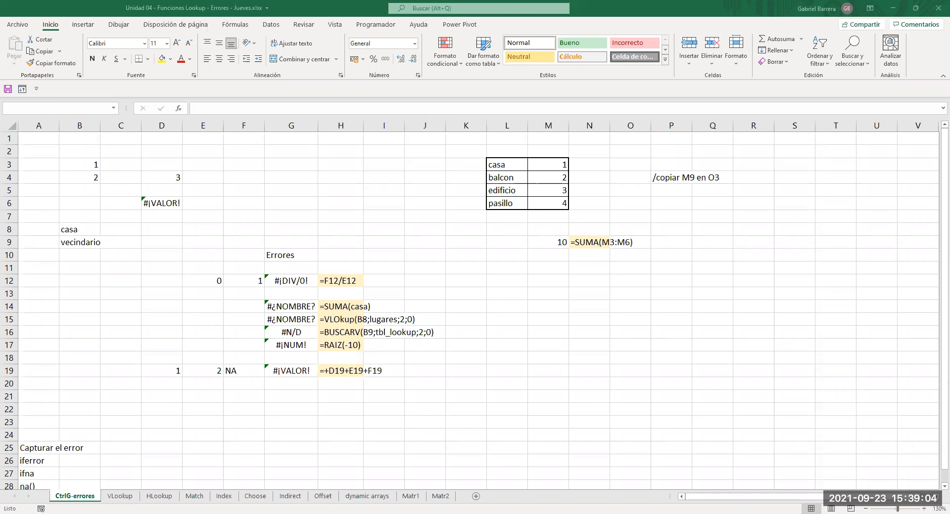
{"action": "key", "text": "F2"}
{"action": "key", "text": "Escape"}
{"action": "key", "text": "F2"}
{"action": "key", "text": "Escape"}
{"action": "key", "text": "F2"}
{"action": "key", "text": "Escape"}
- Switch to the Unidad 03 - Funciones workbook and fill the Concat label in C2 of the Join Strings sheet with yellow
{"action": "key", "text": "alt+Tab"}
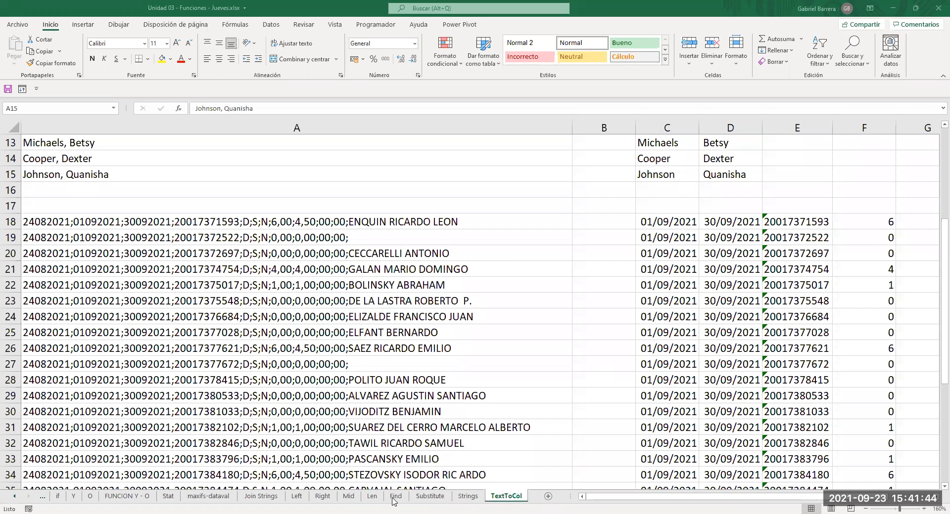
{"action": "left_click", "coordinate": [251, 499]}
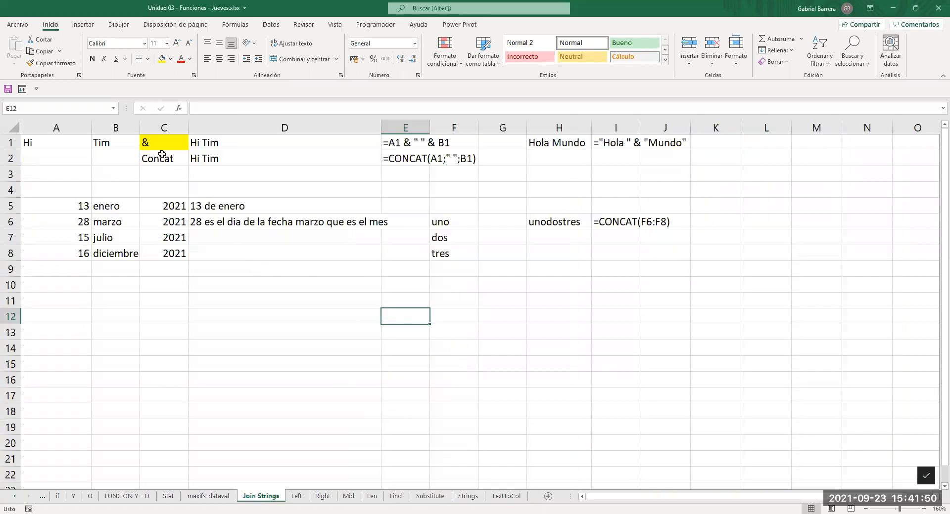
{"action": "left_click", "coordinate": [163, 157]}
{"action": "left_click", "coordinate": [161, 59]}
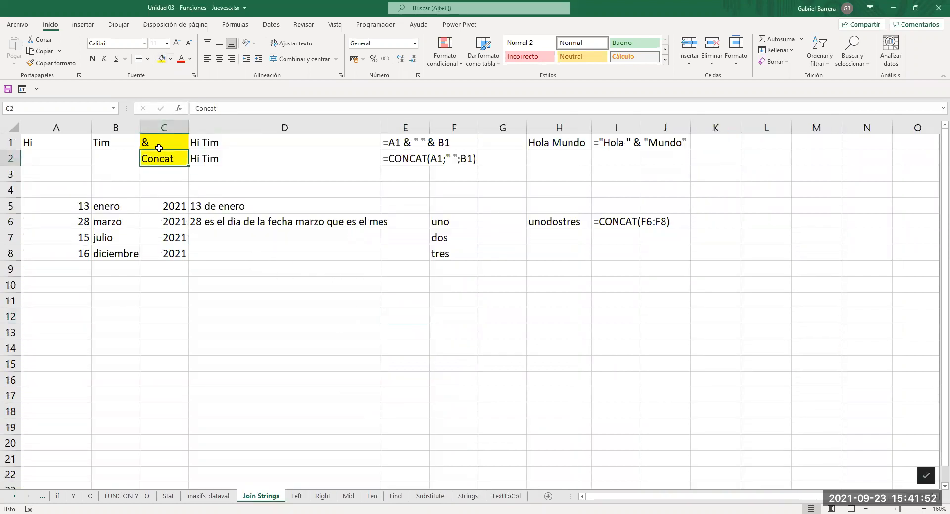
{"action": "left_click", "coordinate": [159, 144]}
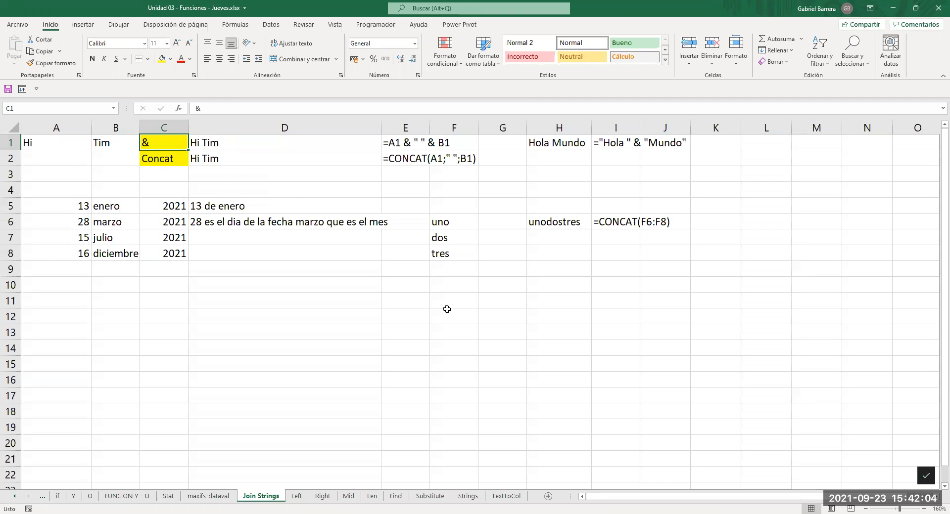
- Add a new worksheet, move it to the end after TextToCol and rename it TextJoin
{"action": "left_click", "coordinate": [548, 497]}
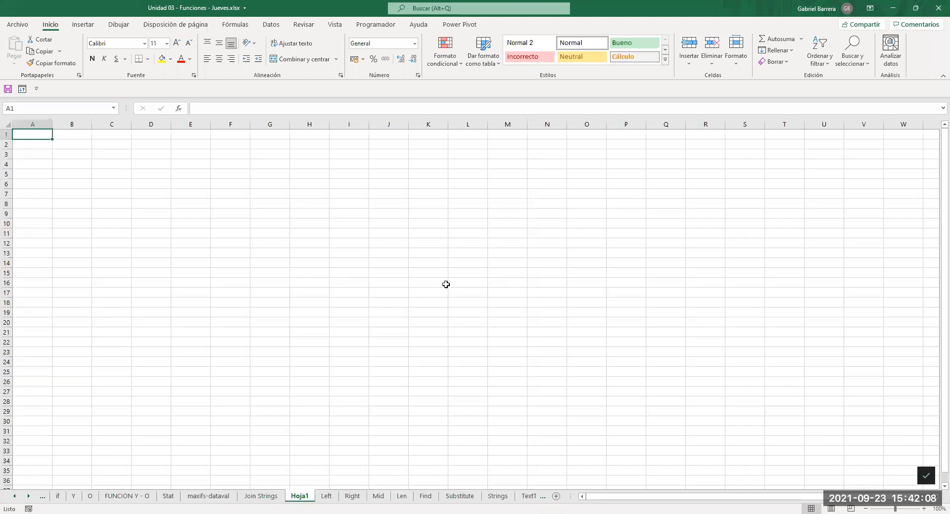
{"action": "left_click", "coordinate": [542, 496]}
{"action": "left_click", "coordinate": [507, 497]}
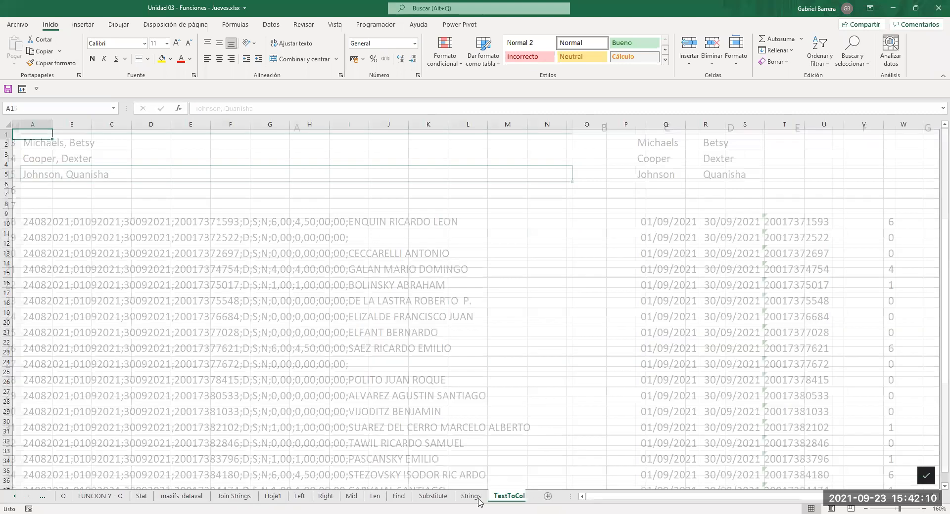
{"action": "left_click_drag", "start_coordinate": [270, 497], "coordinate": [528, 498]}
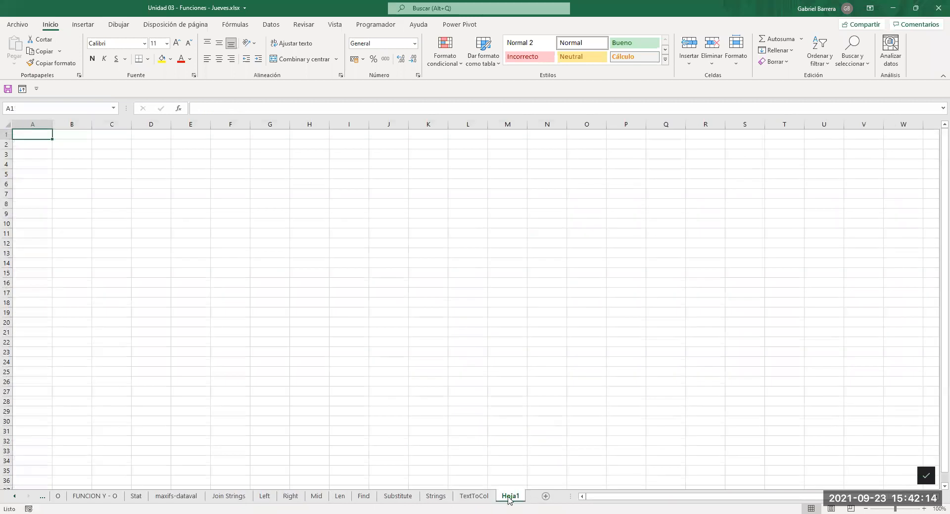
{"action": "double_click", "coordinate": [509, 497]}
{"action": "type", "text": "TextJoin"}
{"action": "key", "text": "Return"}
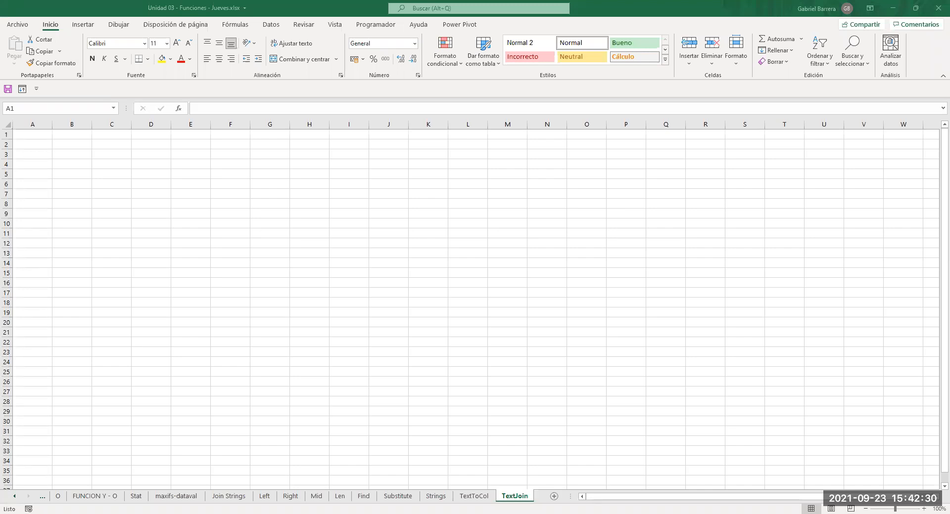
- Copy the source table with First, Middle, Last and Full Name columns and paste it as values at A1 of TextJoin
{"action": "key", "text": "ctrl+c"}
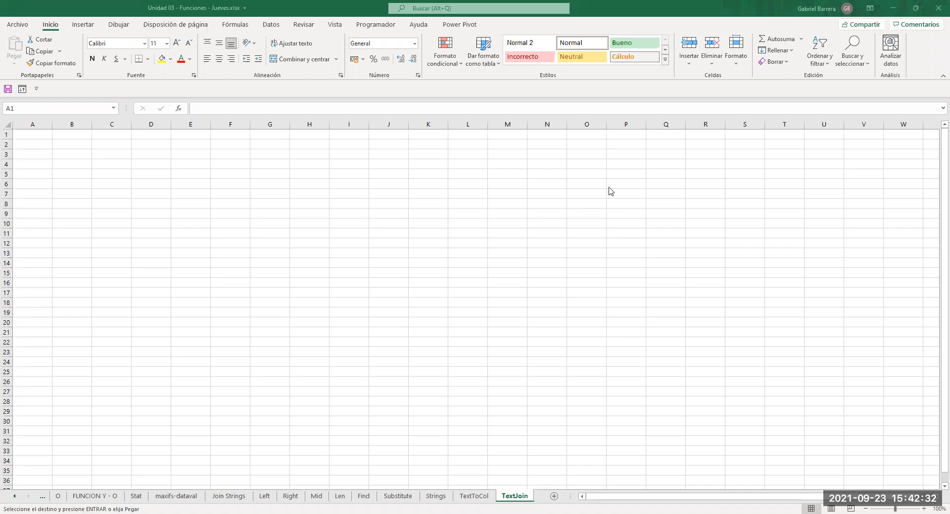
{"action": "left_click", "coordinate": [42, 135]}
{"action": "right_click", "coordinate": [40, 134]}
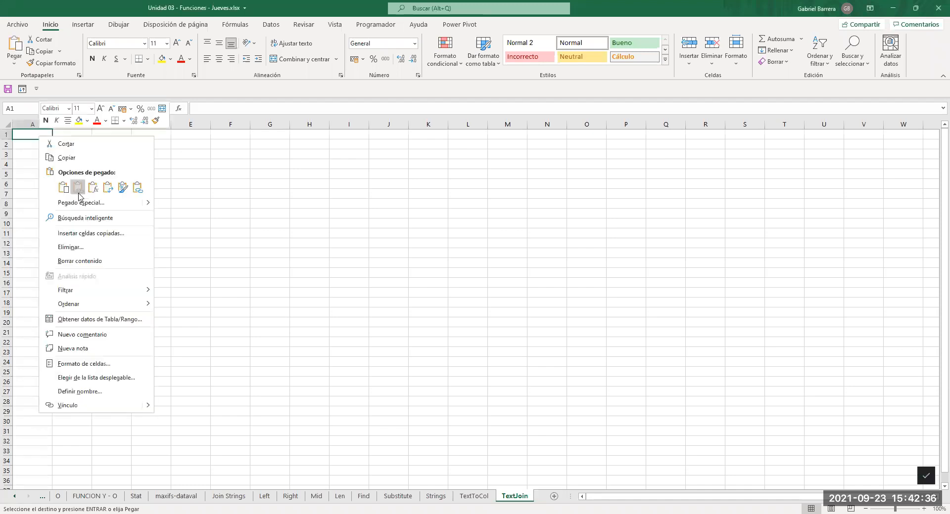
{"action": "left_click", "coordinate": [78, 191]}
{"action": "left_click", "coordinate": [169, 232]}
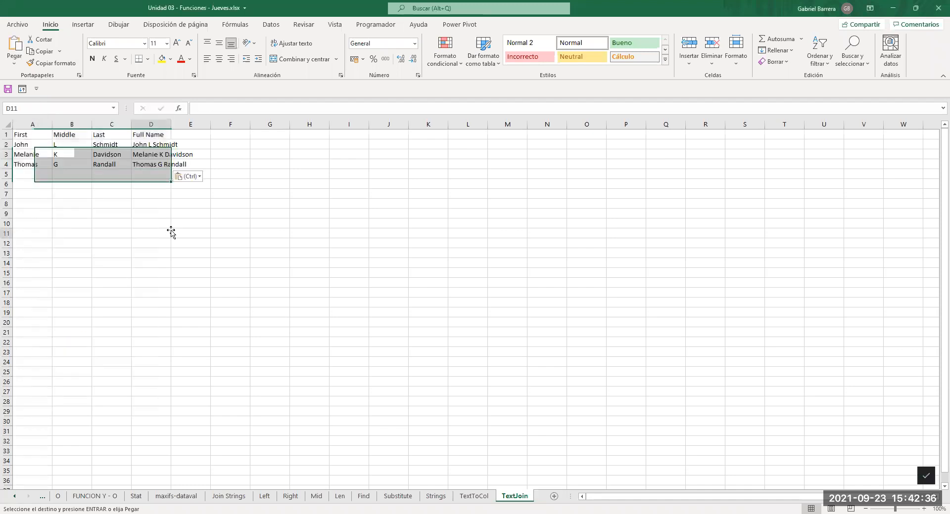
- Clear the pasted full names in D2:D4 and widen the Full Name column to about three times its width
{"action": "left_click", "coordinate": [149, 148]}
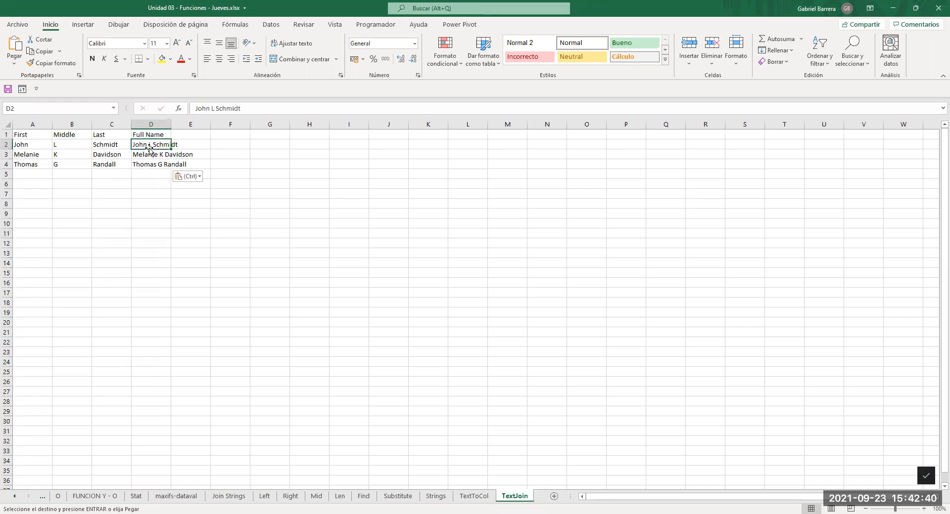
{"action": "key", "text": "ctrl+shift+Down"}
{"action": "key", "text": "Delete"}
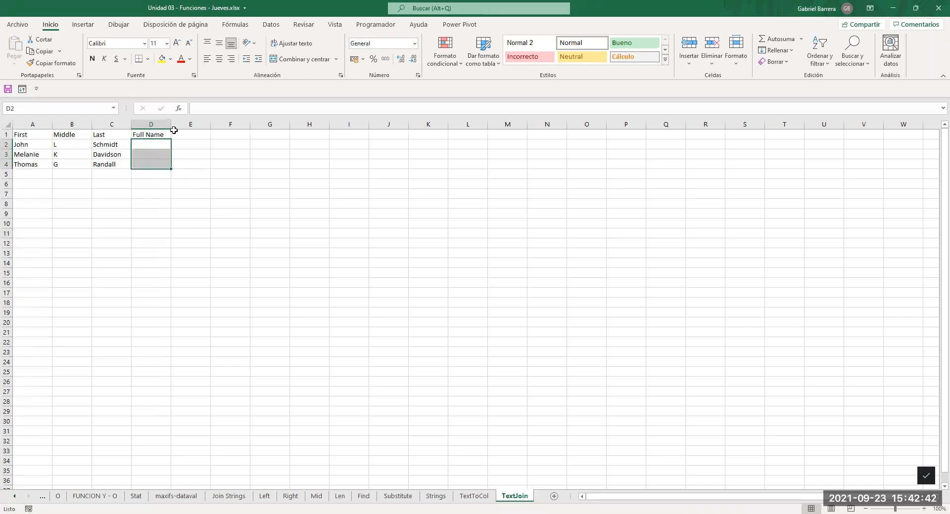
{"action": "left_click_drag", "start_coordinate": [173, 128], "coordinate": [250, 124]}
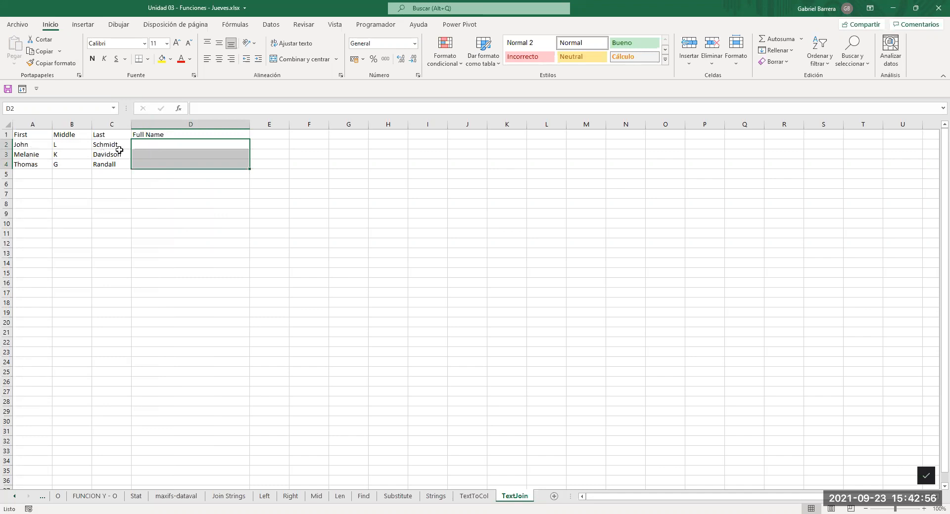
{"action": "left_click", "coordinate": [186, 146]}
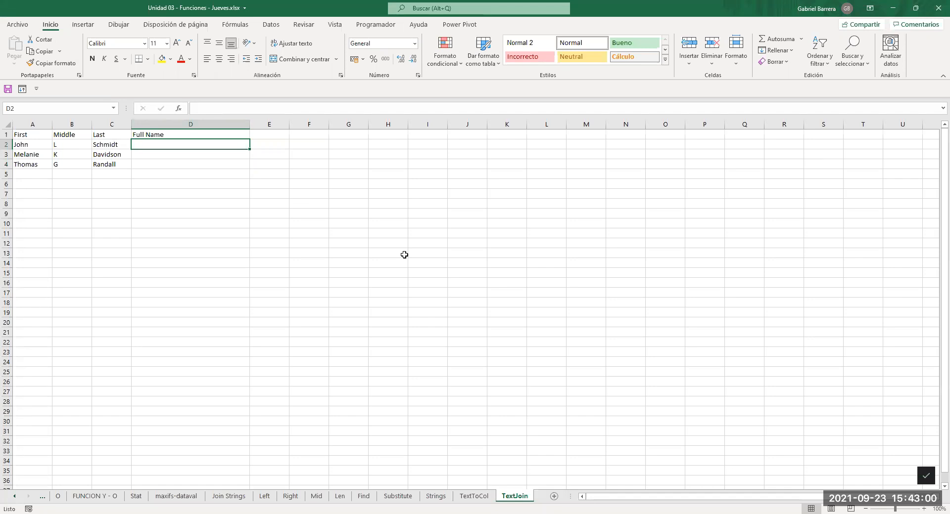
{"action": "type", "text": "="}
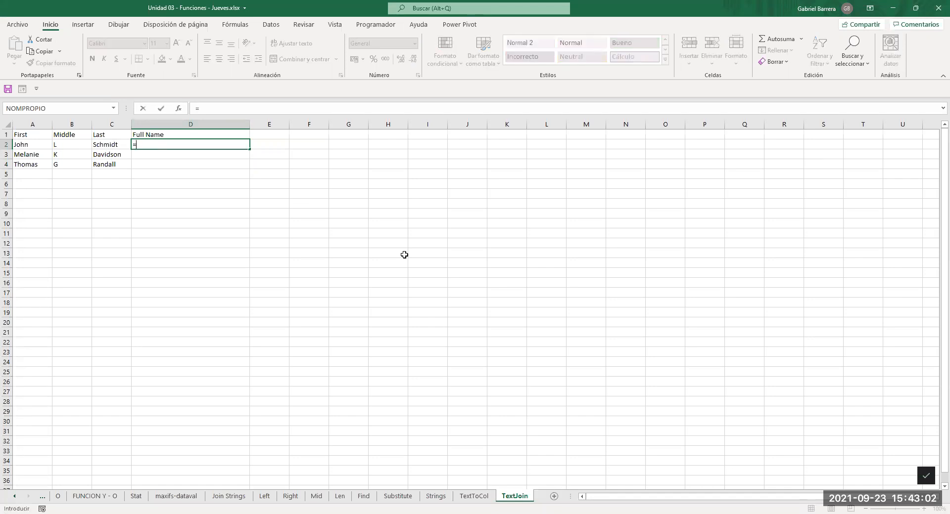
{"action": "type", "text": "unir"}
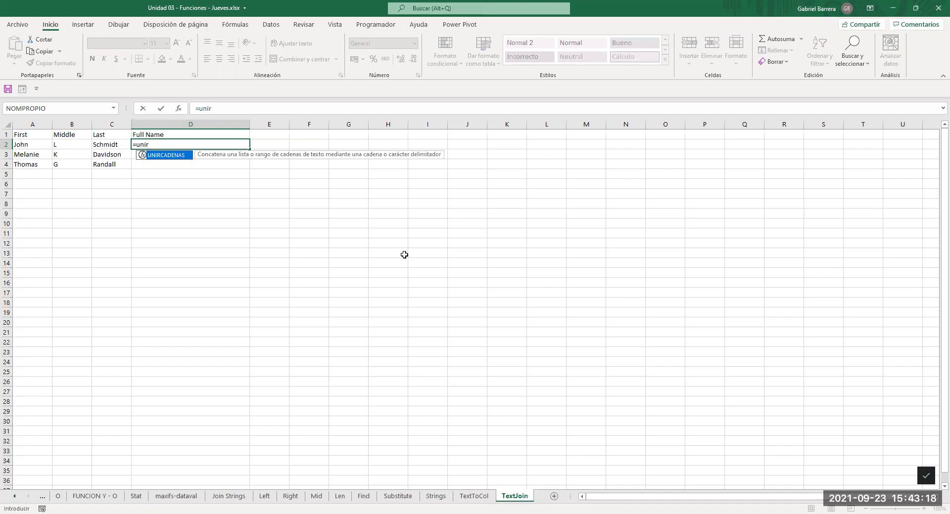
{"action": "key", "text": "Escape"}
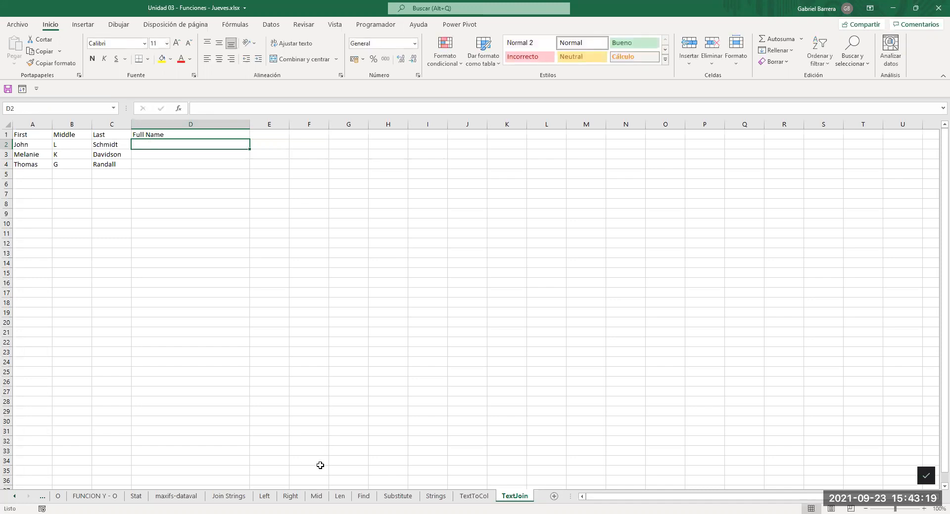
- Examine how the space separator is used in the D1 ampersand and D2 CONCAT formulas on Join Strings, and return to TextJoin
{"action": "left_click", "coordinate": [227, 496]}
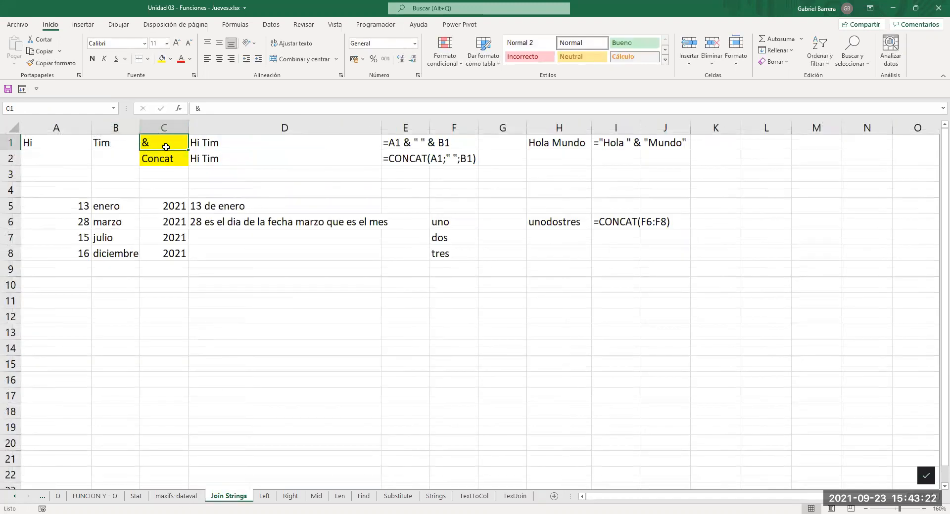
{"action": "left_click", "coordinate": [60, 144]}
{"action": "left_click", "coordinate": [117, 143]}
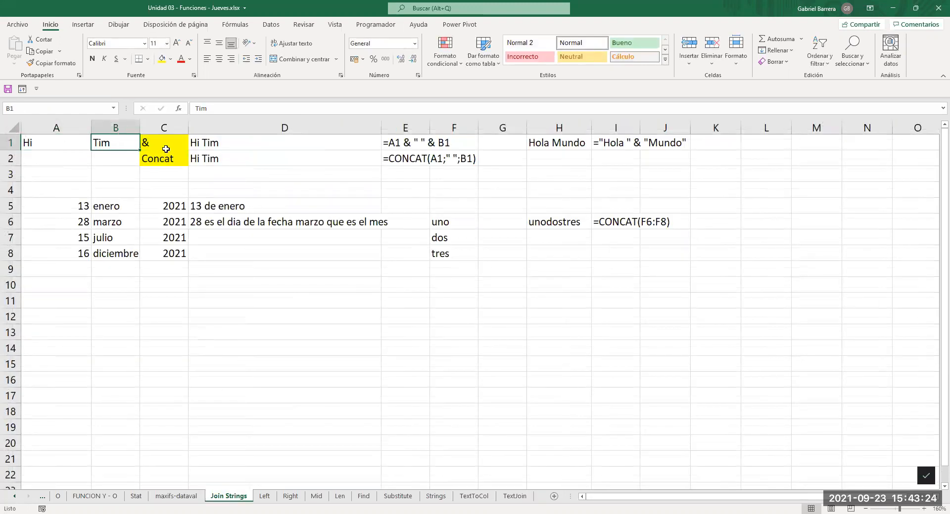
{"action": "left_click", "coordinate": [215, 147]}
{"action": "key", "text": "F2"}
{"action": "left_click_drag", "start_coordinate": [211, 144], "coordinate": [239, 207]}
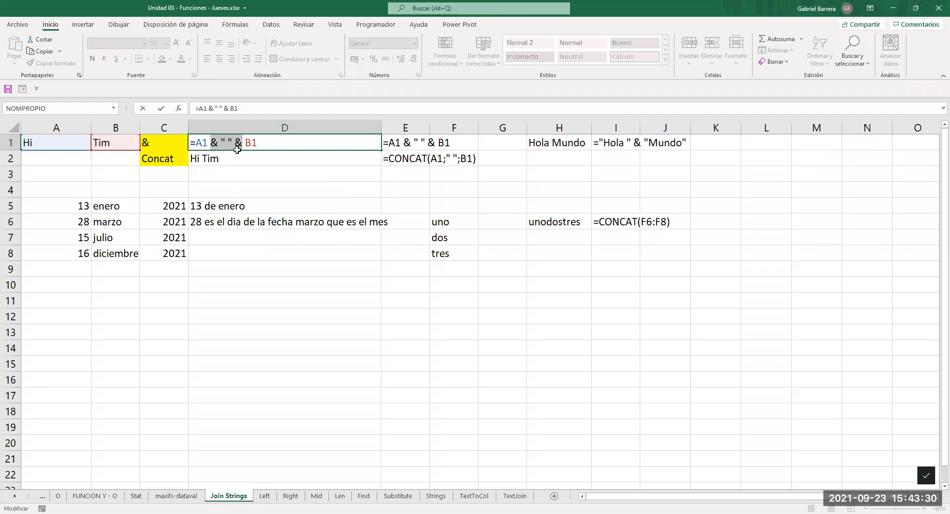
{"action": "key", "text": "Escape"}
{"action": "double_click", "coordinate": [249, 162]}
{"action": "left_click_drag", "start_coordinate": [250, 159], "coordinate": [281, 158]}
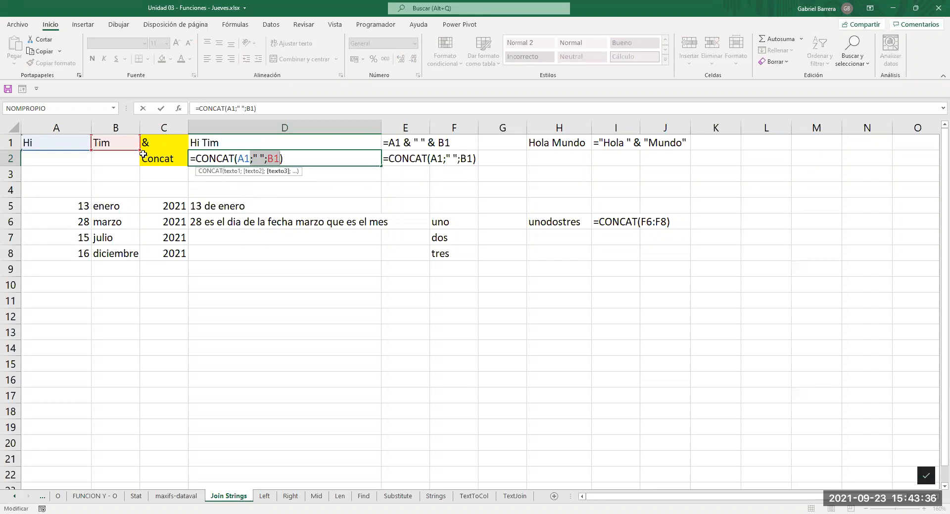
{"action": "key", "text": "Escape"}
{"action": "left_click", "coordinate": [514, 496]}
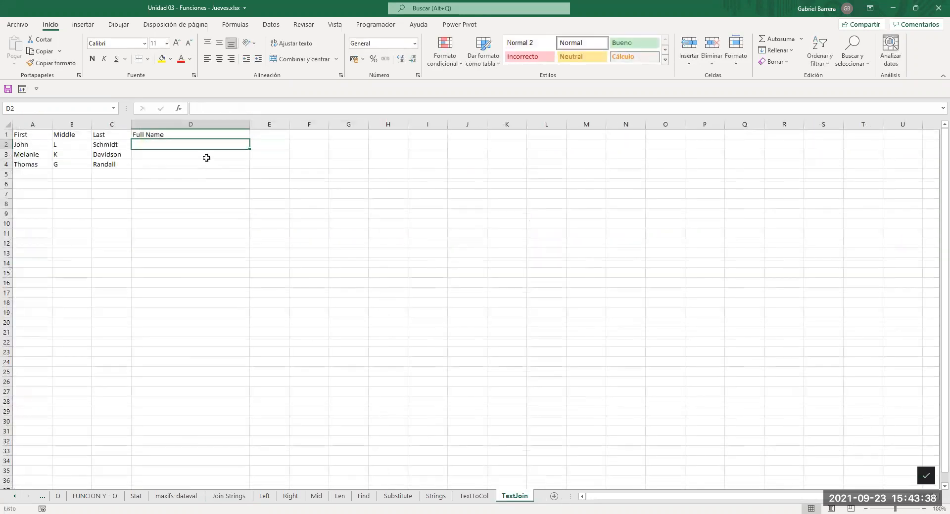
{"action": "left_click_drag", "start_coordinate": [35, 145], "coordinate": [126, 145]}
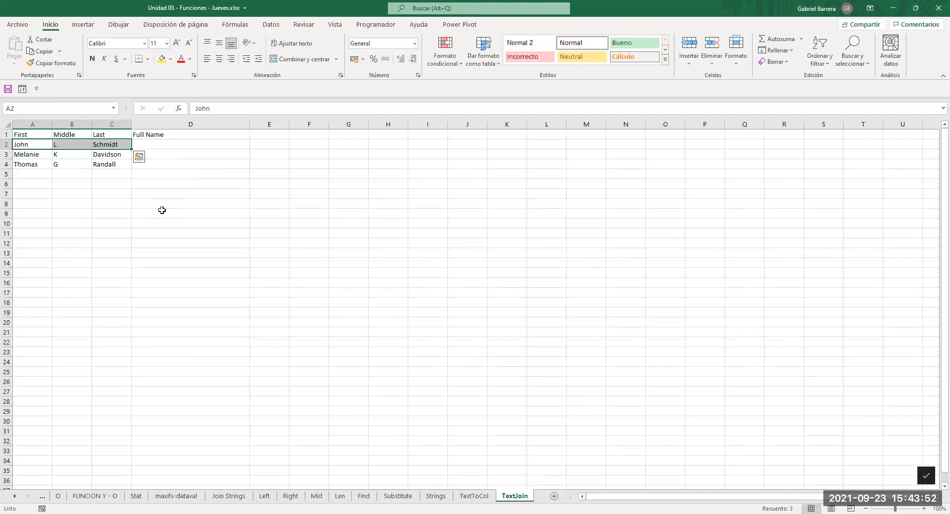
{"action": "type", "text": "="}
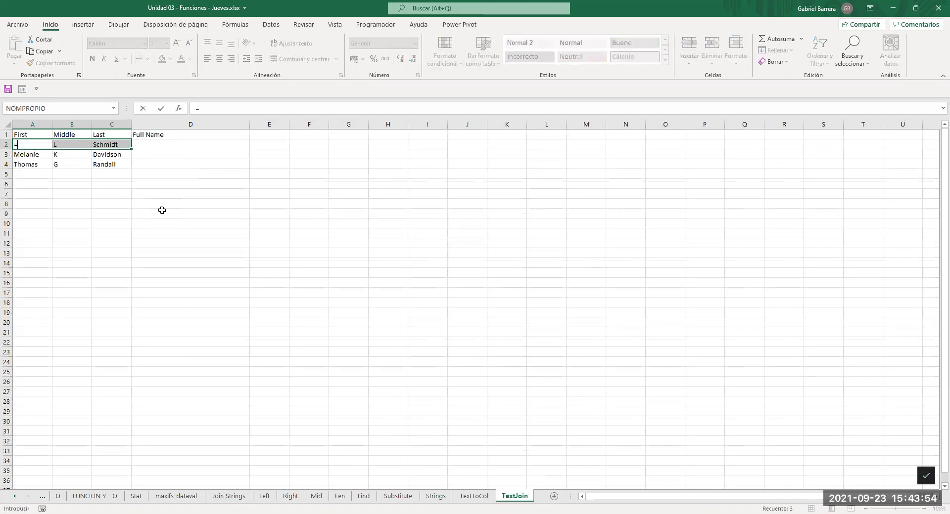
{"action": "key", "text": "Escape"}
{"action": "key", "text": "Right"}
{"action": "key", "text": "Right"}
{"action": "key", "text": "Right"}
{"action": "type", "text": ")"}
{"action": "key", "text": "BackSpace"}
{"action": "type", "text": "=uini"}
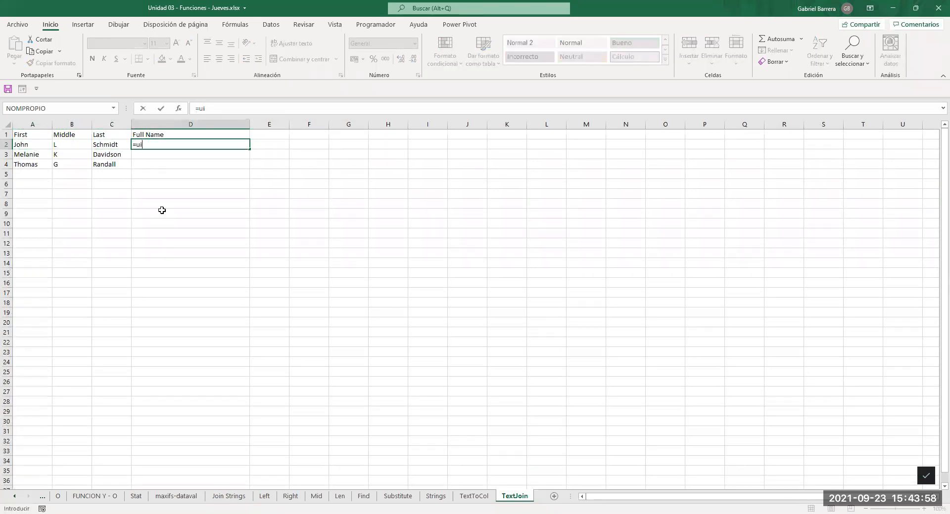
{"action": "key", "text": "BackSpace"}
{"action": "key", "text": "BackSpace"}
{"action": "key", "text": "BackSpace"}
{"action": "type", "text": "NIRCADENAS("}
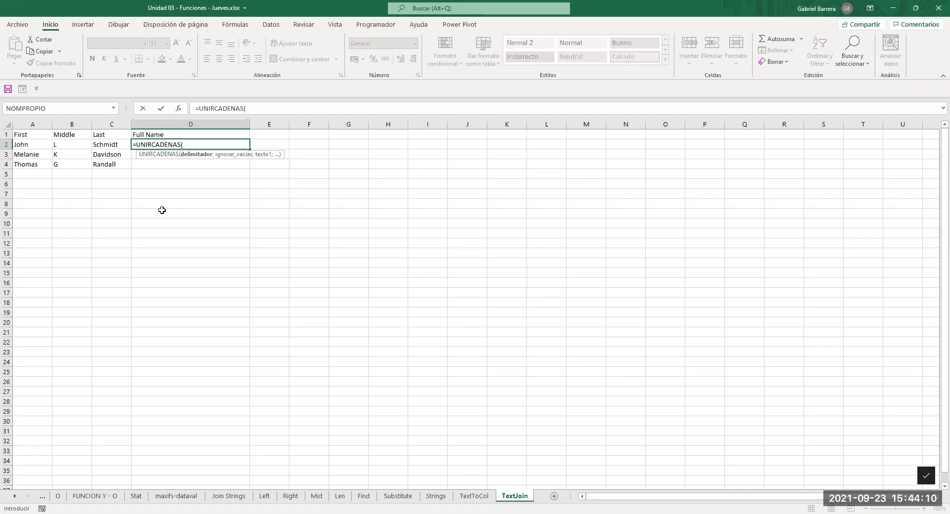
{"action": "type", "text": "\" \""}
{"action": "key", "text": "Escape"}
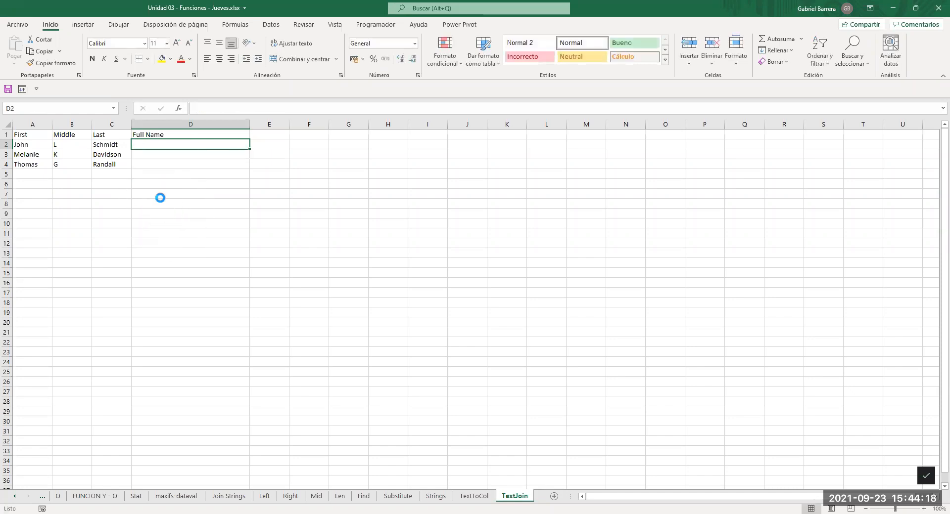
- Enter the formula =UNIRCADENAS(" ";VERDADERO;A2:C2) in D2 to join the first row's names with spaces
{"action": "scroll", "coordinate": [160, 198], "scroll_direction": "up", "scroll_amount": 4}
{"action": "type", "text": "="}
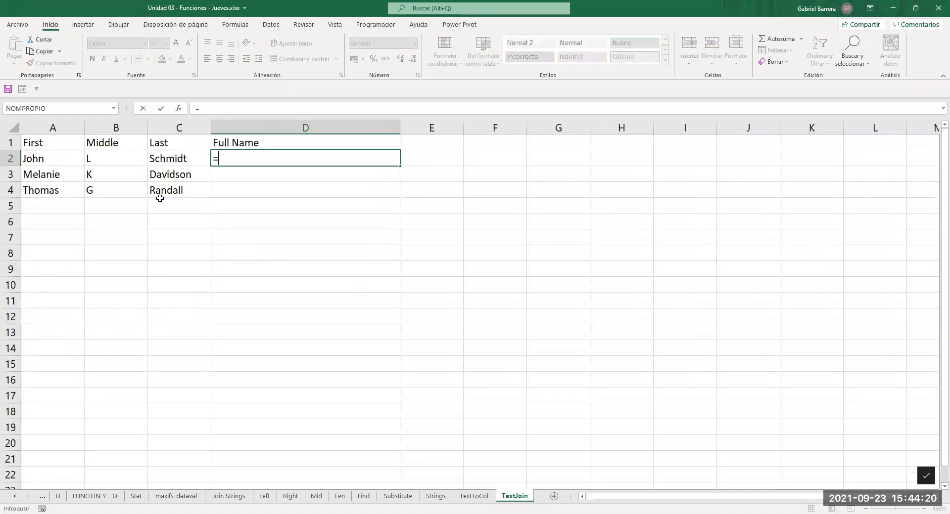
{"action": "type", "text": "uni"}
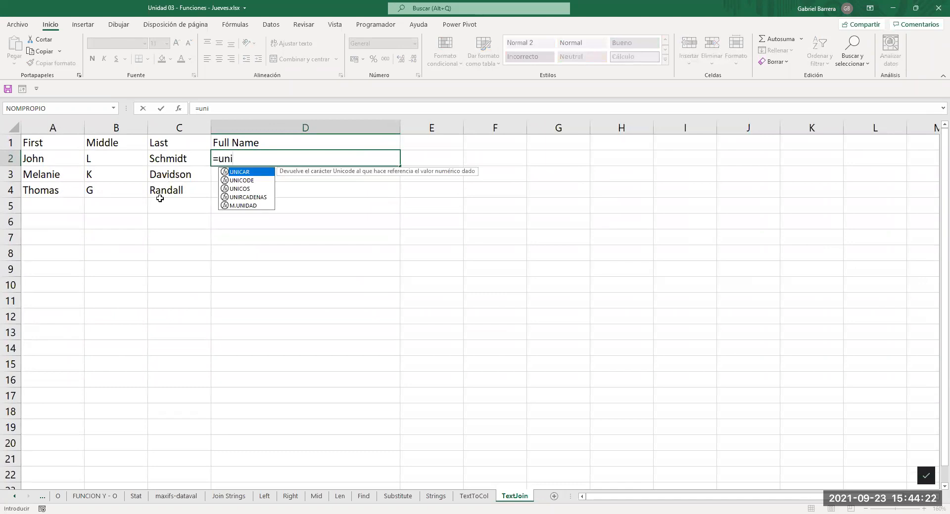
{"action": "type", "text": "rc"}
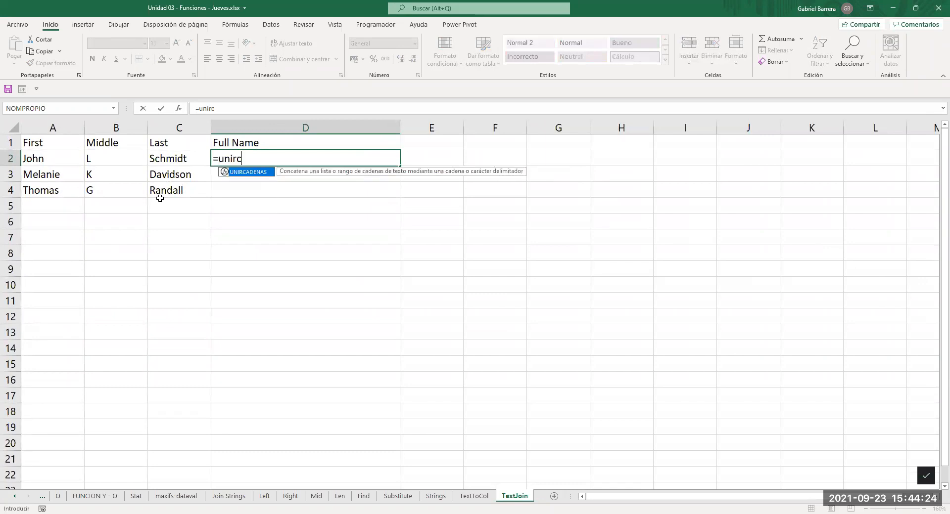
{"action": "key", "text": "Tab"}
{"action": "type", "text": "\" \""}
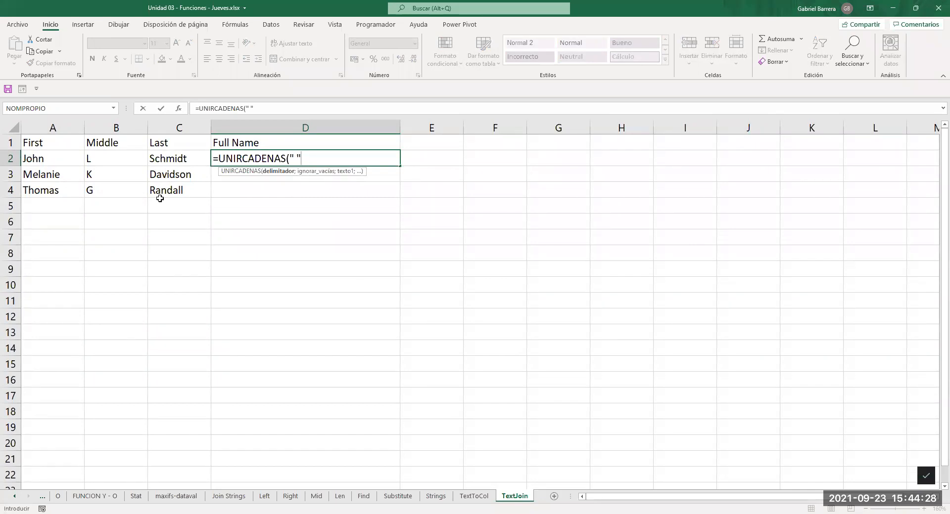
{"action": "type", "text": ";"}
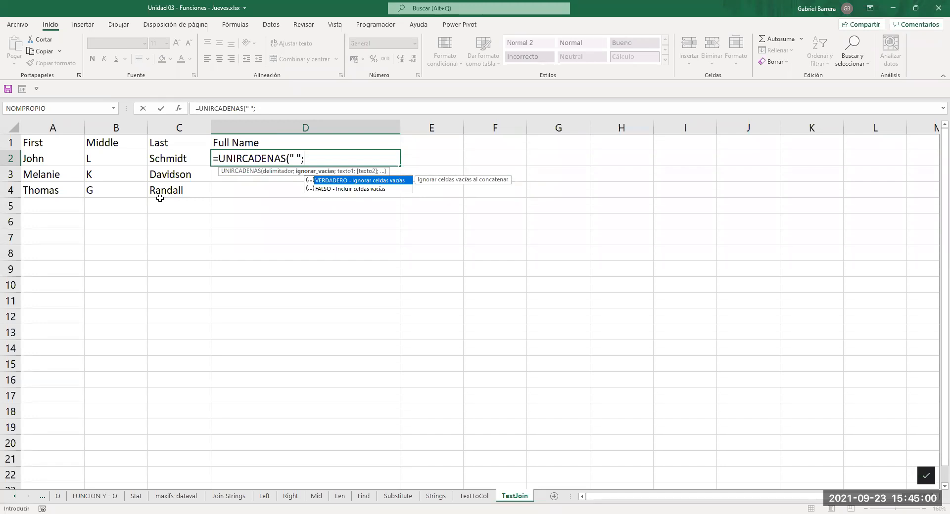
{"action": "key", "text": "Tab"}
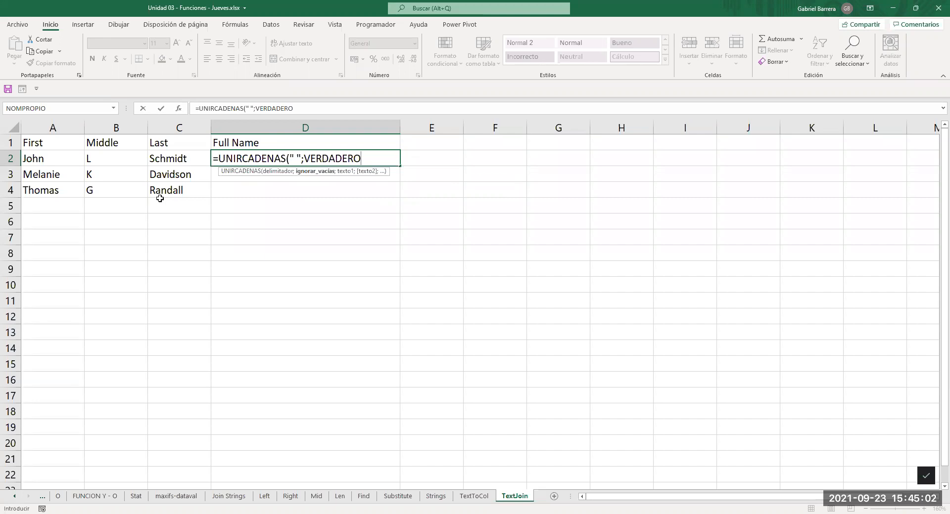
{"action": "type", "text": ";"}
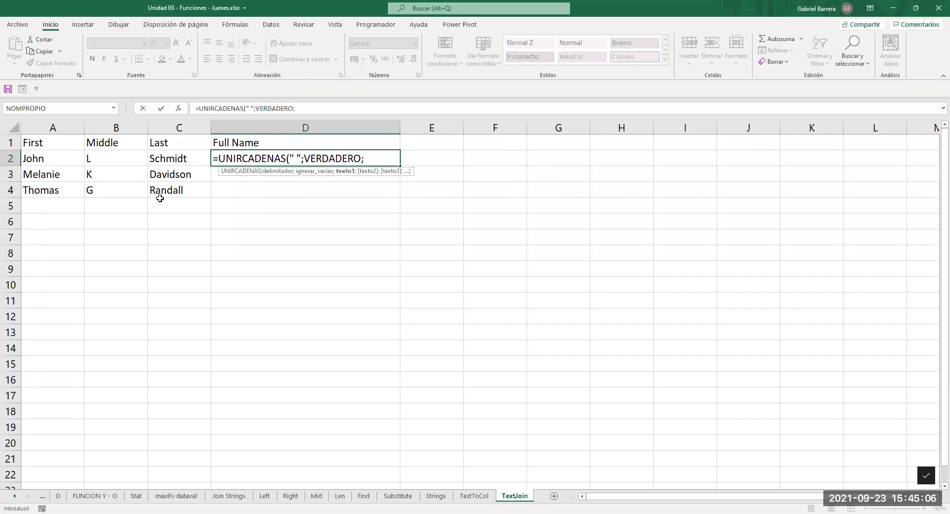
{"action": "left_click", "coordinate": [36, 162]}
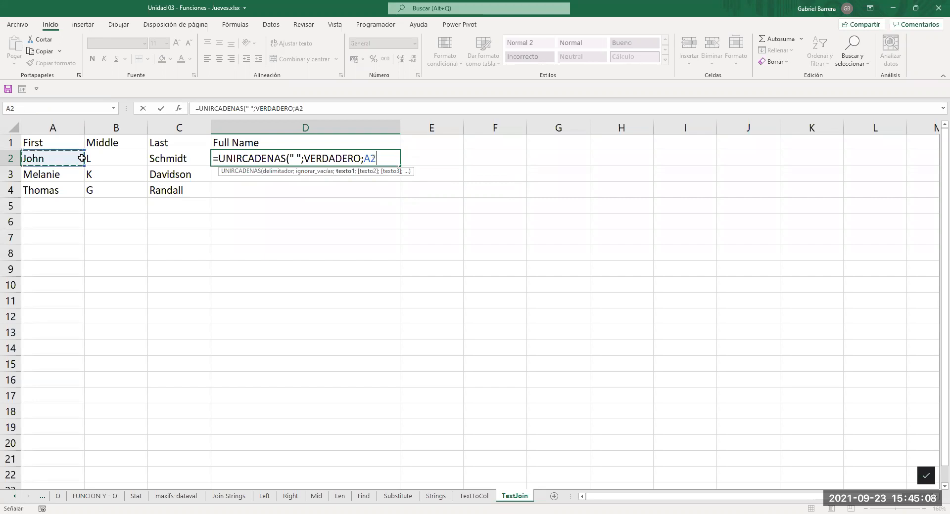
{"action": "left_click_drag", "start_coordinate": [155, 157], "coordinate": [168, 158]}
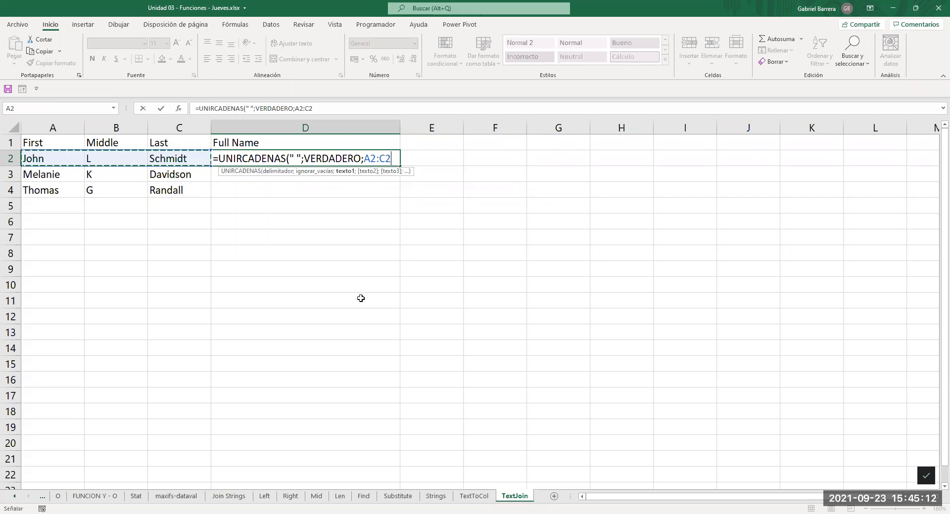
{"action": "type", "text": ")"}
{"action": "key", "text": "Return"}
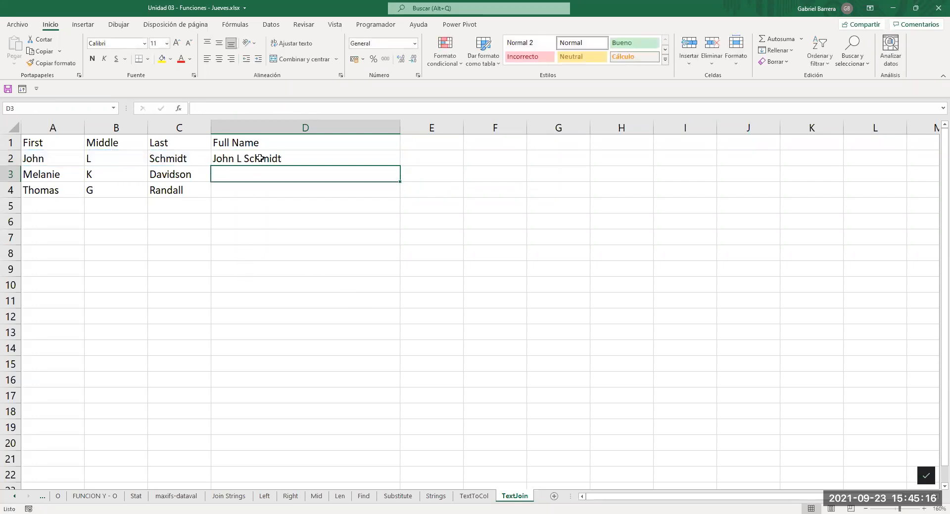
- Enter a FORMULATEXTO formula in E2 that displays the formula of D2
{"action": "left_click", "coordinate": [431, 161]}
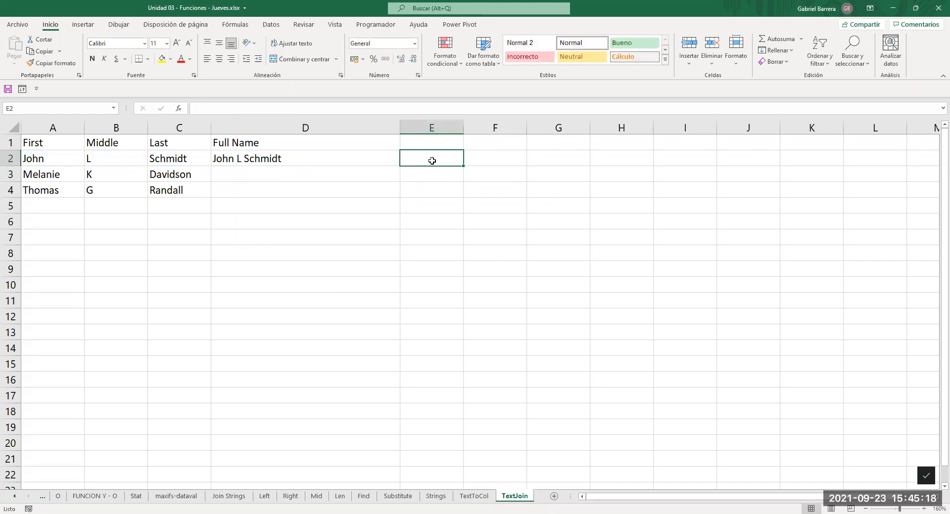
{"action": "type", "text": "="}
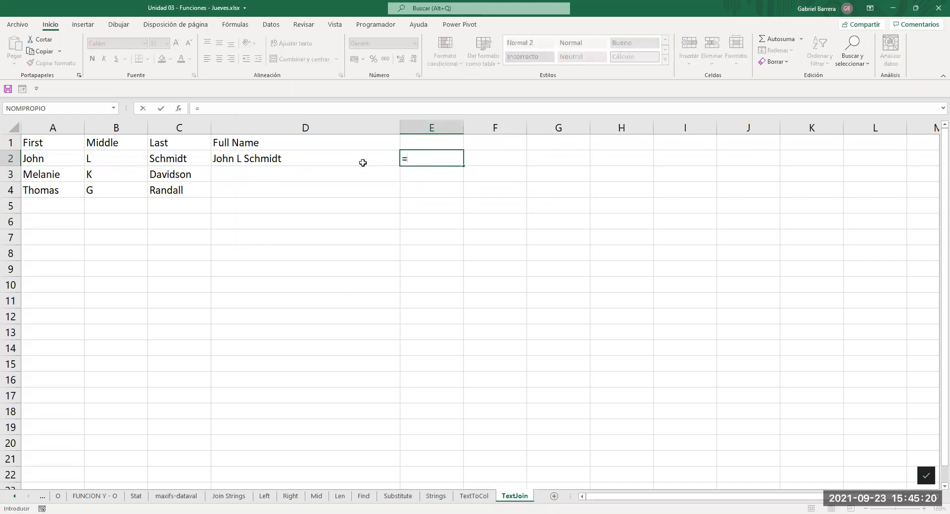
{"action": "type", "text": "FORMULATEXTO("}
{"action": "left_click", "coordinate": [352, 162]}
{"action": "key", "text": "Return"}
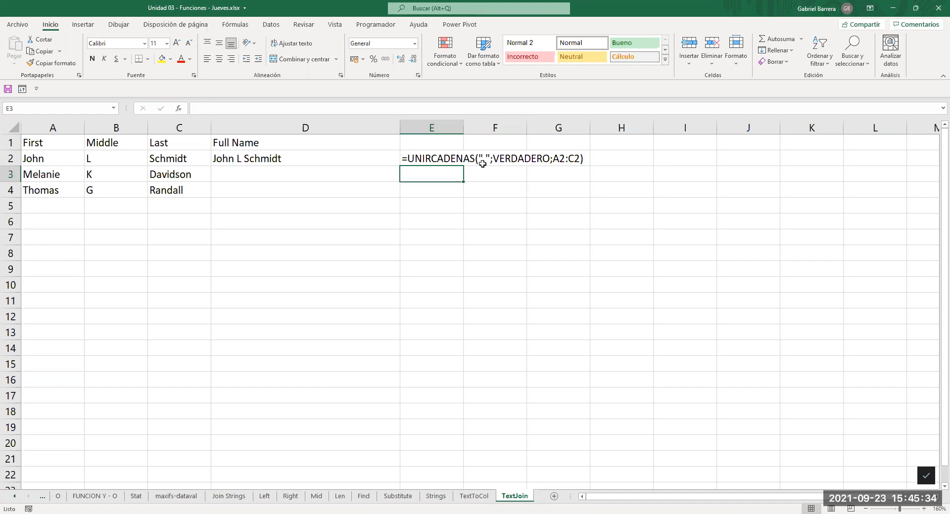
- Fill the D2 full-name formula and the E2 formula-text cell down to row 4
{"action": "left_click", "coordinate": [338, 164]}
{"action": "left_click_drag", "start_coordinate": [402, 168], "coordinate": [402, 198]}
{"action": "left_click", "coordinate": [436, 161]}
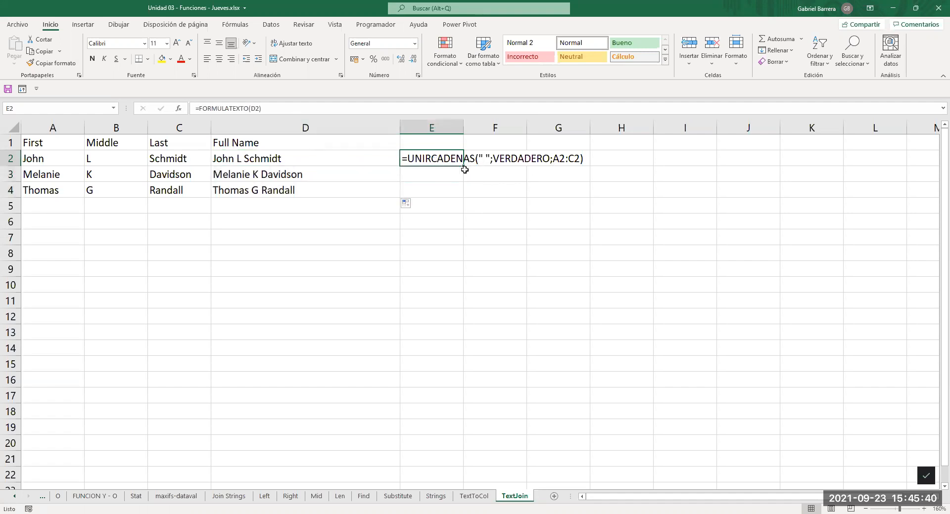
{"action": "left_click", "coordinate": [463, 170]}
{"action": "left_click", "coordinate": [447, 160]}
{"action": "left_click_drag", "start_coordinate": [463, 166], "coordinate": [465, 195]}
{"action": "left_click", "coordinate": [388, 247]}
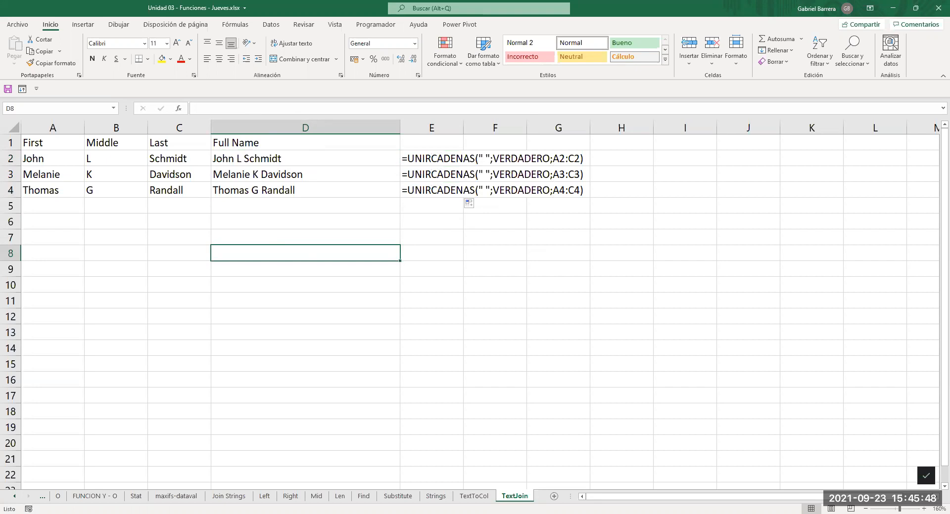
{"action": "key", "text": "alt+Tab"}
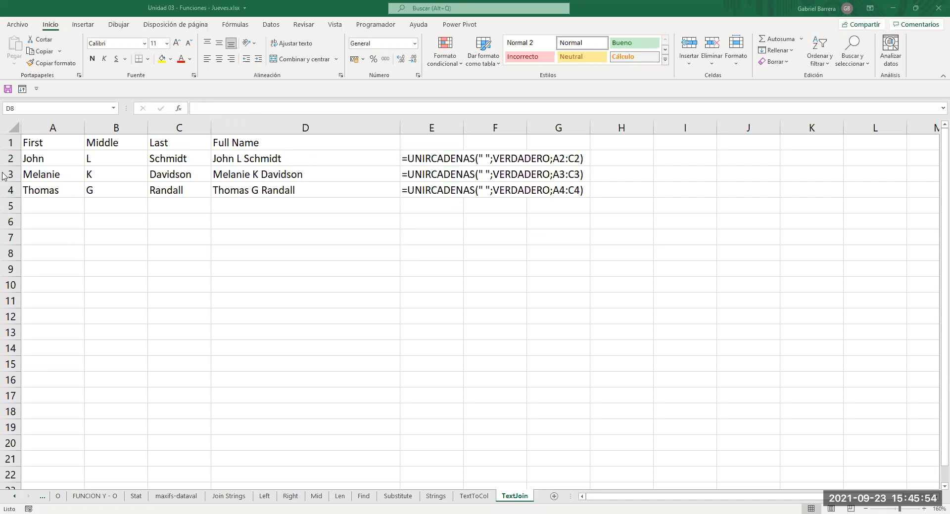
- Convert A1:D4 into a table with headers, turn off its filter buttons and apply the green banded style
{"action": "left_click_drag", "start_coordinate": [39, 142], "coordinate": [298, 192]}
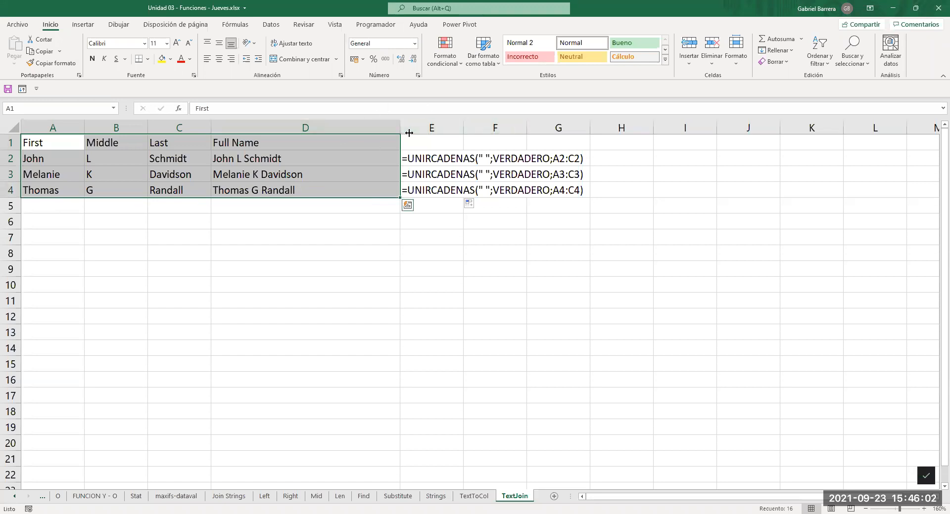
{"action": "key", "text": "ctrl+t"}
{"action": "left_click", "coordinate": [428, 287]}
{"action": "left_click", "coordinate": [395, 298]}
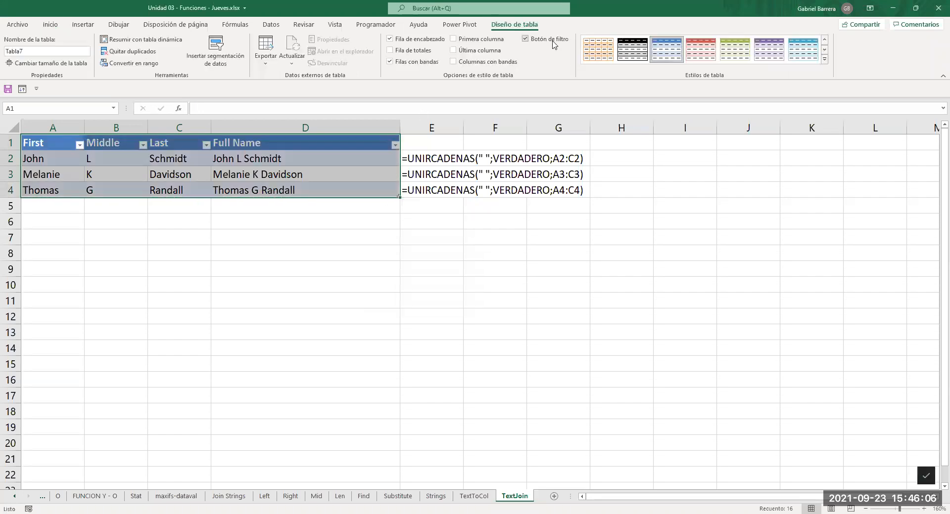
{"action": "left_click", "coordinate": [549, 39]}
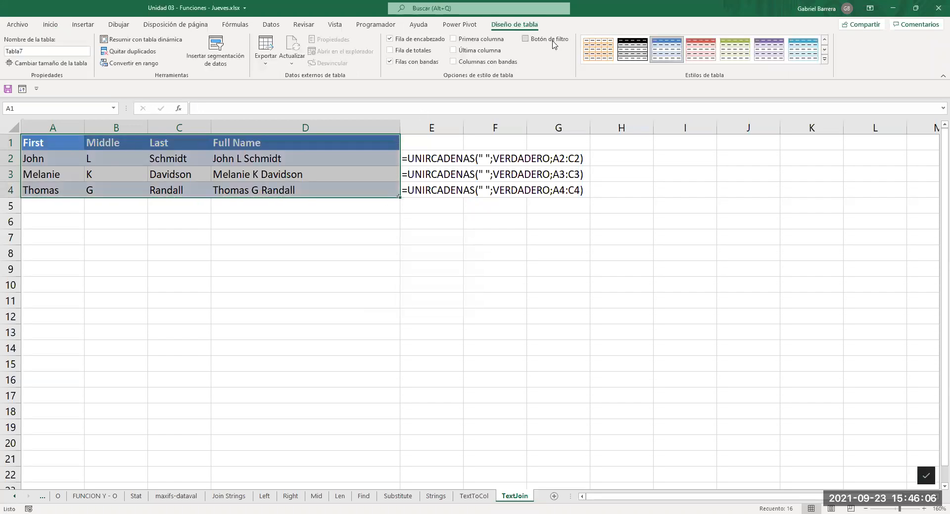
{"action": "left_click", "coordinate": [737, 52]}
{"action": "left_click", "coordinate": [208, 291]}
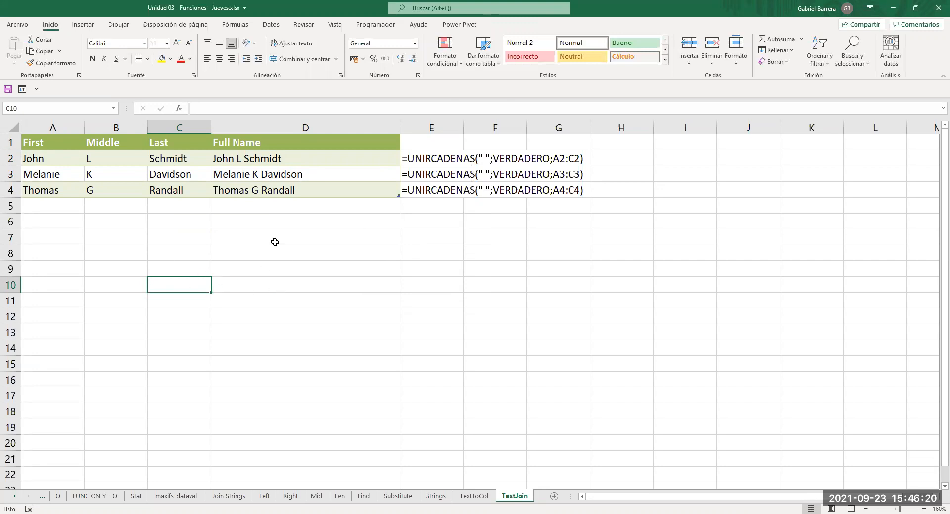
- Enter the formula =UNIRCADENAS($A$7;VERDADERO;A2:C2) in D7, taking the delimiter from cell A7
{"action": "left_click", "coordinate": [290, 237]}
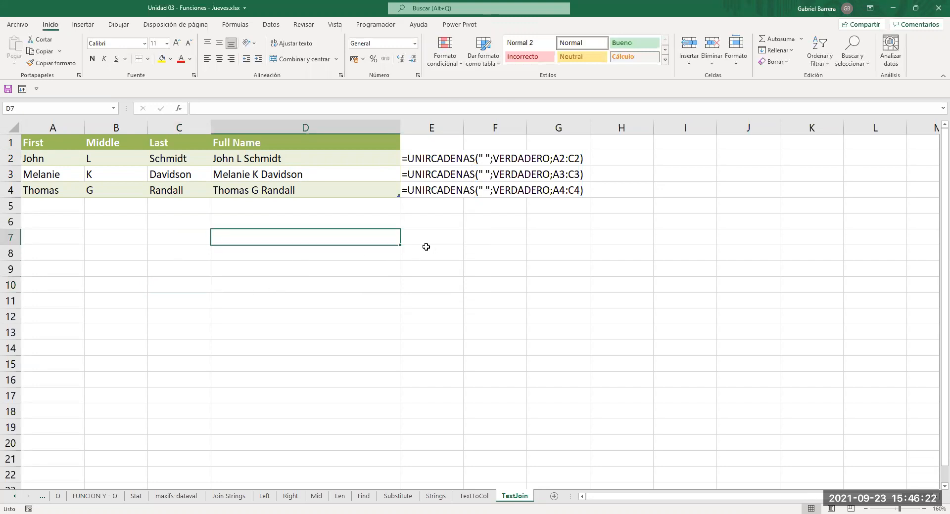
{"action": "type", "text": "="}
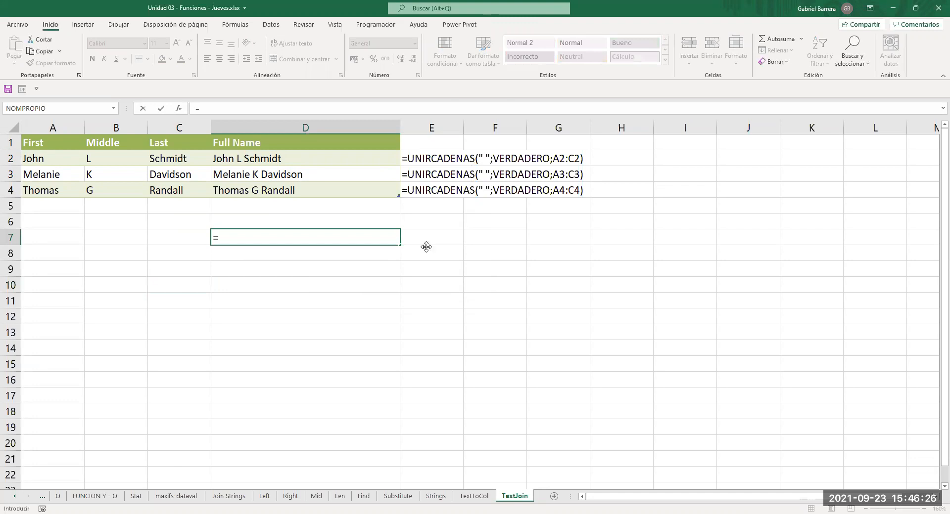
{"action": "type", "text": "unic"}
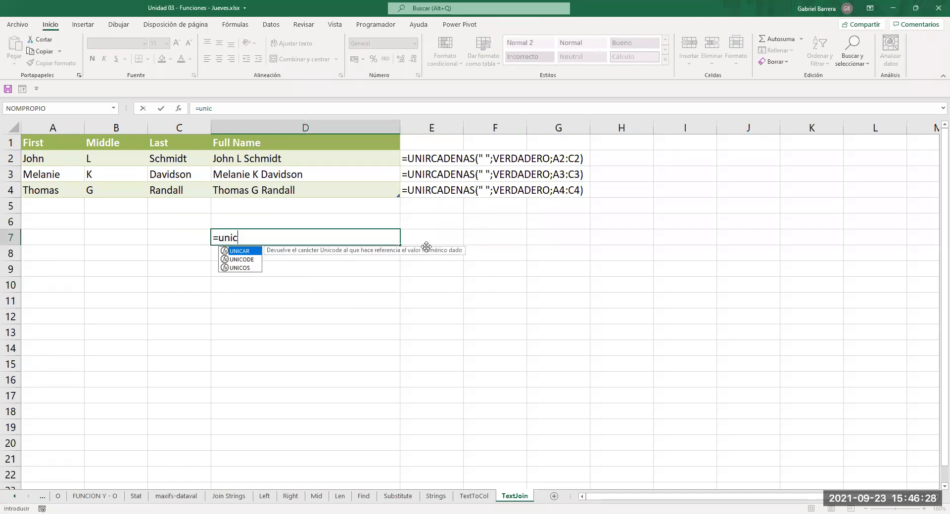
{"action": "key", "text": "BackSpace"}
{"action": "type", "text": "r"}
{"action": "key", "text": "Tab"}
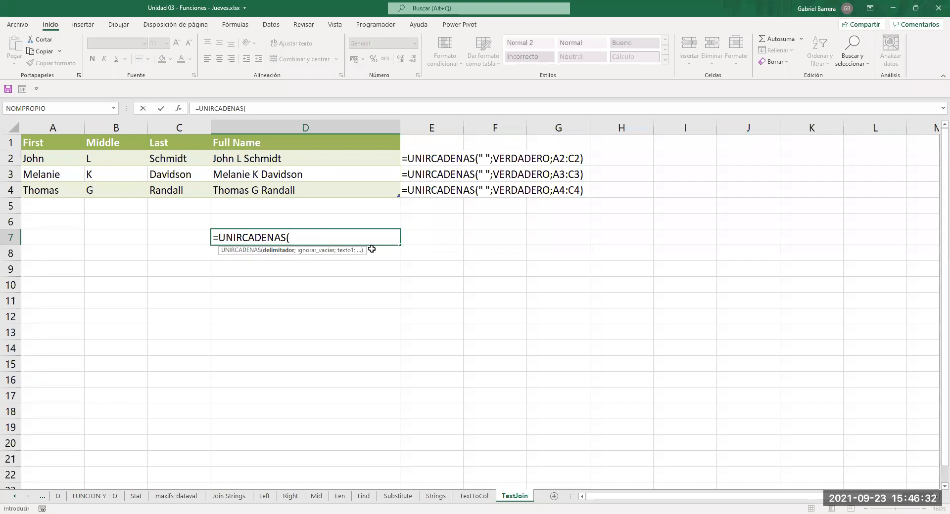
{"action": "left_click", "coordinate": [53, 242]}
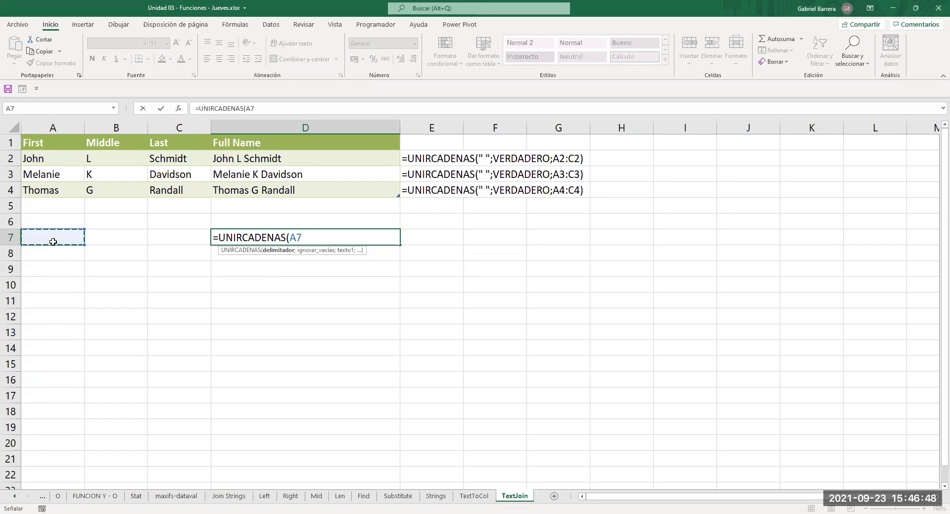
{"action": "type", "text": ";VERDADERO;"}
{"action": "left_click", "coordinate": [44, 160]}
{"action": "left_click_drag", "start_coordinate": [167, 158], "coordinate": [168, 158]}
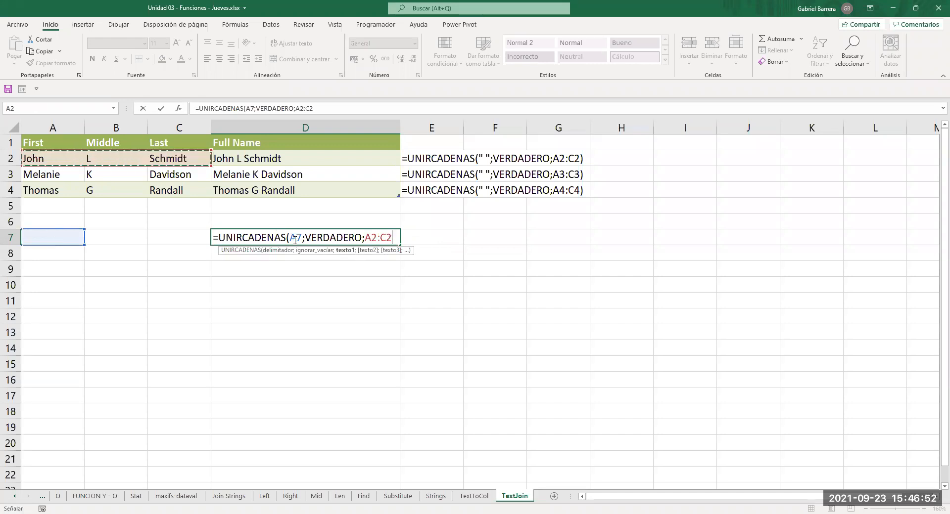
{"action": "left_click", "coordinate": [292, 238]}
{"action": "key", "text": "F4"}
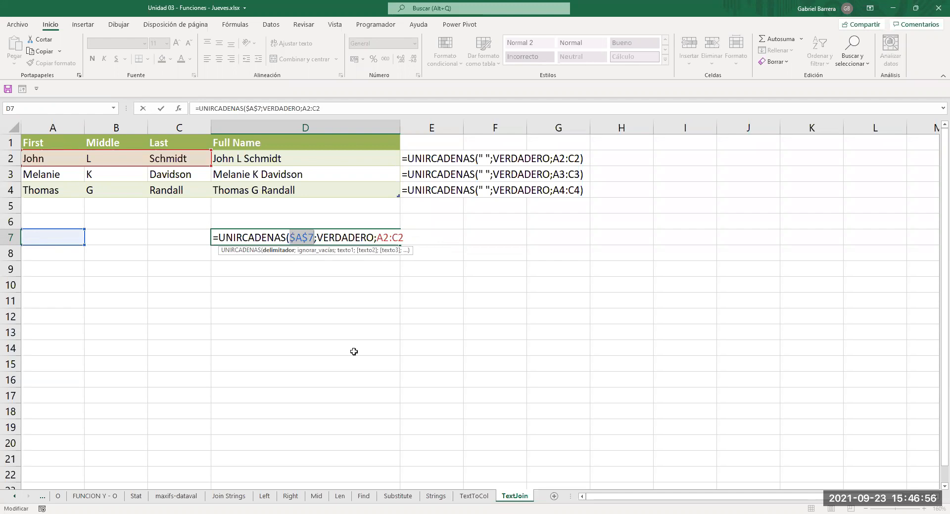
{"action": "key", "text": "ctrl+Return"}
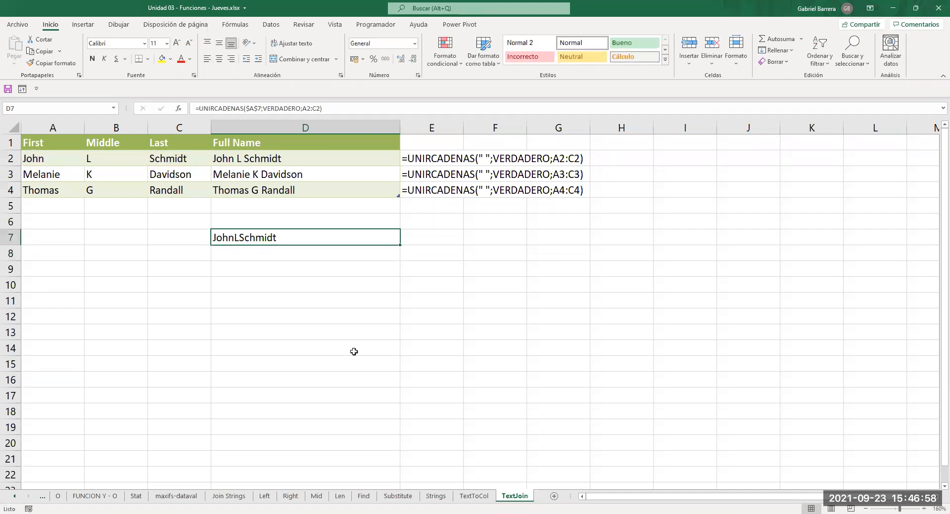
- Copy the formula-text cell E4 to E7 so it displays the formula of D7
{"action": "left_click", "coordinate": [52, 236]}
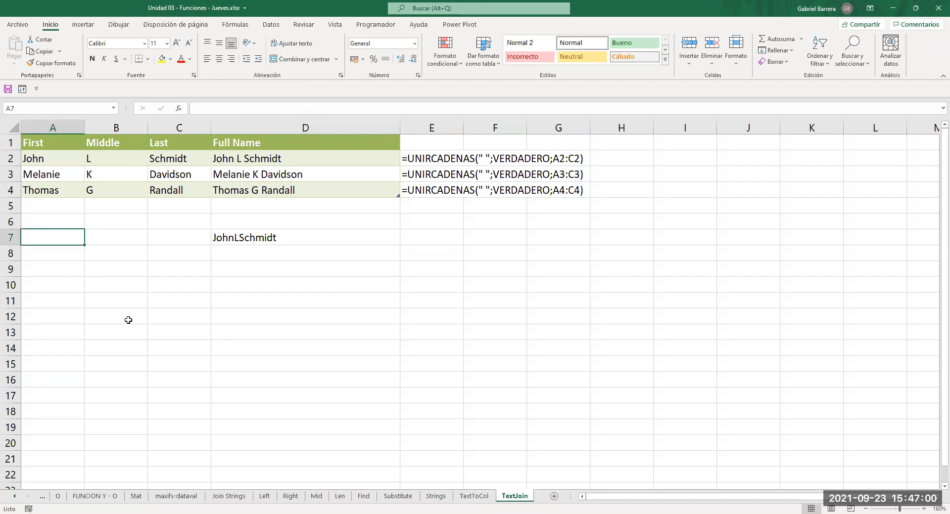
{"action": "left_click", "coordinate": [434, 190]}
{"action": "key", "text": "ctrl+c"}
{"action": "left_click", "coordinate": [431, 238]}
{"action": "key", "text": "ctrl+v"}
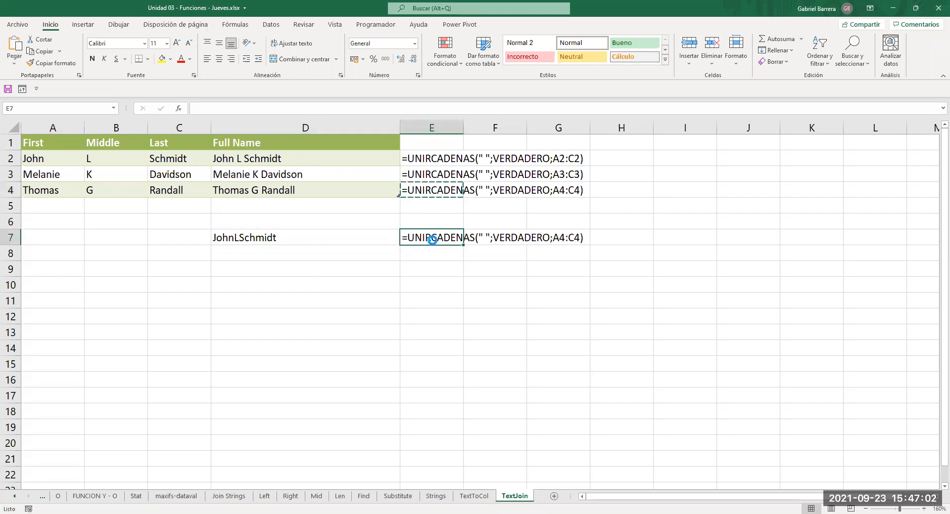
- Enter a period in A7 as the delimiter and the heading Delimitadores in A6
{"action": "left_click", "coordinate": [74, 239]}
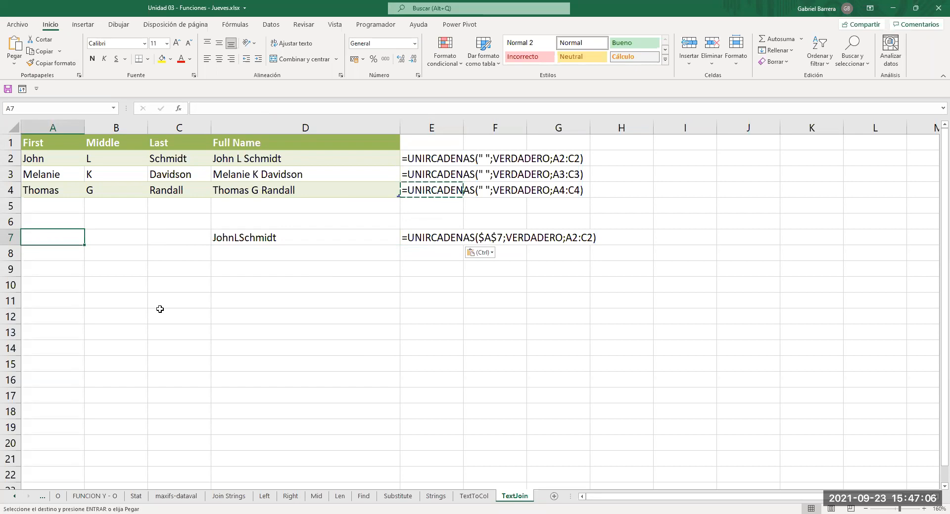
{"action": "type", "text": "."}
{"action": "key", "text": "Return"}
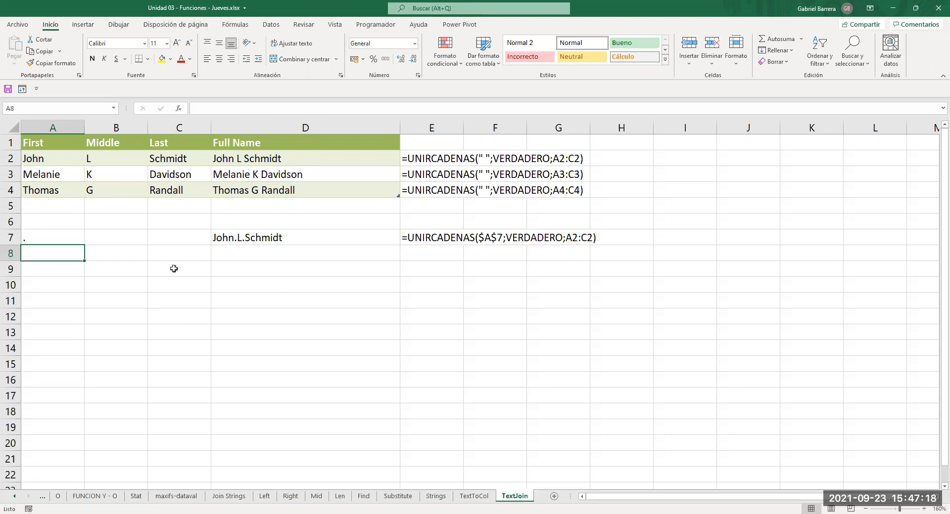
{"action": "left_click", "coordinate": [57, 222]}
{"action": "type", "text": "Delimitador"}
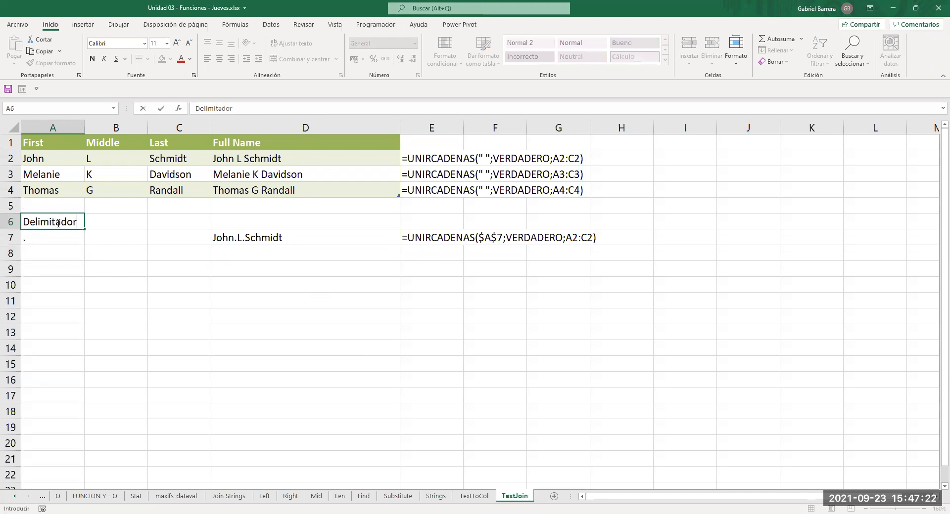
{"action": "type", "text": "es"}
{"action": "key", "text": "Return"}
- Try to copy the formatting of the first names in A2:A4 onto A6:A8
{"action": "left_click", "coordinate": [58, 223]}
{"action": "left_click", "coordinate": [58, 136]}
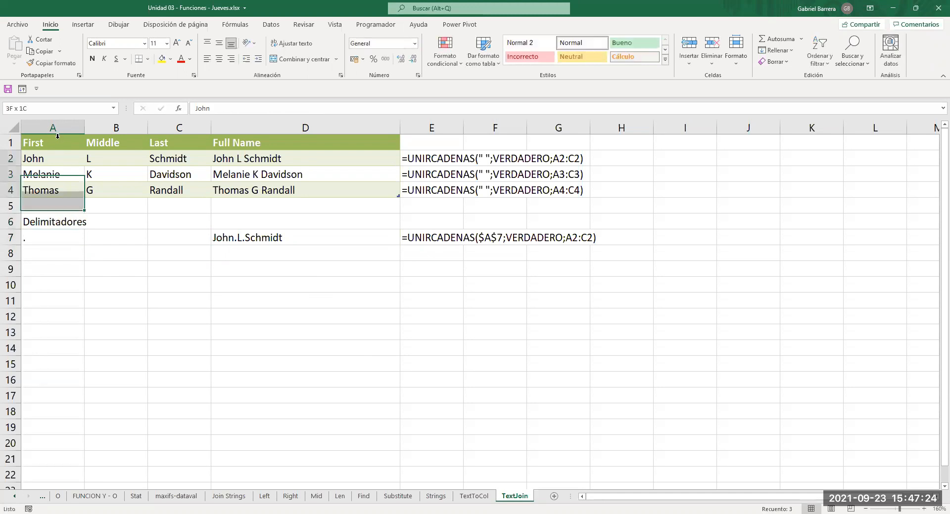
{"action": "left_click", "coordinate": [52, 63]}
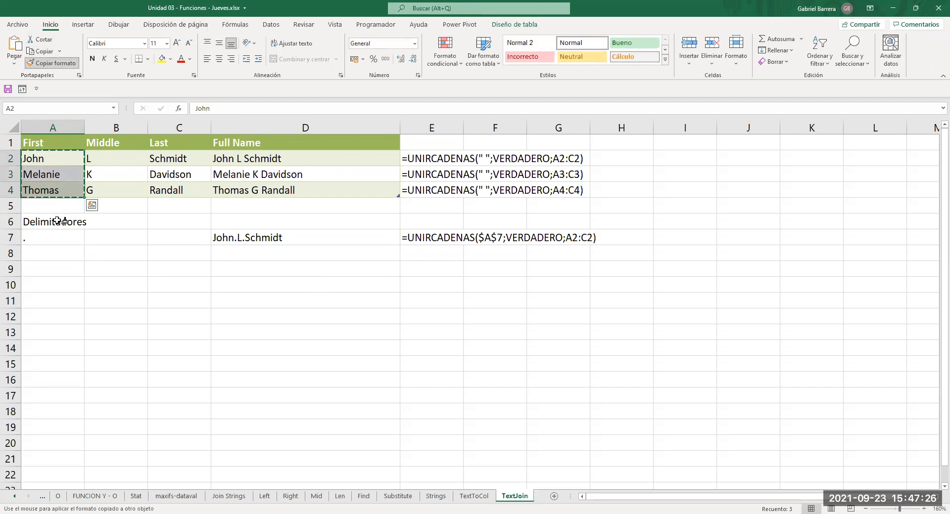
{"action": "left_click_drag", "start_coordinate": [59, 221], "coordinate": [54, 255]}
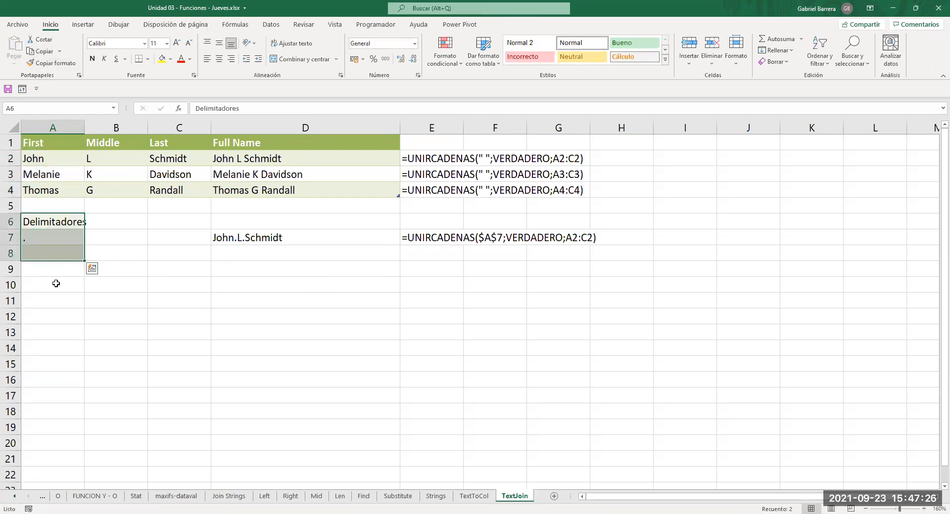
{"action": "left_click", "coordinate": [43, 230]}
{"action": "key", "text": "Escape"}
- Fill the Delimitadores heading cells A6:B6 with yellow
{"action": "left_click", "coordinate": [64, 220]}
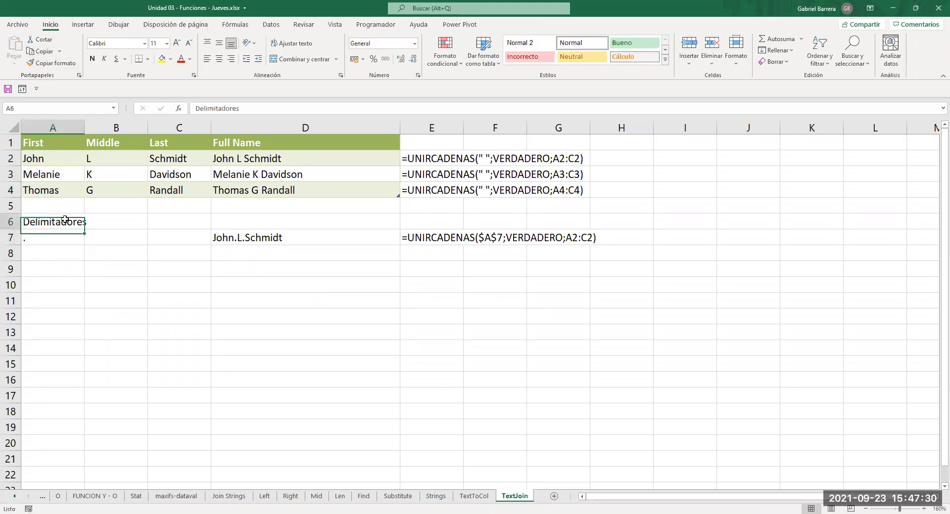
{"action": "left_click", "coordinate": [67, 248]}
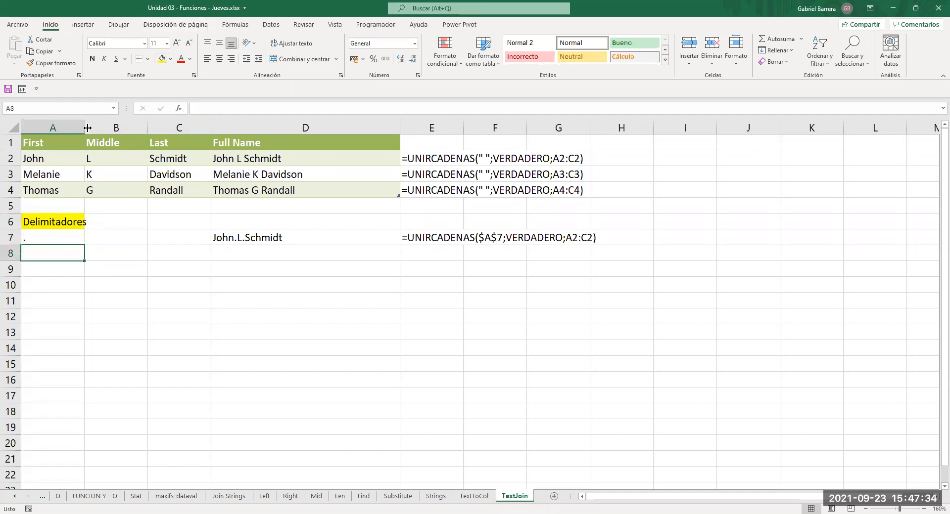
{"action": "left_click_drag", "start_coordinate": [109, 223], "coordinate": [69, 222]}
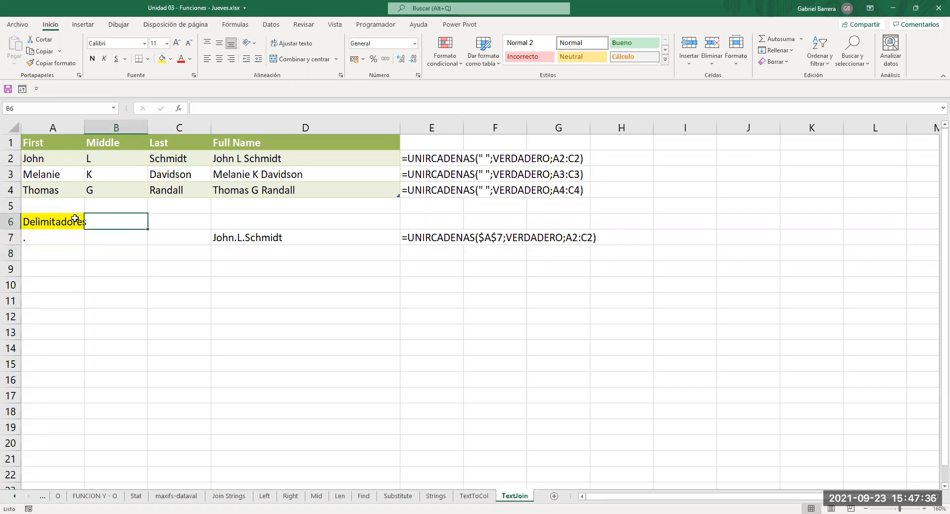
{"action": "left_click", "coordinate": [162, 59]}
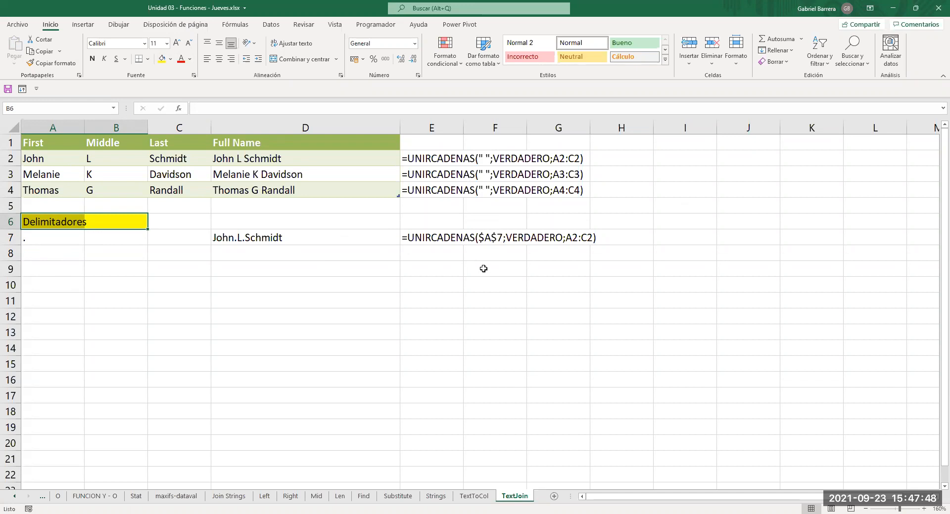
{"action": "left_click", "coordinate": [82, 243]}
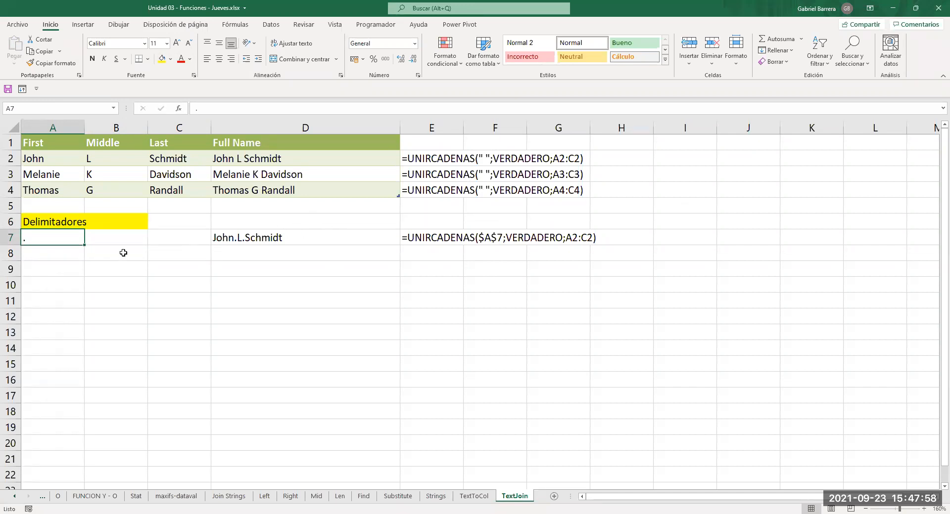
- Enter a space in quotation marks in A8 and a period in quotation marks in B8 as delimiters
{"action": "left_click", "coordinate": [64, 255]}
{"action": "type", "text": "\" "}
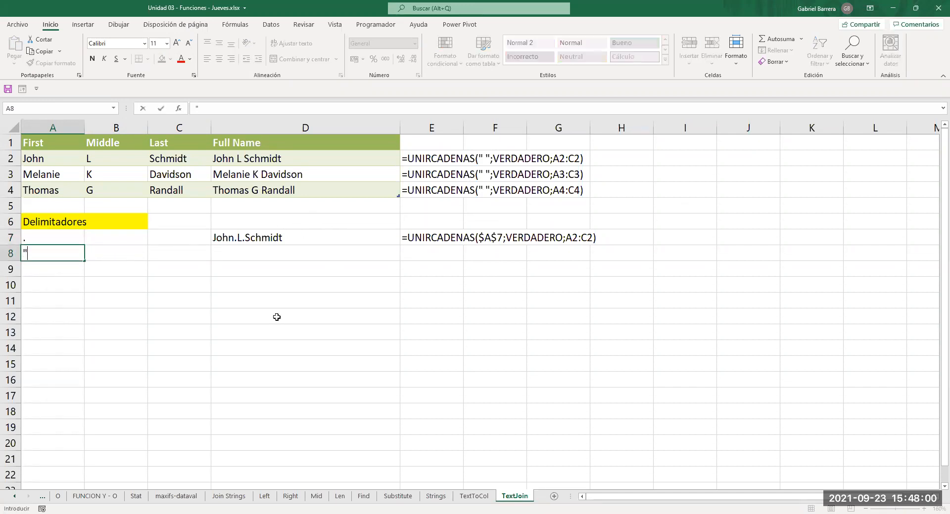
{"action": "type", "text": "\""}
{"action": "key", "text": "Tab"}
{"action": "type", "text": "\"."}
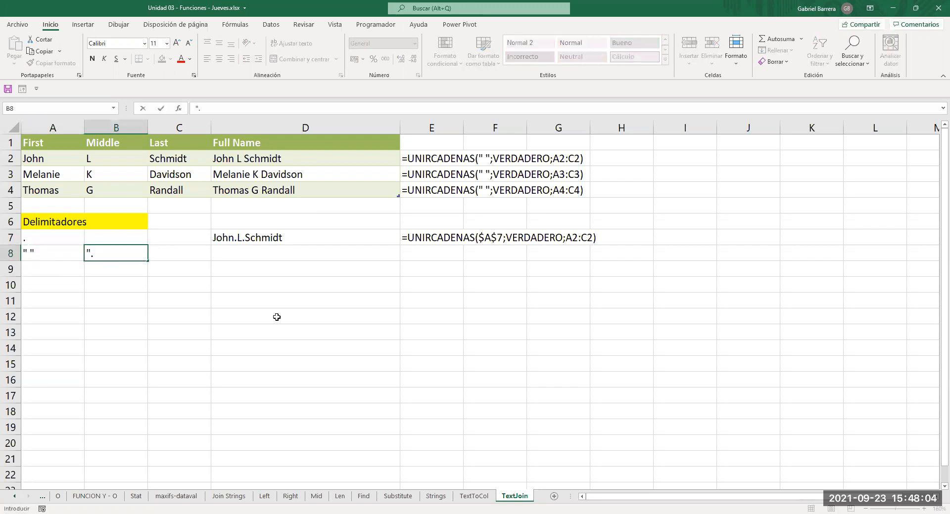
{"action": "key", "text": "Return"}
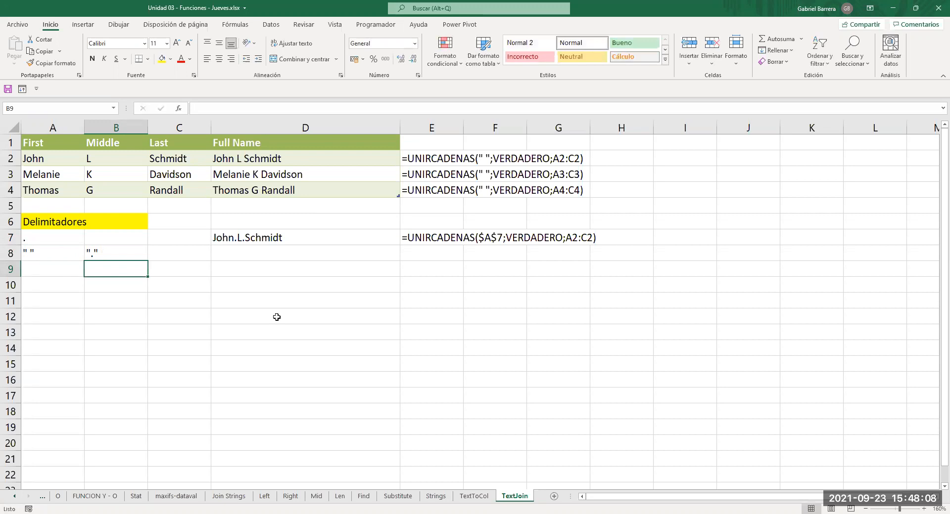
- Copy the joined-name formula and its formula text from D7:E7 to D8:E8
{"action": "key", "text": "Up"}
{"action": "key", "text": "Up"}
{"action": "key", "text": "Right"}
{"action": "key", "text": "Right"}
{"action": "key", "text": "shift+Right"}
{"action": "key", "text": "ctrl+c"}
{"action": "key", "text": "Down"}
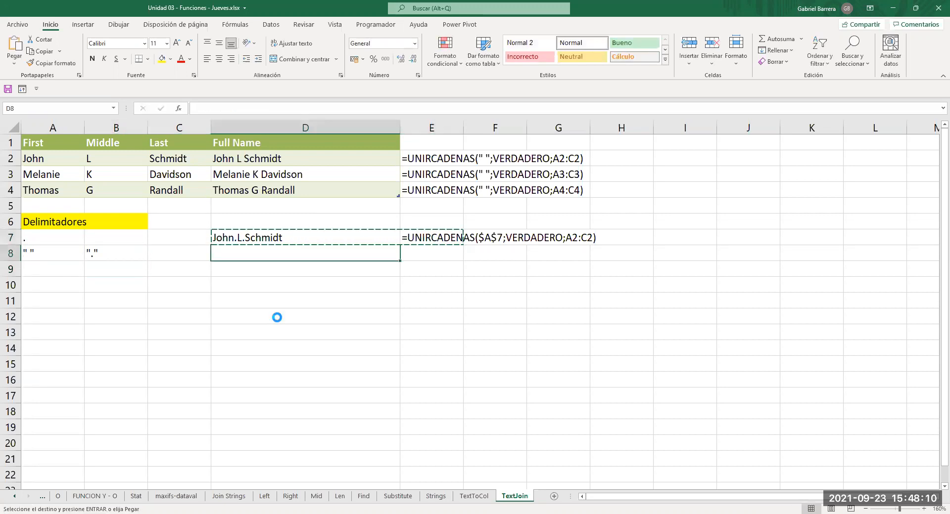
{"action": "key", "text": "ctrl+v"}
{"action": "key", "text": "Escape"}
{"action": "key", "text": "shift+Left"}
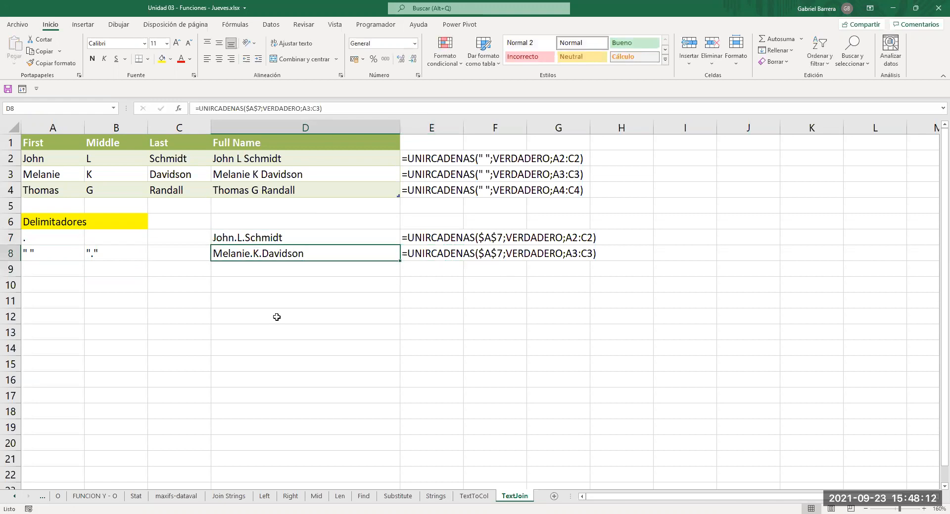
- Change the delimiter reference in the D8 formula to $A$8
{"action": "key", "text": "F2"}
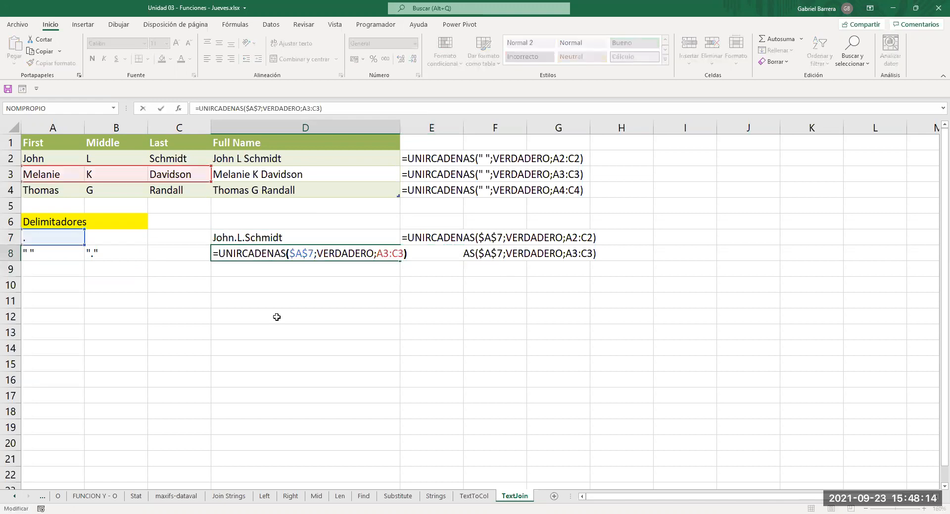
{"action": "key", "text": "Left"}
{"action": "key", "text": "Left"}
{"action": "key", "text": "Left"}
{"action": "key", "text": "Left"}
{"action": "key", "text": "Left"}
{"action": "key", "text": "Left"}
{"action": "key", "text": "Left"}
{"action": "key", "text": "Left"}
{"action": "key", "text": "Left"}
{"action": "key", "text": "Left"}
{"action": "key", "text": "Left"}
{"action": "key", "text": "Left"}
{"action": "key", "text": "Left"}
{"action": "key", "text": "Left"}
{"action": "key", "text": "Left"}
{"action": "key", "text": "Left"}
{"action": "key", "text": "Left"}
{"action": "key", "text": "BackSpace"}
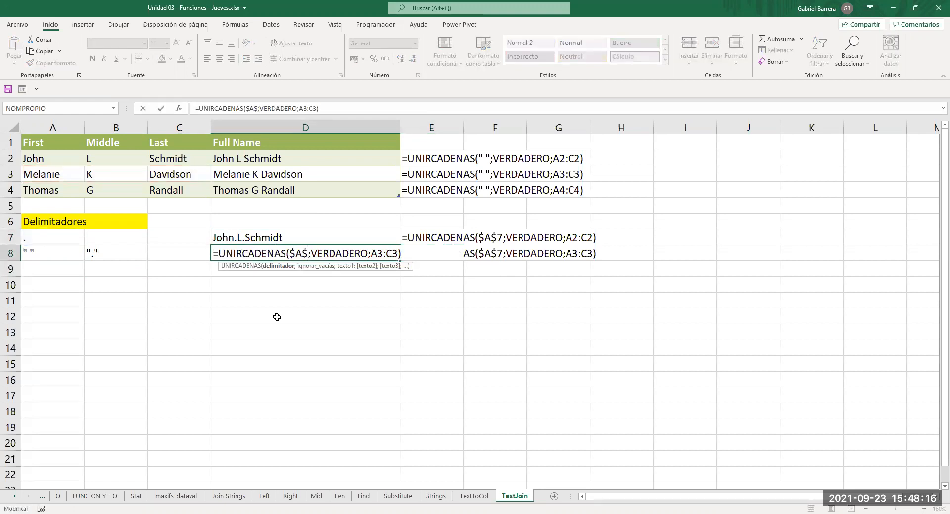
{"action": "type", "text": "8"}
{"action": "key", "text": "Return"}
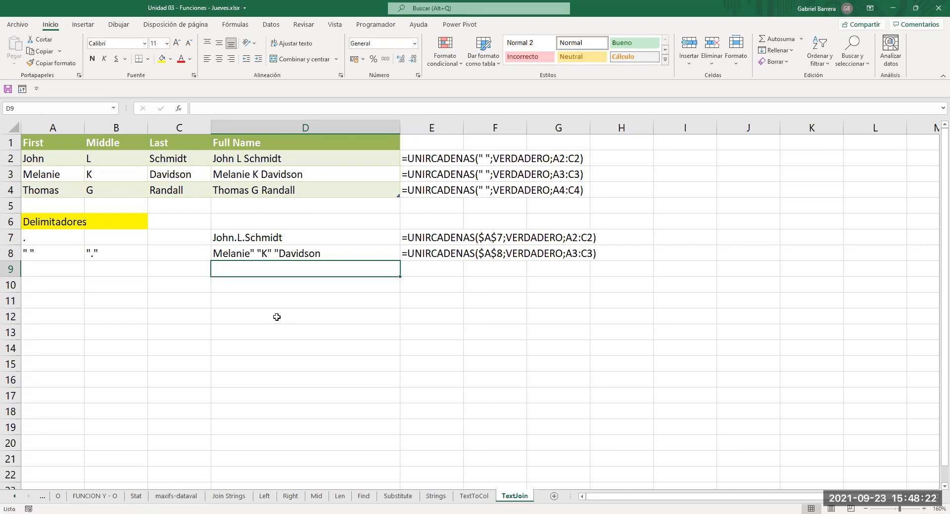
- Extend the delimiter argument in D8 so the formula reads =UNIRCADENAS($A$8:$B$8;VERDADERO;A3:C3)
{"action": "key", "text": "Up"}
{"action": "key", "text": "F2"}
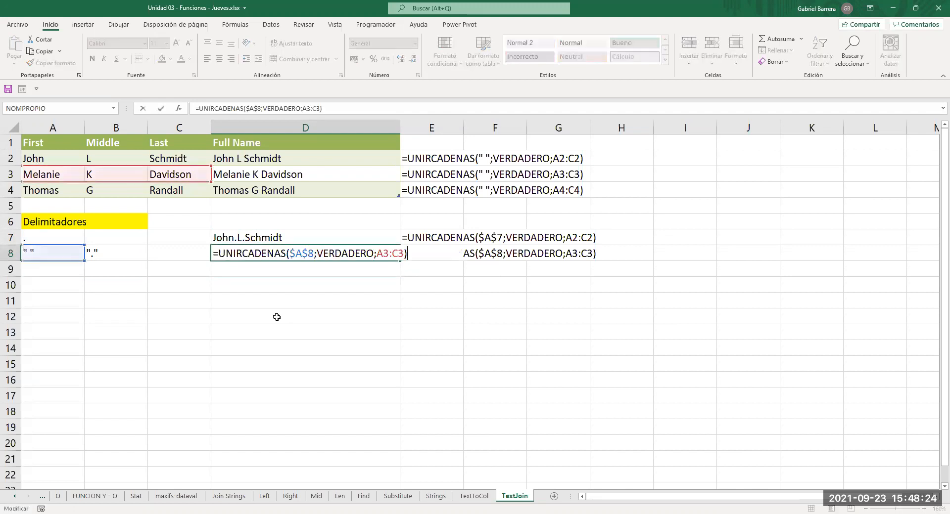
{"action": "key", "text": "Left"}
{"action": "key", "text": "Left"}
{"action": "key", "text": "Left"}
{"action": "key", "text": "Left"}
{"action": "key", "text": "Left"}
{"action": "key", "text": "Left"}
{"action": "key", "text": "Left"}
{"action": "key", "text": "Left"}
{"action": "key", "text": "Left"}
{"action": "key", "text": "Left"}
{"action": "key", "text": "Left"}
{"action": "key", "text": "Left"}
{"action": "key", "text": "Left"}
{"action": "key", "text": "Left"}
{"action": "key", "text": "Left"}
{"action": "key", "text": "Left"}
{"action": "key", "text": "Left"}
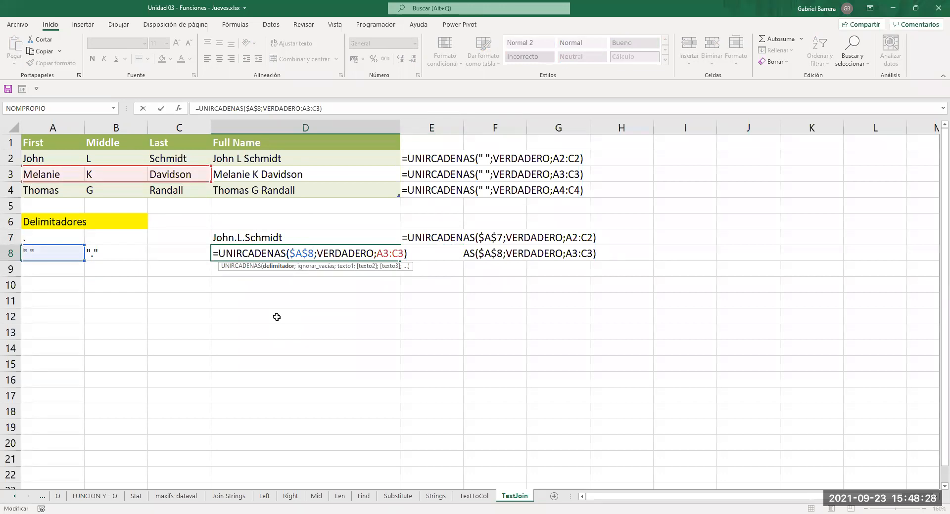
{"action": "type", "text": ":"}
{"action": "type", "text": "B8"}
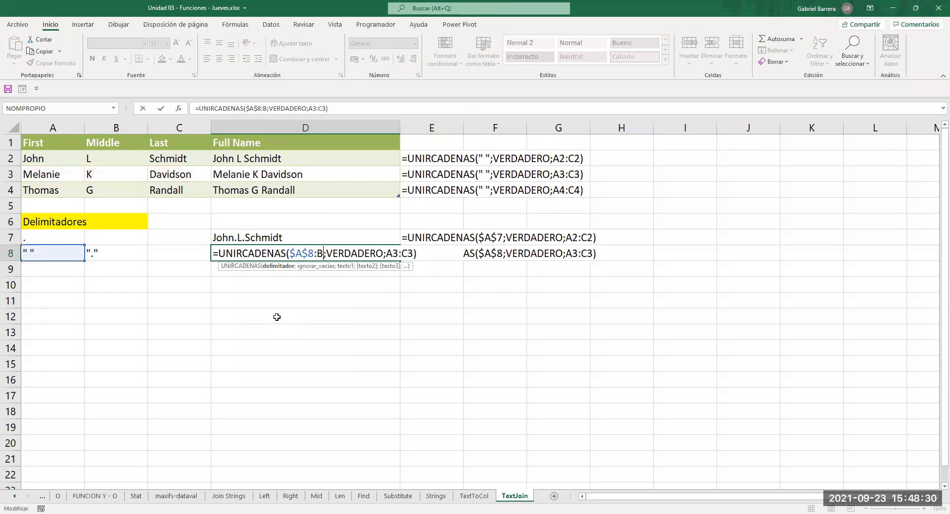
{"action": "key", "text": "F4"}
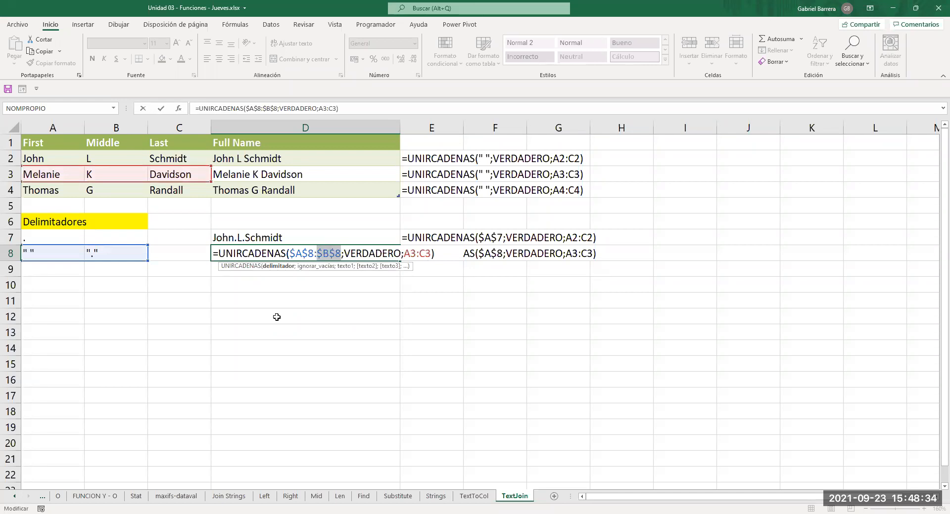
{"action": "key", "text": "Return"}
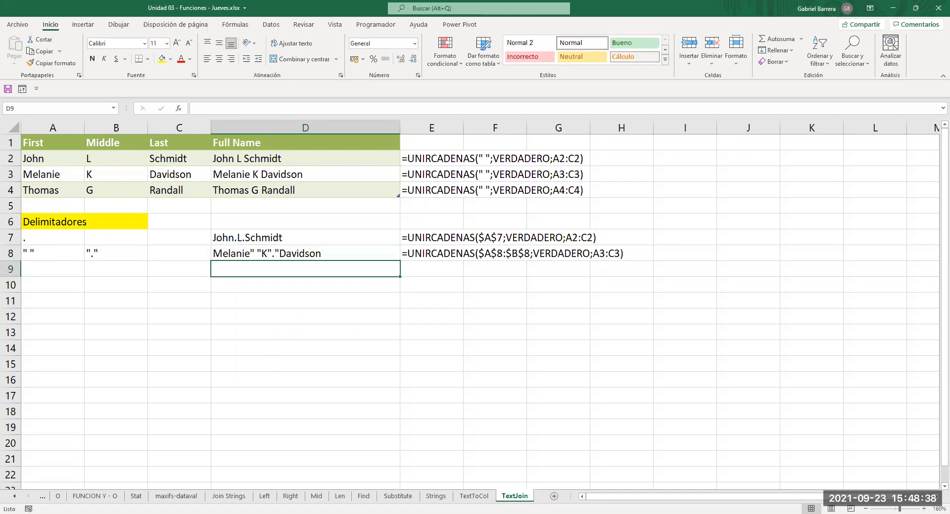
- Replace the quoted delimiters with a plain space in A8 and a plain period in B8
{"action": "key", "text": "alt+Tab"}
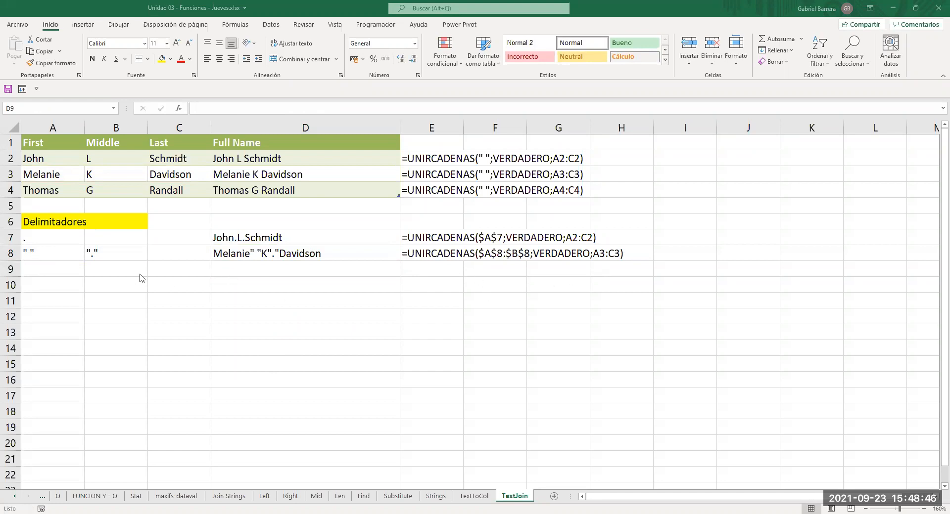
{"action": "left_click", "coordinate": [254, 259]}
{"action": "left_click", "coordinate": [55, 253]}
{"action": "key", "text": "BackSpace"}
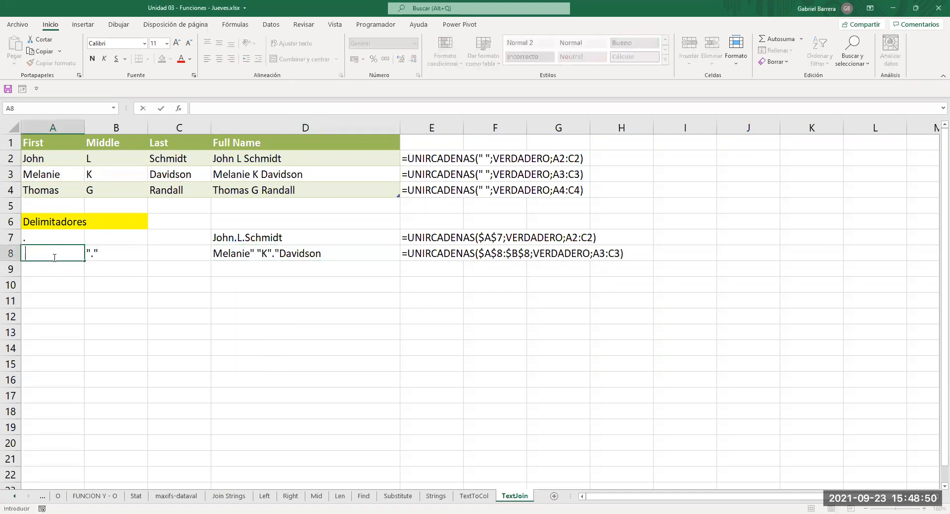
{"action": "key", "text": "Return"}
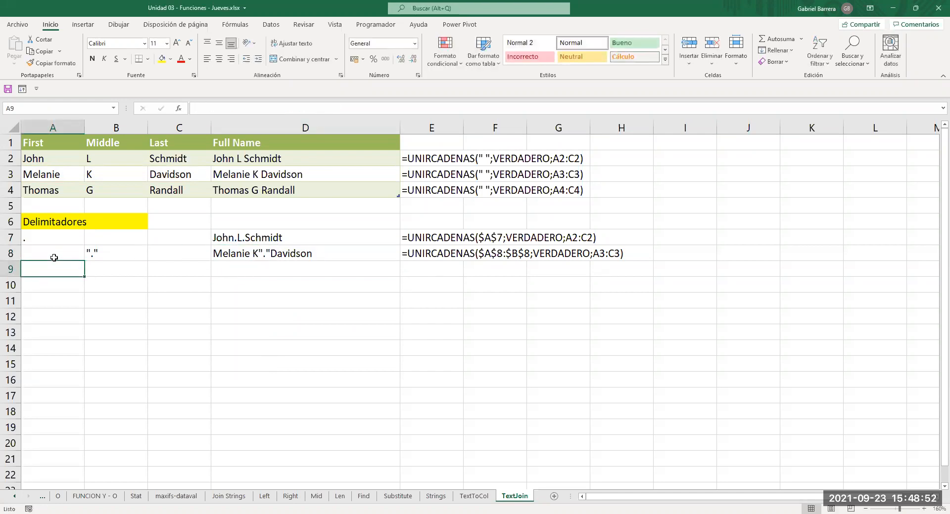
{"action": "key", "text": "Up"}
{"action": "key", "text": "Right"}
{"action": "type", "text": "."}
{"action": "key", "text": "Return"}
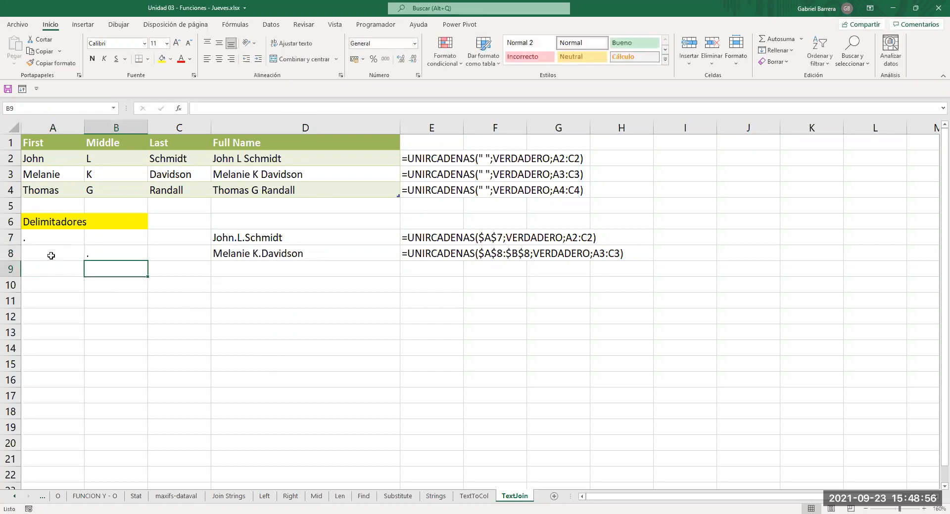
- Add a note to cell A8 containing only the text "En A8 hay un espacio"
{"action": "left_click", "coordinate": [49, 257]}
{"action": "left_click", "coordinate": [119, 24]}
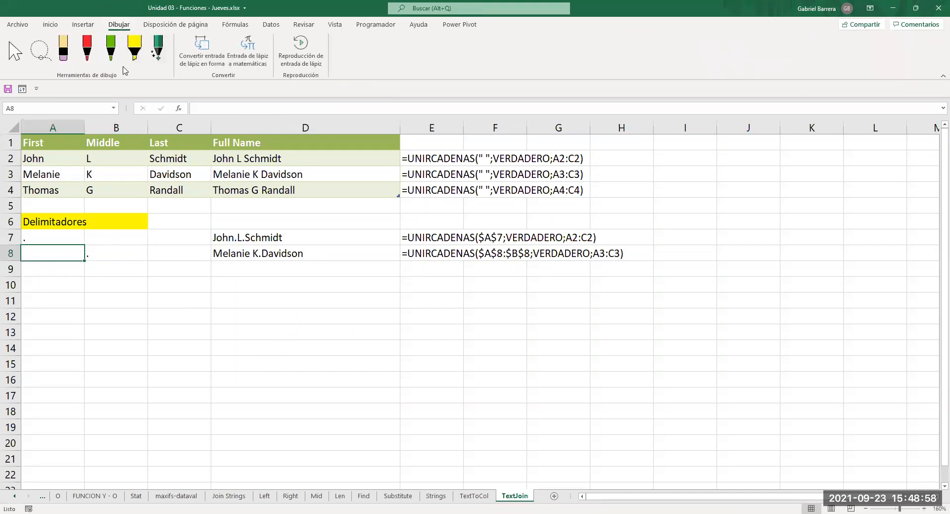
{"action": "left_click", "coordinate": [50, 24]}
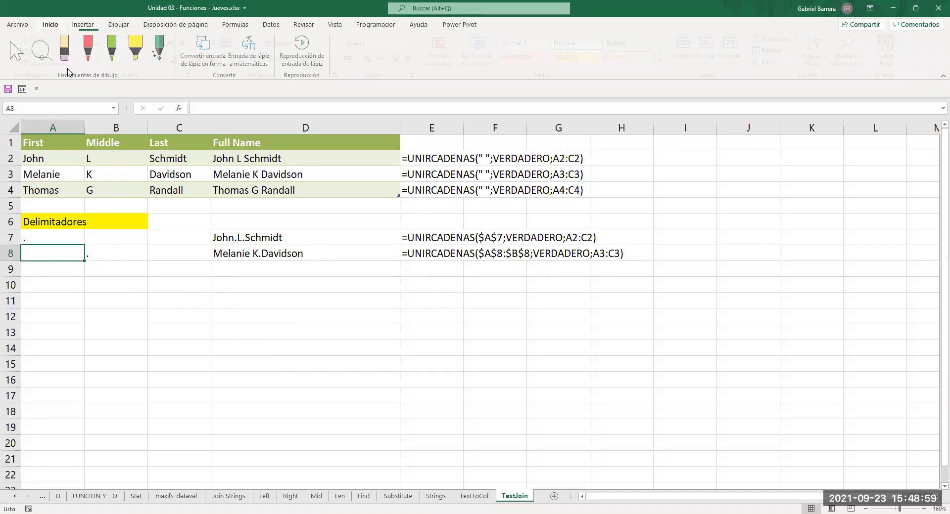
{"action": "right_click", "coordinate": [54, 249]}
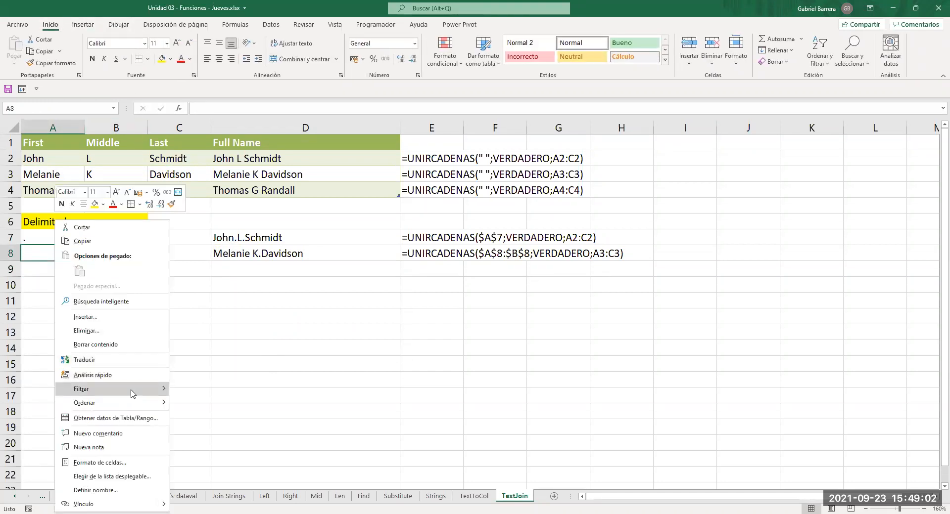
{"action": "left_click", "coordinate": [107, 448]}
{"action": "key", "text": "BackSpace"}
{"action": "key", "text": "BackSpace"}
{"action": "key", "text": "BackSpace"}
{"action": "type", "text": "En A8 "}
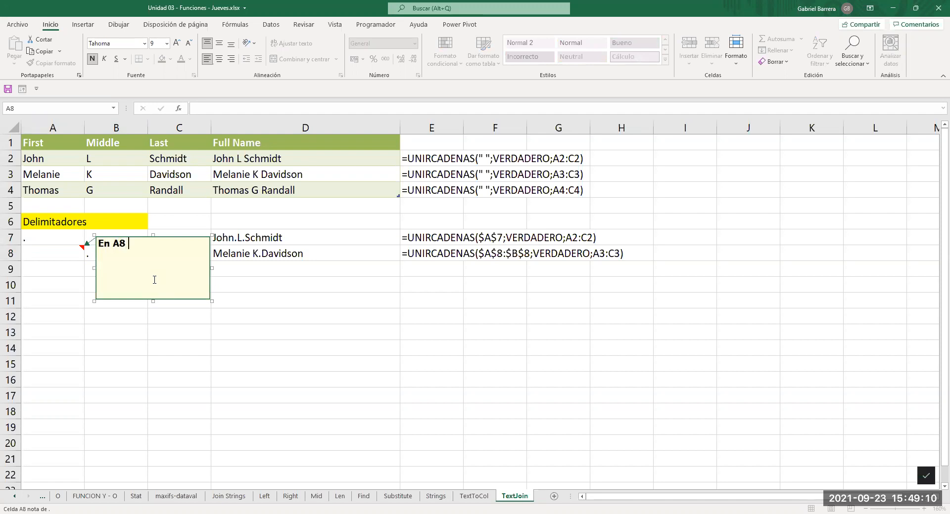
{"action": "type", "text": "hay un espacio"}
- Shrink the A8 note to fit its text and move it down to row 12, keeping it permanently displayed
{"action": "left_click_drag", "start_coordinate": [212, 301], "coordinate": [164, 273]}
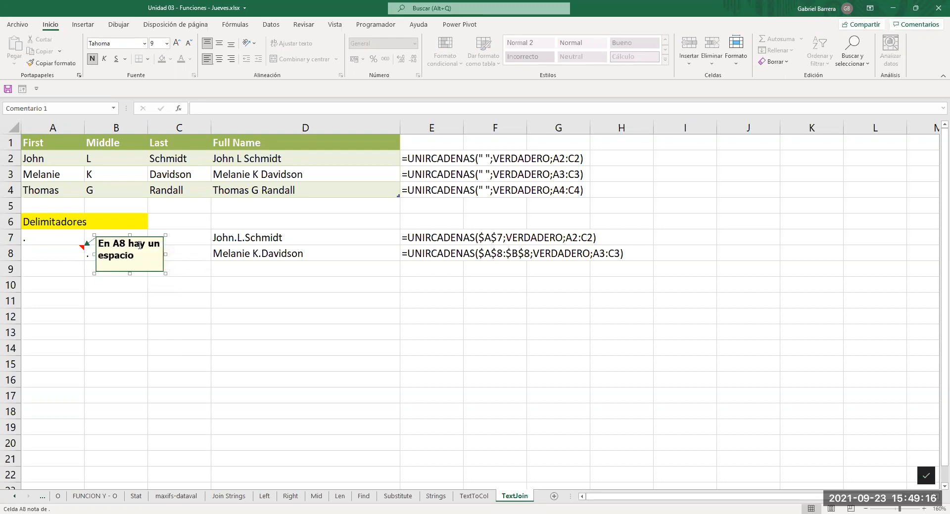
{"action": "left_click_drag", "start_coordinate": [140, 240], "coordinate": [146, 318]}
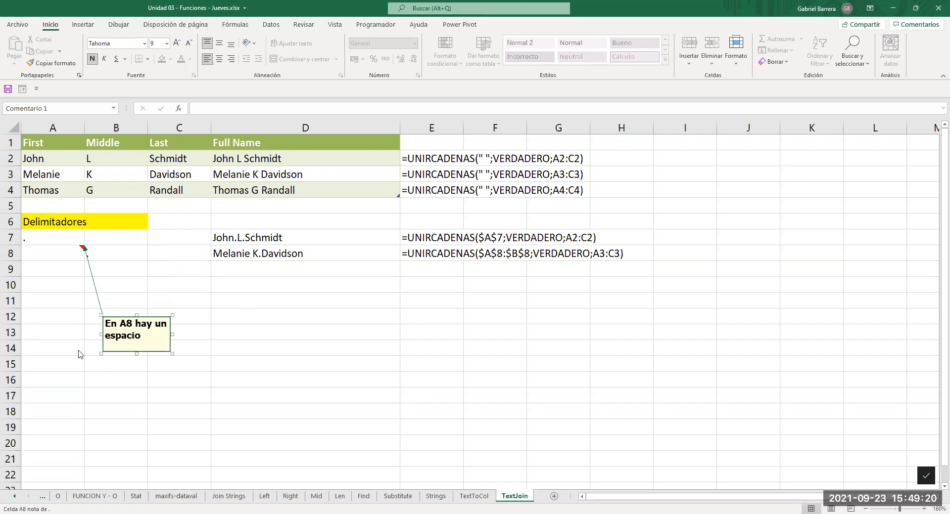
{"action": "right_click", "coordinate": [89, 449]}
{"action": "left_click", "coordinate": [232, 335]}
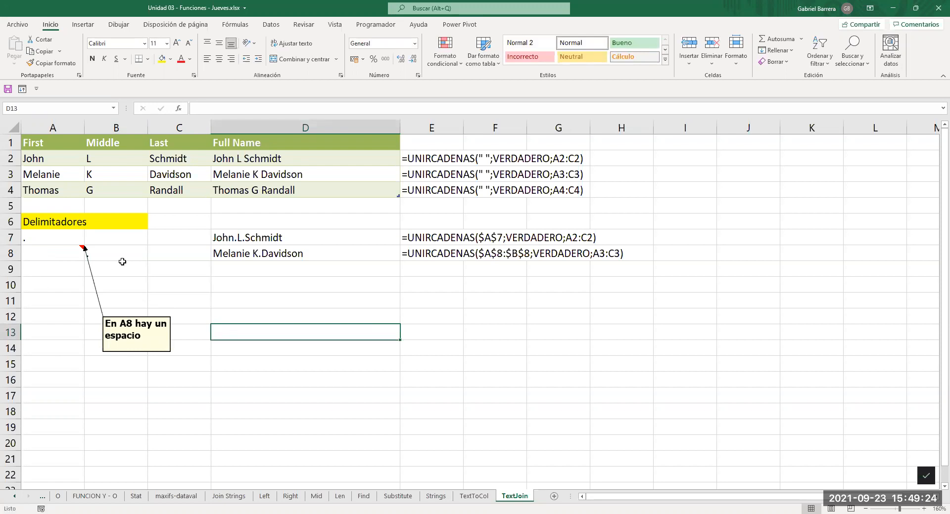
- Reposition the note across columns A and B with its top edge in row 11, and select A8
{"action": "left_click", "coordinate": [142, 327]}
{"action": "left_click_drag", "start_coordinate": [142, 318], "coordinate": [87, 316]}
{"action": "left_click", "coordinate": [172, 310]}
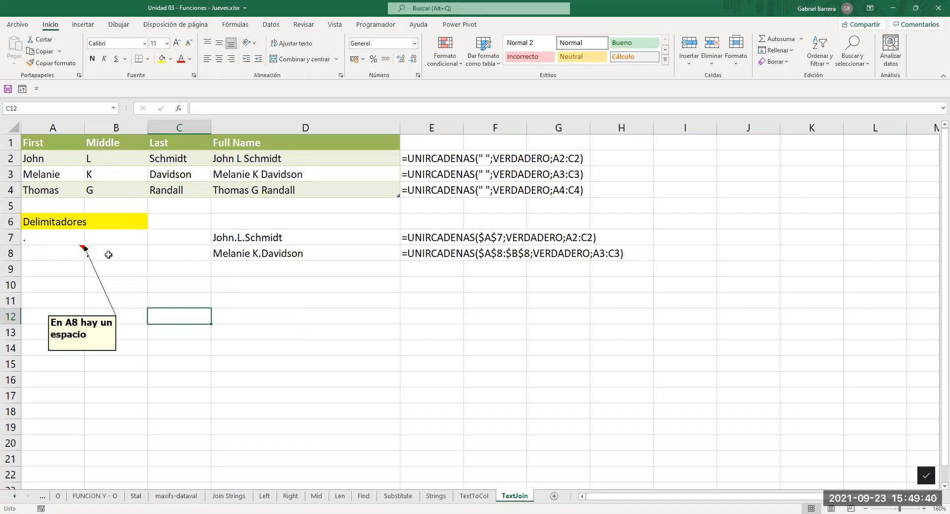
{"action": "left_click", "coordinate": [87, 332]}
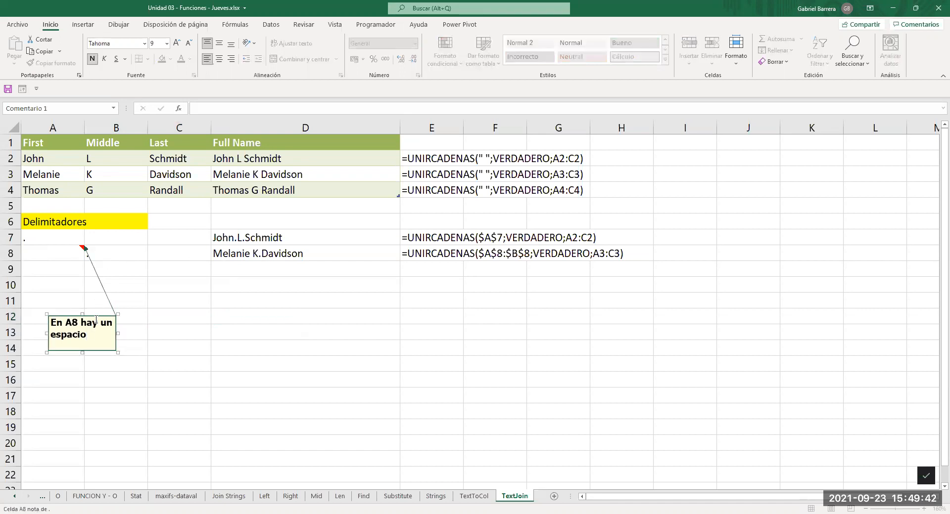
{"action": "left_click_drag", "start_coordinate": [96, 315], "coordinate": [96, 298]}
{"action": "left_click", "coordinate": [52, 253]}
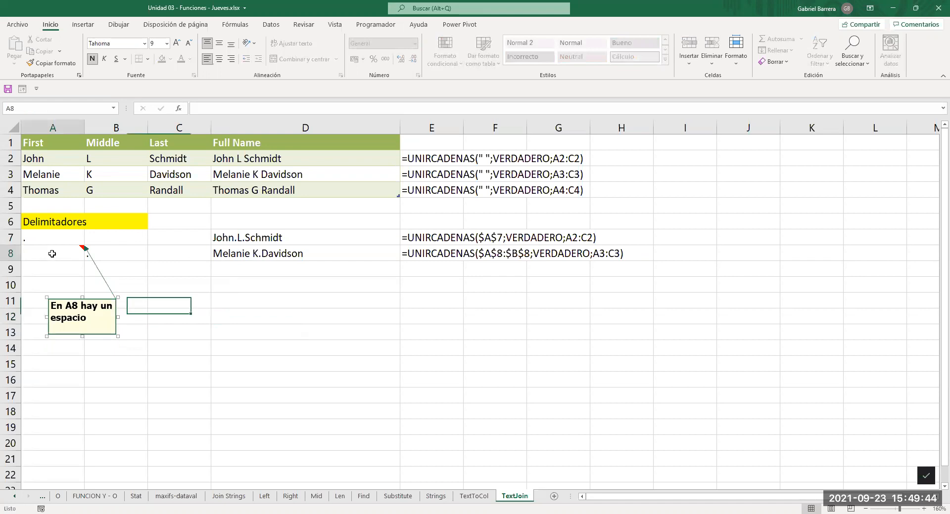
- Hide the permanently displayed note attached to cell A8
{"action": "right_click", "coordinate": [53, 254]}
{"action": "left_click", "coordinate": [93, 448]}
{"action": "left_click", "coordinate": [113, 316]}
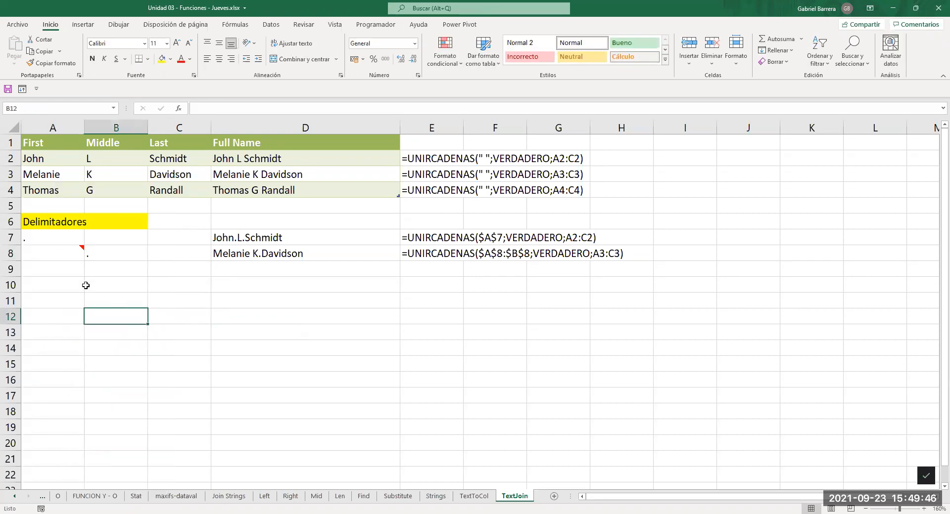
- Begin a formula in the empty cell D11
{"action": "left_click", "coordinate": [207, 332]}
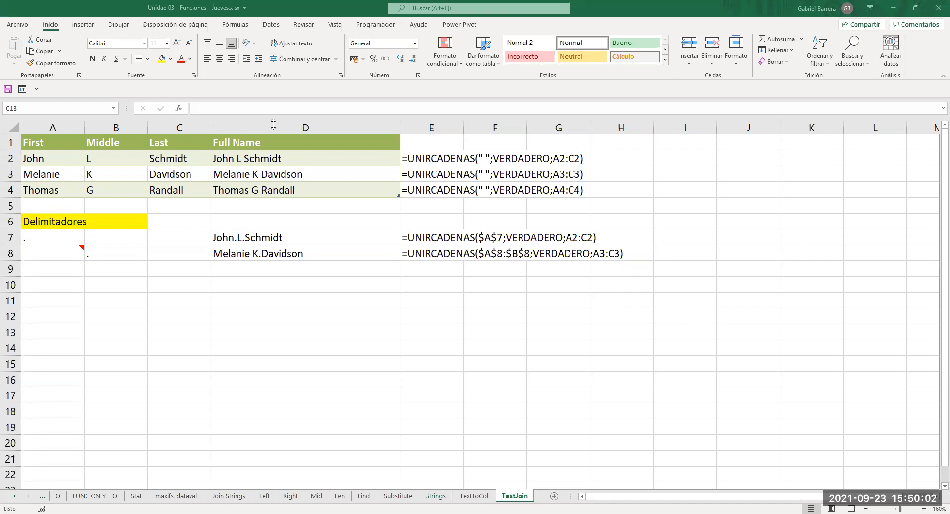
{"action": "left_click", "coordinate": [273, 288]}
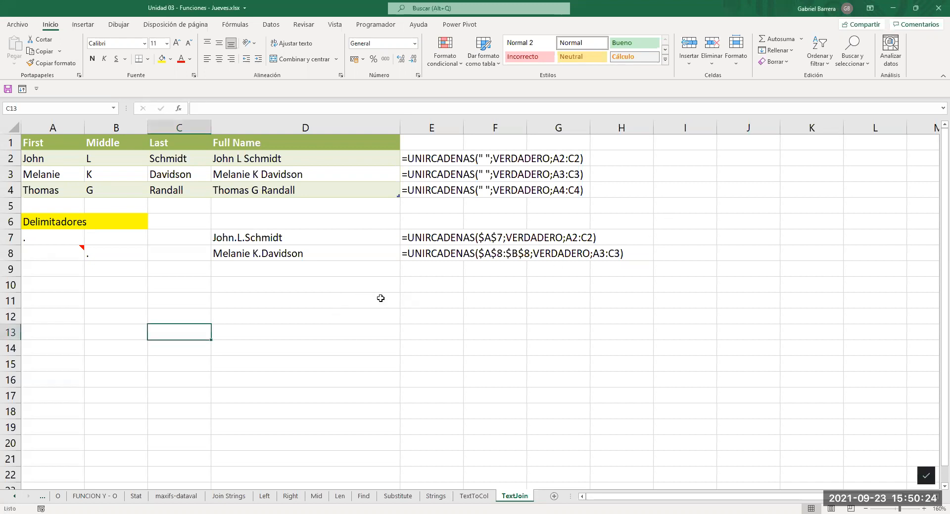
{"action": "left_click", "coordinate": [388, 297]}
{"action": "type", "text": "="}
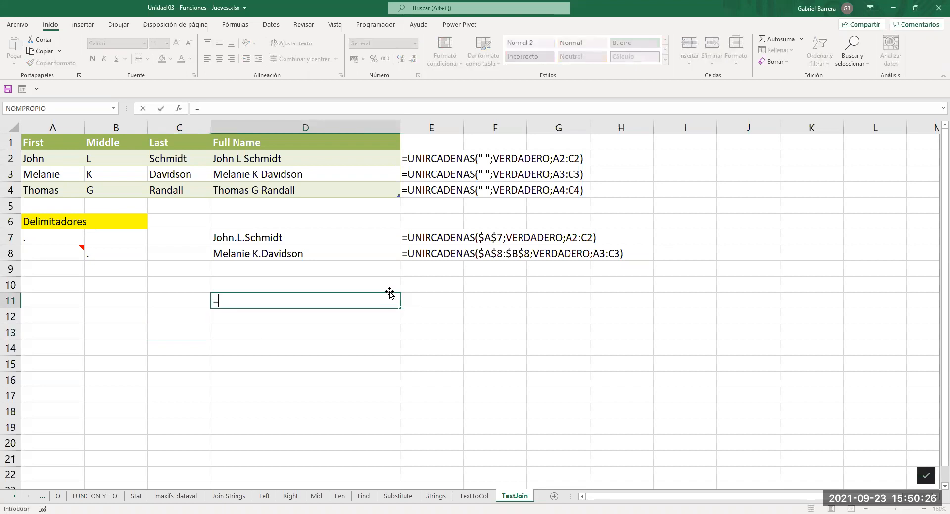
{"action": "left_click", "coordinate": [70, 159]}
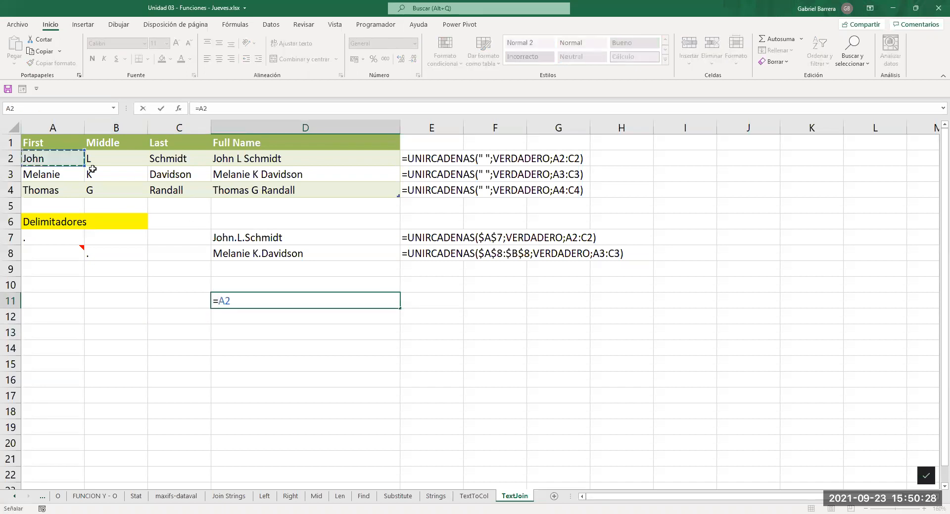
{"action": "left_click", "coordinate": [267, 191], "text": "shift"}
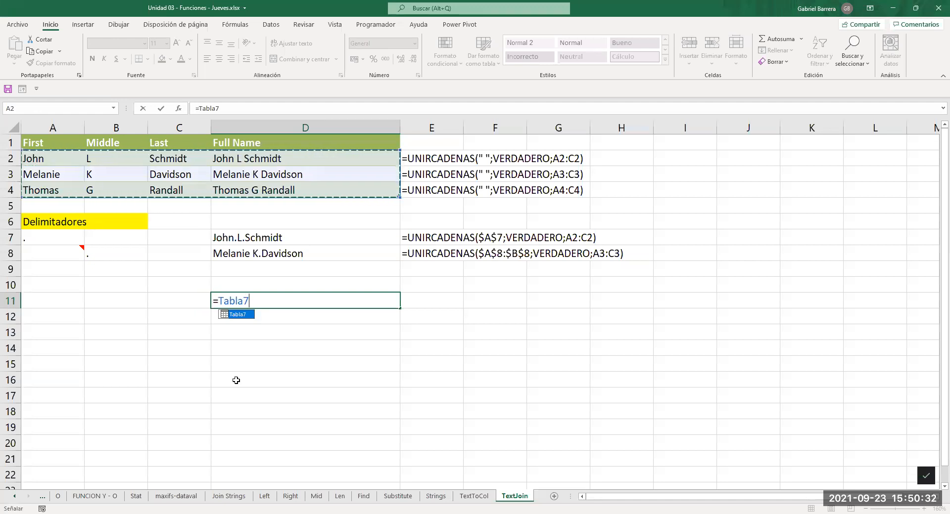
{"action": "key", "text": "BackSpace"}
{"action": "key", "text": "BackSpace"}
{"action": "key", "text": "BackSpace"}
{"action": "key", "text": "BackSpace"}
{"action": "key", "text": "BackSpace"}
{"action": "key", "text": "BackSpace"}
- Insert the UNIRCADENAS function in D11 with the range A9:C9 as its delimiter argument
{"action": "type", "text": "uni"}
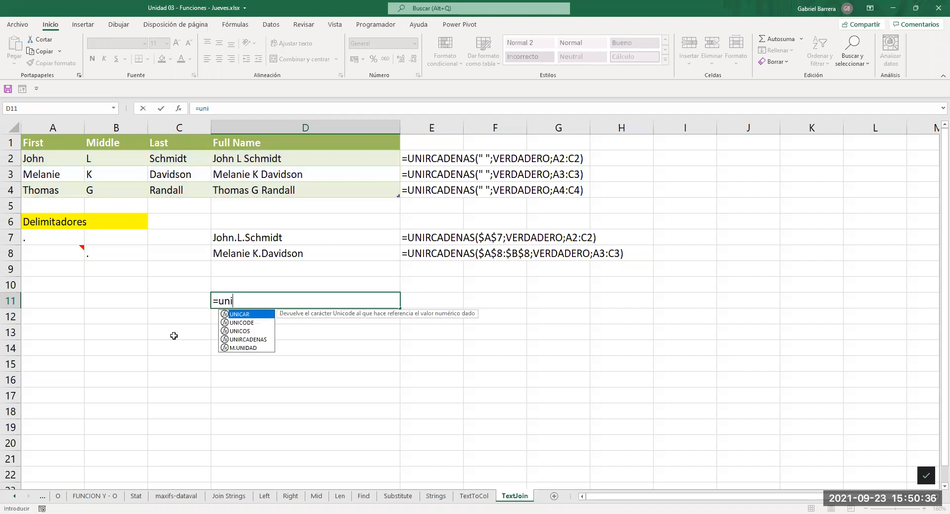
{"action": "key", "text": "Down"}
{"action": "key", "text": "Down"}
{"action": "key", "text": "Down"}
{"action": "key", "text": "Tab"}
{"action": "left_click", "coordinate": [48, 164]}
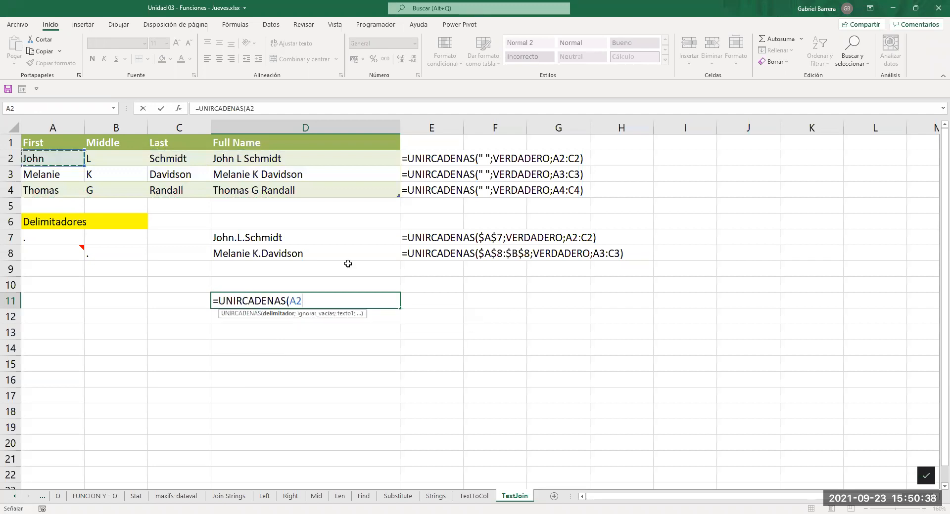
{"action": "key", "text": "ctrl+a"}
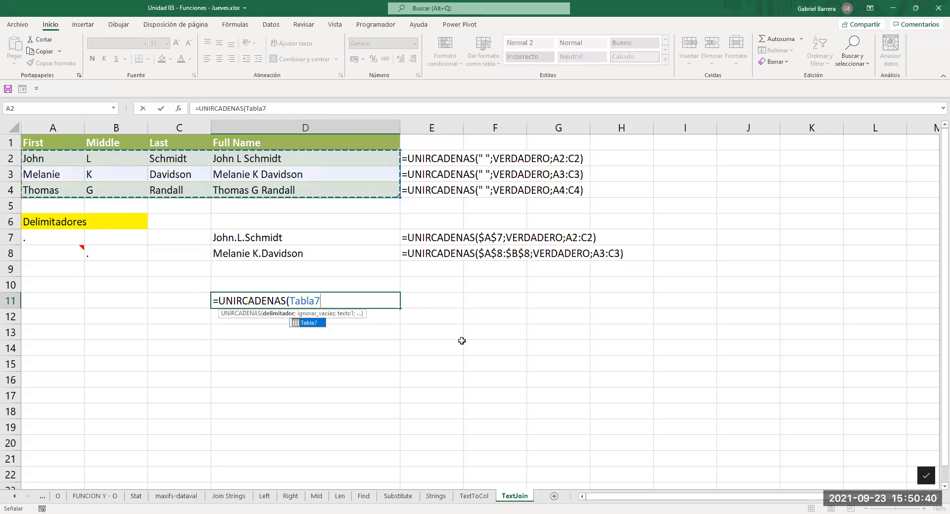
{"action": "left_click", "coordinate": [52, 268]}
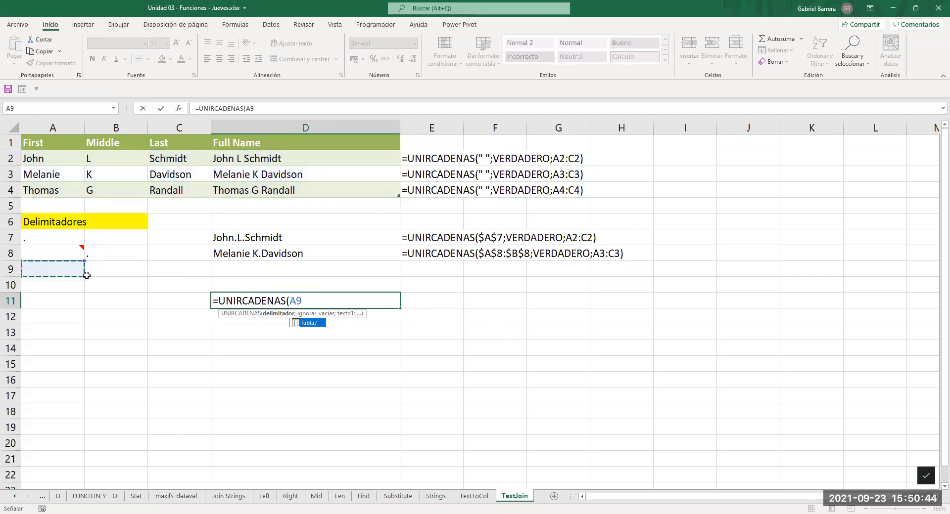
{"action": "left_click", "coordinate": [153, 274], "text": "shift"}
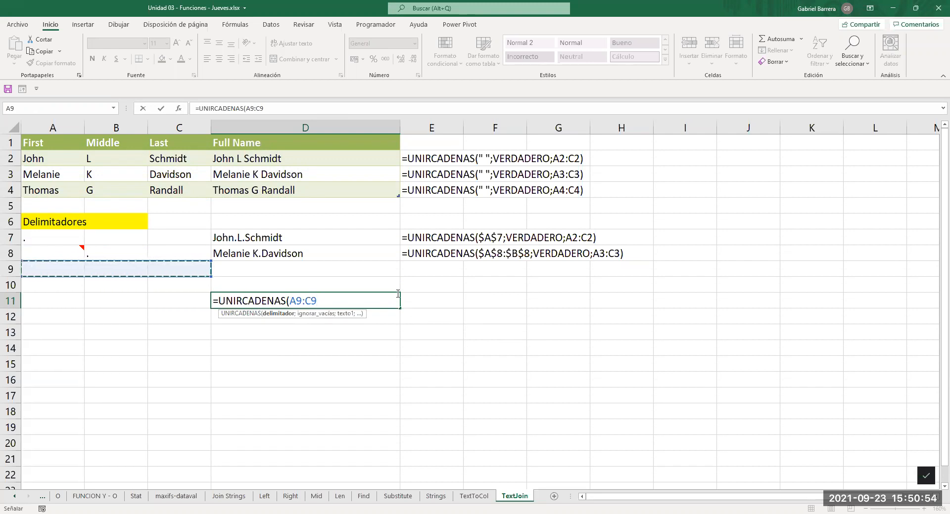
- Complete the D11 formula with VERDADERO for ignoring empty cells and the whole Tabla7 as the text to join
{"action": "type", "text": ";"}
{"action": "key", "text": "Tab"}
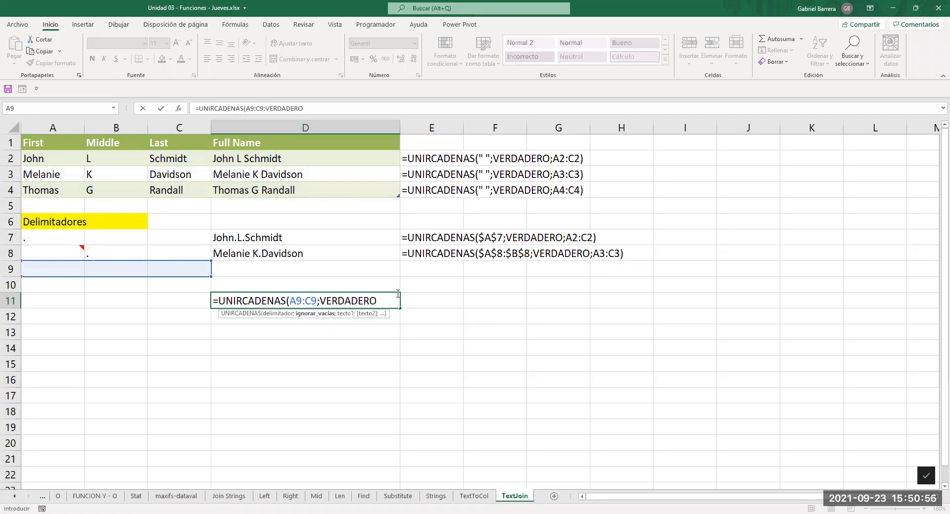
{"action": "type", "text": ";"}
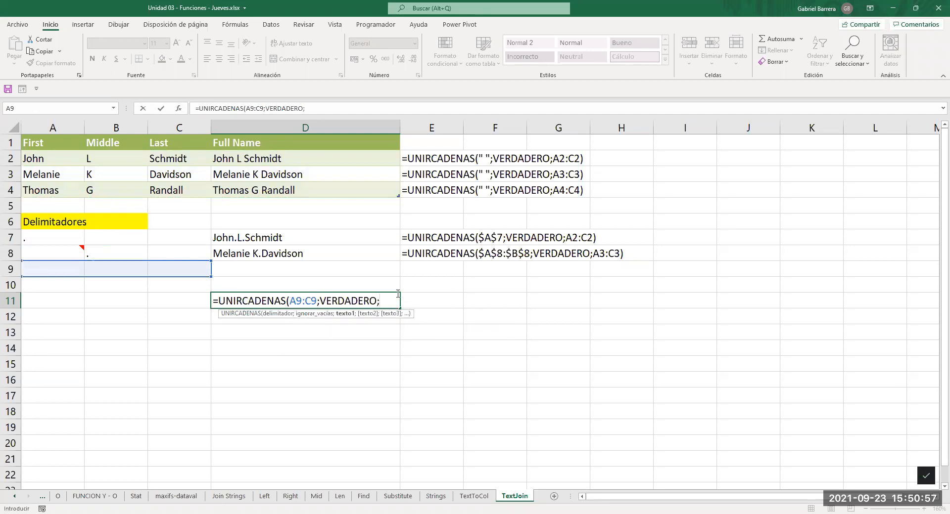
{"action": "left_click", "coordinate": [75, 160]}
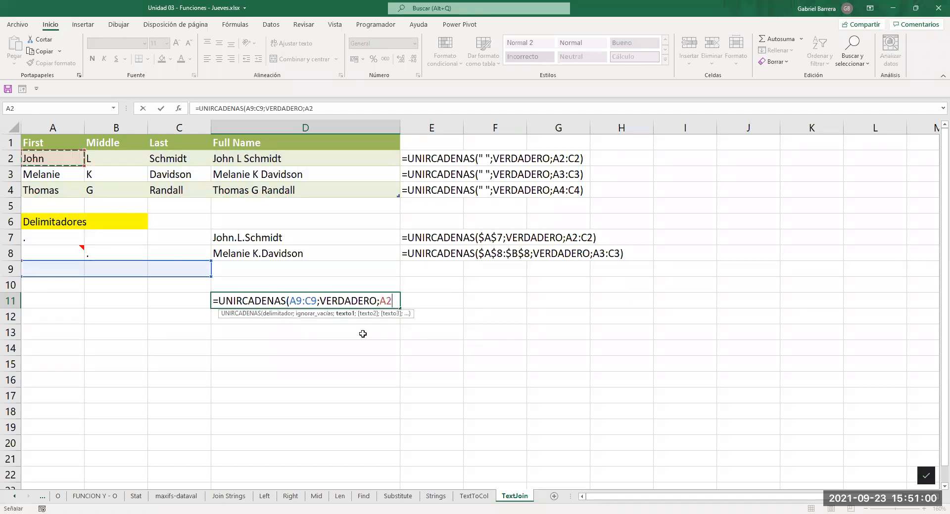
{"action": "key", "text": "ctrl+a"}
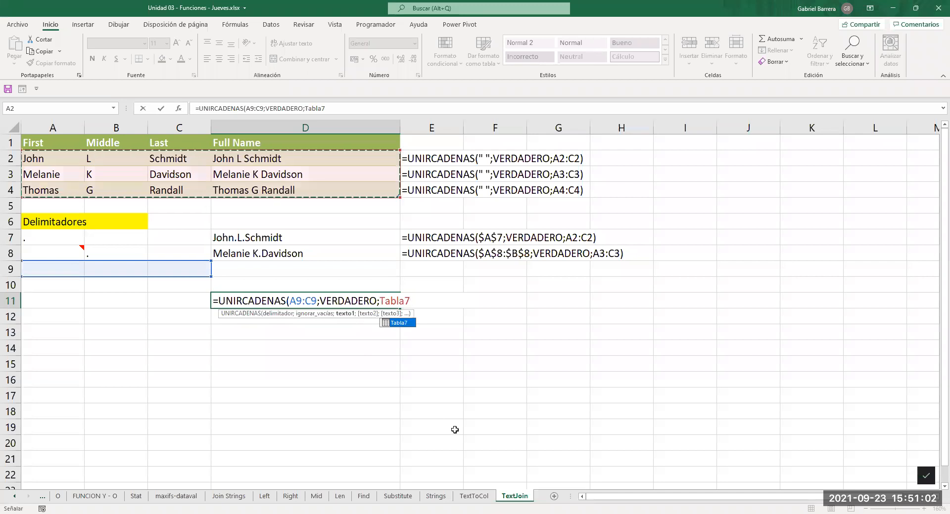
{"action": "key", "text": "Return"}
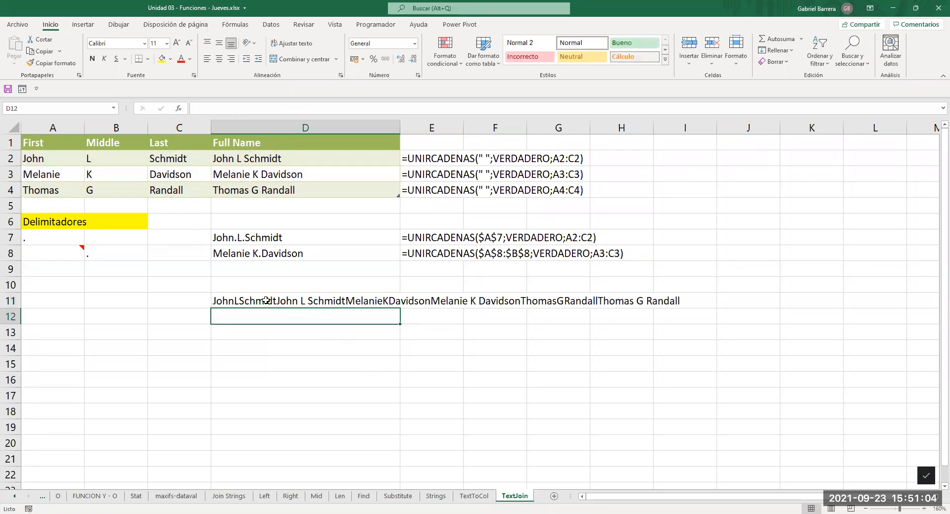
- Fill the delimiter cells A9:C9 with light blue
{"action": "left_click_drag", "start_coordinate": [54, 271], "coordinate": [156, 273]}
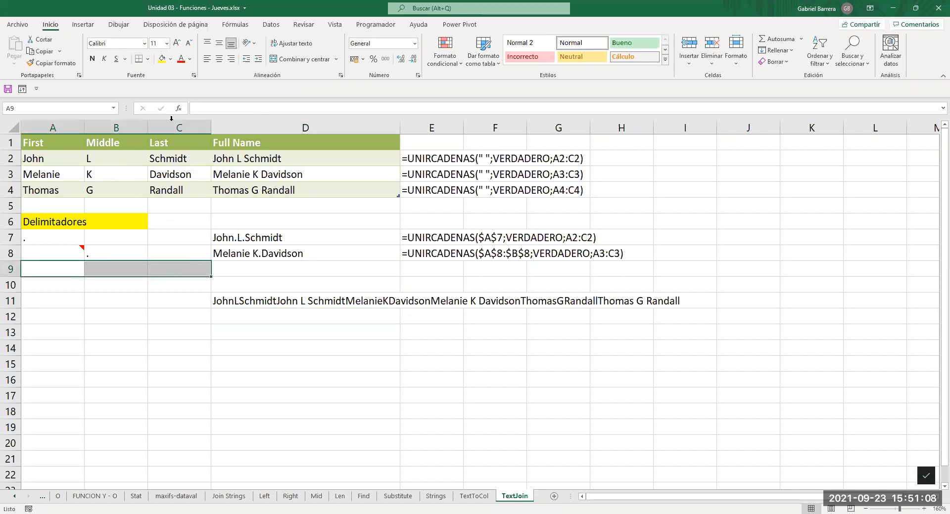
{"action": "left_click", "coordinate": [171, 59]}
{"action": "left_click", "coordinate": [225, 108]}
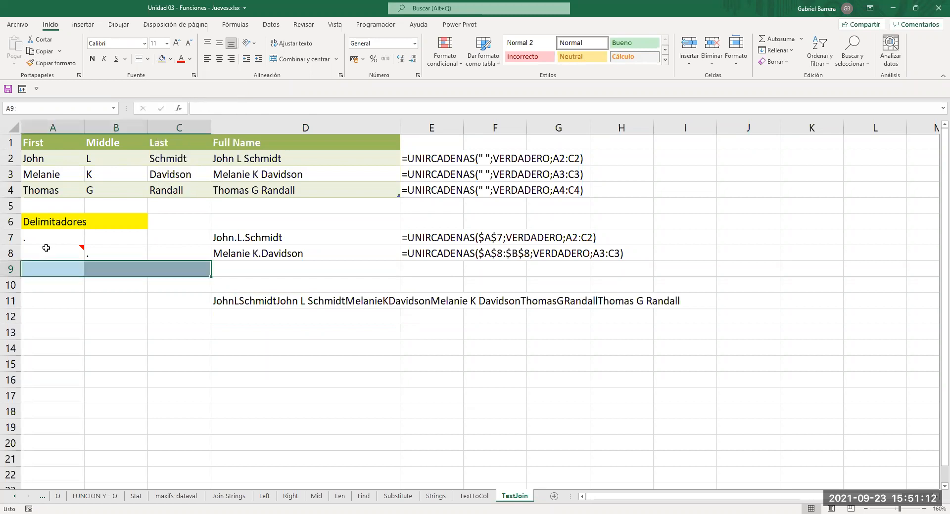
{"action": "left_click", "coordinate": [78, 328]}
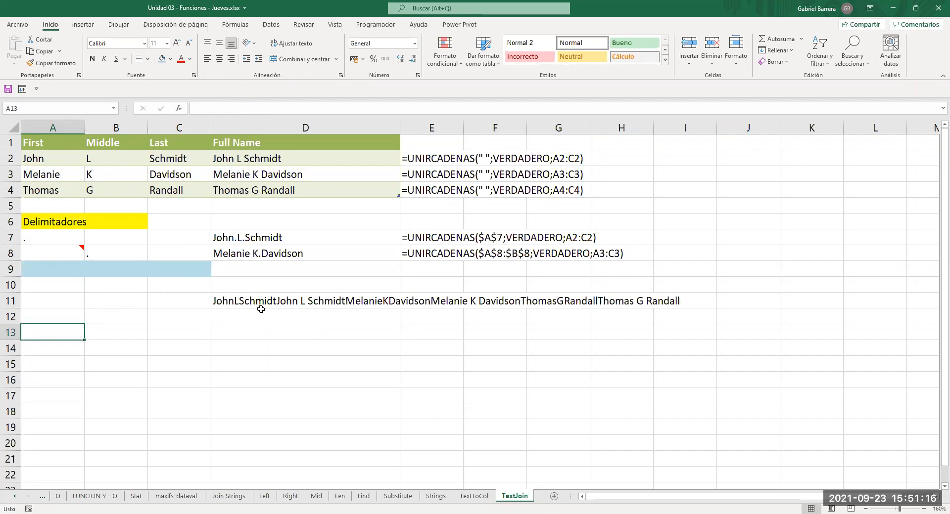
- Enter a comma followed by a space in A9 as the first delimiter
{"action": "left_click", "coordinate": [49, 275]}
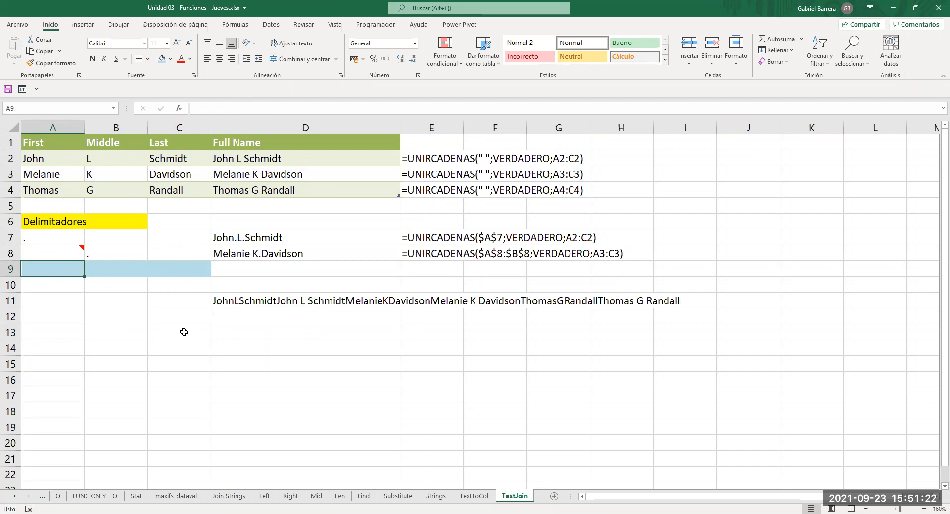
{"action": "type", "text": ","}
{"action": "key", "text": "Return"}
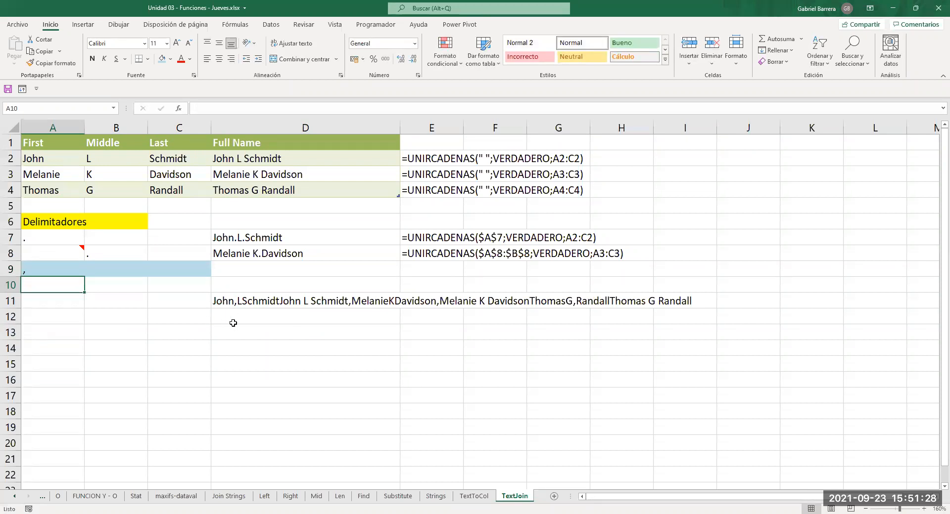
{"action": "left_click", "coordinate": [42, 272]}
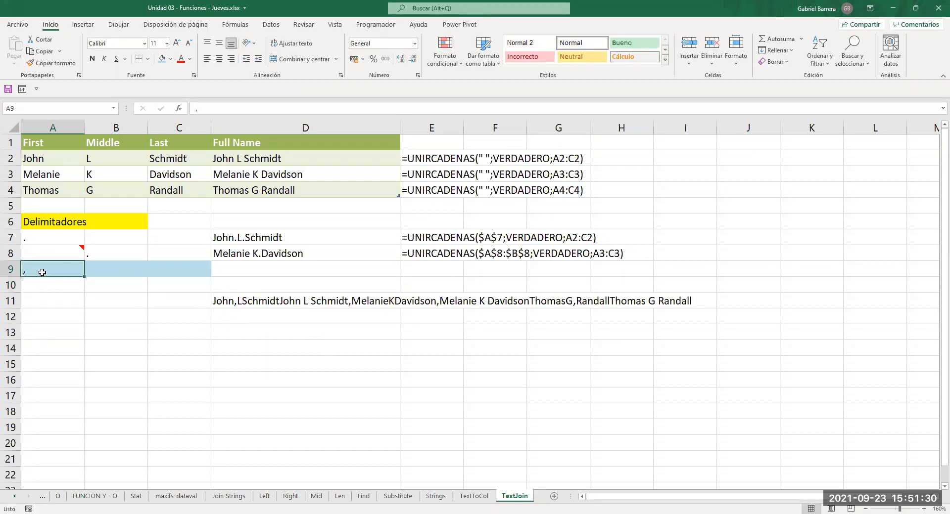
{"action": "double_click", "coordinate": [42, 273]}
{"action": "key", "text": "Return"}
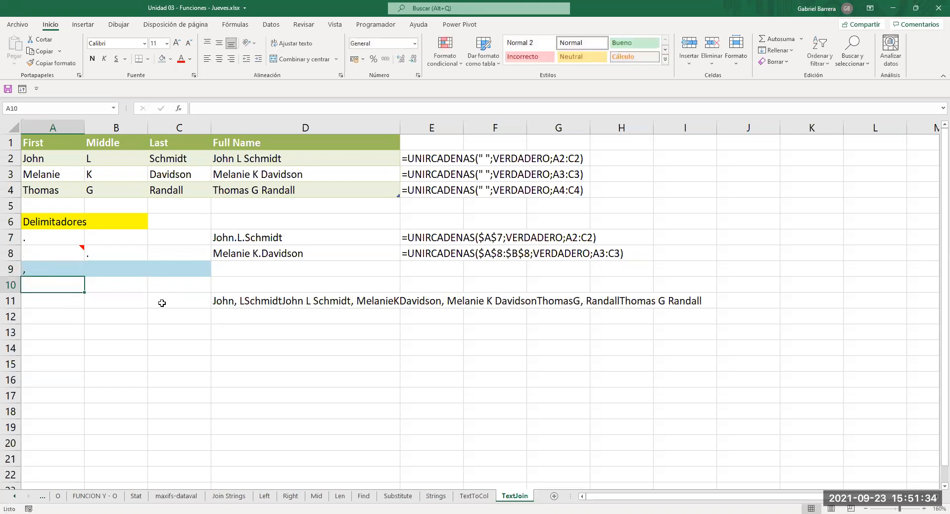
- Enter a period followed by a space in B9 as the second delimiter
{"action": "left_click", "coordinate": [125, 271]}
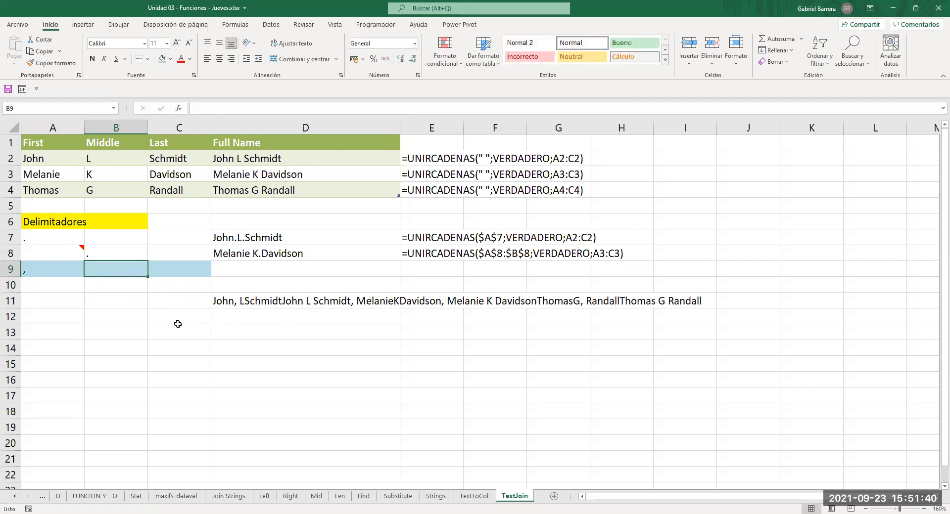
{"action": "type", "text": "."}
{"action": "key", "text": "Return"}
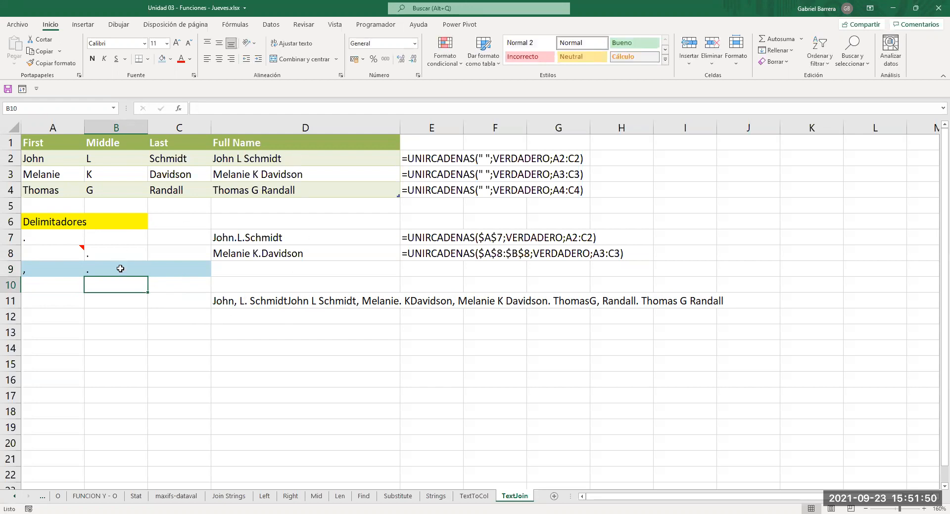
- Enter // in C9 as the third delimiter, with a space before and after it
{"action": "left_click", "coordinate": [175, 271]}
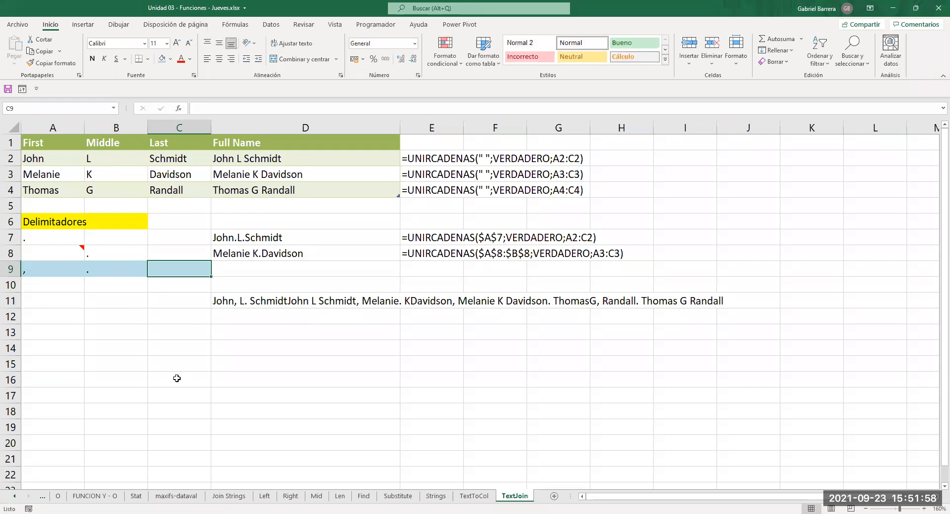
{"action": "key", "text": "alt"}
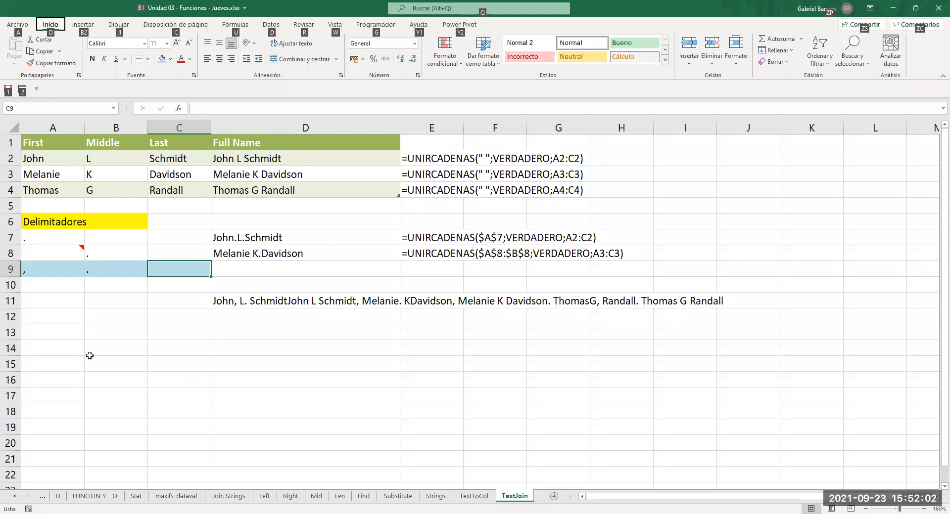
{"action": "double_click", "coordinate": [177, 273]}
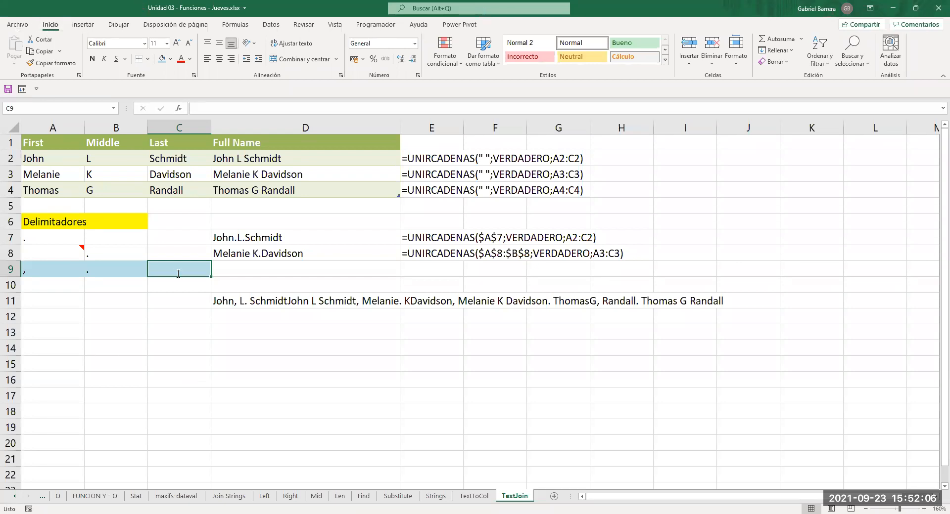
{"action": "type", "text": "//"}
{"action": "key", "text": "Return"}
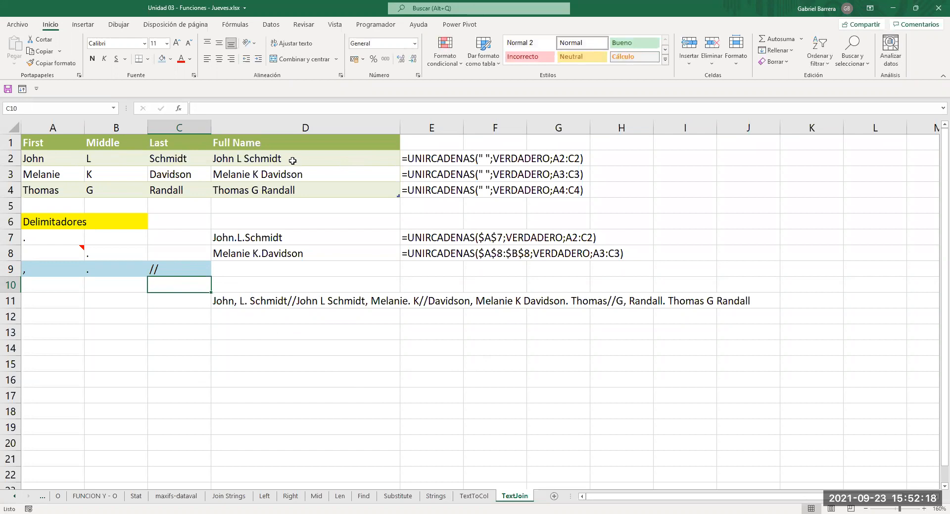
{"action": "left_click", "coordinate": [168, 272]}
{"action": "key", "text": "F2"}
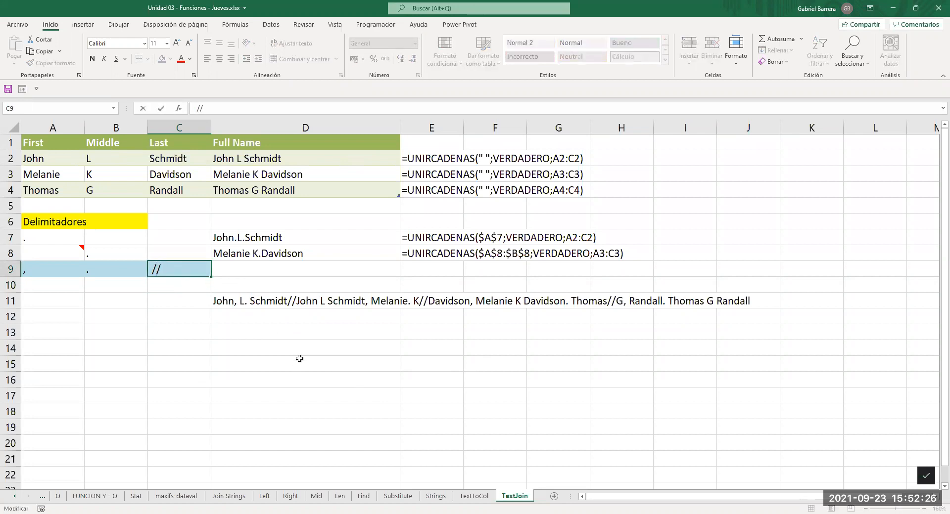
{"action": "key", "text": "Return"}
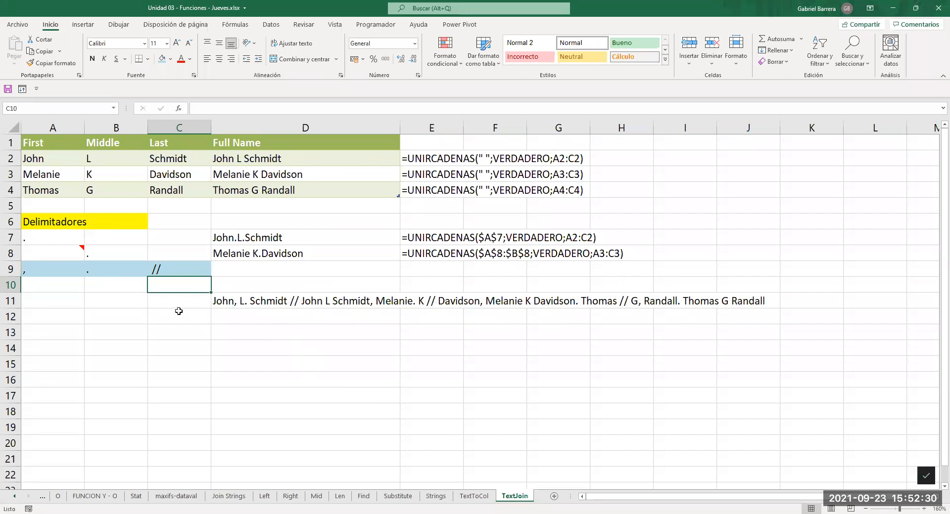
- Clear the period delimiter from cell B9
{"action": "left_click", "coordinate": [179, 273]}
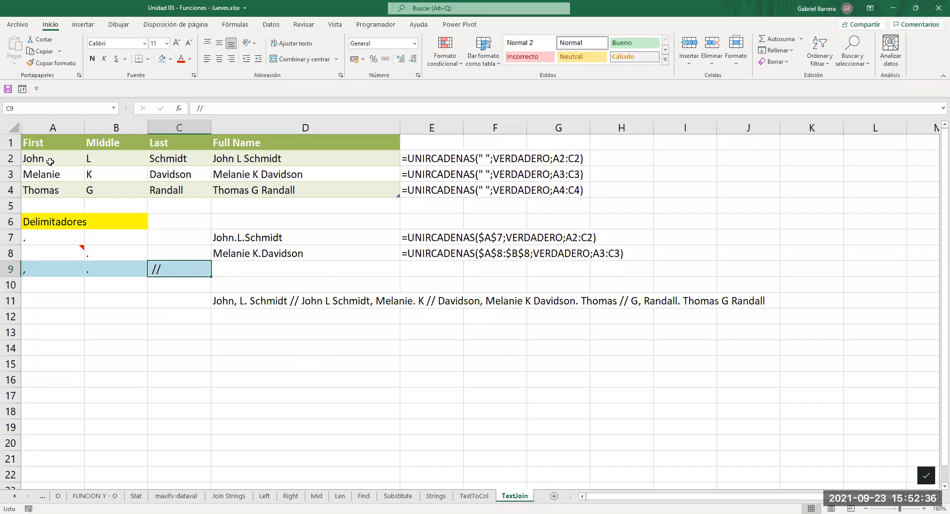
{"action": "left_click_drag", "start_coordinate": [43, 159], "coordinate": [265, 195]}
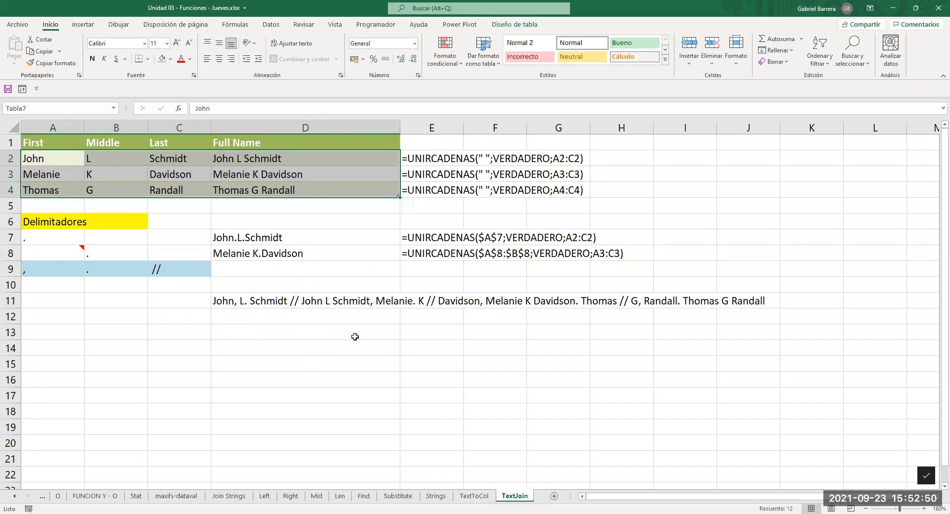
{"action": "left_click", "coordinate": [100, 275]}
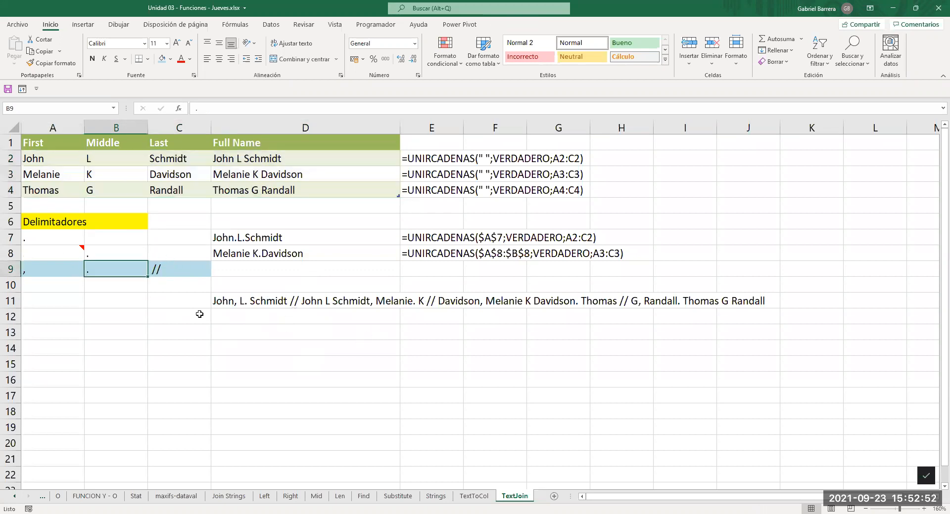
{"action": "key", "text": "Delete"}
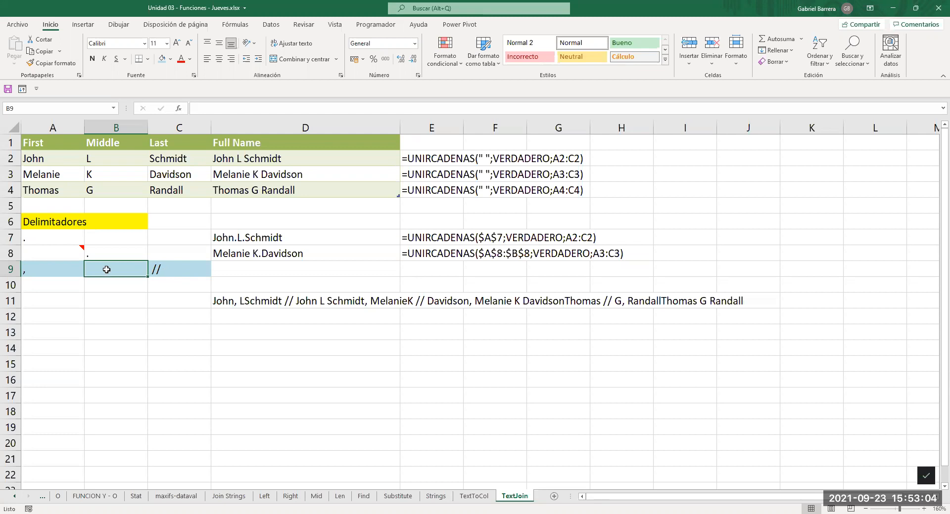
- Enter a period followed by a space in B9 as the second delimiter
{"action": "type", "text": "."}
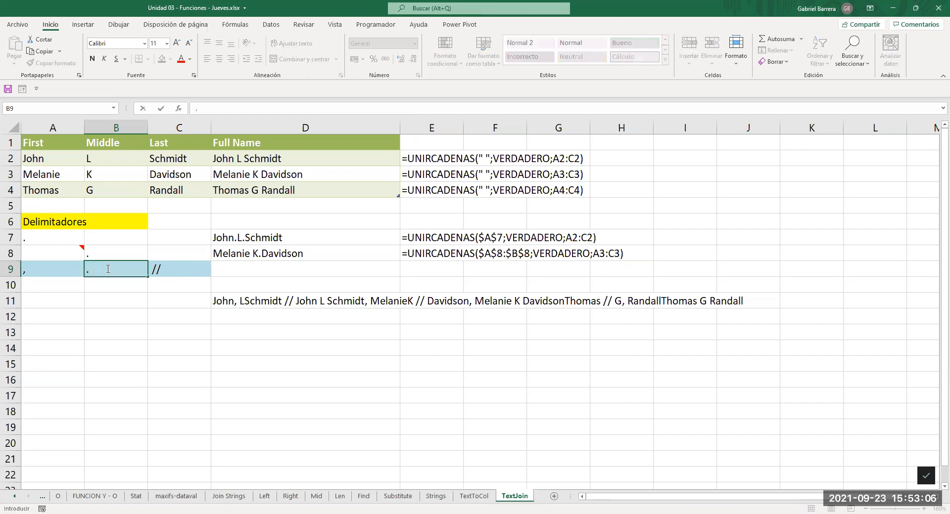
{"action": "key", "text": "Return"}
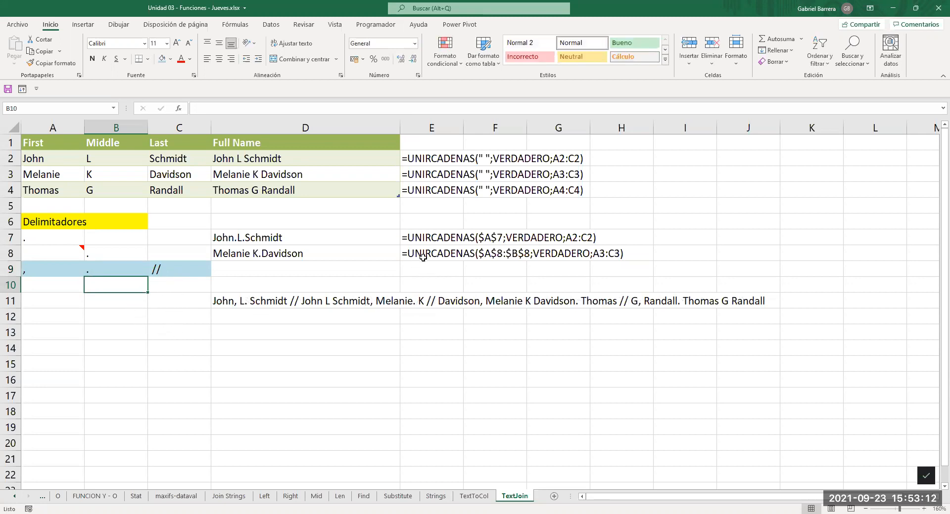
- Show the formula of D11 as text in D12 with =FORMULATEXTO(D11)
{"action": "left_click", "coordinate": [344, 314]}
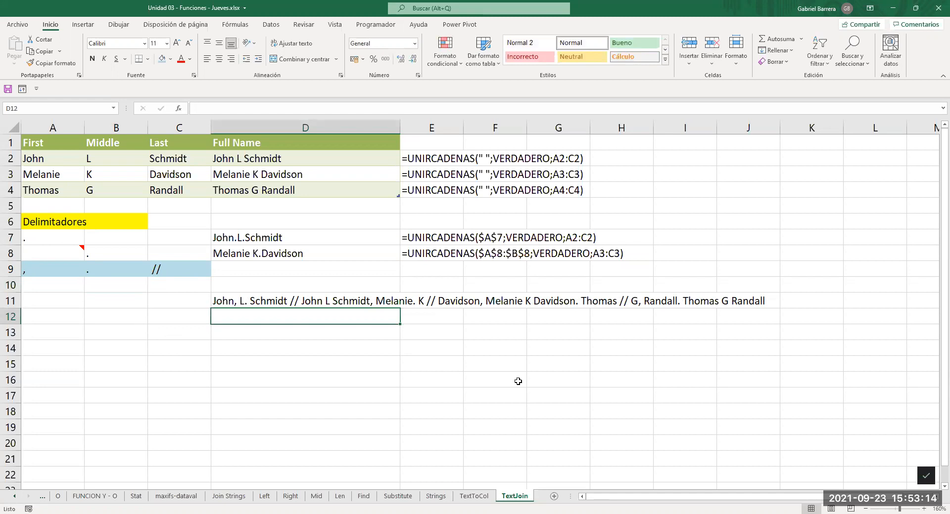
{"action": "type", "text": "="}
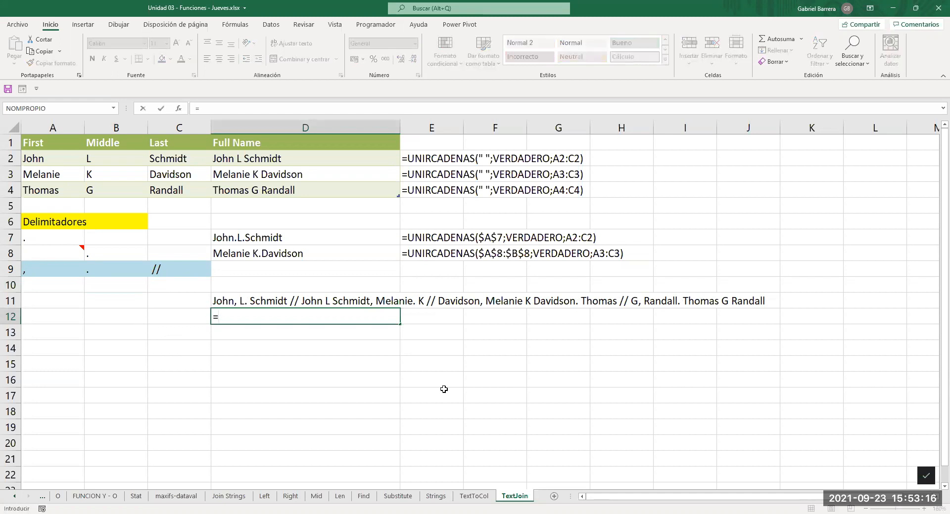
{"action": "type", "text": "FORMULATEXTO(D11)"}
{"action": "key", "text": "Return"}
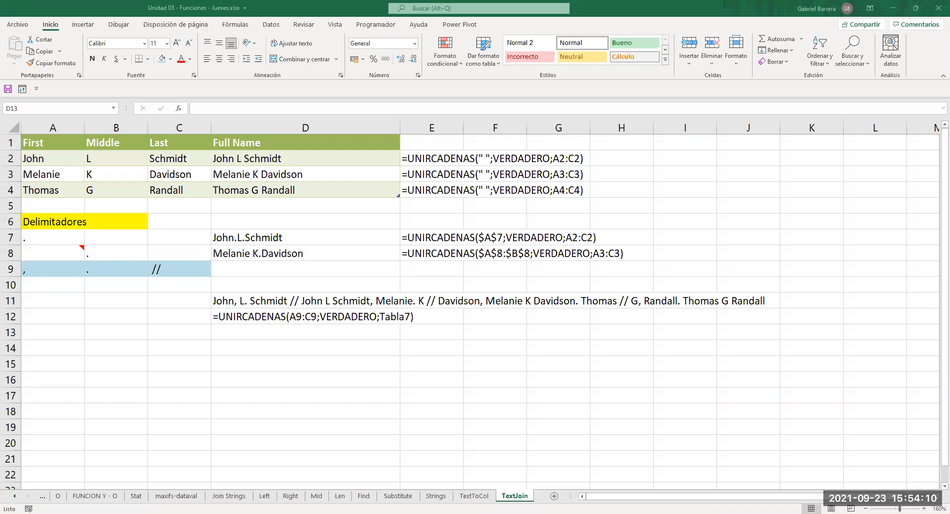
{"action": "left_click", "coordinate": [269, 296]}
{"action": "left_click", "coordinate": [255, 284]}
{"action": "left_click", "coordinate": [273, 354]}
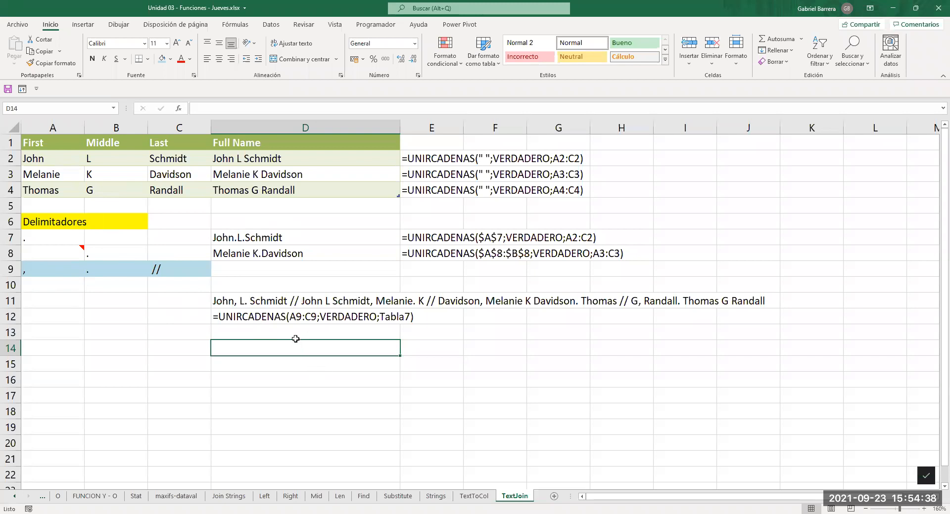
- Examine the ampersand concatenation formula in D1 of the Join Strings sheet without changing it
{"action": "left_click", "coordinate": [228, 497]}
{"action": "left_click", "coordinate": [154, 159]}
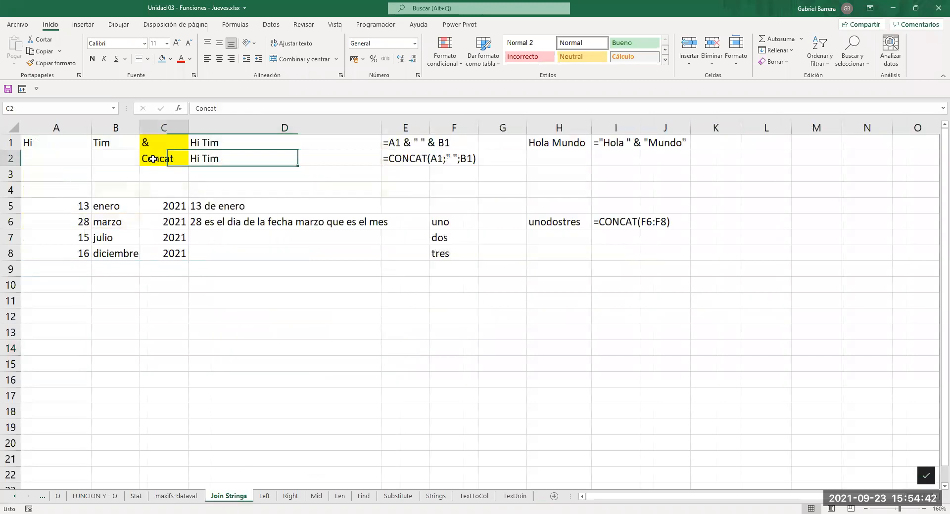
{"action": "left_click", "coordinate": [214, 144]}
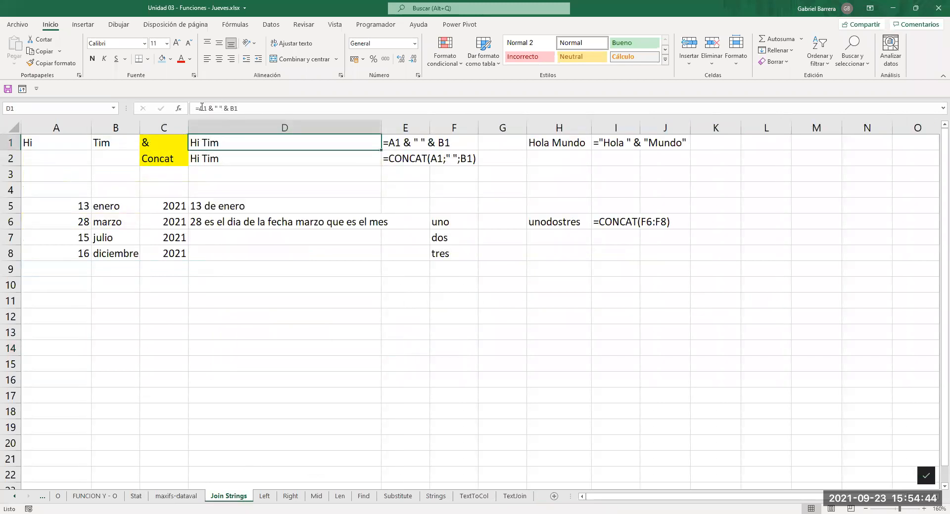
{"action": "left_click_drag", "start_coordinate": [200, 108], "coordinate": [250, 109]}
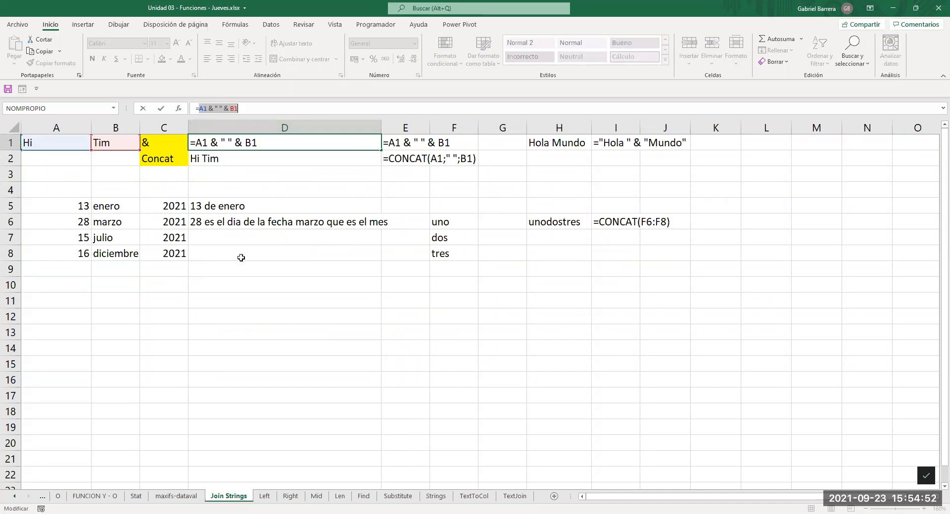
{"action": "left_click", "coordinate": [510, 500]}
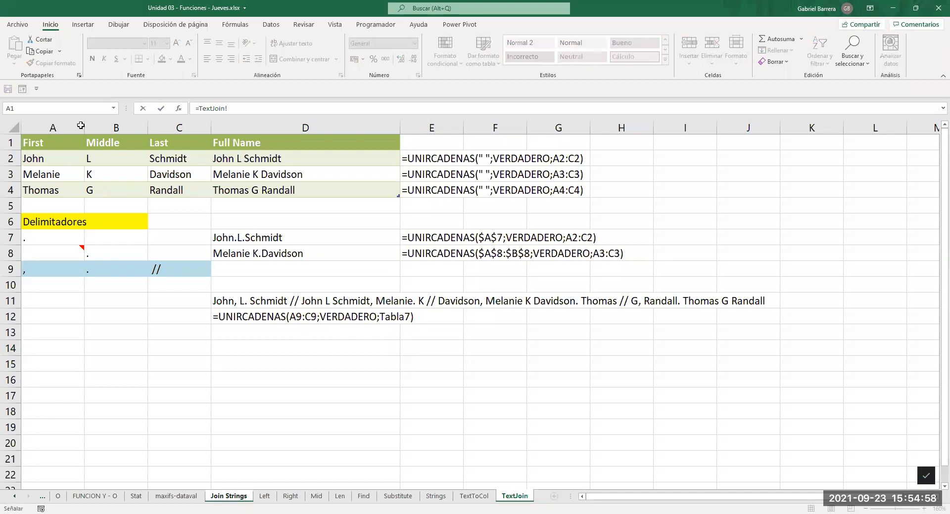
{"action": "left_click", "coordinate": [313, 349]}
{"action": "key", "text": "Escape"}
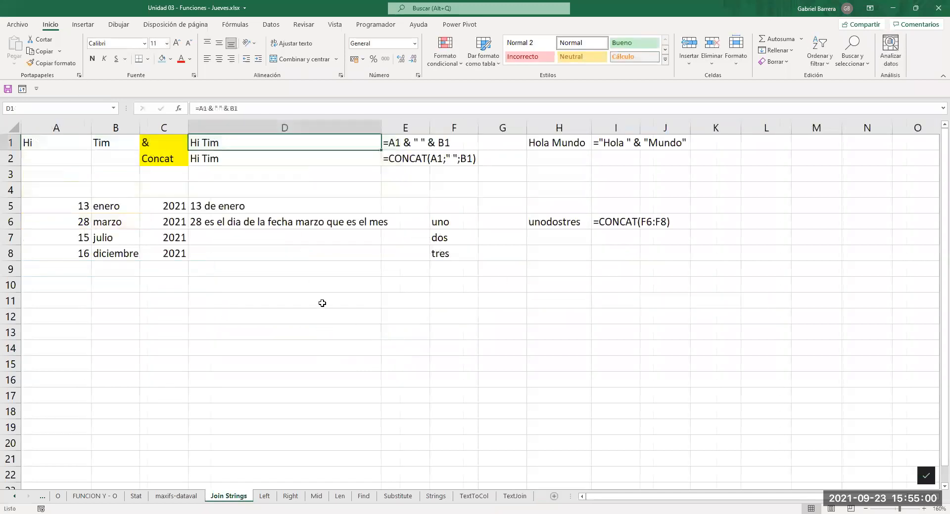
- Return to the TextJoin sheet and save the workbook
{"action": "left_click", "coordinate": [517, 499]}
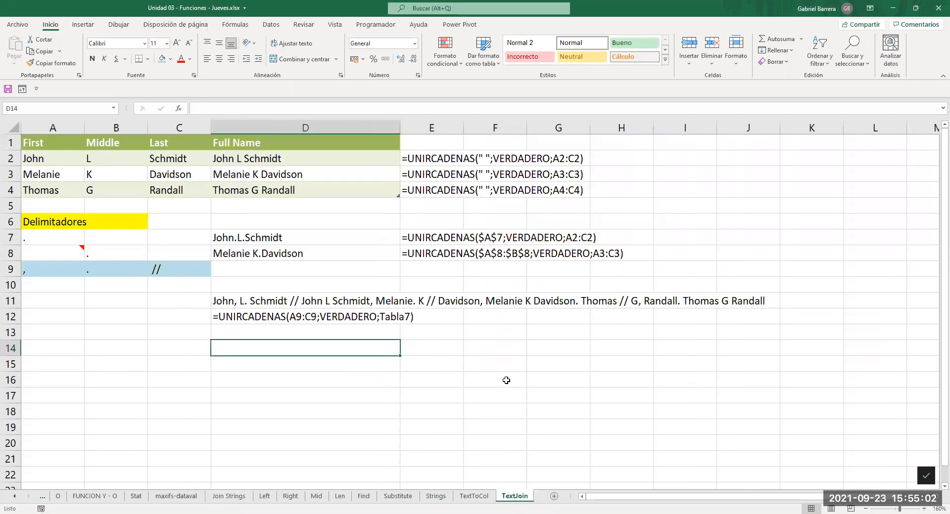
{"action": "left_click", "coordinate": [475, 363]}
{"action": "left_click", "coordinate": [189, 337]}
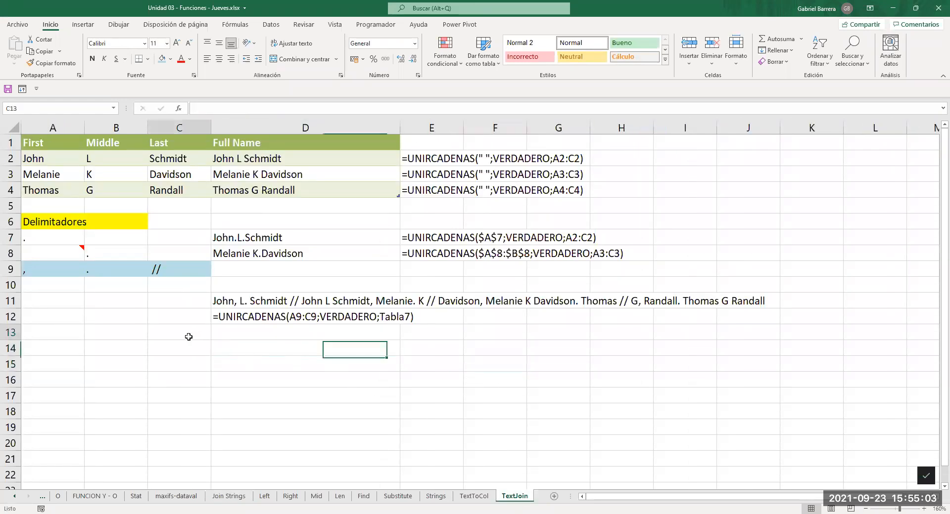
{"action": "left_click", "coordinate": [103, 340]}
{"action": "left_click", "coordinate": [8, 89]}
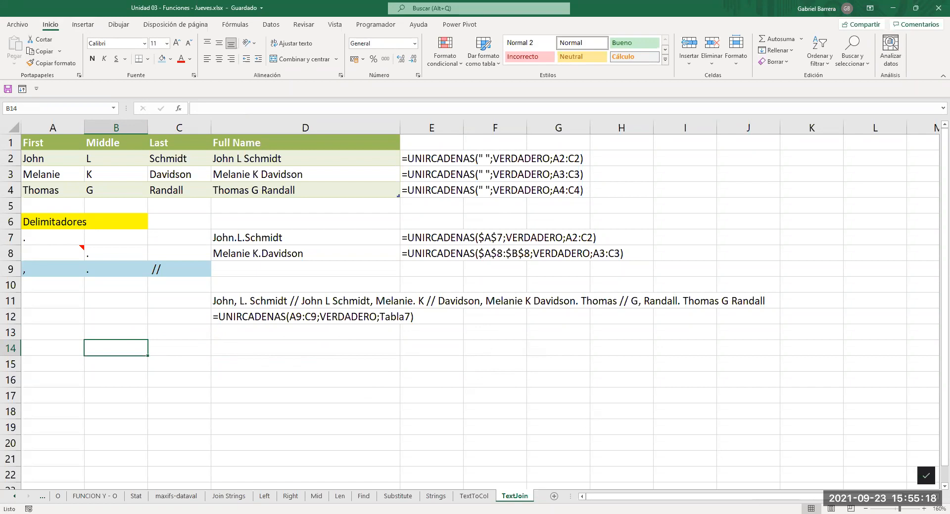
- Switch to the workbook Unidad 04 - Funciones Lookup - Errores - Jueves.xlsx and review the error-capturing functions listed in A26:A28 of CtrlG-errores
{"action": "left_click", "coordinate": [728, 493]}
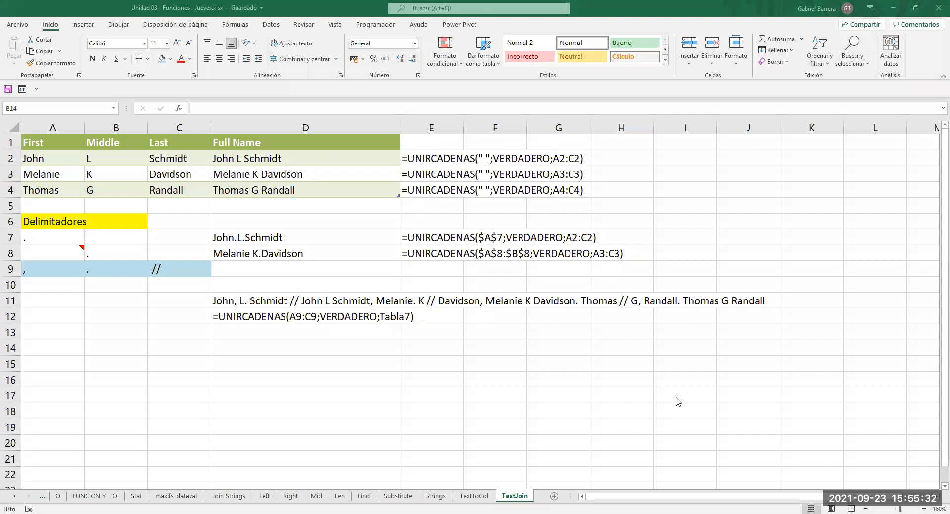
{"action": "key", "text": "alt+Tab"}
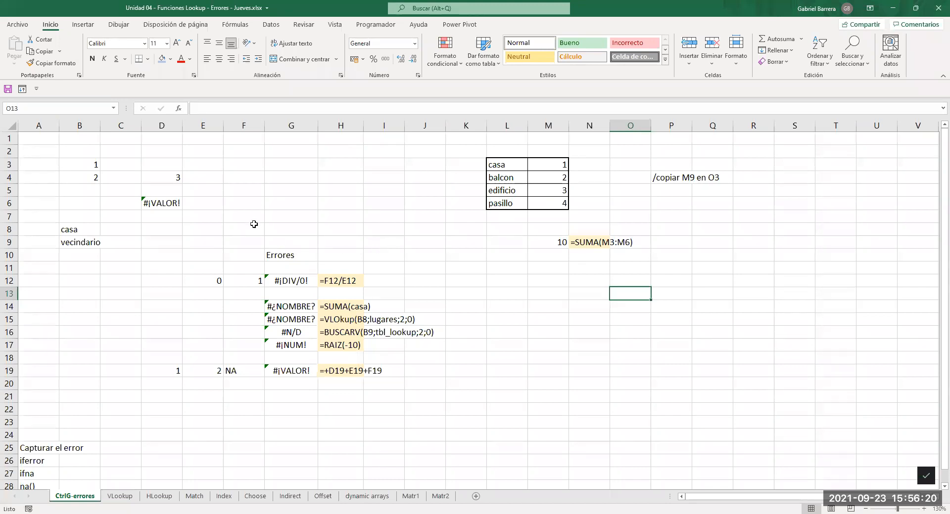
{"action": "scroll", "coordinate": [181, 304], "scroll_direction": "down", "scroll_amount": 1}
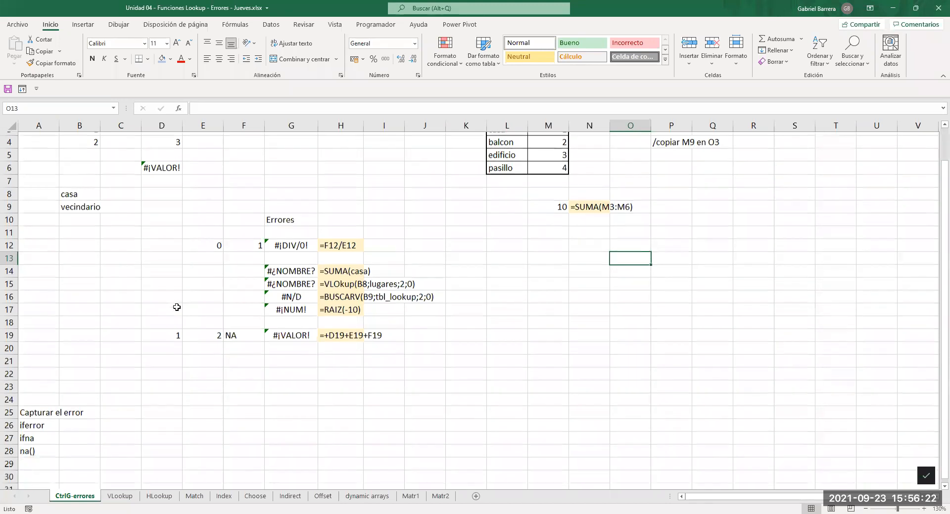
{"action": "left_click_drag", "start_coordinate": [43, 423], "coordinate": [44, 447]}
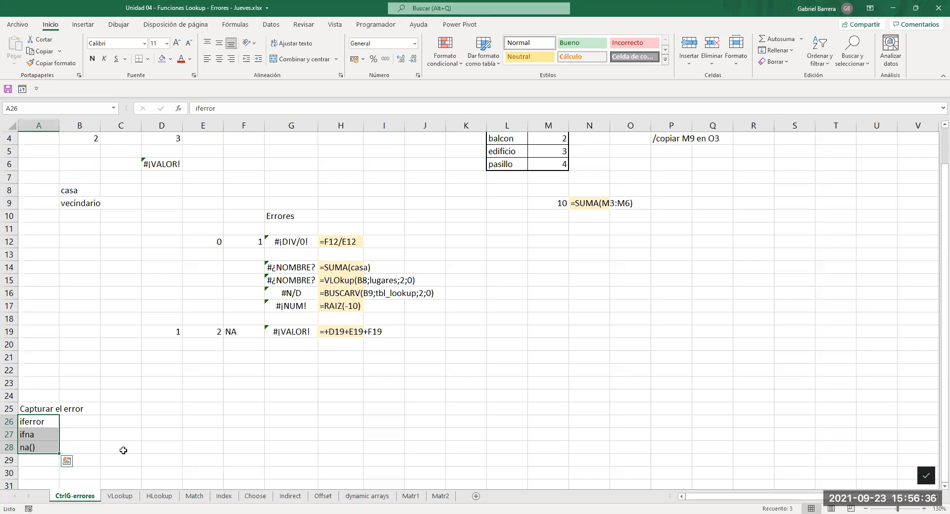
{"action": "scroll", "coordinate": [127, 455], "scroll_direction": "up", "scroll_amount": 1}
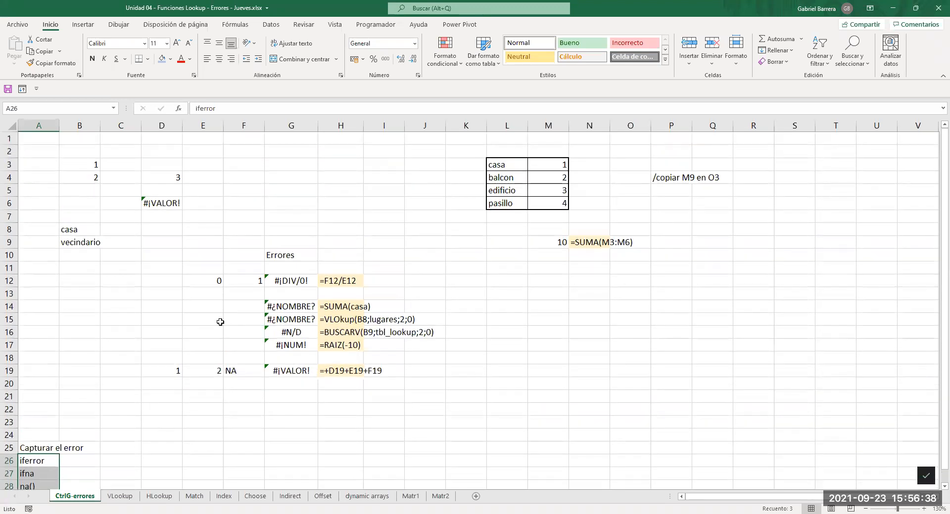
- Fill the error cells D6, G12, G14:G17 and G19 with yellow
{"action": "left_click", "coordinate": [156, 203]}
{"action": "left_click", "coordinate": [170, 64]}
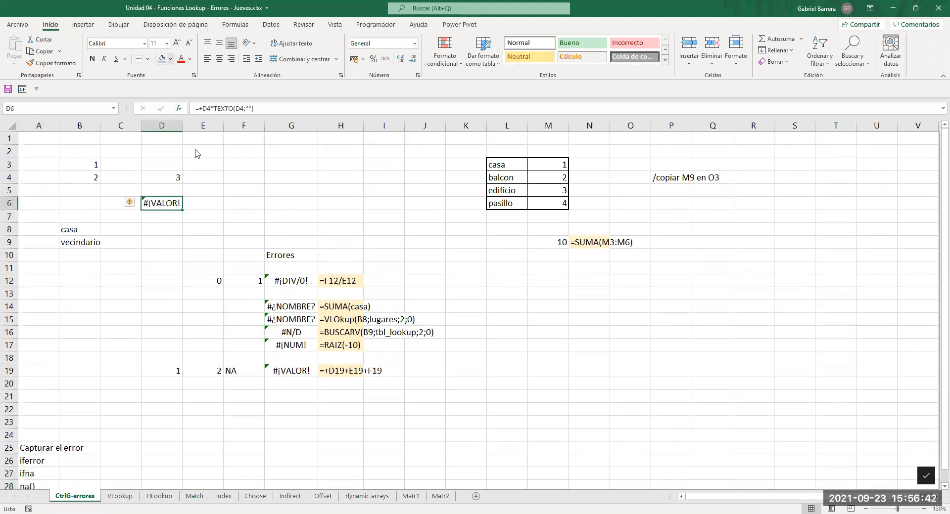
{"action": "left_click", "coordinate": [187, 154]}
{"action": "left_click", "coordinate": [294, 285]}
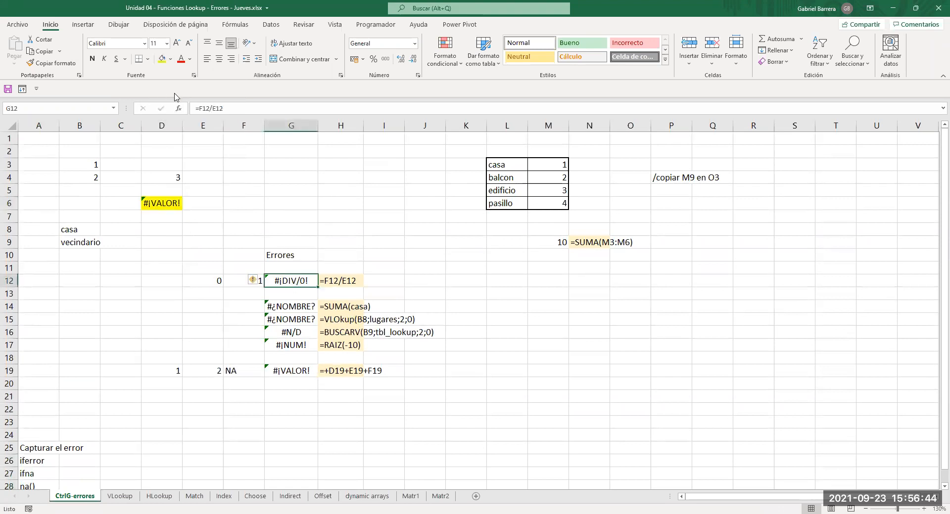
{"action": "left_click", "coordinate": [162, 59]}
{"action": "left_click_drag", "start_coordinate": [291, 307], "coordinate": [291, 345]}
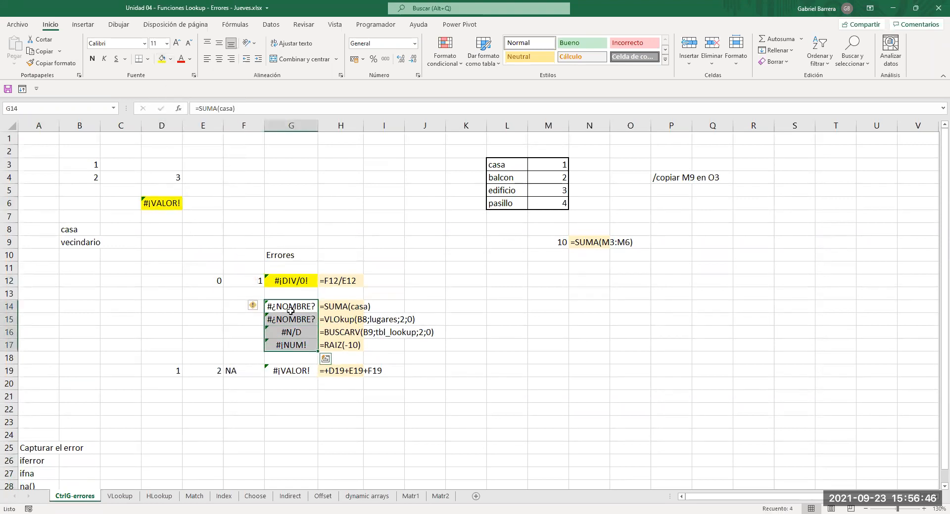
{"action": "left_click", "coordinate": [162, 59]}
{"action": "left_click", "coordinate": [283, 372]}
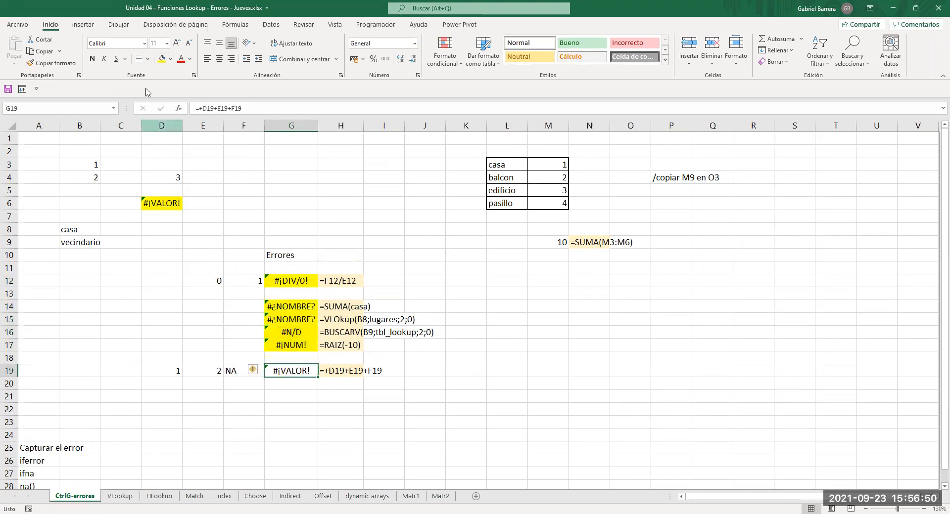
{"action": "left_click", "coordinate": [162, 59]}
{"action": "left_click", "coordinate": [105, 321]}
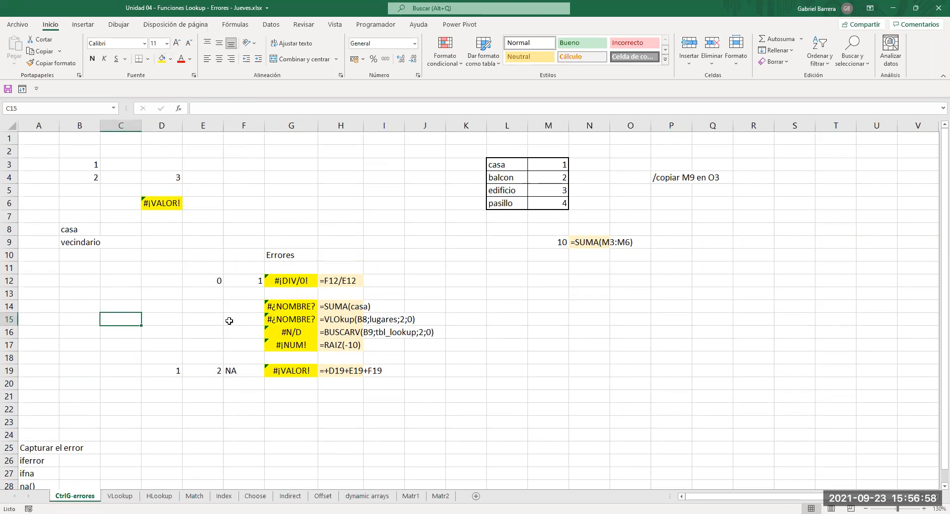
- Inspect the formula behind the error in D6 and the cells it references
{"action": "left_click", "coordinate": [174, 204]}
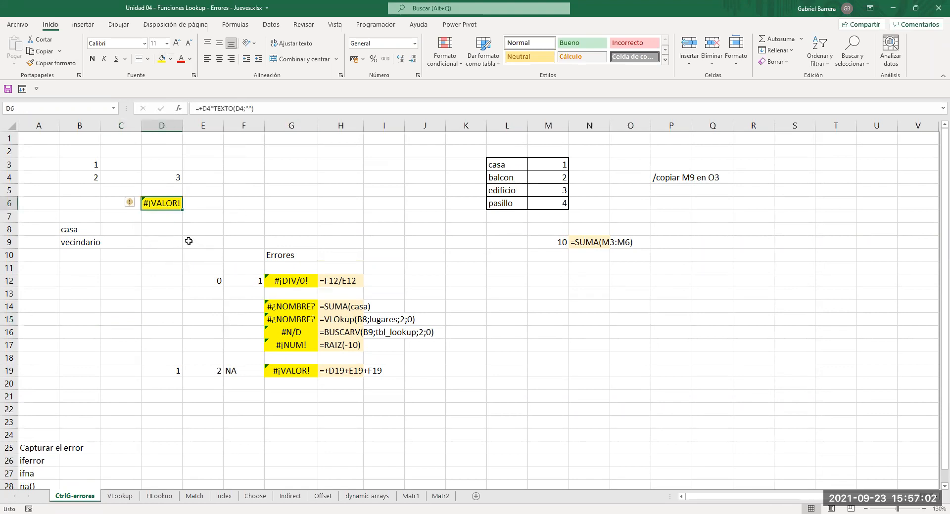
{"action": "key", "text": "F2"}
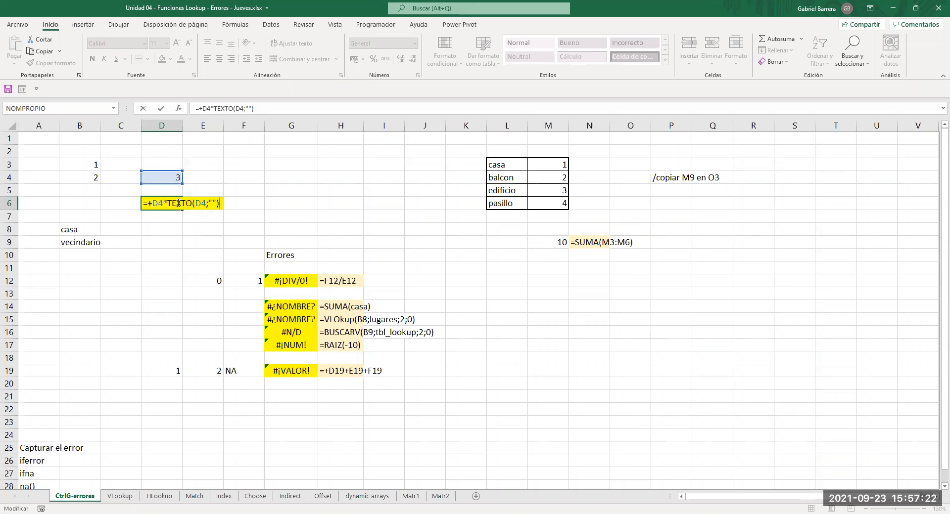
{"action": "key", "text": "Escape"}
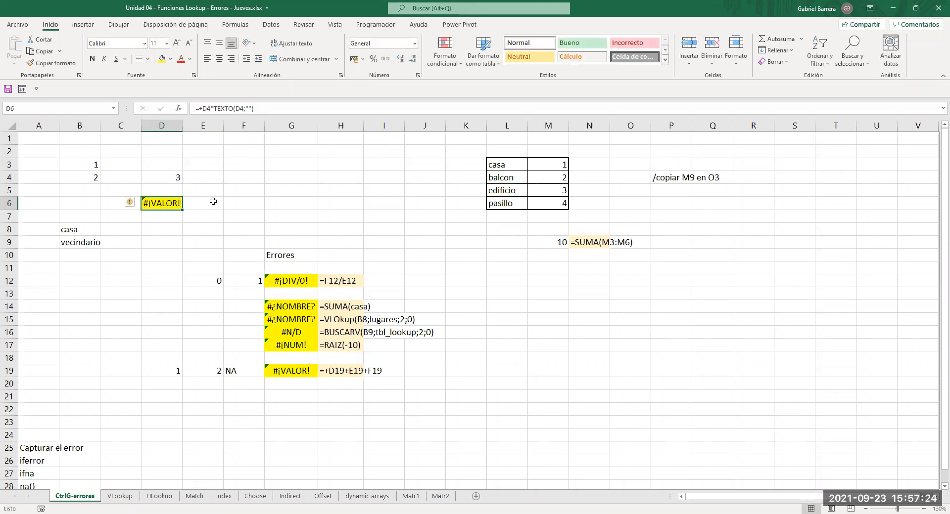
- Enter the note "Se esta multiplicando un numero por un texto" in E6 beside the first error
{"action": "key", "text": "Right"}
{"action": "key", "text": "Right"}
{"action": "left_click", "coordinate": [215, 200]}
{"action": "type", "text": "S"}
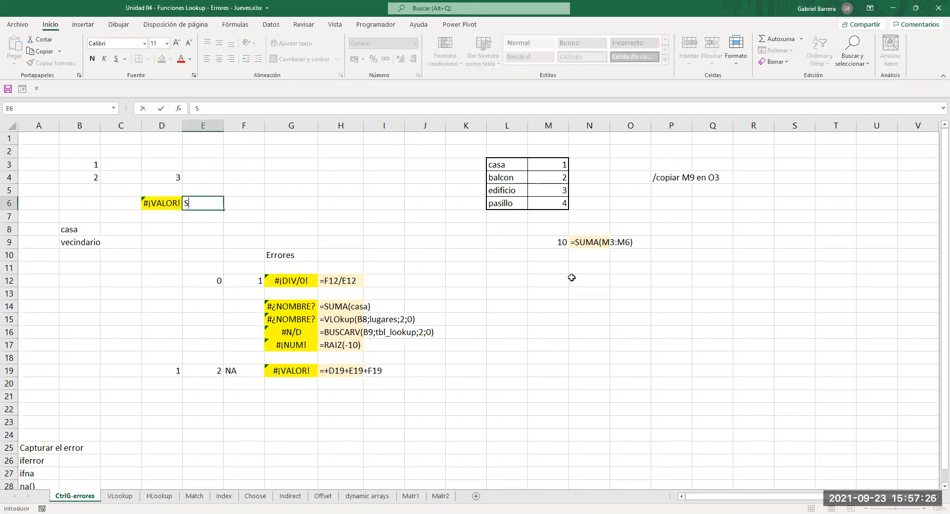
{"action": "type", "text": "e esta multiplica"}
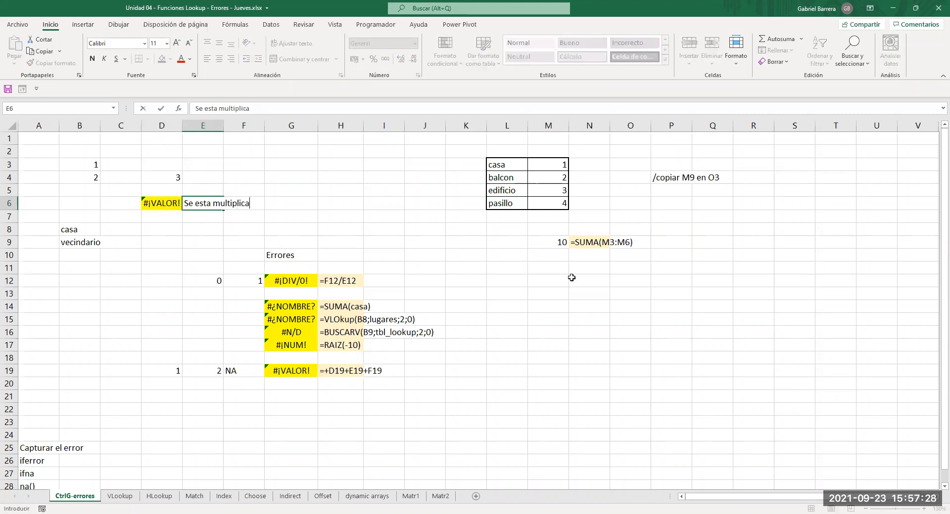
{"action": "type", "text": "ndo un numero por"}
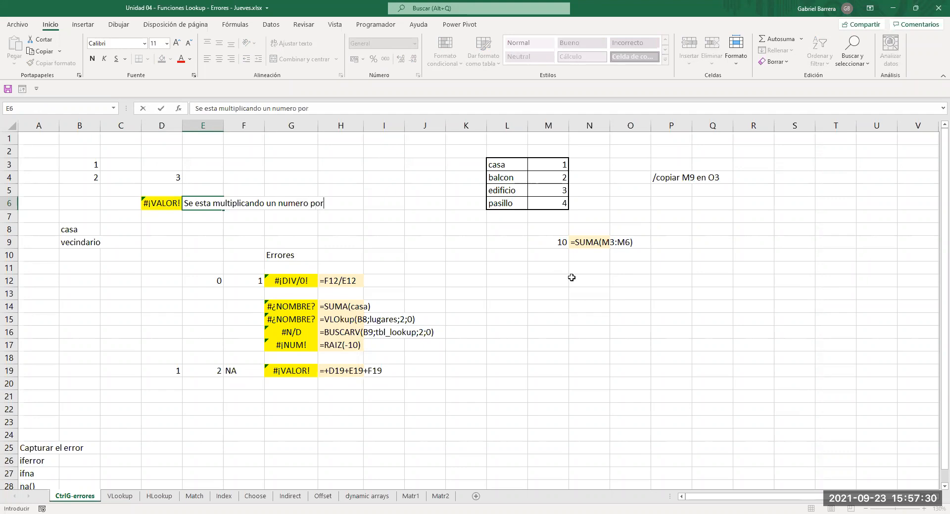
{"action": "type", "text": " un texto"}
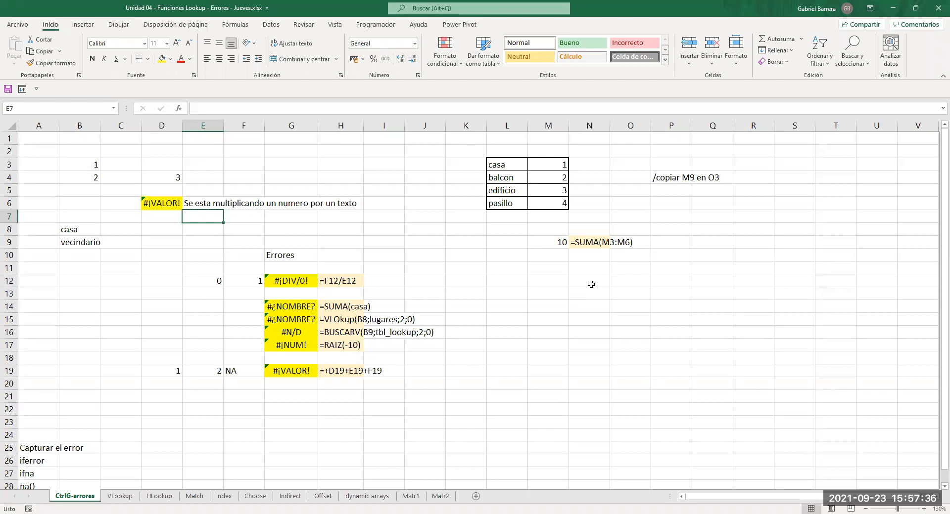
- Clear the contents of cells B8:B10
{"action": "left_click", "coordinate": [153, 203]}
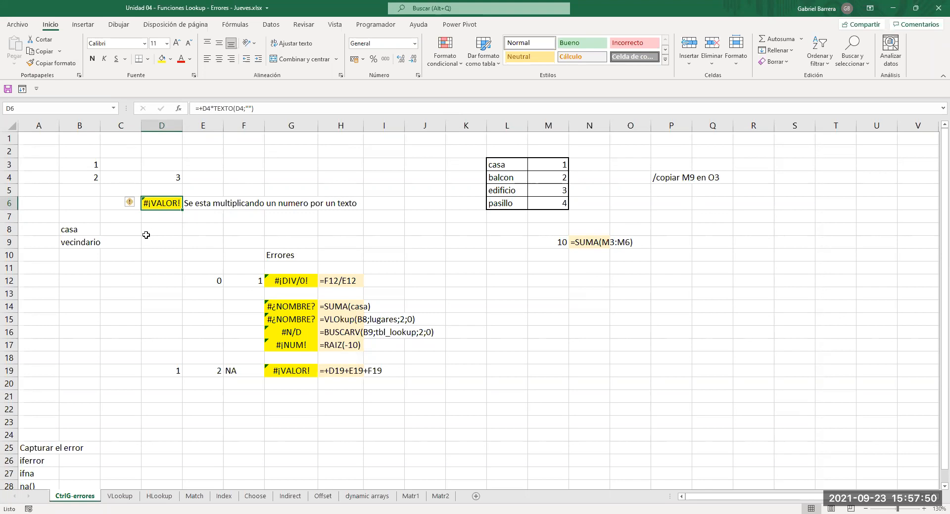
{"action": "left_click_drag", "start_coordinate": [98, 221], "coordinate": [92, 254]}
{"action": "key", "text": "Delete"}
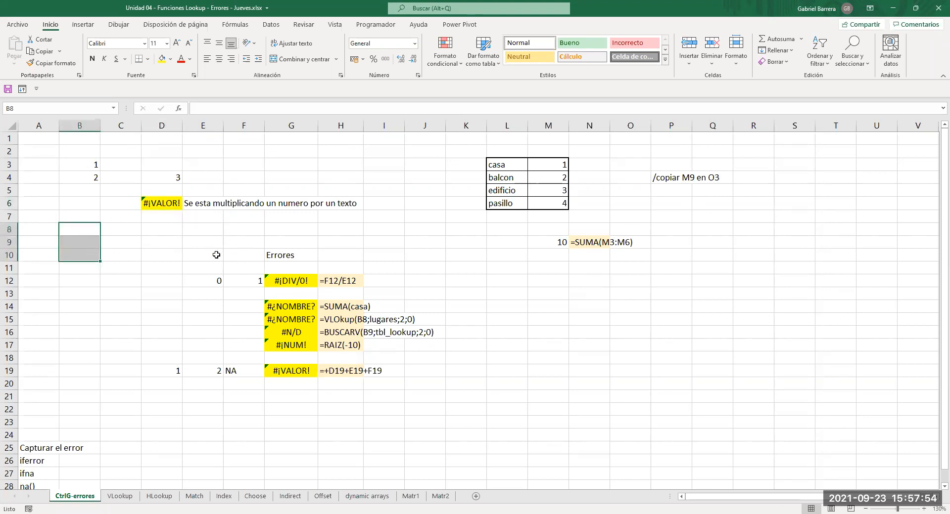
- Inspect the division formula behind the error in G12 and the cells it references
{"action": "left_click", "coordinate": [288, 283]}
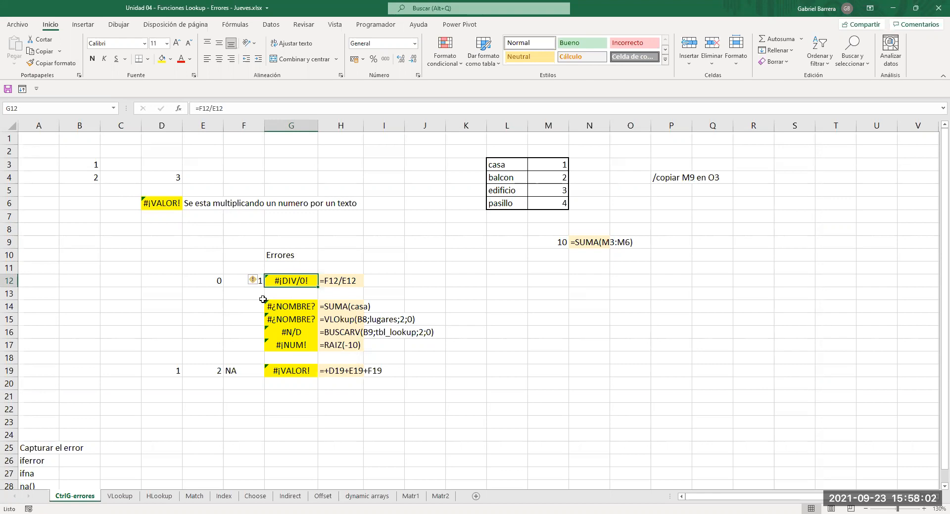
{"action": "key", "text": "F2"}
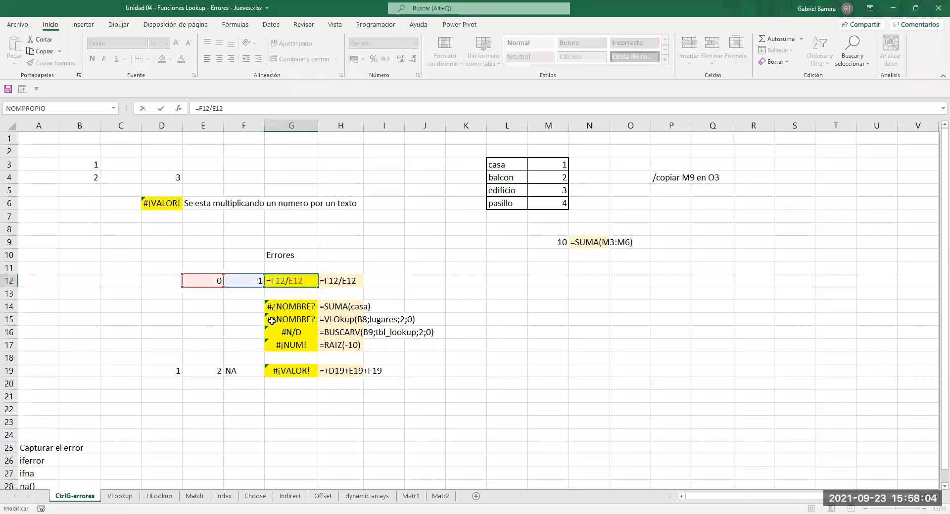
{"action": "key", "text": "Escape"}
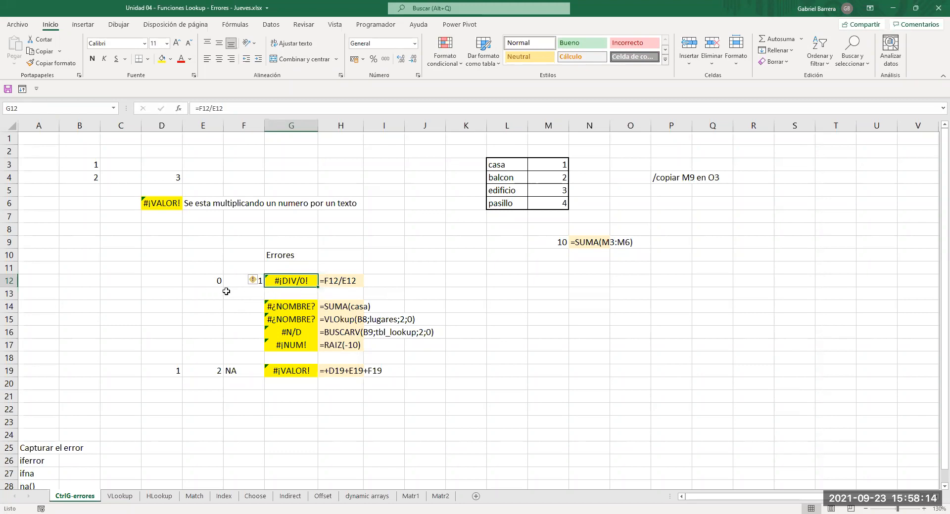
- Enter the note "Cuando se referencia un nombre que no existe en el libro" in K14 beside the SUMA(casa) error
{"action": "left_click", "coordinate": [291, 307]}
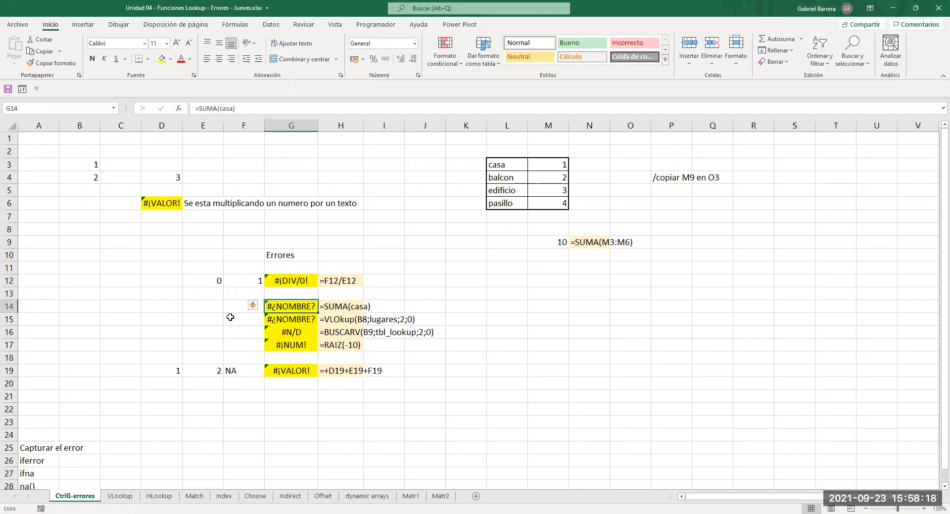
{"action": "left_click", "coordinate": [466, 306]}
{"action": "type", "text": "Cua"}
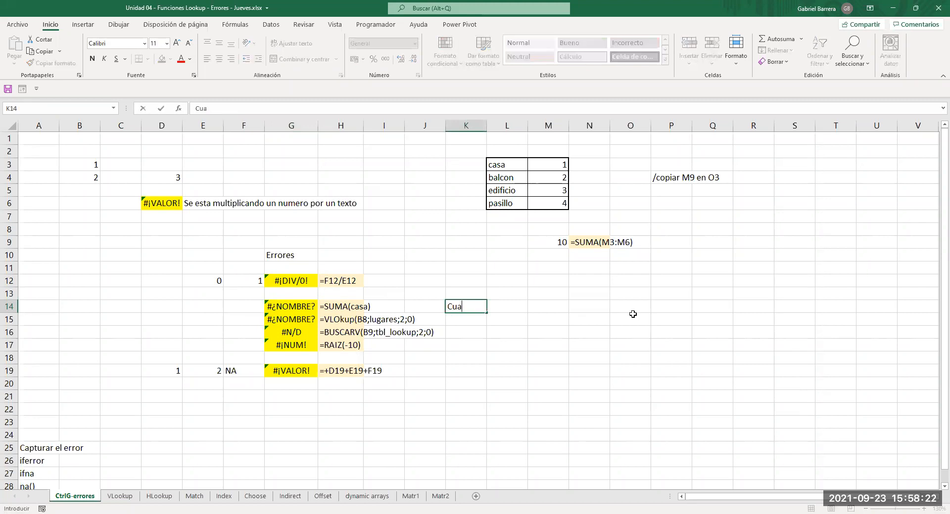
{"action": "type", "text": "ndo se referencia "}
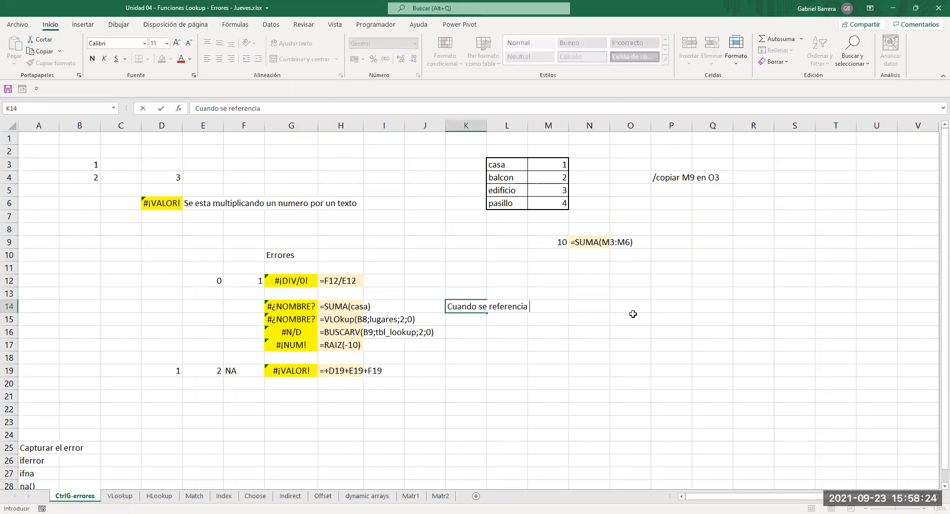
{"action": "type", "text": "un nombre que no e"}
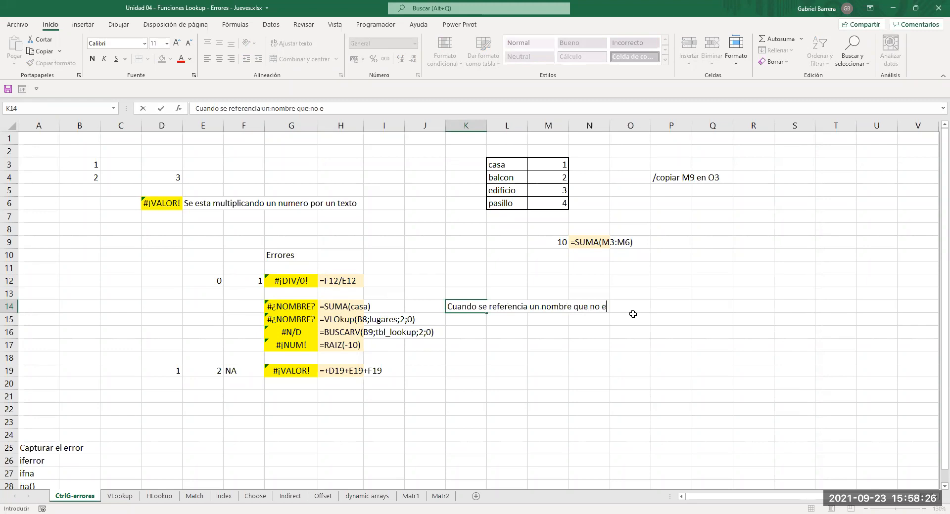
{"action": "type", "text": "xiste en la pla"}
{"action": "key", "text": "BackSpace"}
{"action": "key", "text": "BackSpace"}
{"action": "key", "text": "BackSpace"}
{"action": "key", "text": "BackSpace"}
{"action": "key", "text": "BackSpace"}
{"action": "type", "text": "el libro"}
{"action": "key", "text": "Return"}
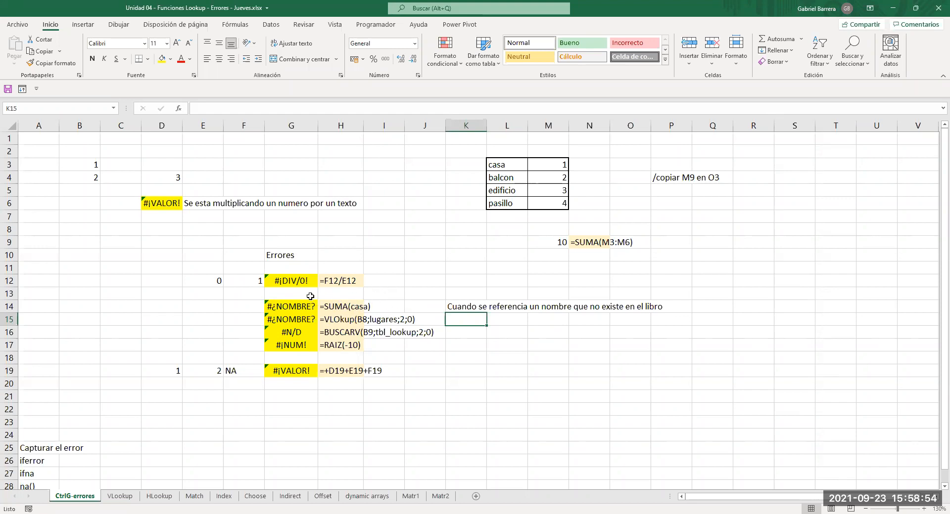
- Examine the formulas behind the name errors in G14 and G15, including the VLOkup function name
{"action": "left_click", "coordinate": [300, 309]}
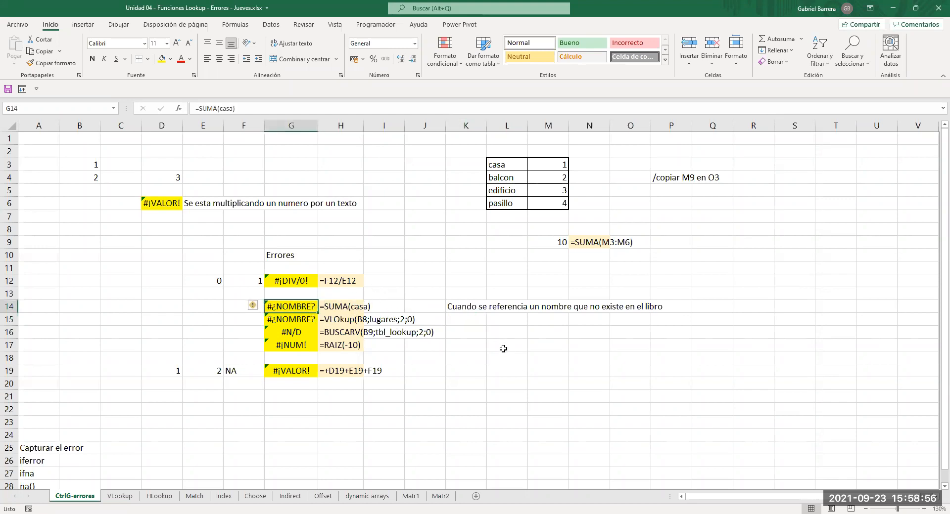
{"action": "left_click", "coordinate": [294, 320]}
{"action": "left_click_drag", "start_coordinate": [297, 303], "coordinate": [298, 326]}
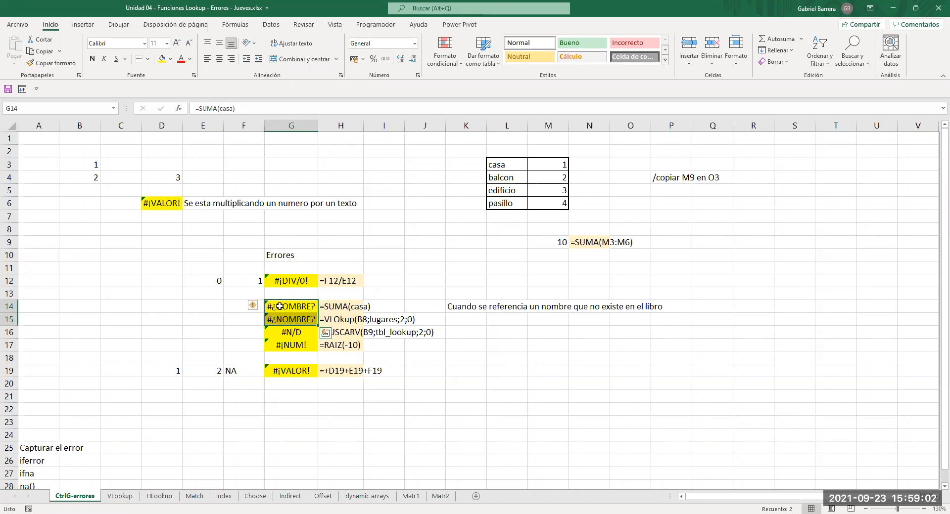
{"action": "key", "text": "F2"}
{"action": "key", "text": "Escape"}
{"action": "left_click", "coordinate": [297, 325]}
{"action": "key", "text": "F2"}
{"action": "double_click", "coordinate": [281, 322]}
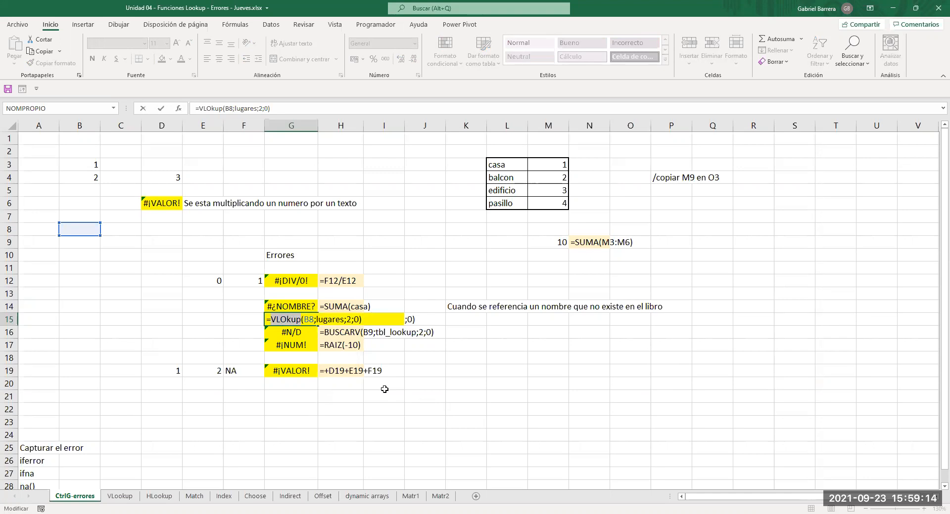
{"action": "key", "text": "ctrl+Return"}
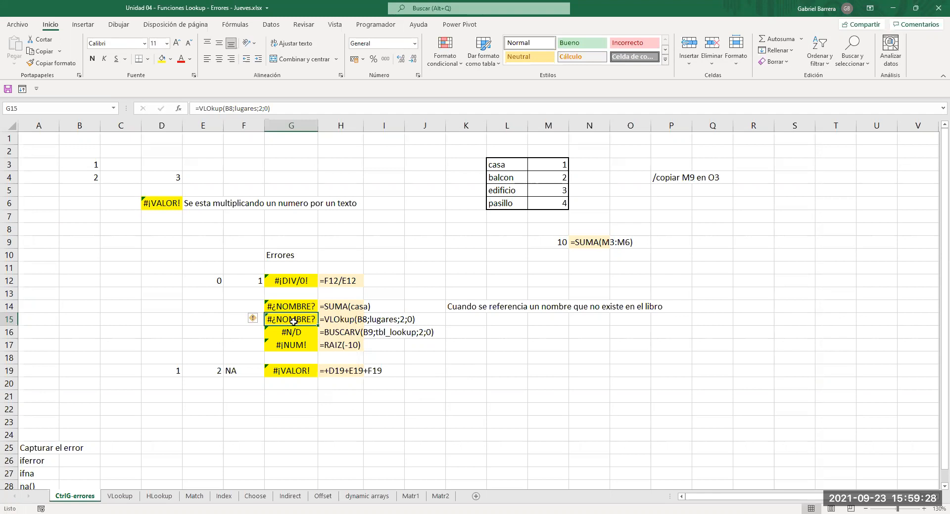
{"action": "double_click", "coordinate": [293, 322]}
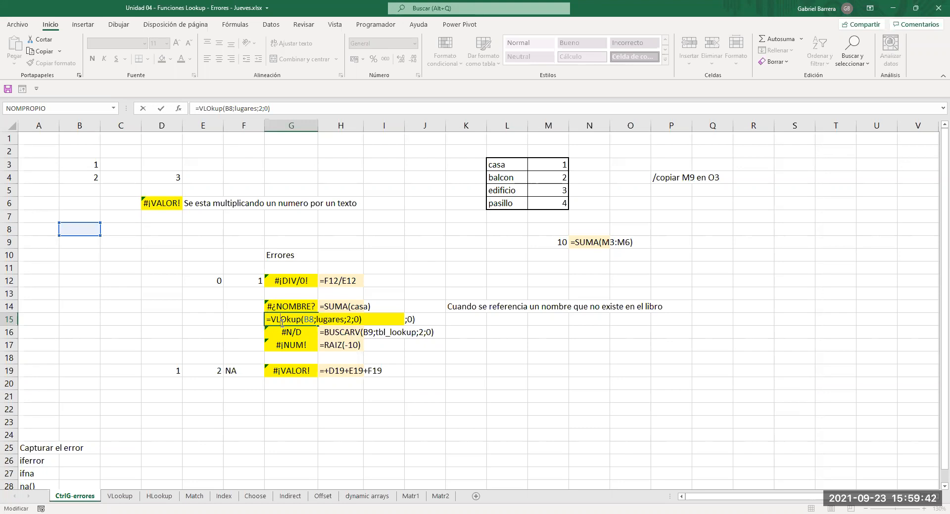
{"action": "key", "text": "ctrl+Return"}
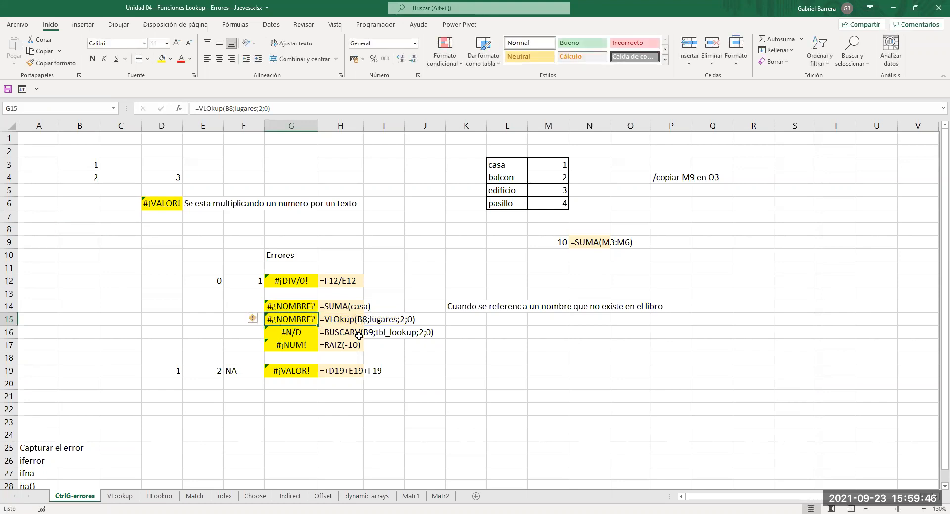
- Enter the note "o N/A" in K16 beside the BUSCARV error
{"action": "left_click", "coordinate": [290, 333]}
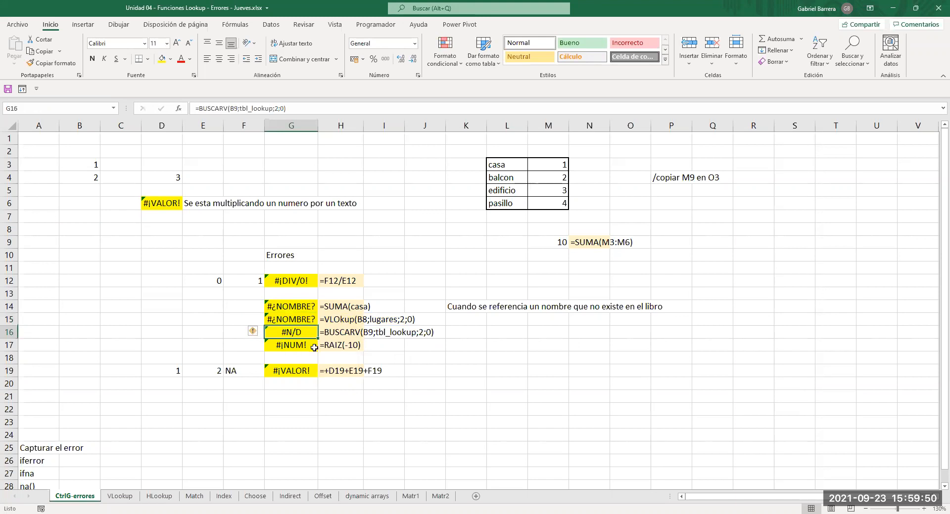
{"action": "left_click", "coordinate": [461, 335]}
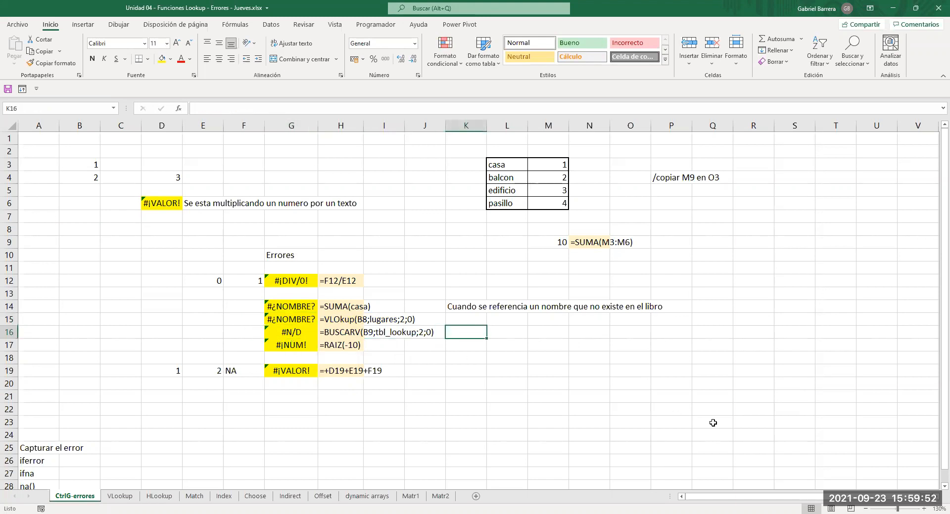
{"action": "type", "text": "o N/A"}
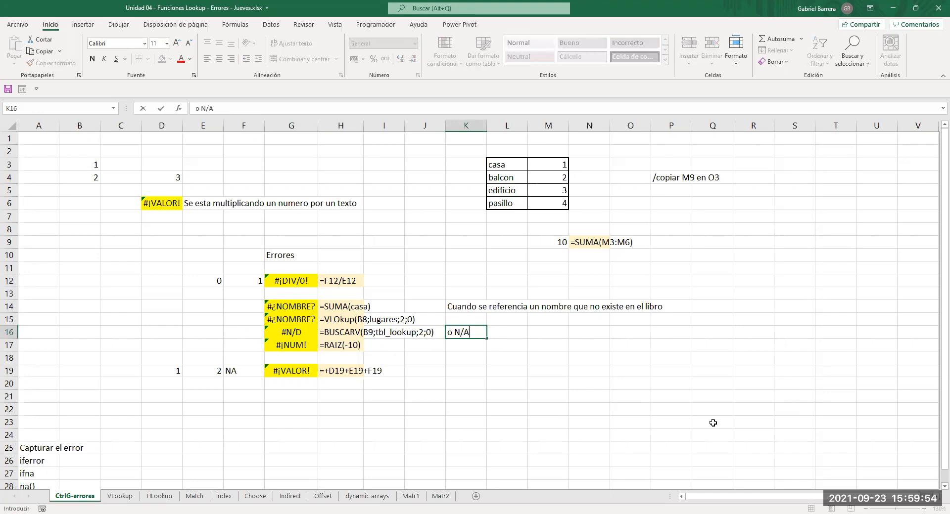
{"action": "key", "text": "Return"}
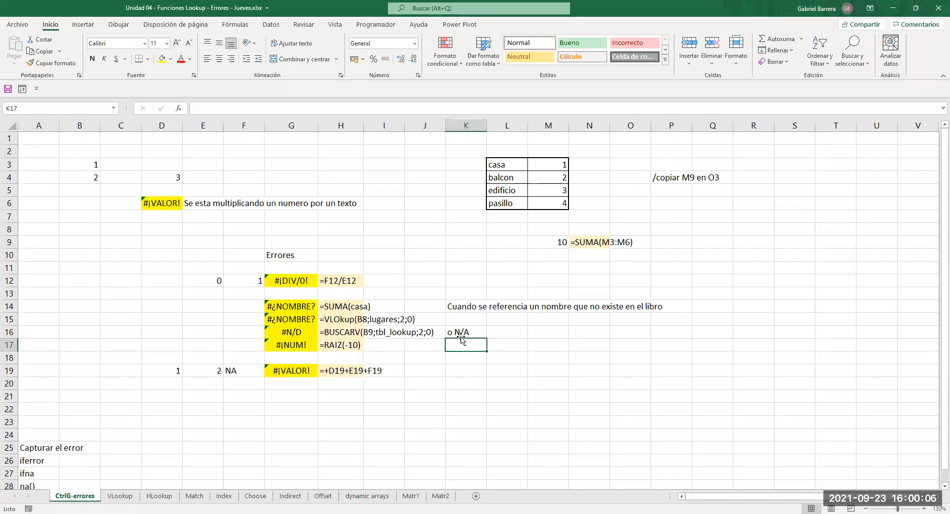
- Check the references of the BUSCARV formula in G16 and fill its lookup cell B9 with light blue
{"action": "double_click", "coordinate": [296, 331]}
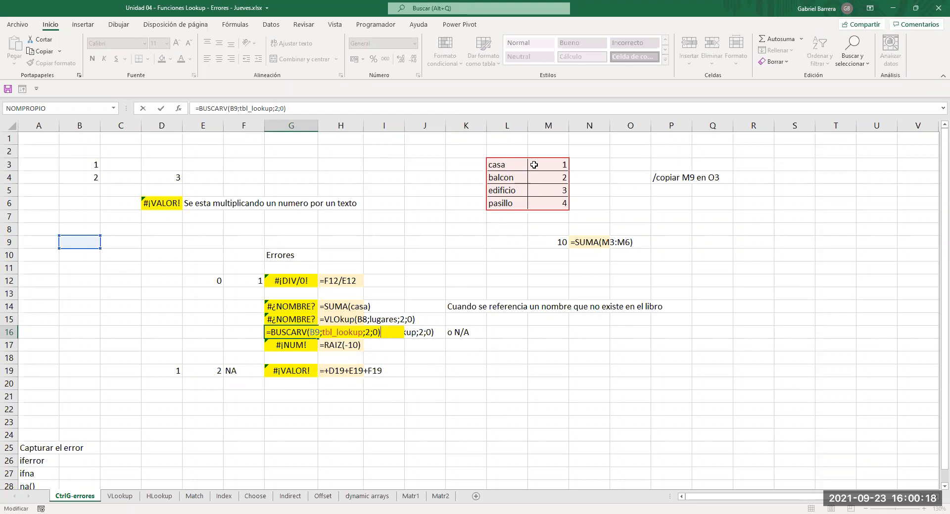
{"action": "key", "text": "Escape"}
{"action": "left_click", "coordinate": [76, 241]}
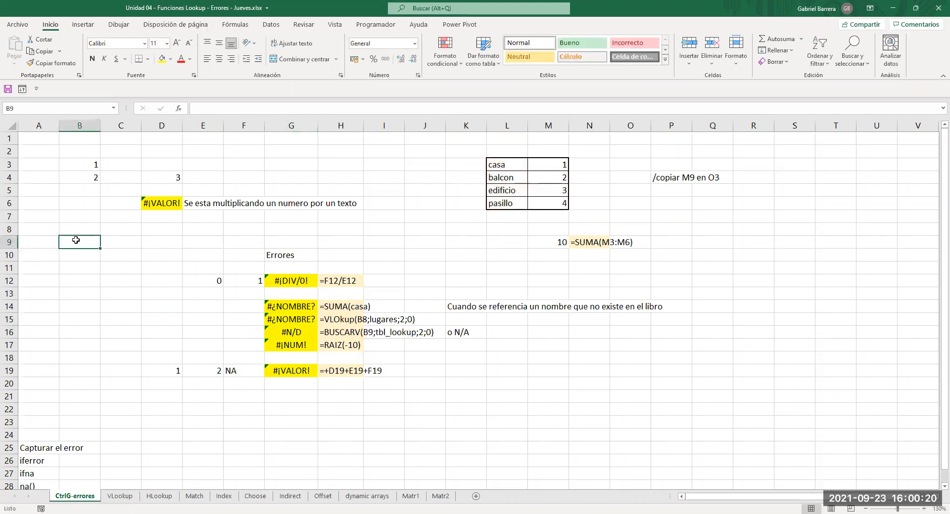
{"action": "left_click", "coordinate": [170, 59]}
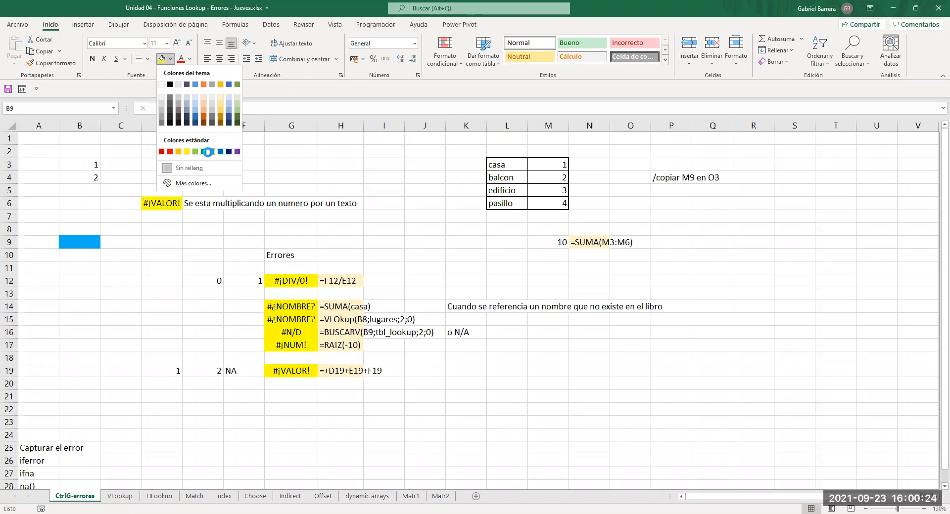
{"action": "left_click", "coordinate": [208, 152]}
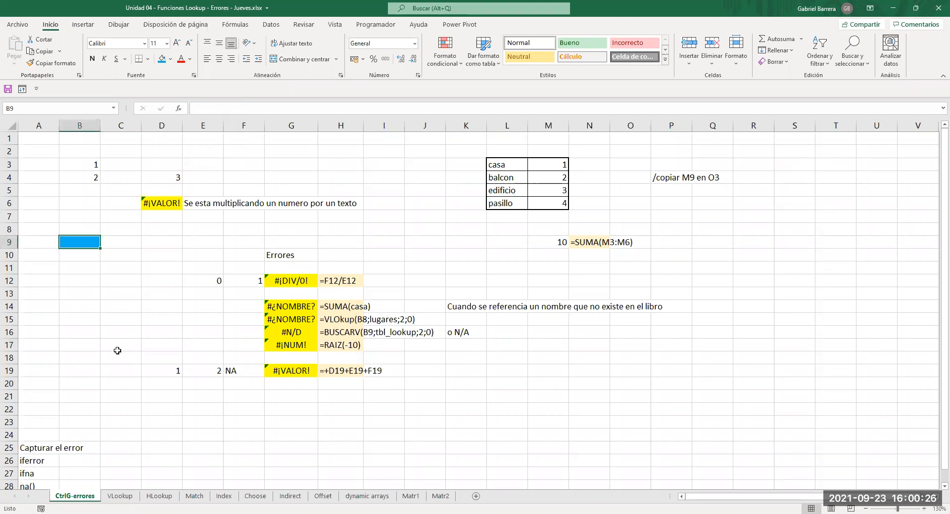
- Enter casa as the lookup value in B9 and check the BUSCARV formula in G16
{"action": "type", "text": "casa"}
{"action": "key", "text": "Return"}
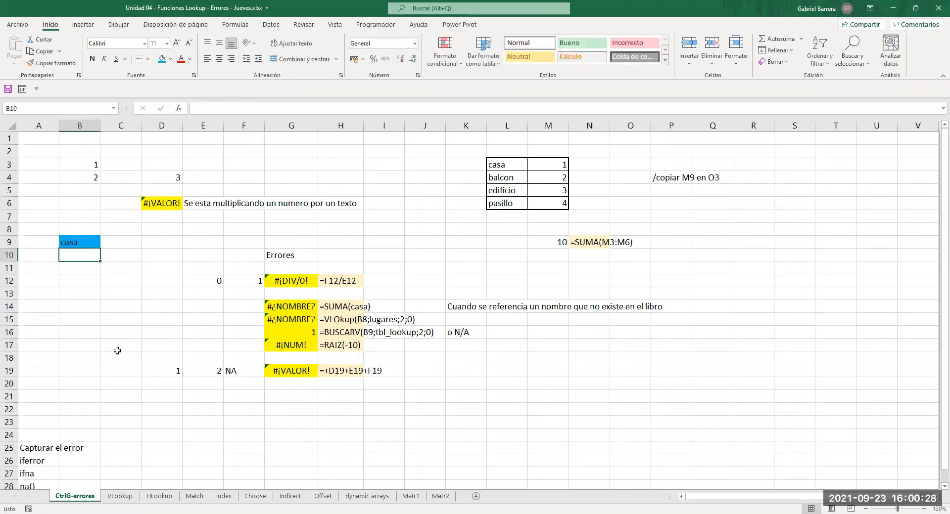
{"action": "left_click", "coordinate": [495, 176]}
{"action": "left_click", "coordinate": [278, 330]}
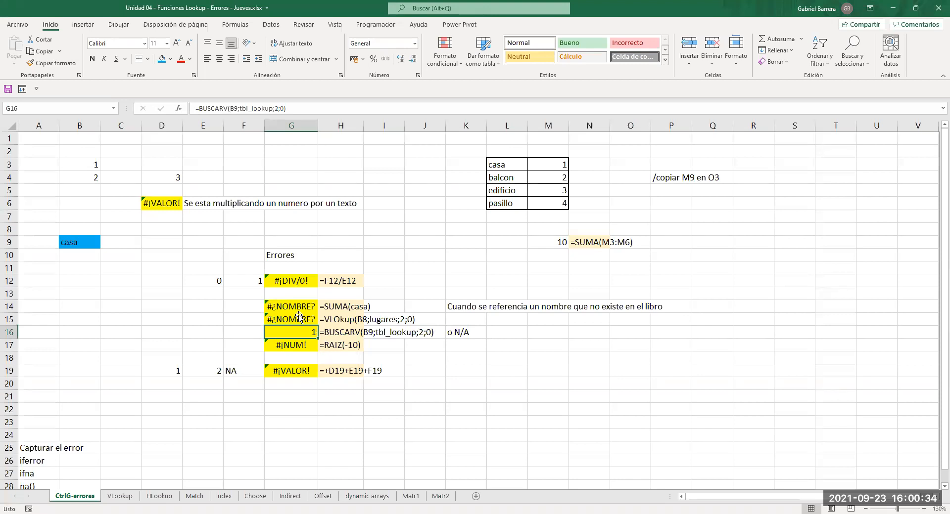
- Set the lookup value in B9 to terreno, a word missing from the lookup table
{"action": "left_click", "coordinate": [81, 238]}
{"action": "type", "text": "terreno"}
{"action": "key", "text": "Return"}
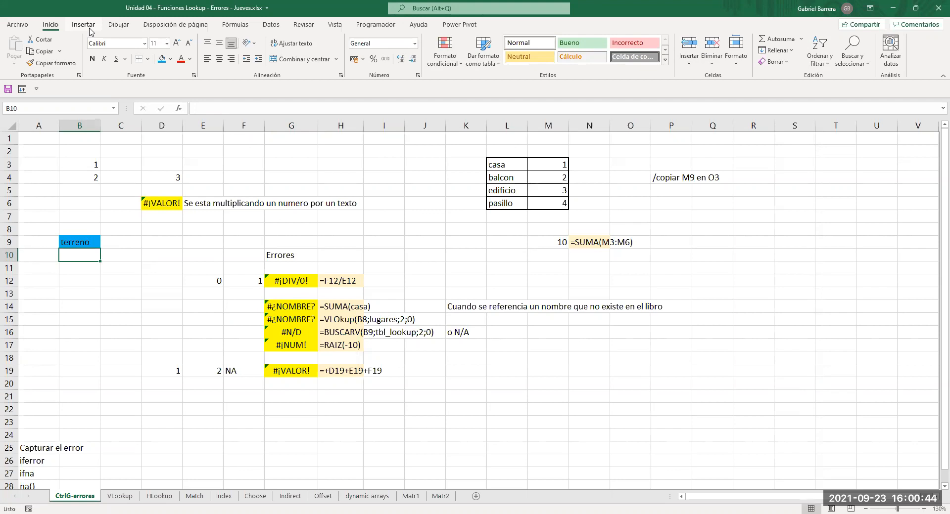
- Draw a freehand arrow with the red pen from lookup cell B9 to the error in G16
{"action": "left_click", "coordinate": [110, 27]}
{"action": "left_click", "coordinate": [84, 48]}
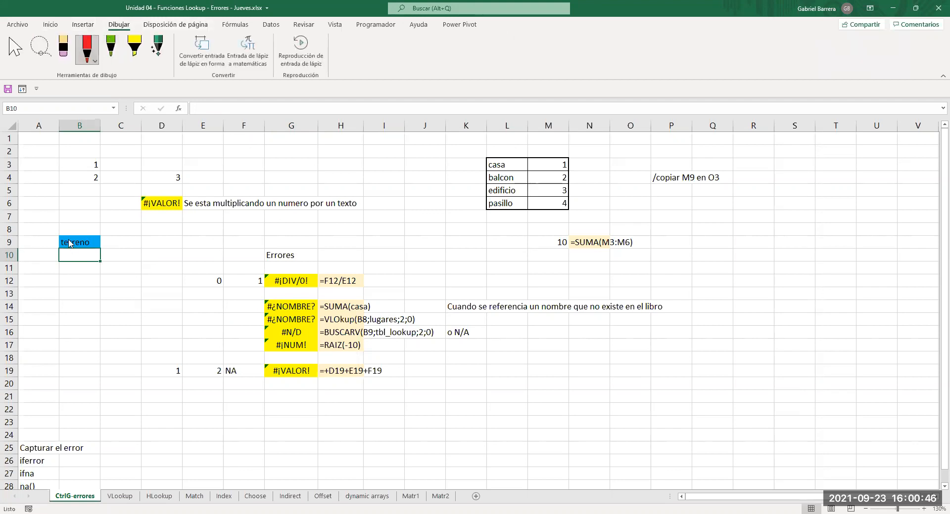
{"action": "mouse_move", "coordinate": [93, 246]}
{"action": "left_mouse_down"}
{"action": "mouse_move", "coordinate": [136, 297]}
{"action": "mouse_move", "coordinate": [266, 334]}
{"action": "mouse_move", "coordinate": [246, 341]}
{"action": "left_mouse_up"}
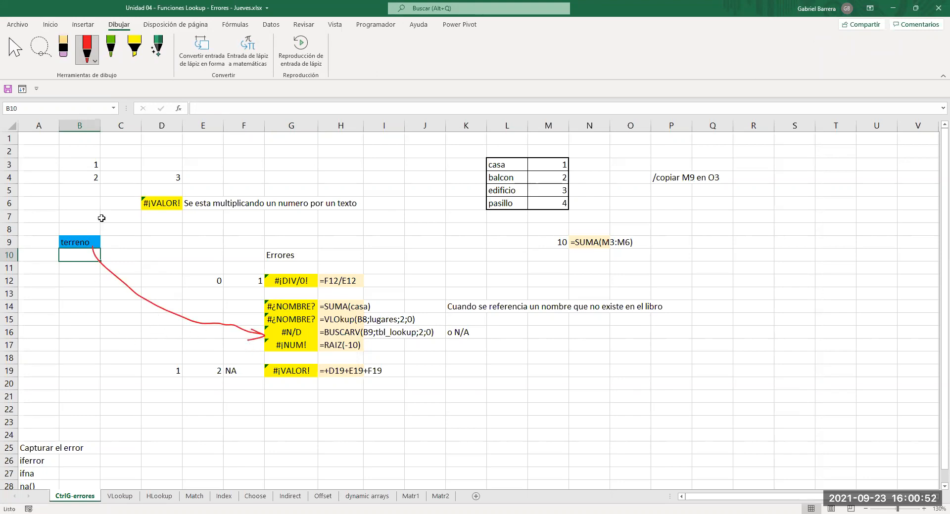
{"action": "key", "text": "Escape"}
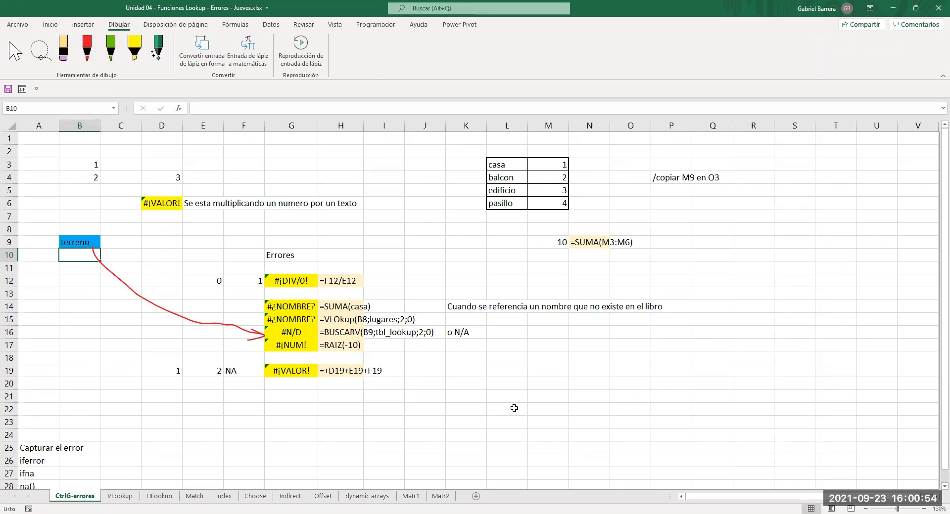
{"action": "left_click", "coordinate": [507, 423]}
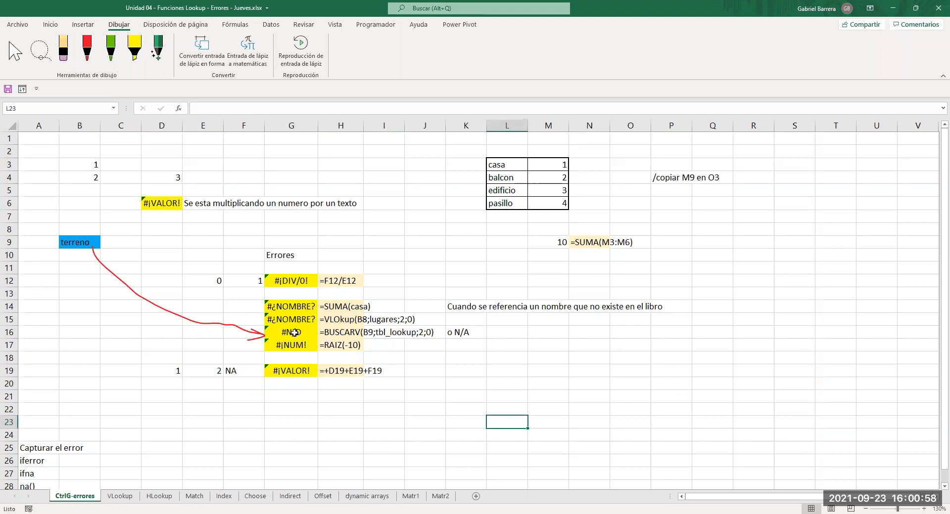
- Inspect the RAIZ formula in G17 and check the references of the sum in G19, including the text operand in F19
{"action": "left_click", "coordinate": [283, 345]}
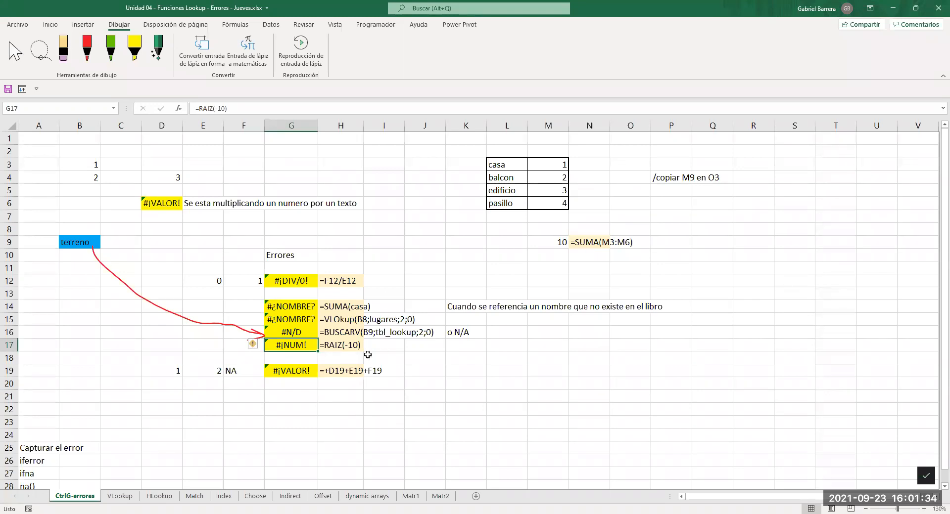
{"action": "left_click", "coordinate": [291, 370]}
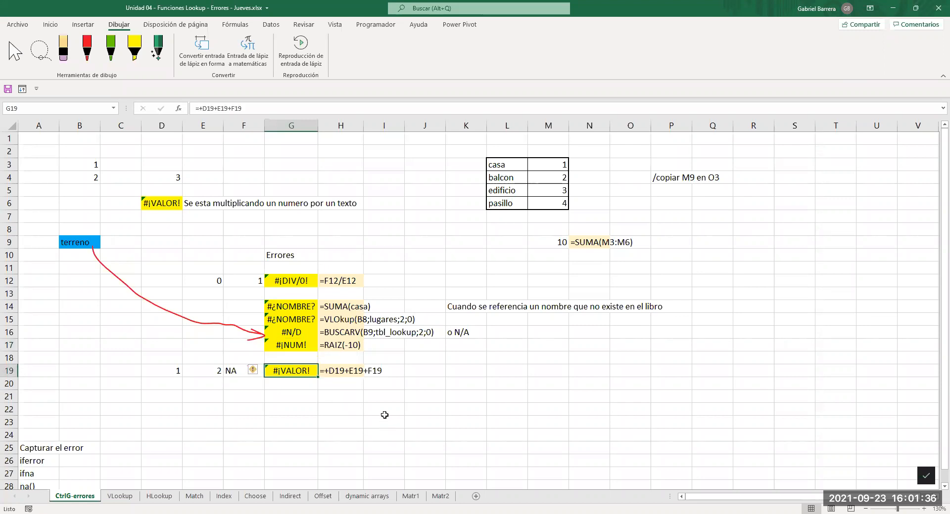
{"action": "key", "text": "F2"}
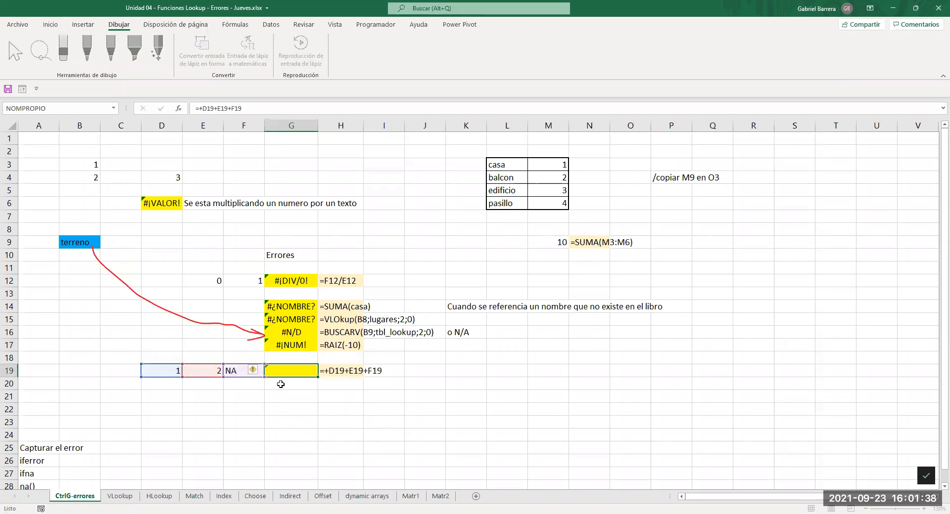
{"action": "key", "text": "Return"}
{"action": "left_click", "coordinate": [247, 371]}
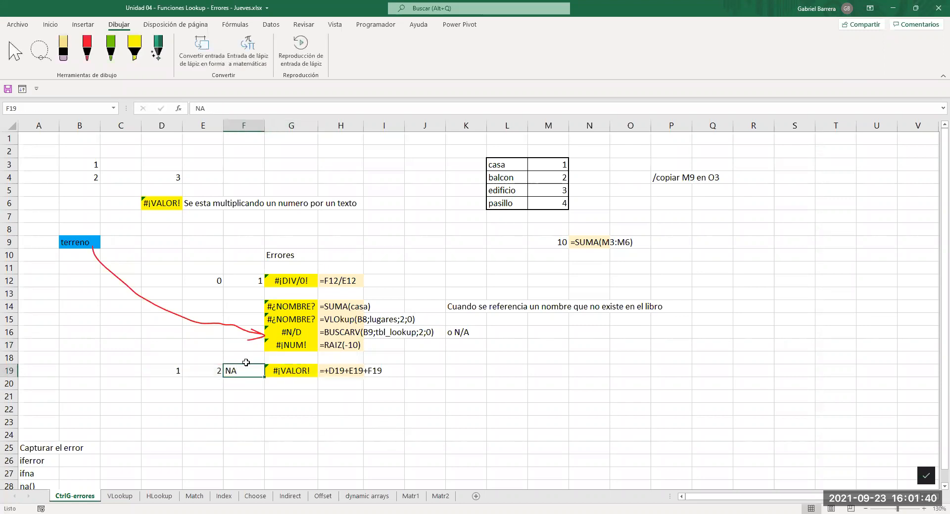
{"action": "left_click", "coordinate": [288, 368]}
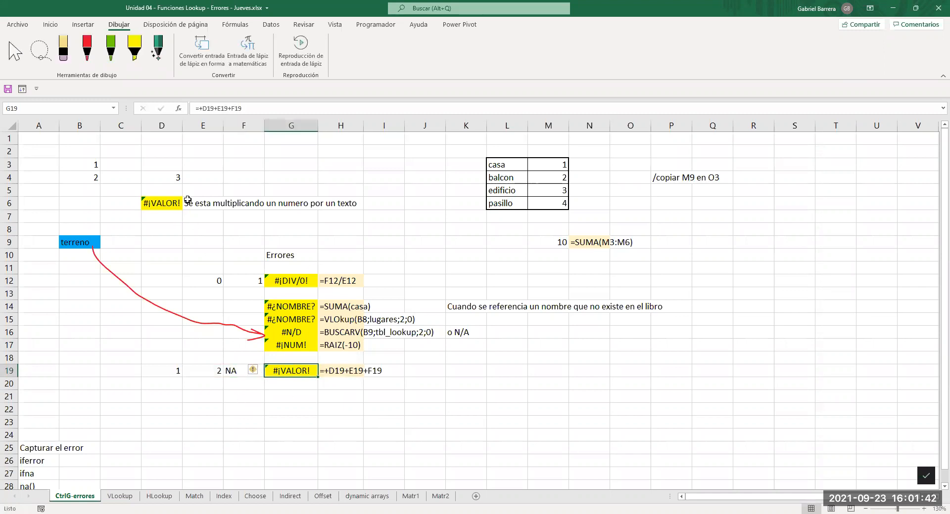
{"action": "key", "text": "F2"}
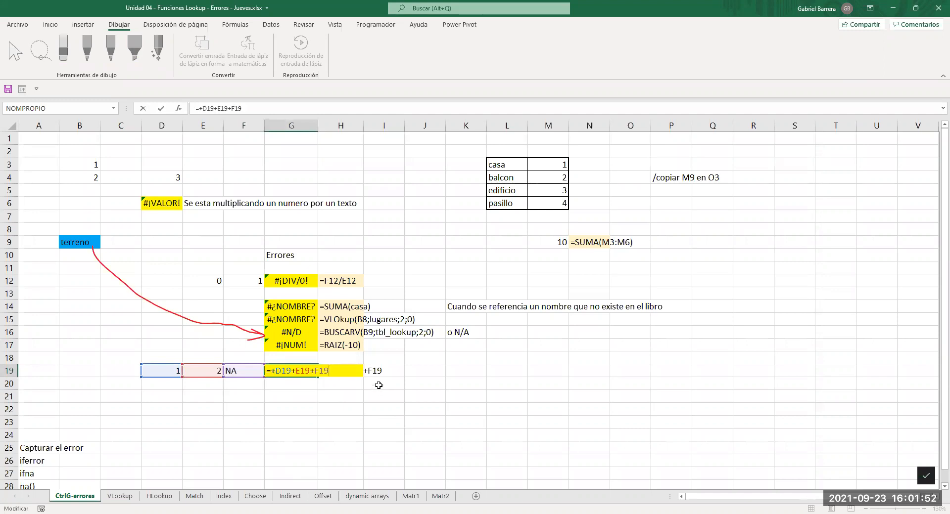
{"action": "key", "text": "ctrl+Return"}
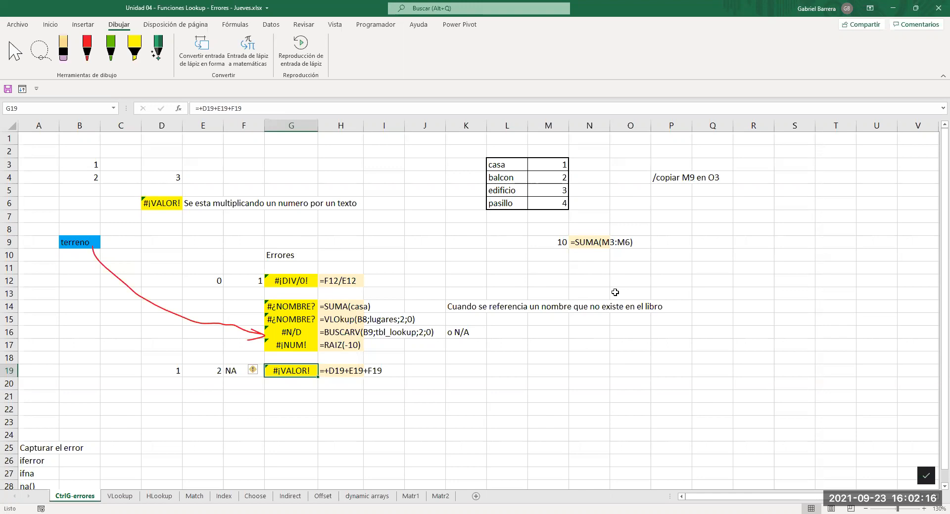
- Check the range of the SUMA formula in M9 and copy the formula to O4
{"action": "left_click", "coordinate": [545, 243]}
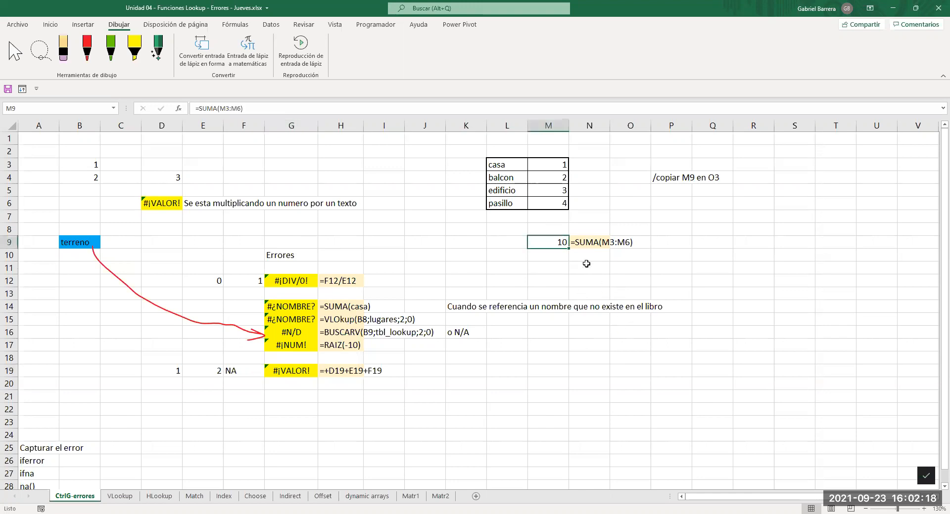
{"action": "key", "text": "F2"}
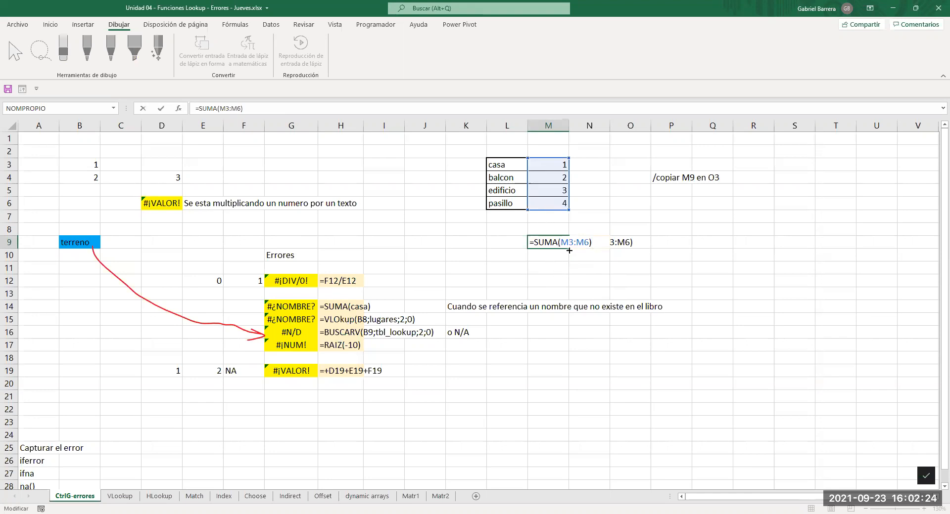
{"action": "key", "text": "Escape"}
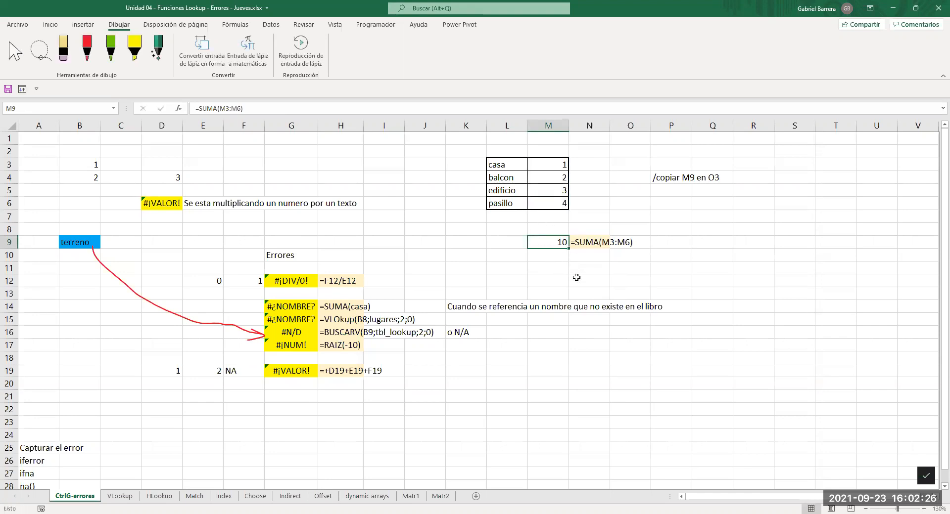
{"action": "key", "text": "ctrl+c"}
{"action": "left_click", "coordinate": [627, 184]}
{"action": "key", "text": "ctrl+v"}
{"action": "key", "text": "Escape"}
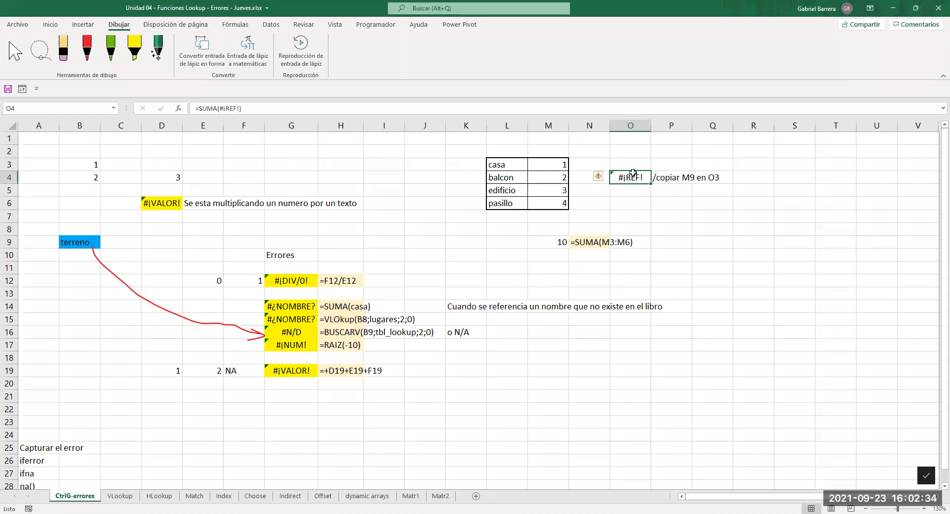
- Copy the SUMA formula from M9 to N22
{"action": "left_click", "coordinate": [544, 241]}
{"action": "key", "text": "ctrl+c"}
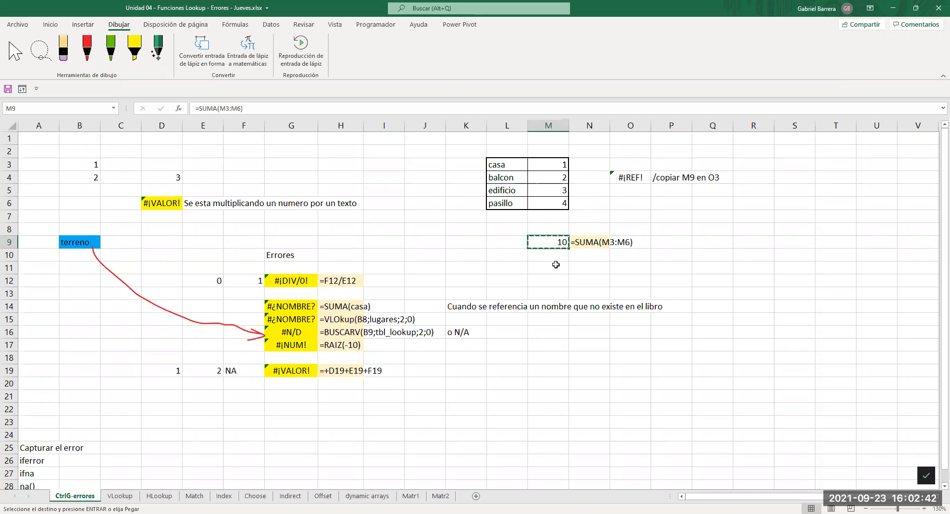
{"action": "left_click", "coordinate": [589, 411]}
{"action": "key", "text": "ctrl+v"}
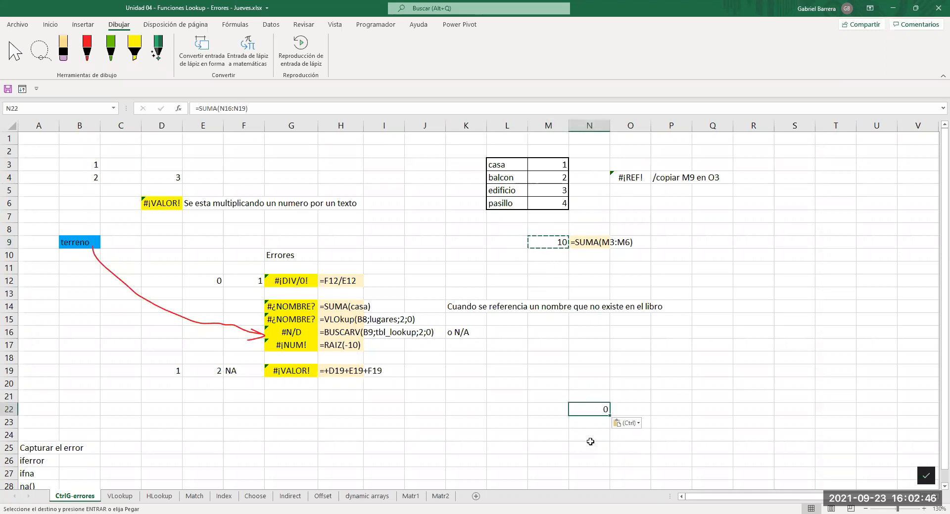
{"action": "key", "text": "Escape"}
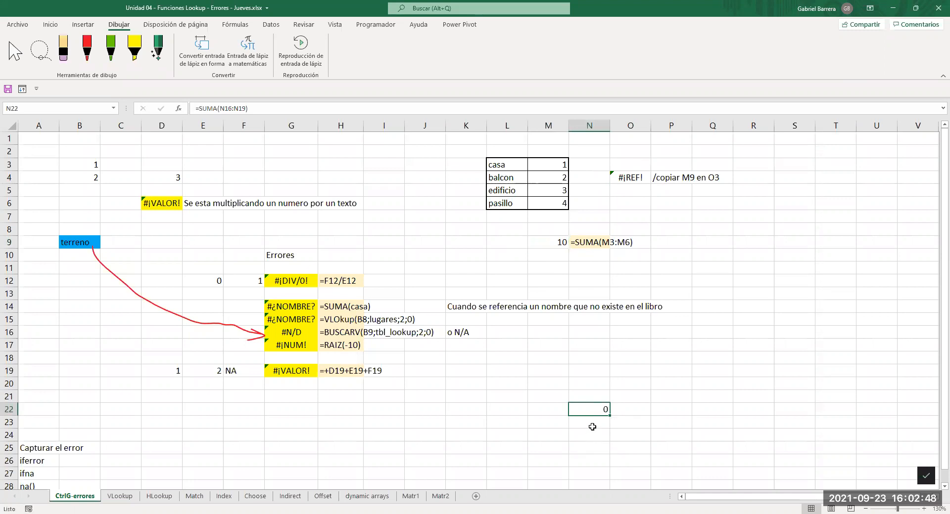
- Compare the ranges referenced by the SUMA formula in M9 and its copy in N22
{"action": "double_click", "coordinate": [546, 242]}
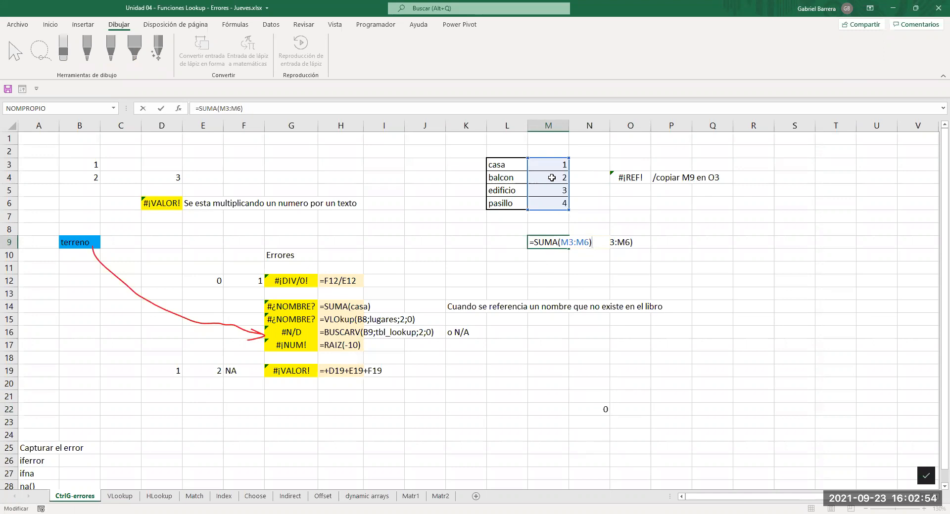
{"action": "key", "text": "ctrl+Return"}
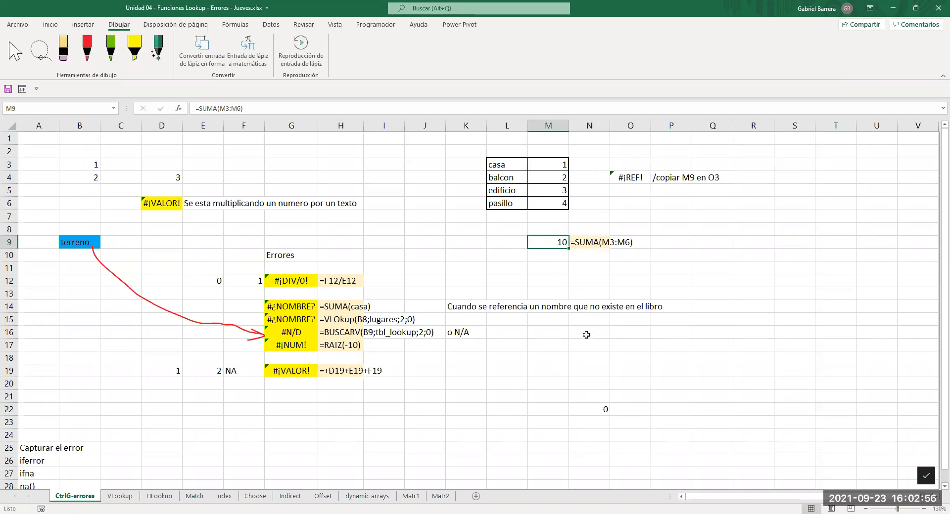
{"action": "left_click", "coordinate": [591, 408]}
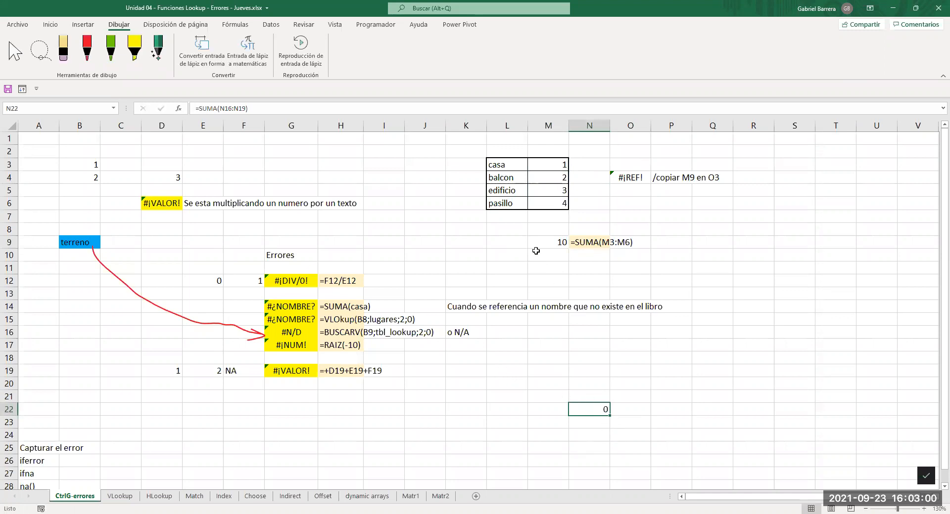
{"action": "key", "text": "F2"}
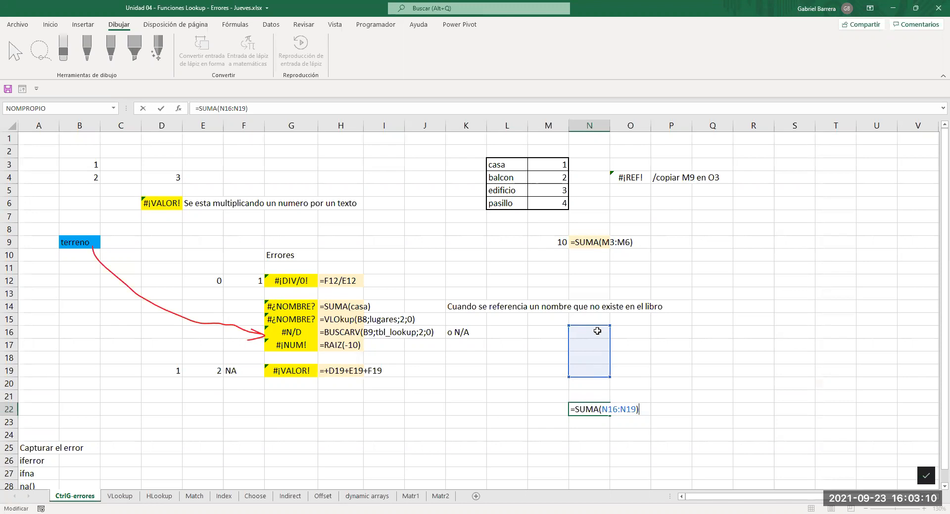
{"action": "key", "text": "ctrl+Return"}
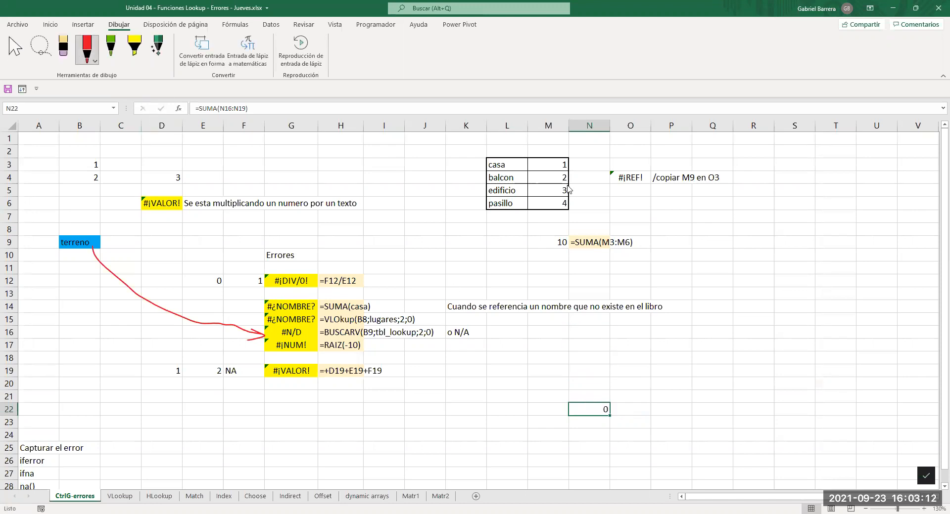
- Draw a freehand arrow with the red pen from M9 to the error in O4 and fill O4 with yellow
{"action": "mouse_move", "coordinate": [554, 237]}
{"action": "left_mouse_down"}
{"action": "mouse_move", "coordinate": [615, 200]}
{"action": "mouse_move", "coordinate": [618, 182]}
{"action": "mouse_move", "coordinate": [602, 186]}
{"action": "left_mouse_up"}
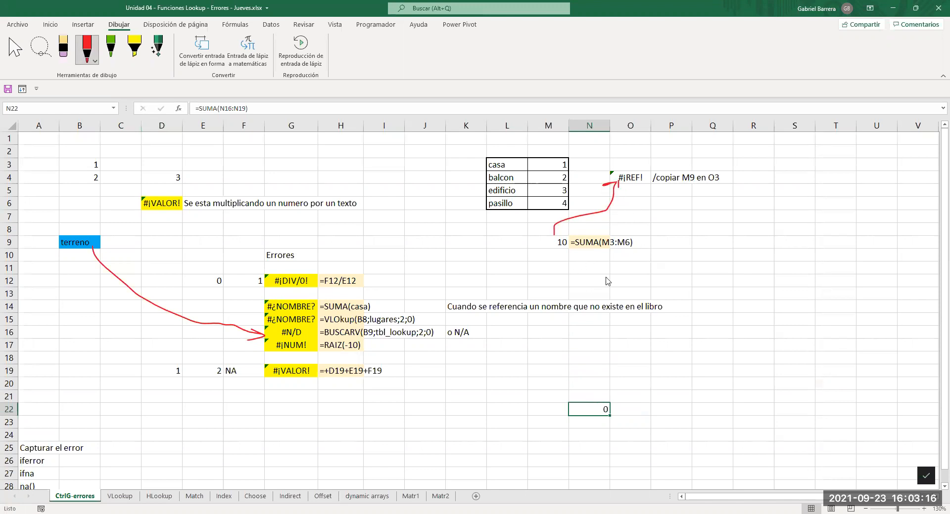
{"action": "key", "text": "Escape"}
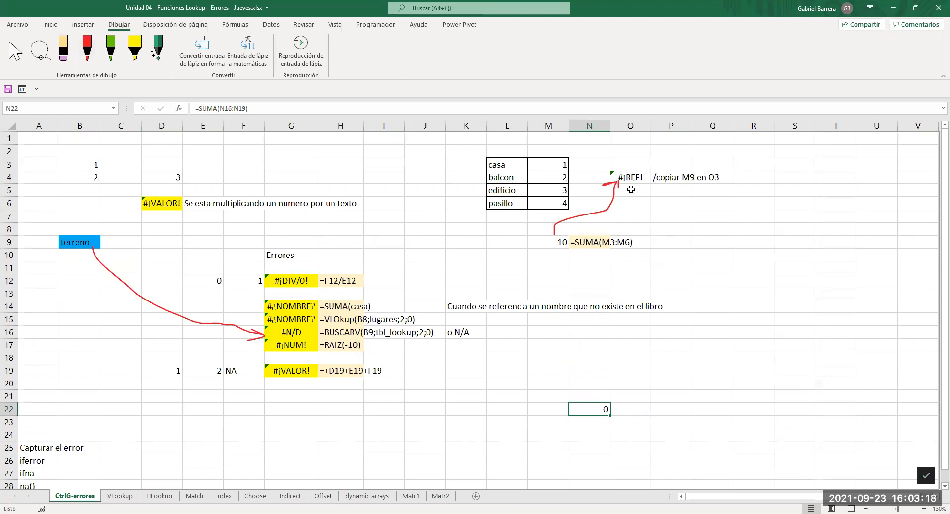
{"action": "left_click", "coordinate": [630, 138]}
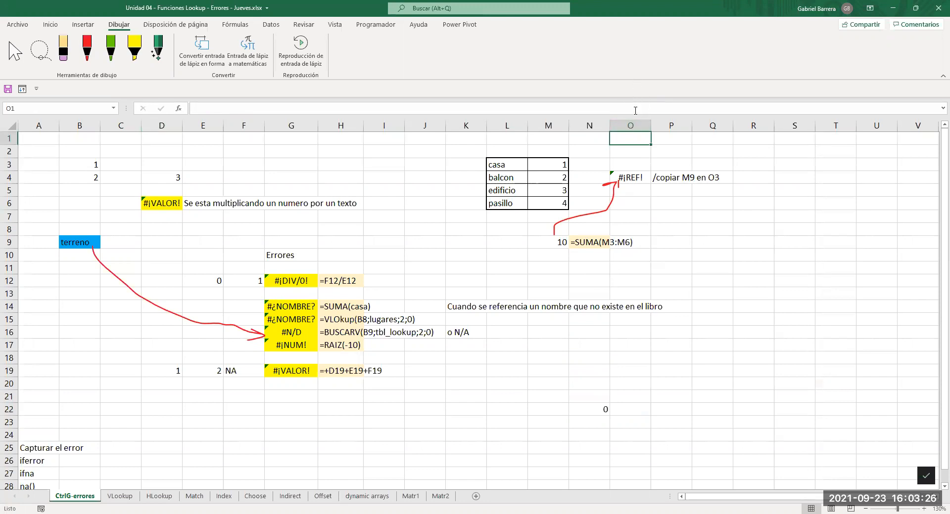
{"action": "left_click", "coordinate": [633, 179]}
{"action": "left_click", "coordinate": [49, 24]}
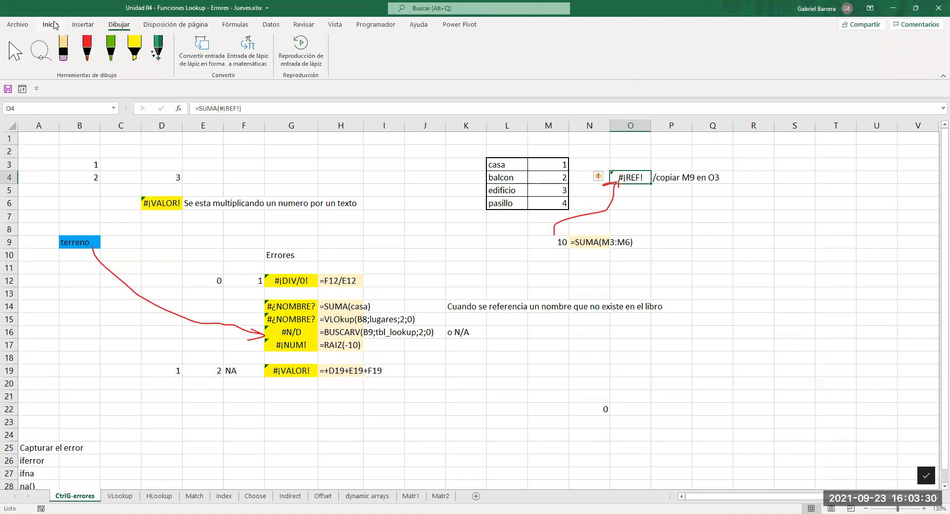
{"action": "left_click", "coordinate": [162, 59]}
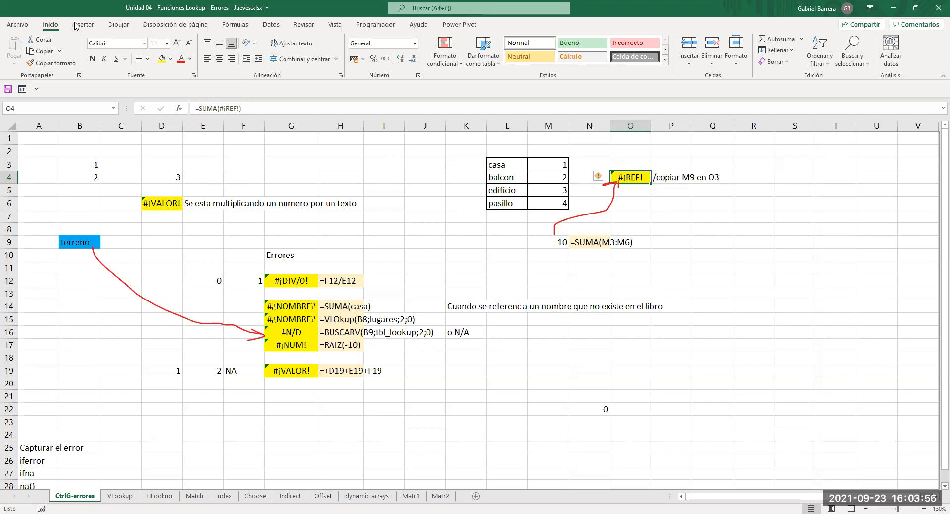
- Draw a red freehand arrow from M9 to N22, handwriting SI beside it and NO beside the arrow to O4
{"action": "left_click", "coordinate": [118, 24]}
{"action": "mouse_move", "coordinate": [566, 248]}
{"action": "left_mouse_down"}
{"action": "mouse_move", "coordinate": [653, 271]}
{"action": "mouse_move", "coordinate": [642, 369]}
{"action": "mouse_move", "coordinate": [613, 401]}
{"action": "mouse_move", "coordinate": [633, 400]}
{"action": "left_mouse_up"}
{"action": "left_click", "coordinate": [611, 393]}
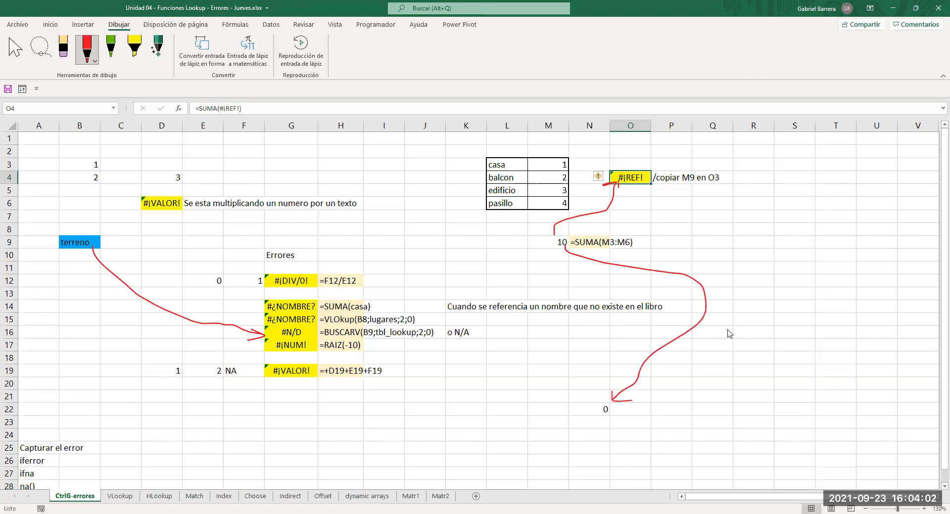
{"action": "left_click_drag", "start_coordinate": [708, 329], "coordinate": [701, 334]}
{"action": "left_click_drag", "start_coordinate": [615, 209], "coordinate": [634, 216]}
{"action": "key", "text": "Escape"}
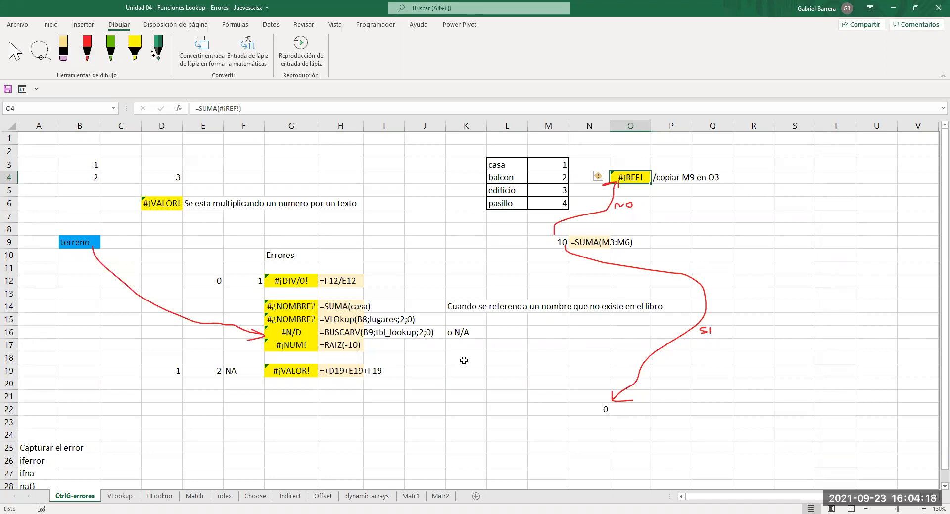
{"action": "left_click", "coordinate": [516, 332]}
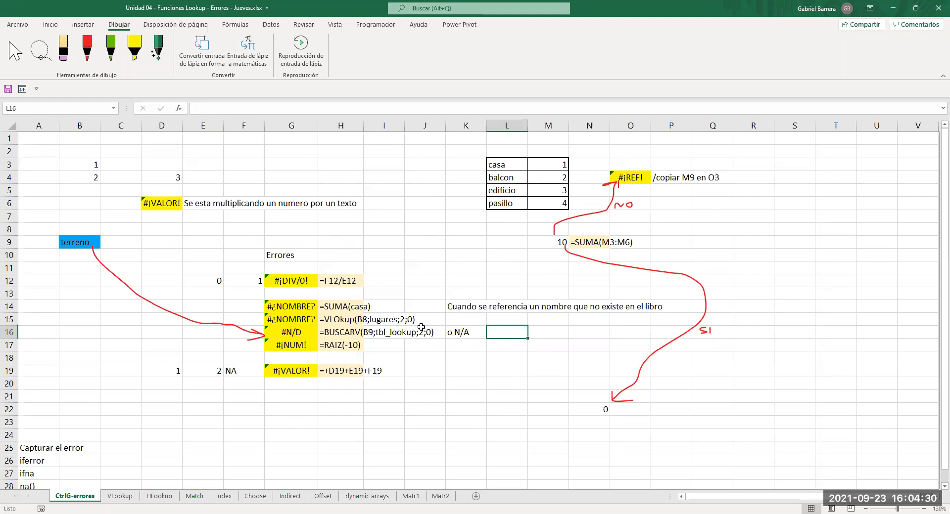
{"action": "scroll", "coordinate": [421, 327], "scroll_direction": "down", "scroll_amount": 1}
{"action": "scroll", "coordinate": [421, 328], "scroll_direction": "down", "scroll_amount": 1}
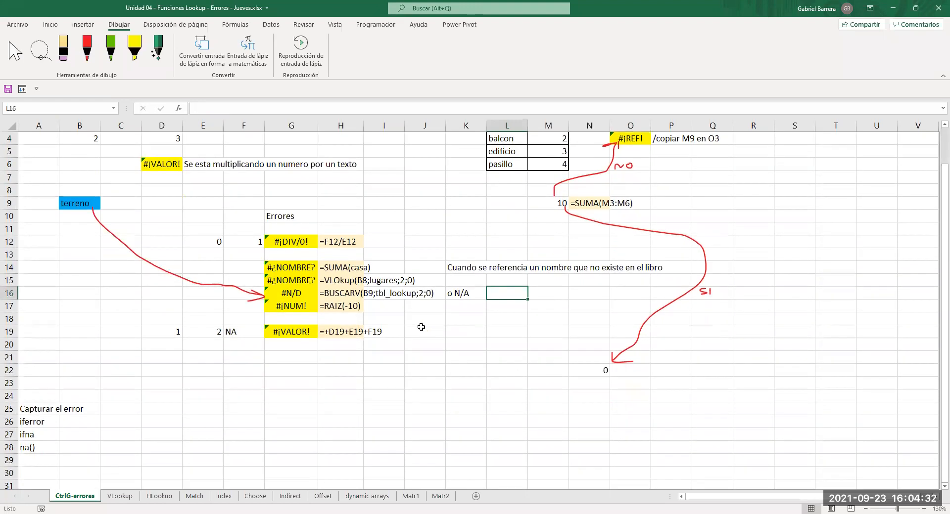
{"action": "scroll", "coordinate": [421, 327], "scroll_direction": "up", "scroll_amount": 1}
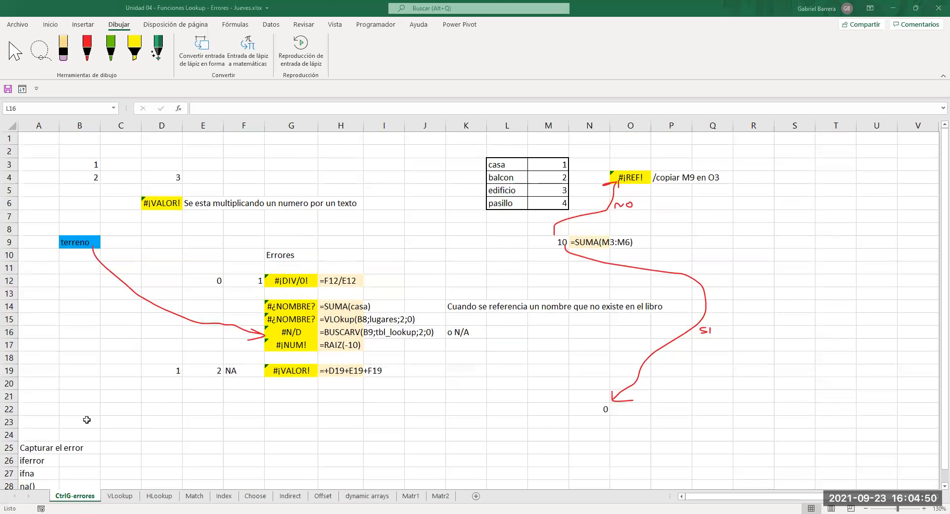
- List the Spanish function names beside the English ones in B26:B28: si.error, si.nd and nod()
{"action": "scroll", "coordinate": [84, 394], "scroll_direction": "down", "scroll_amount": 2}
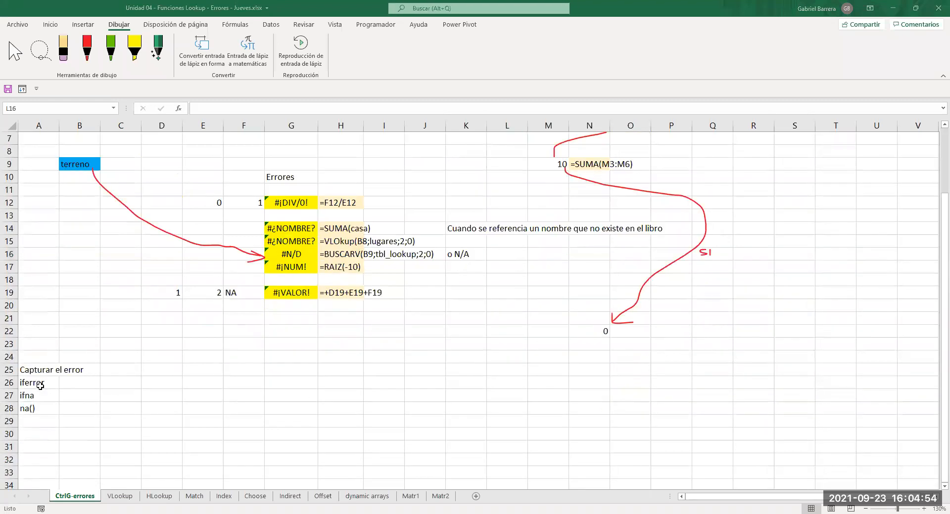
{"action": "left_click", "coordinate": [65, 384]}
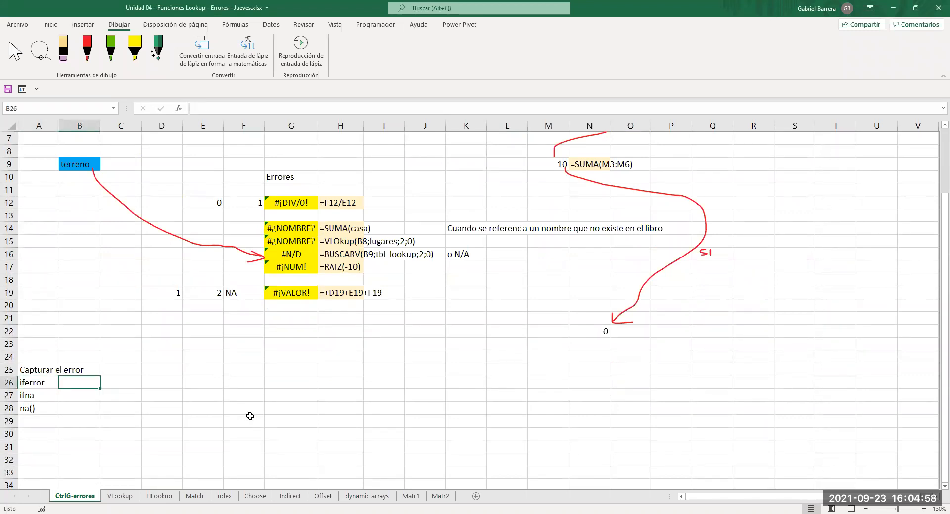
{"action": "type", "text": "si.error"}
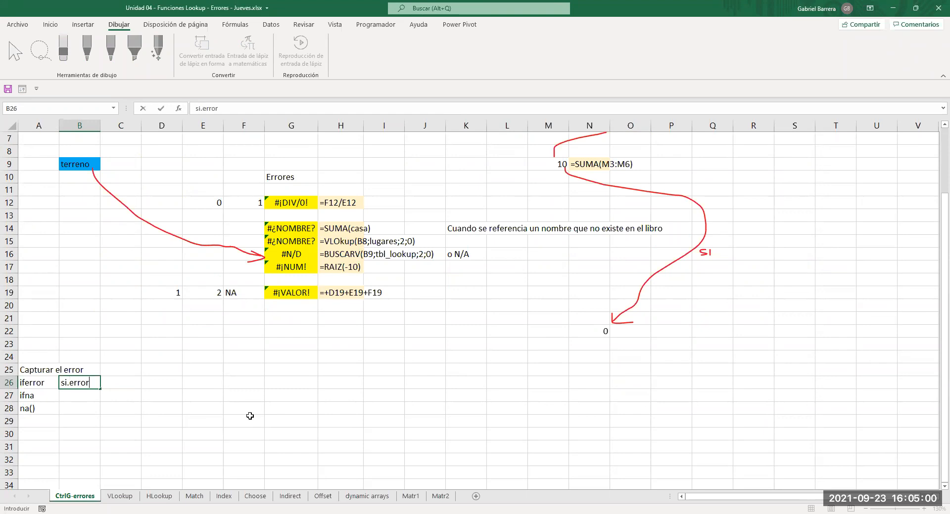
{"action": "key", "text": "Return"}
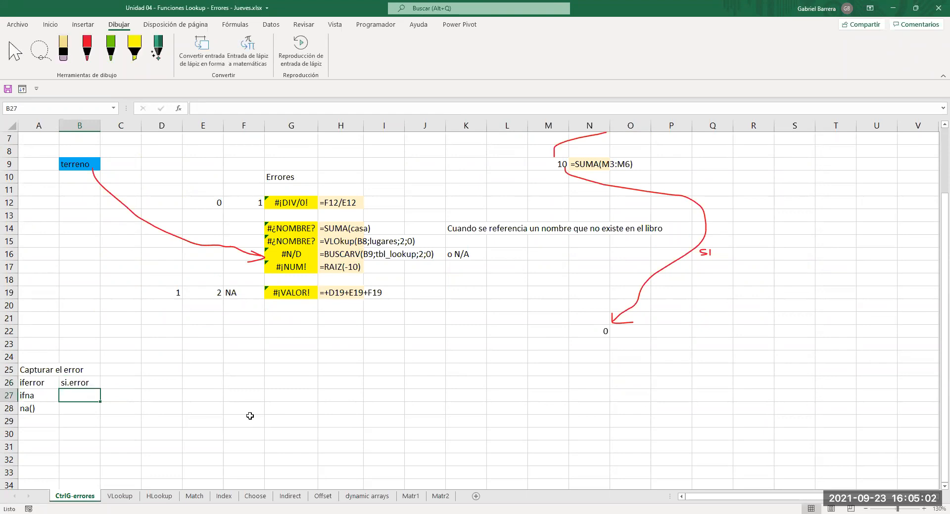
{"action": "type", "text": "si.n"}
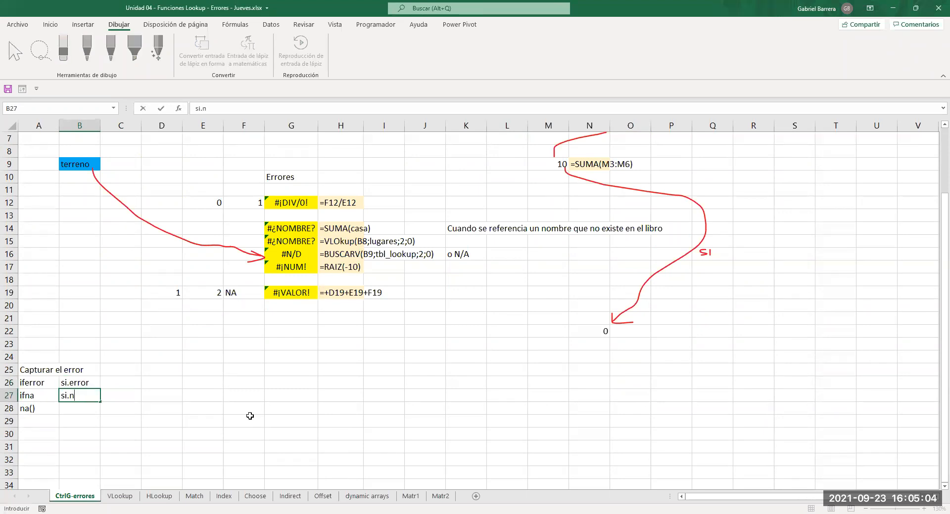
{"action": "type", "text": "d"}
{"action": "key", "text": "Return"}
{"action": "type", "text": "no"}
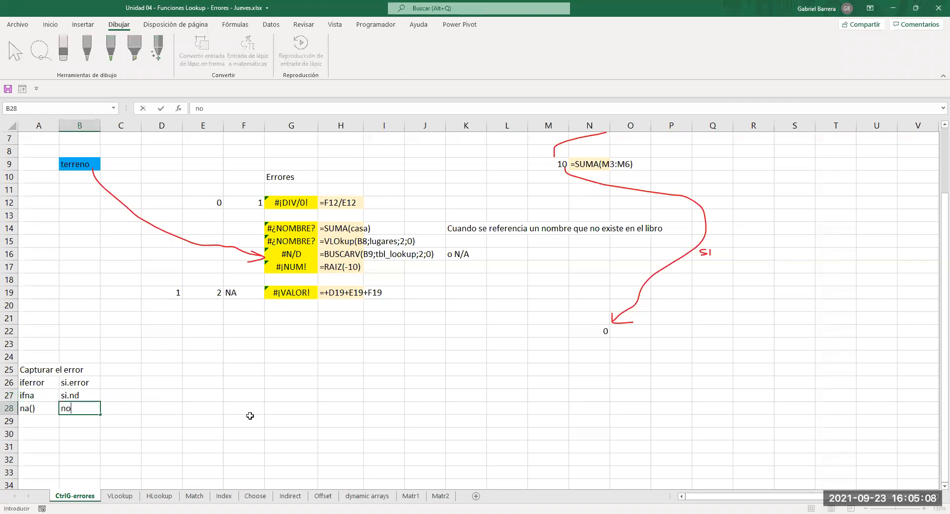
{"action": "type", "text": "d()"}
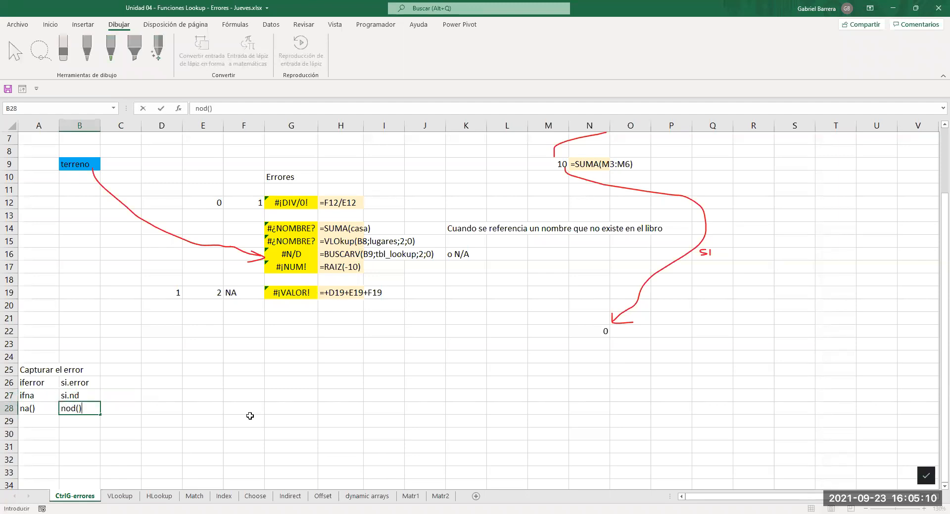
{"action": "key", "text": "Return"}
- Convert A25:B28 into a table with its first row as headers and turn off its filter buttons
{"action": "left_click_drag", "start_coordinate": [38, 372], "coordinate": [70, 407]}
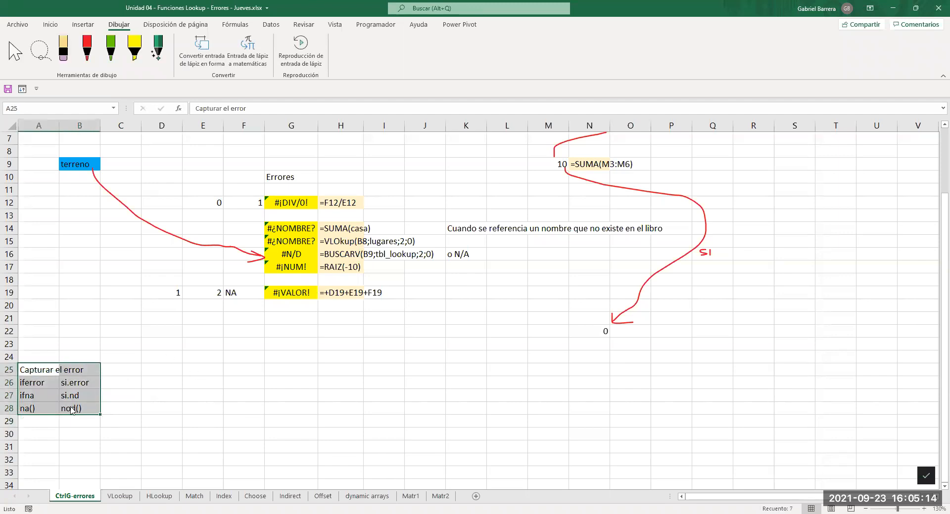
{"action": "key", "text": "ctrl+t"}
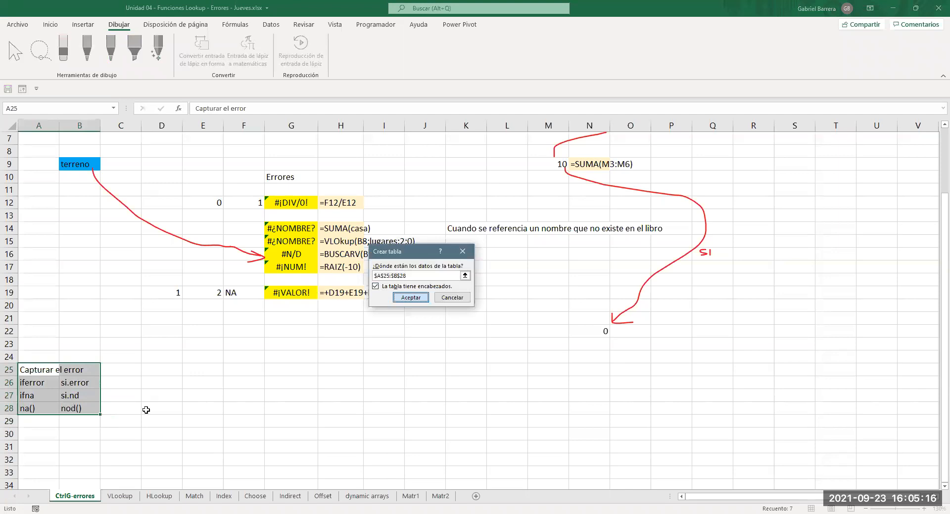
{"action": "key", "text": "Return"}
{"action": "left_click", "coordinate": [525, 38]}
{"action": "left_click", "coordinate": [265, 401]}
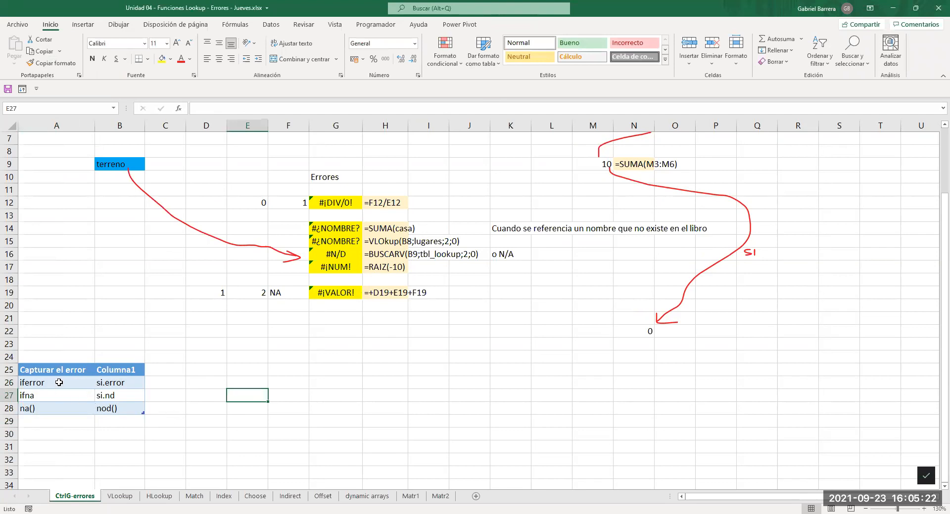
{"action": "left_click", "coordinate": [79, 384]}
{"action": "left_click", "coordinate": [114, 386]}
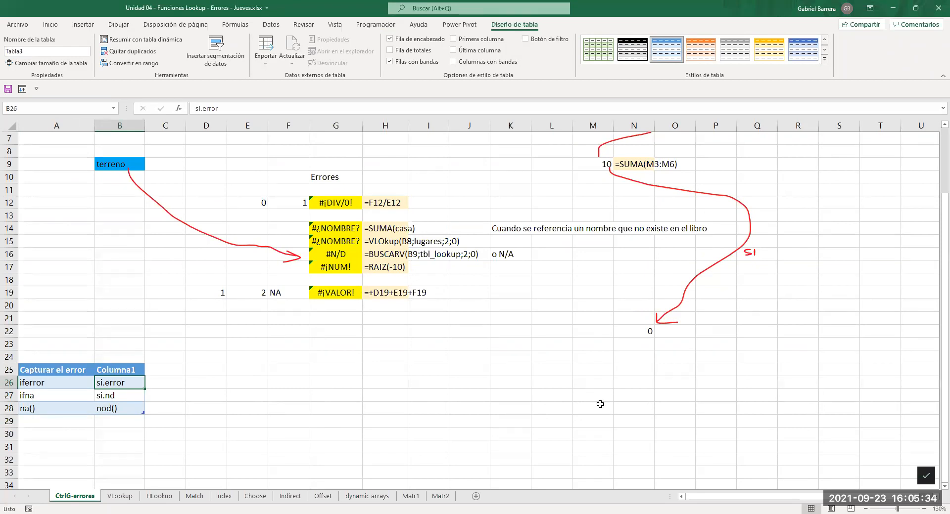
{"action": "scroll", "coordinate": [586, 328], "scroll_direction": "up", "scroll_amount": 2}
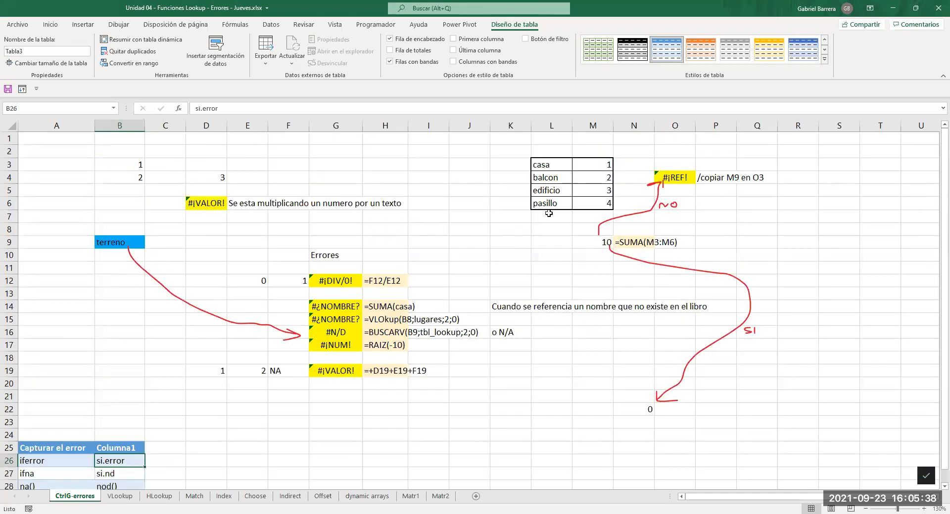
{"action": "scroll", "coordinate": [432, 322], "scroll_direction": "down", "scroll_amount": 2}
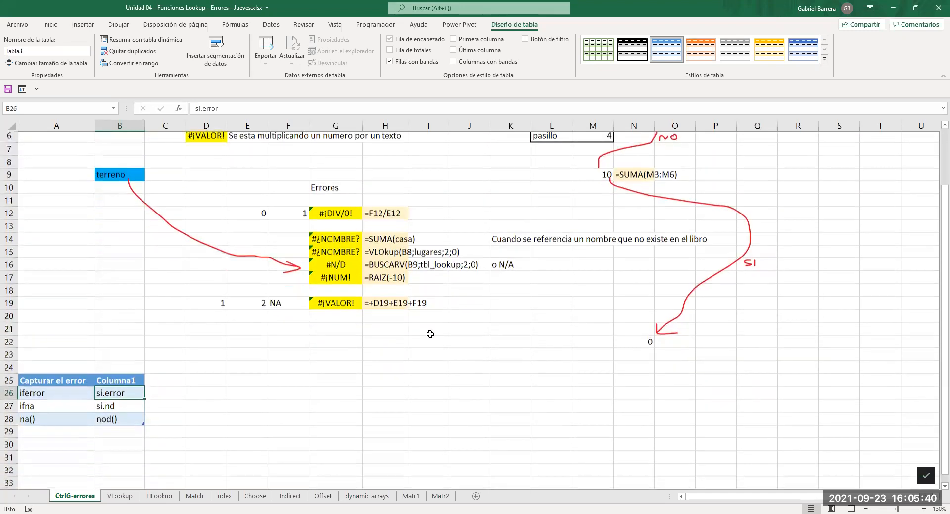
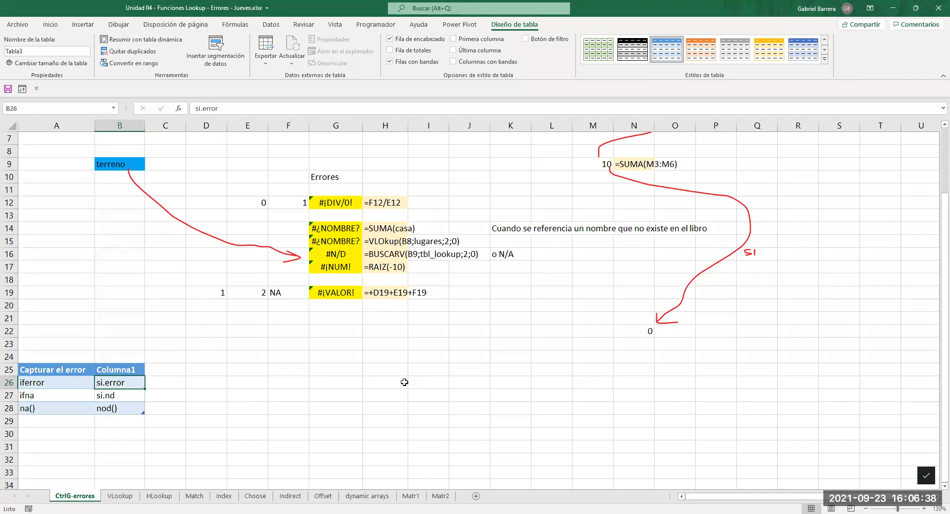
- Copy the division-by-zero example in E12:H12 to row 24, starting at E24
{"action": "left_click", "coordinate": [342, 358]}
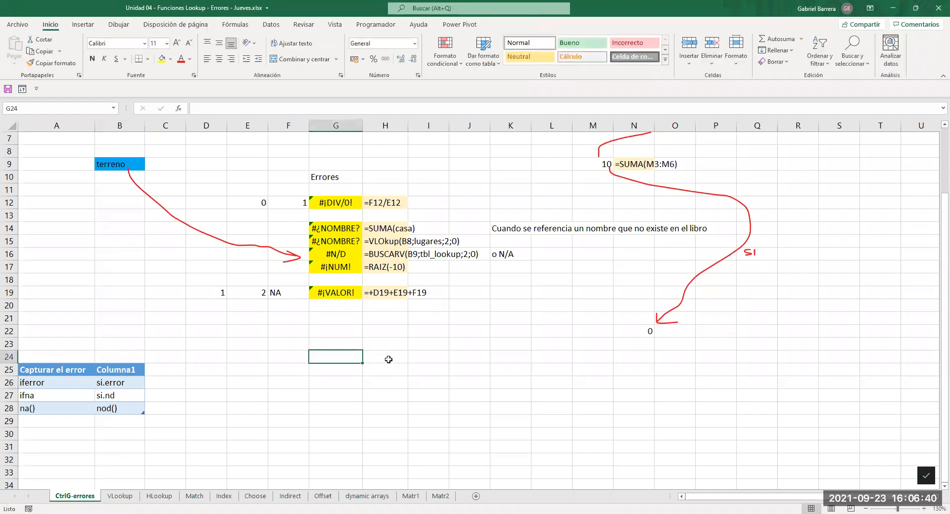
{"action": "left_click_drag", "start_coordinate": [259, 202], "coordinate": [396, 200]}
{"action": "key", "text": "ctrl+c"}
{"action": "left_click", "coordinate": [244, 357]}
{"action": "key", "text": "ctrl+v"}
{"action": "key", "text": "Escape"}
{"action": "left_click", "coordinate": [324, 396]}
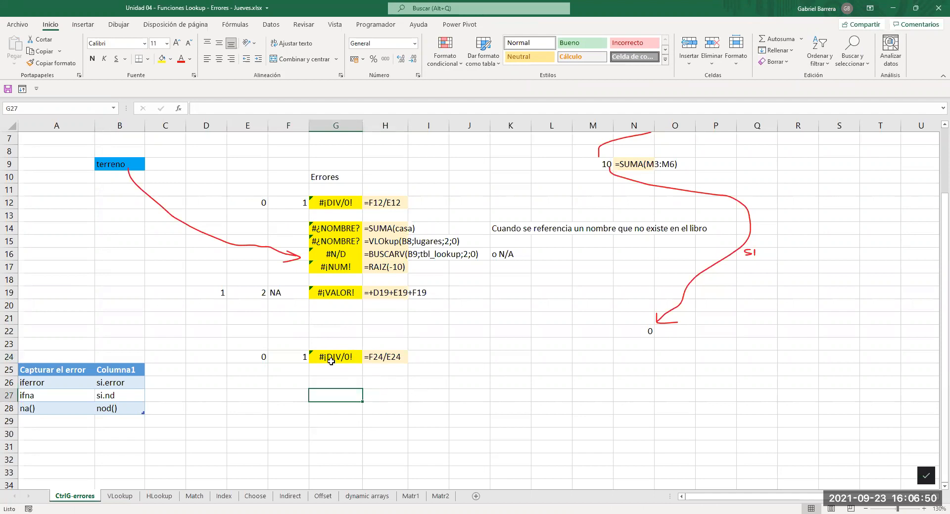
{"action": "left_click_drag", "start_coordinate": [255, 358], "coordinate": [299, 371]}
{"action": "left_click", "coordinate": [170, 59]}
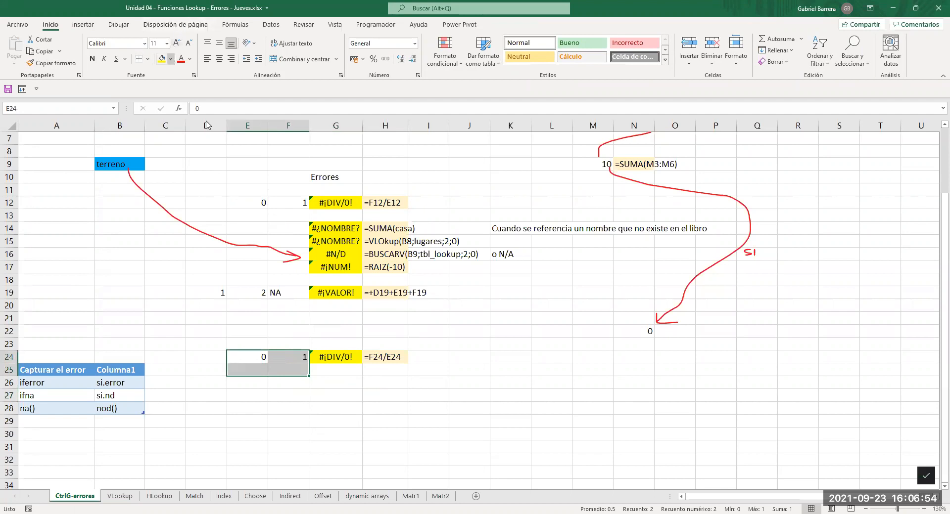
{"action": "left_click", "coordinate": [288, 372]}
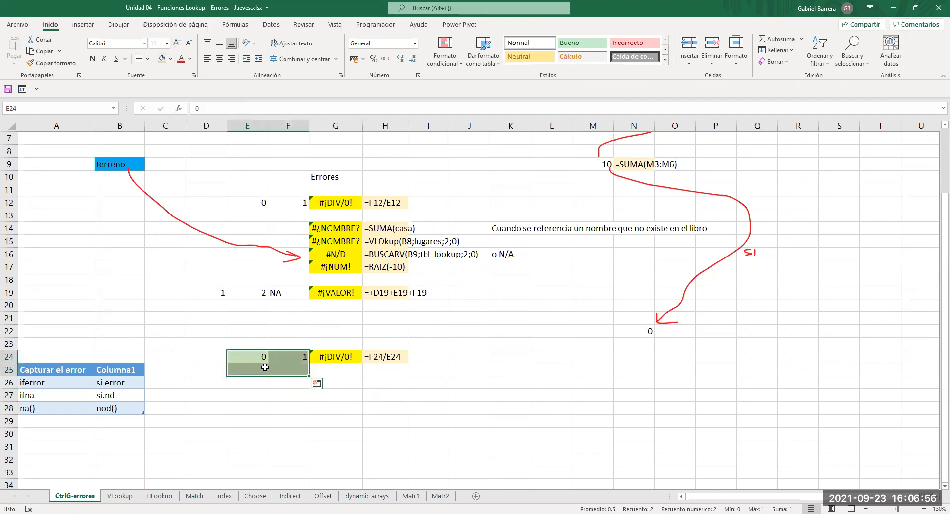
- Fill the two input cells E24:F24 of the copied division example with light green
{"action": "left_click_drag", "start_coordinate": [253, 357], "coordinate": [281, 356]}
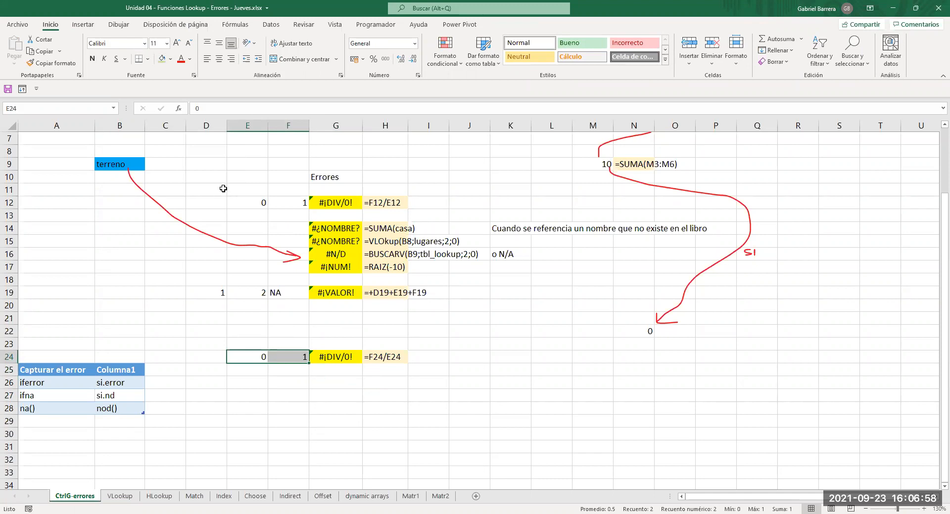
{"action": "left_click", "coordinate": [161, 59]}
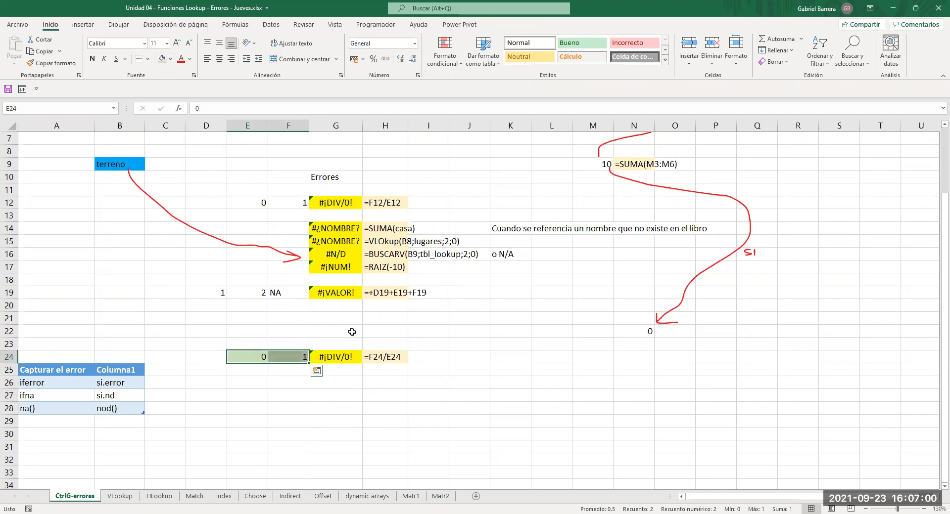
{"action": "left_click", "coordinate": [255, 383]}
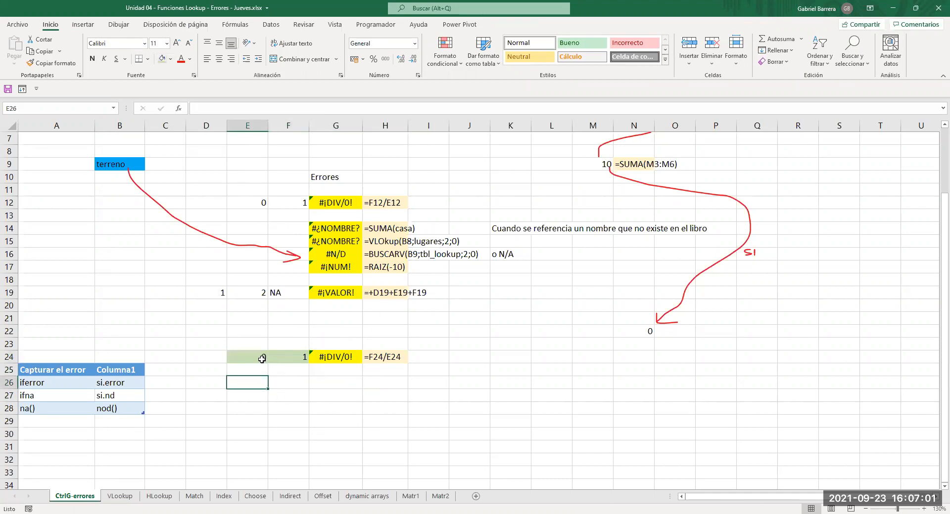
- Label the two input cells of the division example with Divisor in E23 and Denom in F23
{"action": "left_click", "coordinate": [241, 344]}
{"action": "type", "text": "D"}
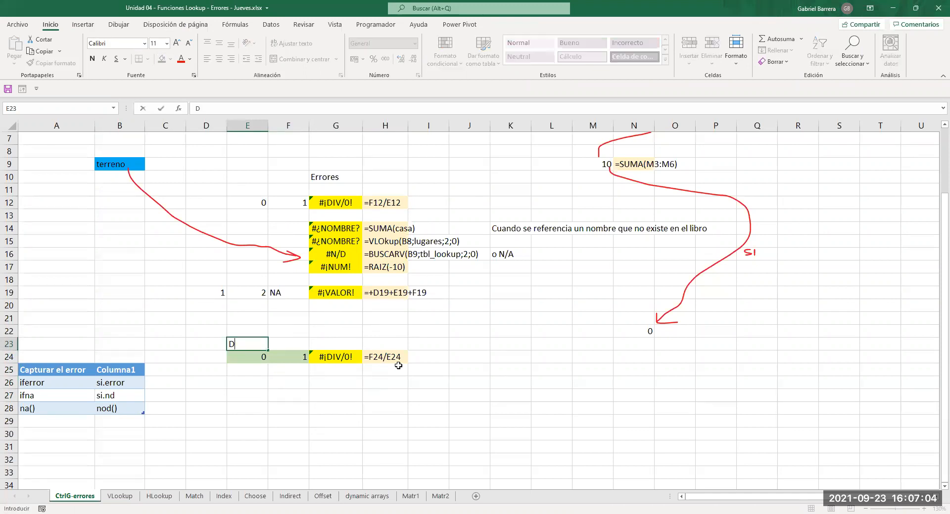
{"action": "type", "text": "ivisor"}
{"action": "key", "text": "Tab"}
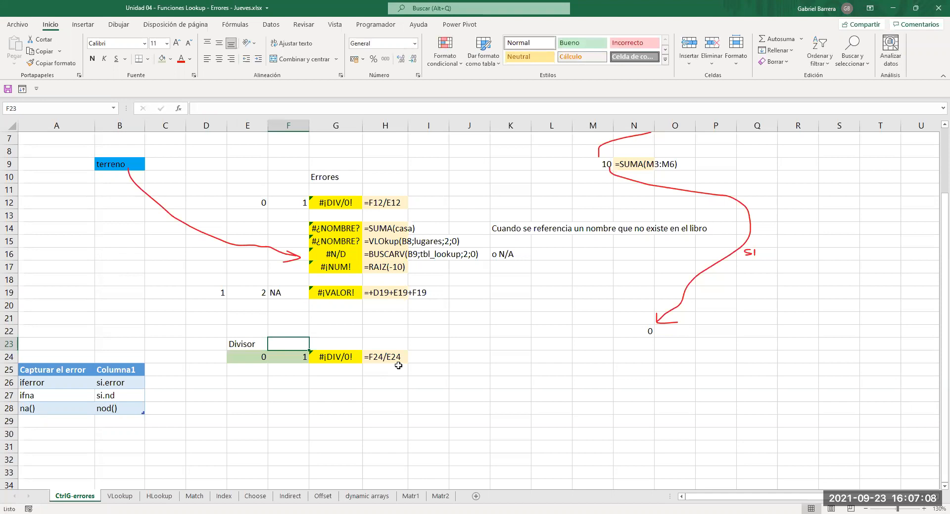
{"action": "type", "text": "Denom"}
{"action": "key", "text": "Return"}
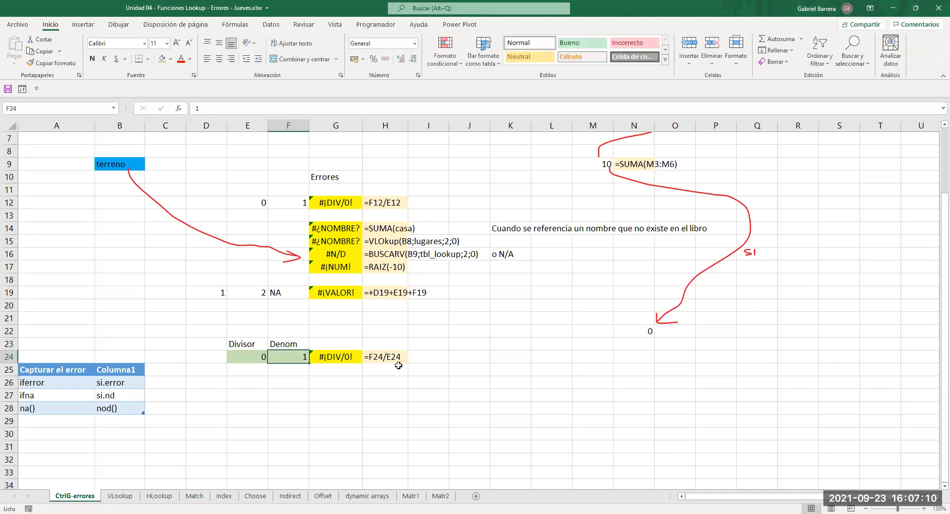
- Edit the formula in G24 so that the division F24/E24 becomes the first argument of SI.ERROR
{"action": "key", "text": "Left"}
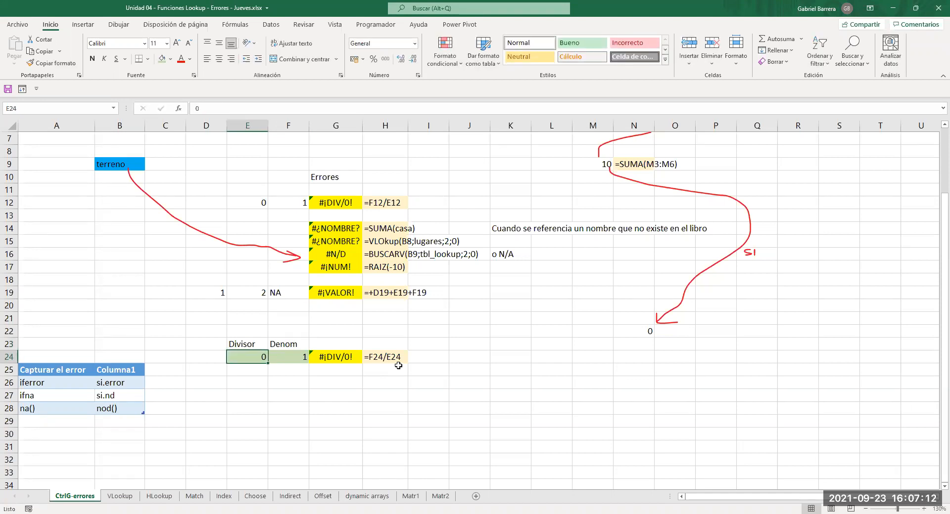
{"action": "key", "text": "Right"}
{"action": "key", "text": "Right"}
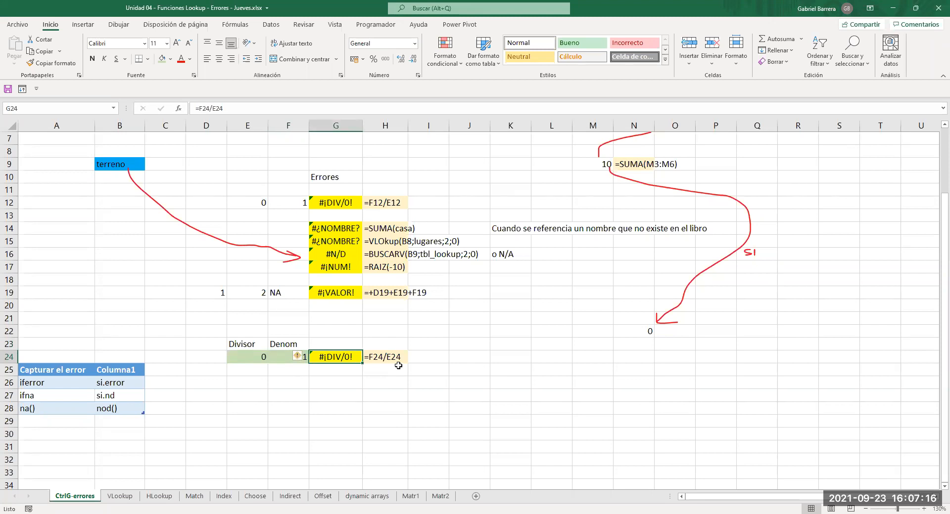
{"action": "key", "text": "F2"}
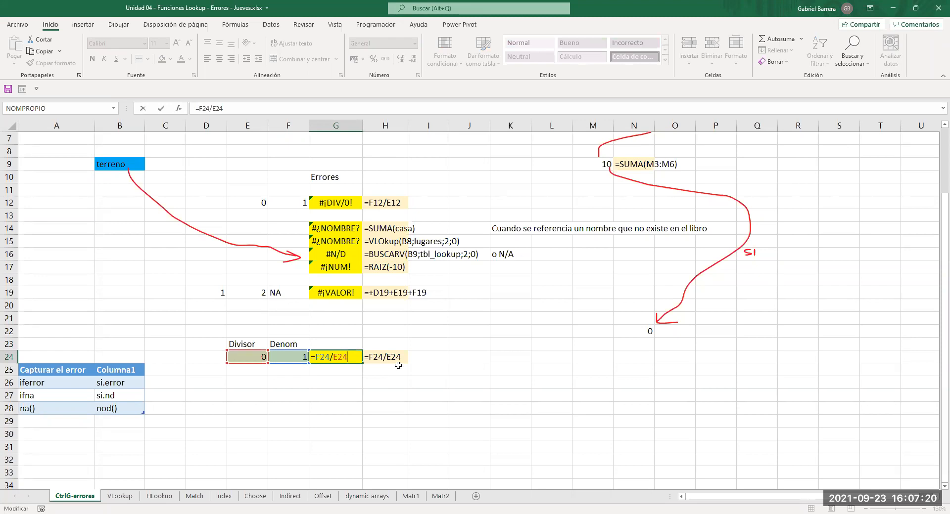
{"action": "key", "text": "Home"}
{"action": "key", "text": "Right"}
{"action": "type", "text": "SI.ERROR"}
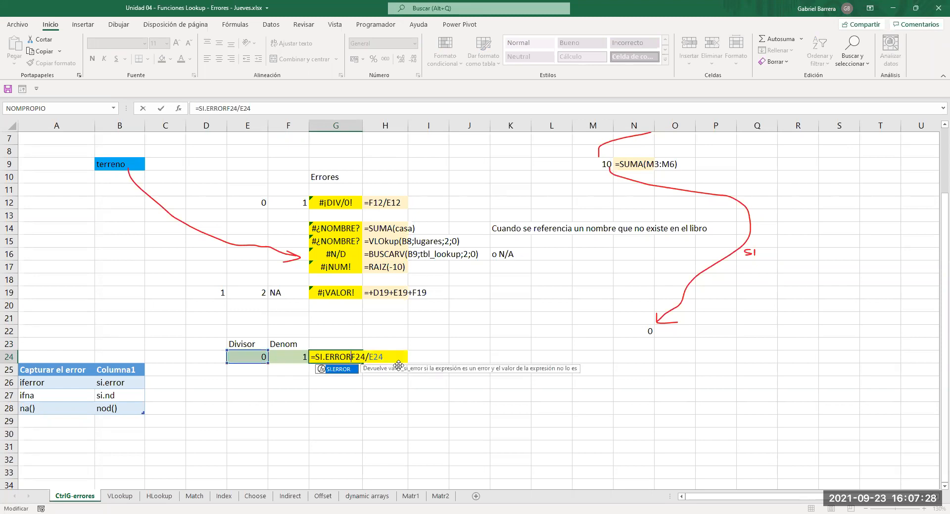
{"action": "type", "text": "("}
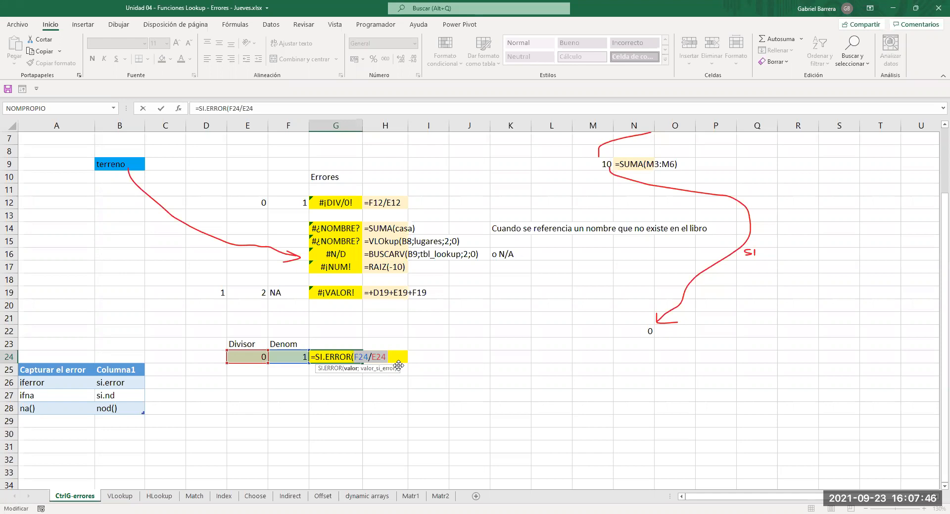
- Complete the SI.ERROR formula in G24 with "No es valido" as the value returned on error
{"action": "key", "text": "Right"}
{"action": "type", "text": ";\""}
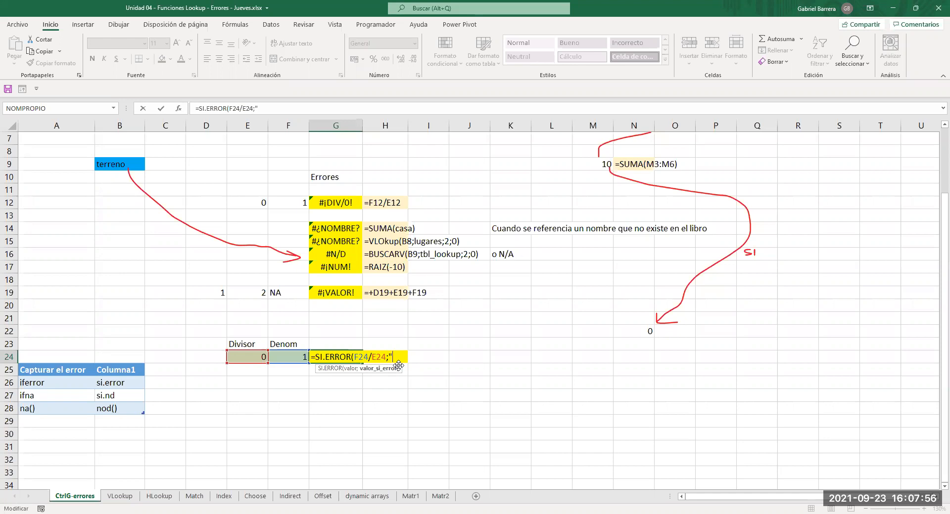
{"action": "type", "text": "No es v"}
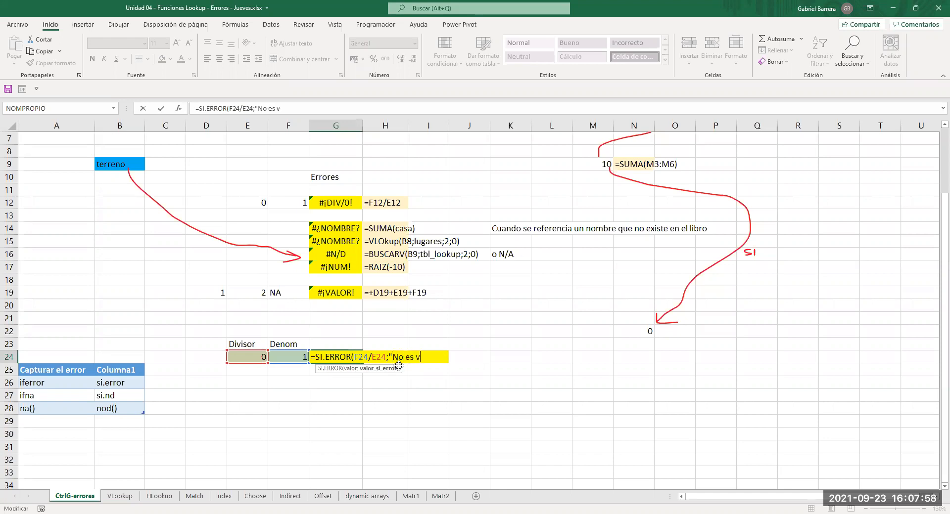
{"action": "type", "text": "alido\""}
{"action": "type", "text": ")"}
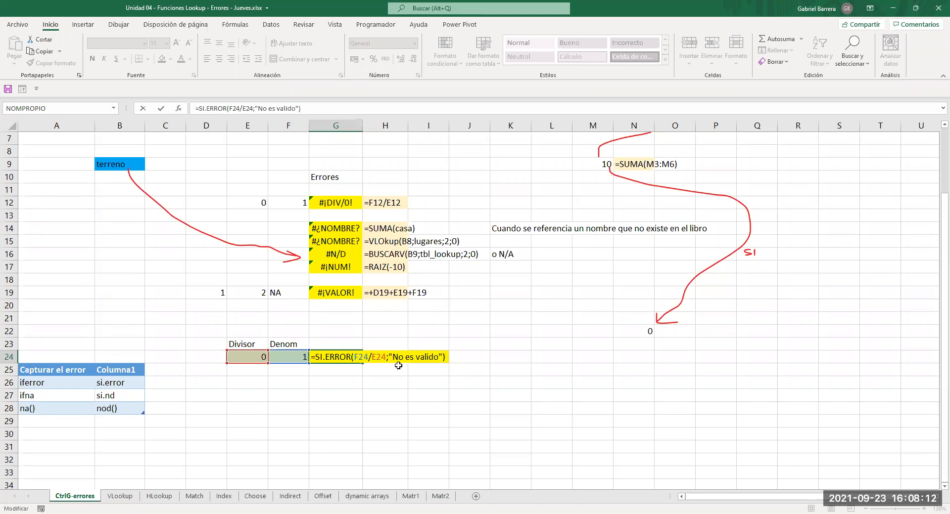
{"action": "key", "text": "Return"}
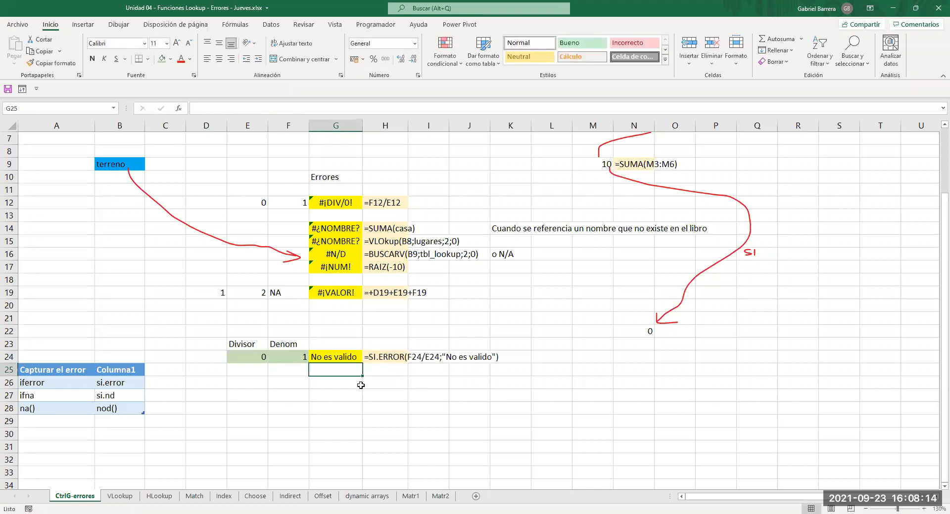
- Test the SI.ERROR division example with a divisor of 2 in E24 and with that cell emptied
{"action": "left_click", "coordinate": [232, 360]}
{"action": "type", "text": "2"}
{"action": "key", "text": "Return"}
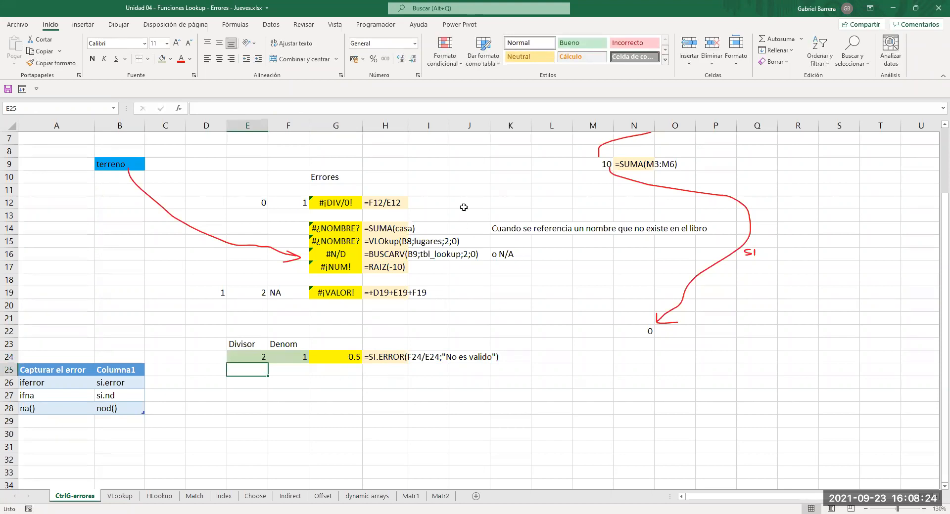
{"action": "left_click", "coordinate": [237, 359]}
{"action": "key", "text": "Delete"}
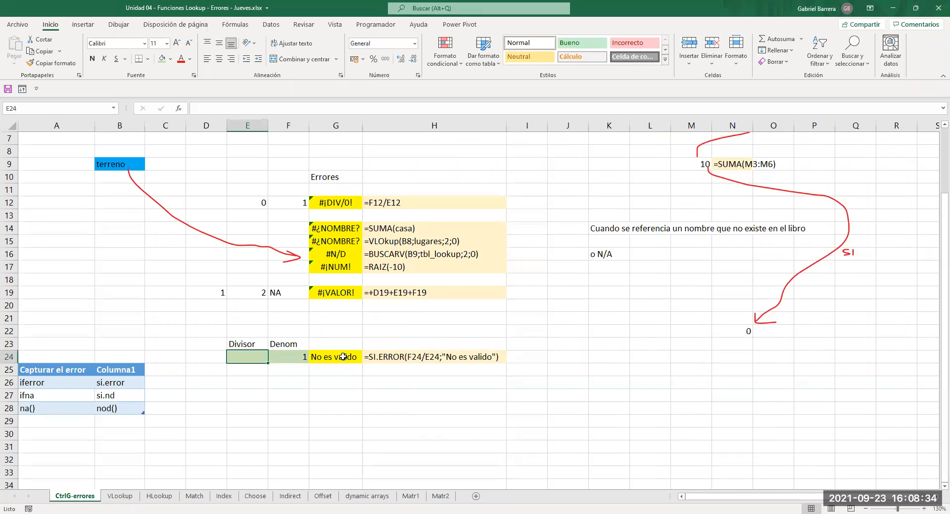
- Enter 2 as the divisor in E24 again, set it back to 0 and inspect the formula in G24
{"action": "type", "text": "2"}
{"action": "key", "text": "Return"}
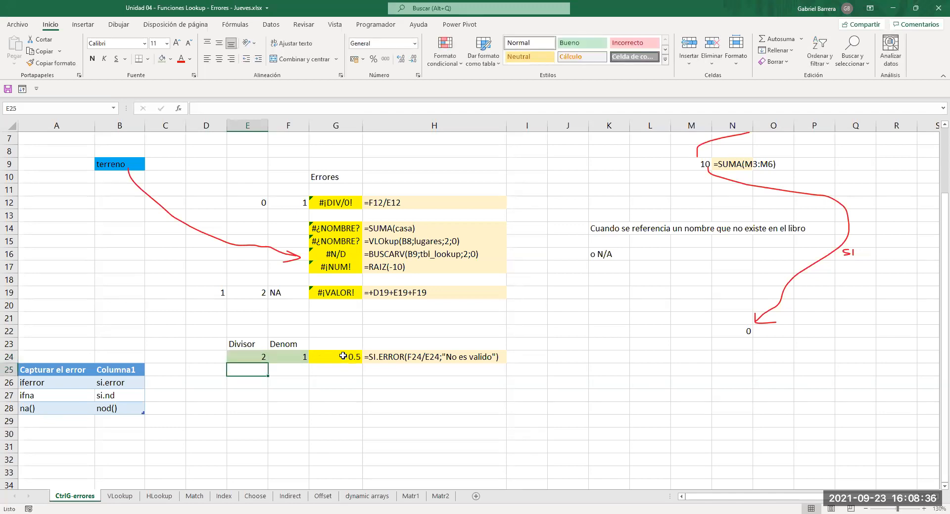
{"action": "left_click", "coordinate": [251, 359]}
{"action": "type", "text": "0"}
{"action": "key", "text": "shift+Return"}
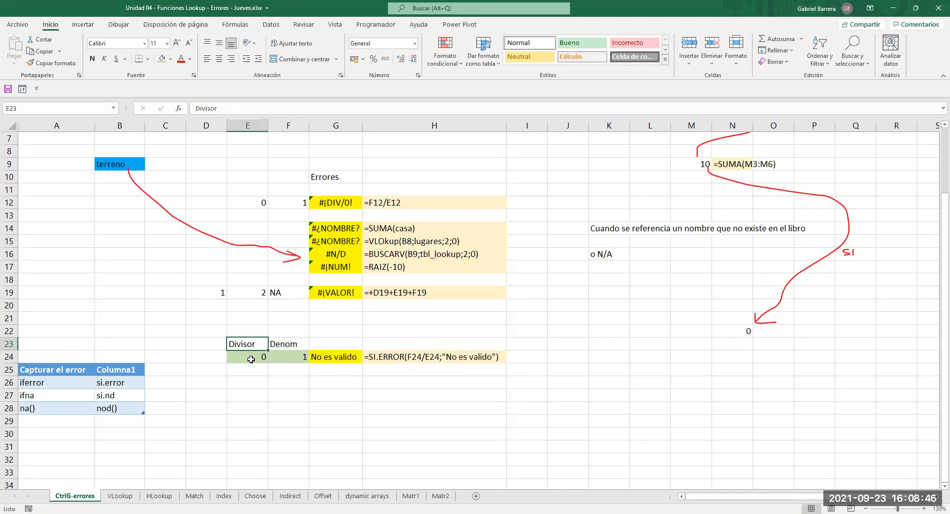
{"action": "left_click", "coordinate": [332, 355]}
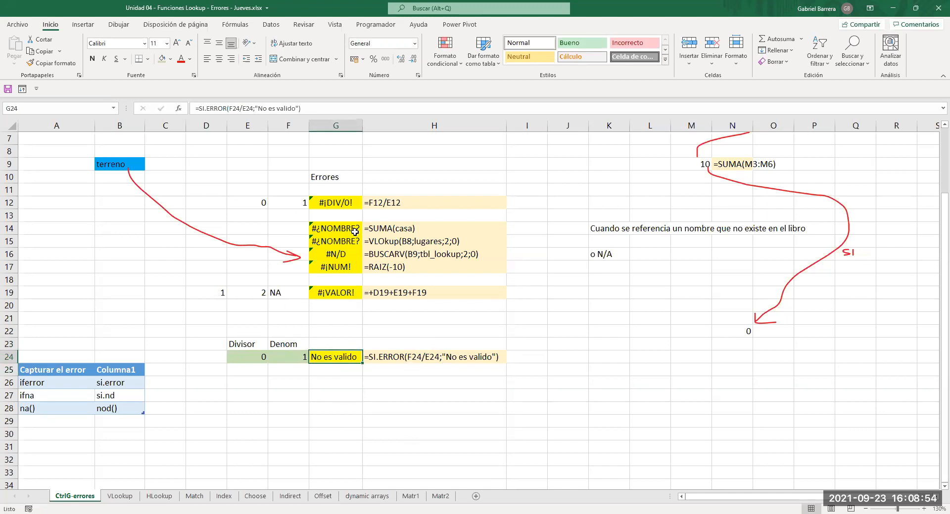
- Copy the SUMA(casa) error example in G14:H14 to row 25, starting at G25
{"action": "left_click_drag", "start_coordinate": [343, 228], "coordinate": [386, 228]}
{"action": "key", "text": "ctrl+c"}
{"action": "left_click", "coordinate": [349, 374]}
{"action": "key", "text": "ctrl+v"}
{"action": "left_click", "coordinate": [336, 396]}
- Wrap SUMA(casa) in G25 in SI.ERROR with "Suma incorrecta" as the error value, and autofit column G
{"action": "left_click", "coordinate": [343, 369]}
{"action": "key", "text": "F2"}
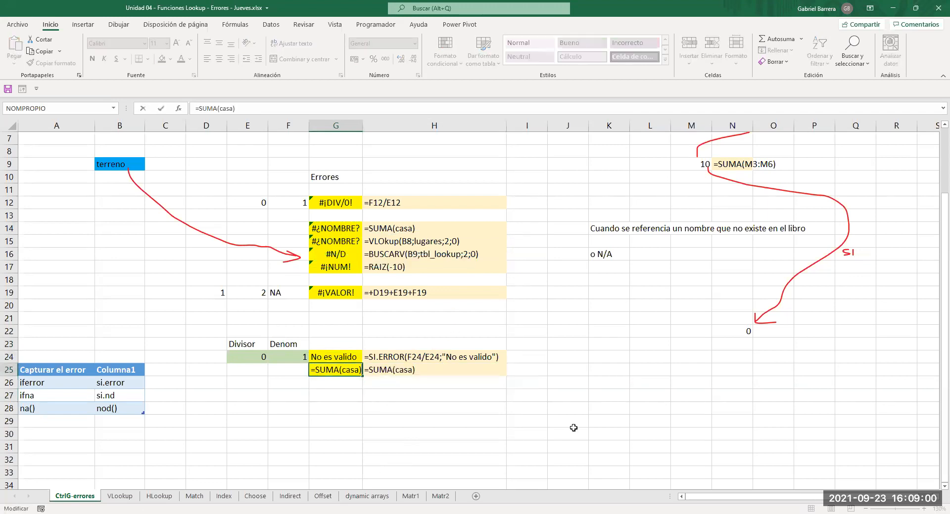
{"action": "key", "text": "Home"}
{"action": "key", "text": "Right"}
{"action": "type", "text": "SI.ERROR("}
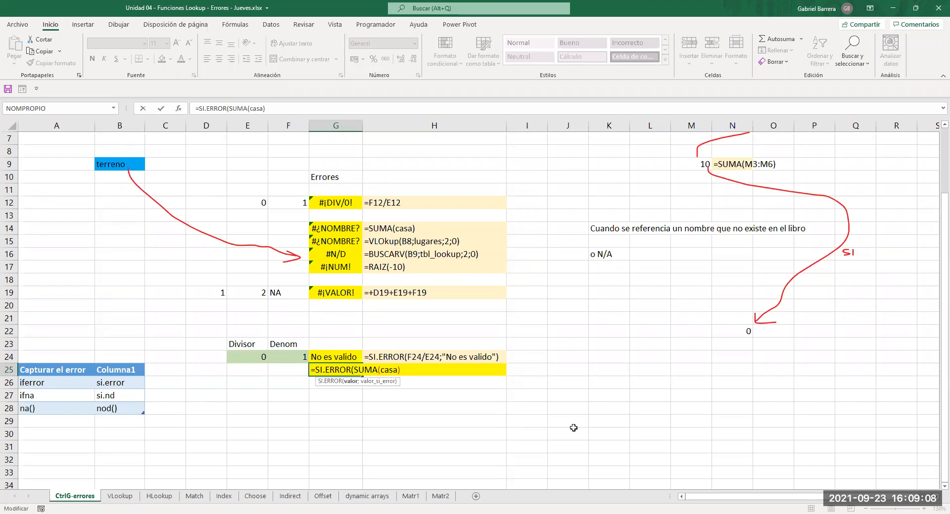
{"action": "type", "text": ";\"Suma "}
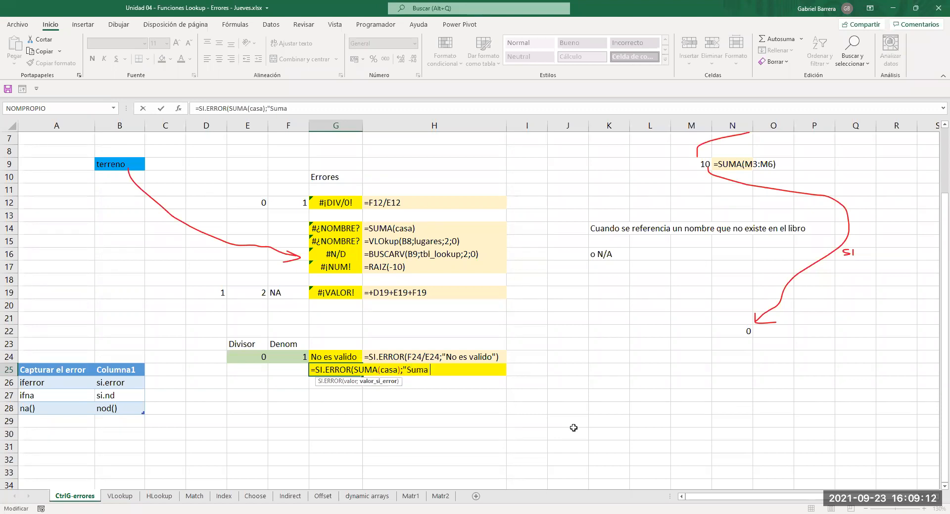
{"action": "type", "text": "incorrecta\""}
{"action": "key", "text": "Return"}
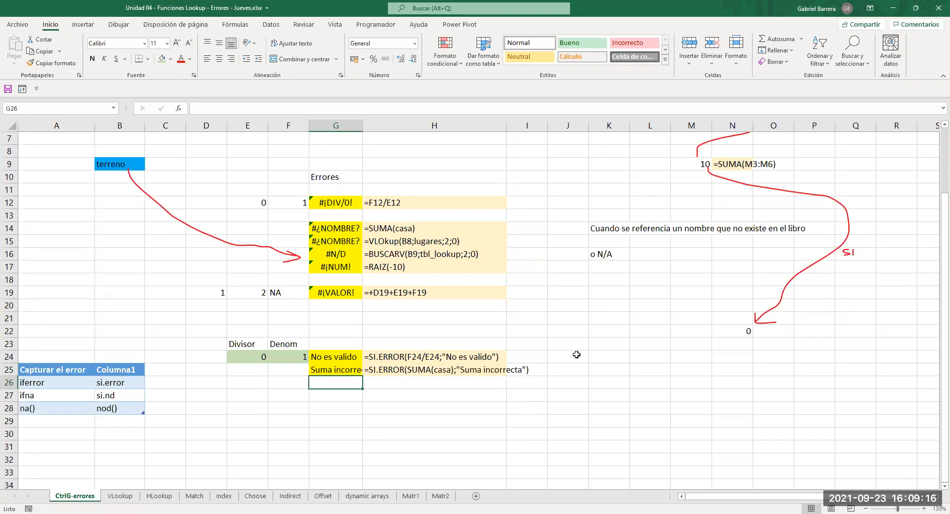
{"action": "double_click", "coordinate": [362, 127]}
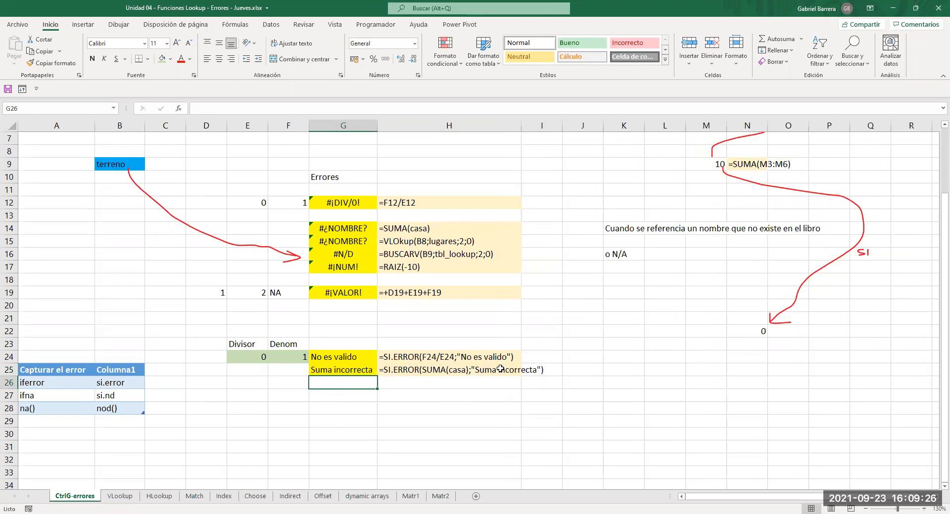
- Copy the SI.ERROR sum example in G25:H25 to row 26, starting at G26
{"action": "key", "text": "Up"}
{"action": "key", "text": "F2"}
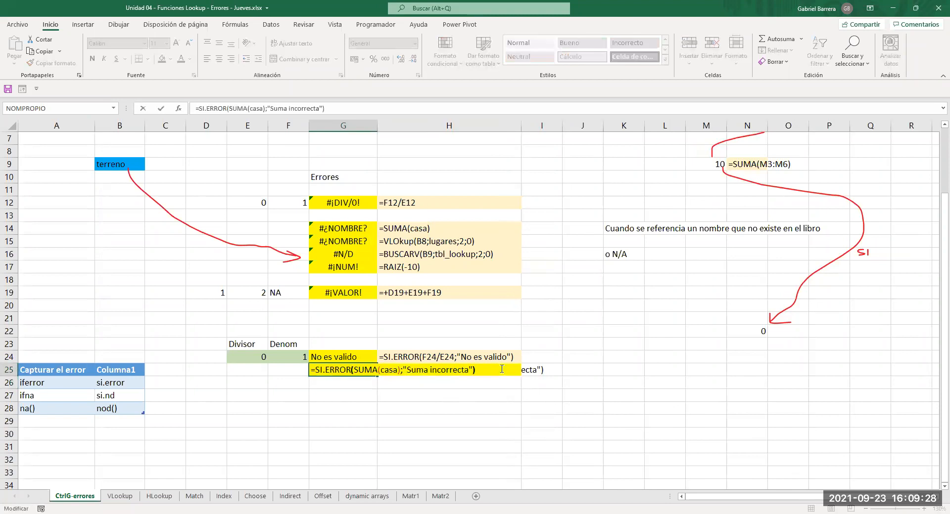
{"action": "key", "text": "Escape"}
{"action": "key", "text": "shift+Right"}
{"action": "key", "text": "ctrl+c"}
{"action": "key", "text": "Down"}
{"action": "key", "text": "Left"}
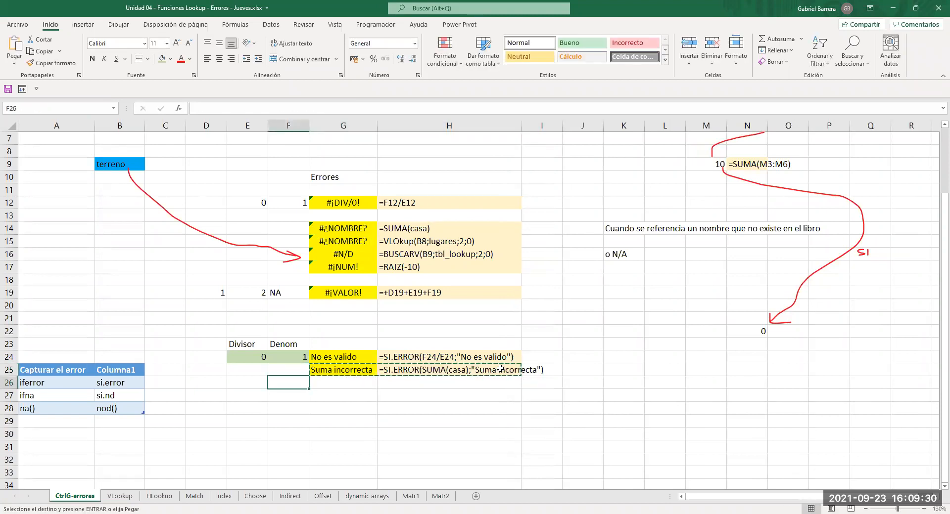
{"action": "key", "text": "Right"}
{"action": "key", "text": "ctrl+v"}
{"action": "key", "text": "Escape"}
- Replace the error text in the G26 formula with SUMA(M3:M6), giving =SI.ERROR(SUMA(casa);SUMA(M3:M6))
{"action": "key", "text": "F2"}
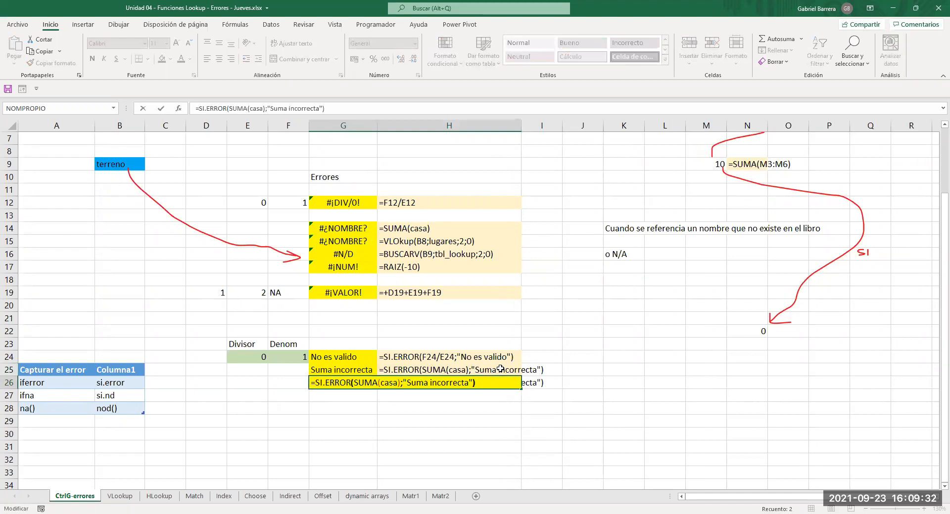
{"action": "key", "text": "Left"}
{"action": "key", "text": "shift+Left"}
{"action": "key", "text": "shift+Left"}
{"action": "key", "text": "shift+Left"}
{"action": "key", "text": "shift+Left"}
{"action": "key", "text": "shift+Left"}
{"action": "key", "text": "shift+Left"}
{"action": "key", "text": "shift+Left"}
{"action": "key", "text": "shift+Left"}
{"action": "key", "text": "shift+Left"}
{"action": "key", "text": "shift+Left"}
{"action": "key", "text": "shift+Left"}
{"action": "key", "text": "shift+Left"}
{"action": "key", "text": "shift+Left"}
{"action": "key", "text": "shift+Left"}
{"action": "key", "text": "shift+Left"}
{"action": "key", "text": "shift+Left"}
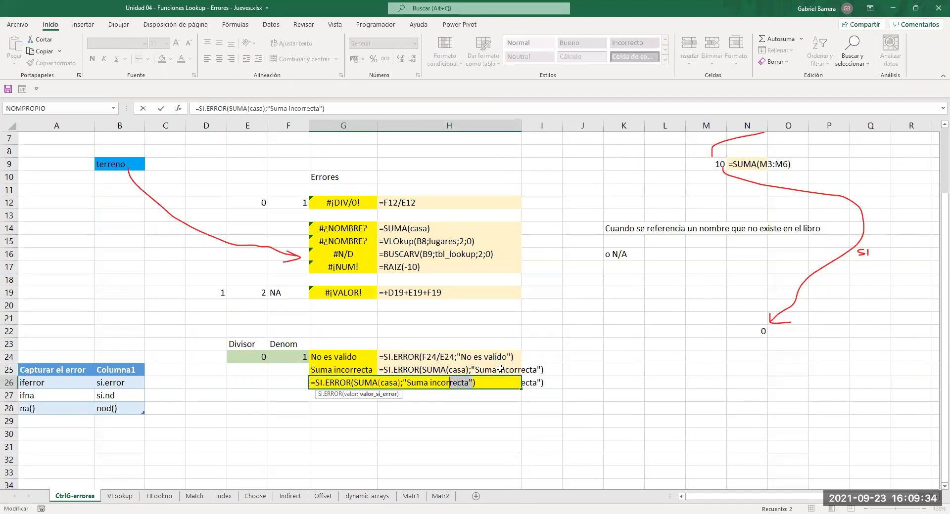
{"action": "key", "text": "shift+Left"}
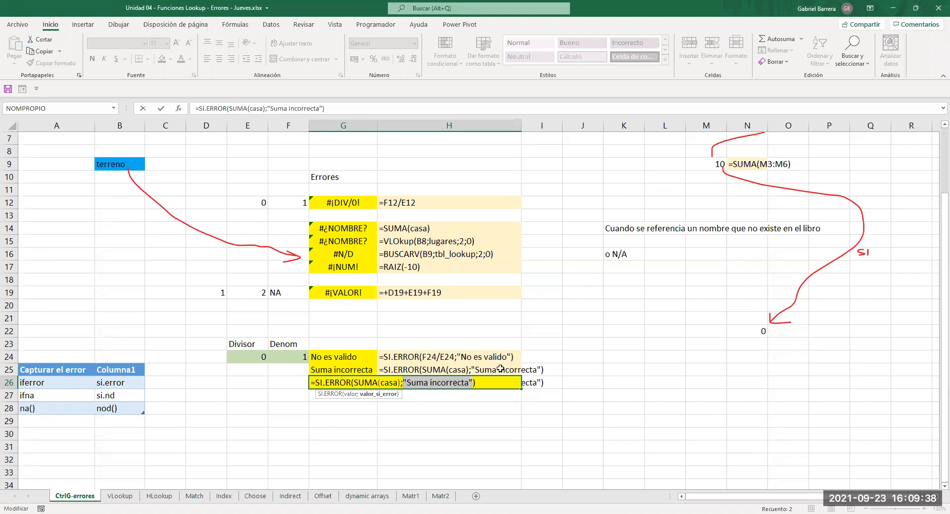
{"action": "type", "text": "suma("}
{"action": "scroll", "coordinate": [717, 173], "scroll_direction": "up", "scroll_amount": 3}
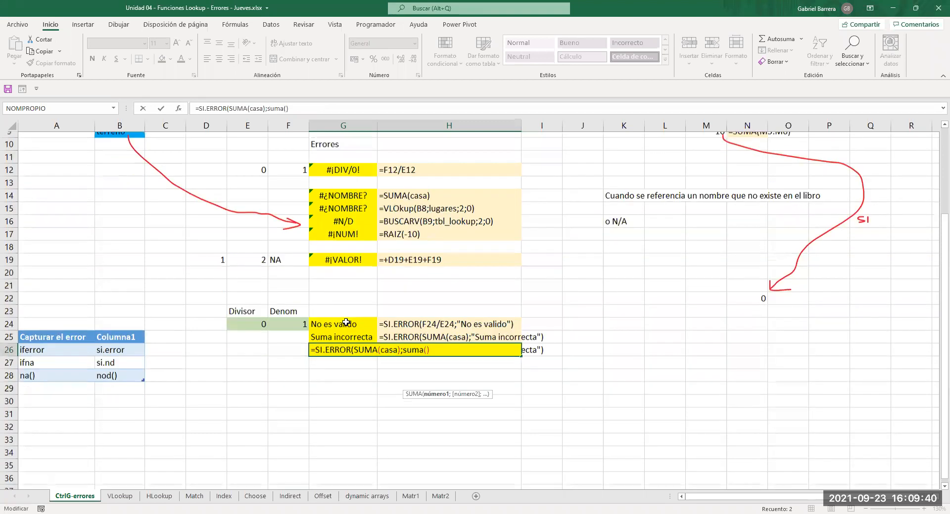
{"action": "left_click", "coordinate": [699, 165]}
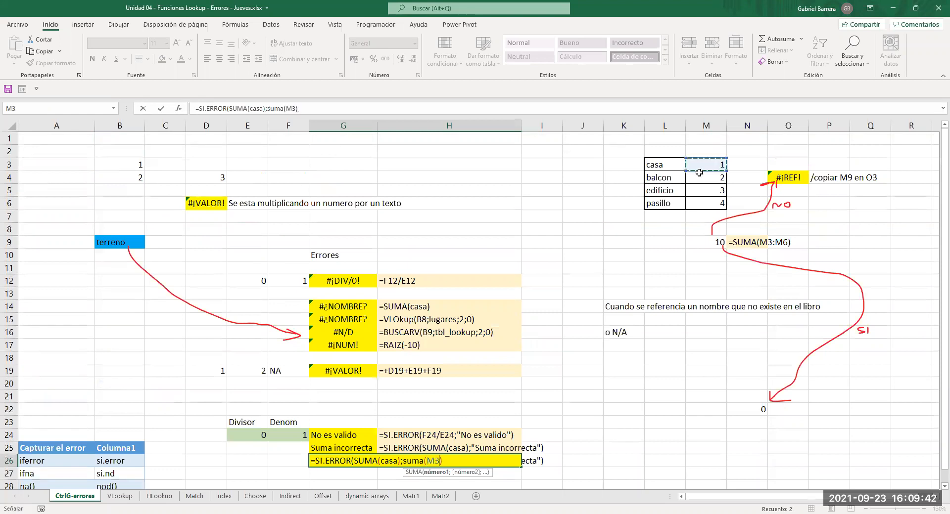
{"action": "left_click_drag", "start_coordinate": [699, 173], "coordinate": [699, 200]}
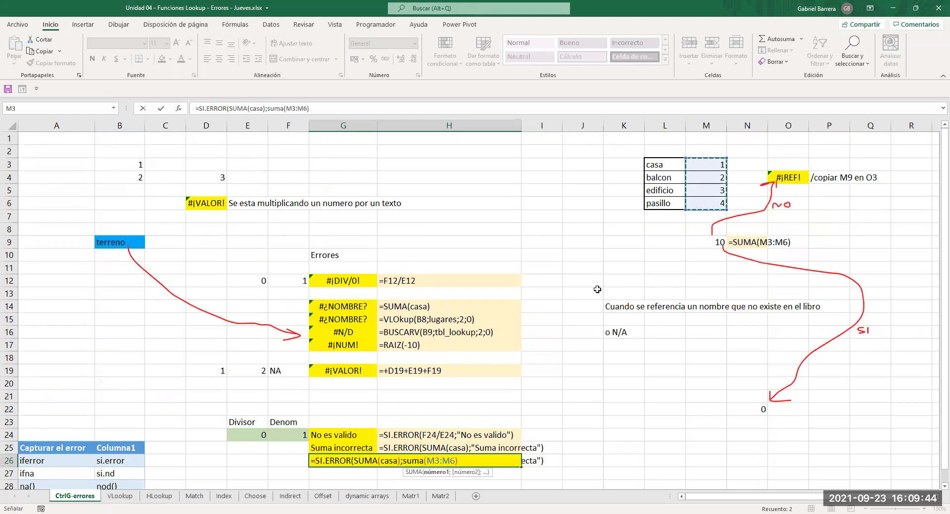
{"action": "key", "text": "Return"}
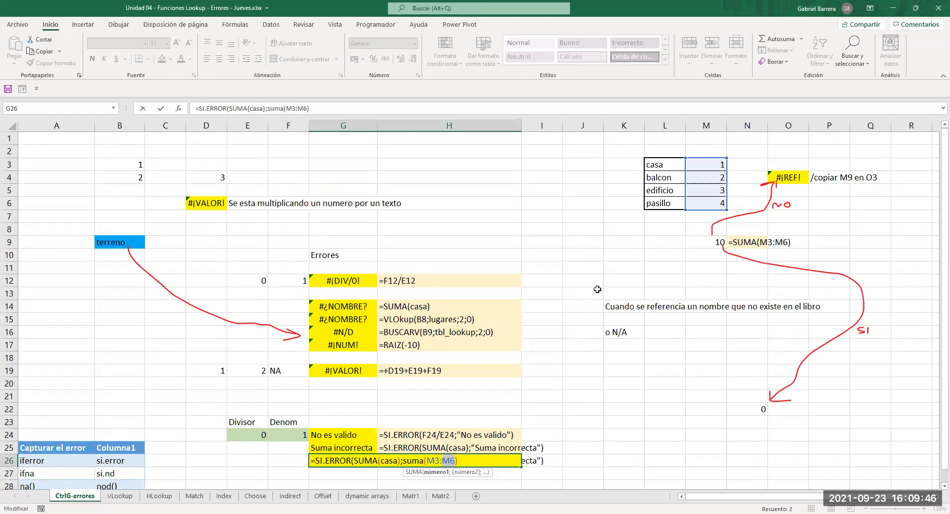
{"action": "key", "text": "End"}
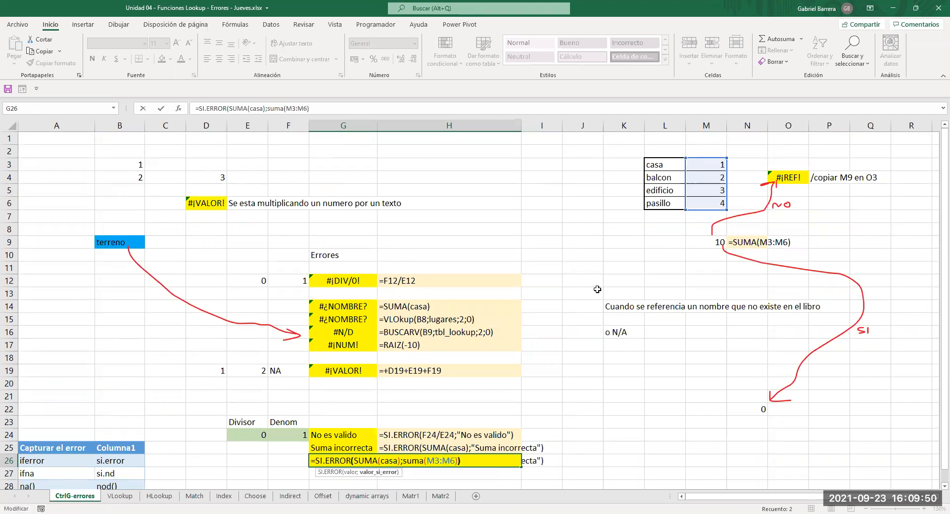
{"action": "key", "text": "Return"}
- Autofit column H to the formula texts beside the SI.ERROR examples
{"action": "key", "text": "Right"}
{"action": "scroll", "coordinate": [481, 340], "scroll_direction": "down", "scroll_amount": 2}
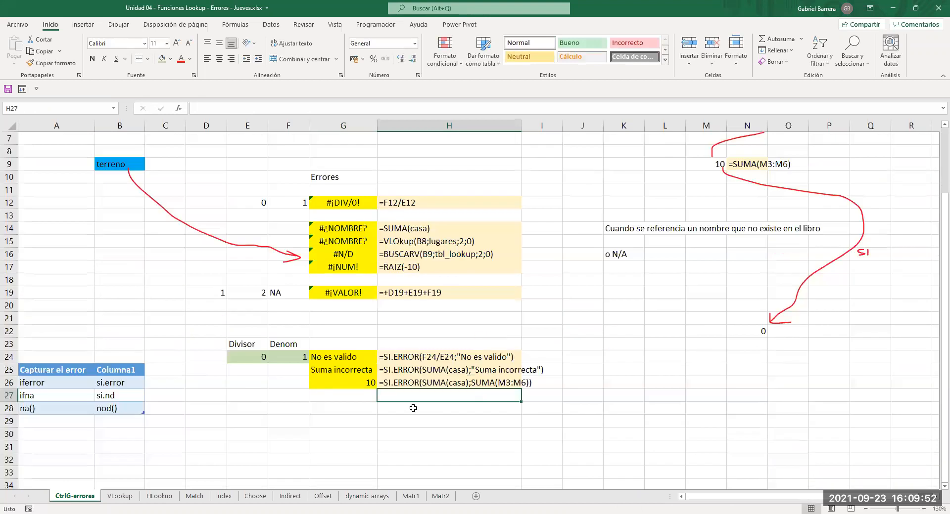
{"action": "left_click", "coordinate": [348, 384]}
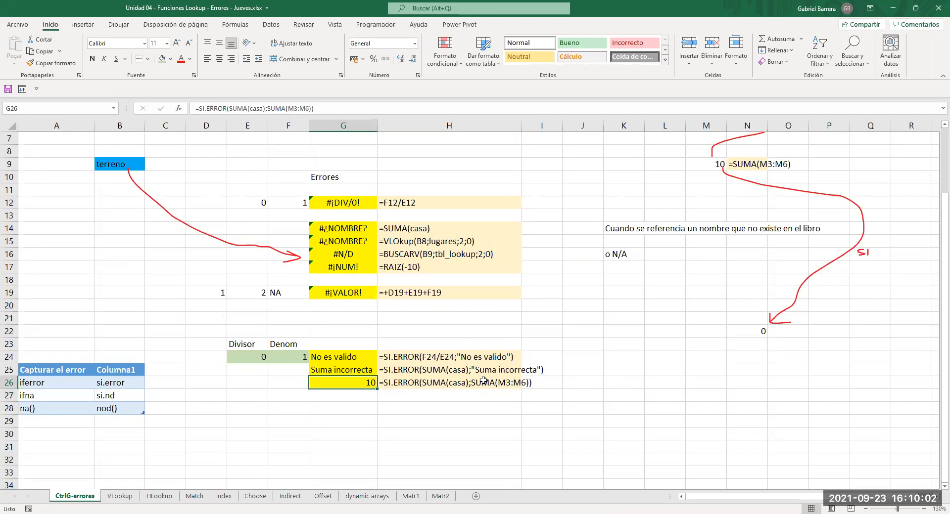
{"action": "left_click", "coordinate": [520, 132]}
{"action": "double_click", "coordinate": [520, 126]}
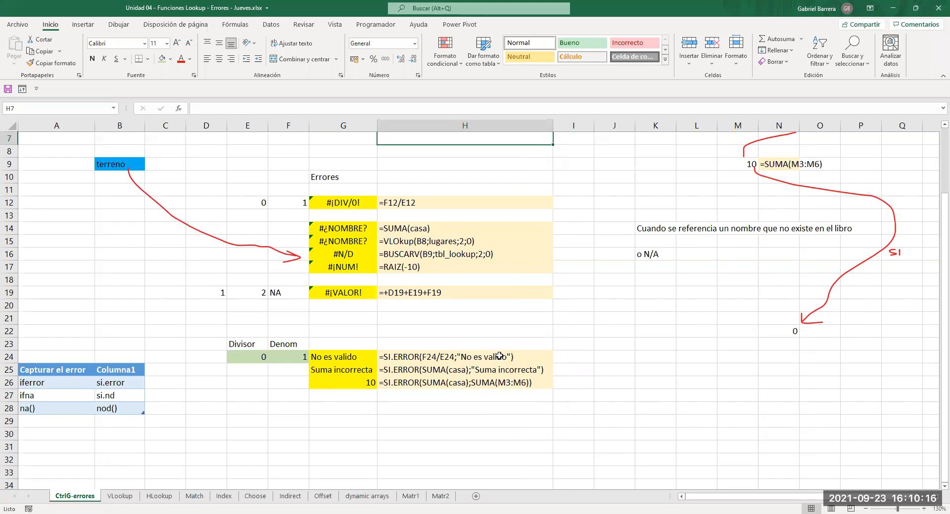
{"action": "scroll", "coordinate": [499, 356], "scroll_direction": "down", "scroll_amount": 1}
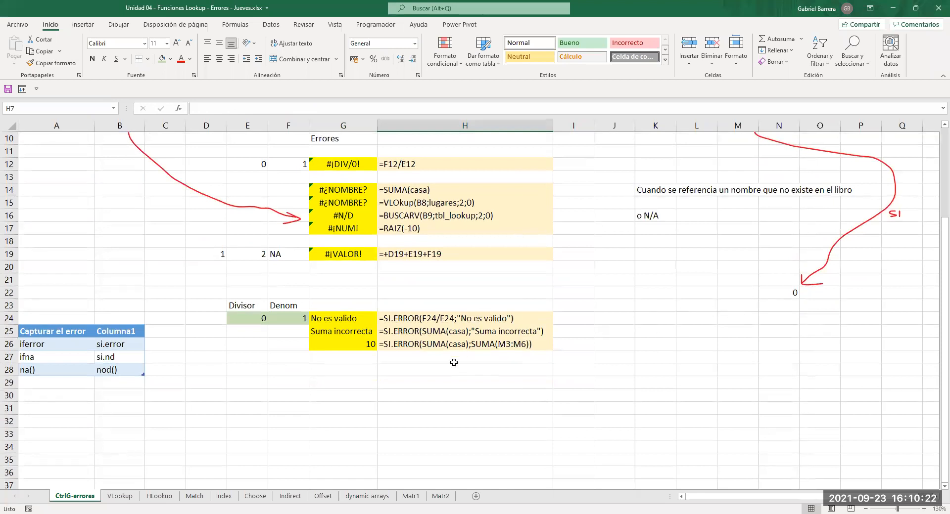
{"action": "scroll", "coordinate": [332, 373], "scroll_direction": "up", "scroll_amount": 1}
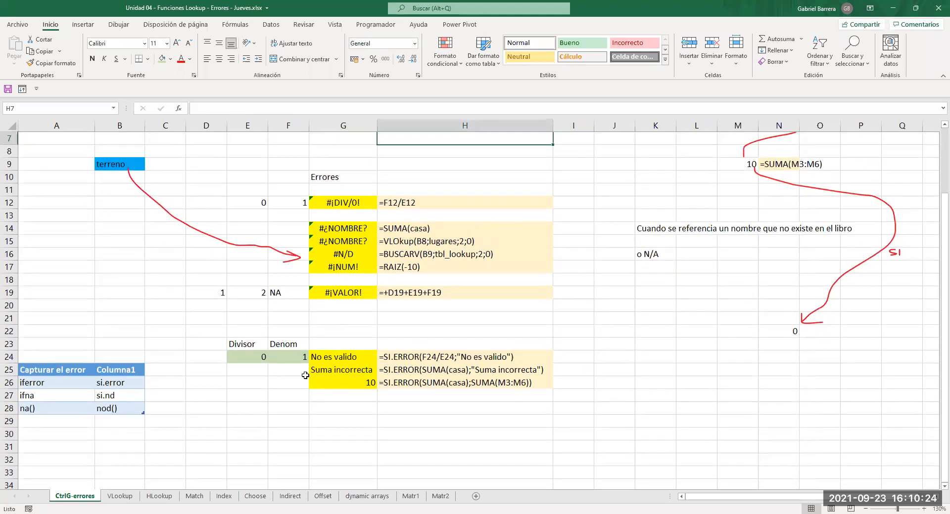
{"action": "left_click_drag", "start_coordinate": [342, 363], "coordinate": [343, 397]}
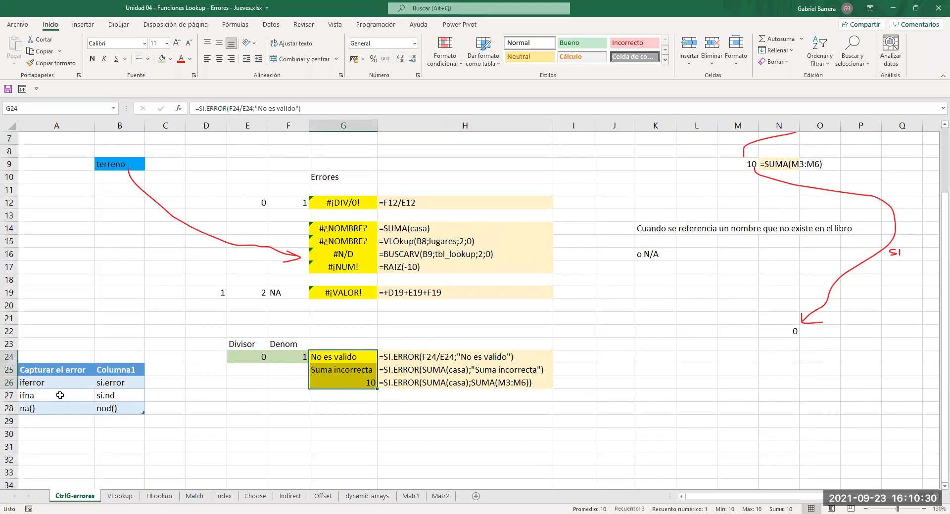
{"action": "left_click_drag", "start_coordinate": [110, 397], "coordinate": [111, 408]}
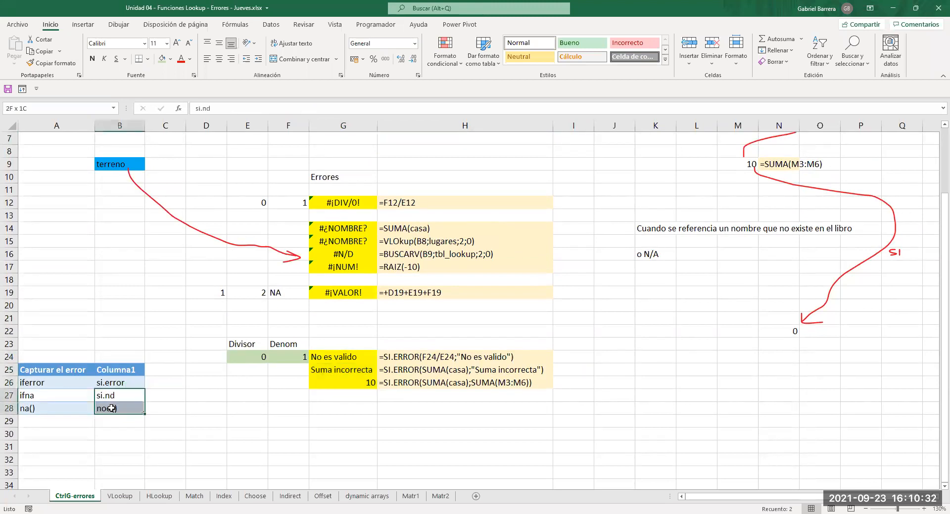
{"action": "left_click", "coordinate": [113, 393]}
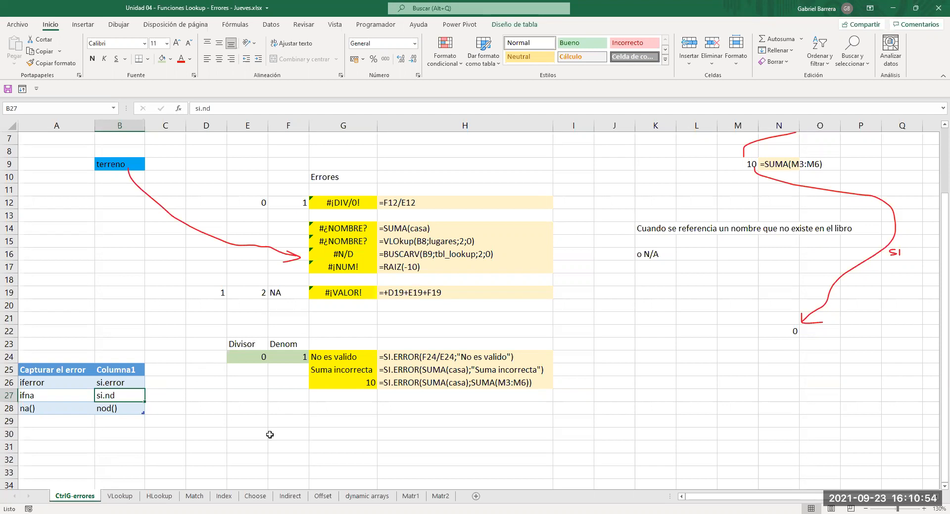
- Copy the BUSCARV #N/D example in G16:H16 to row 28, starting at G28
{"action": "left_click", "coordinate": [347, 254]}
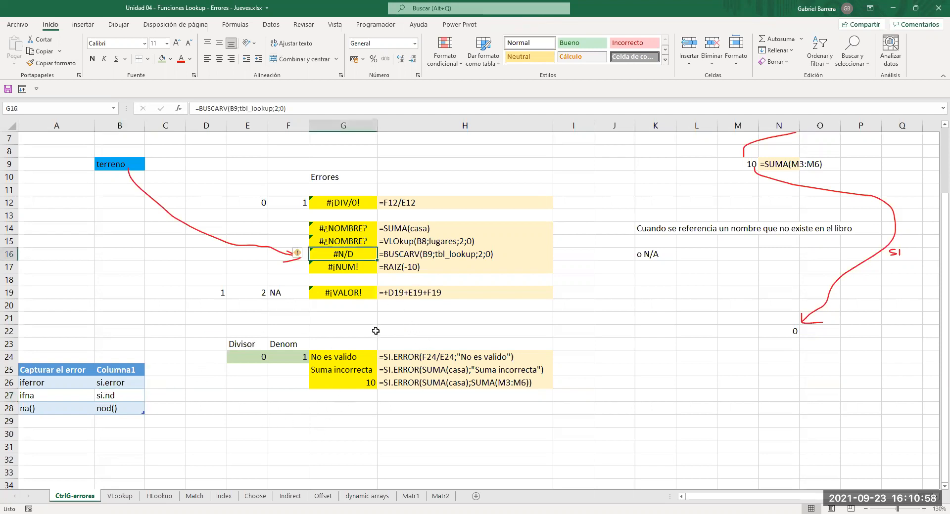
{"action": "left_click", "coordinate": [461, 255], "text": "shift"}
{"action": "key", "text": "ctrl+c"}
{"action": "left_click", "coordinate": [370, 408]}
{"action": "key", "text": "ctrl+v"}
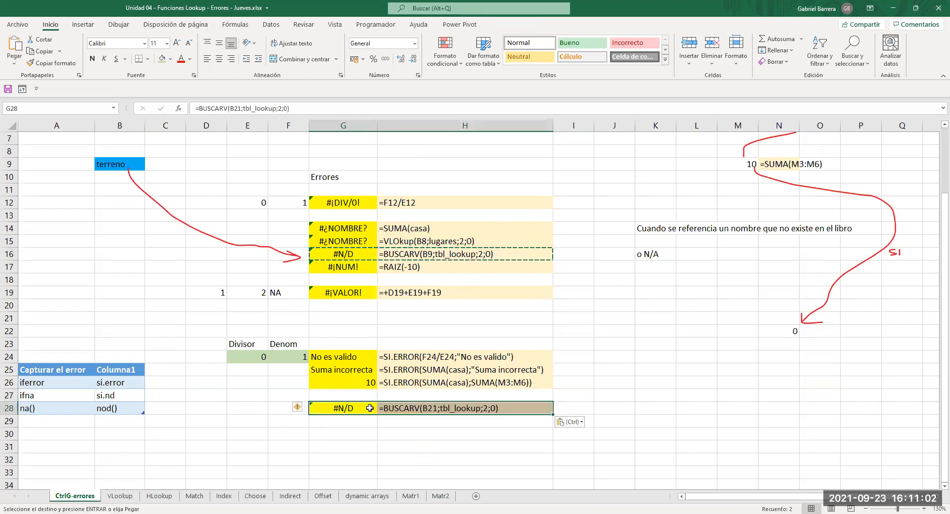
- Repoint the lookup value of the copied BUSCARV formula in G28 to cell B9
{"action": "double_click", "coordinate": [369, 408]}
{"action": "left_click_drag", "start_coordinate": [116, 315], "coordinate": [110, 161]}
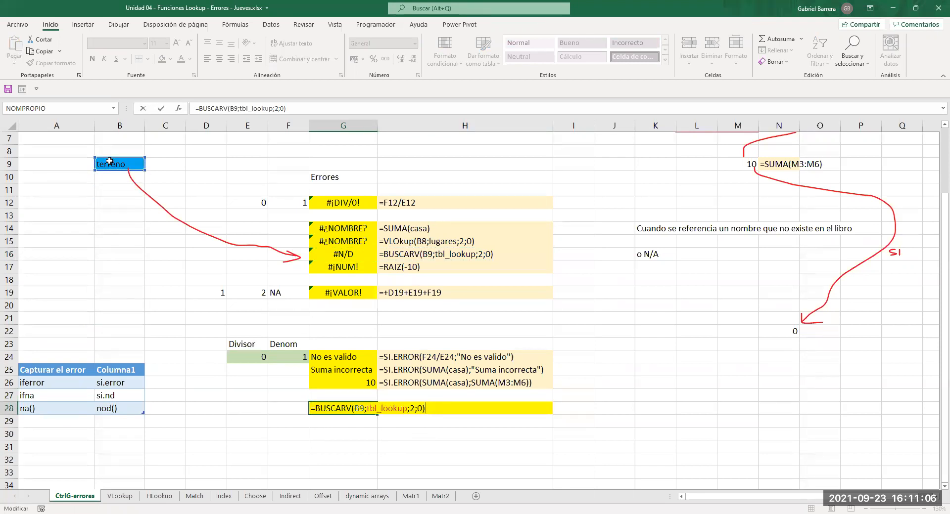
{"action": "key", "text": "Return"}
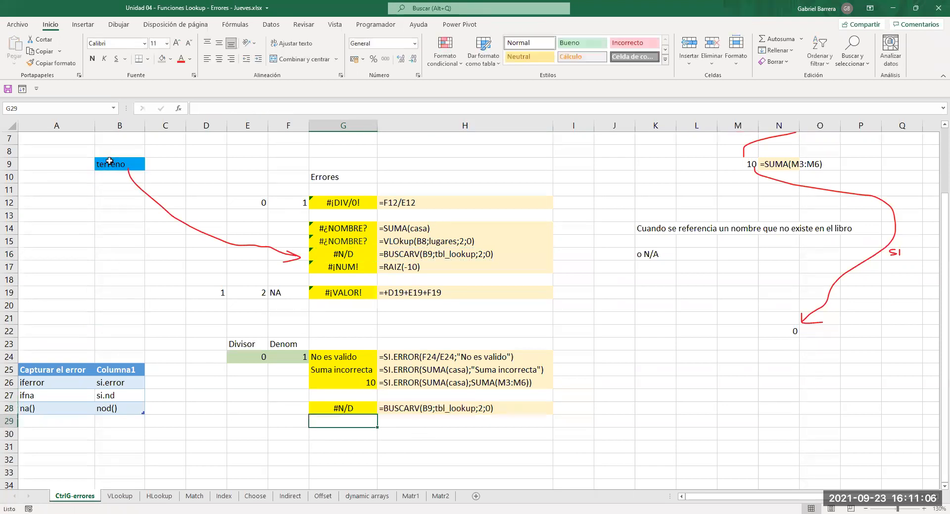
- Wrap the G28 lookup in SI.ERROR with the error text "No lo encontré", giving =SI.ERROR(BUSCARV(B9;tbl_lookup;2;0);"No lo encontré")
{"action": "left_click", "coordinate": [343, 410]}
{"action": "key", "text": "F2"}
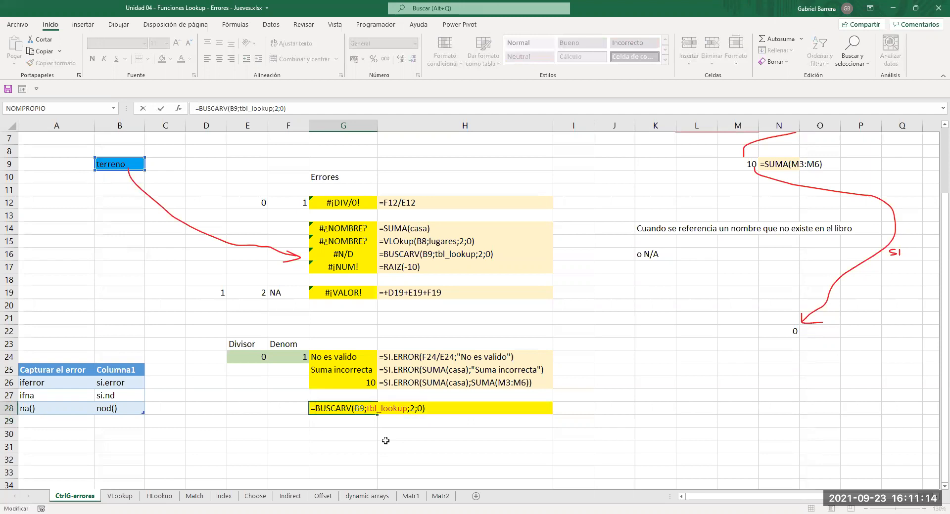
{"action": "type", "text": "SI.ERROR(BUSCARV(B9"}
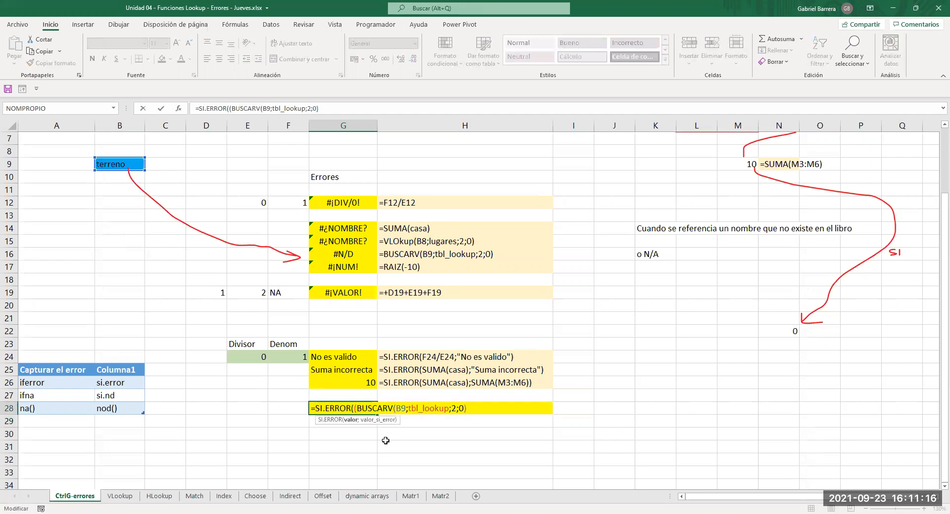
{"action": "type", "text": ";tbl_lookup;2;0);\"N"}
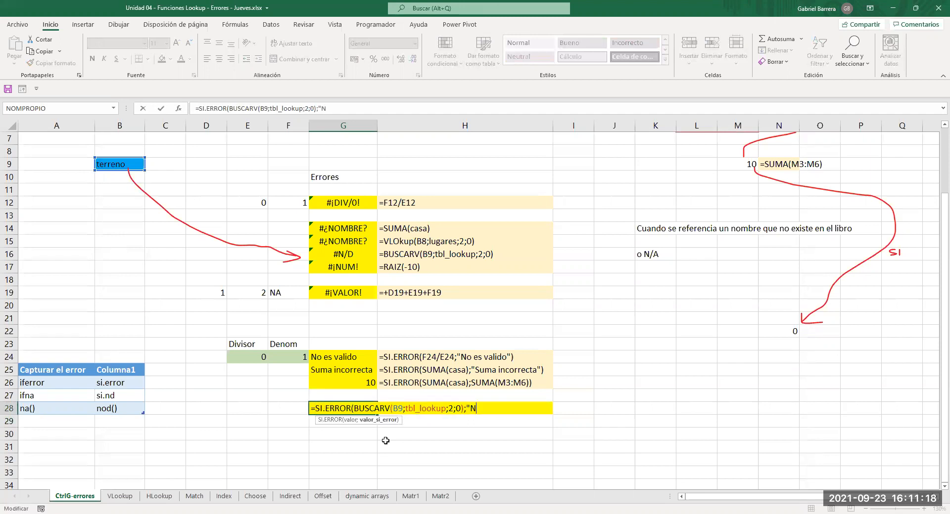
{"action": "type", "text": "o lo encontré\"="}
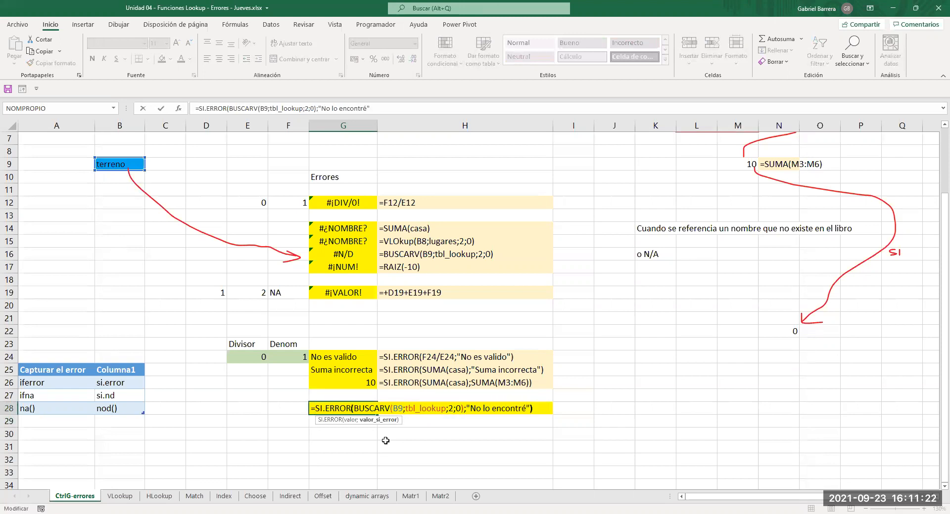
{"action": "key", "text": "Return"}
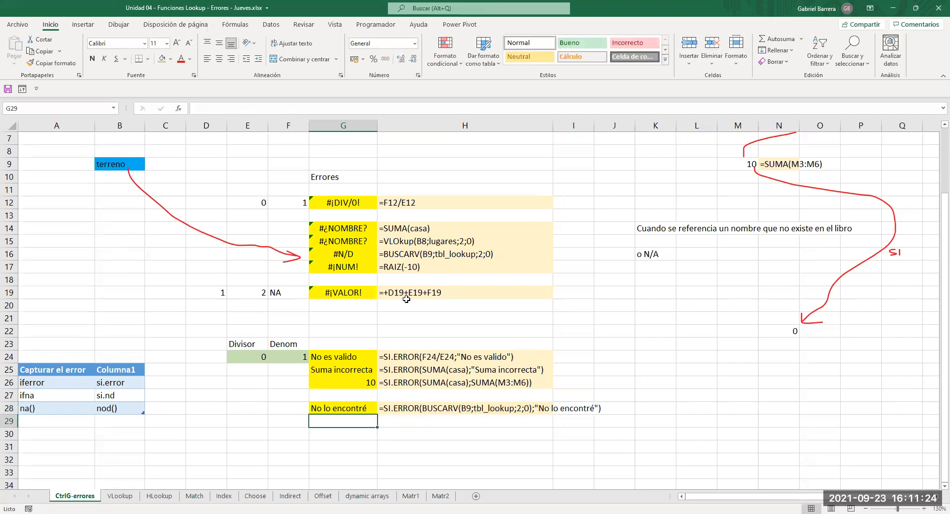
- Try casa as the lookup value in B9 and undo that change
{"action": "left_click", "coordinate": [128, 165]}
{"action": "type", "text": "casa"}
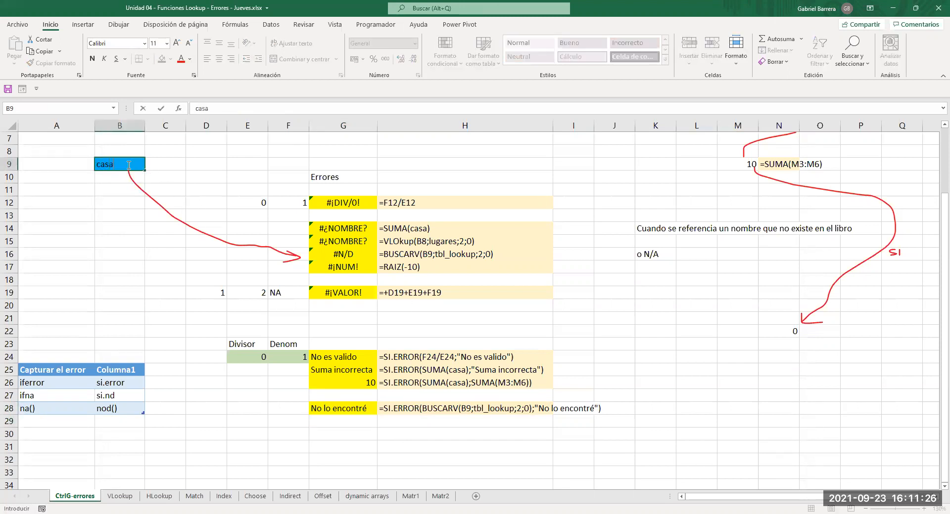
{"action": "key", "text": "Return"}
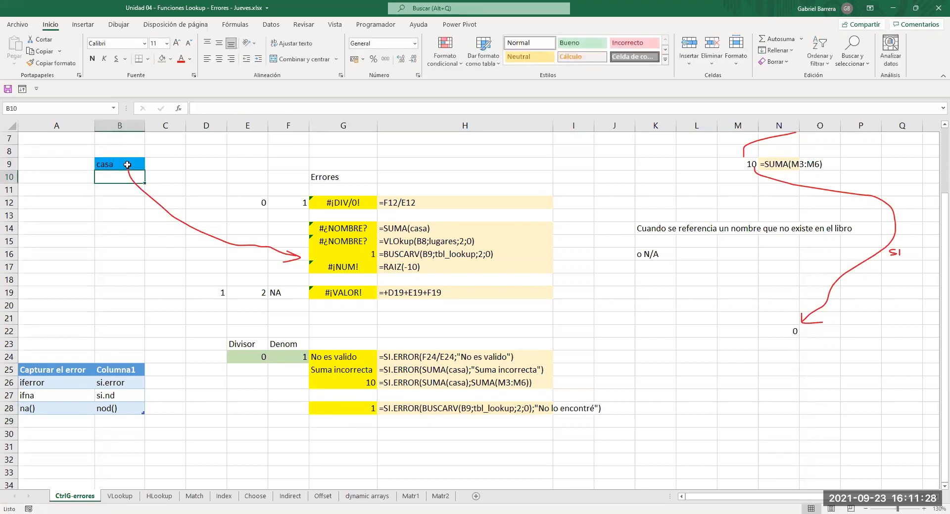
{"action": "key", "text": "ctrl+z"}
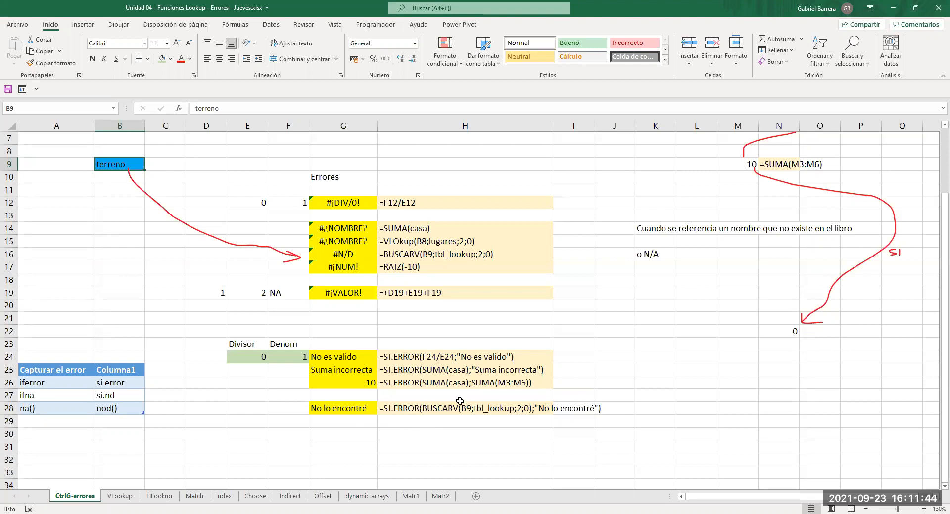
- Replace SI.ERROR with SI.ND in the G28 formula, giving =SI.ND(BUSCARV(B9;tbl_lookup;2;0);"No lo encontré")
{"action": "double_click", "coordinate": [354, 408]}
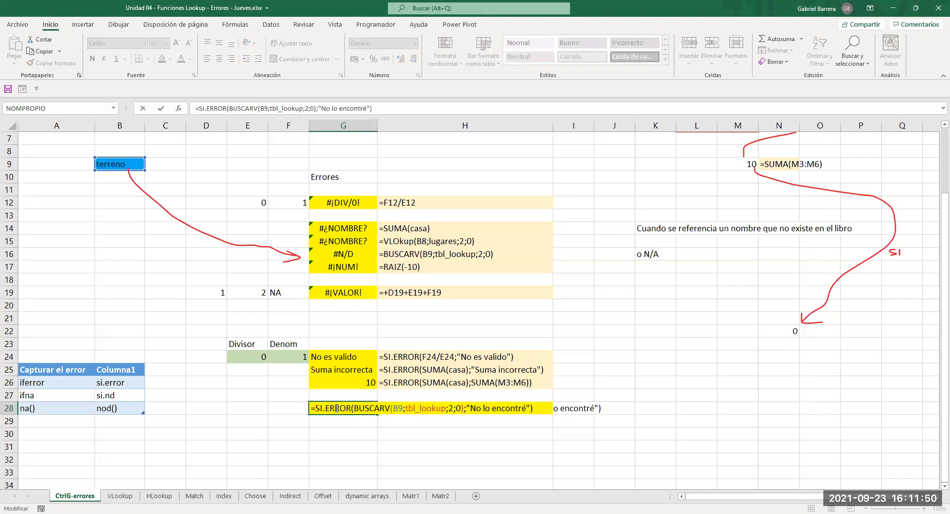
{"action": "key", "text": "ctrl+shift+Right"}
{"action": "key", "text": "Right"}
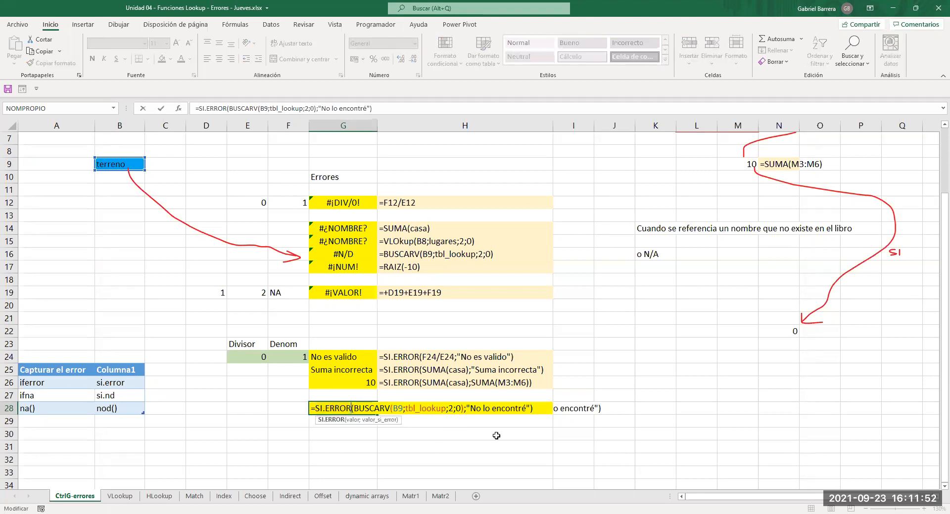
{"action": "key", "text": "BackSpace"}
{"action": "key", "text": "BackSpace"}
{"action": "key", "text": "BackSpace"}
{"action": "key", "text": "BackSpace"}
{"action": "key", "text": "BackSpace"}
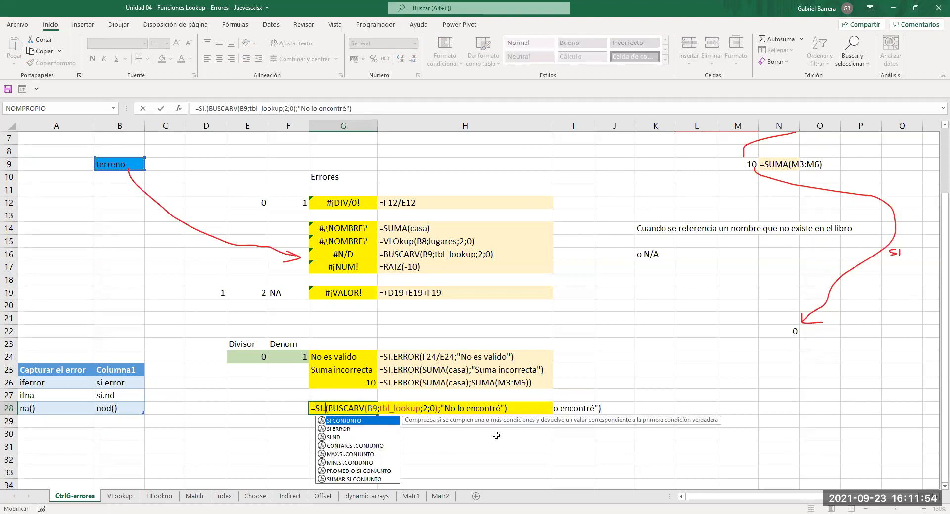
{"action": "type", "text": "nd"}
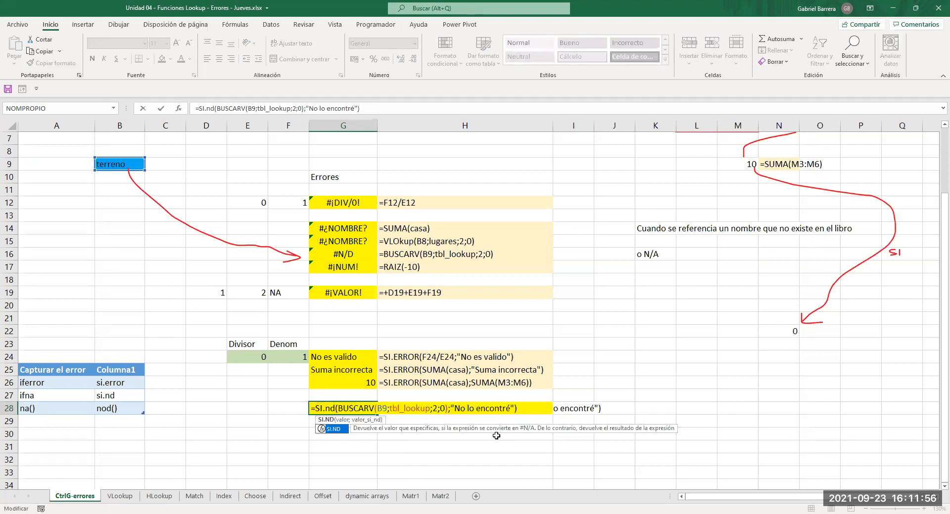
{"action": "key", "text": "Return"}
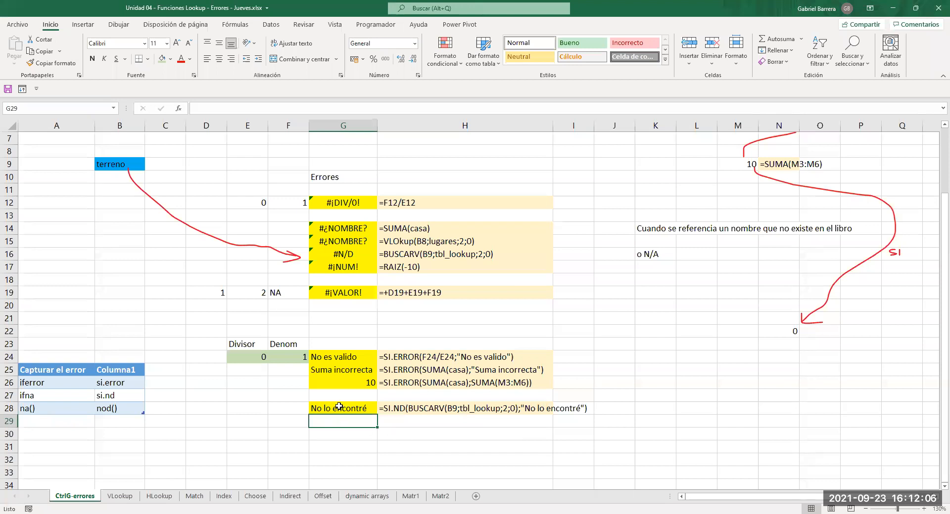
- Change the lookup value in the G28 SI.ND formula to B9*2 to test a different error type
{"action": "left_click", "coordinate": [339, 407]}
{"action": "key", "text": "F2"}
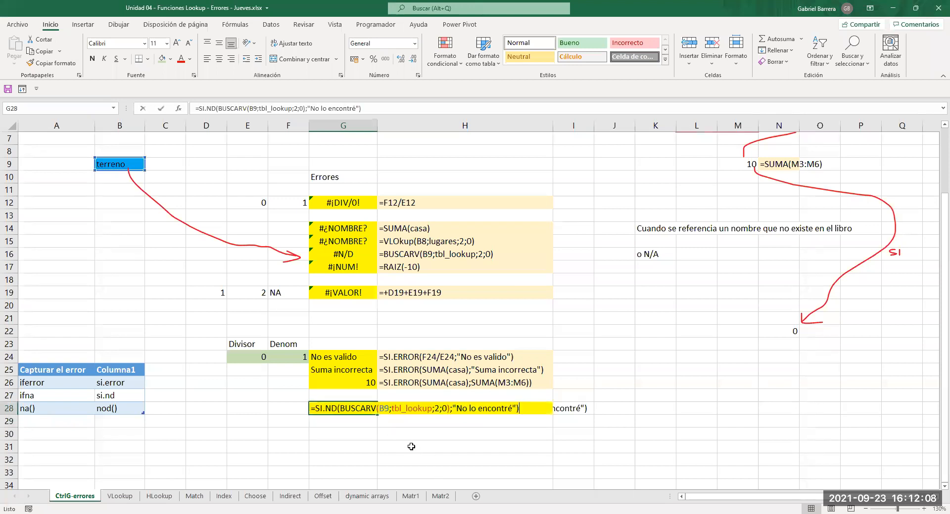
{"action": "left_click", "coordinate": [385, 410]}
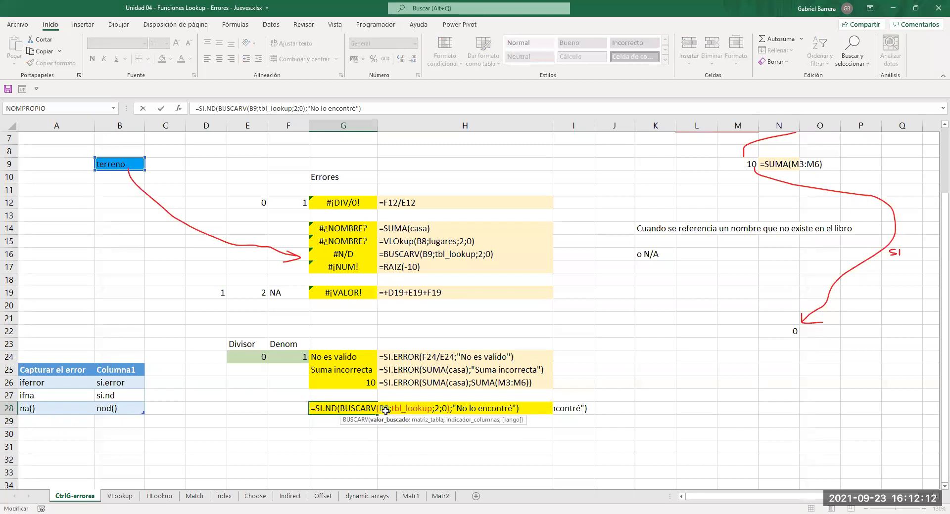
{"action": "type", "text": "*2"}
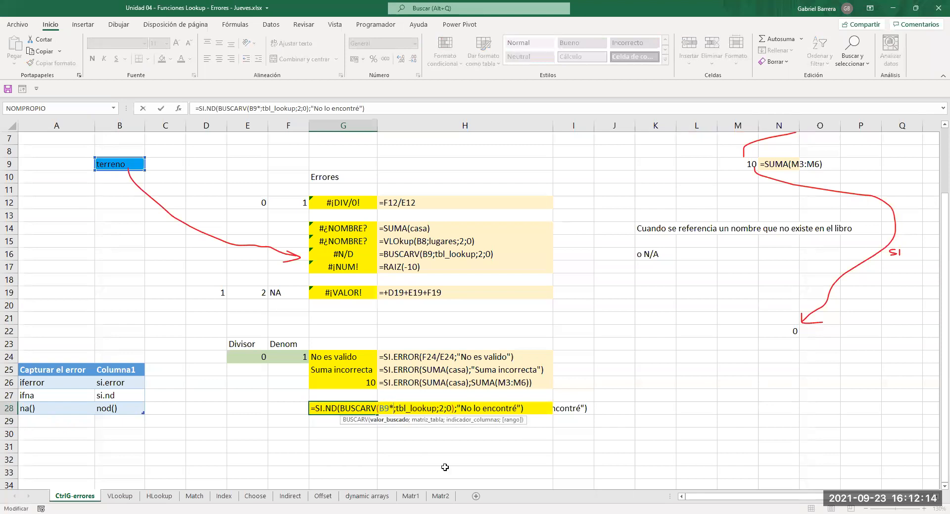
{"action": "key", "text": "Return"}
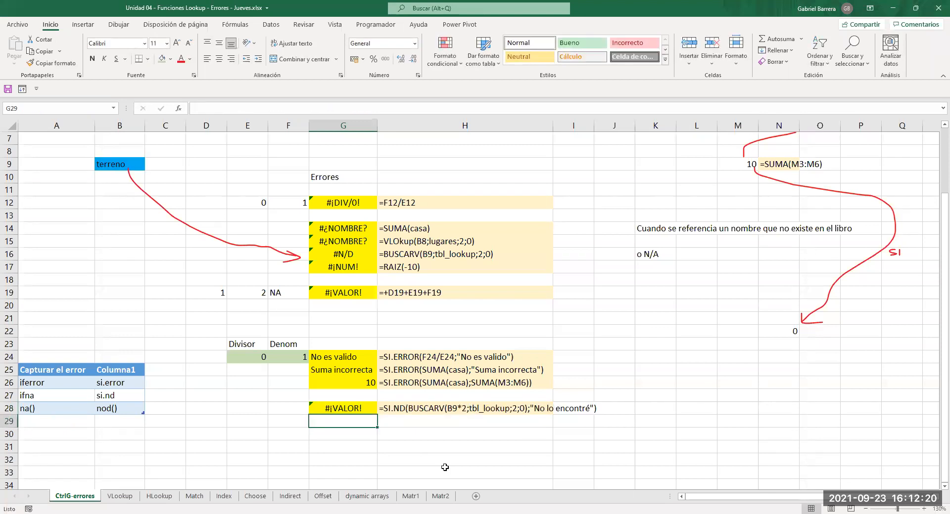
{"action": "key", "text": "Up"}
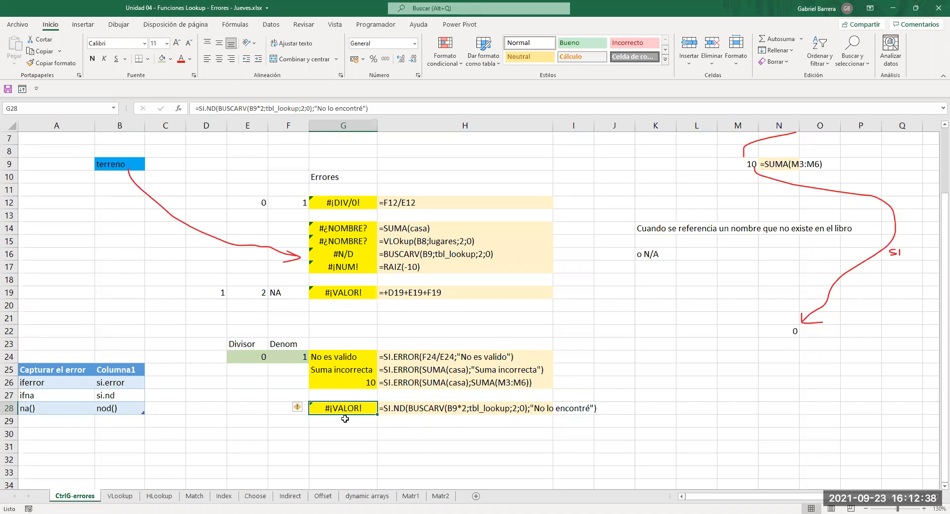
- Swap SI.ND for SI.ERROR in the G28 formula, keeping B9*2 as the lookup value
{"action": "double_click", "coordinate": [354, 405]}
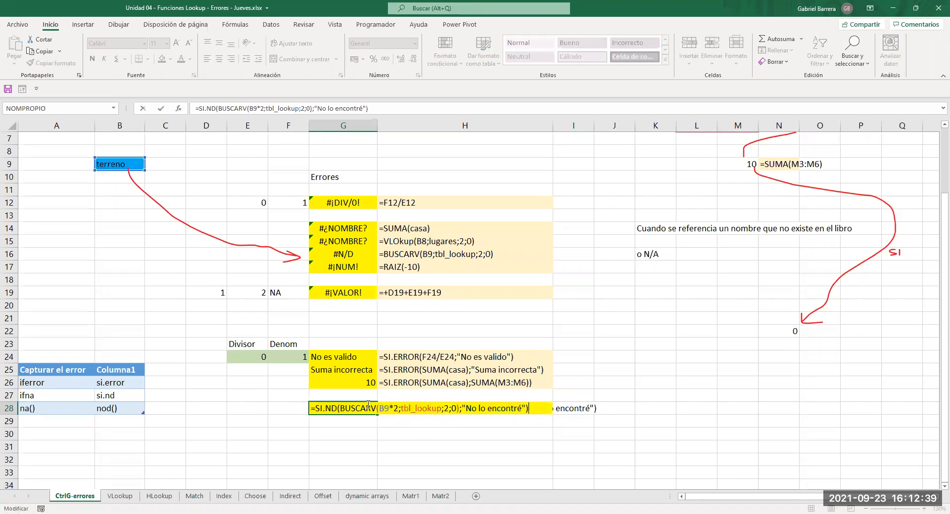
{"action": "left_click", "coordinate": [326, 409]}
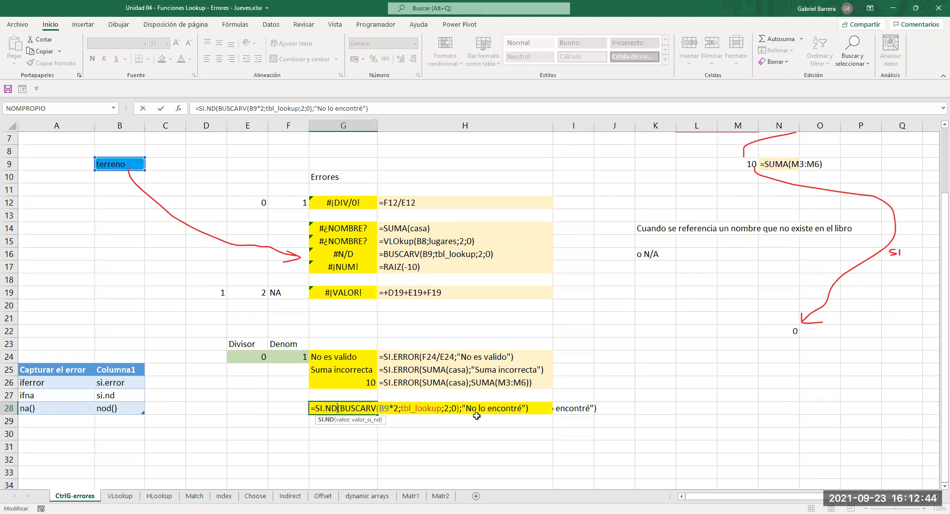
{"action": "key", "text": "Return"}
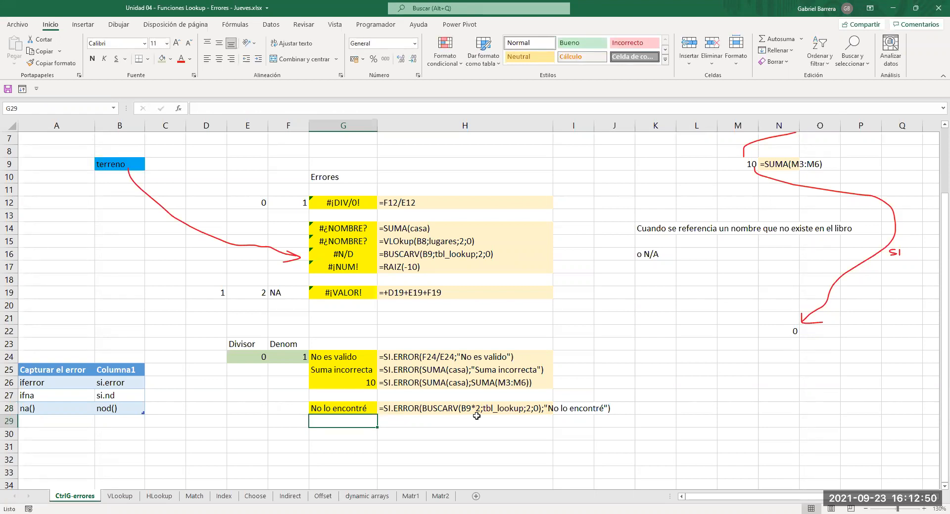
- Switch the G28 formula's error function back to SI.ND, giving =SI.ND(BUSCARV(B9*2;tbl_lookup;2;0);"No lo encontré")
{"action": "left_click", "coordinate": [350, 409]}
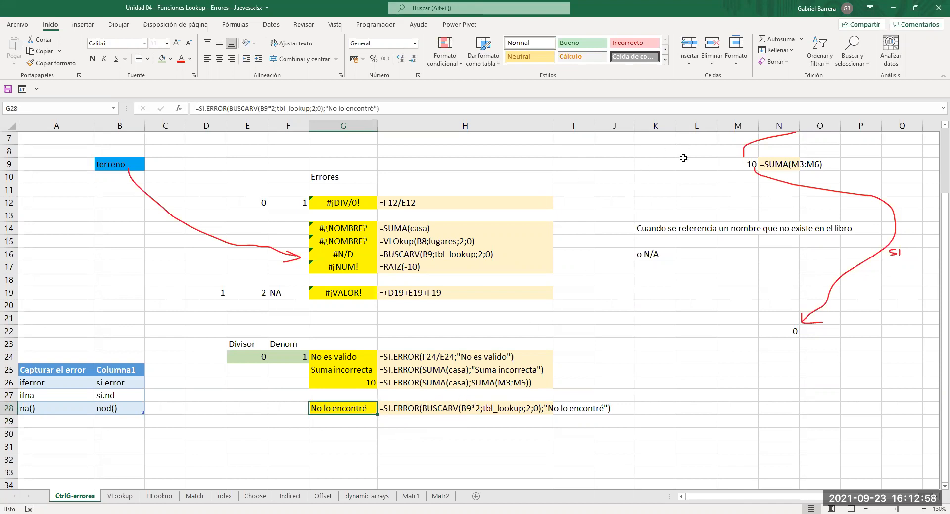
{"action": "double_click", "coordinate": [334, 408]}
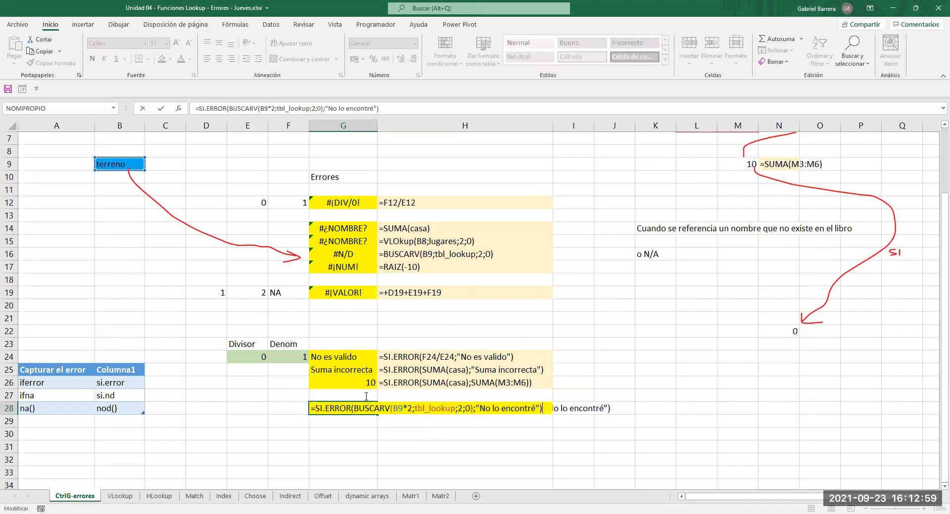
{"action": "double_click", "coordinate": [334, 408]}
{"action": "key", "text": "Right"}
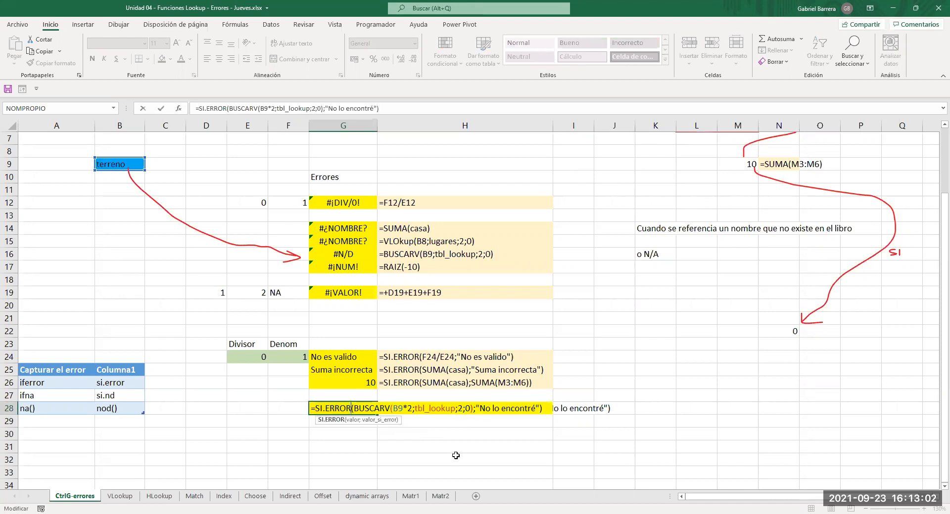
{"action": "key", "text": "BackSpace"}
{"action": "key", "text": "BackSpace"}
{"action": "key", "text": "BackSpace"}
{"action": "key", "text": "BackSpace"}
{"action": "key", "text": "BackSpace"}
{"action": "type", "text": "ND"}
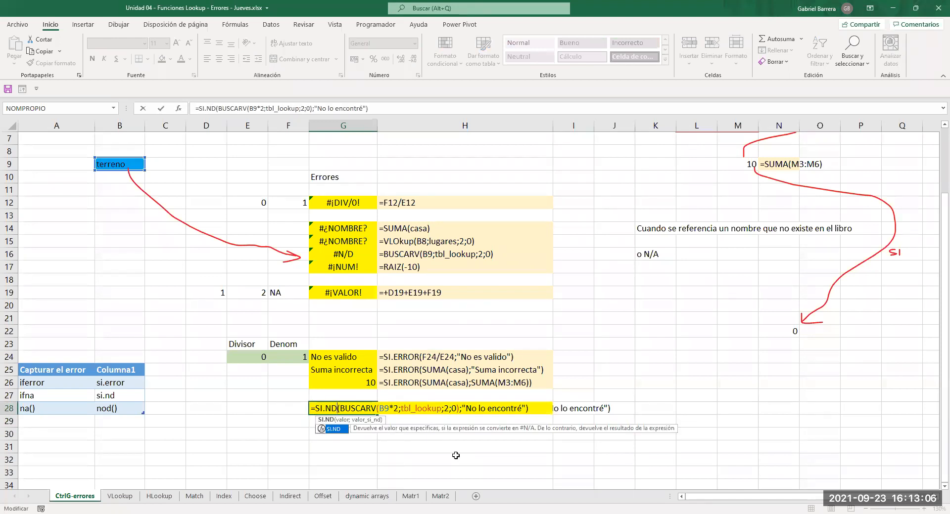
{"action": "key", "text": "Return"}
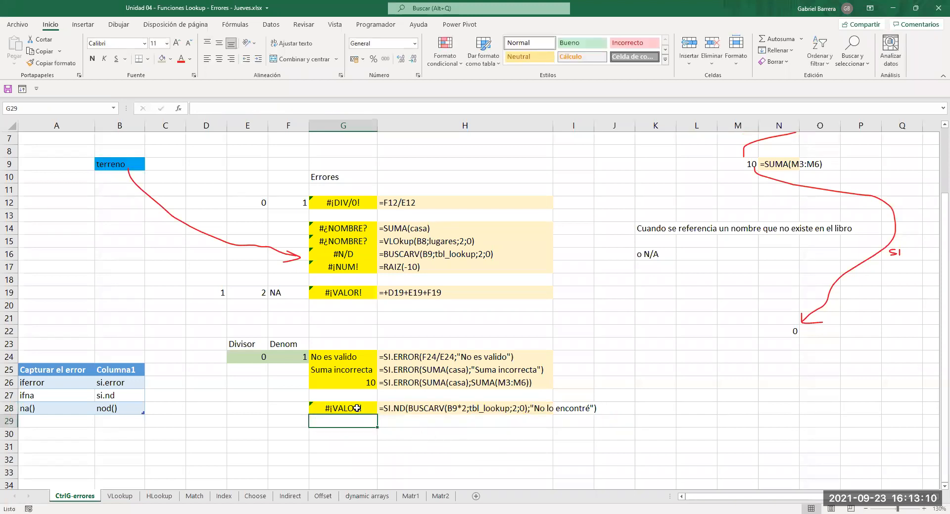
- Remove the *2 from the lookup value in the G28 SI.ND formula, restoring it to B9
{"action": "left_click", "coordinate": [337, 410]}
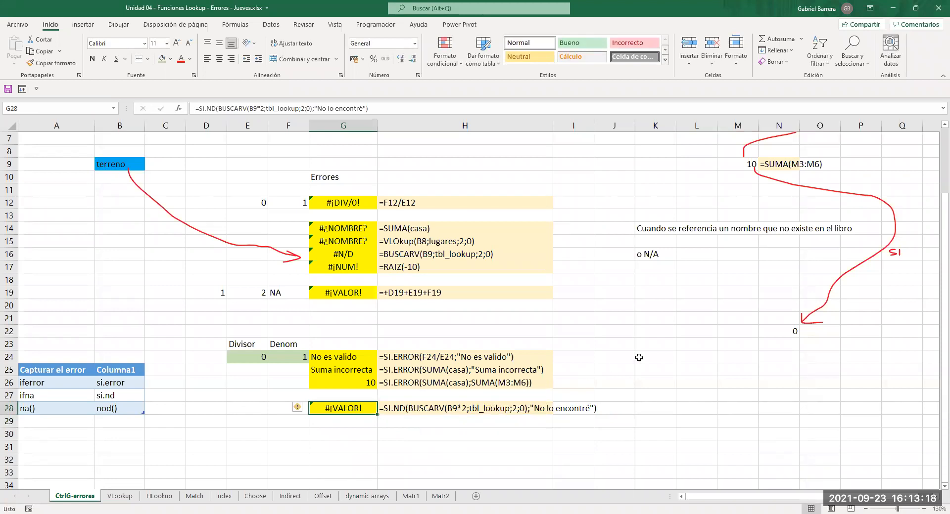
{"action": "double_click", "coordinate": [366, 409]}
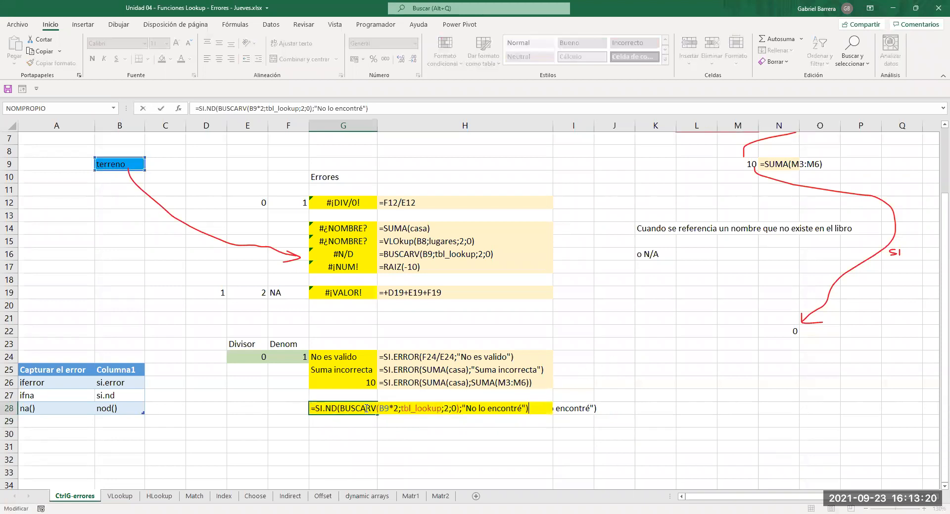
{"action": "left_click", "coordinate": [388, 409]}
{"action": "key", "text": "Delete"}
{"action": "key", "text": "Delete"}
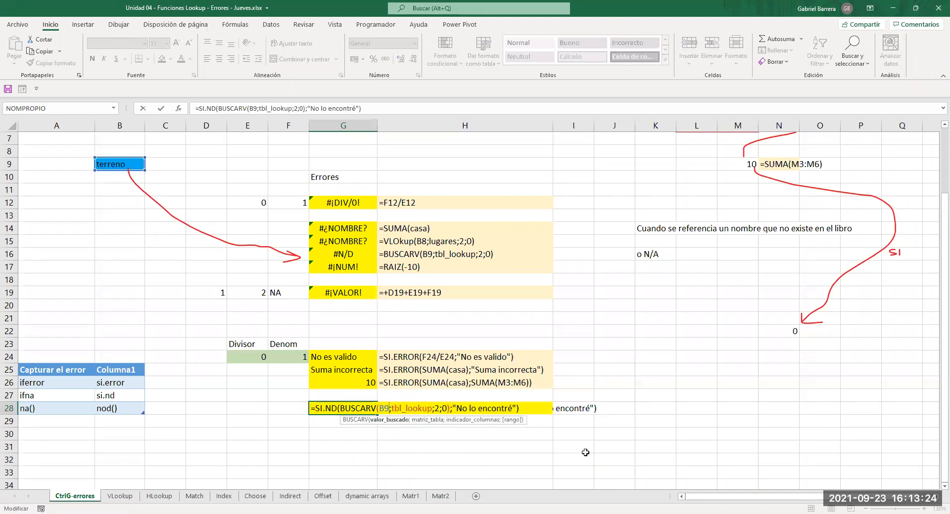
{"action": "key", "text": "Return"}
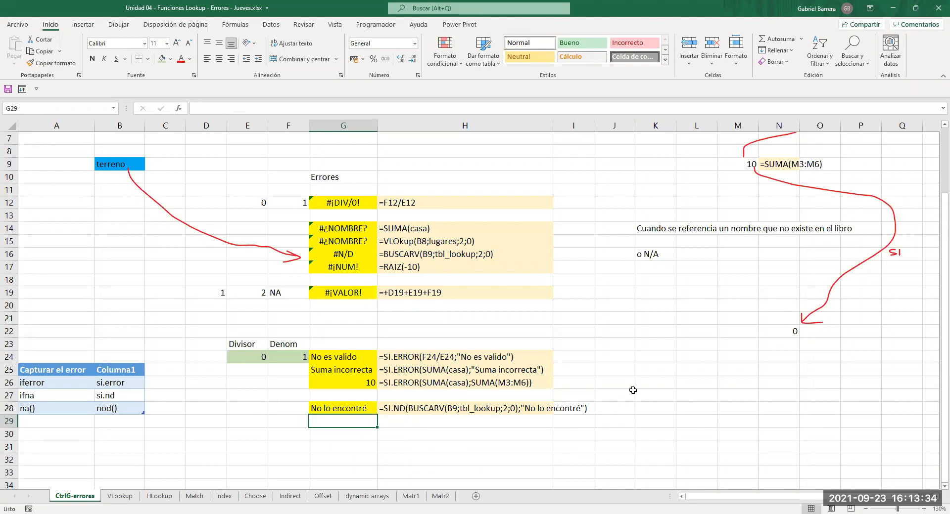
{"action": "left_click", "coordinate": [41, 408]}
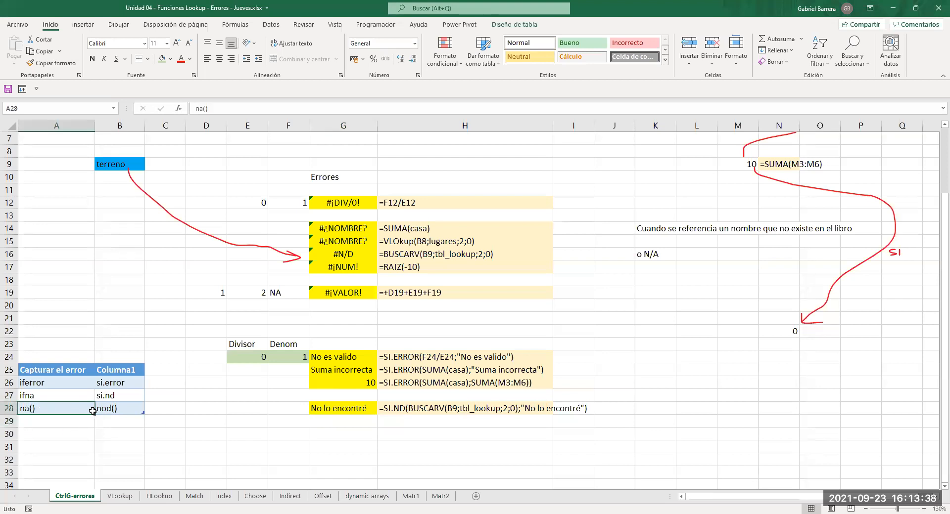
{"action": "left_click", "coordinate": [109, 408]}
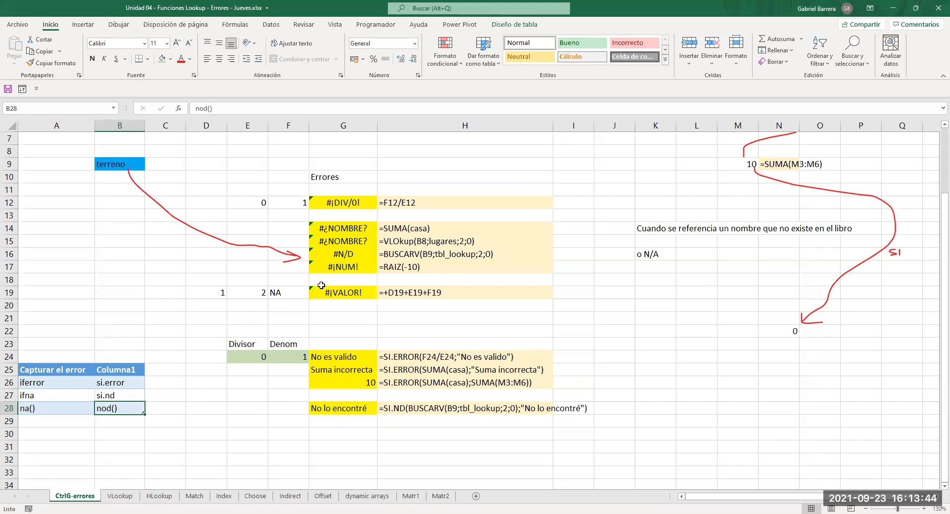
{"action": "left_click", "coordinate": [347, 255]}
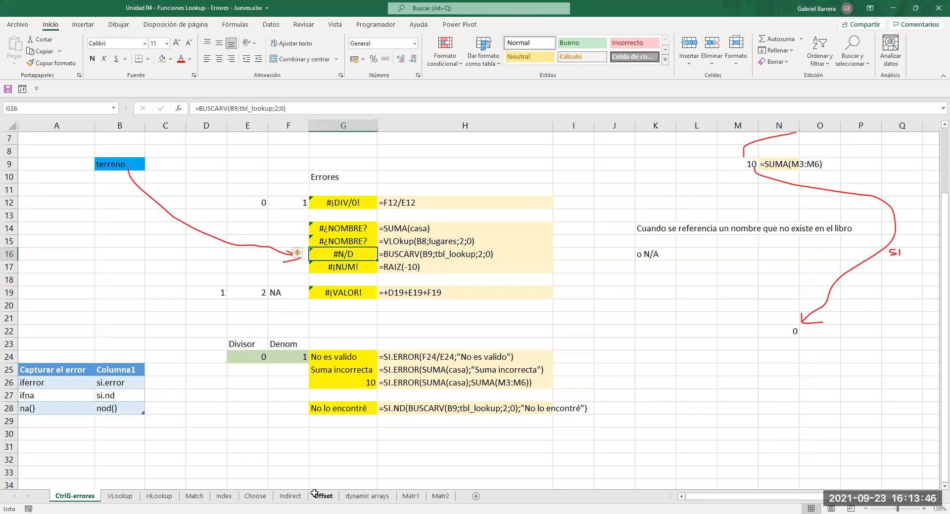
- Enter the formula =nod() in cell G30 as an example of deliberately generating a not-available error
{"action": "left_click", "coordinate": [340, 433]}
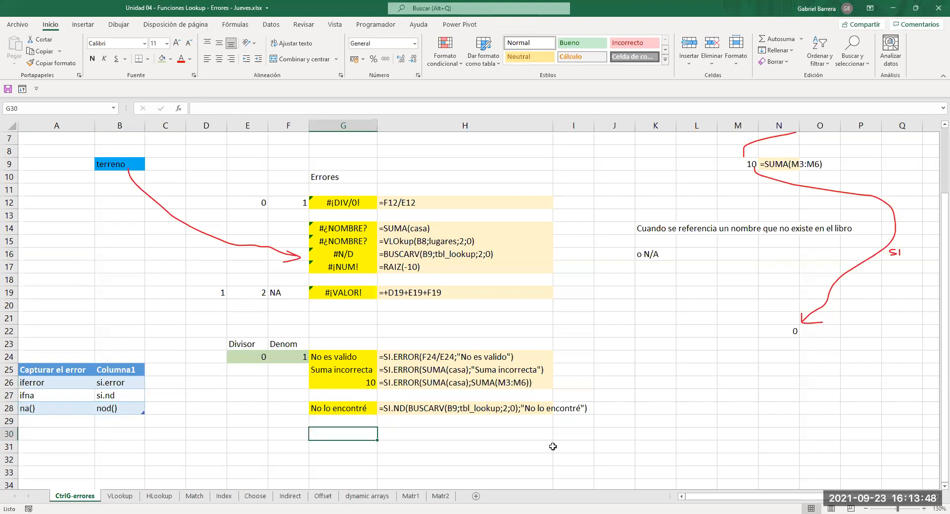
{"action": "type", "text": "=nod()"}
{"action": "key", "text": "Return"}
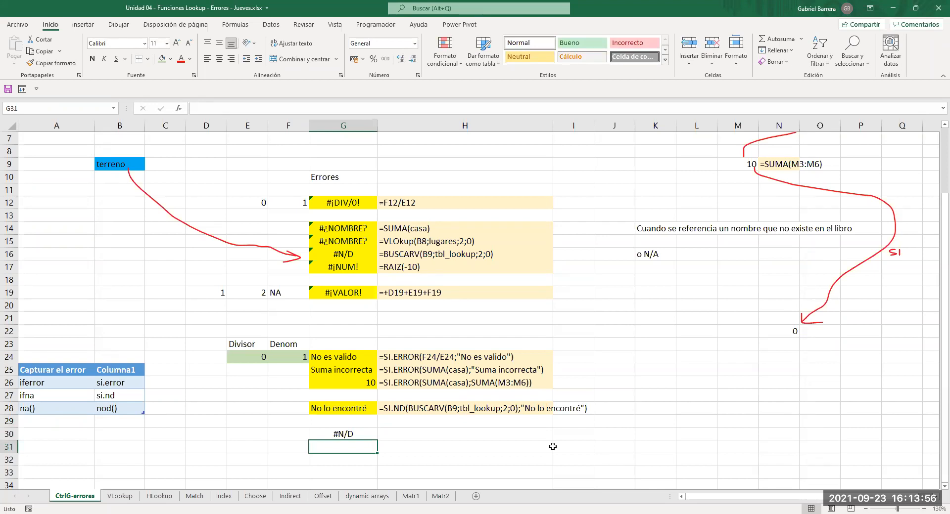
- Copy the FORMULATEXTO cell H28 into H30 so it shows the formula of G30
{"action": "left_click", "coordinate": [463, 411]}
{"action": "key", "text": "ctrl+c"}
{"action": "left_click", "coordinate": [439, 434]}
{"action": "key", "text": "ctrl+v"}
{"action": "key", "text": "Escape"}
- Fill cell G30 with yellow to match the other error example cells in column G
{"action": "left_click", "coordinate": [354, 435]}
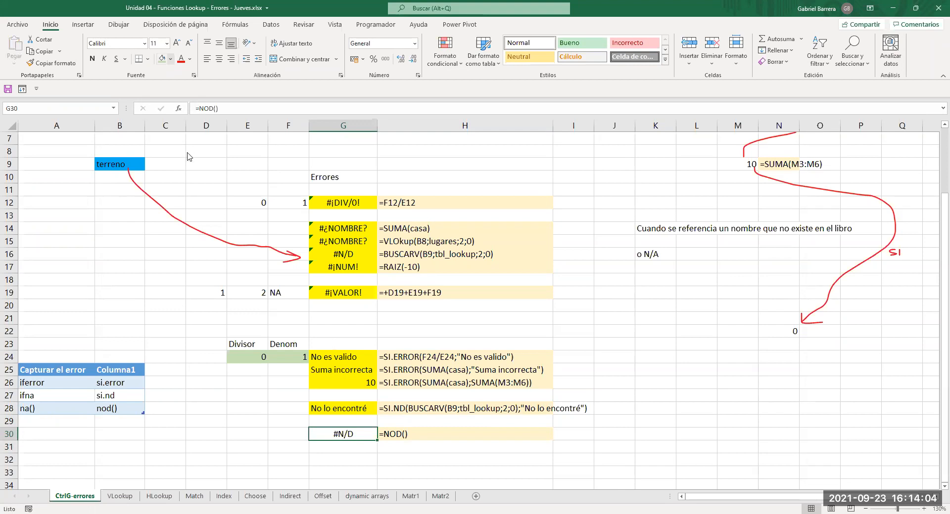
{"action": "left_click", "coordinate": [169, 59]}
{"action": "left_click", "coordinate": [190, 134]}
{"action": "left_click", "coordinate": [340, 455]}
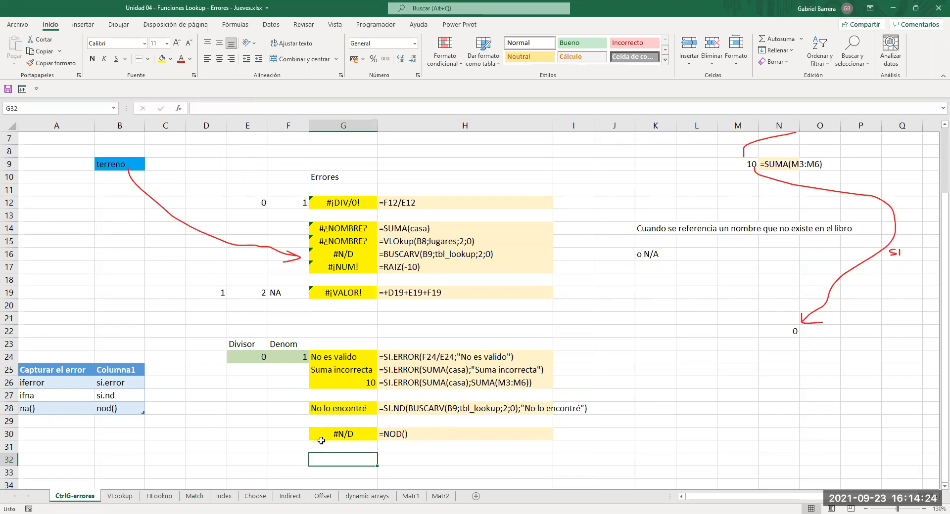
{"action": "left_click", "coordinate": [422, 438]}
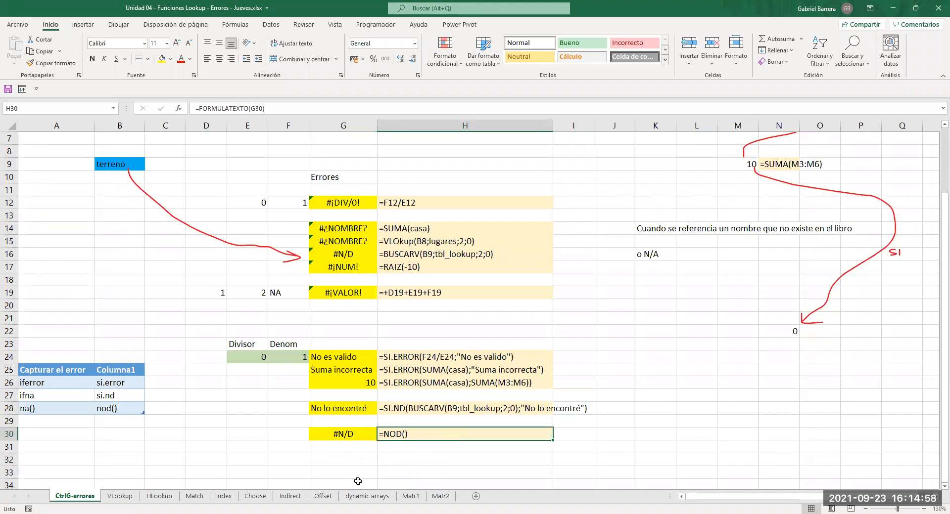
{"action": "left_click", "coordinate": [348, 411]}
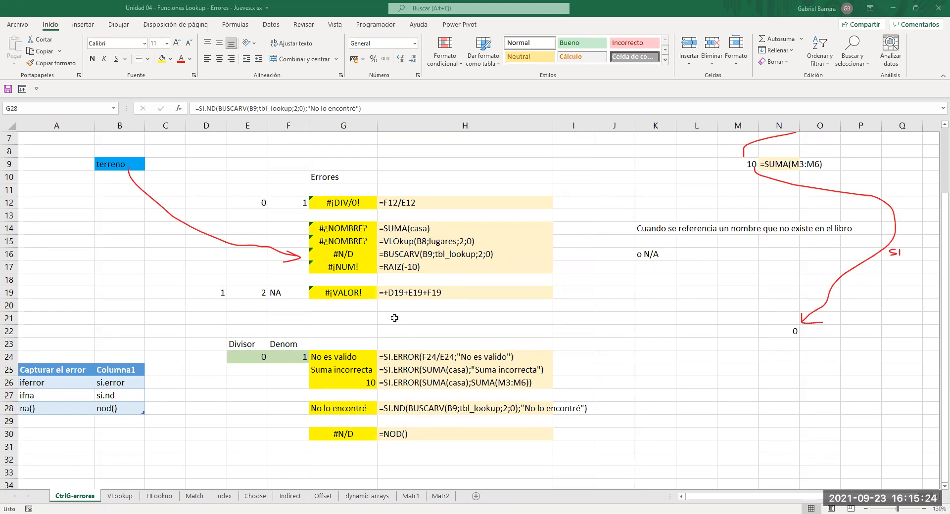
{"action": "scroll", "coordinate": [394, 318], "scroll_direction": "up", "scroll_amount": 2}
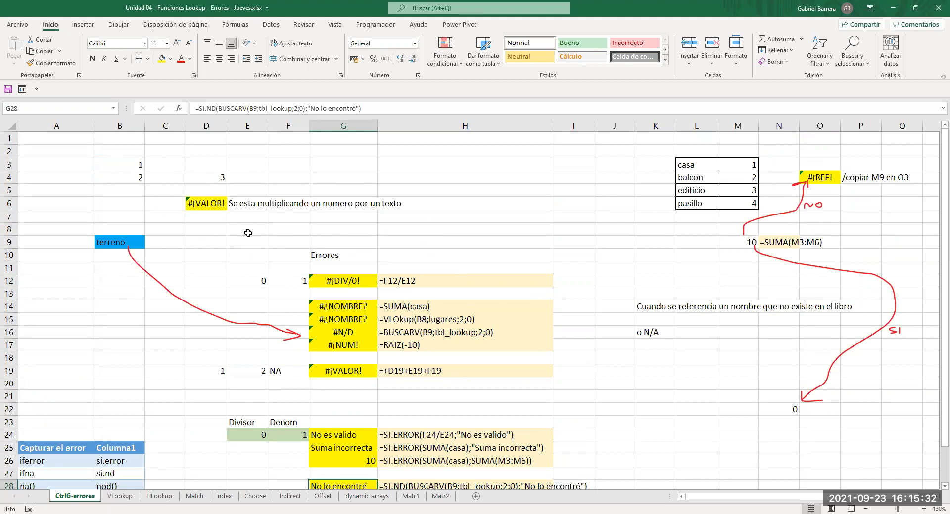
- Review the error examples, the lookup range in L3:M6 and the Capturar el error table on the CtrlG-errores sheet
{"action": "scroll", "coordinate": [347, 297], "scroll_direction": "down", "scroll_amount": 3}
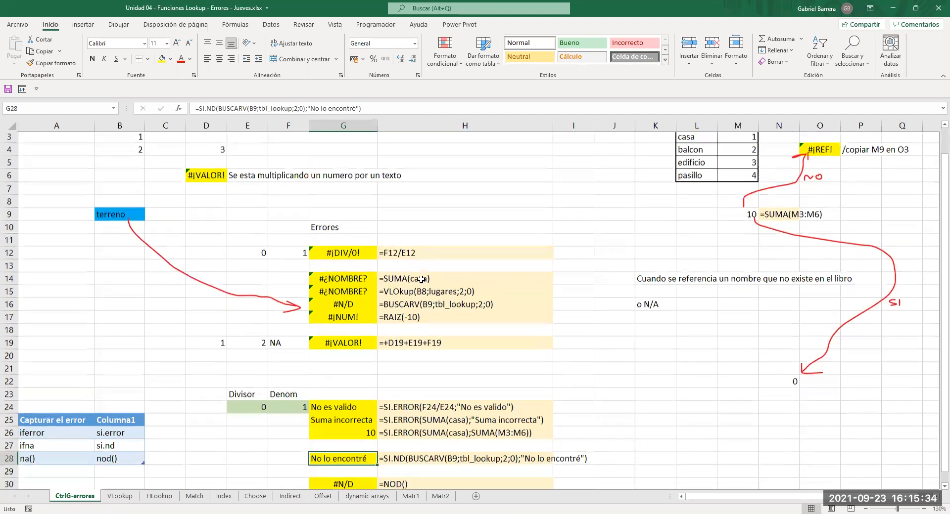
{"action": "left_click", "coordinate": [111, 346]}
{"action": "left_click", "coordinate": [112, 358], "text": "shift"}
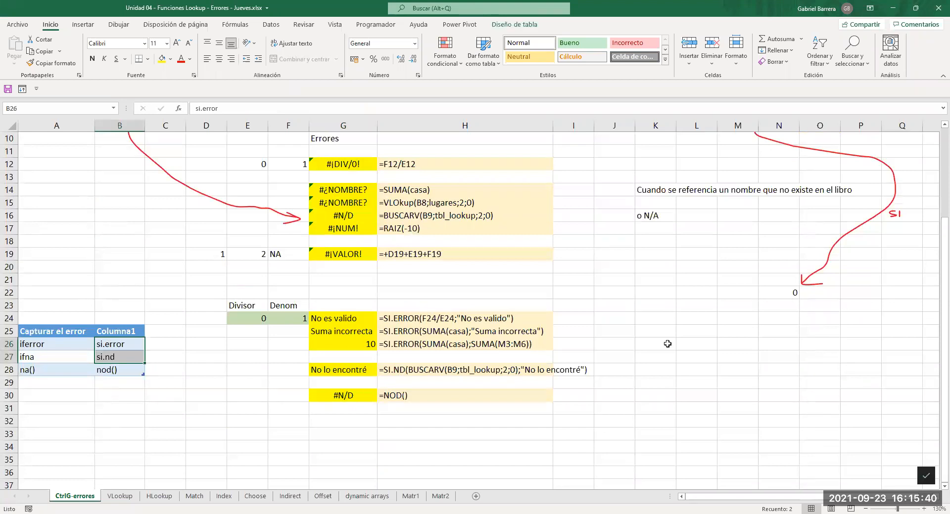
{"action": "left_click", "coordinate": [323, 295]}
{"action": "scroll", "coordinate": [419, 251], "scroll_direction": "up", "scroll_amount": 3}
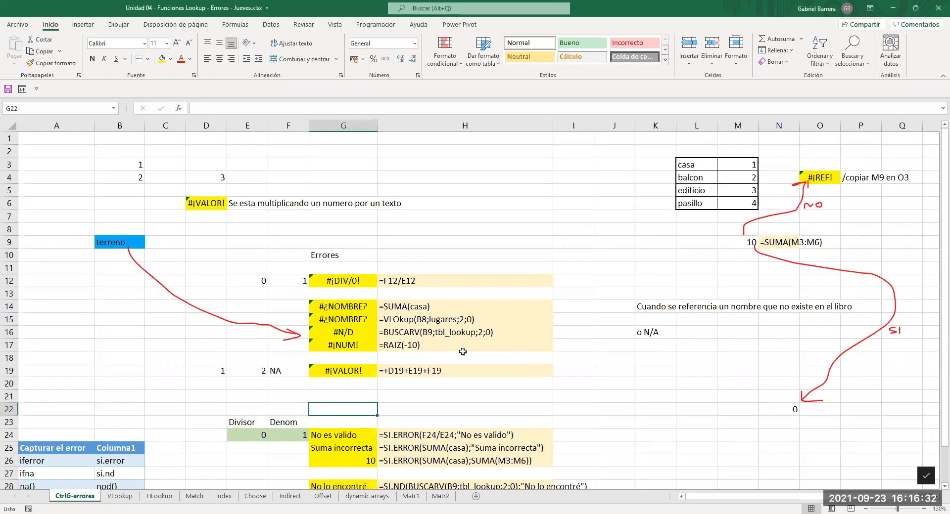
{"action": "left_click", "coordinate": [427, 192]}
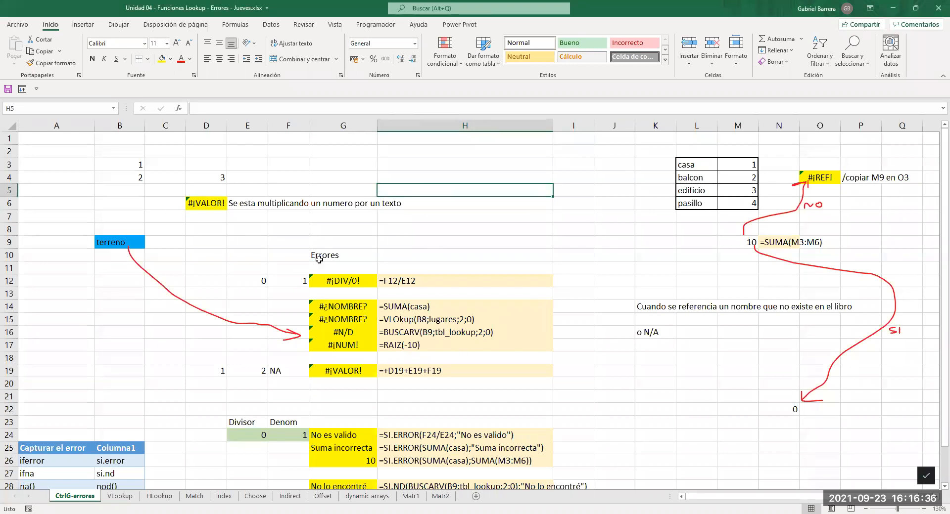
{"action": "left_click_drag", "start_coordinate": [706, 164], "coordinate": [729, 199]}
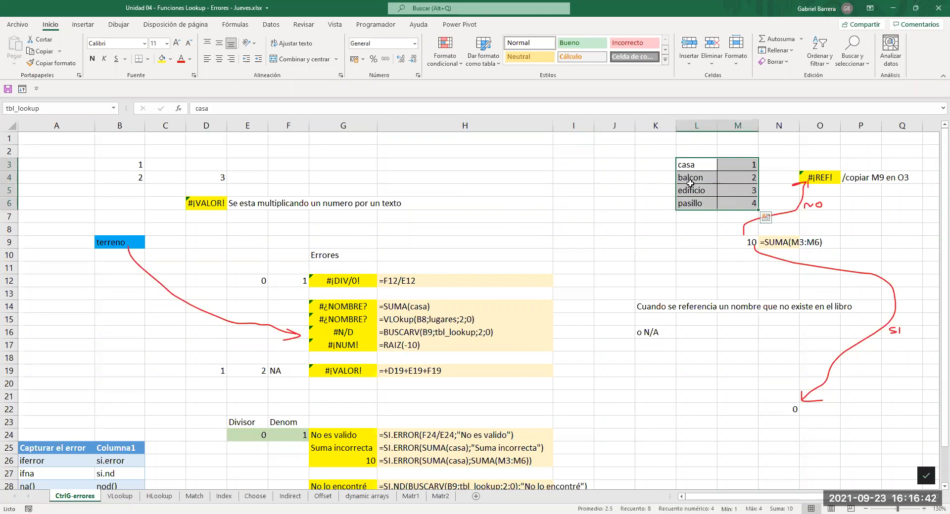
{"action": "left_click", "coordinate": [737, 178]}
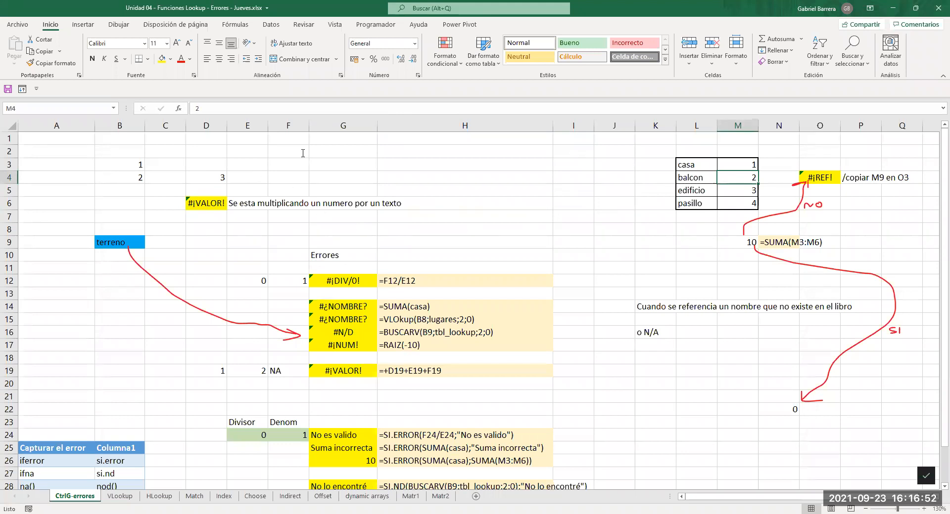
{"action": "scroll", "coordinate": [135, 357], "scroll_direction": "down", "scroll_amount": 1}
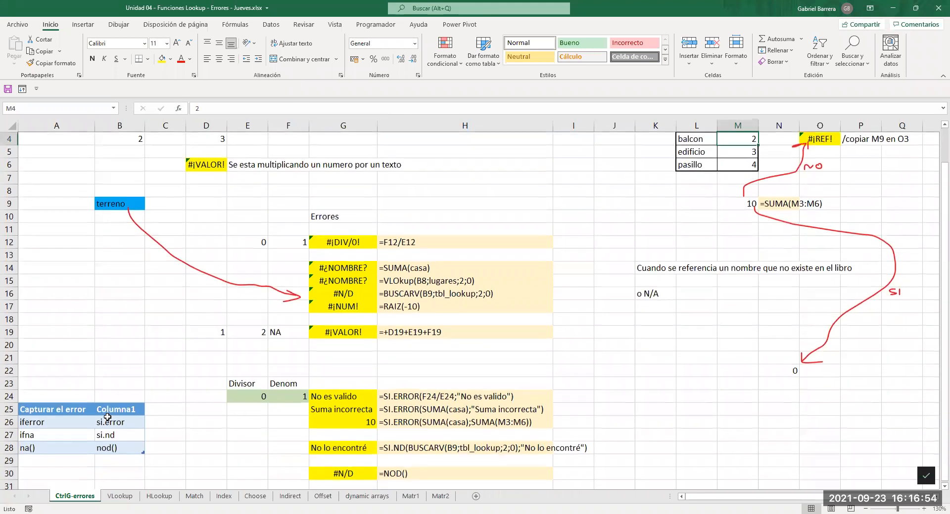
{"action": "left_click", "coordinate": [108, 420]}
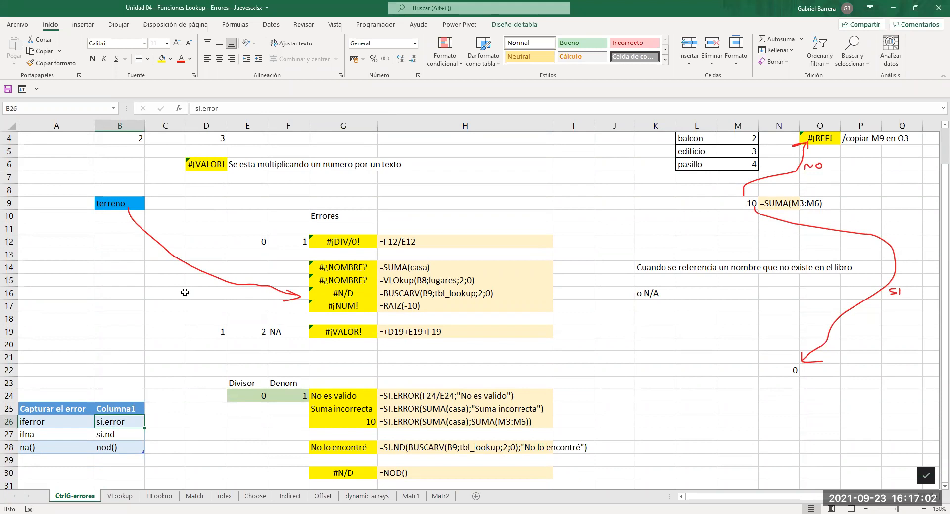
{"action": "scroll", "coordinate": [184, 294], "scroll_direction": "up", "scroll_amount": 1}
{"action": "scroll", "coordinate": [184, 294], "scroll_direction": "up", "scroll_amount": 1}
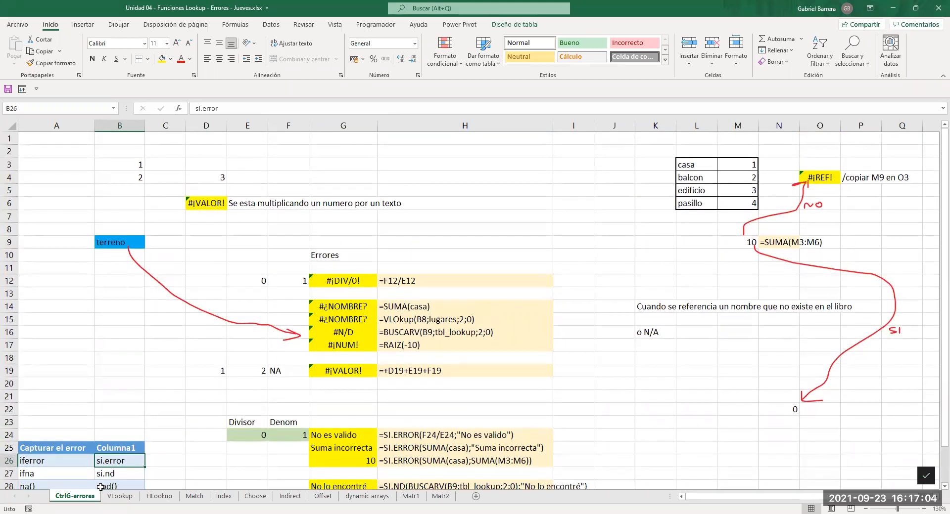
- Switch to the VLookup sheet and save the workbook
{"action": "left_click", "coordinate": [119, 498]}
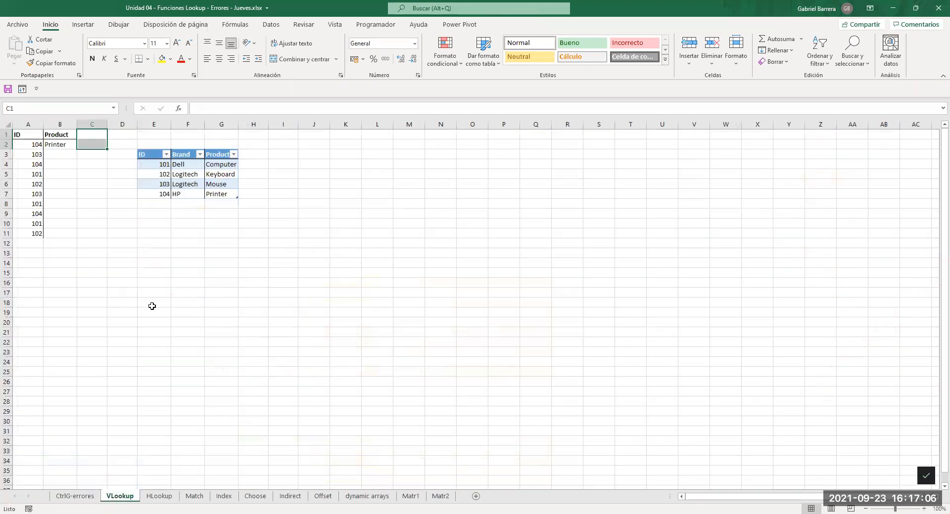
{"action": "left_click", "coordinate": [185, 260]}
{"action": "scroll", "coordinate": [186, 260], "scroll_direction": "up", "scroll_amount": 1}
{"action": "scroll", "coordinate": [185, 260], "scroll_direction": "up", "scroll_amount": 4}
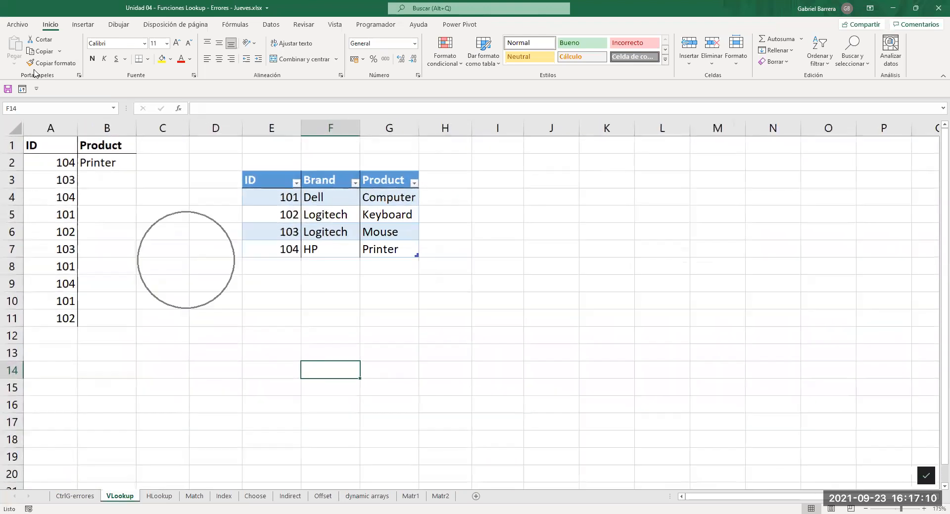
{"action": "left_click", "coordinate": [7, 88]}
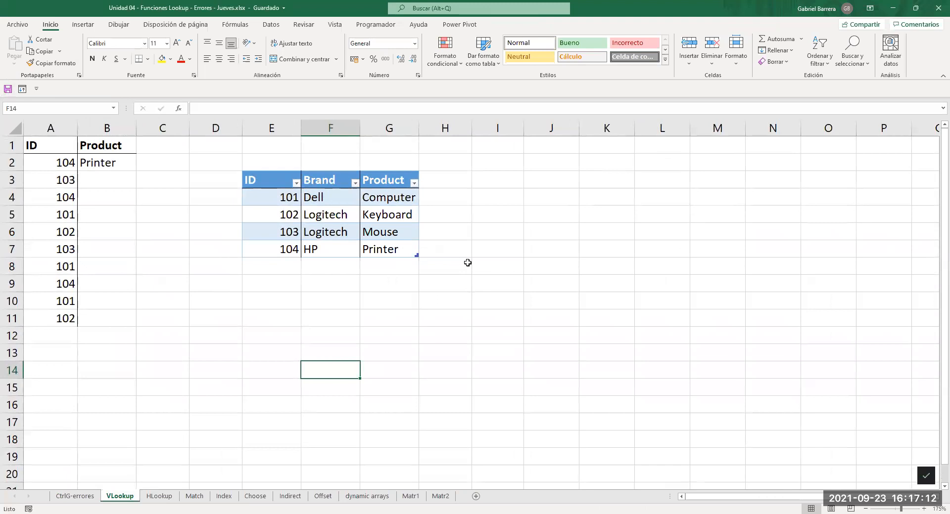
- Examine the ID, Brand and Product table, the ID list in column A and the lookup formula in B2
{"action": "left_click", "coordinate": [270, 203]}
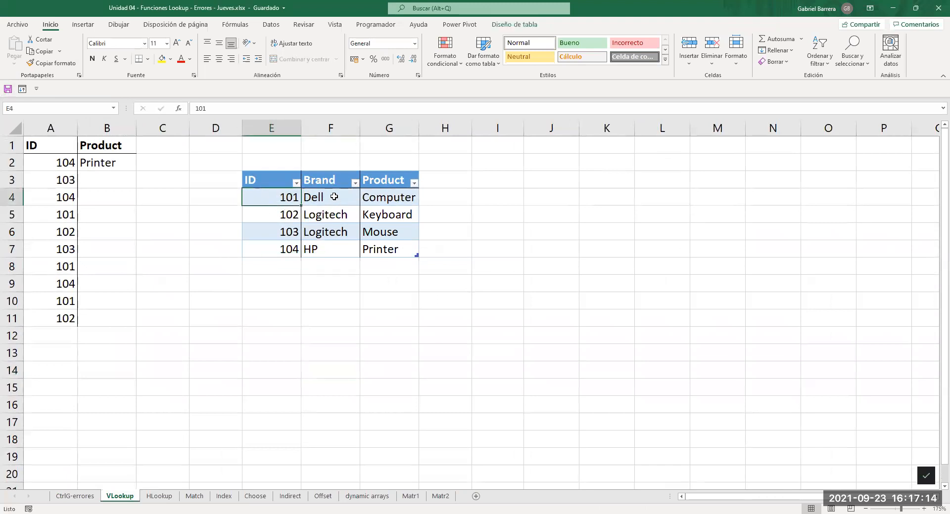
{"action": "left_click", "coordinate": [334, 197]}
{"action": "left_click", "coordinate": [389, 203]}
{"action": "left_click", "coordinate": [375, 219]}
{"action": "left_click", "coordinate": [324, 230]}
{"action": "left_click", "coordinate": [326, 250]}
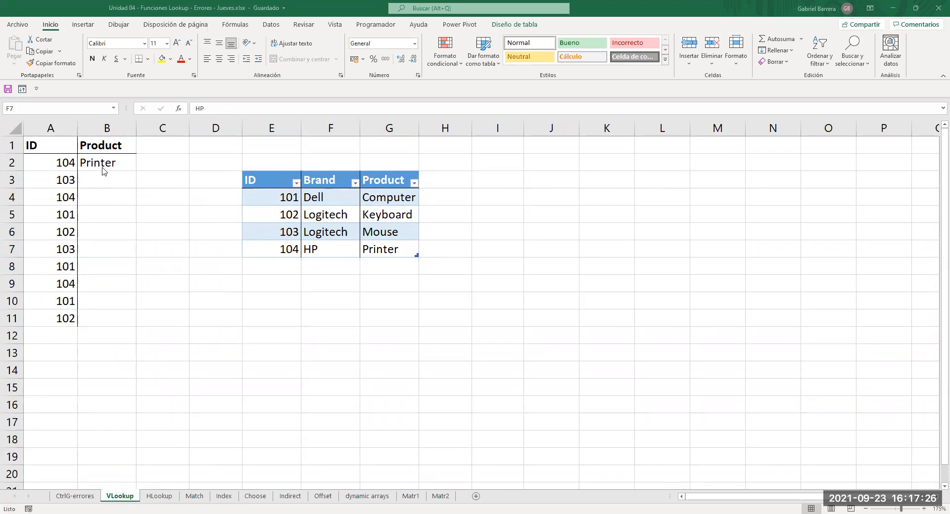
{"action": "left_click", "coordinate": [58, 163]}
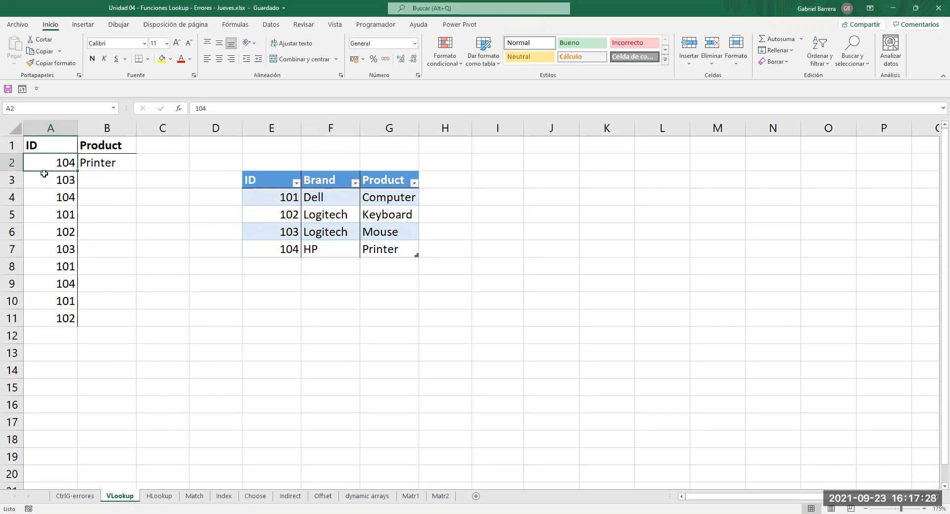
{"action": "left_click", "coordinate": [338, 232]}
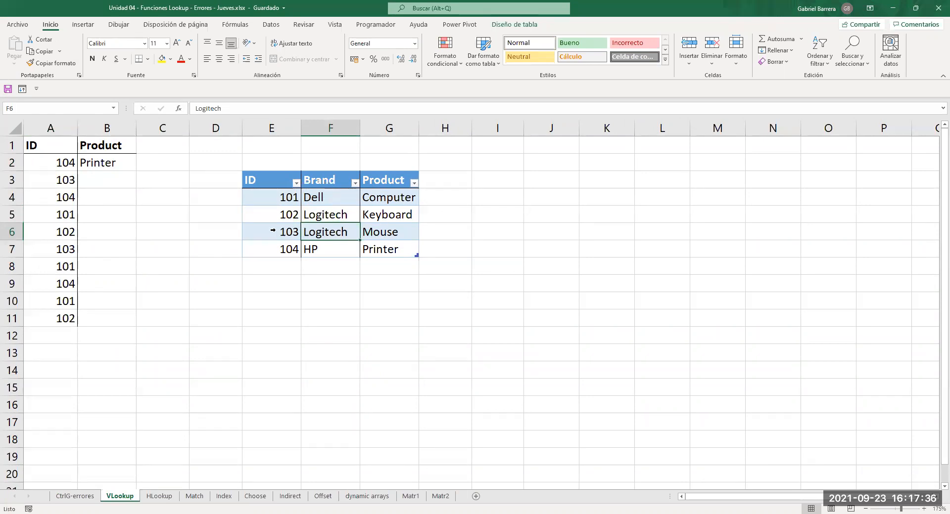
{"action": "left_click", "coordinate": [114, 166]}
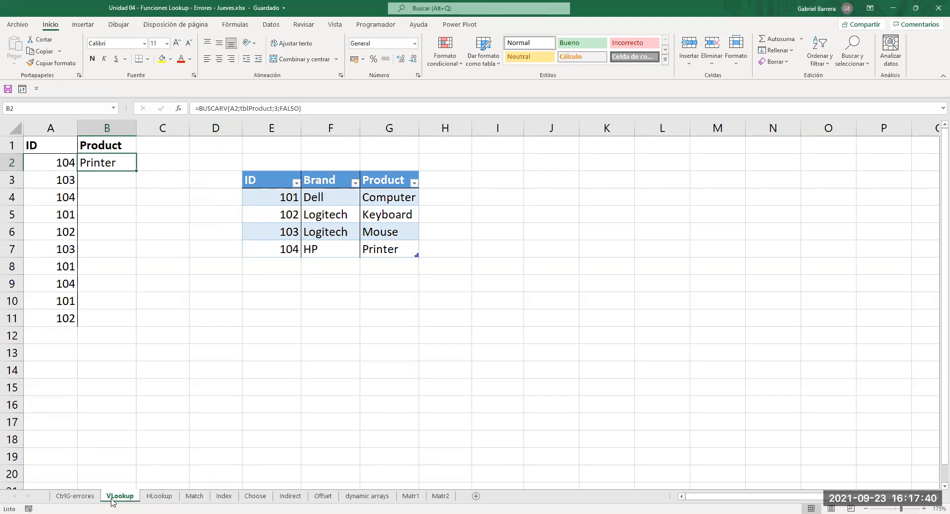
- Enter the function names VLOOKUP in cell I1 and BUSCARV in cell I2
{"action": "left_click", "coordinate": [542, 152]}
{"action": "key", "text": "Left"}
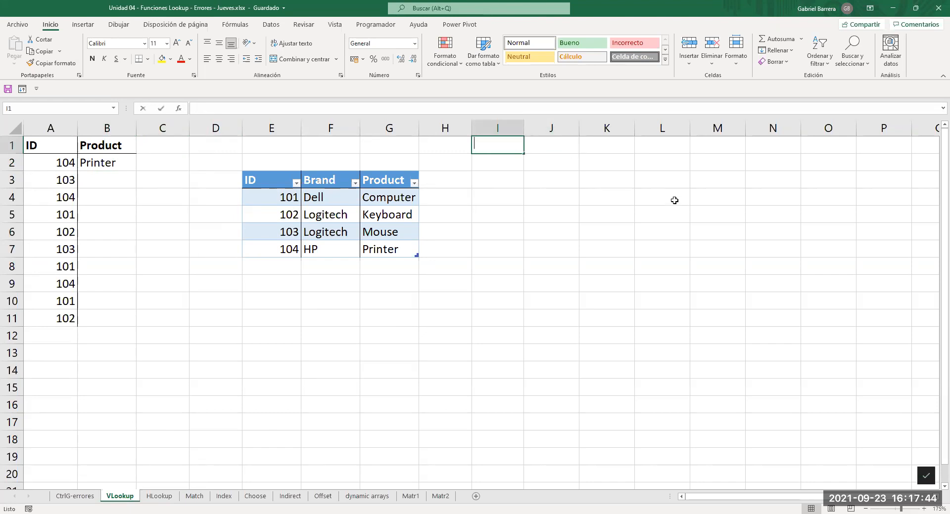
{"action": "type", "text": "VLOOKUP"}
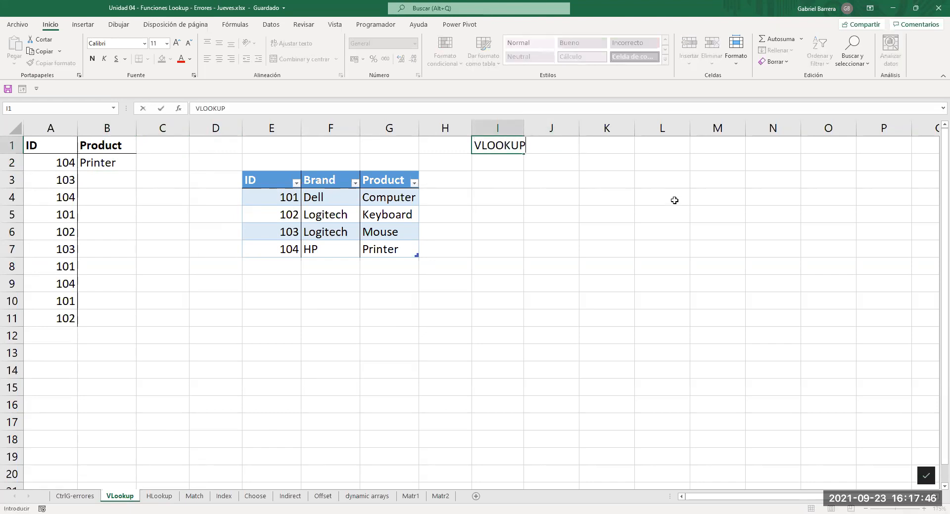
{"action": "key", "text": "Return"}
{"action": "type", "text": "BO"}
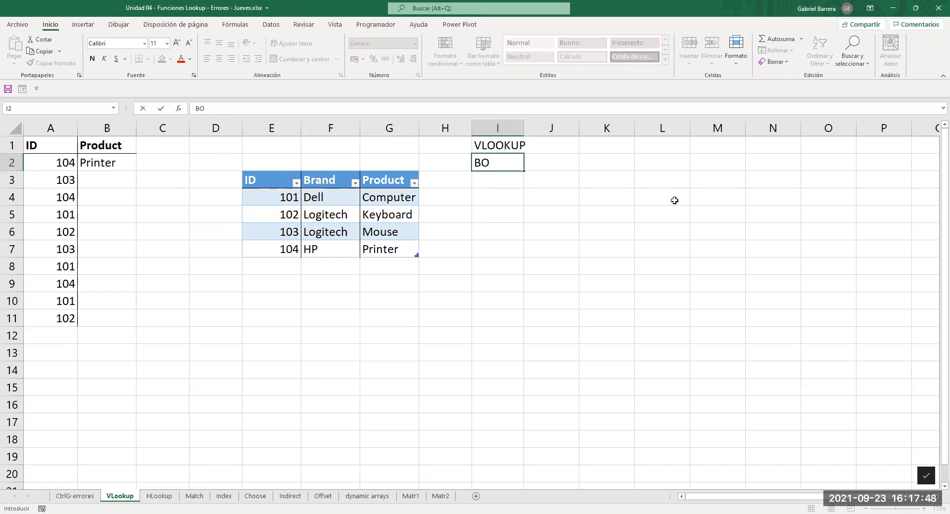
{"action": "type", "text": "USCARV"}
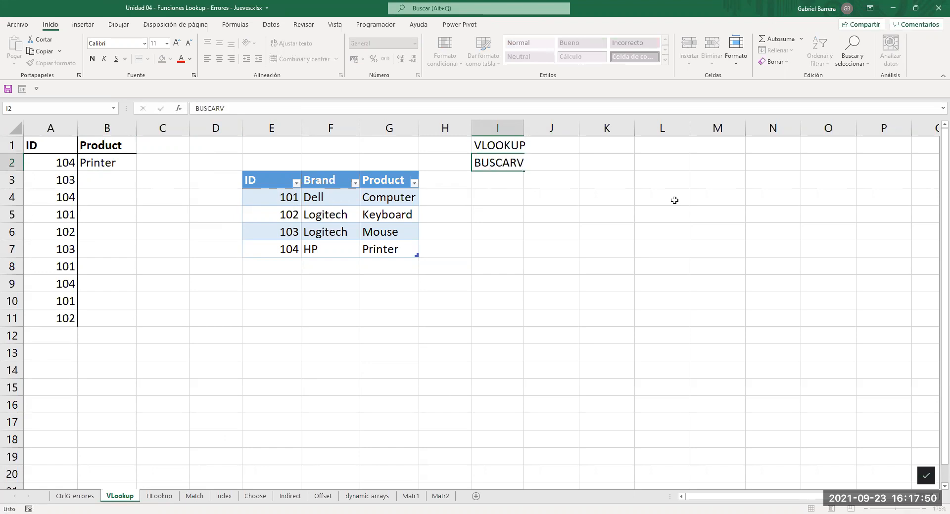
{"action": "key", "text": "Return"}
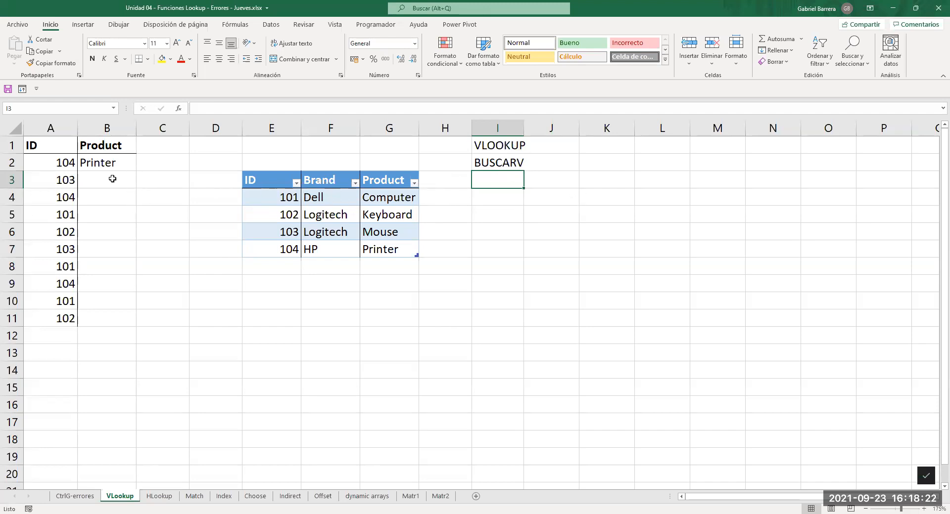
- Inspect the BUSCARV formula in B2, highlighting its tblProduct table argument
{"action": "left_click", "coordinate": [120, 163]}
{"action": "key", "text": "F2"}
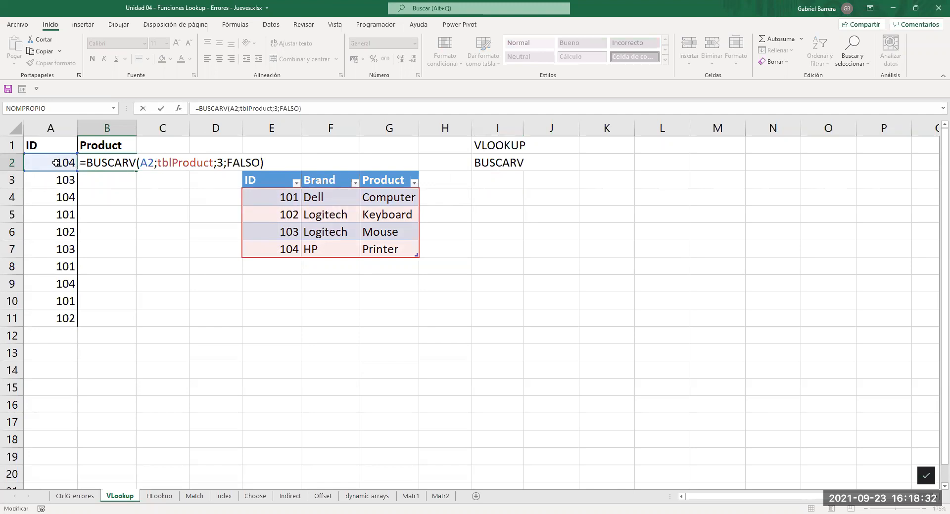
{"action": "double_click", "coordinate": [170, 162]}
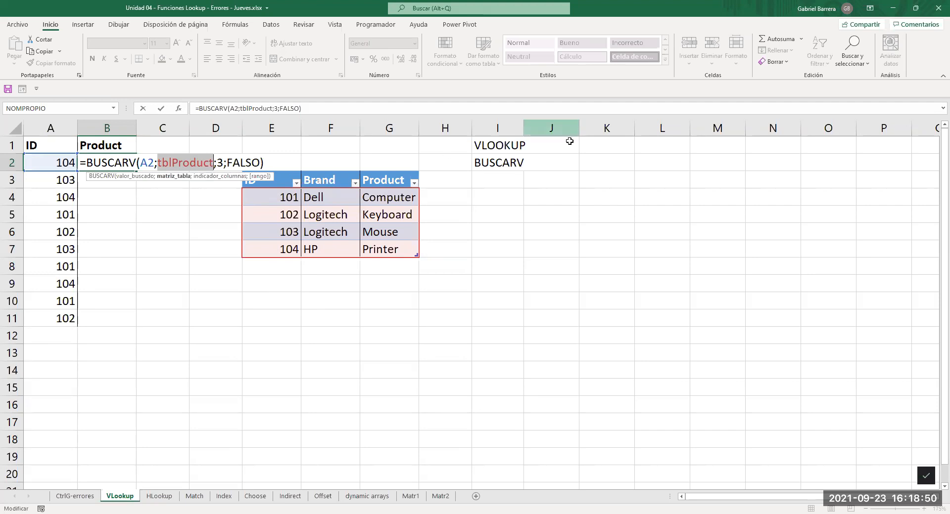
- Write the note "Busca en la primera" in K1 and "Columna del rango" in K2
{"action": "left_click", "coordinate": [610, 147]}
{"action": "type", "text": "Busca"}
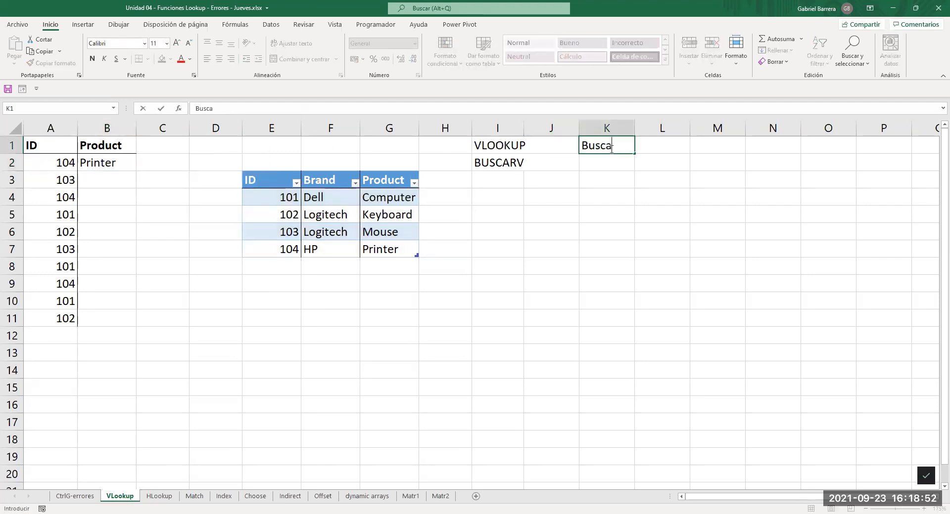
{"action": "type", "text": " en la primera"}
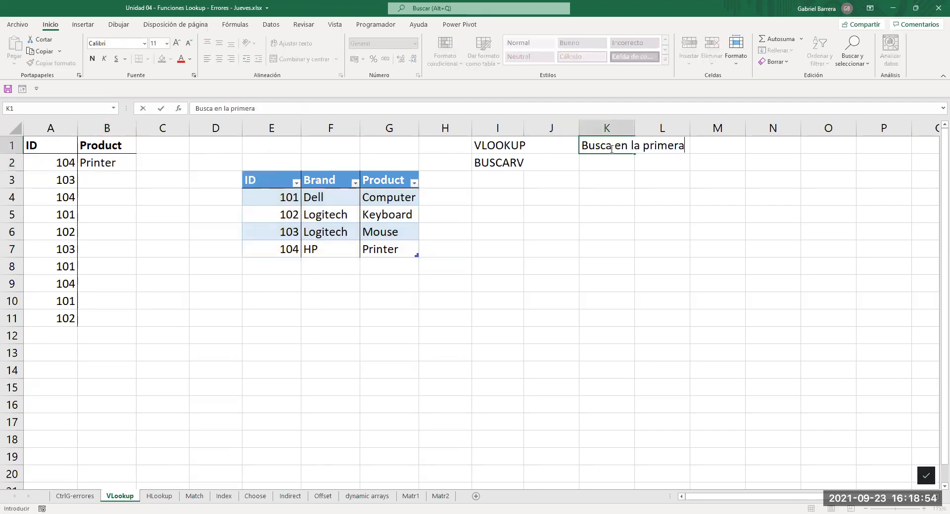
{"action": "key", "text": "Return"}
{"action": "type", "text": "Colun"}
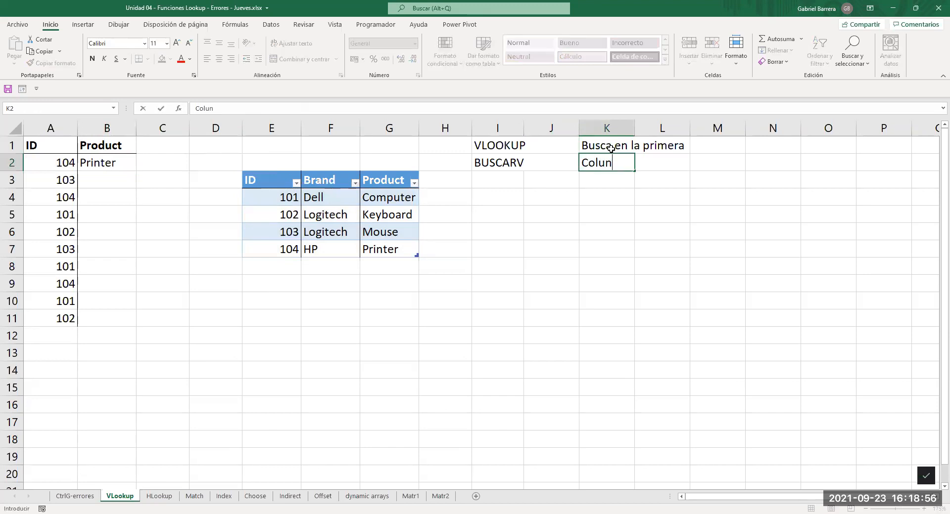
{"action": "key", "text": "BackSpace"}
{"action": "type", "text": "mna del rn"}
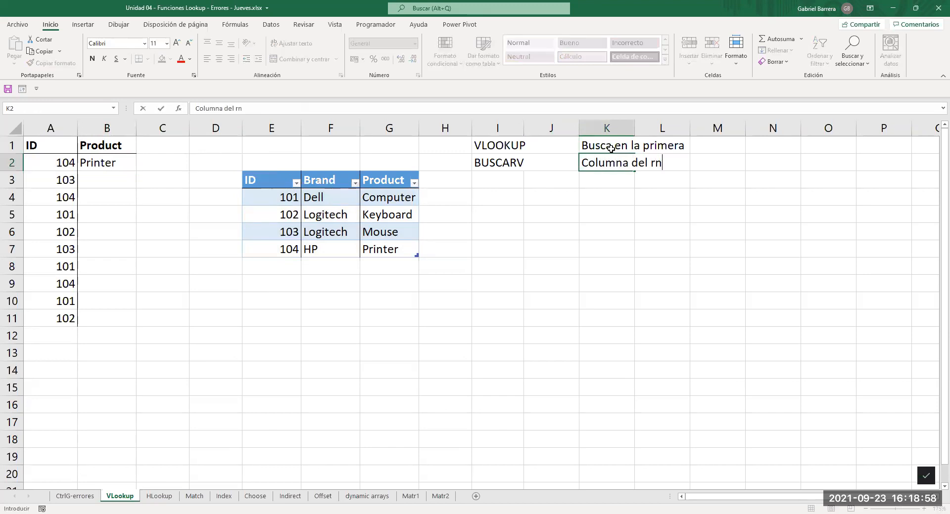
{"action": "key", "text": "BackSpace"}
{"action": "type", "text": "ango"}
{"action": "key", "text": "Return"}
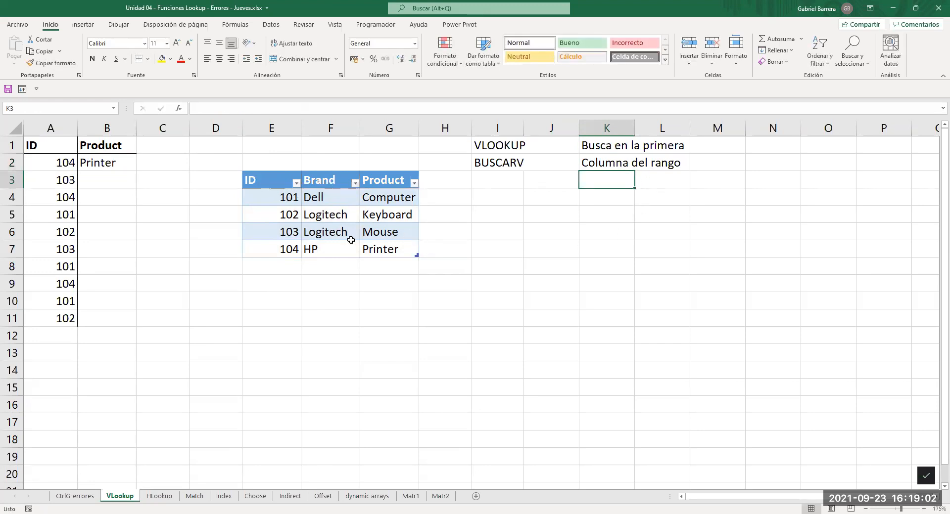
- Point out the Keyboard and Mouse entries in the product table and display B2's formula with its referenced ranges
{"action": "left_click_drag", "start_coordinate": [380, 215], "coordinate": [407, 232]}
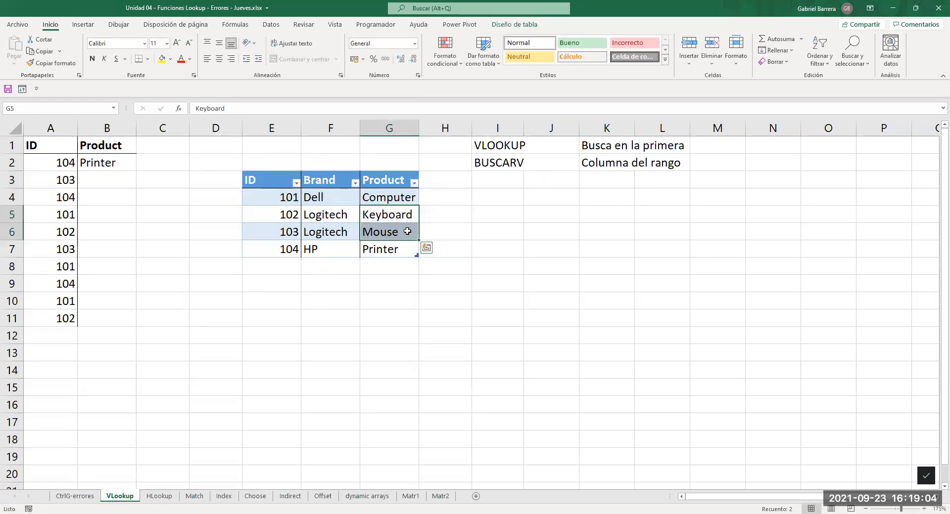
{"action": "left_click", "coordinate": [114, 169]}
{"action": "key", "text": "F2"}
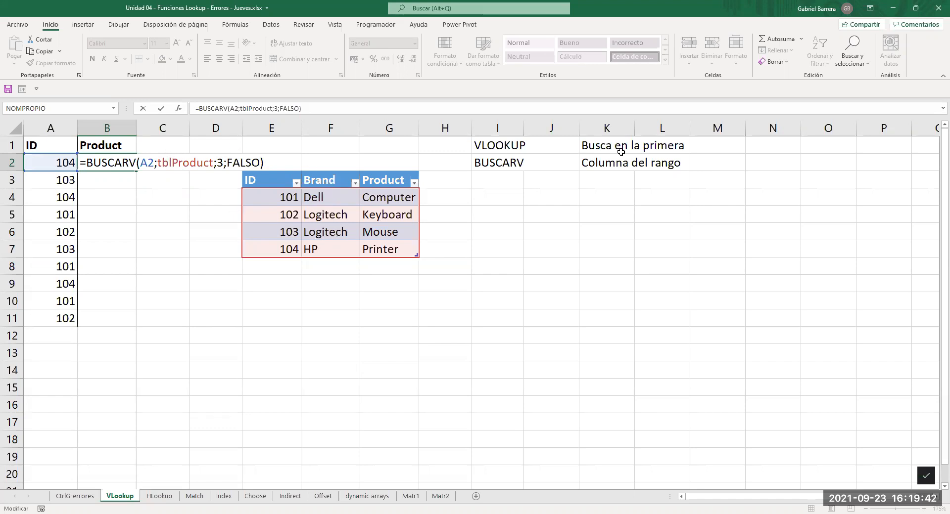
- Fill the note cells K1:M2 with yellow
{"action": "left_click_drag", "start_coordinate": [605, 147], "coordinate": [724, 162]}
{"action": "left_click", "coordinate": [161, 59]}
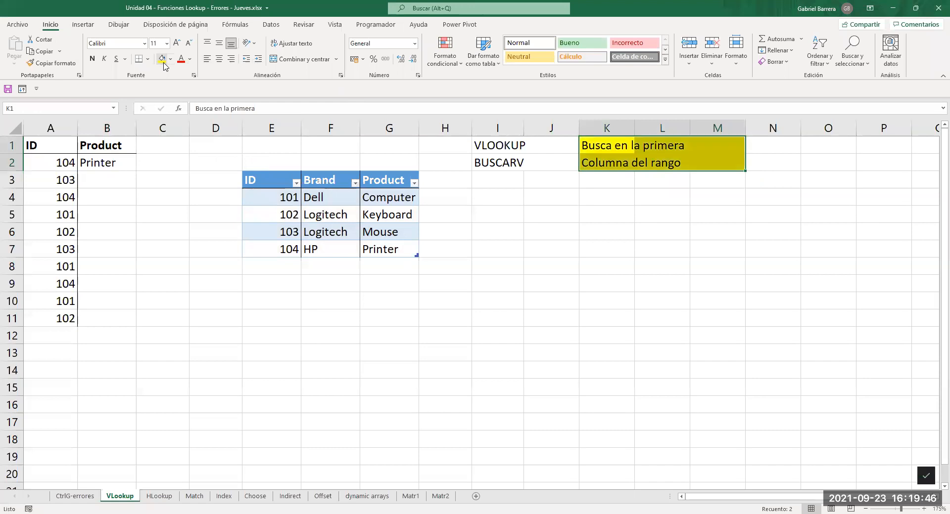
{"action": "left_click", "coordinate": [643, 199]}
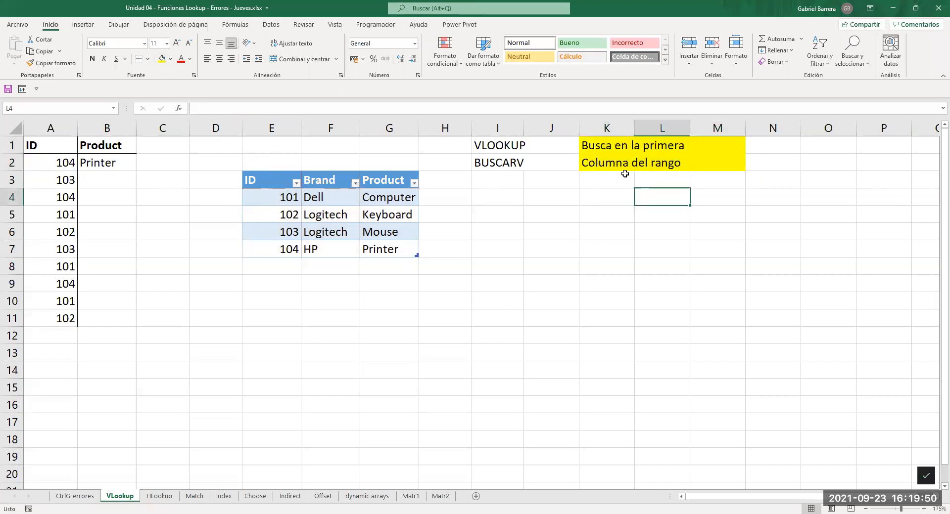
- Examine the arguments of the BUSCARV formula in B2: A2, tblProduct, column index 3 and FALSO
{"action": "double_click", "coordinate": [110, 166]}
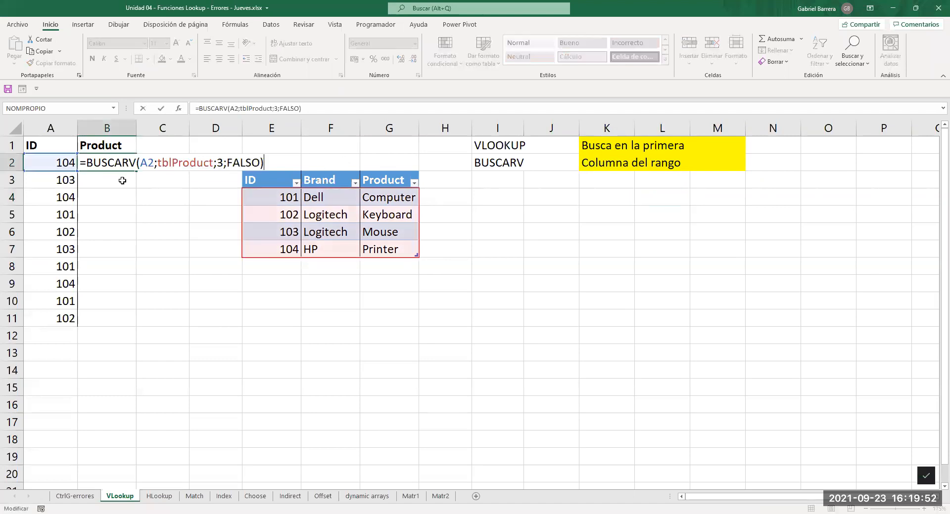
{"action": "double_click", "coordinate": [146, 164]}
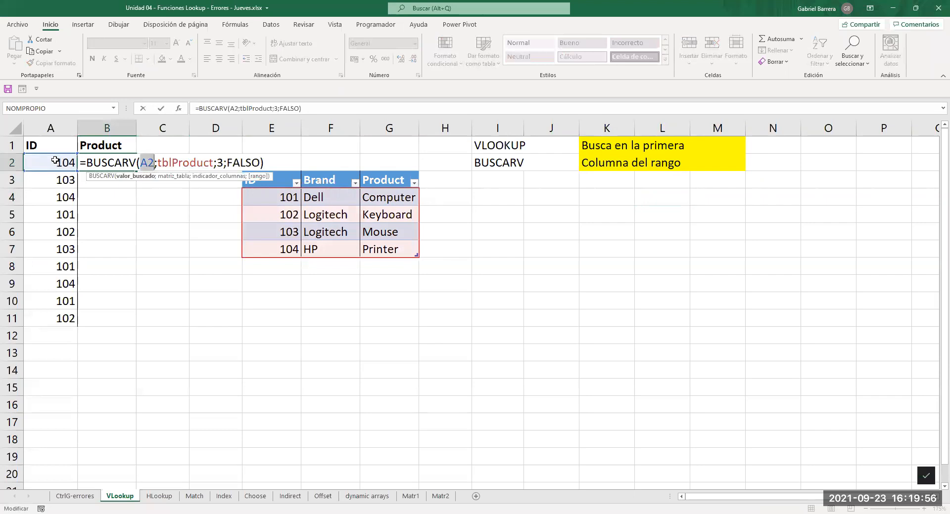
{"action": "double_click", "coordinate": [197, 163]}
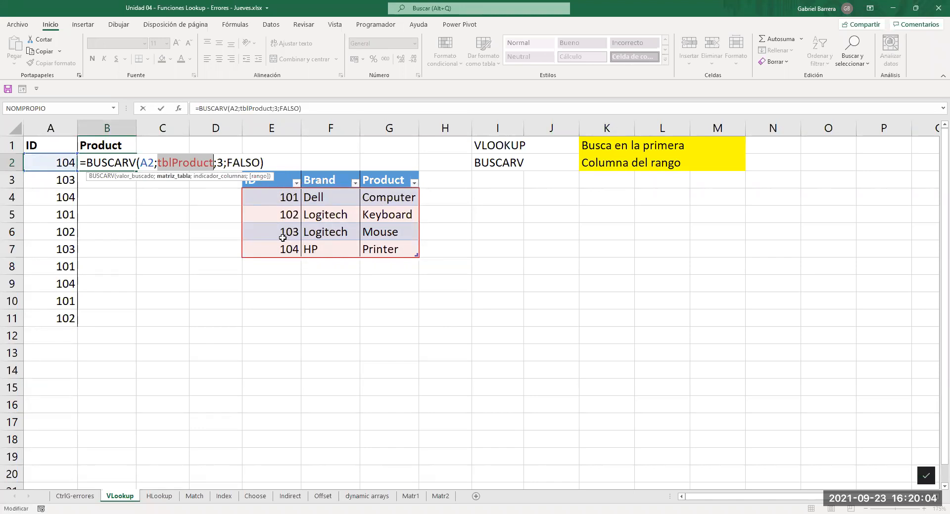
{"action": "double_click", "coordinate": [219, 163]}
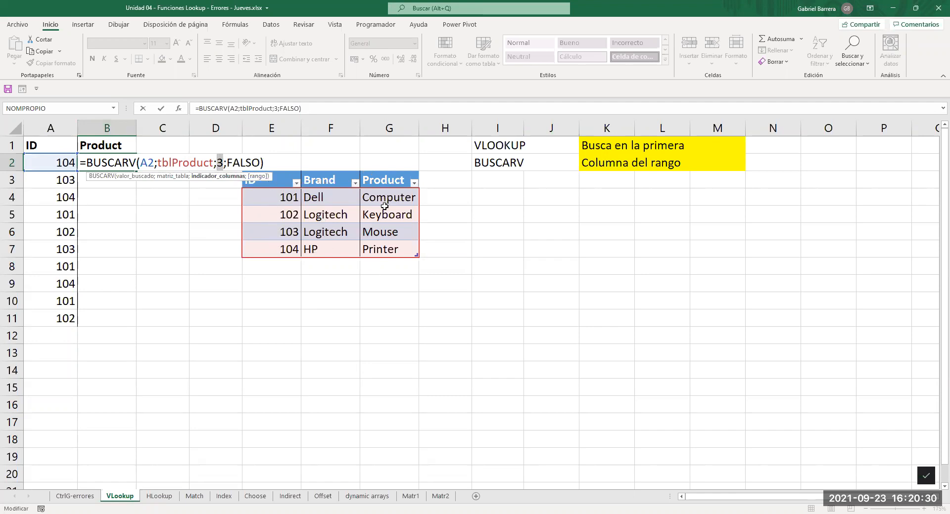
{"action": "left_click", "coordinate": [236, 162]}
- Fill the BUSCARV formula from B2 down through B11
{"action": "key", "text": "ctrl+Return"}
{"action": "left_click_drag", "start_coordinate": [135, 174], "coordinate": [127, 321]}
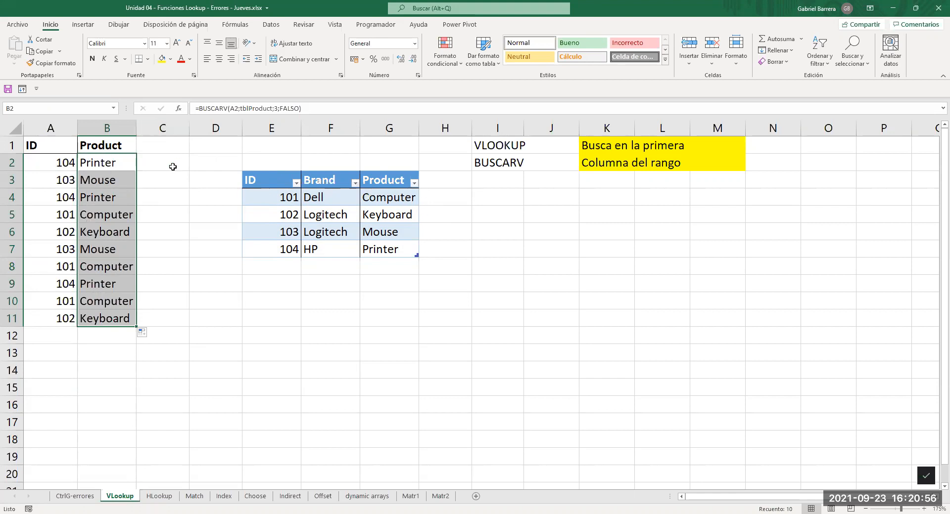
- Add the header "Brand" in cell C1
{"action": "left_click", "coordinate": [168, 145]}
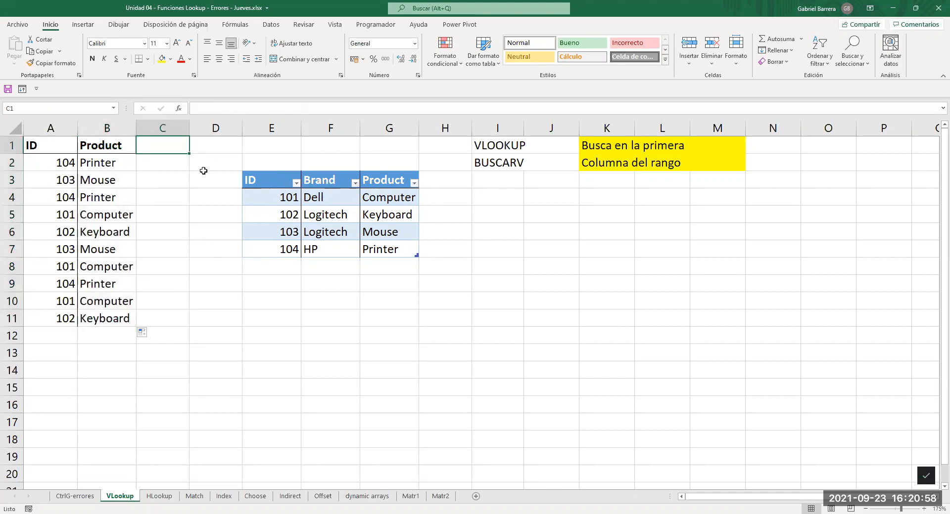
{"action": "type", "text": "Brand"}
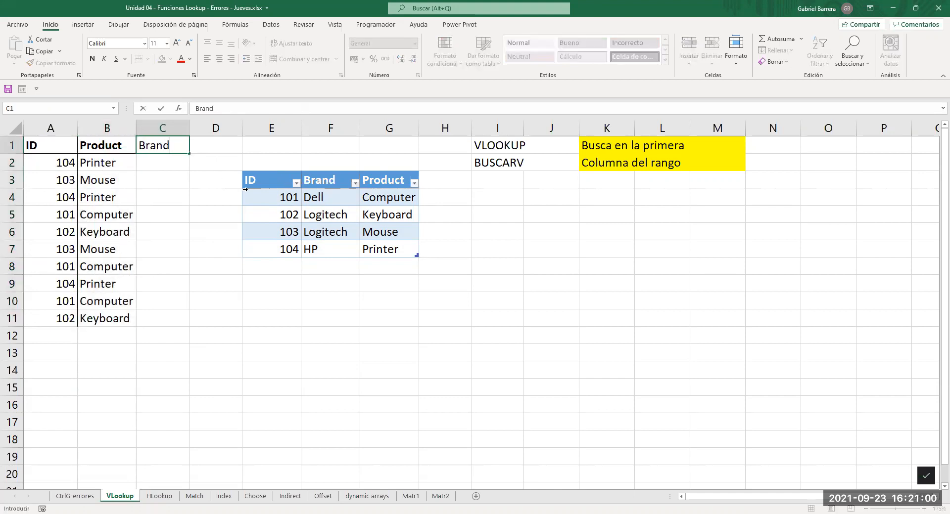
{"action": "key", "text": "Return"}
- Try to copy the Product header's formatting onto all of column C, and undo it
{"action": "left_click", "coordinate": [92, 149]}
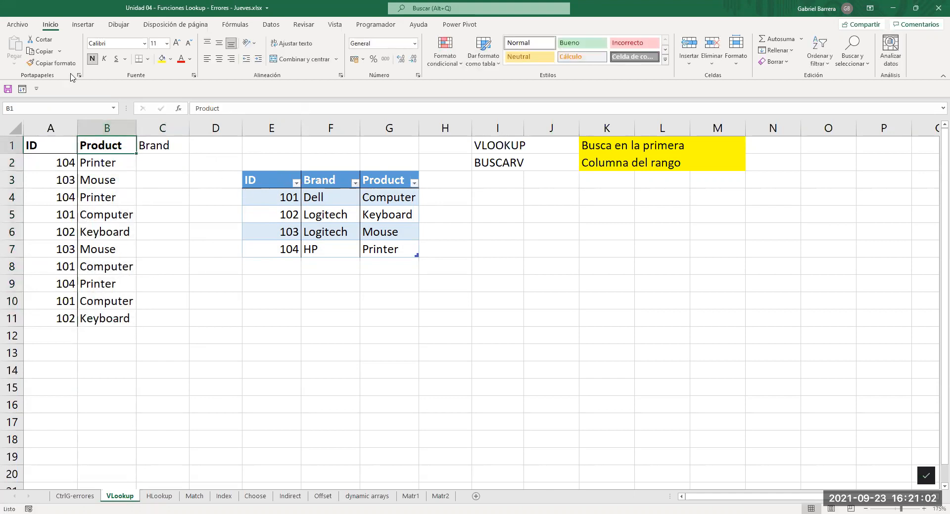
{"action": "left_click", "coordinate": [52, 63]}
{"action": "left_click", "coordinate": [157, 130]}
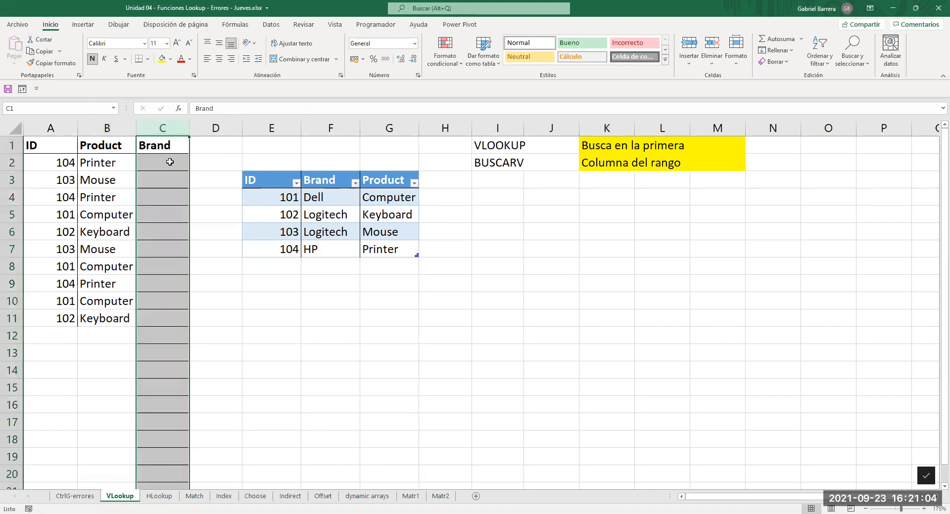
{"action": "key", "text": "ctrl+z"}
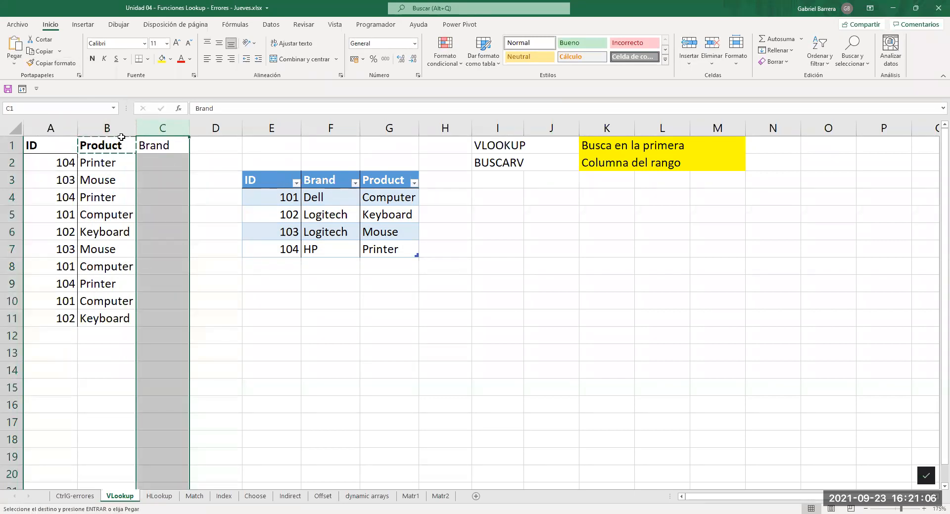
- Copy the formatting of the Product header in B1 to the Brand header in C1
{"action": "left_click", "coordinate": [156, 145]}
{"action": "left_click", "coordinate": [106, 145]}
{"action": "left_click", "coordinate": [52, 63]}
{"action": "left_click", "coordinate": [159, 147]}
- Begin a BUSCARH formula in C2 with A2 as the lookup value
{"action": "left_click", "coordinate": [149, 174]}
{"action": "left_click", "coordinate": [150, 165]}
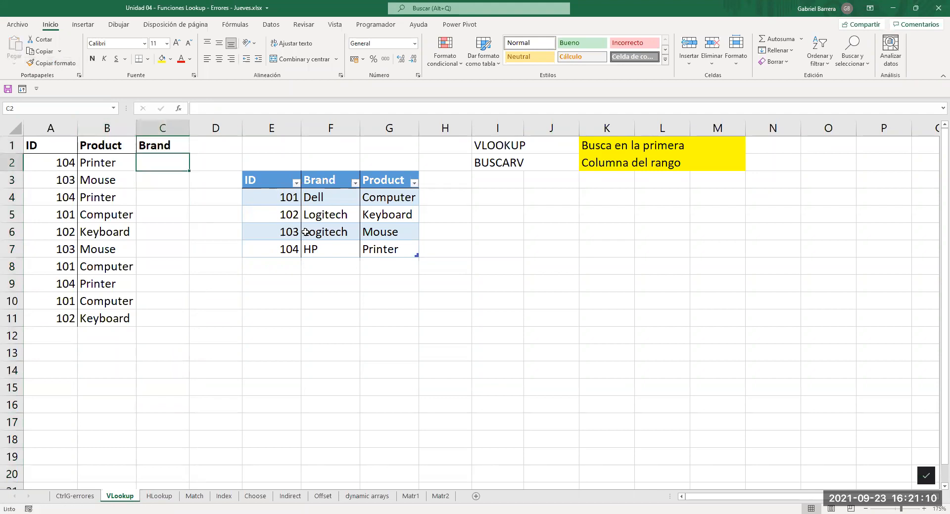
{"action": "type", "text": "="}
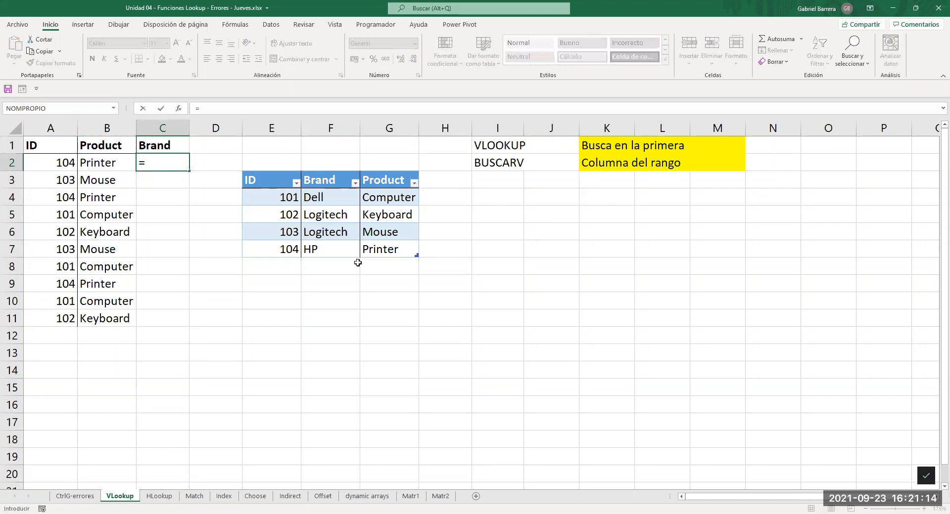
{"action": "type", "text": "buscar"}
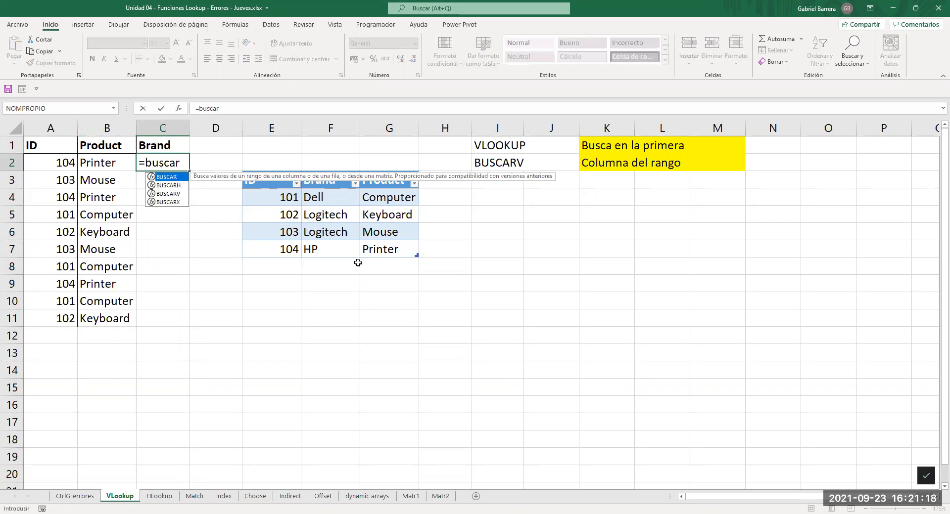
{"action": "key", "text": "Down"}
{"action": "key", "text": "Tab"}
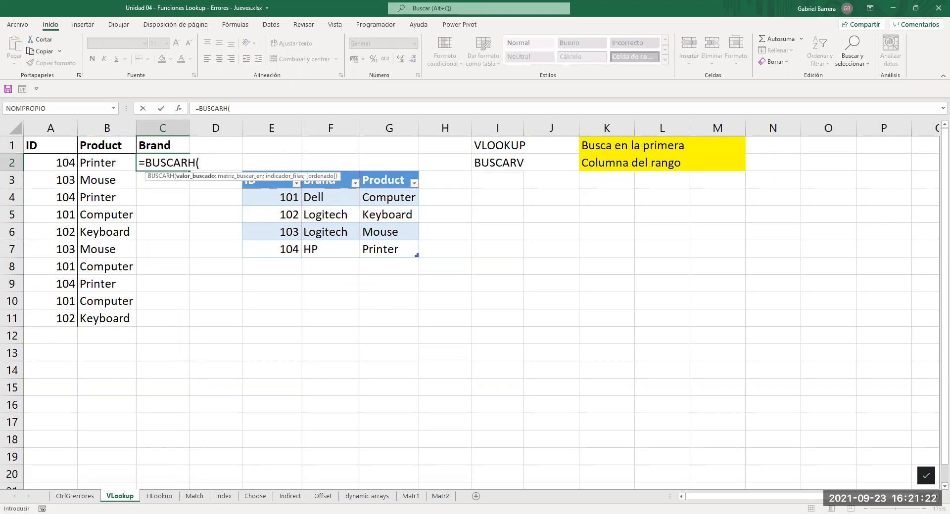
{"action": "key", "text": "alt+Tab"}
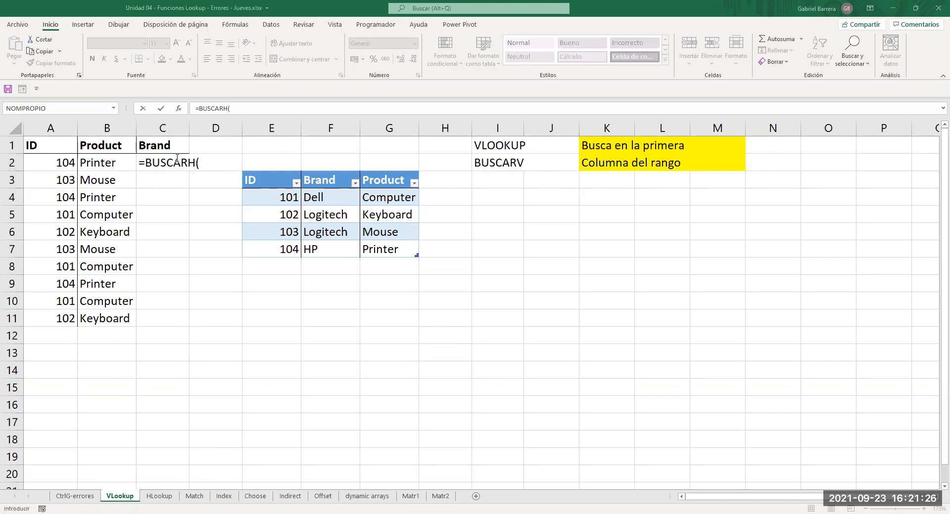
{"action": "left_click", "coordinate": [63, 163]}
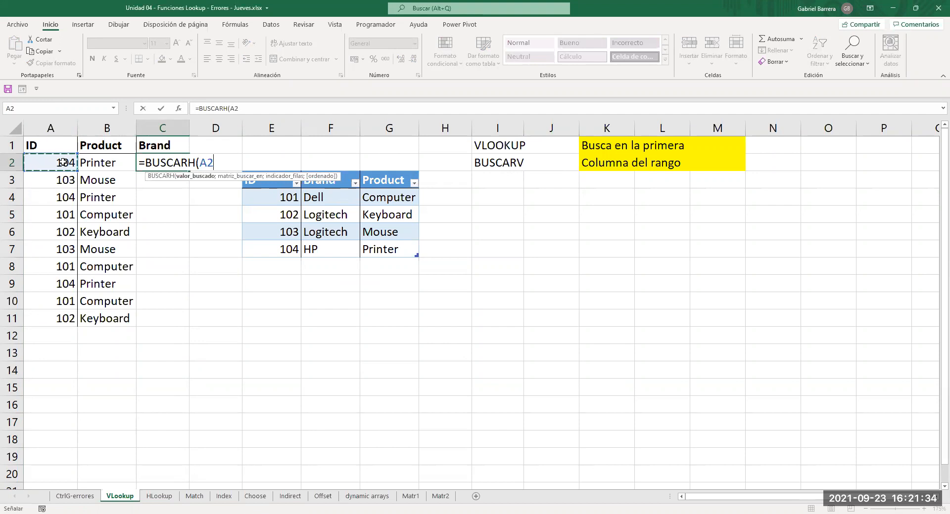
{"action": "type", "text": ";"}
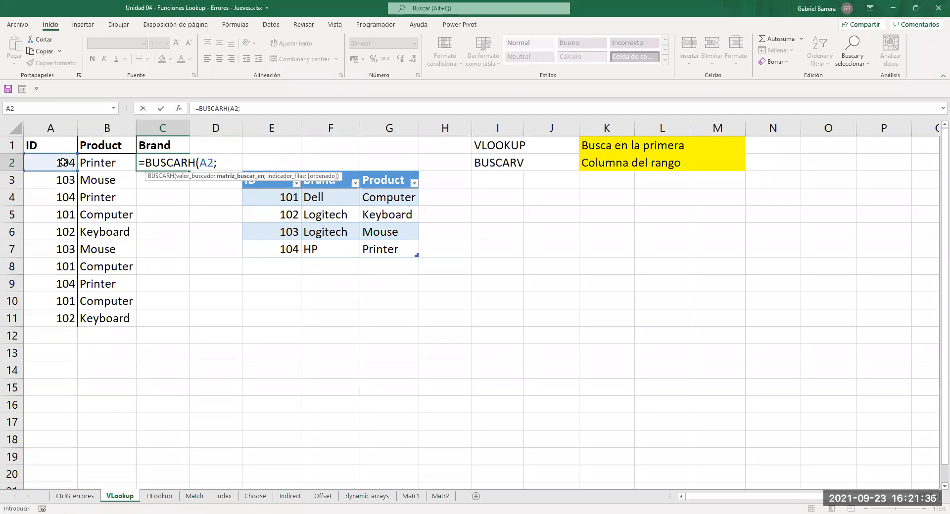
- Add the table tblProduct as the second argument of the formula in C2
{"action": "type", "text": "tbl"}
{"action": "key", "text": "Down"}
{"action": "key", "text": "Down"}
{"action": "key", "text": "Down"}
{"action": "key", "text": "Down"}
{"action": "key", "text": "Down"}
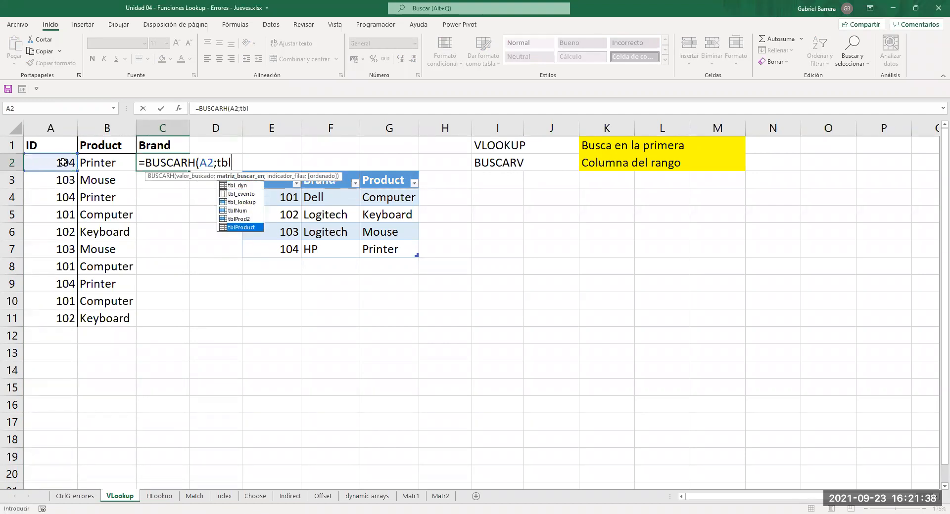
{"action": "key", "text": "Tab"}
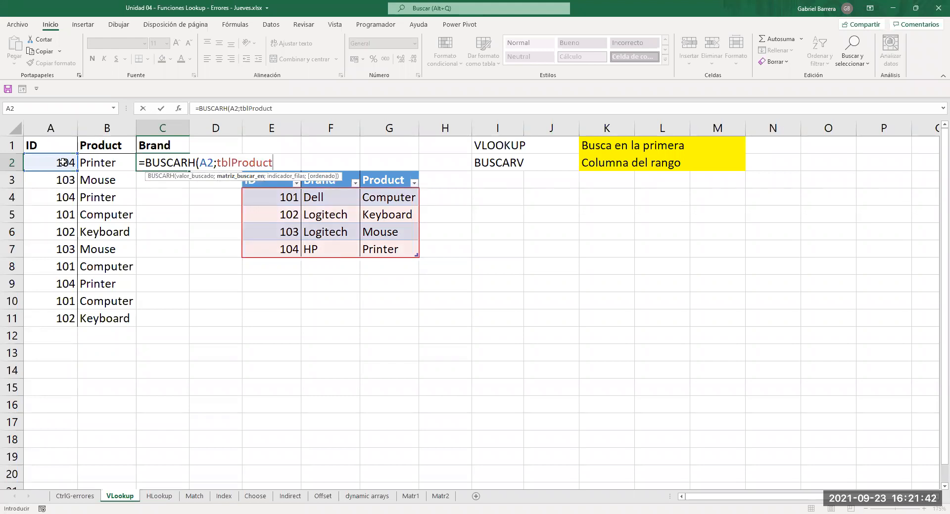
{"action": "type", "text": ";"}
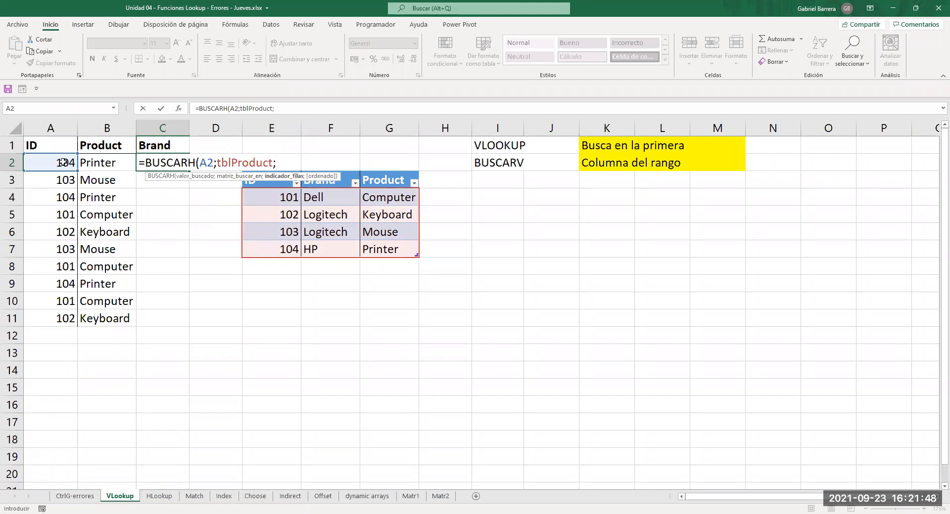
- Change the function in C2's formula to BUSCARV
{"action": "key", "text": "Left"}
{"action": "key", "text": "Right"}
{"action": "left_click", "coordinate": [191, 167]}
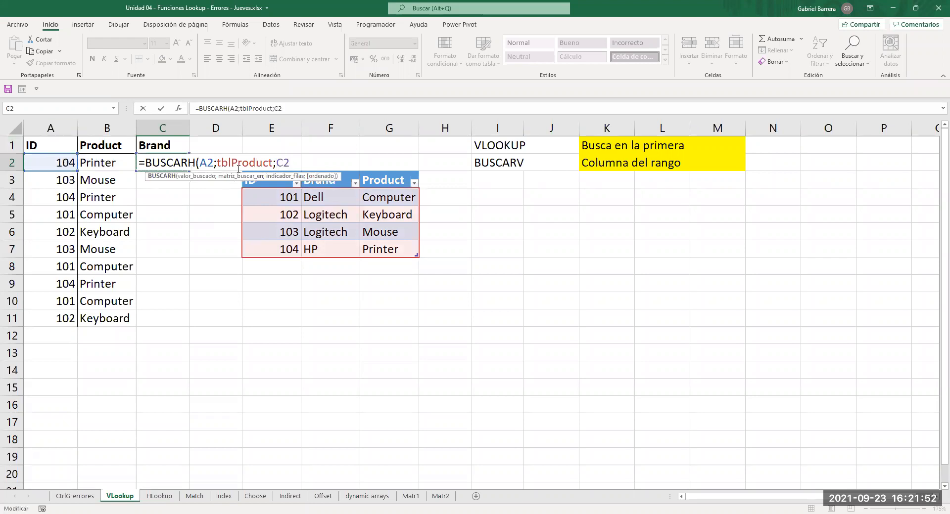
{"action": "key", "text": "Delete"}
{"action": "type", "text": "V"}
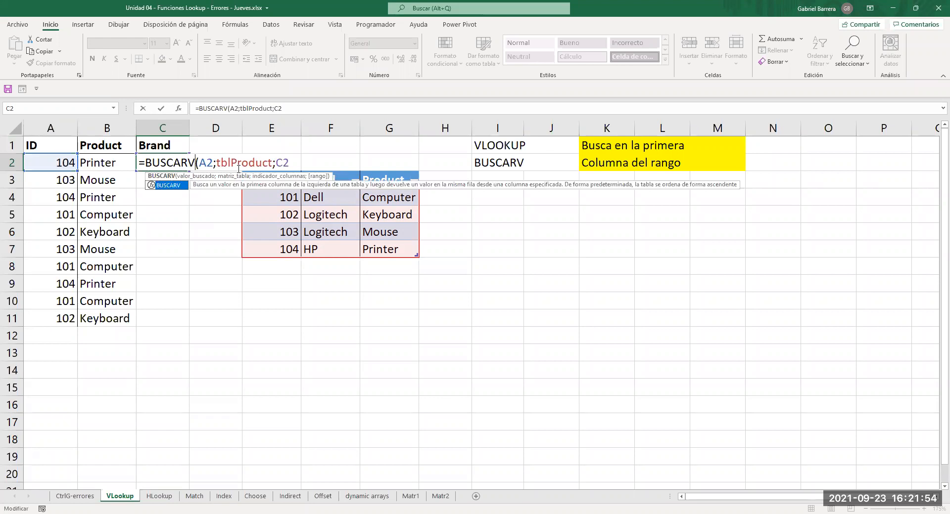
- Add FALSO as the exact-match argument and complete the BUSCARV formula in C2
{"action": "key", "text": "End"}
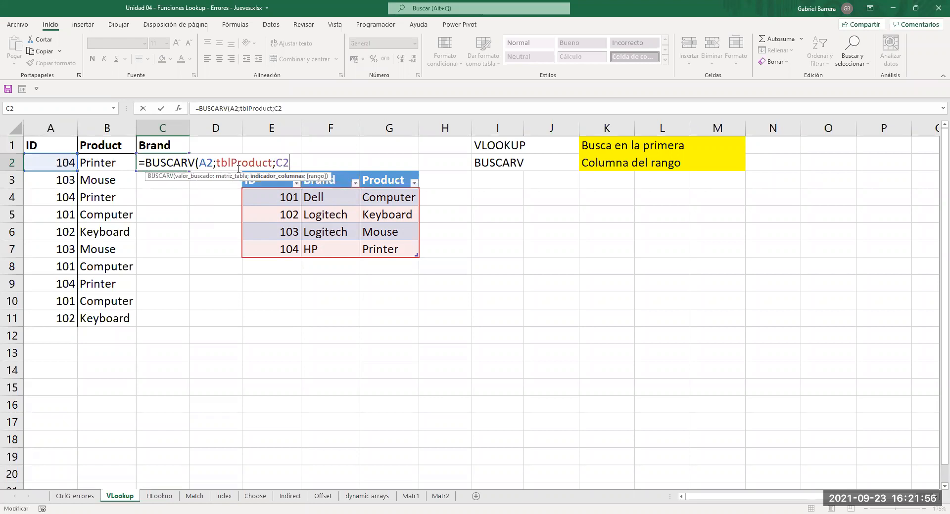
{"action": "type", "text": ";"}
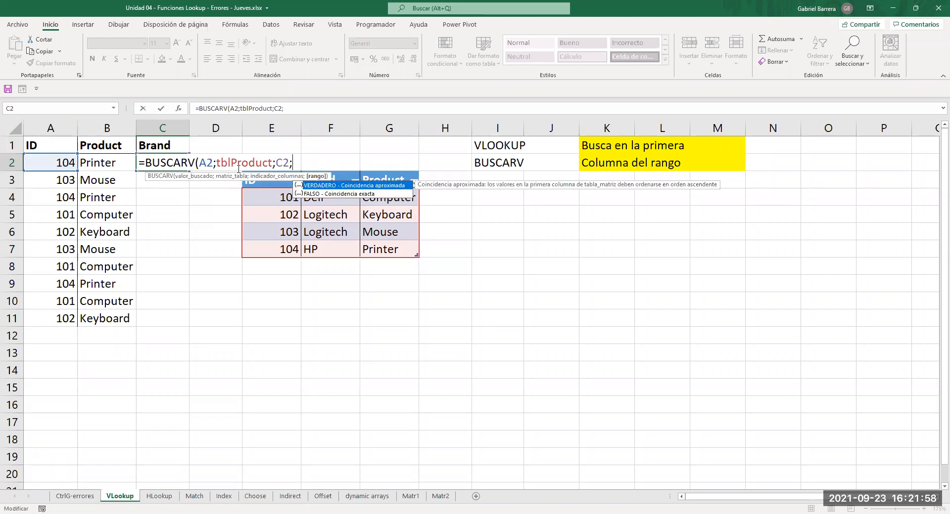
{"action": "key", "text": "Down"}
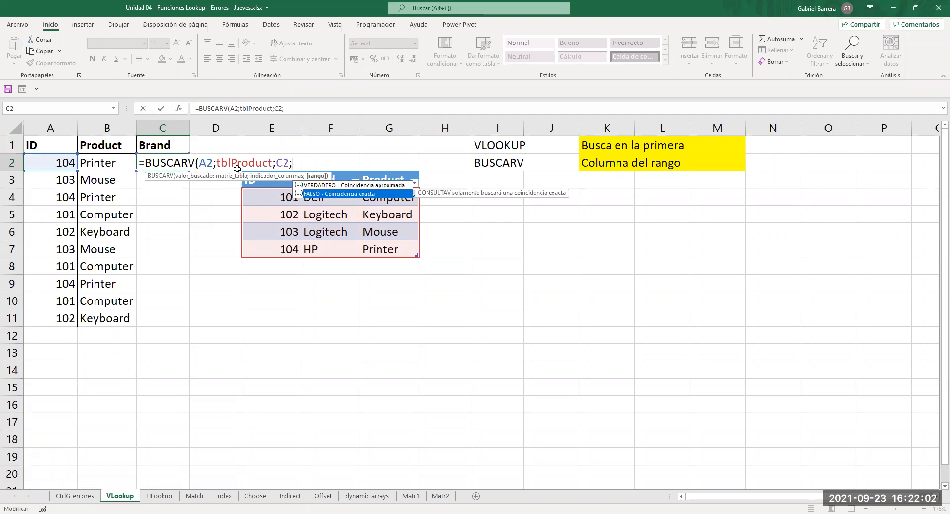
{"action": "type", "text": ")"}
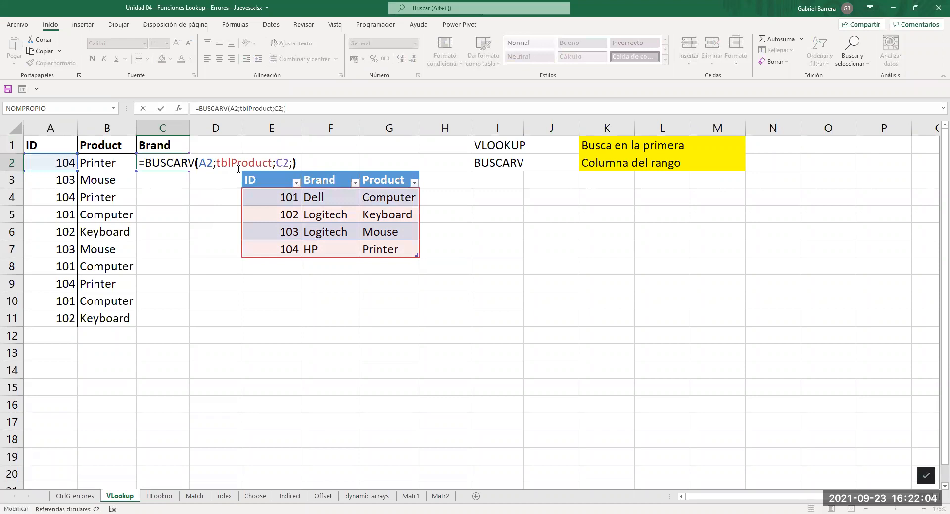
{"action": "type", "text": "fa"}
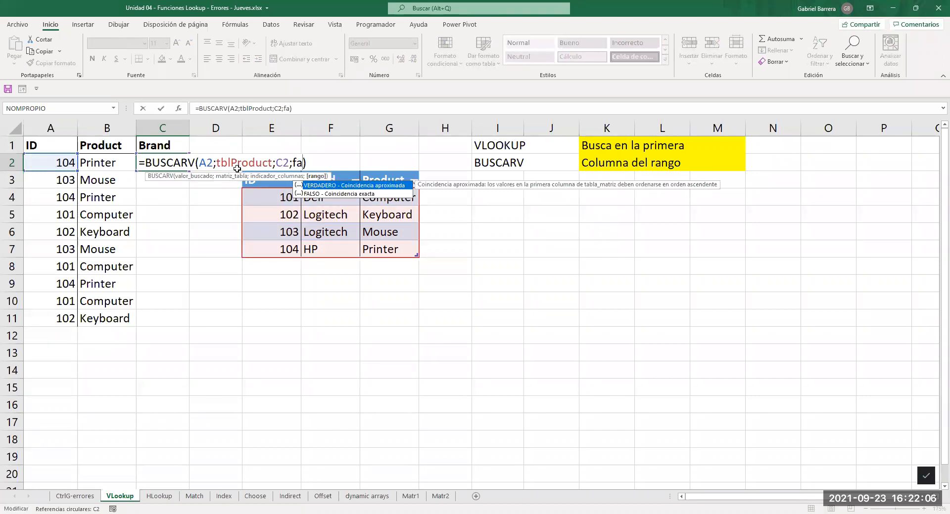
{"action": "type", "text": "lso"}
{"action": "key", "text": "Return"}
- Set the column index in C2's BUSCARV formula to 2
{"action": "left_click", "coordinate": [166, 162]}
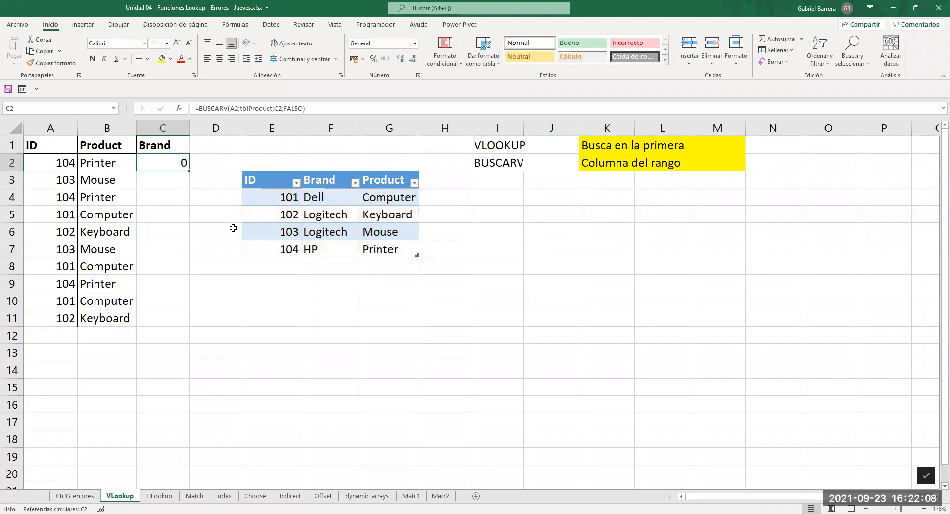
{"action": "key", "text": "F2"}
{"action": "key", "text": "F2"}
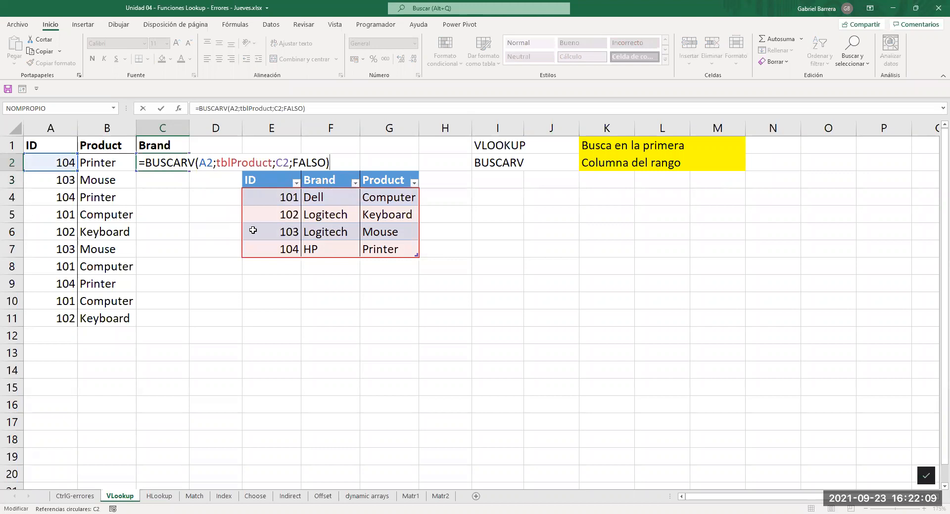
{"action": "left_click", "coordinate": [277, 162]}
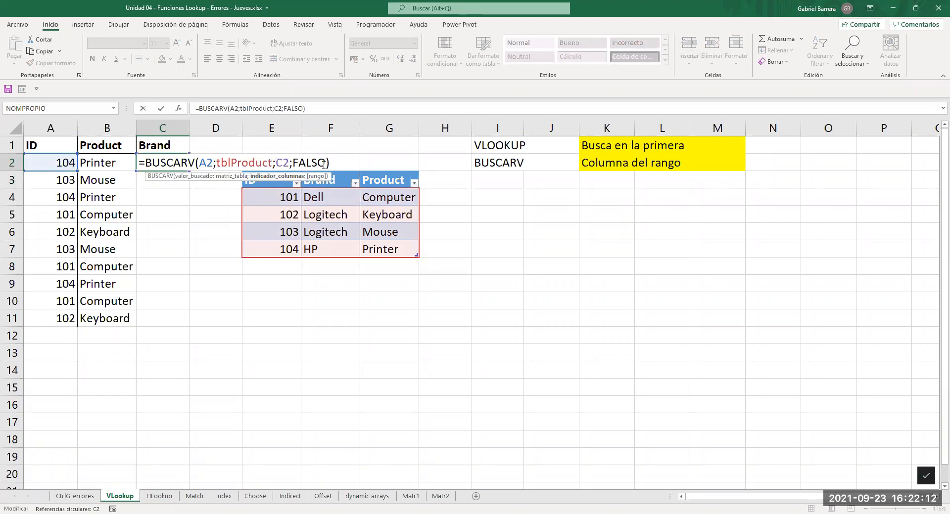
{"action": "key", "text": "Delete"}
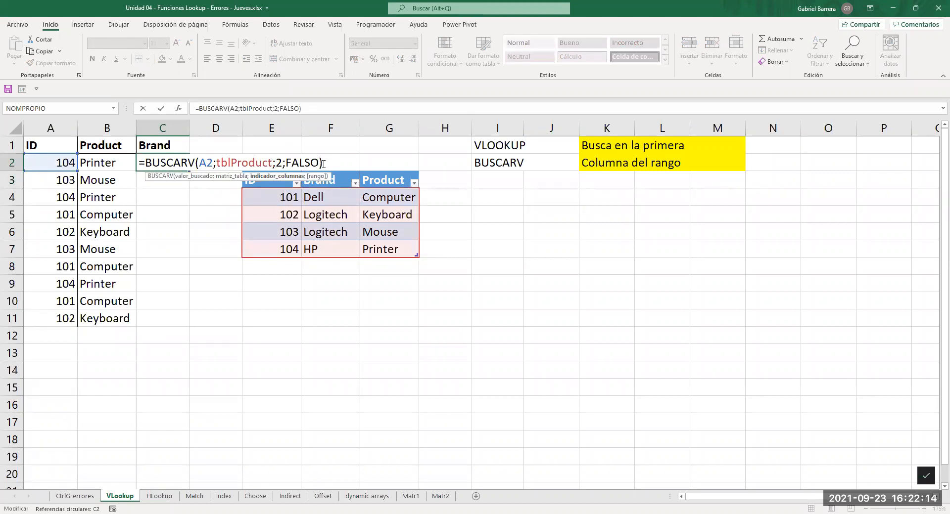
{"action": "key", "text": "ctrl+Return"}
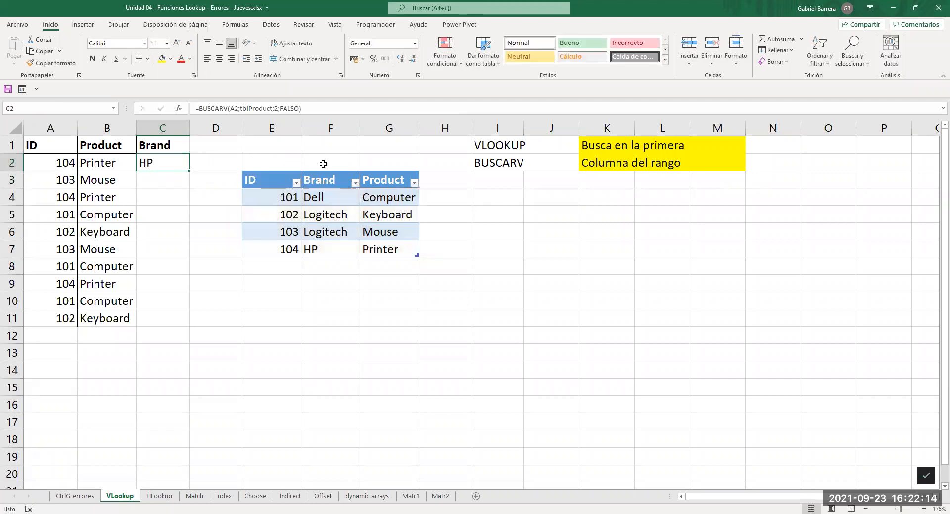
- Fill the BUSCARV formula from C2 down through C11 and open C2's formula for review
{"action": "double_click", "coordinate": [189, 172]}
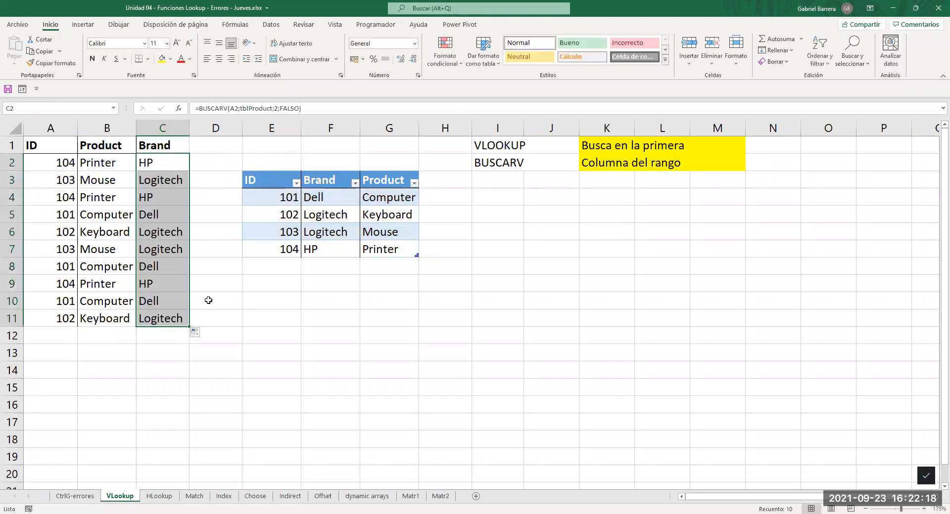
{"action": "left_click", "coordinate": [153, 151]}
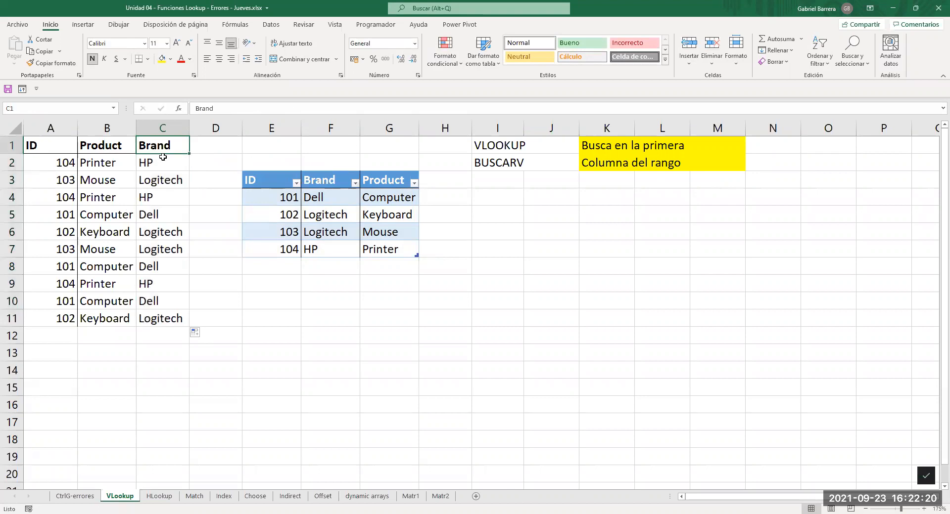
{"action": "double_click", "coordinate": [163, 163]}
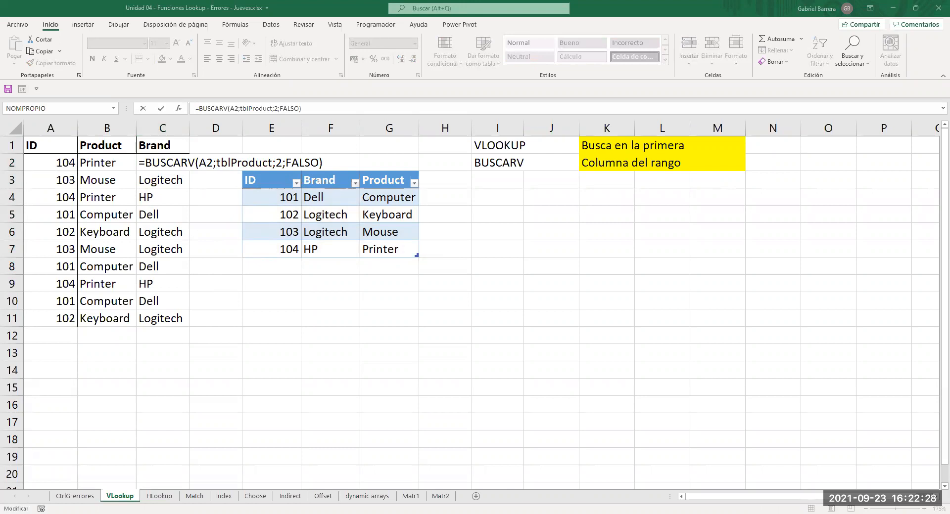
- Review the lookup value and table range referenced by C2's BUSCARV formula, then close the formula
{"action": "left_click", "coordinate": [333, 349]}
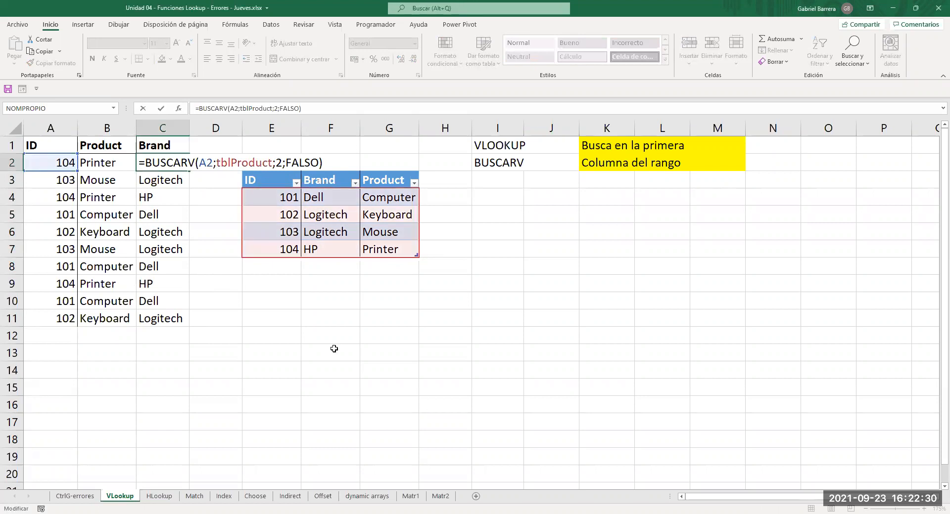
{"action": "key", "text": "ctrl+Return"}
{"action": "left_click", "coordinate": [233, 237]}
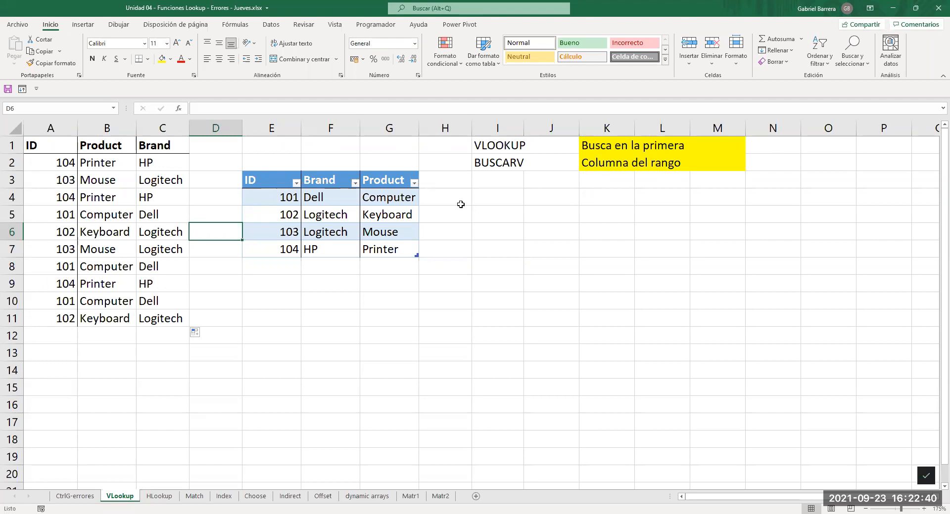
- Enter a FORMULATEXTO formula in E11 that references the product lookup in B11
{"action": "left_click", "coordinate": [260, 317]}
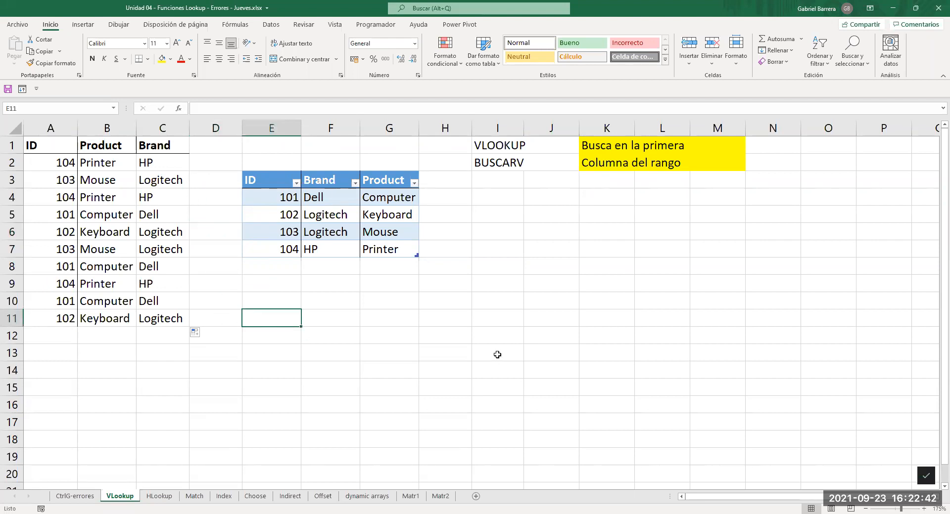
{"action": "type", "text": "="}
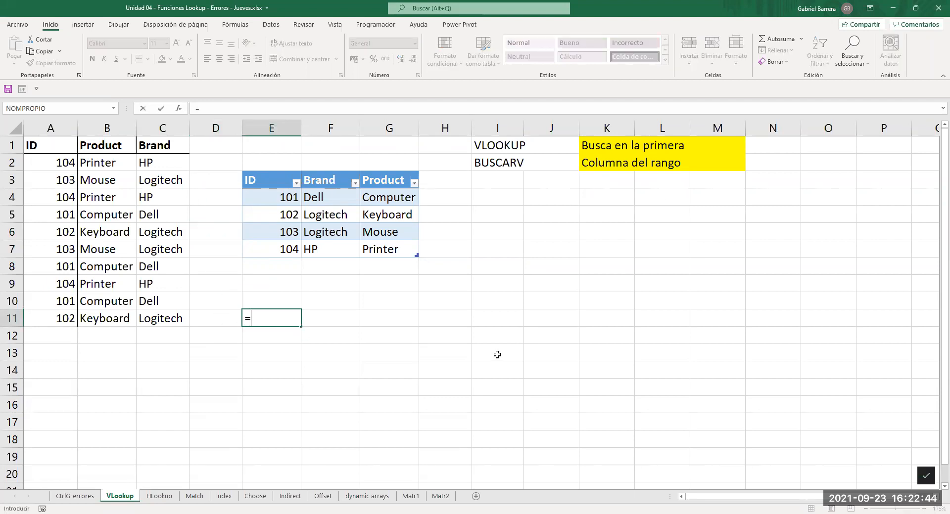
{"action": "type", "text": "FORMULATEXTO("}
{"action": "key", "text": "Left"}
{"action": "key", "text": "Left"}
{"action": "key", "text": "Left"}
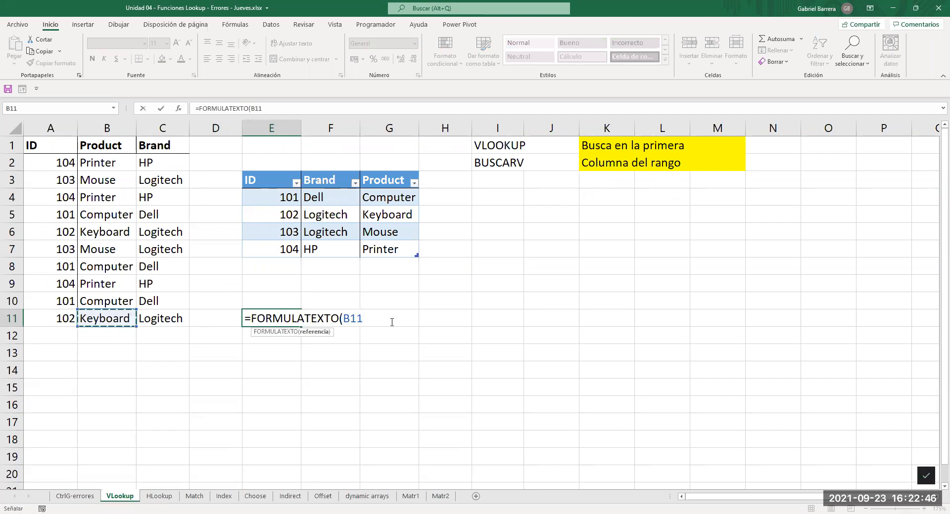
{"action": "key", "text": "Return"}
- Discard the stray 3 in E12 and re-enter E11's FORMULATEXTO formula to recalculate it
{"action": "type", "text": "3"}
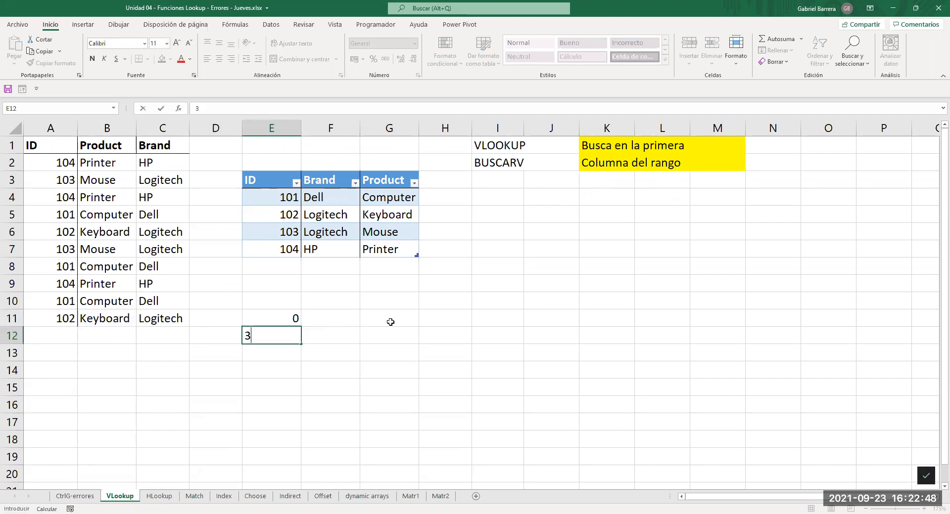
{"action": "key", "text": "Escape"}
{"action": "key", "text": "Up"}
{"action": "key", "text": "F2"}
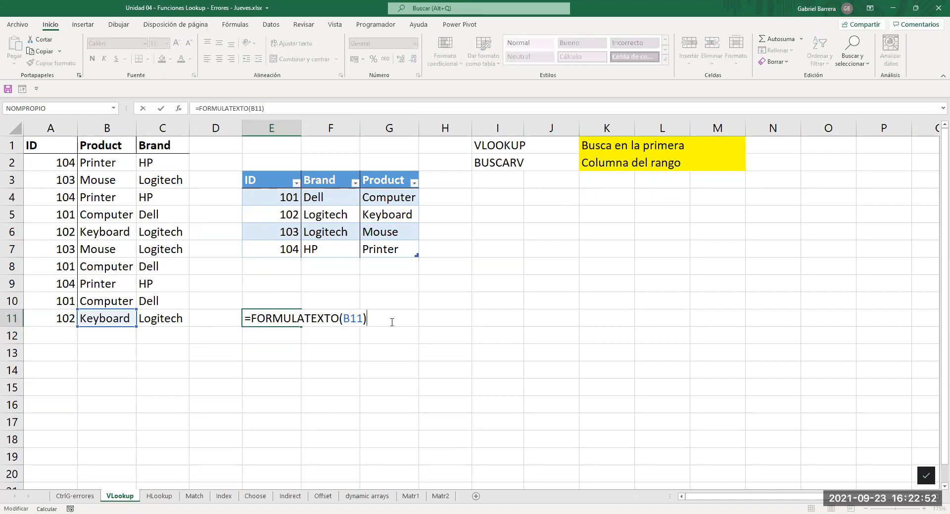
{"action": "key", "text": "Return"}
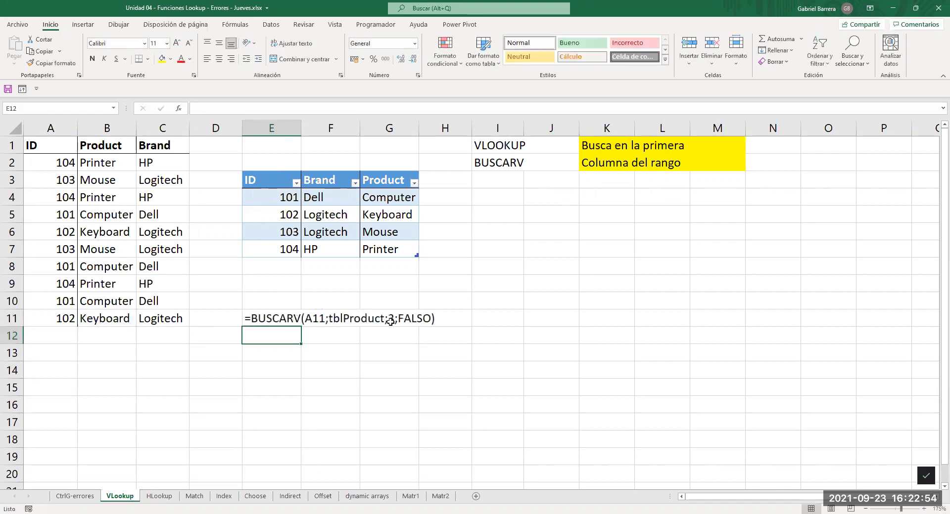
{"action": "left_click", "coordinate": [270, 356]}
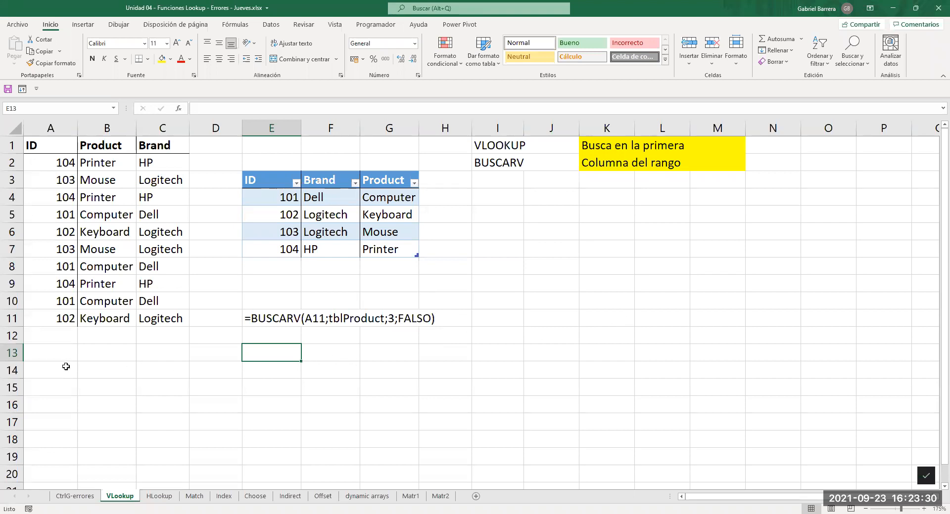
- Copy tblProduct's ID, Brand and Product headers from E3:G3 to the row starting at A14
{"action": "left_click_drag", "start_coordinate": [267, 180], "coordinate": [406, 181]}
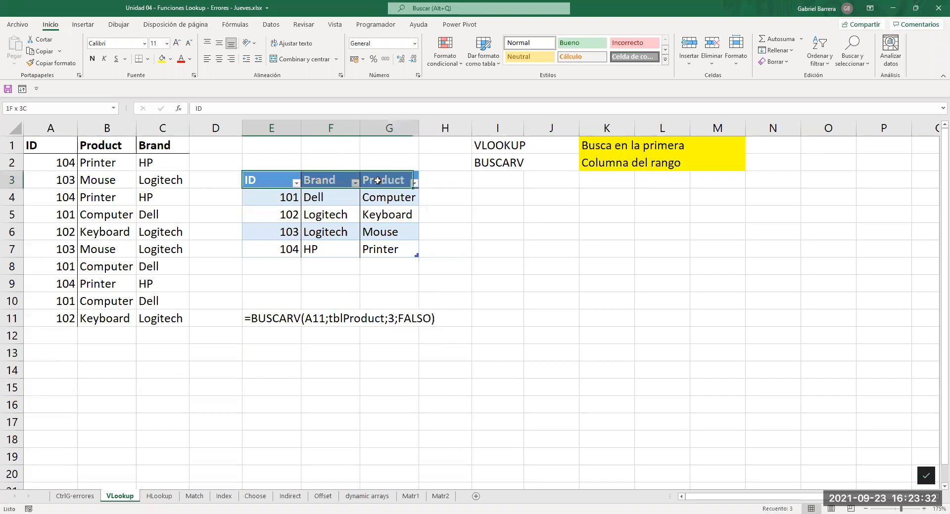
{"action": "key", "text": "ctrl+c"}
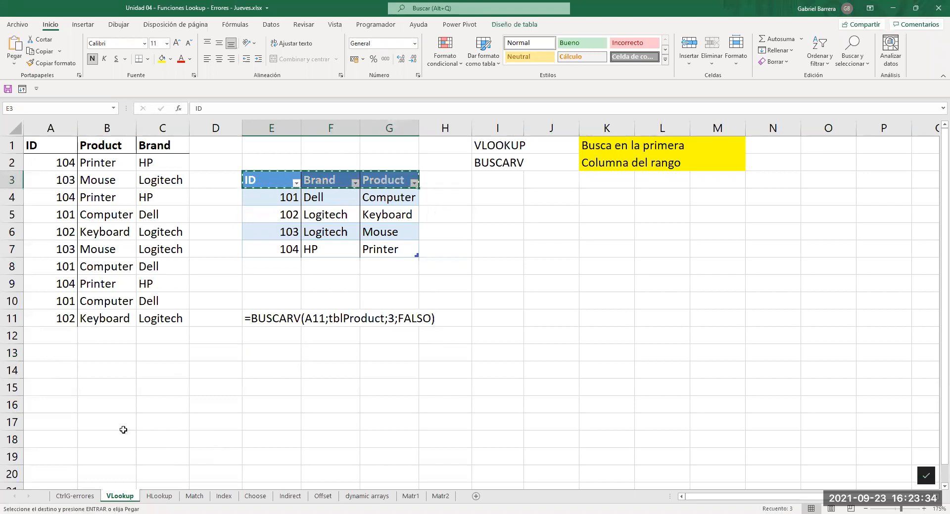
{"action": "left_click", "coordinate": [62, 371]}
{"action": "key", "text": "ctrl+v"}
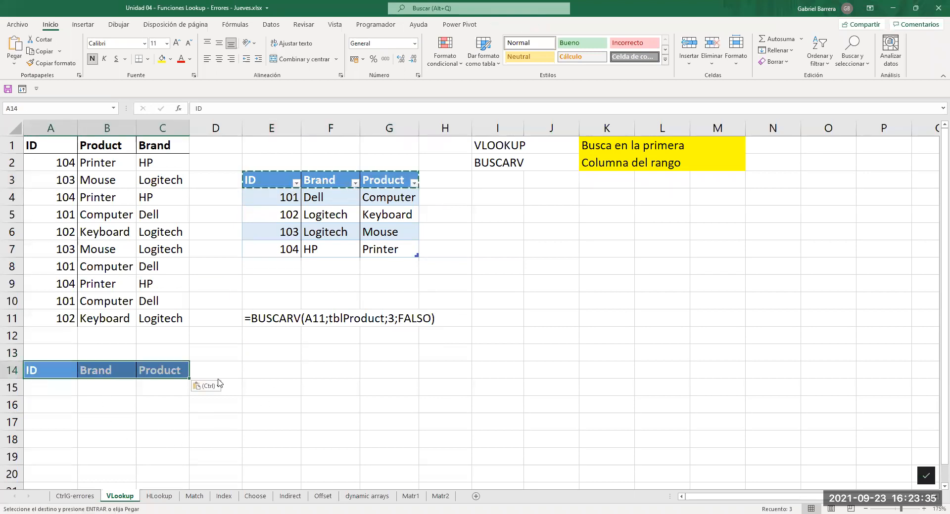
- Insert a cell at B14, shifting the cells to the right, and enter the header Cantidad in it
{"action": "left_click", "coordinate": [109, 372]}
{"action": "key", "text": "shift+F10"}
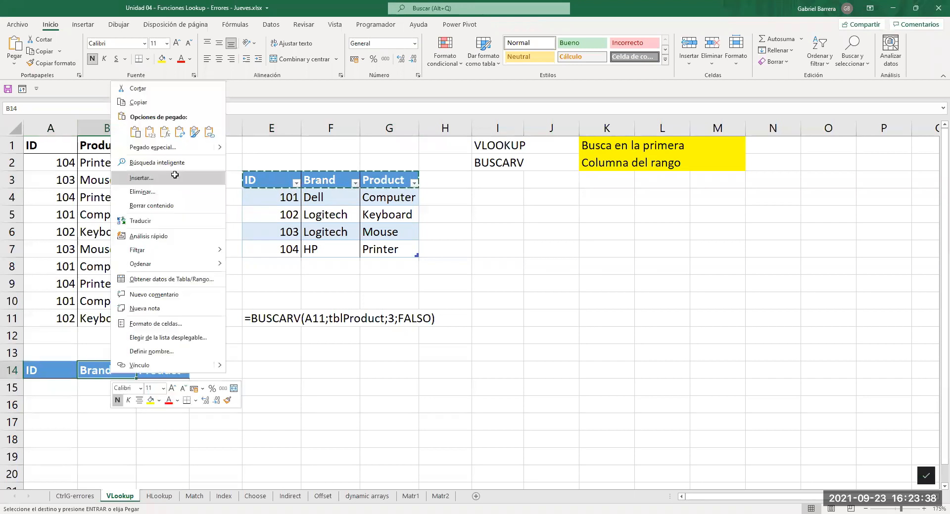
{"action": "left_click", "coordinate": [191, 178]}
{"action": "left_click", "coordinate": [191, 158]}
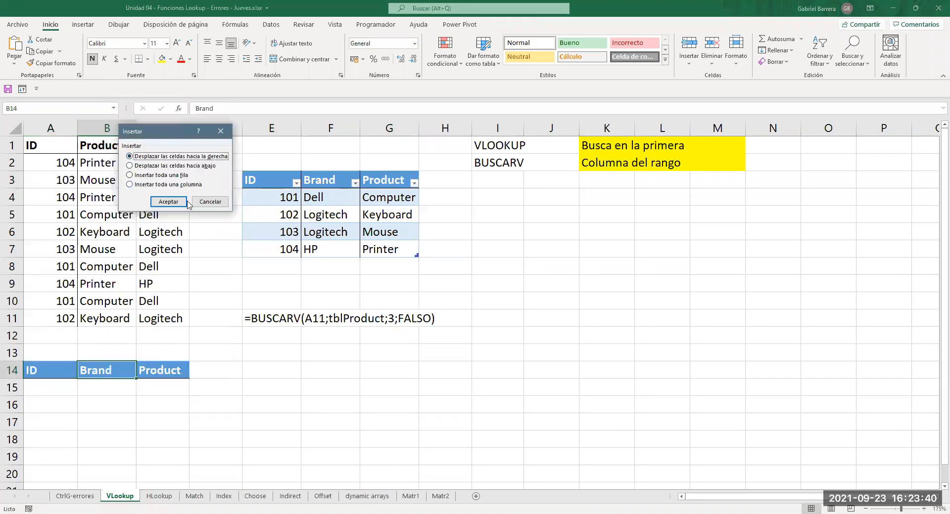
{"action": "key", "text": "Return"}
{"action": "type", "text": "C"}
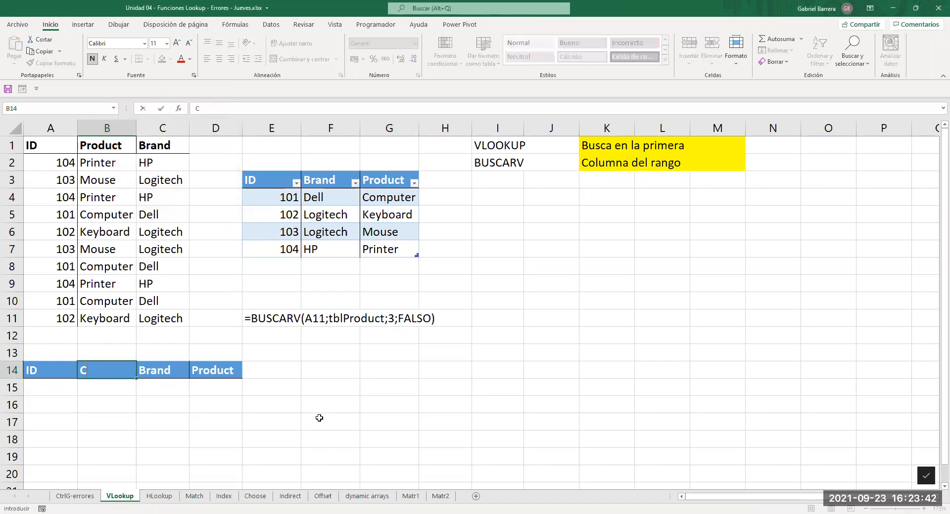
{"action": "type", "text": "antidad"}
{"action": "key", "text": "Return"}
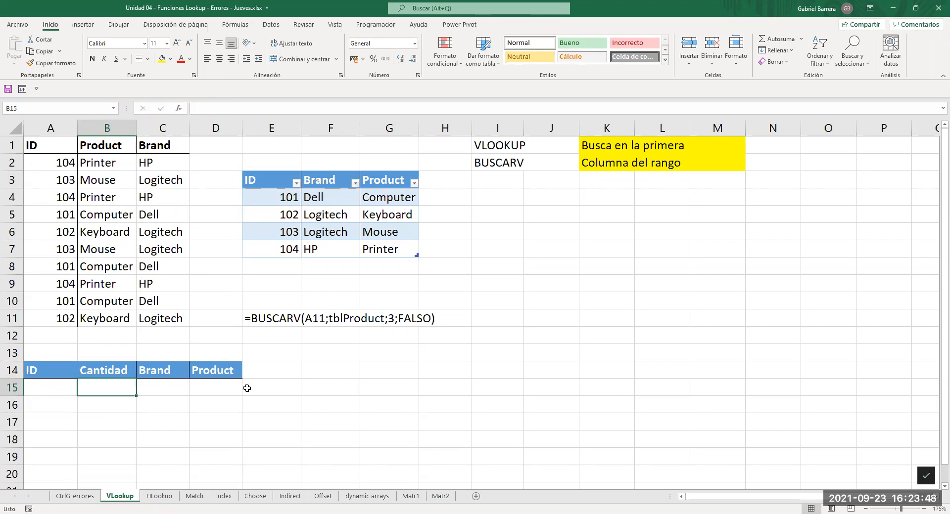
- Replace the Product header in D14 with Total
{"action": "left_click", "coordinate": [222, 372]}
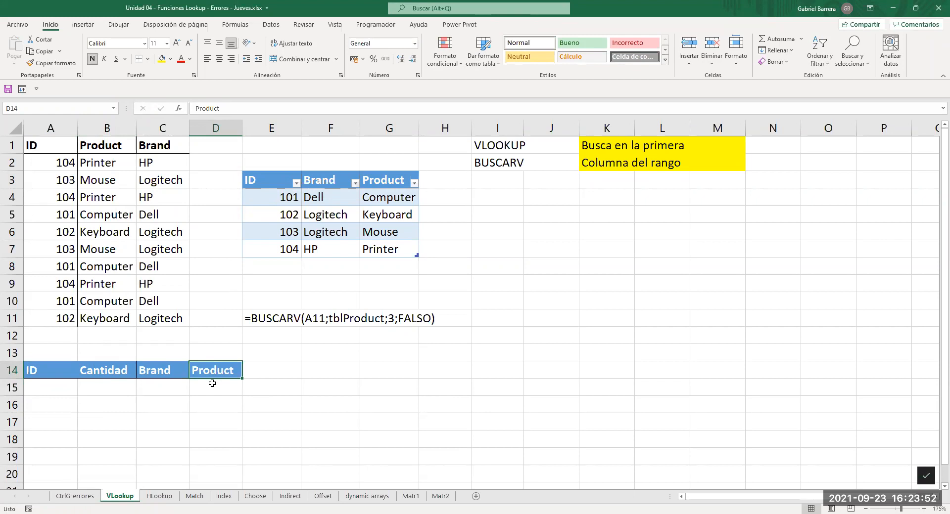
{"action": "type", "text": "Total"}
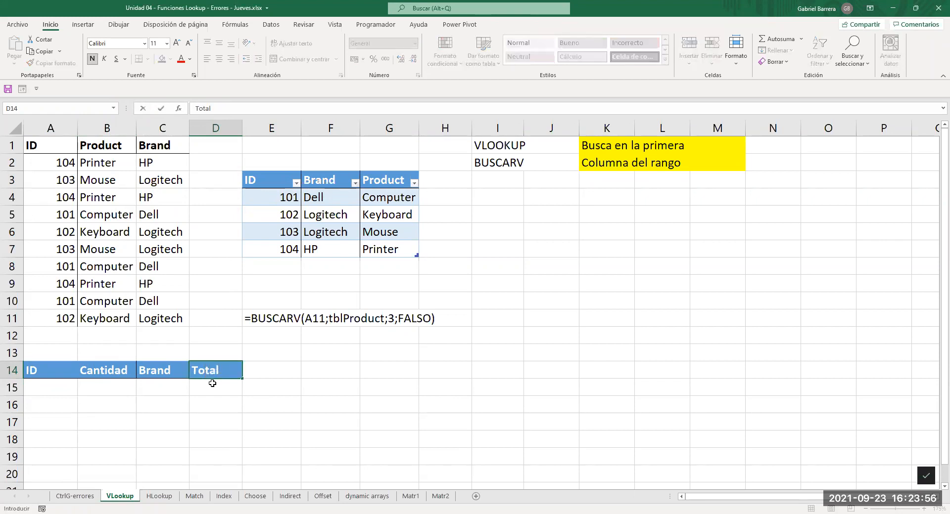
{"action": "key", "text": "Return"}
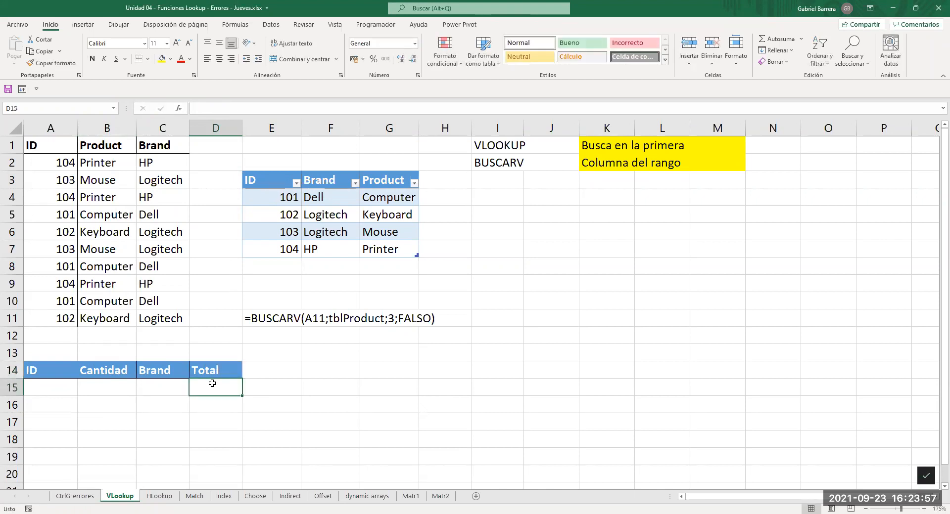
- Add a Price column to tblProduct in column H with the values 1250, 340, 215 and 950
{"action": "left_click", "coordinate": [448, 179]}
{"action": "type", "text": "Price"}
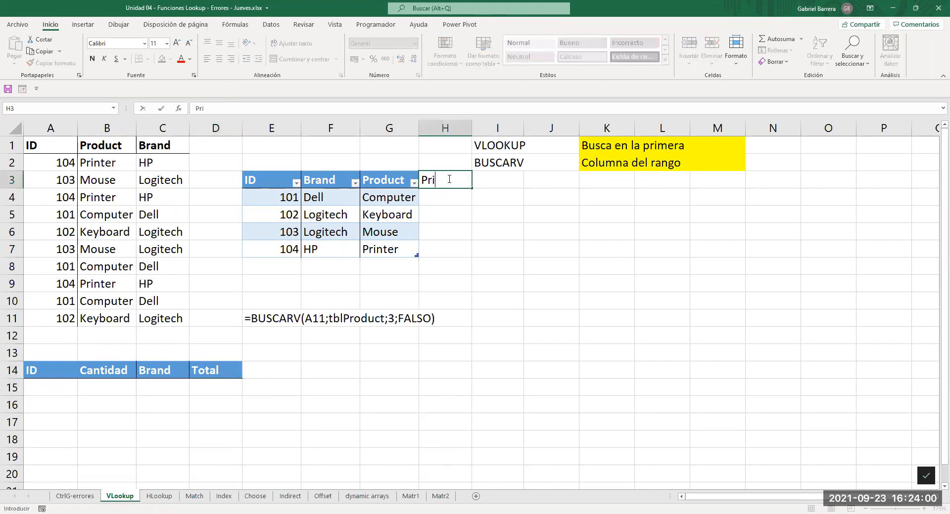
{"action": "key", "text": "Return"}
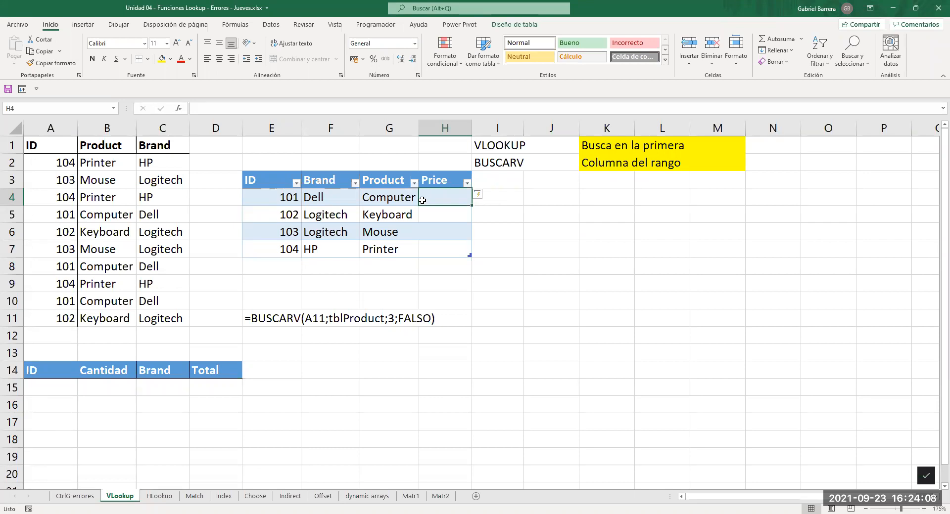
{"action": "type", "text": "1250"}
{"action": "key", "text": "Return"}
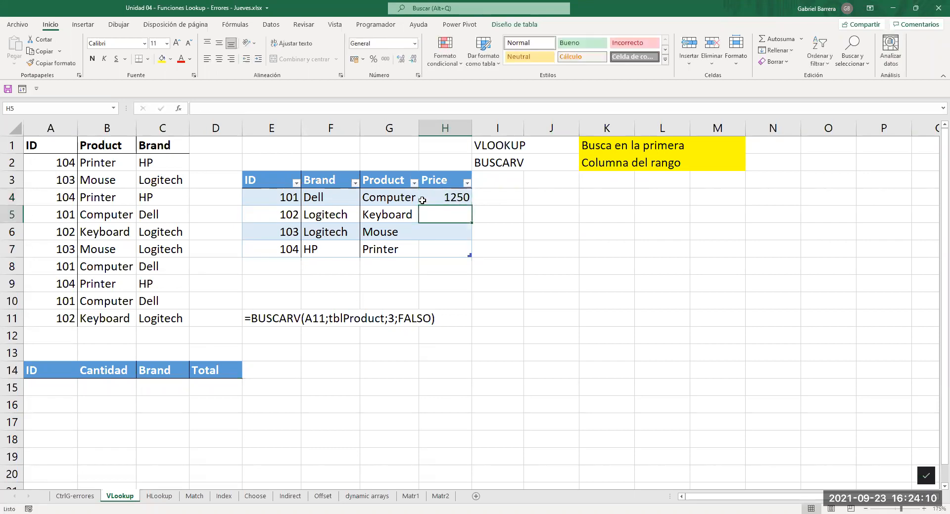
{"action": "type", "text": "340"}
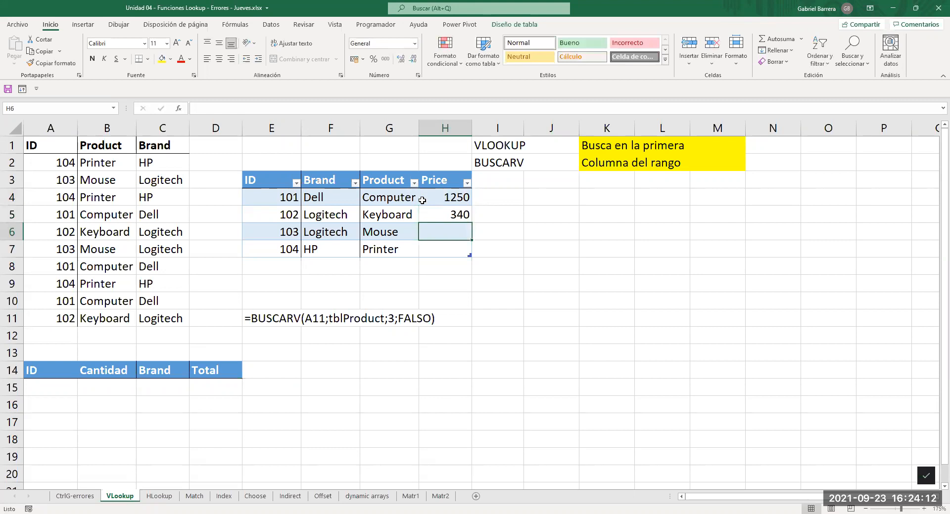
{"action": "type", "text": "215"}
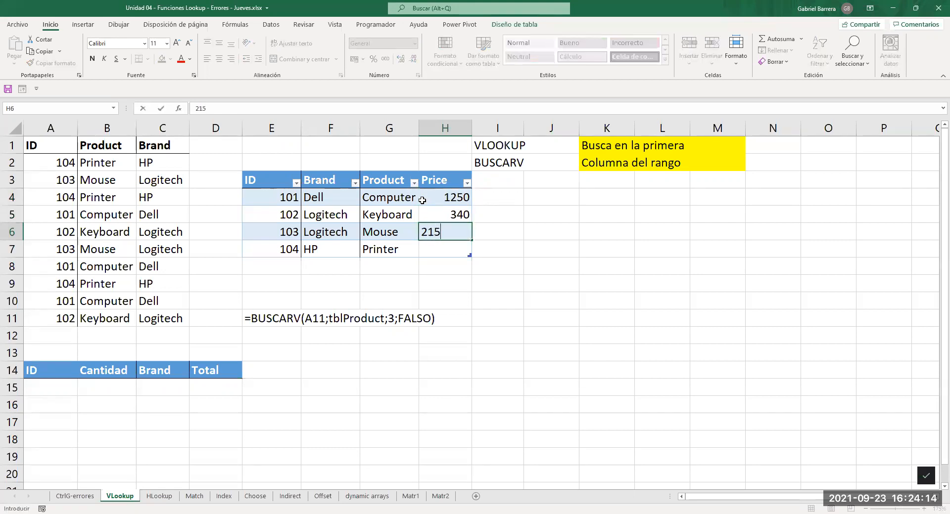
{"action": "key", "text": "Return"}
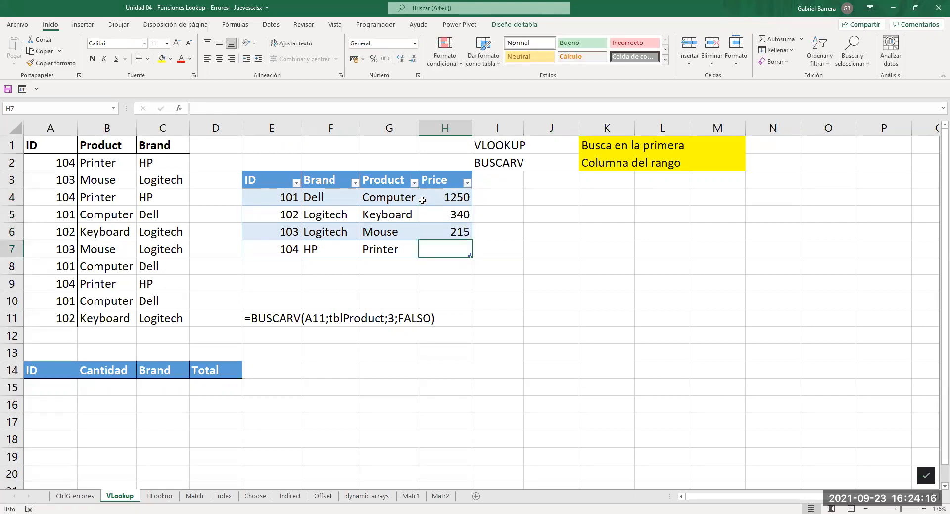
{"action": "type", "text": "950"}
{"action": "key", "text": "Return"}
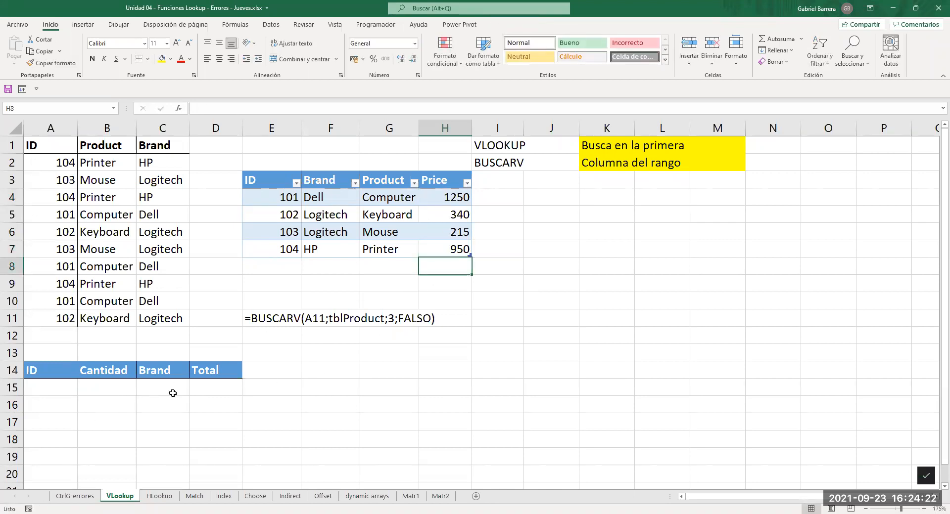
- Enter ID 104 in A15 and quantity 5 in B15 under the new headers
{"action": "left_click_drag", "start_coordinate": [63, 385], "coordinate": [188, 385]}
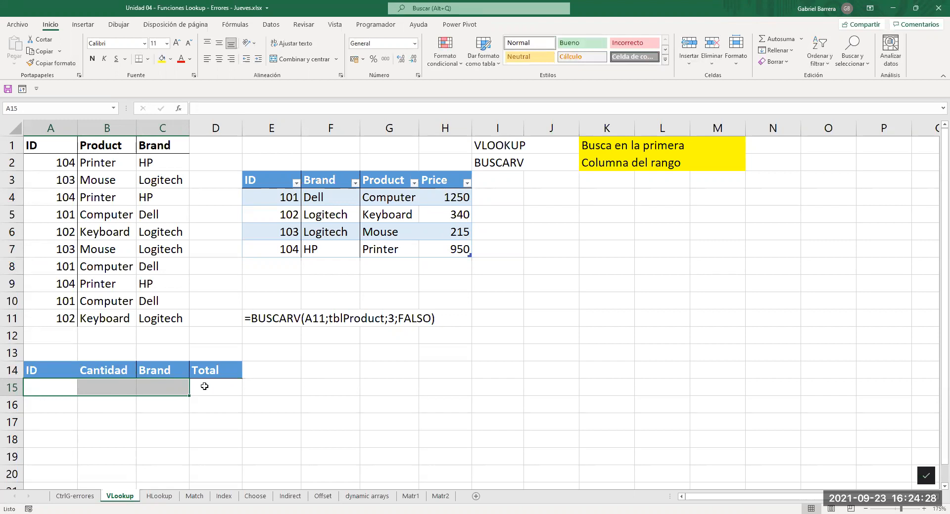
{"action": "key", "text": "Left"}
{"action": "type", "text": "104"}
{"action": "key", "text": "Return"}
{"action": "left_click", "coordinate": [122, 392]}
{"action": "type", "text": "5"}
{"action": "key", "text": "Return"}
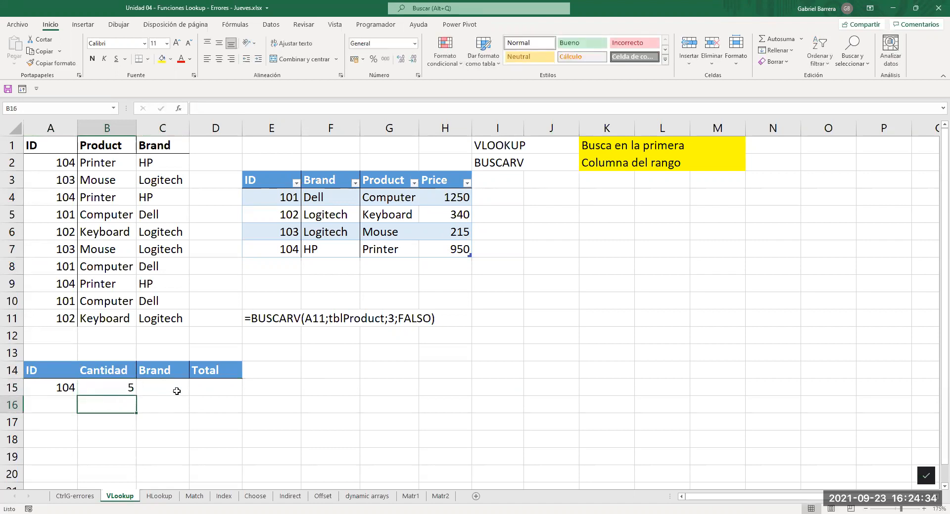
- Examine how row 15's ID, quantity and Total cells relate to the printer's price in tblProduct
{"action": "left_click", "coordinate": [161, 388]}
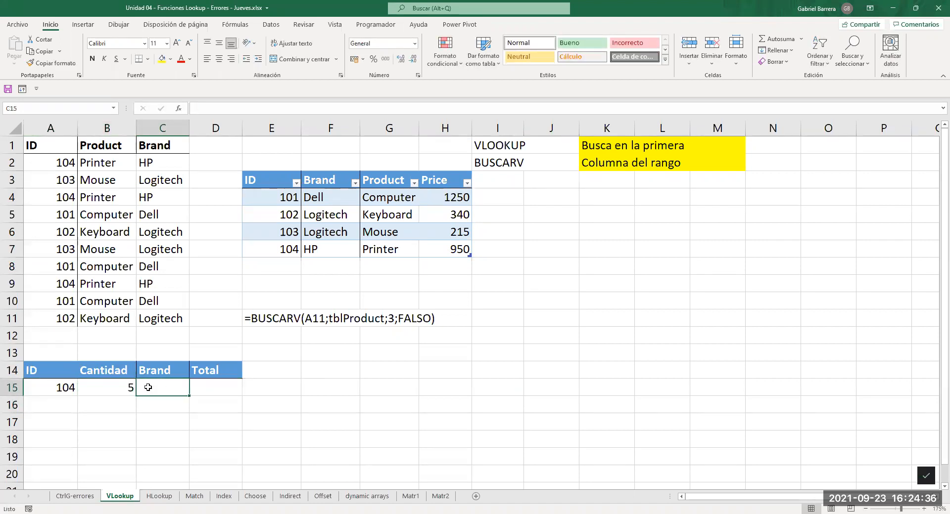
{"action": "left_click", "coordinate": [206, 390]}
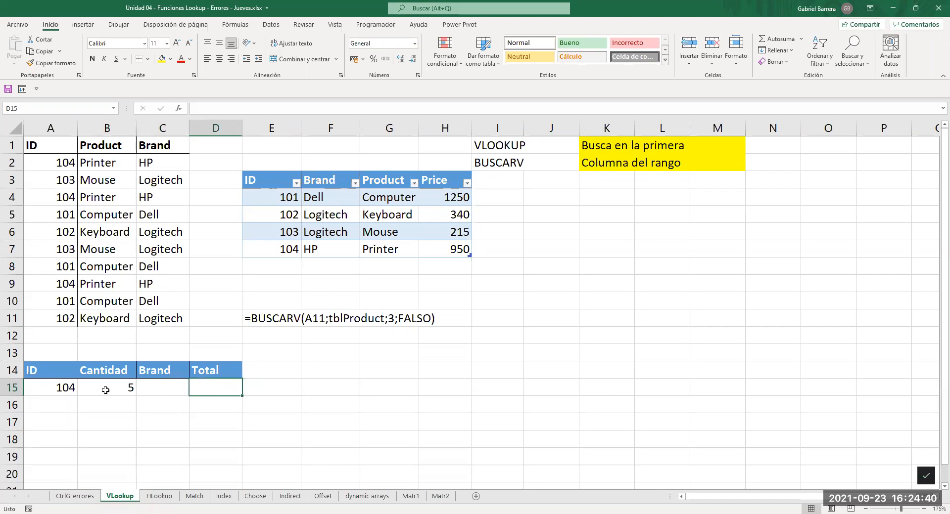
{"action": "left_click", "coordinate": [48, 389]}
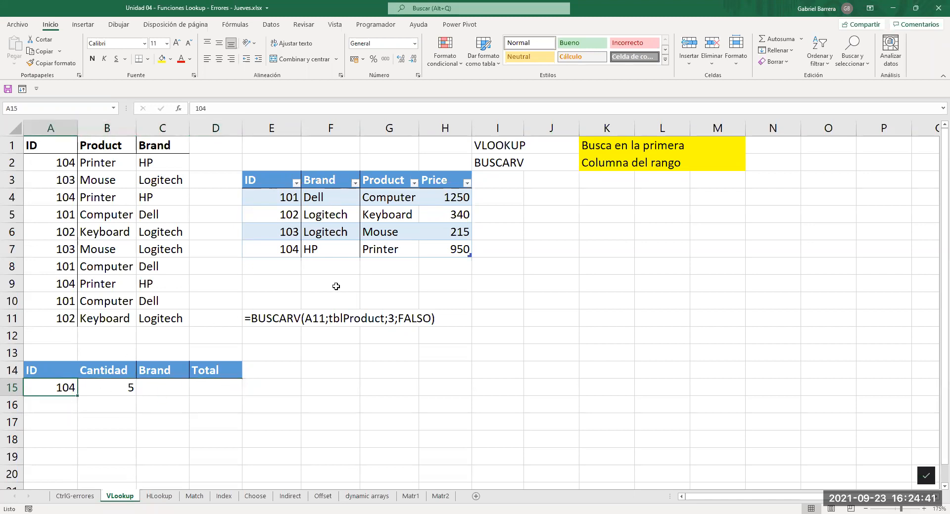
{"action": "left_click", "coordinate": [439, 251]}
{"action": "left_click", "coordinate": [212, 386]}
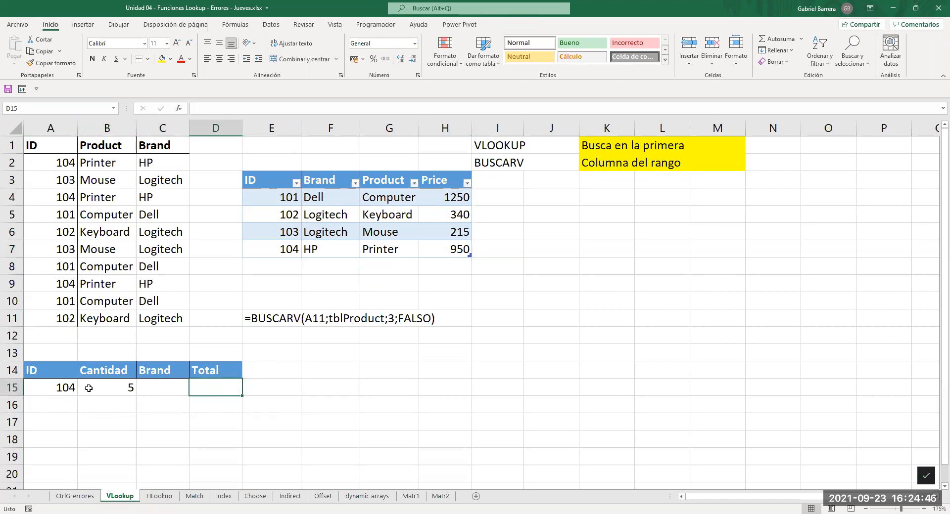
{"action": "left_click", "coordinate": [47, 388]}
- Enter =BUSCARV(A15;tblProduct;2;) in C15 to look up the brand for the ID in A15
{"action": "left_click", "coordinate": [165, 387]}
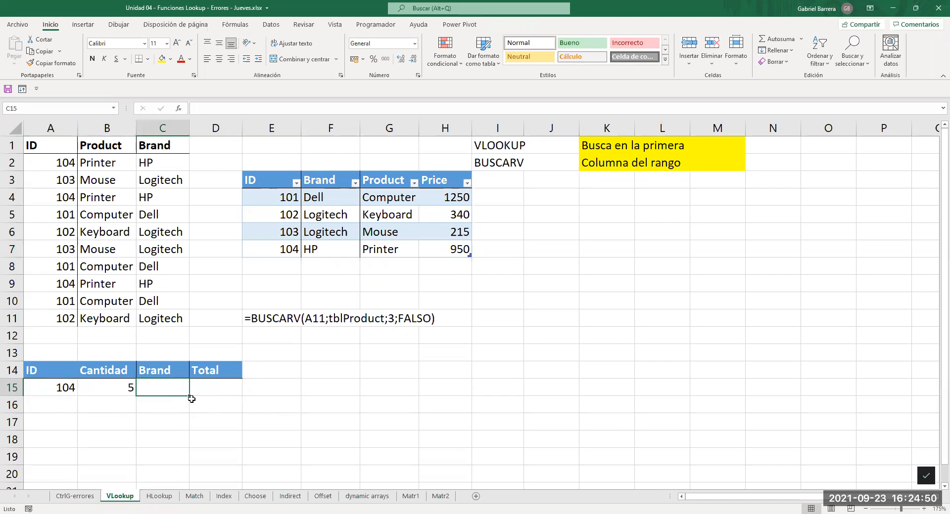
{"action": "type", "text": "="}
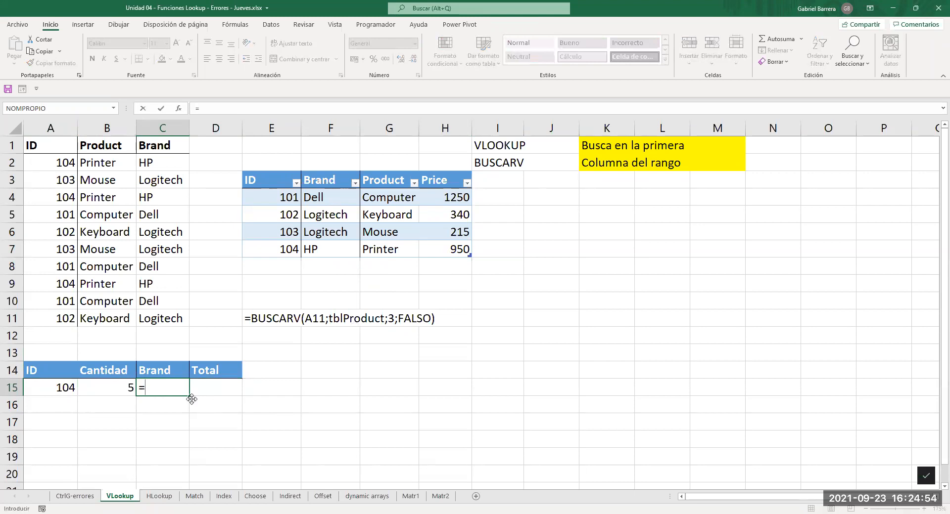
{"action": "type", "text": "buscarv"}
{"action": "key", "text": "Tab"}
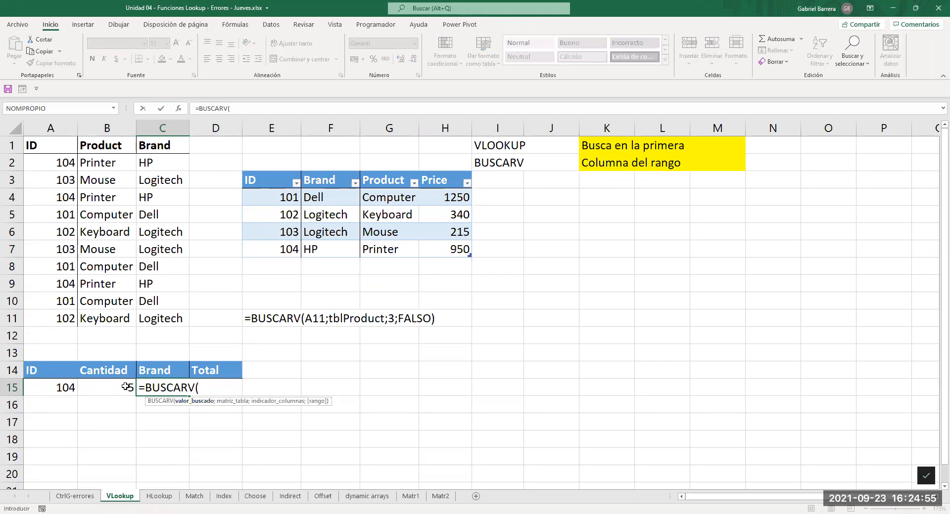
{"action": "left_click", "coordinate": [62, 387]}
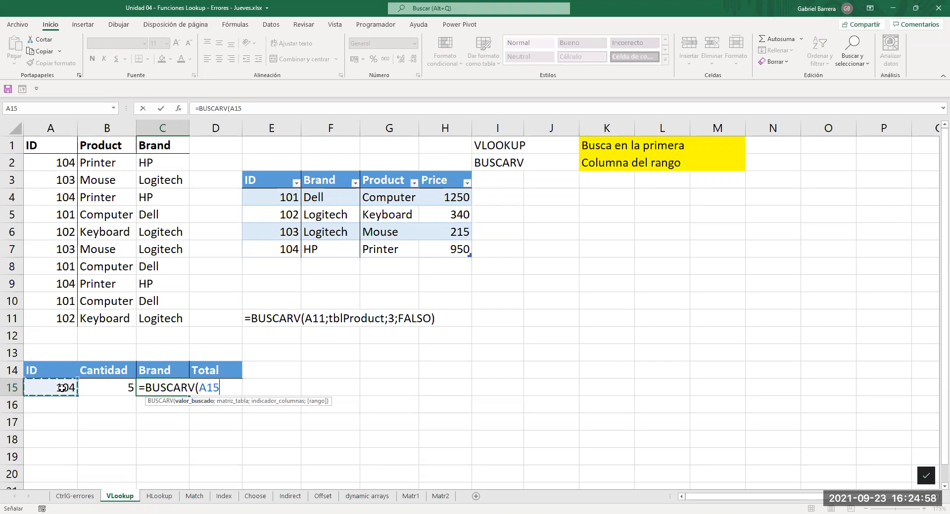
{"action": "type", "text": ";"}
{"action": "left_click_drag", "start_coordinate": [299, 202], "coordinate": [427, 250]}
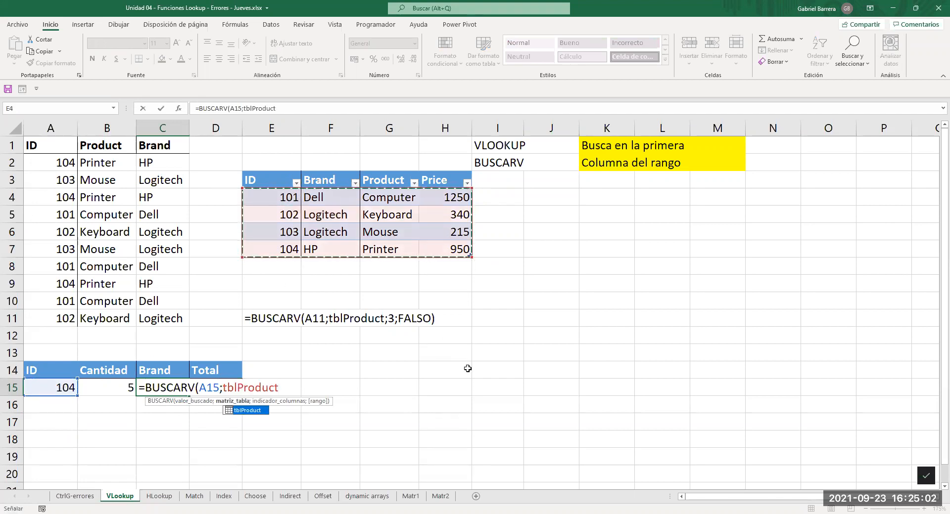
{"action": "type", "text": ";"}
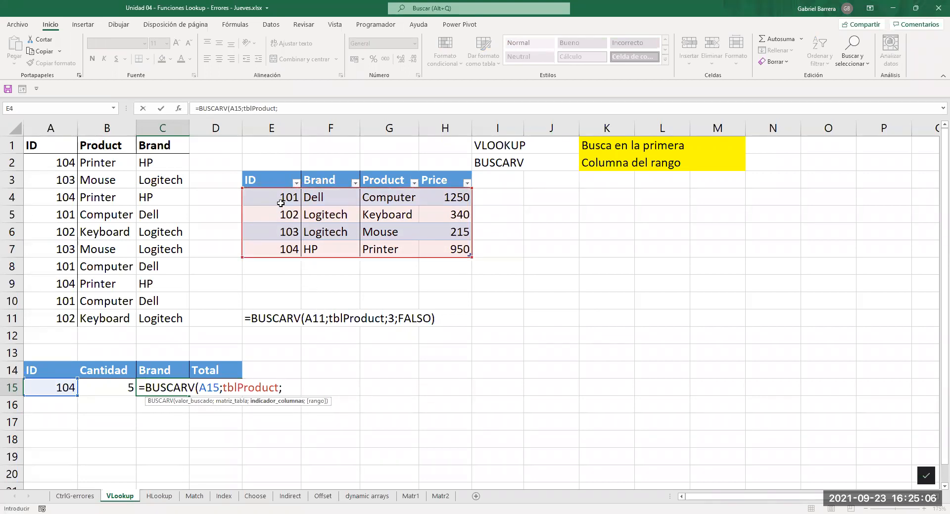
{"action": "type", "text": "2;"}
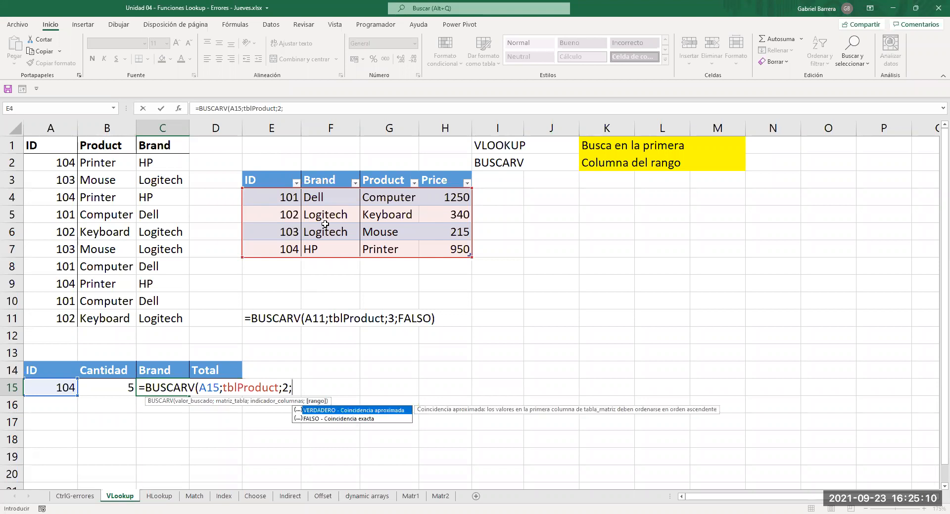
{"action": "key", "text": "Down"}
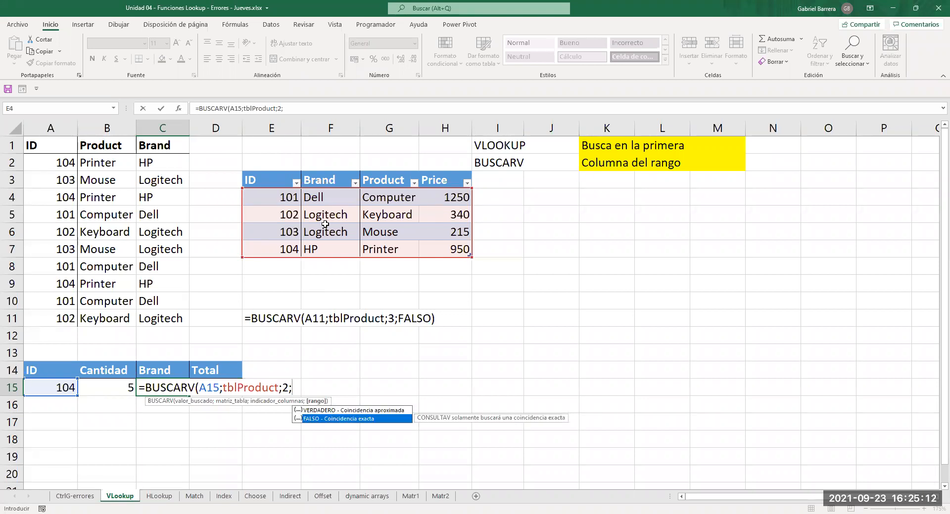
{"action": "key", "text": "Return"}
{"action": "key", "text": "Up"}
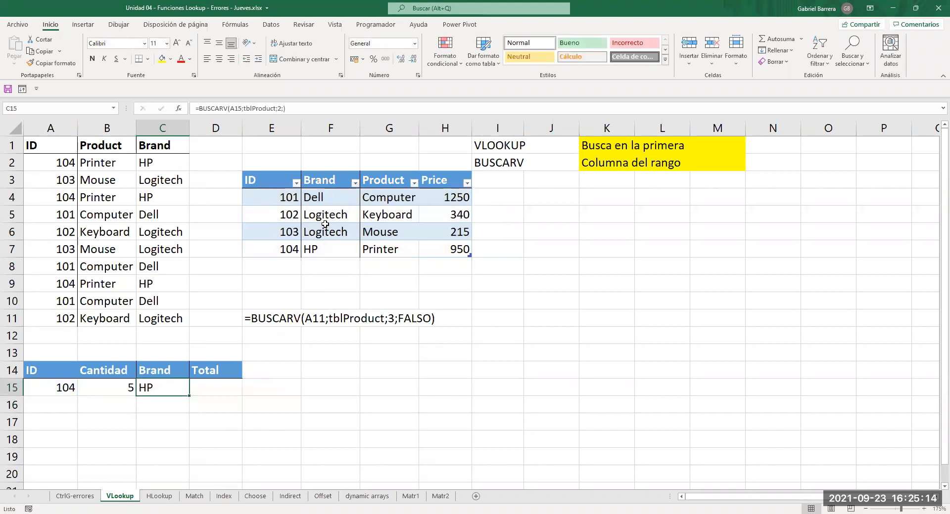
- Enter =B15*BUSCARV(A15;tblProduct;4;FALSO) in D15 to multiply the quantity by the looked-up price
{"action": "key", "text": "Right"}
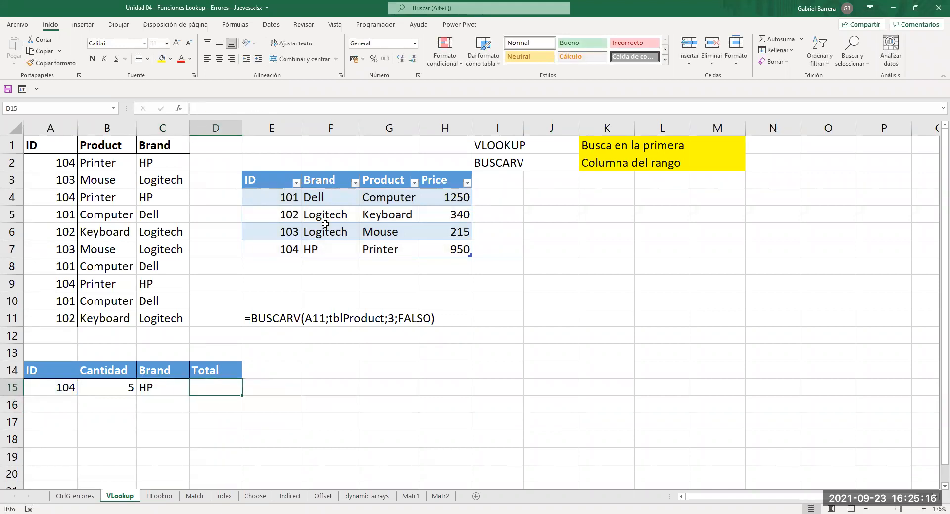
{"action": "type", "text": "="}
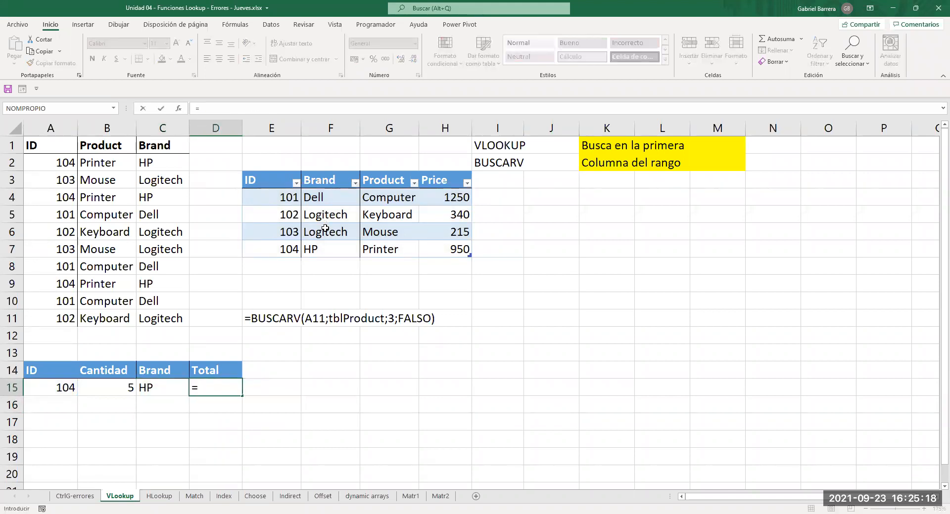
{"action": "left_click", "coordinate": [103, 388]}
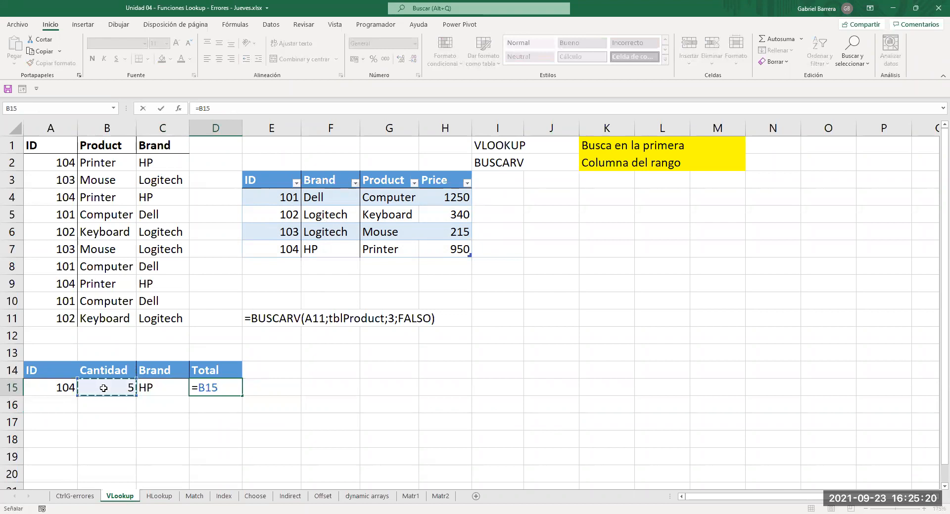
{"action": "type", "text": "*BUSCARV("}
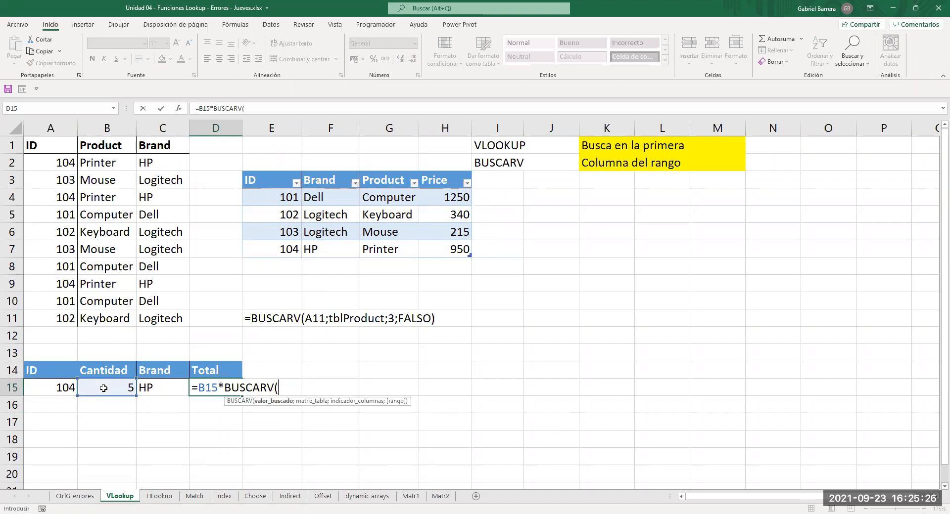
{"action": "left_click", "coordinate": [57, 388]}
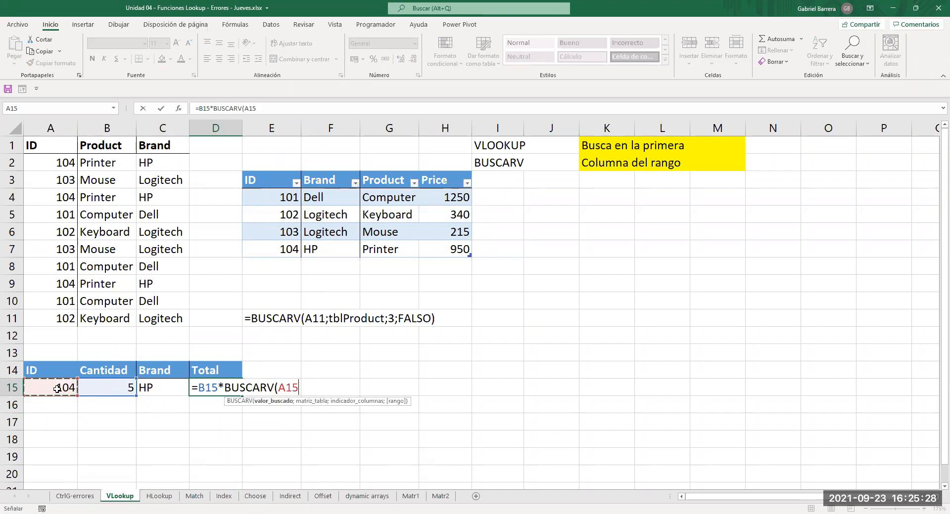
{"action": "type", "text": ";"}
{"action": "left_click", "coordinate": [271, 197]}
{"action": "left_click_drag", "start_coordinate": [441, 261], "coordinate": [271, 190]}
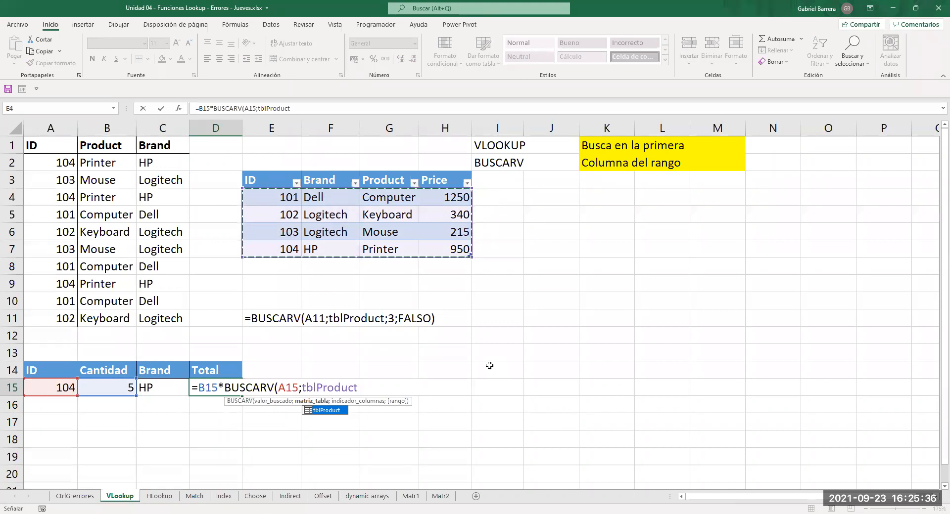
{"action": "type", "text": ";"}
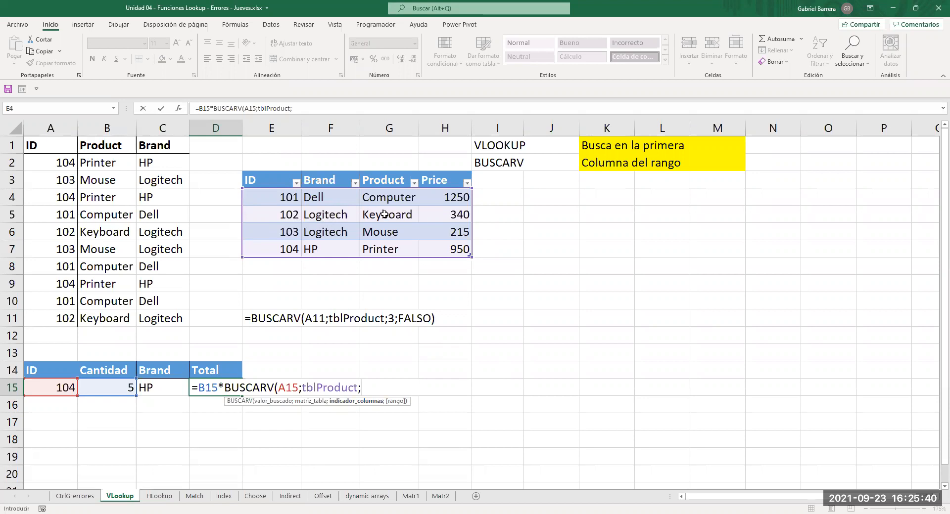
{"action": "type", "text": "4;fal"}
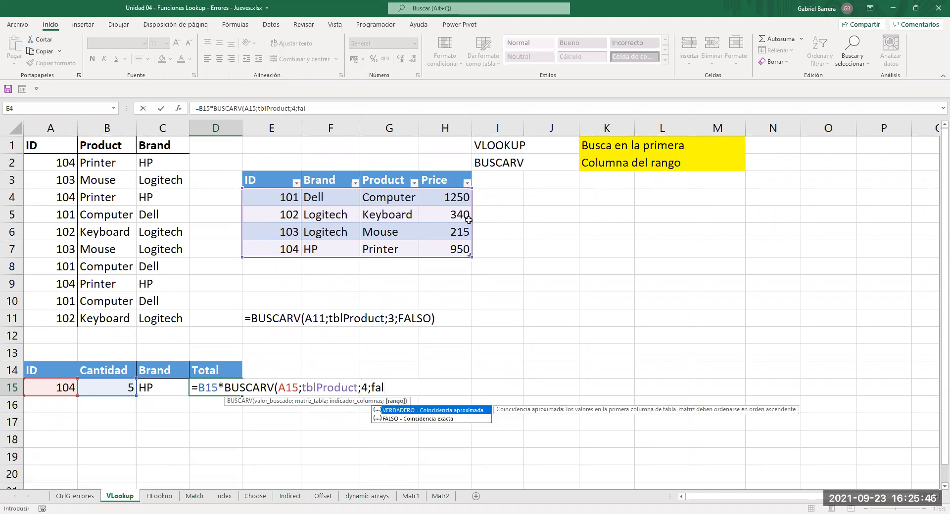
{"action": "key", "text": "Down"}
{"action": "key", "text": "Tab"}
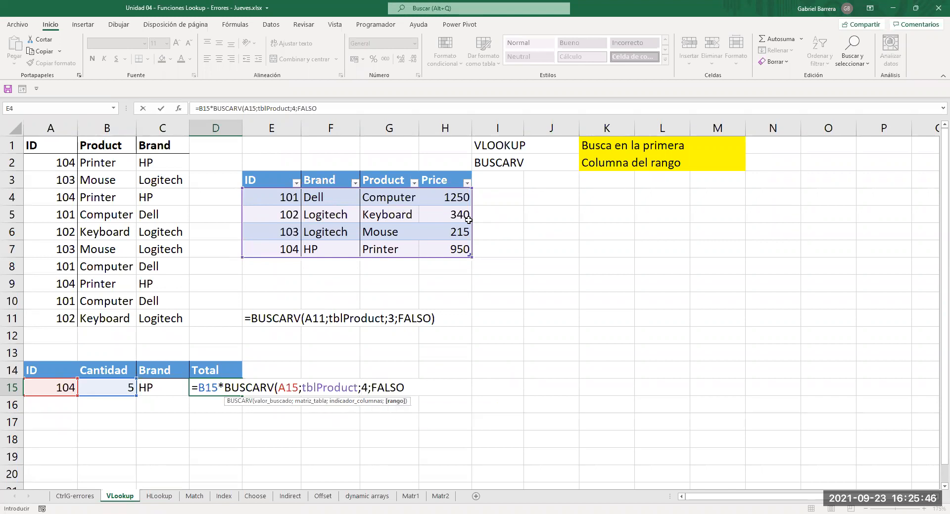
{"action": "type", "text": ")"}
{"action": "key", "text": "Return"}
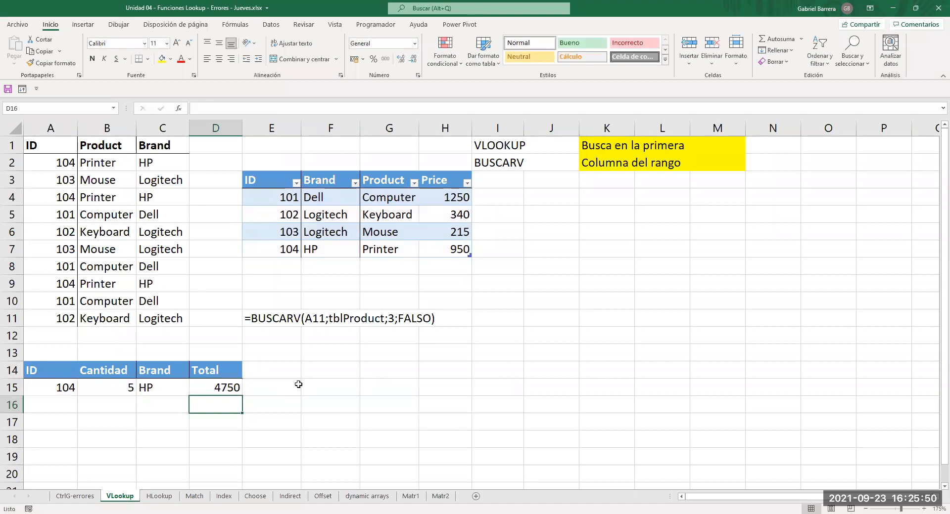
- Convert the order range A14:D15 into a table with headers
{"action": "left_click", "coordinate": [64, 388]}
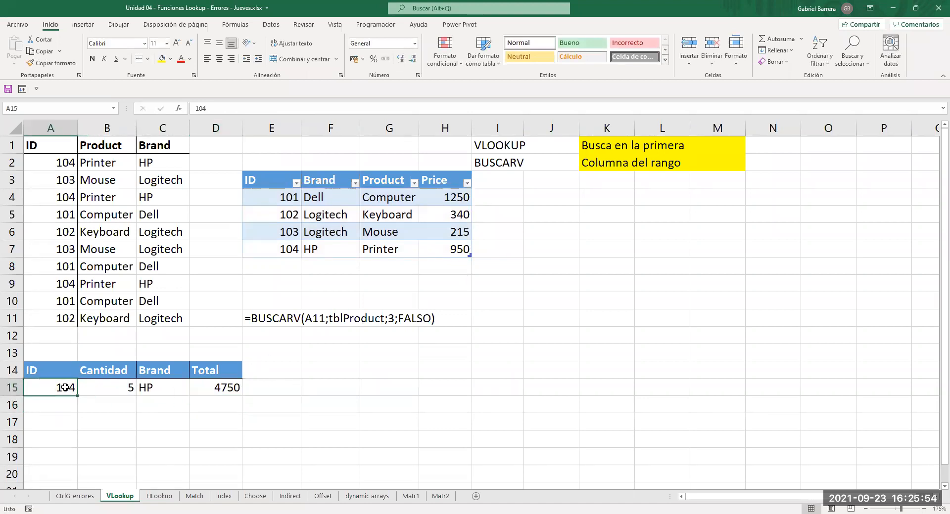
{"action": "key", "text": "ctrl+t"}
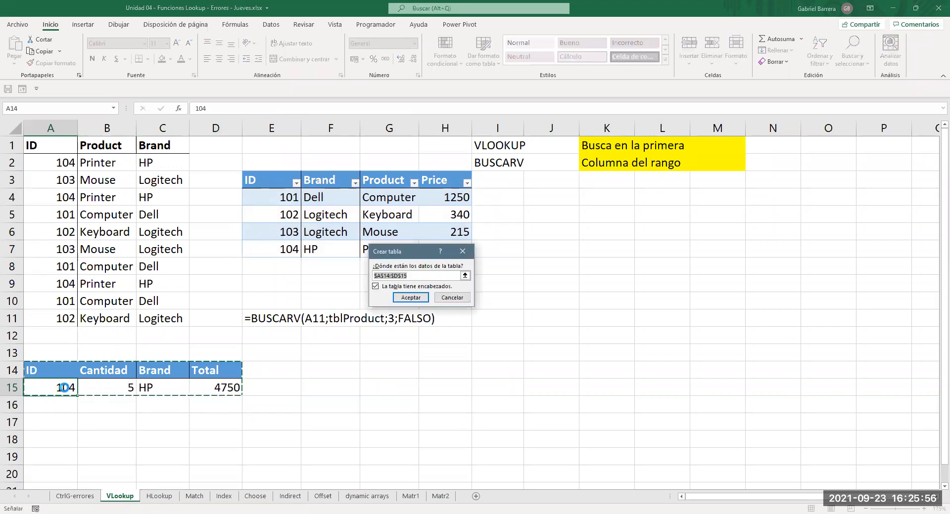
{"action": "key", "text": "Return"}
{"action": "left_click", "coordinate": [65, 387]}
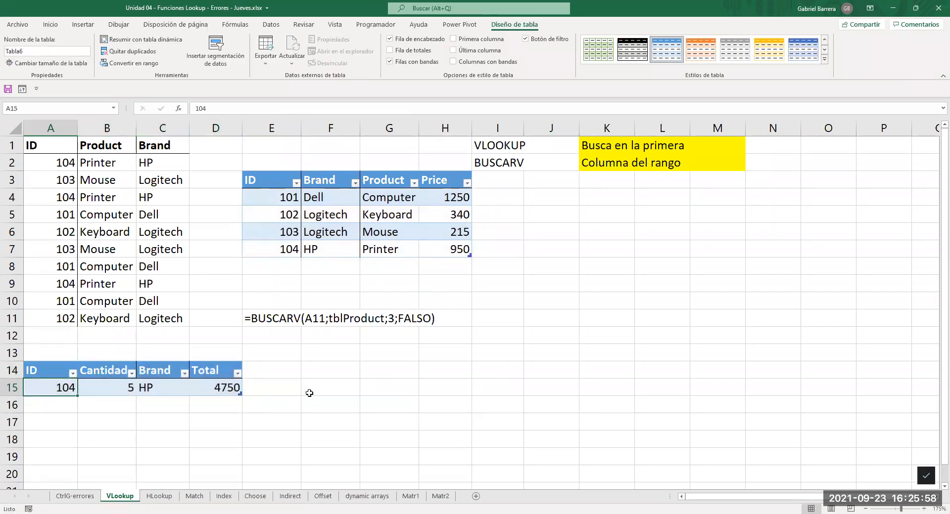
{"action": "key", "text": "Down"}
{"action": "type", "text": "103"}
{"action": "key", "text": "Tab"}
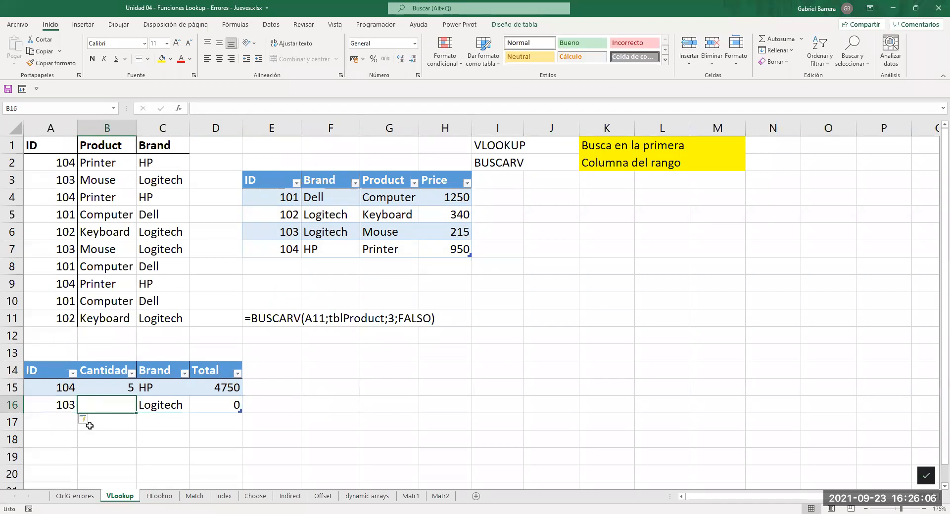
{"action": "key", "text": "ctrl+z"}
{"action": "key", "text": "ctrl+z"}
{"action": "key", "text": "Up"}
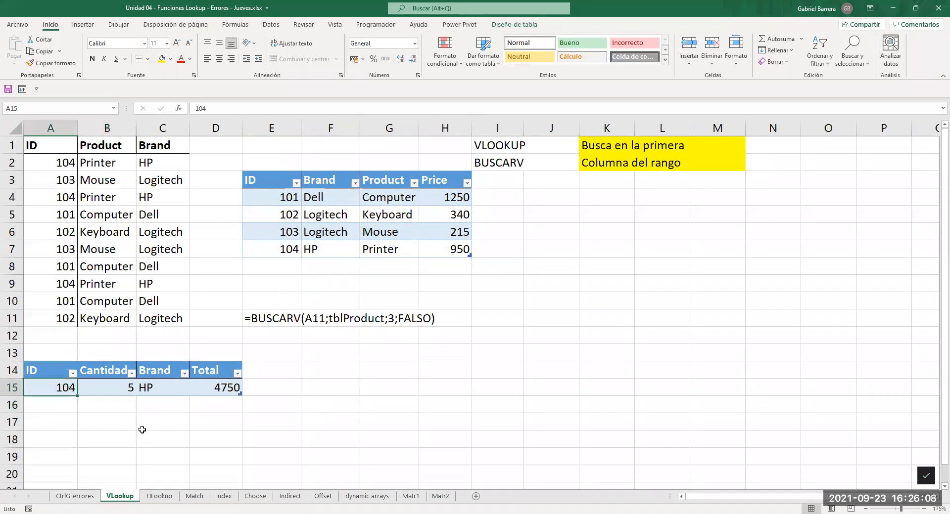
- Add an order row with ID 102 in A16 and quantity 3 in B16
{"action": "key", "text": "Down"}
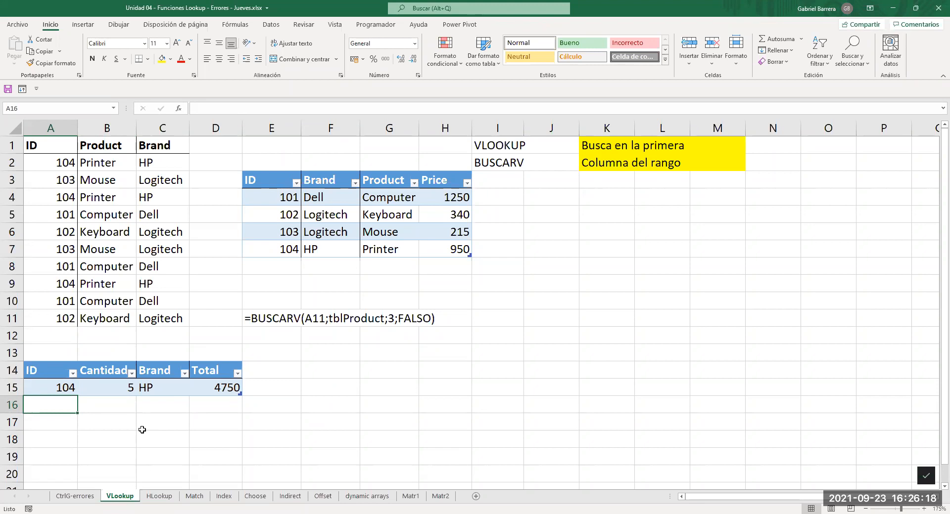
{"action": "type", "text": "102"}
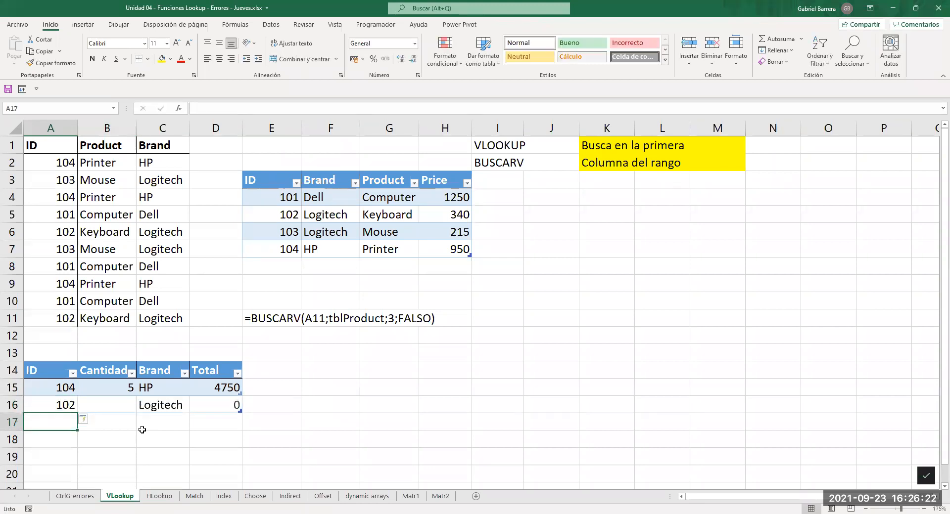
{"action": "key", "text": "Return"}
{"action": "left_click_drag", "start_coordinate": [155, 388], "coordinate": [200, 405]}
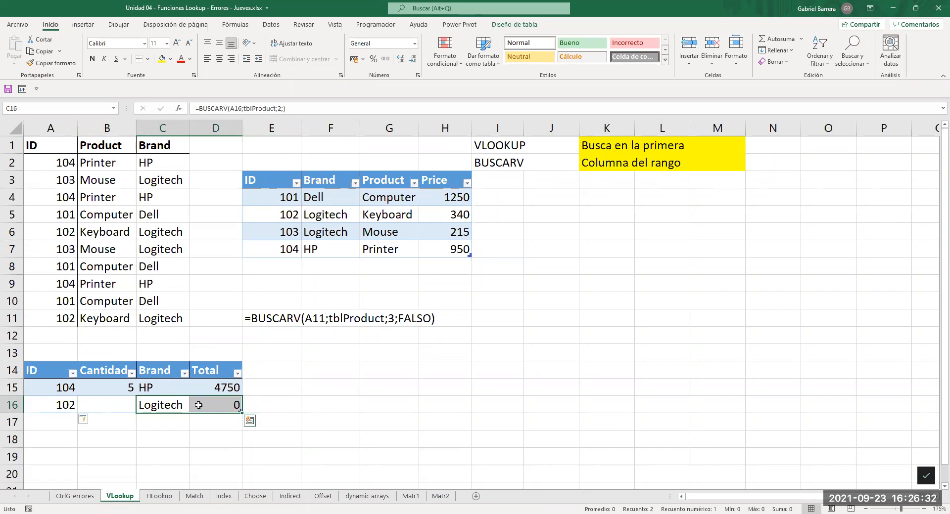
{"action": "left_click", "coordinate": [100, 405]}
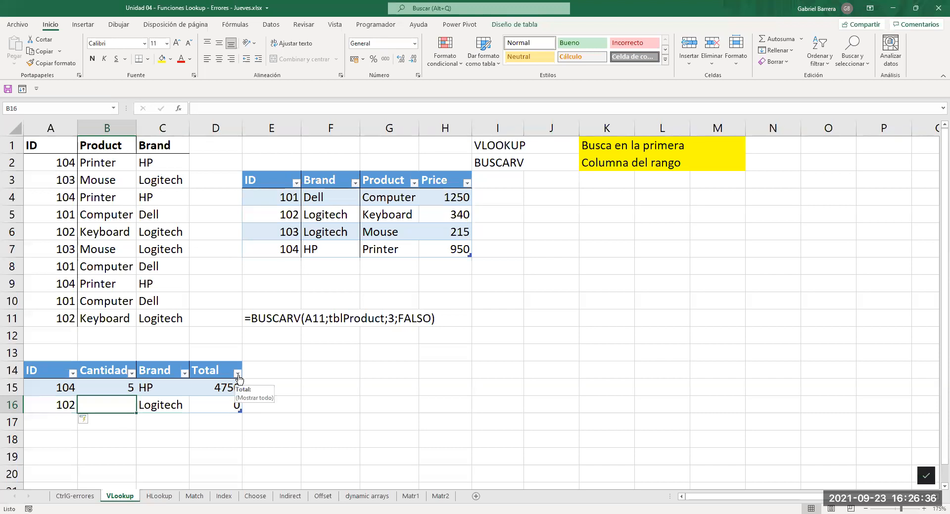
{"action": "type", "text": "3"}
{"action": "key", "text": "Return"}
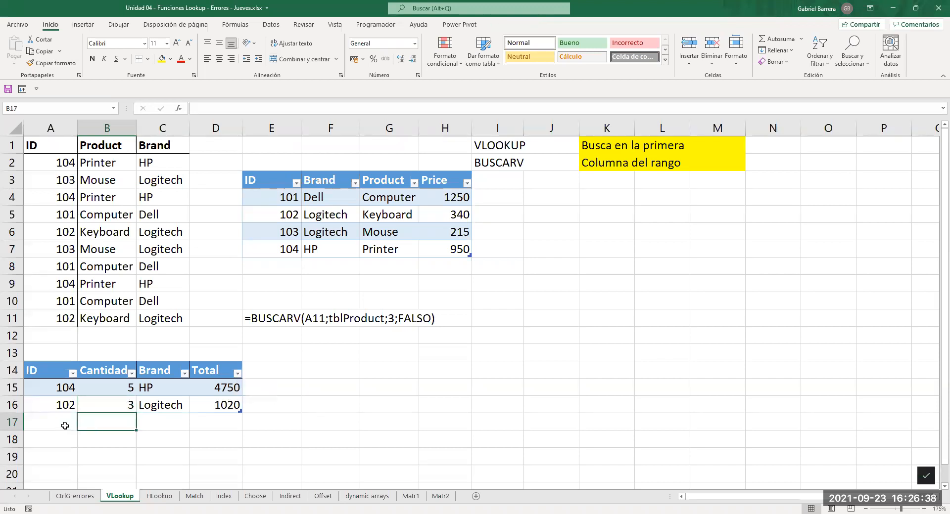
- Add another order row with ID 101 in A17 and quantity 10 in B17
{"action": "left_click", "coordinate": [65, 424]}
{"action": "type", "text": "101"}
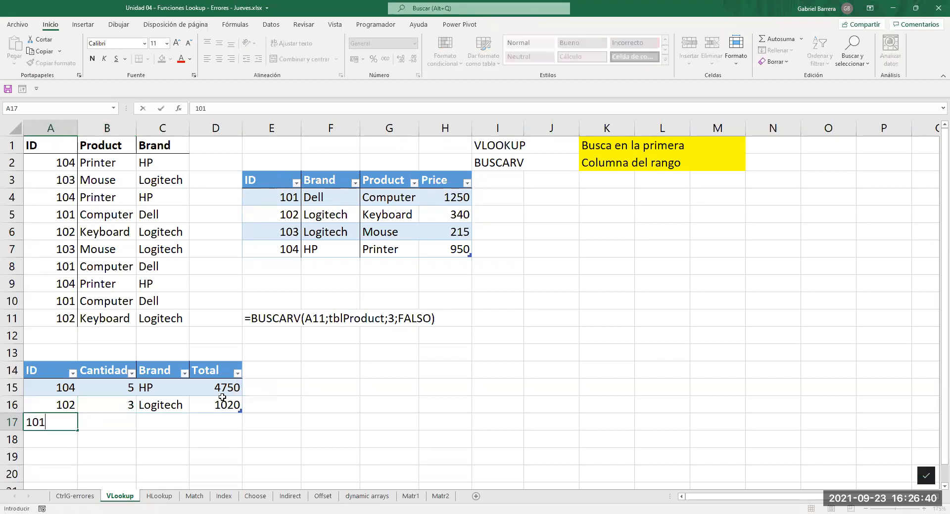
{"action": "key", "text": "Return"}
{"action": "key", "text": "Right"}
{"action": "key", "text": "Up"}
{"action": "type", "text": "10"}
{"action": "key", "text": "Return"}
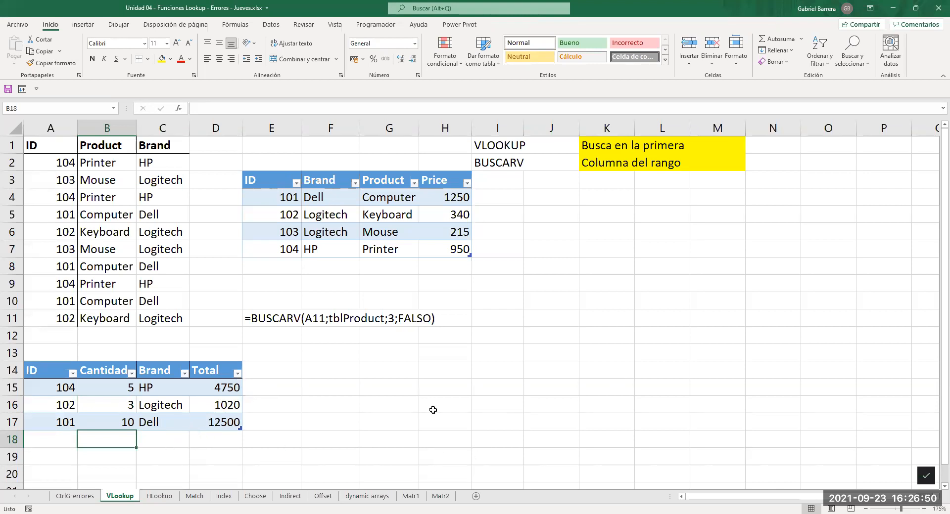
- Enter the unlisted ID 105 in A18 and inspect that row's Brand and Total lookup formulas
{"action": "left_click", "coordinate": [49, 434]}
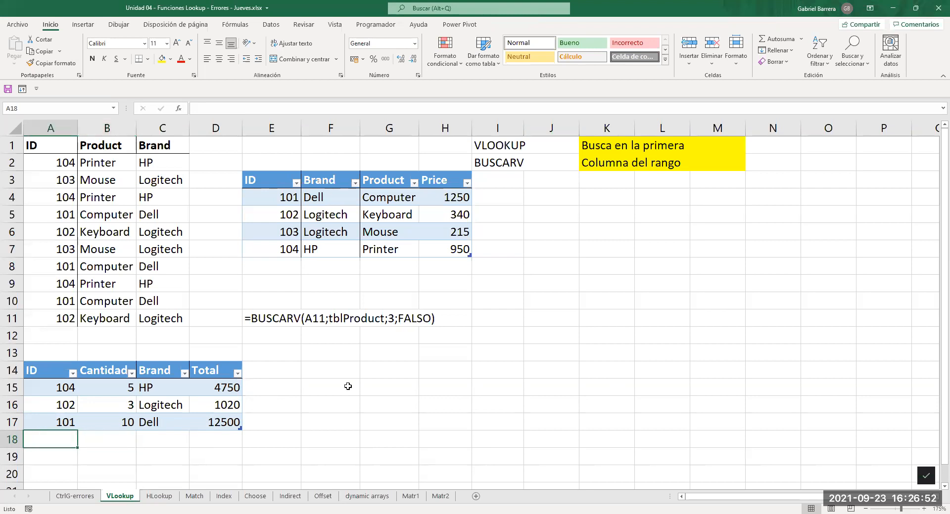
{"action": "type", "text": "105"}
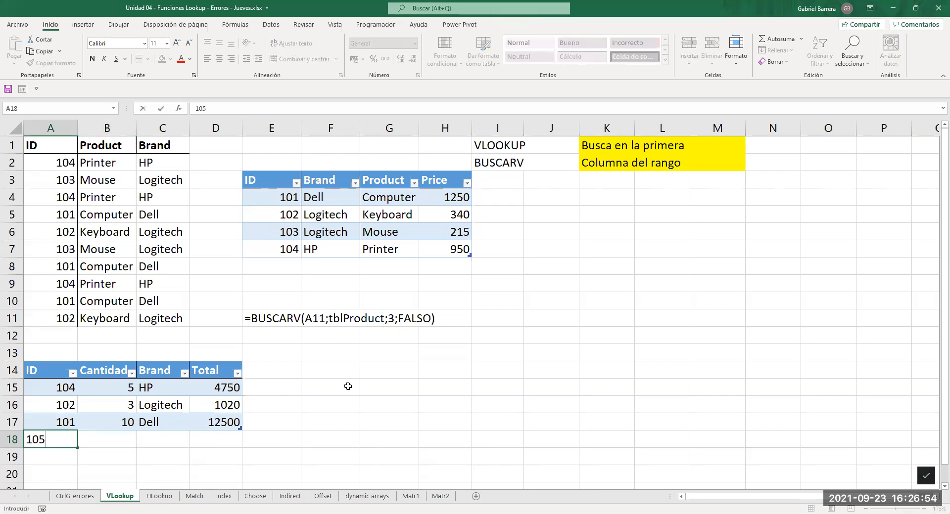
{"action": "key", "text": "Return"}
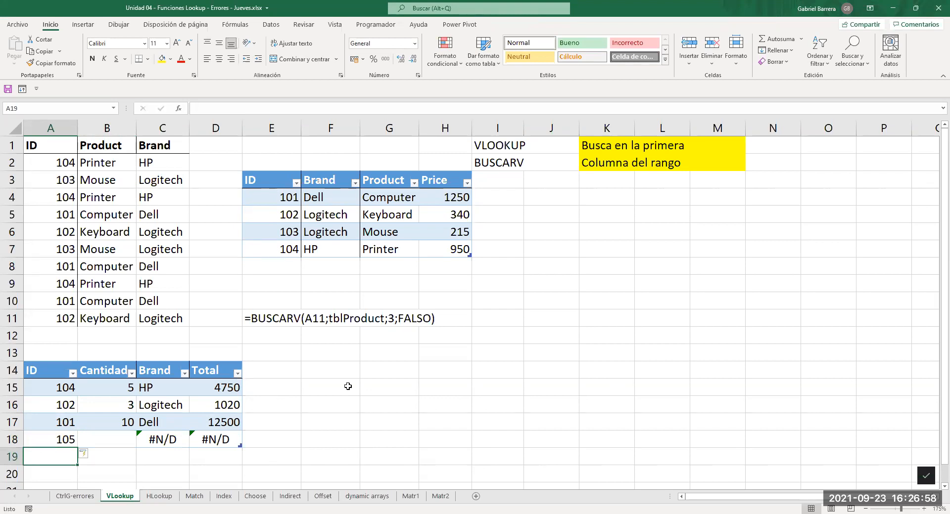
{"action": "left_click", "coordinate": [153, 439]}
{"action": "left_click", "coordinate": [220, 441]}
{"action": "left_click", "coordinate": [157, 443]}
{"action": "left_click", "coordinate": [212, 438]}
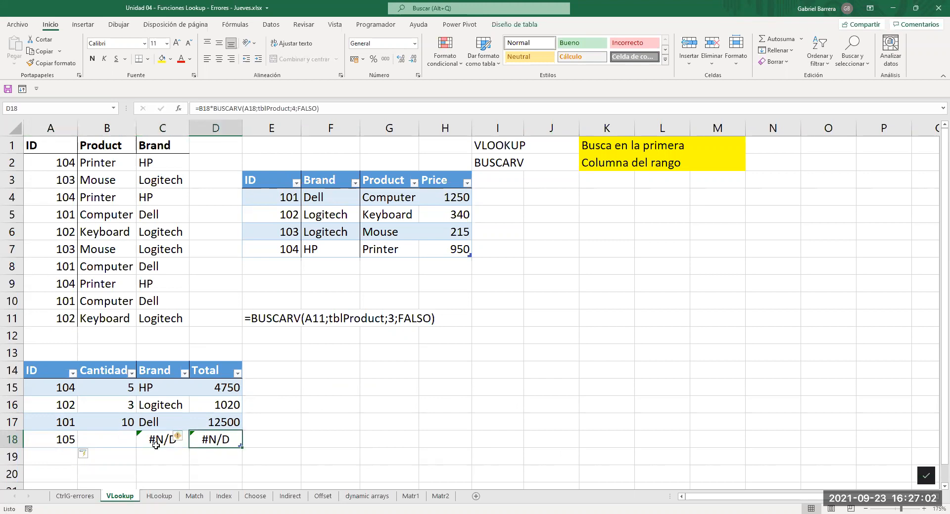
- Copy the formula-text display from E11 to F15 for the Brand lookup in C15
{"action": "left_click", "coordinate": [156, 448]}
{"action": "left_click", "coordinate": [218, 434]}
{"action": "left_click", "coordinate": [211, 387]}
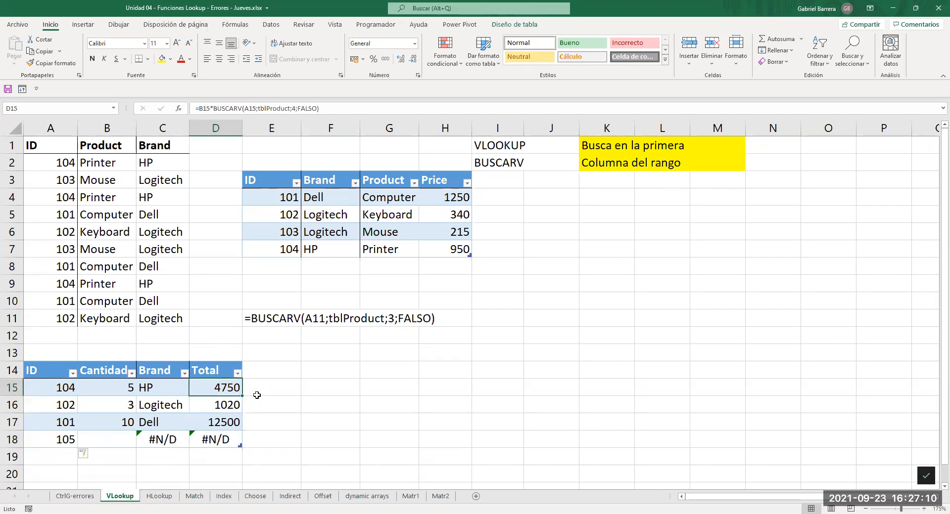
{"action": "left_click", "coordinate": [260, 318]}
{"action": "key", "text": "ctrl+c"}
{"action": "left_click", "coordinate": [319, 391]}
{"action": "key", "text": "ctrl+v"}
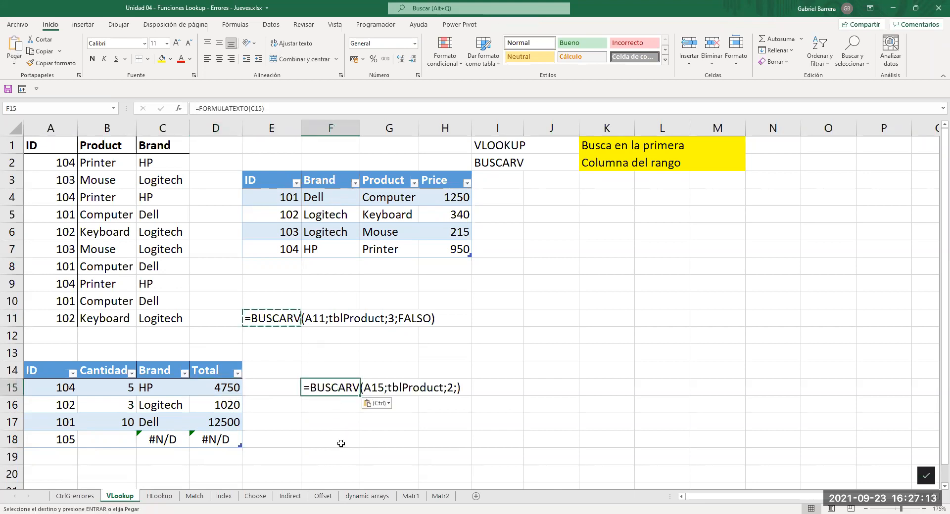
- Wrap the BUSCARV part of the Total formula in D18 with SI.ND, using 0 as the fallback value
{"action": "left_click", "coordinate": [214, 442]}
{"action": "key", "text": "F2"}
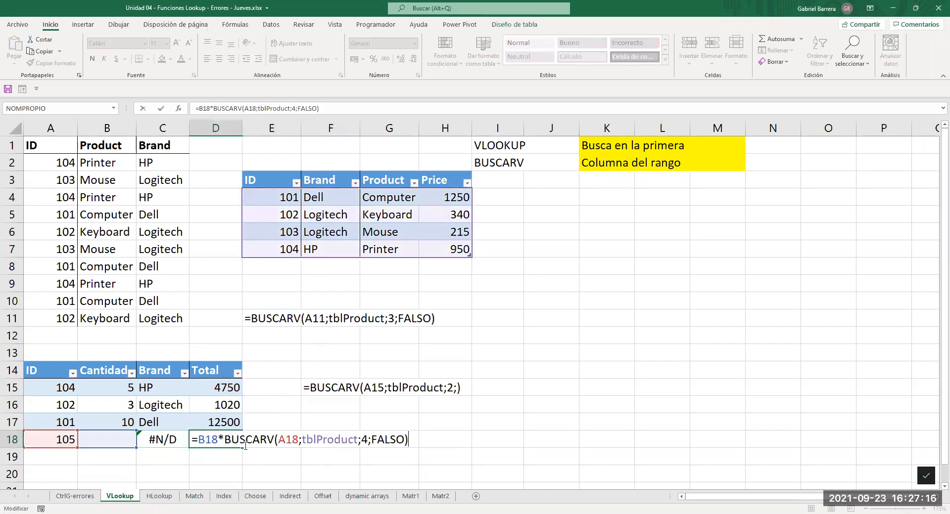
{"action": "left_click_drag", "start_coordinate": [222, 440], "coordinate": [420, 435]}
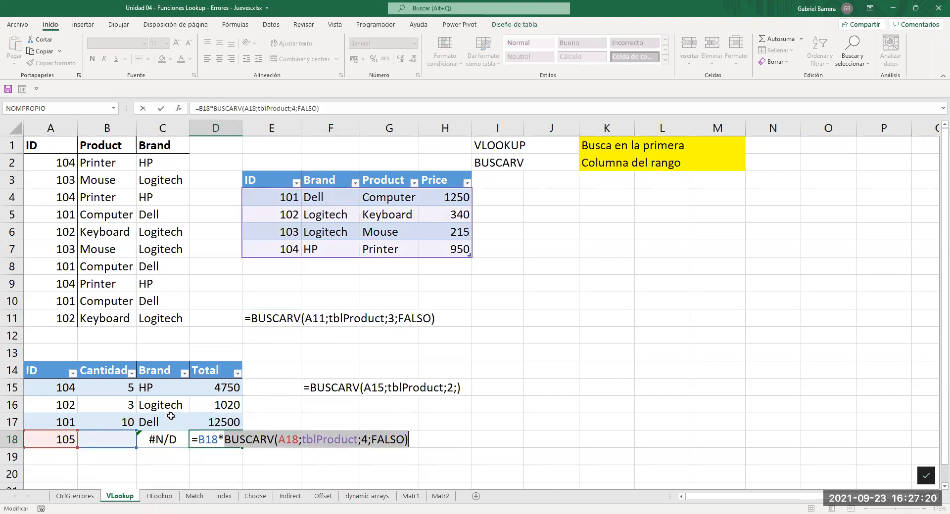
{"action": "left_click", "coordinate": [222, 440]}
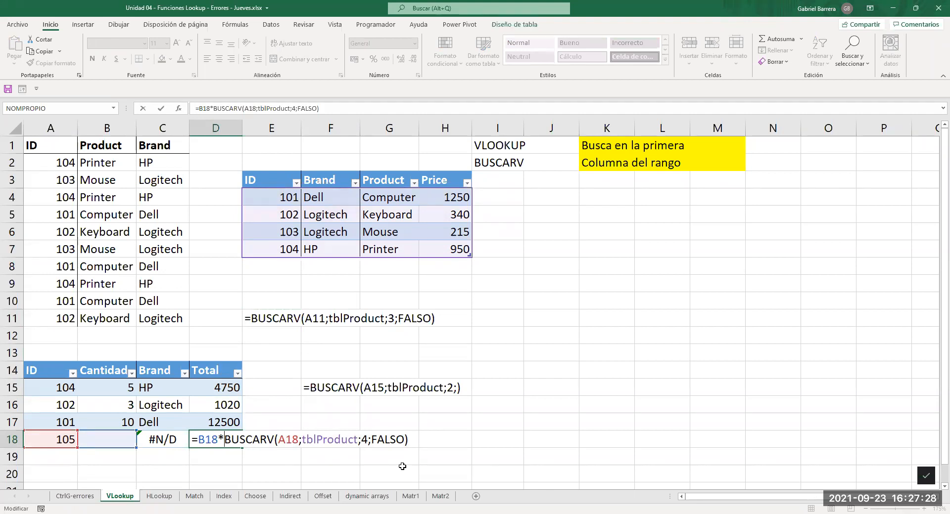
{"action": "type", "text": "si.nd("}
{"action": "type", "text": ";"}
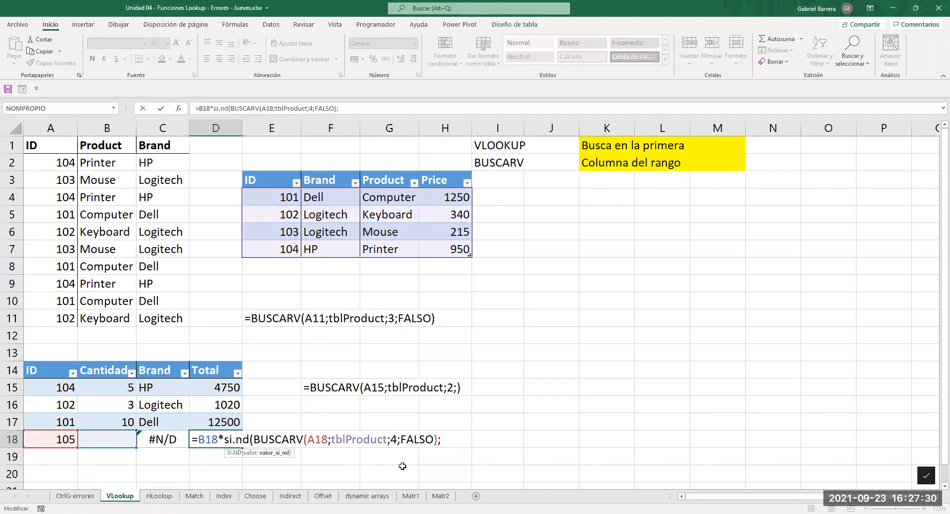
{"action": "type", "text": "0"}
{"action": "key", "text": "Return"}
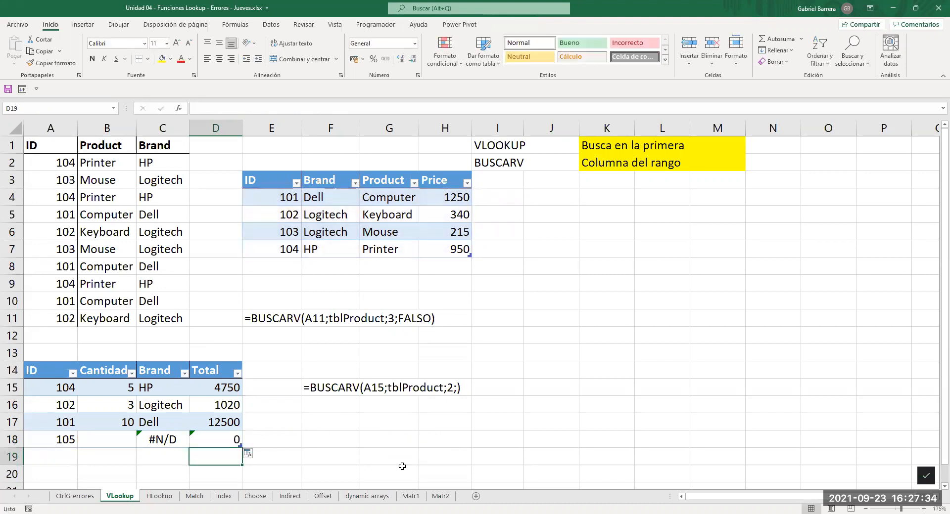
- Copy the formula-text display from F15 to F18 and point its FORMULATEXTO reference to D18
{"action": "left_click", "coordinate": [338, 390]}
{"action": "key", "text": "ctrl+c"}
{"action": "left_click", "coordinate": [341, 440]}
{"action": "key", "text": "ctrl+v"}
{"action": "key", "text": "Escape"}
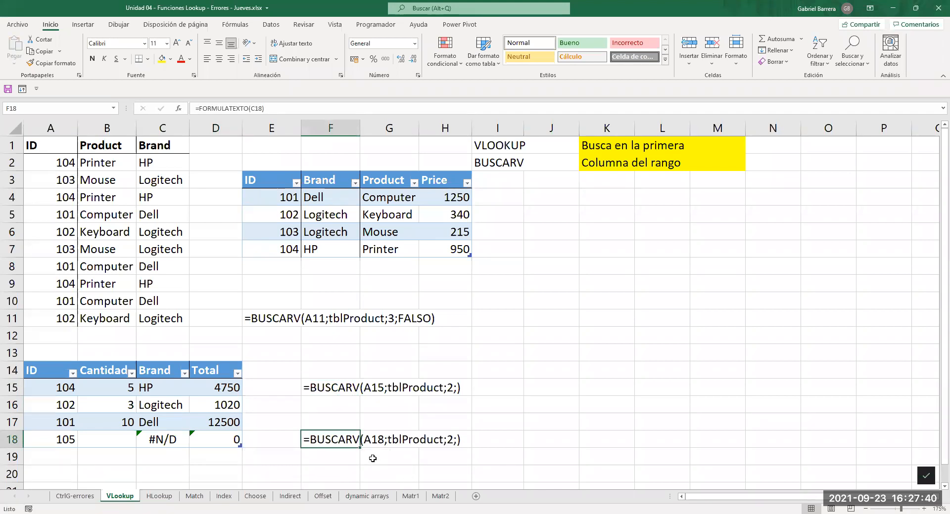
{"action": "double_click", "coordinate": [339, 442]}
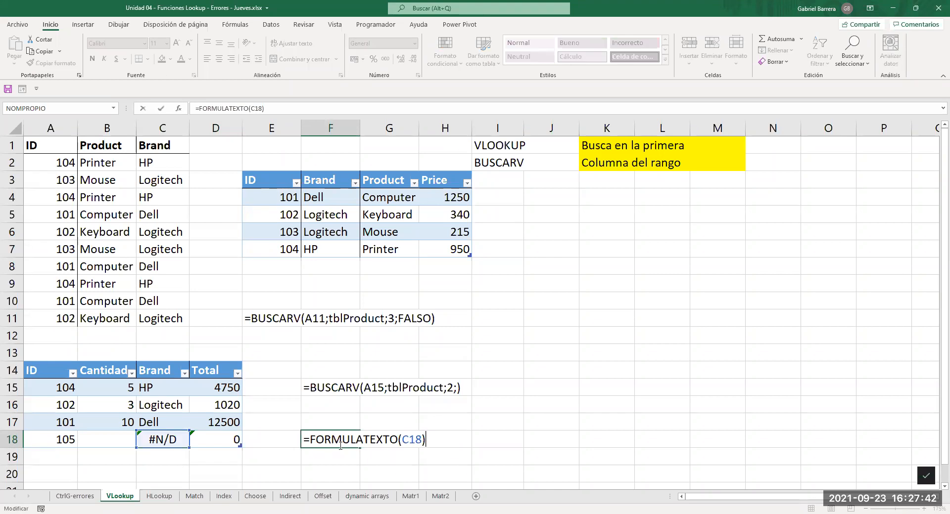
{"action": "left_click_drag", "start_coordinate": [184, 451], "coordinate": [200, 450]}
{"action": "key", "text": "Return"}
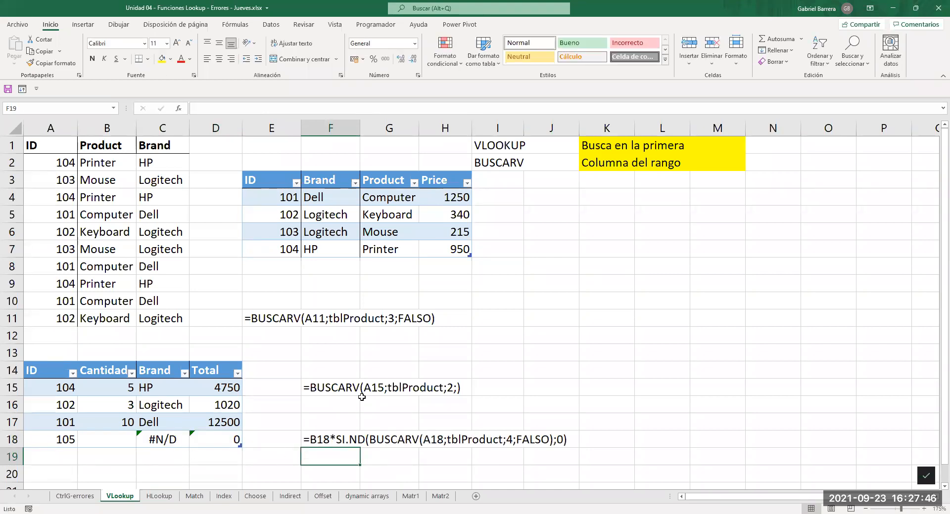
- Examine the Total, ID and Brand cells in the order row with ID 105
{"action": "left_click", "coordinate": [211, 439]}
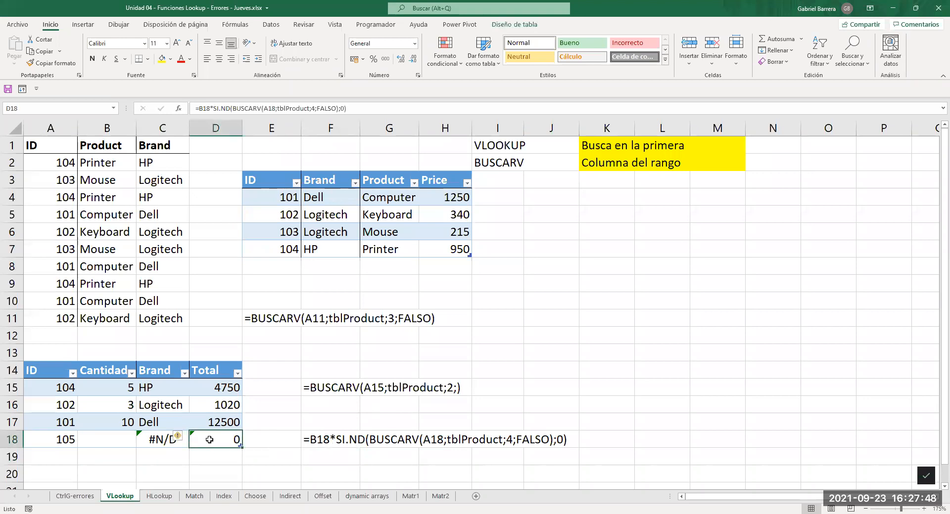
{"action": "left_click", "coordinate": [58, 444]}
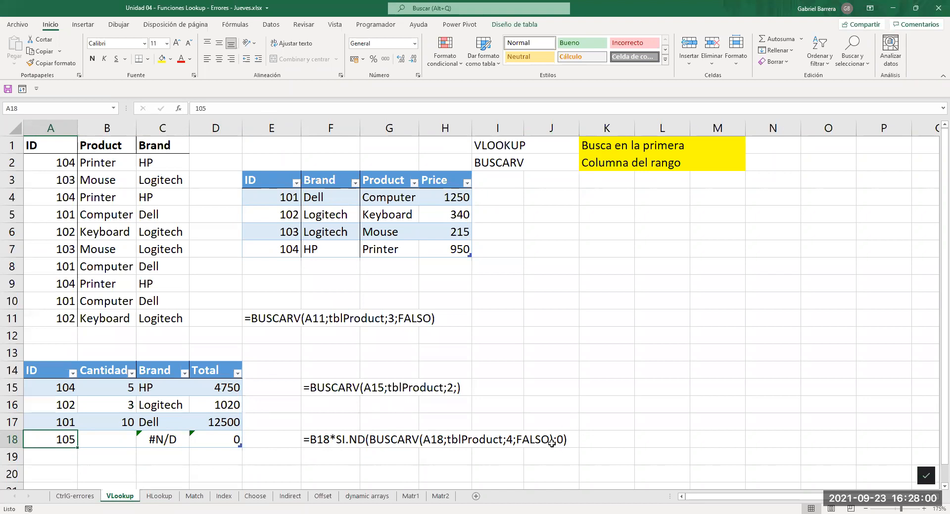
{"action": "left_click", "coordinate": [171, 441]}
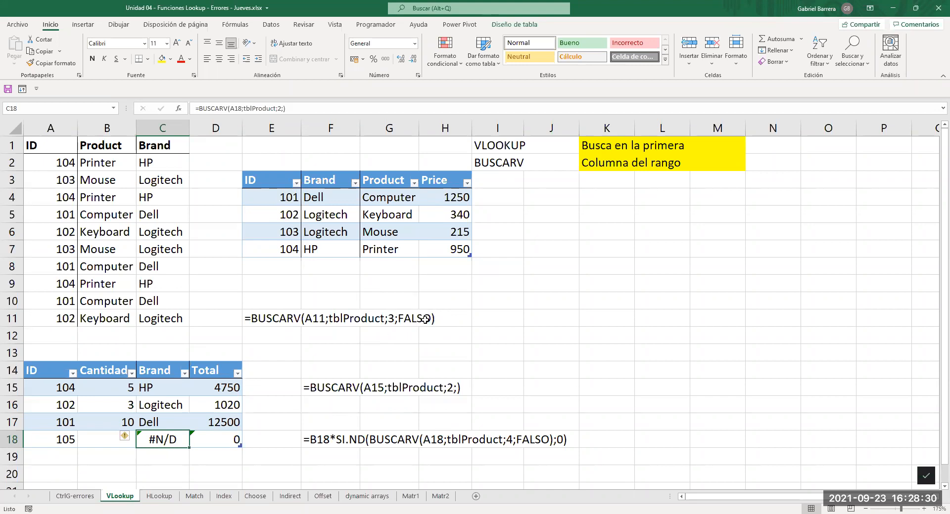
{"action": "left_click", "coordinate": [60, 440]}
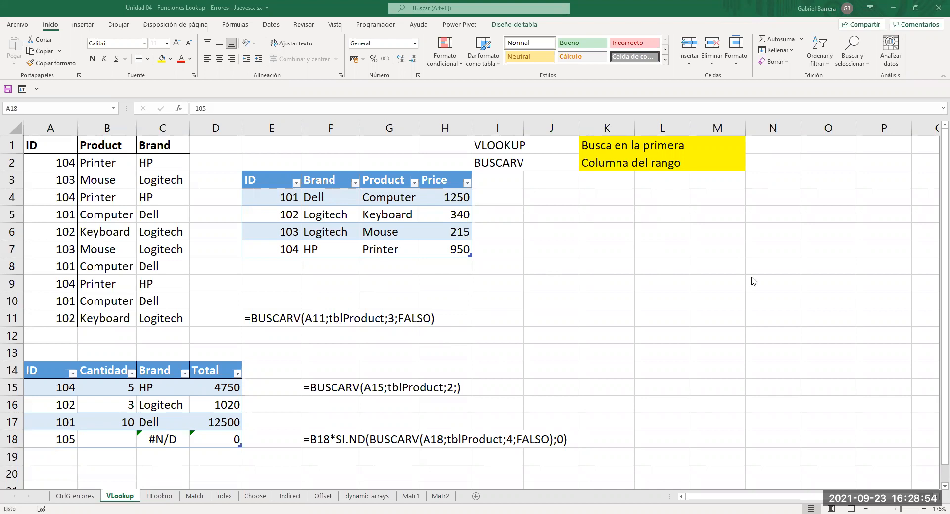
- Enter the score 10 in K11 as the last row of a grading table
{"action": "left_click", "coordinate": [609, 226]}
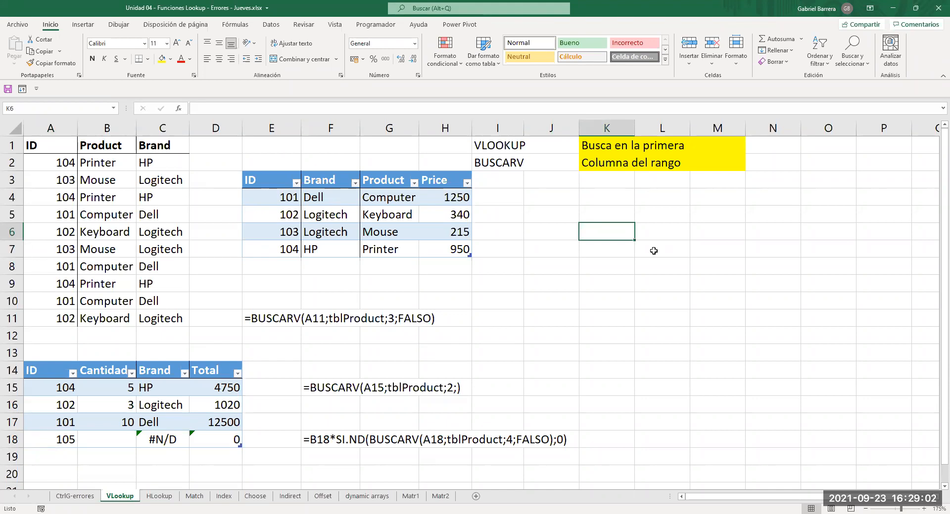
{"action": "key", "text": "Down"}
{"action": "key", "text": "Down"}
{"action": "key", "text": "Down"}
{"action": "key", "text": "Down"}
{"action": "key", "text": "Down"}
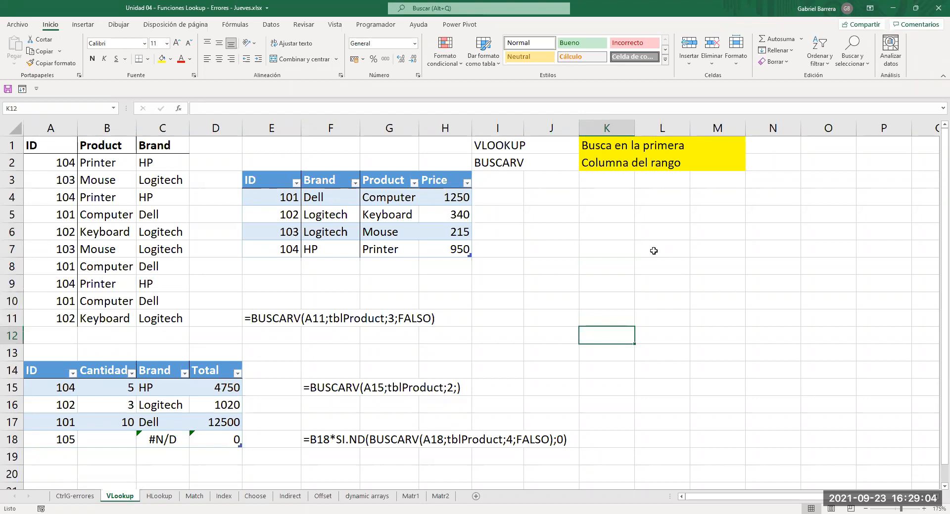
{"action": "type", "text": "10"}
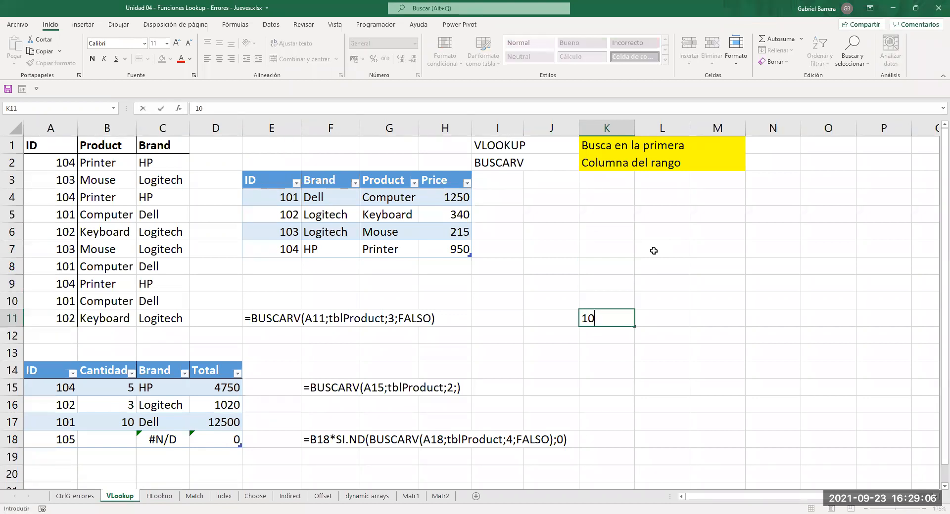
{"action": "key", "text": "Tab"}
- Enter the letter grades A, B, C, D and F upward from L11 to L7
{"action": "type", "text": "A"}
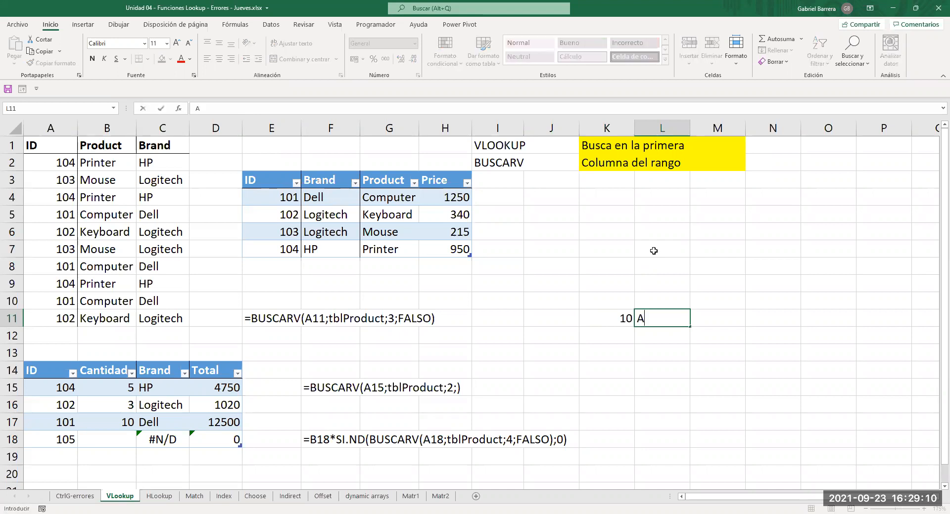
{"action": "key", "text": "Up"}
{"action": "type", "text": "B"}
{"action": "key", "text": "Up"}
{"action": "type", "text": "C"}
{"action": "key", "text": "Up"}
{"action": "type", "text": "D"}
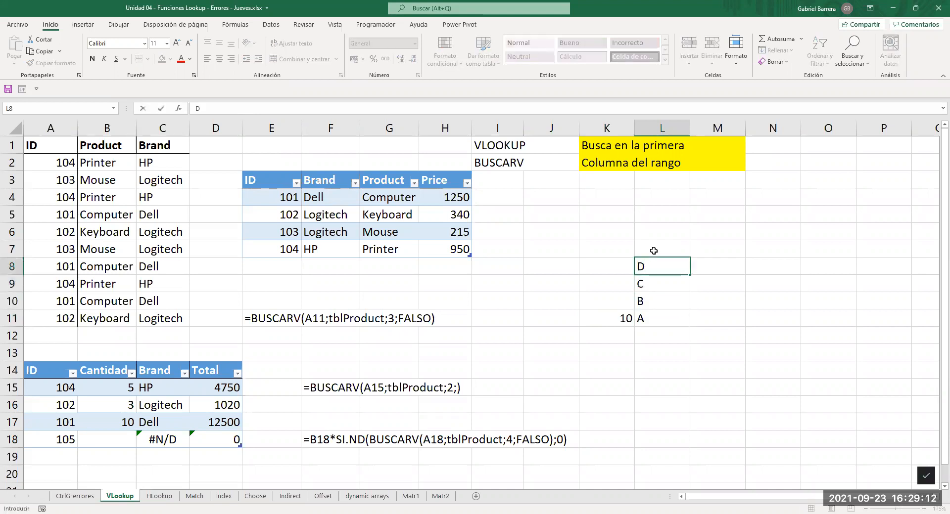
{"action": "key", "text": "Up"}
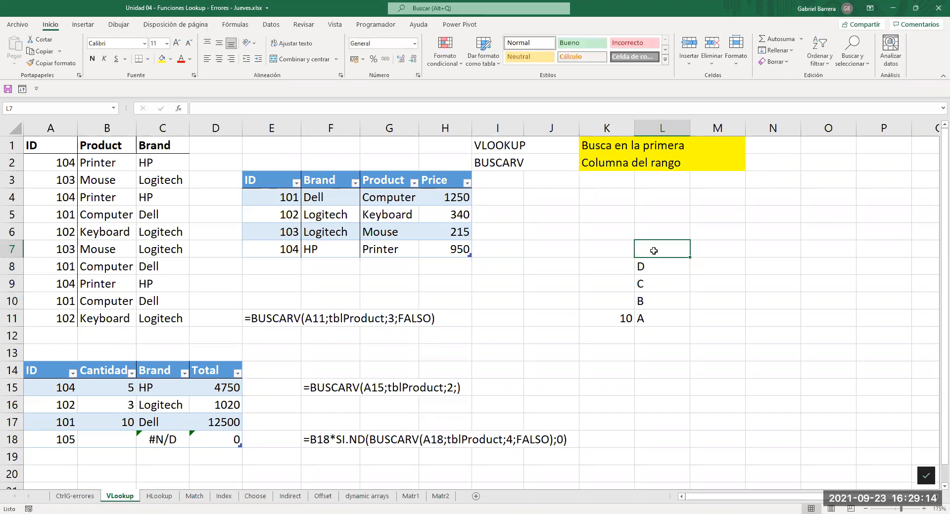
{"action": "type", "text": "F"}
- Enter the scores 9, 8, 7 and 0 upward from K10 to K7 beside the letter grades
{"action": "key", "text": "Down"}
{"action": "key", "text": "Down"}
{"action": "key", "text": "Down"}
{"action": "key", "text": "Left"}
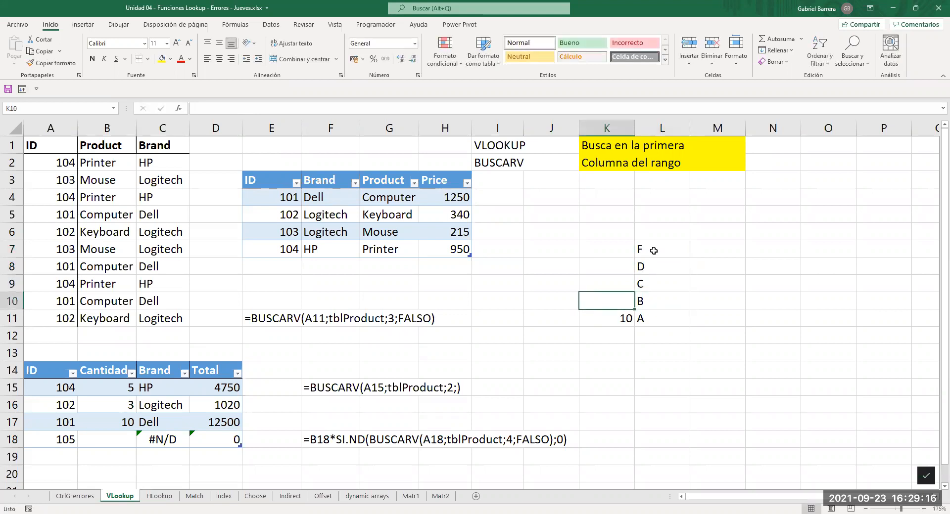
{"action": "type", "text": "9"}
{"action": "key", "text": "Up"}
{"action": "type", "text": "8"}
{"action": "key", "text": "Up"}
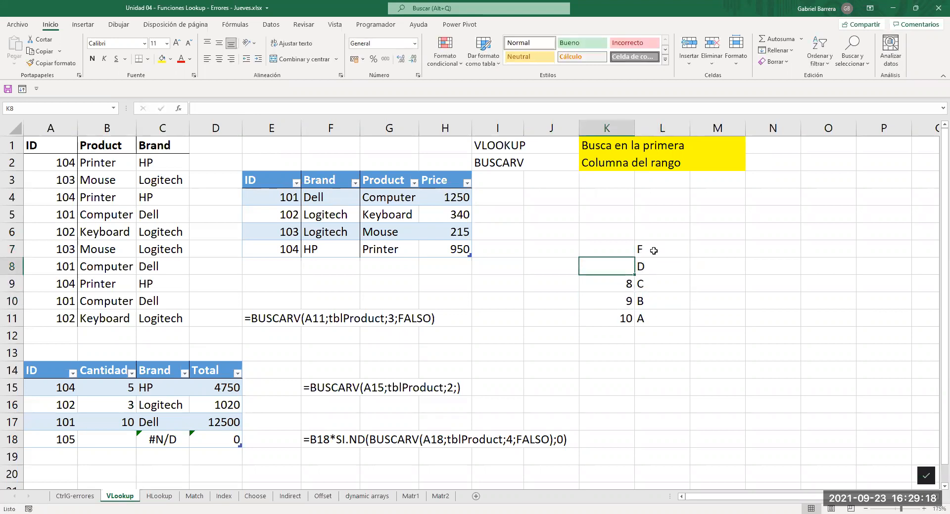
{"action": "type", "text": "7"}
{"action": "key", "text": "Up"}
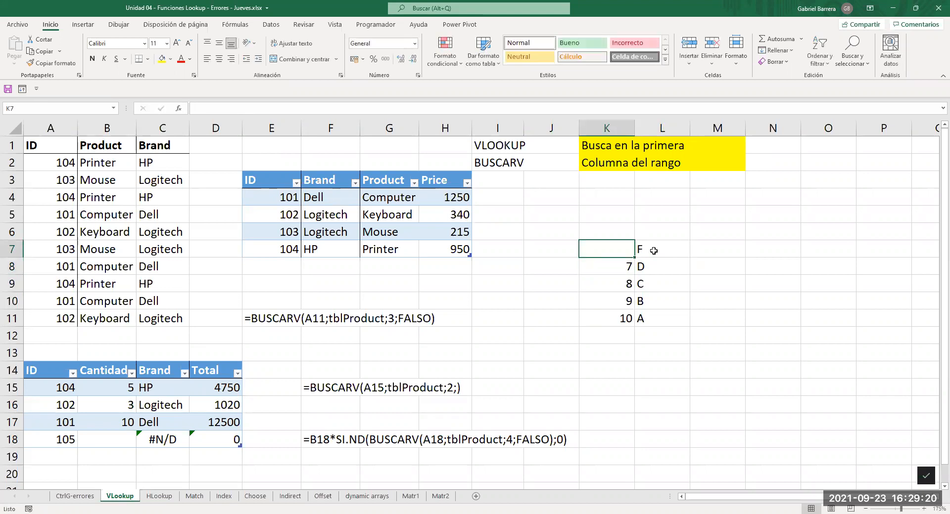
{"action": "type", "text": "0"}
{"action": "key", "text": "Down"}
{"action": "key", "text": "Down"}
{"action": "key", "text": "Down"}
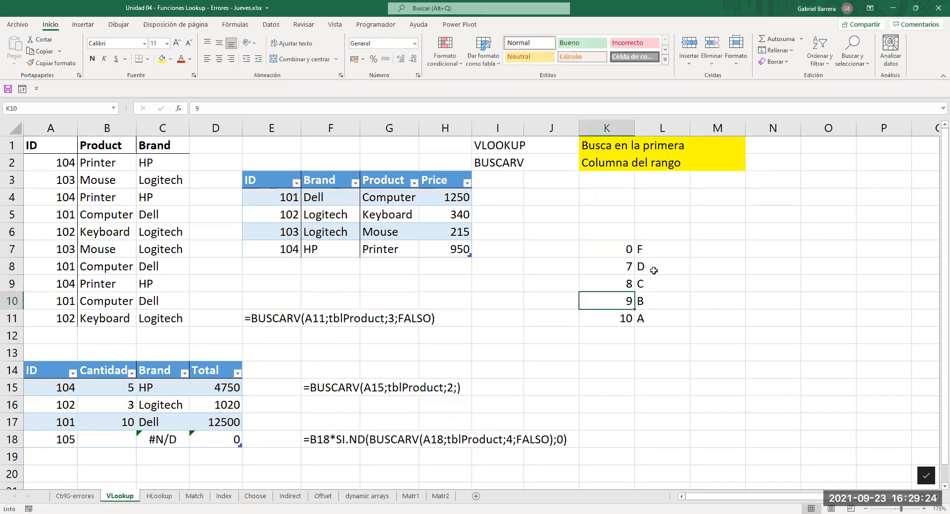
- Apply all borders and a thick outside border to the grading table K7:L11
{"action": "left_click_drag", "start_coordinate": [601, 242], "coordinate": [662, 319]}
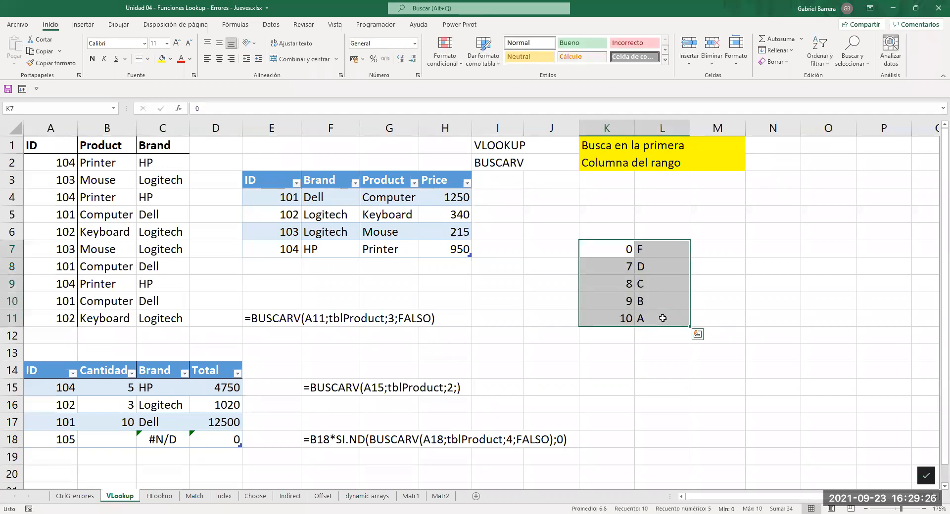
{"action": "left_click", "coordinate": [147, 59]}
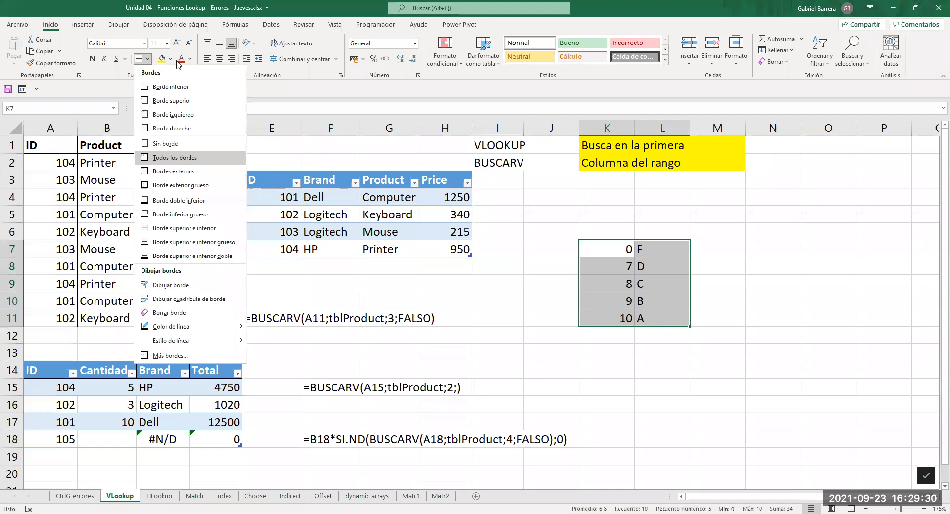
{"action": "left_click", "coordinate": [180, 158]}
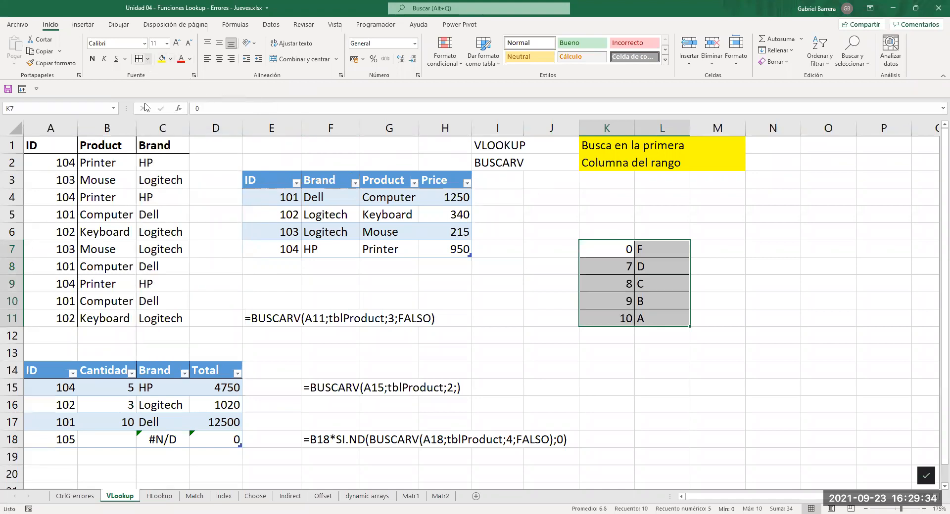
{"action": "left_click", "coordinate": [148, 59]}
{"action": "left_click", "coordinate": [197, 190]}
{"action": "left_click", "coordinate": [615, 361]}
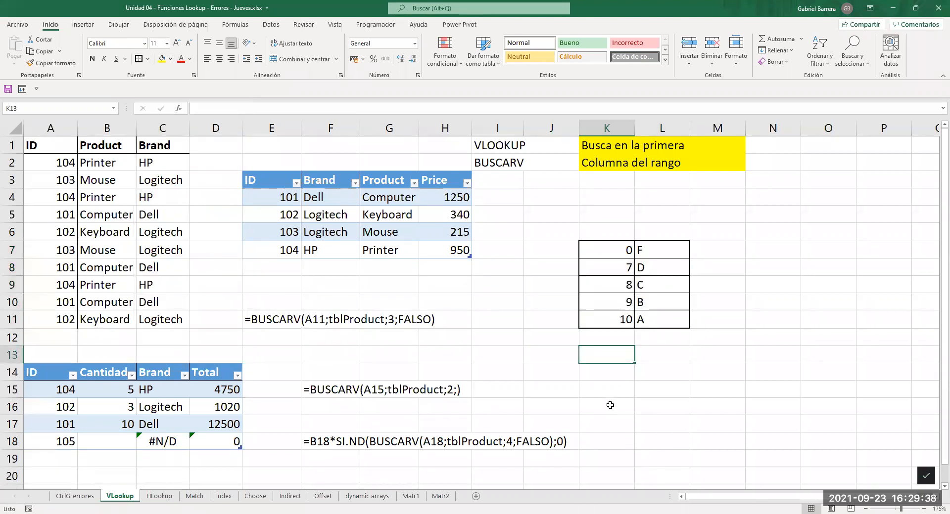
- Fill cell L13 with yellow and enter the score 9.5 in it
{"action": "left_click", "coordinate": [653, 357]}
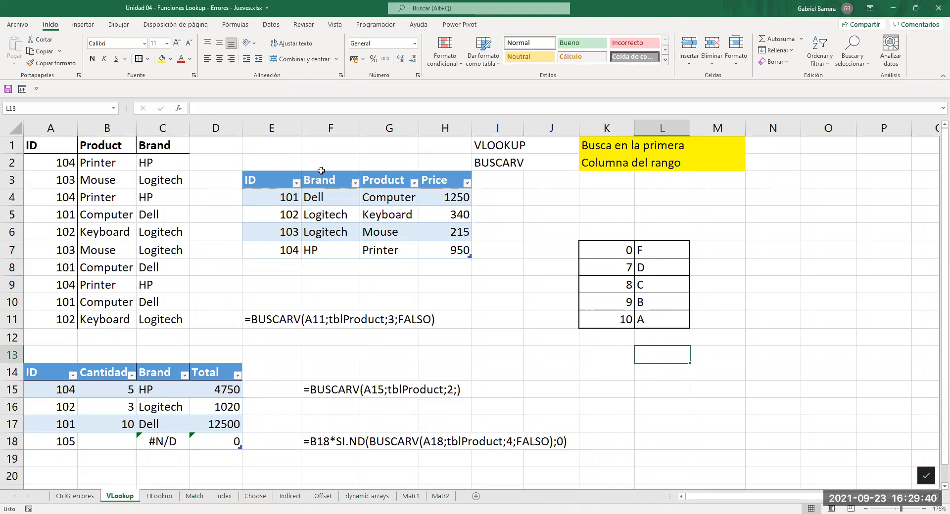
{"action": "left_click", "coordinate": [162, 59]}
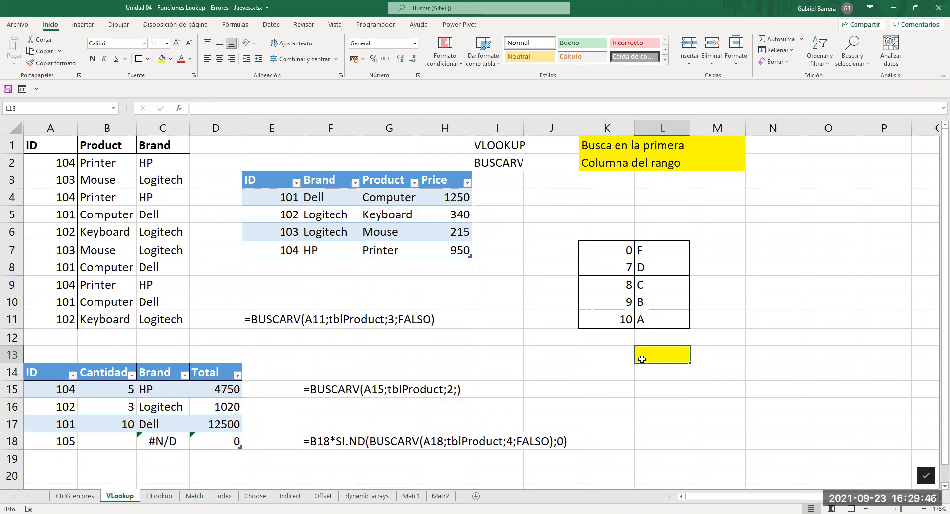
{"action": "type", "text": "9"}
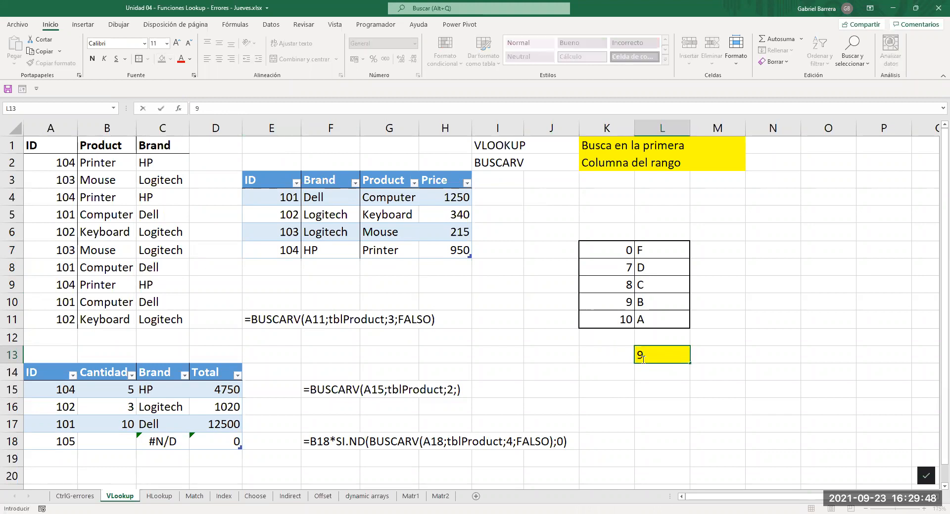
{"action": "type", "text": ".5"}
{"action": "key", "text": "Return"}
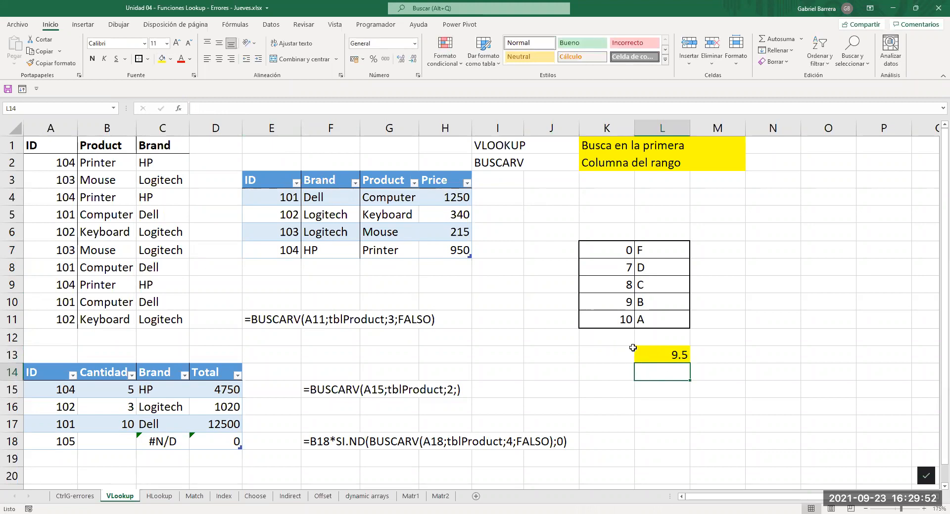
- Label cell K13 "Nota =>" and cell K14 "Nota Alf." beside the score
{"action": "left_click", "coordinate": [599, 354]}
{"action": "type", "text": "Nota "}
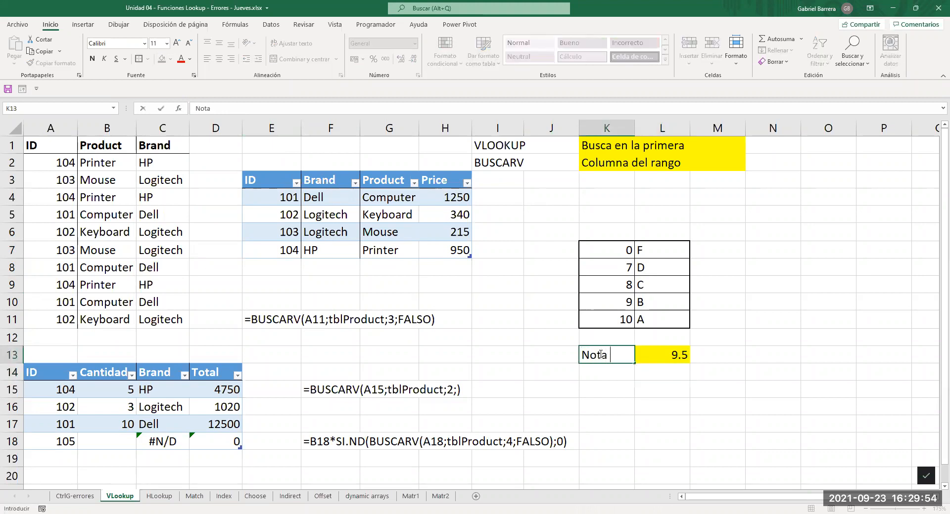
{"action": "type", "text": "=>"}
{"action": "key", "text": "Return"}
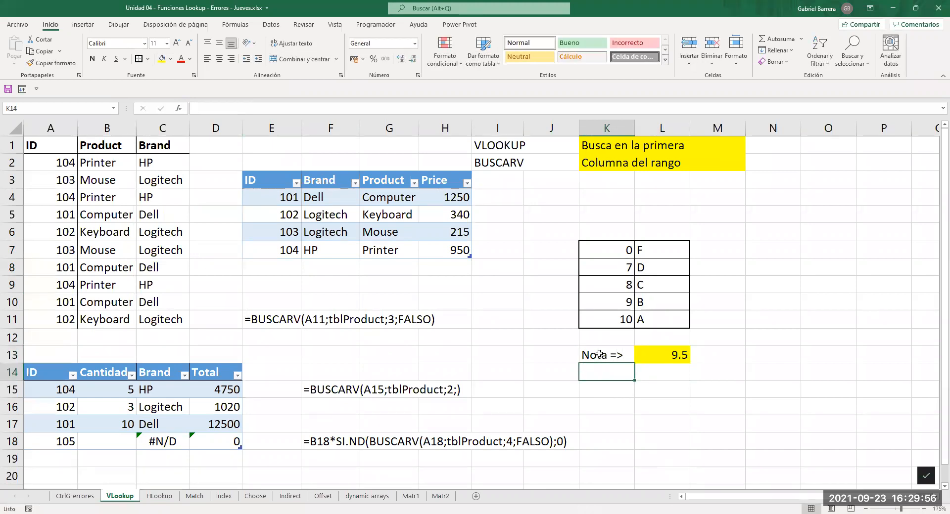
{"action": "type", "text": "Nota"}
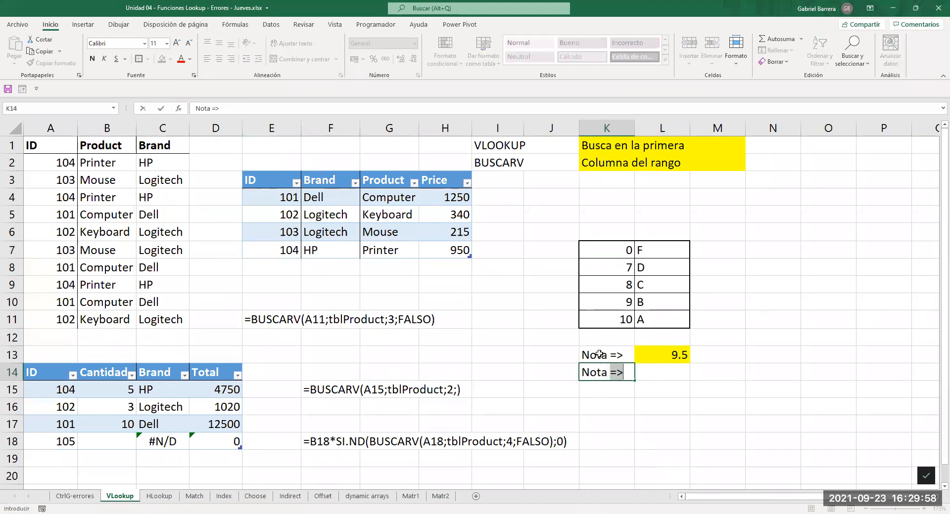
{"action": "type", "text": " Alf"}
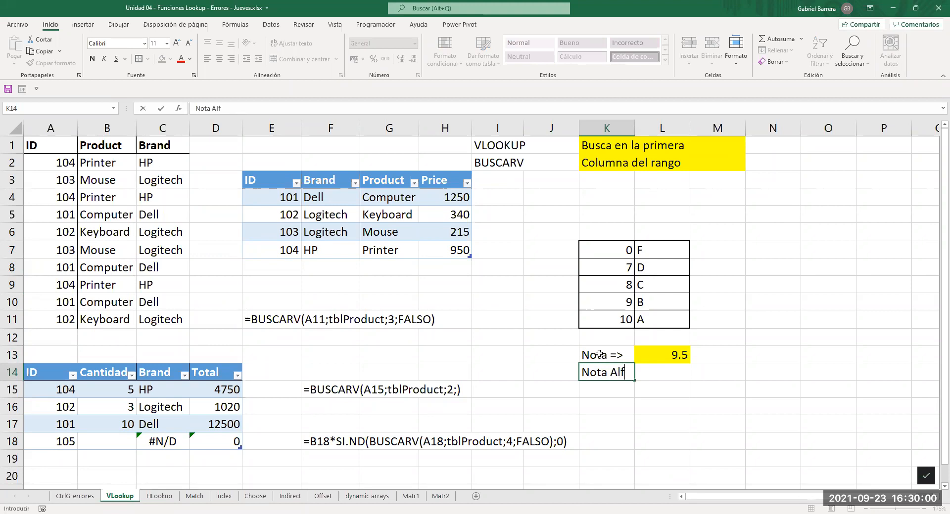
{"action": "type", "text": "."}
{"action": "key", "text": "Tab"}
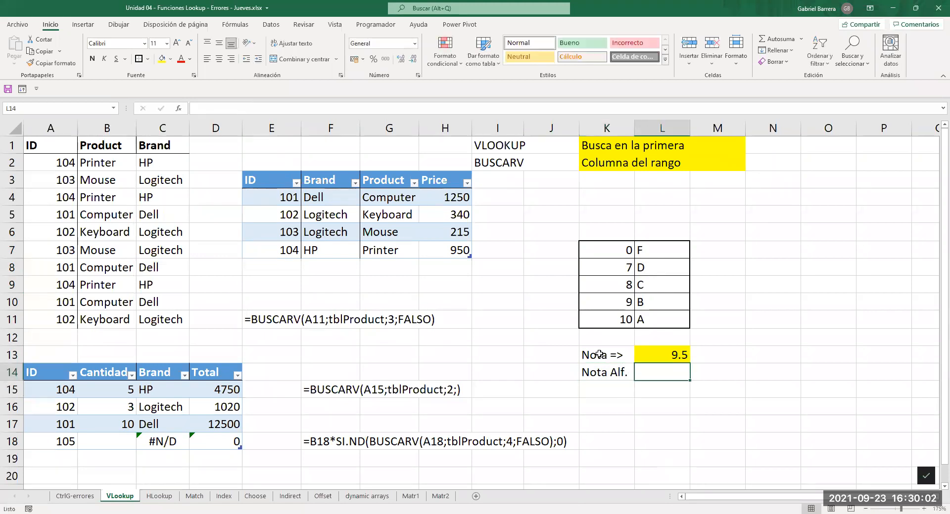
- Start a BUSCARV formula in L14 with lookup value L13, table range K7:L11 and column index 2
{"action": "left_click_drag", "start_coordinate": [652, 247], "coordinate": [656, 311]}
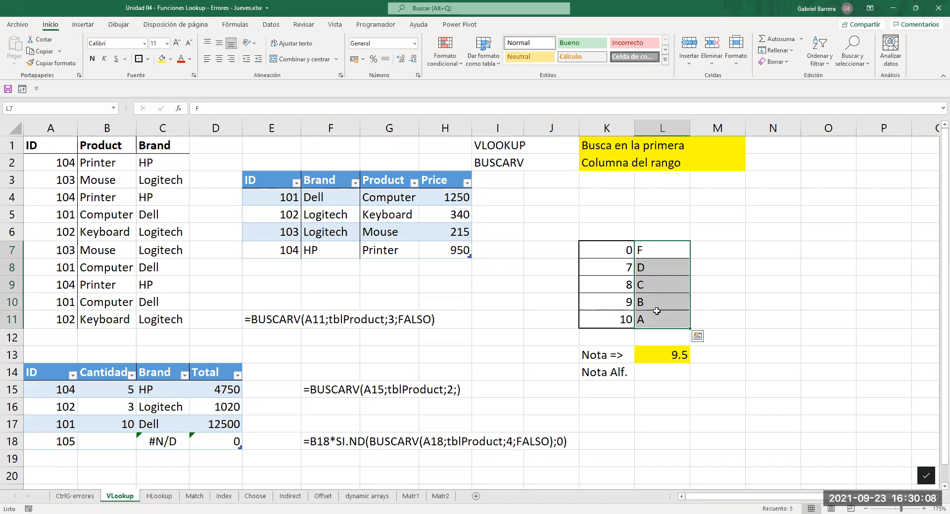
{"action": "left_click", "coordinate": [648, 372]}
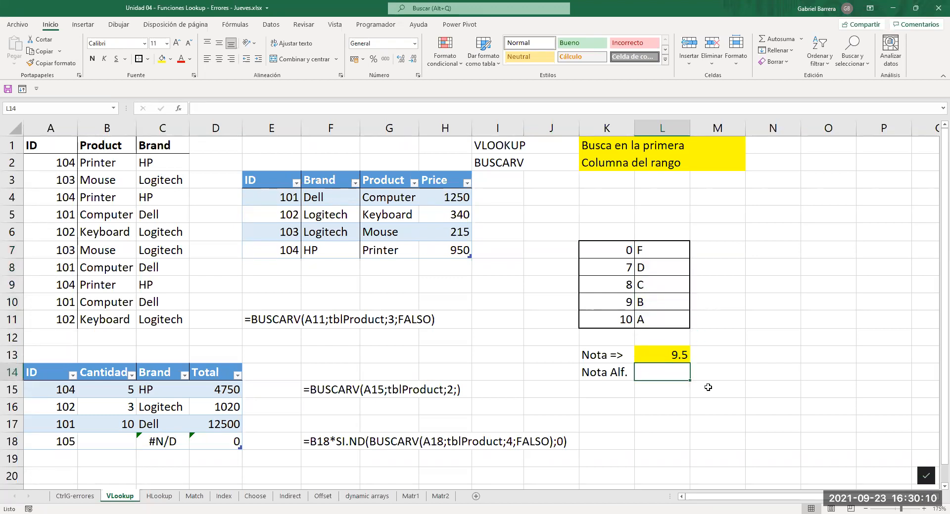
{"action": "type", "text": "= "}
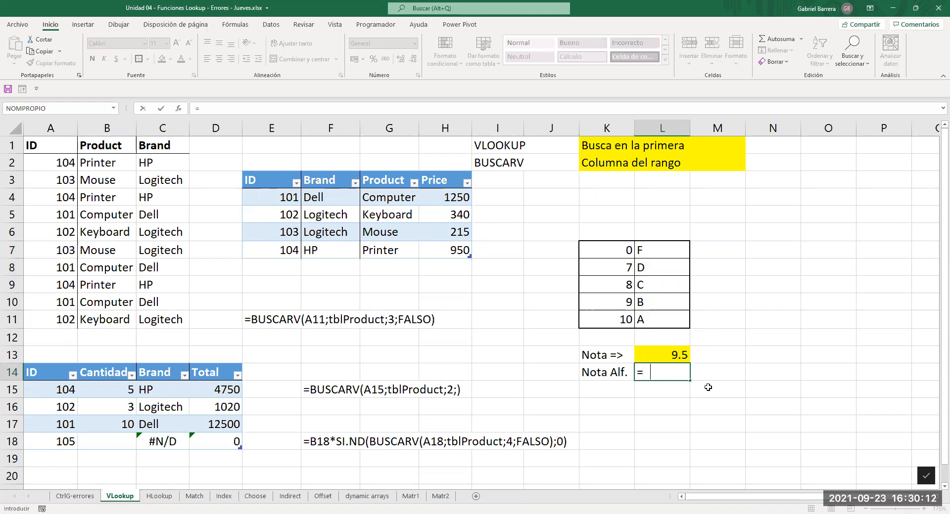
{"action": "type", "text": "bus"}
{"action": "key", "text": "Tab"}
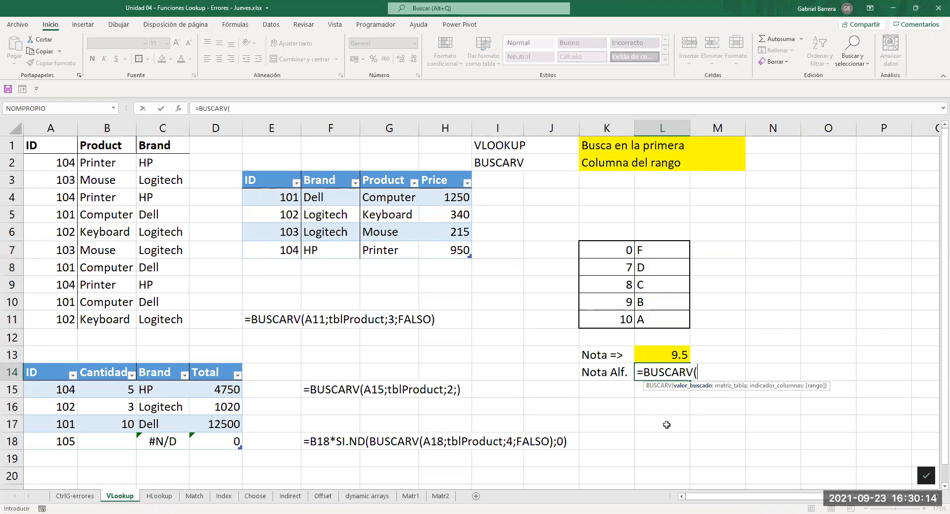
{"action": "left_click", "coordinate": [652, 356]}
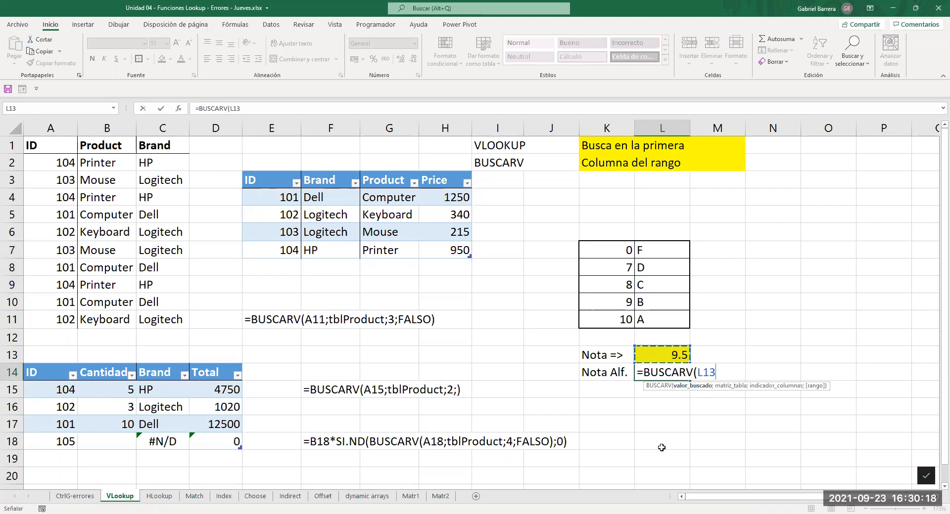
{"action": "type", "text": ";"}
{"action": "left_click_drag", "start_coordinate": [612, 254], "coordinate": [648, 316]}
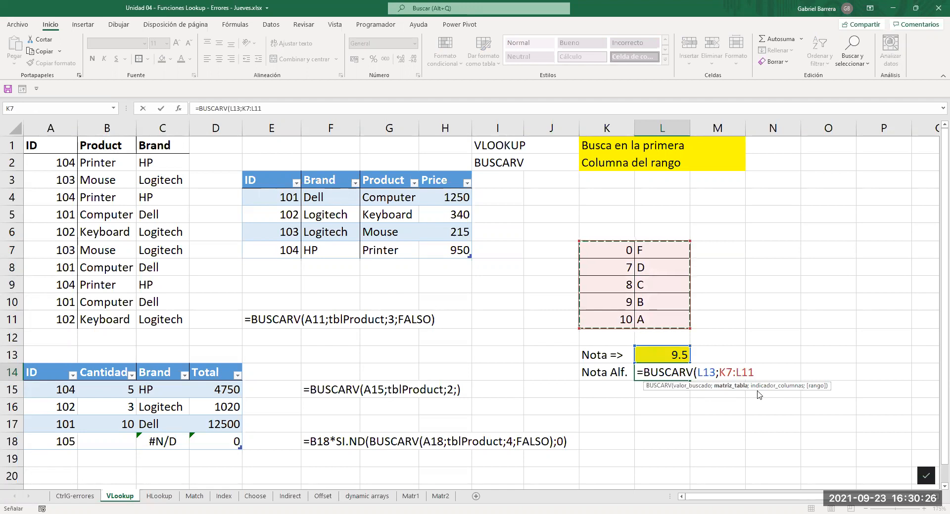
{"action": "type", "text": ";2"}
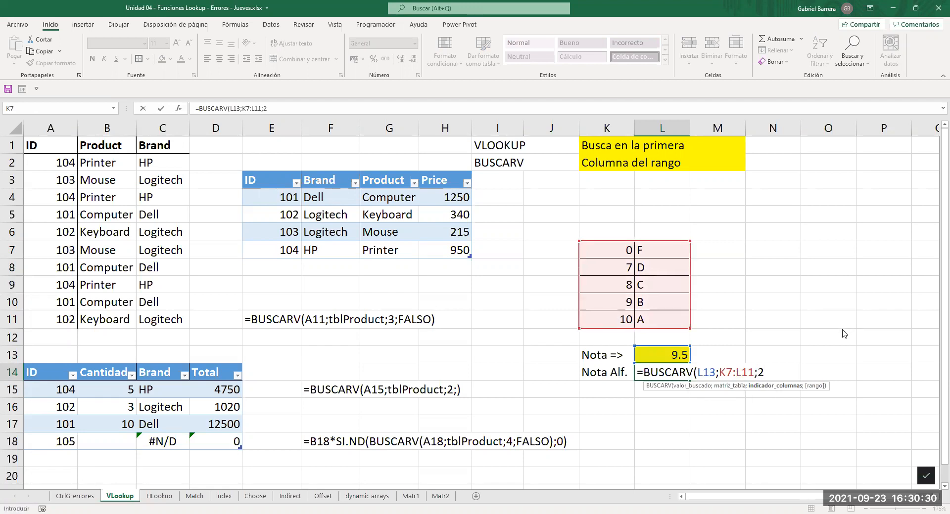
- Complete the L14 formula with VERDADERO for an approximate match and center the cell's content
{"action": "left_click", "coordinate": [926, 476]}
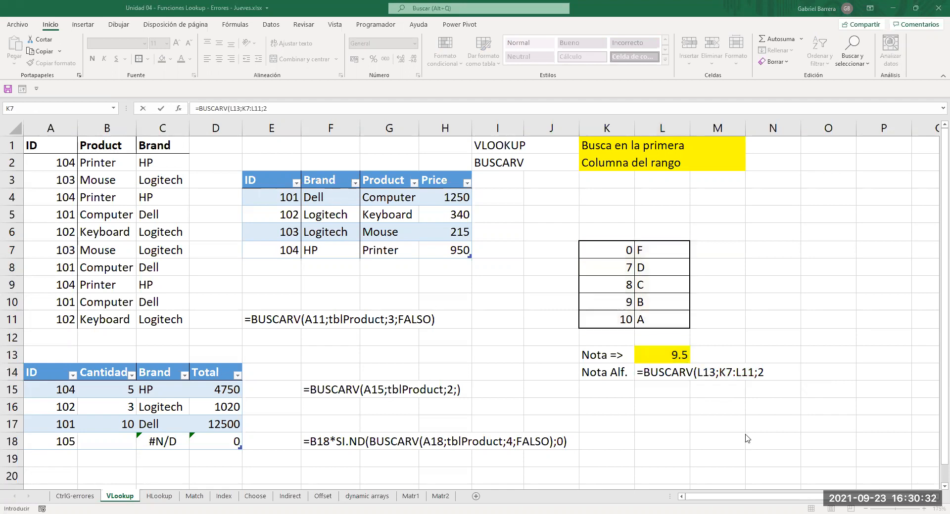
{"action": "left_click", "coordinate": [790, 379]}
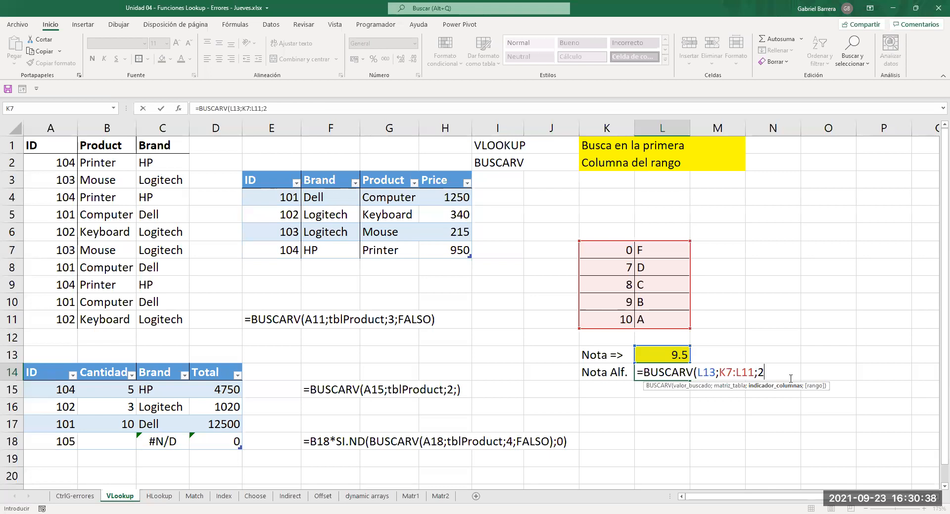
{"action": "type", "text": ";"}
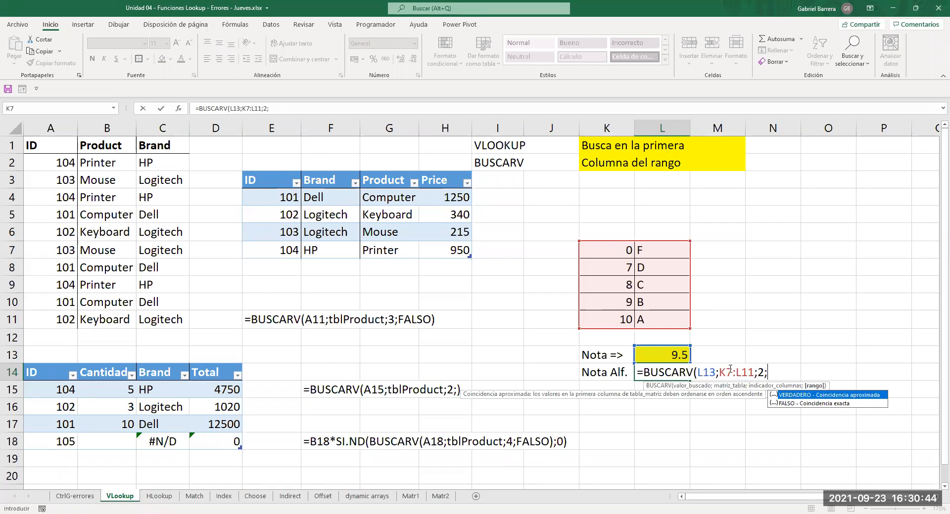
{"action": "double_click", "coordinate": [799, 395]}
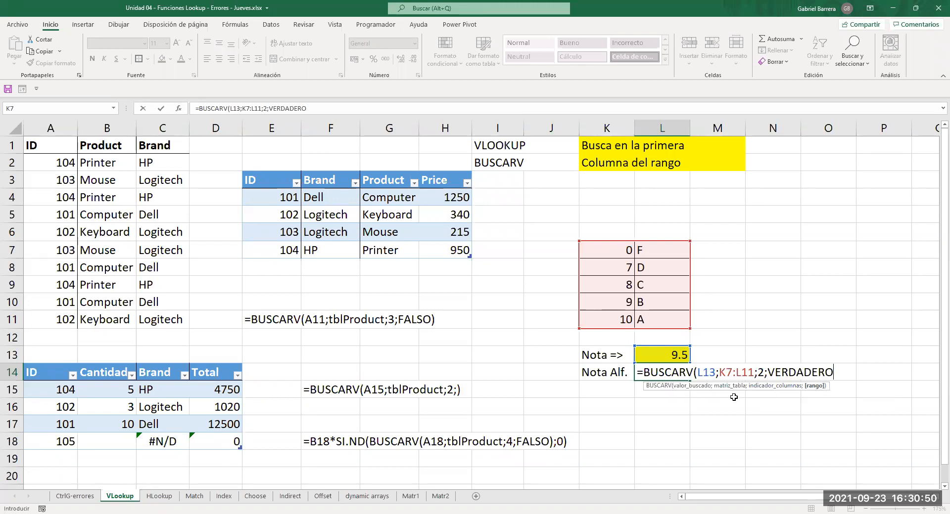
{"action": "key", "text": "Return"}
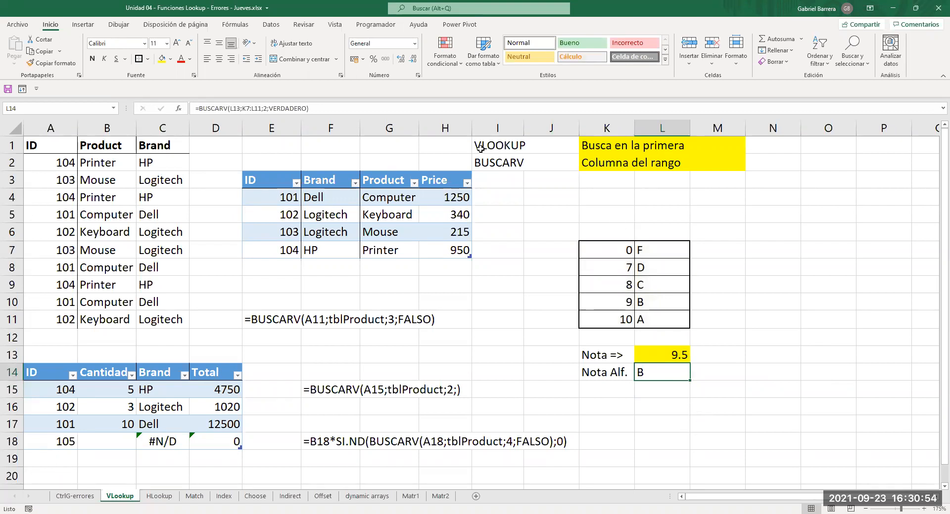
{"action": "left_click", "coordinate": [219, 60]}
- Examine the order of the scores in the grading table K7:L11 and the row matched for the entered score
{"action": "left_click", "coordinate": [618, 254]}
{"action": "left_click_drag", "start_coordinate": [619, 254], "coordinate": [619, 301]}
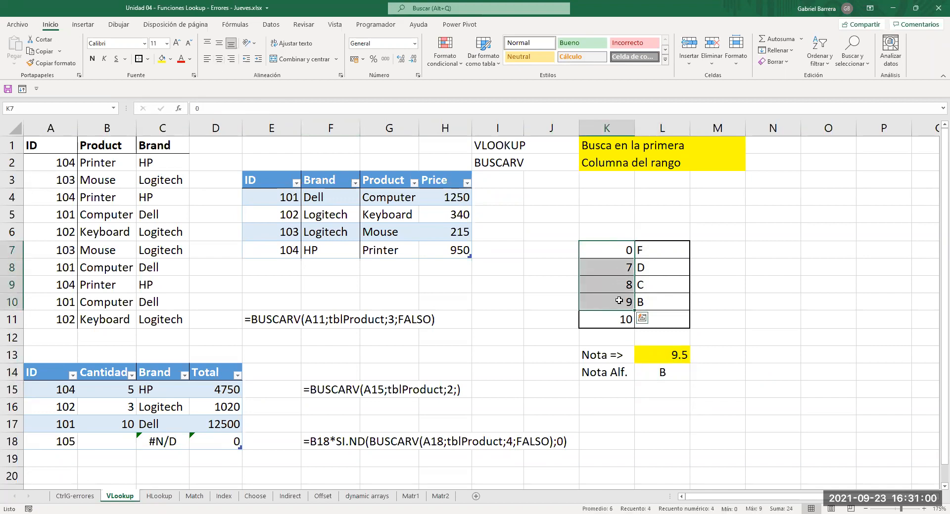
{"action": "left_click", "coordinate": [619, 317]}
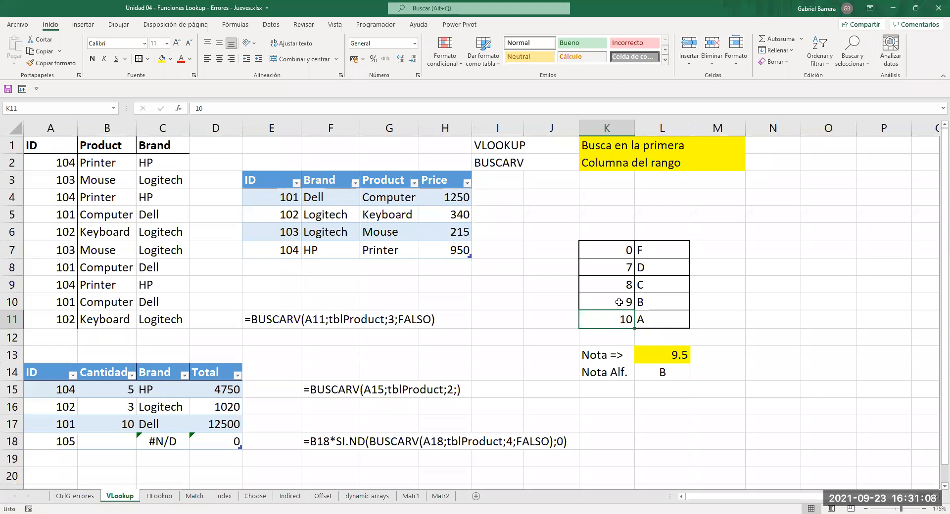
{"action": "left_click_drag", "start_coordinate": [619, 304], "coordinate": [648, 303]}
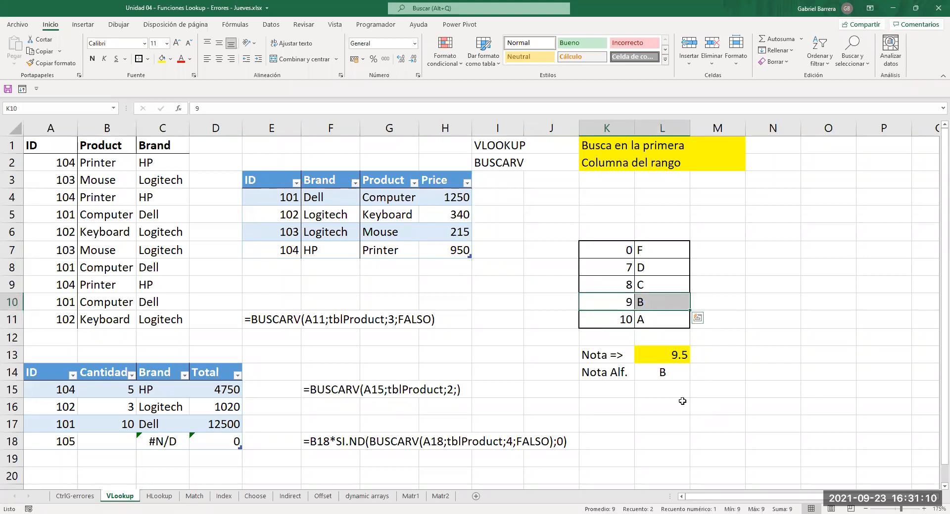
{"action": "right_click", "coordinate": [598, 345]}
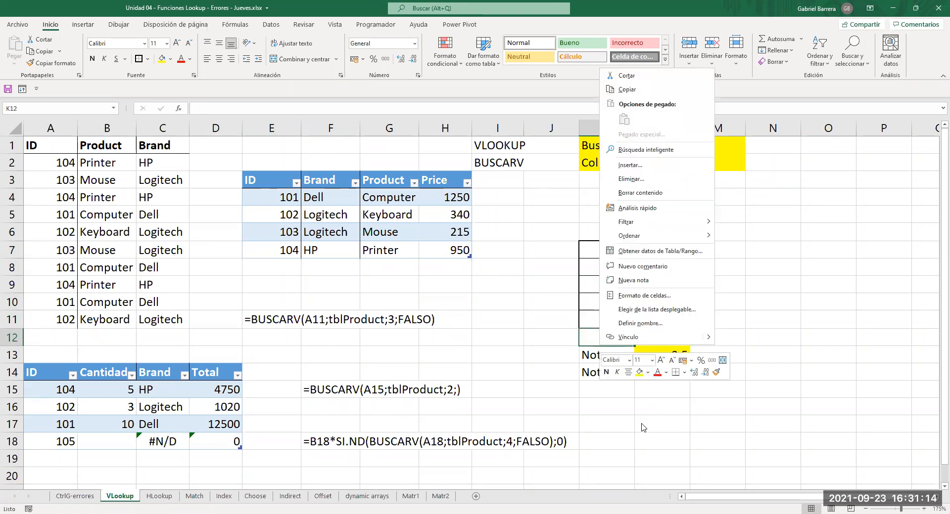
{"action": "left_click", "coordinate": [606, 249]}
{"action": "left_click_drag", "start_coordinate": [606, 250], "coordinate": [658, 321]}
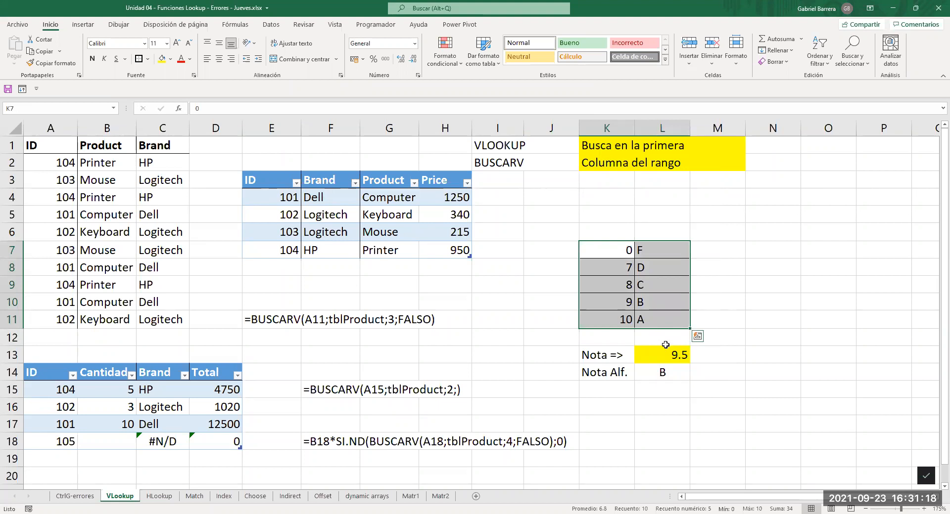
- Show the formula of L14 as text in M14 with FORMULATEXTO
{"action": "left_click", "coordinate": [719, 376]}
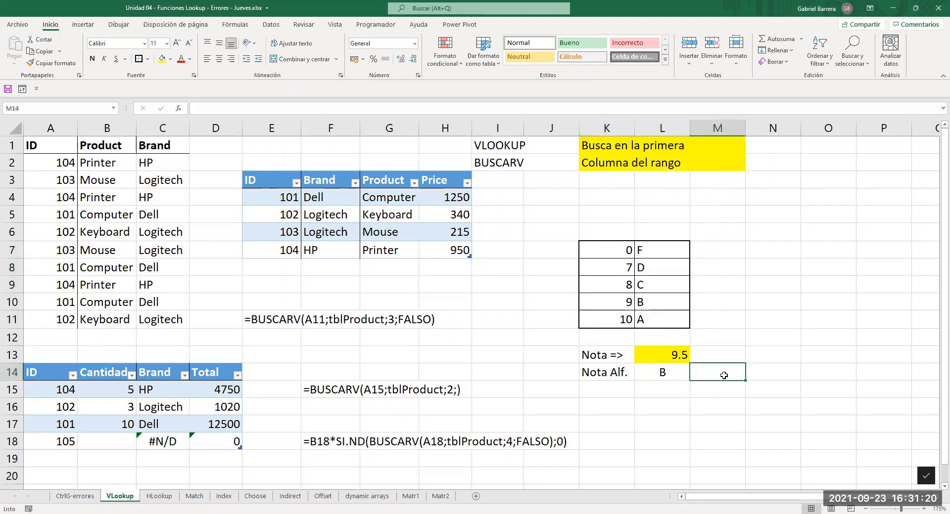
{"action": "type", "text": "="}
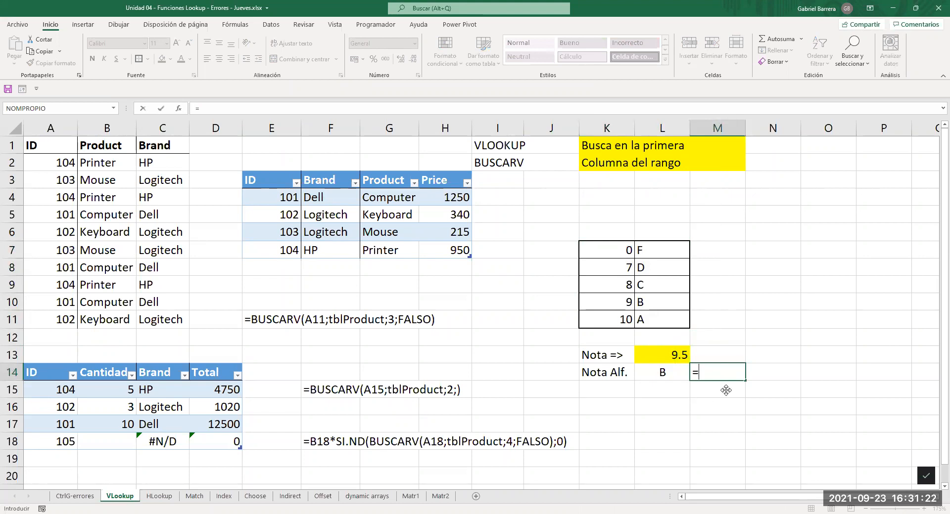
{"action": "type", "text": "FORMULATEXTO("}
{"action": "left_click", "coordinate": [672, 372]}
{"action": "key", "text": "Return"}
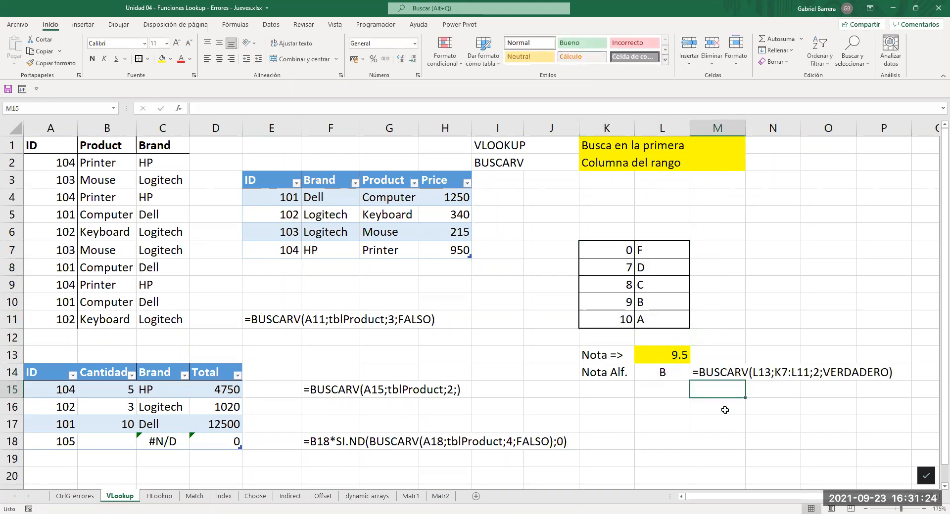
- Sort the grading table K7:L11 without headers by Columna K, De mayor a menor, and check the lookup in L14
{"action": "left_click_drag", "start_coordinate": [609, 253], "coordinate": [651, 324]}
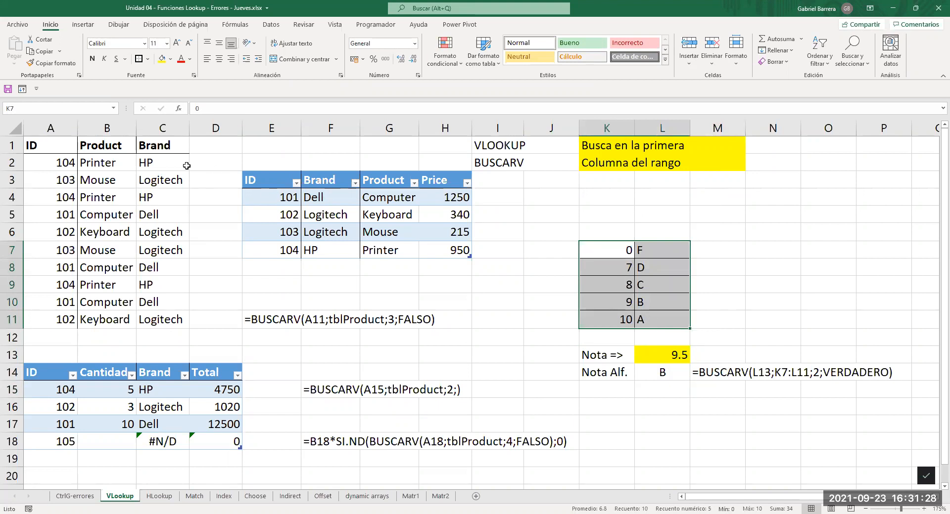
{"action": "left_click", "coordinate": [17, 91]}
{"action": "left_click", "coordinate": [444, 227]}
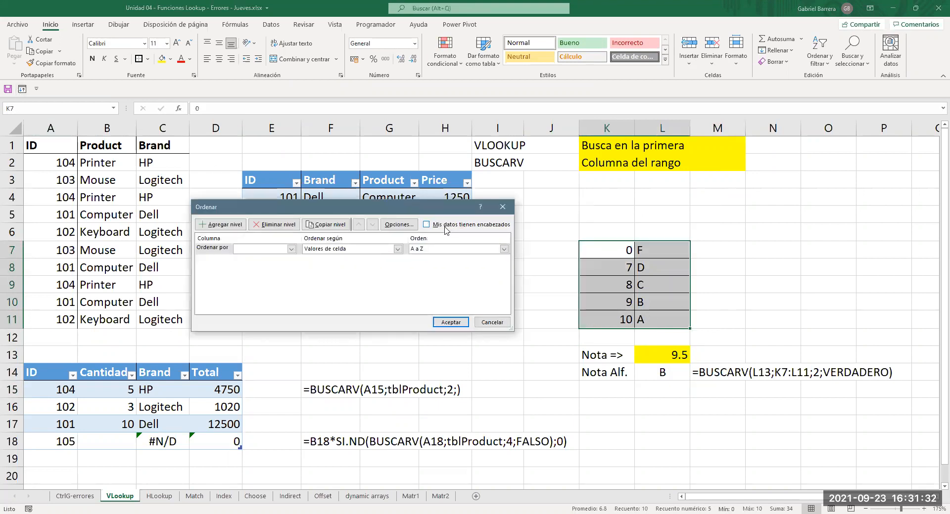
{"action": "left_click", "coordinate": [276, 251]}
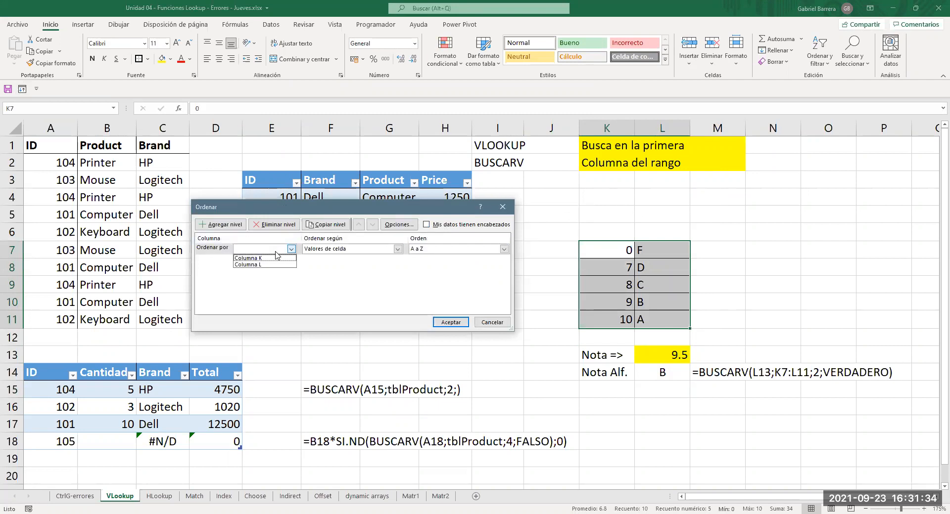
{"action": "left_click", "coordinate": [266, 258]}
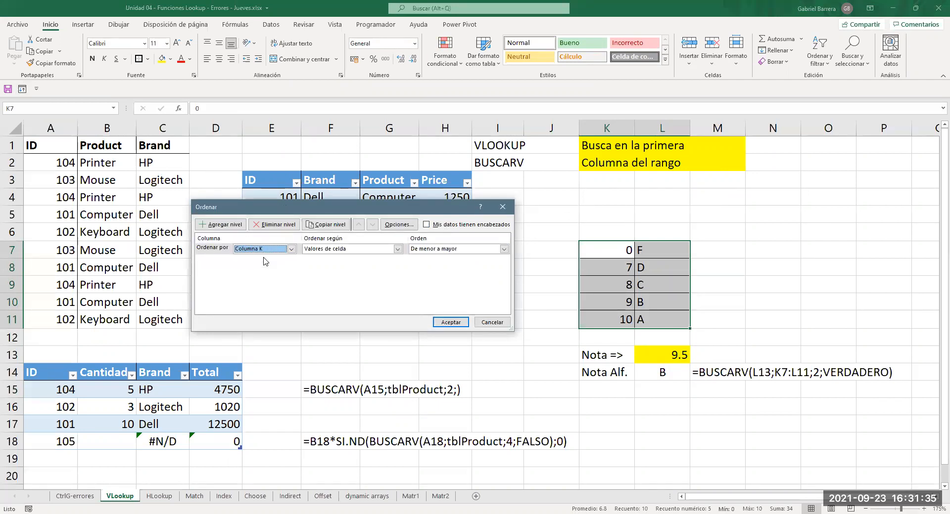
{"action": "left_click", "coordinate": [454, 250]}
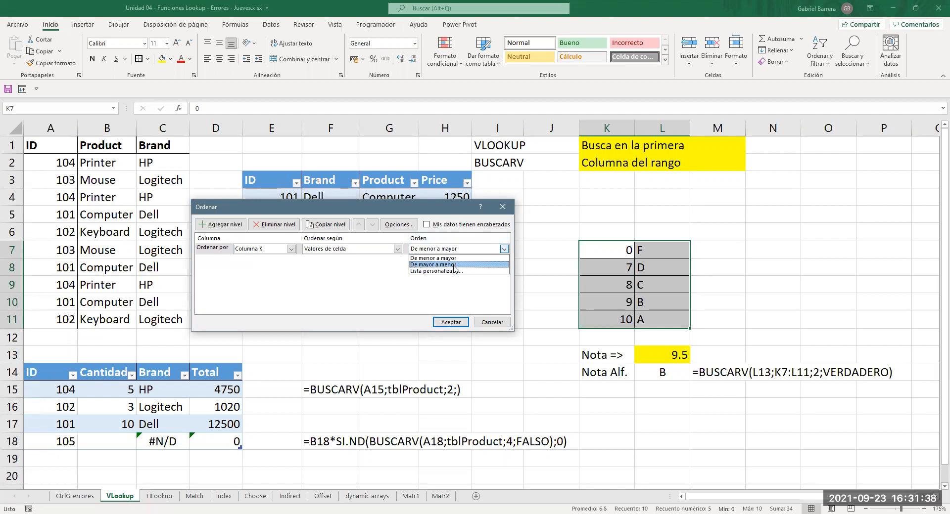
{"action": "left_click", "coordinate": [455, 266]}
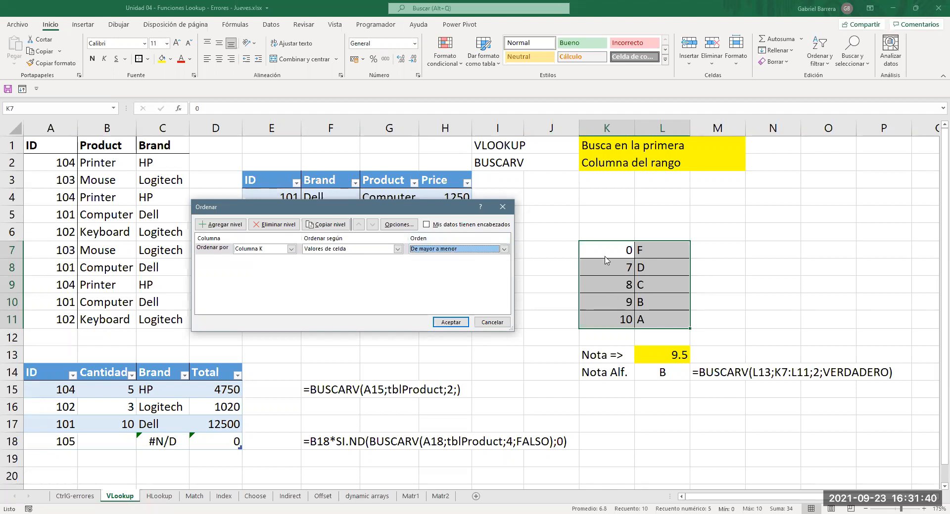
{"action": "left_click", "coordinate": [444, 322]}
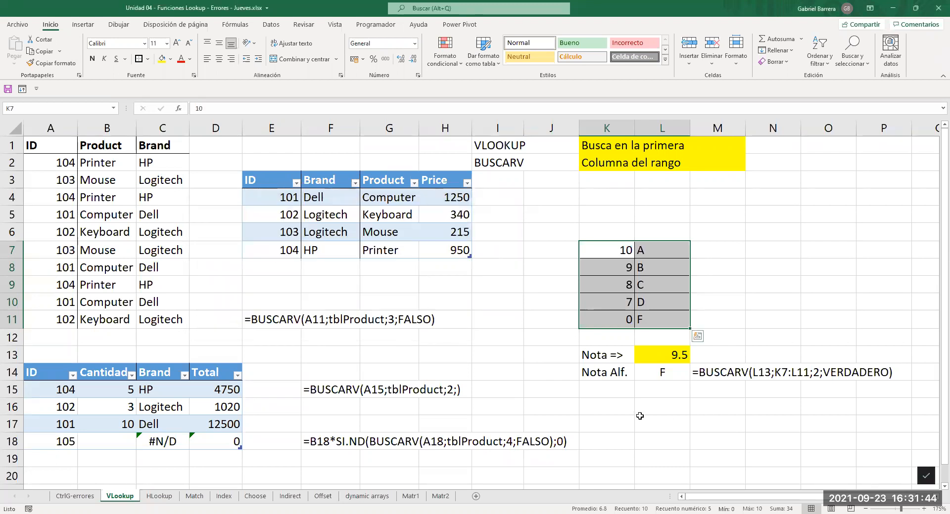
{"action": "left_click", "coordinate": [650, 403]}
{"action": "left_click", "coordinate": [669, 374]}
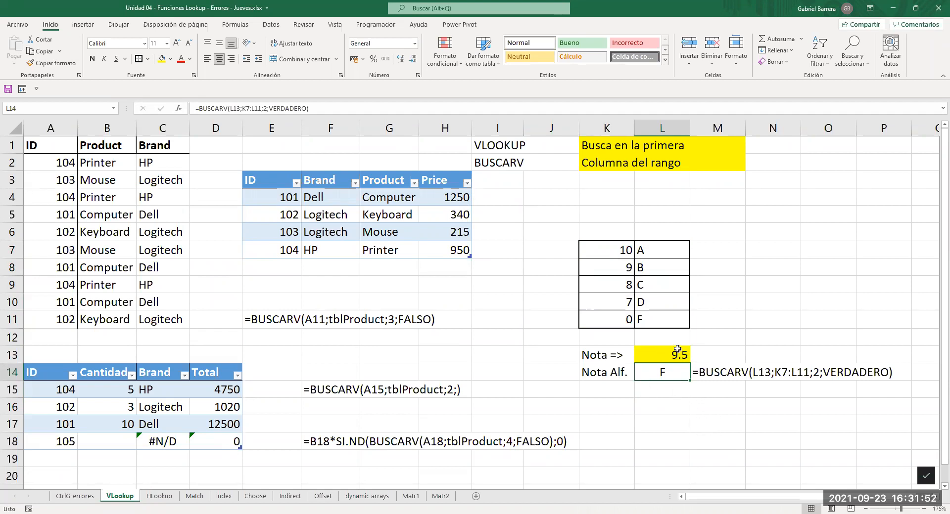
- Undo the descending sort of the grading table
{"action": "left_click_drag", "start_coordinate": [615, 247], "coordinate": [653, 306]}
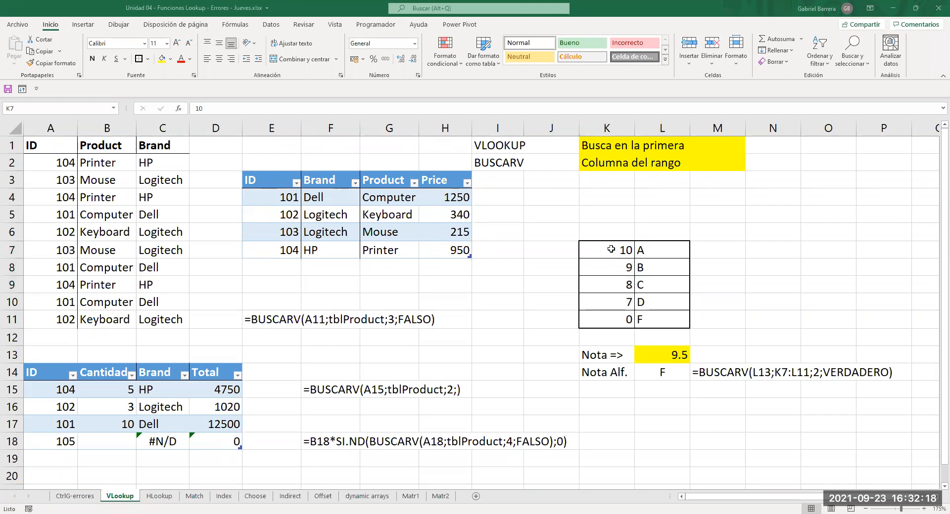
{"action": "left_click_drag", "start_coordinate": [613, 253], "coordinate": [663, 302]}
{"action": "key", "text": "ctrl+z"}
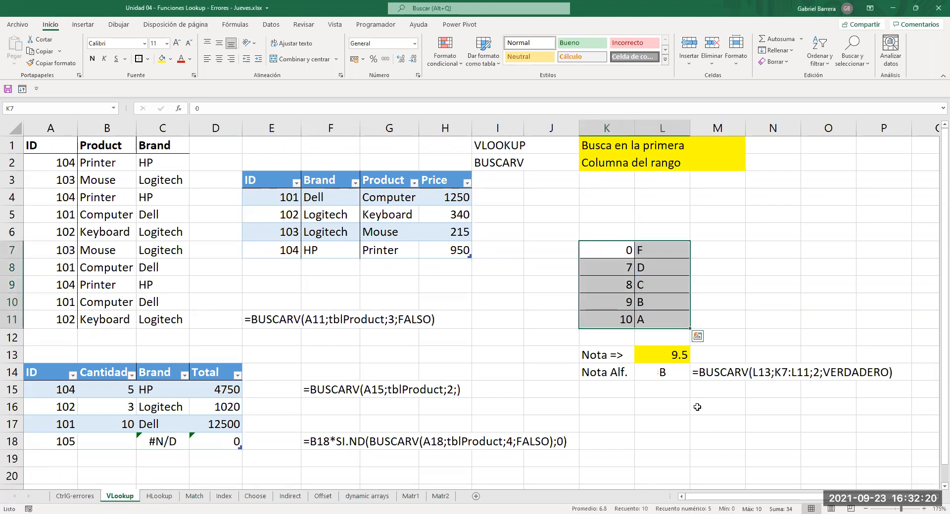
- Examine how the score in L13 compares with the ascending scores in K7:K11 and the matching row K10:L10
{"action": "left_click", "coordinate": [697, 407]}
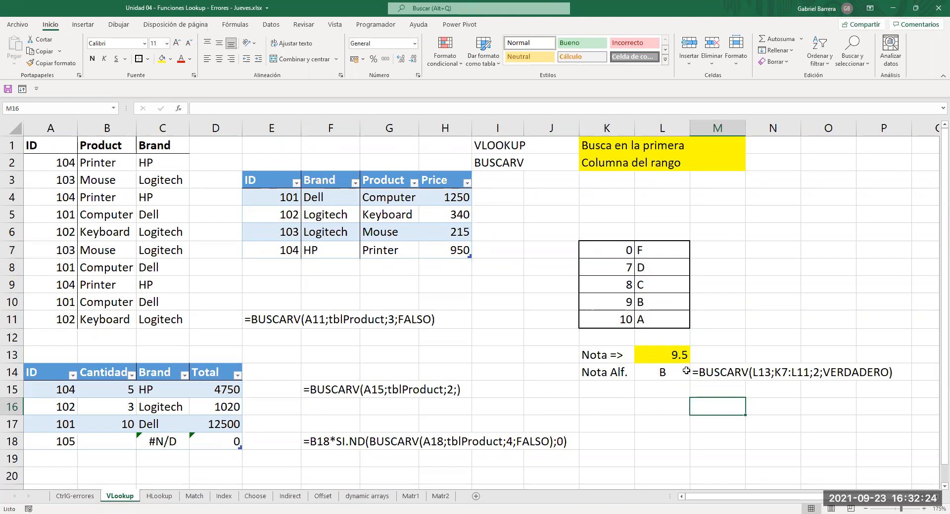
{"action": "left_click_drag", "start_coordinate": [617, 251], "coordinate": [617, 319]}
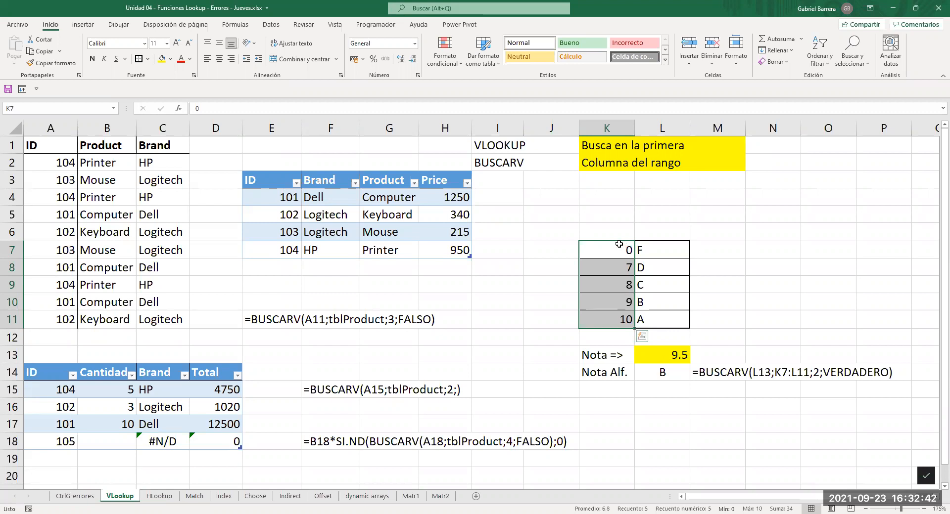
{"action": "left_click", "coordinate": [675, 355]}
{"action": "left_click_drag", "start_coordinate": [603, 258], "coordinate": [604, 298]}
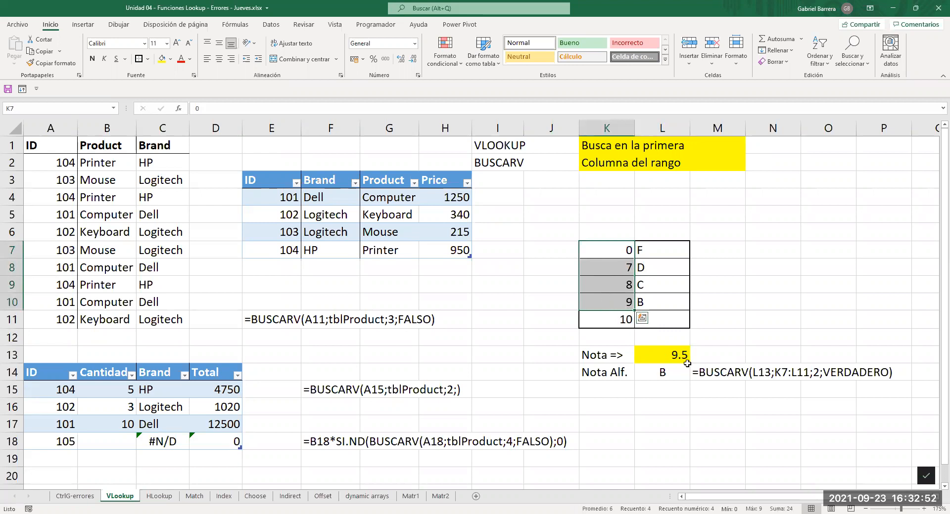
{"action": "left_click", "coordinate": [619, 319]}
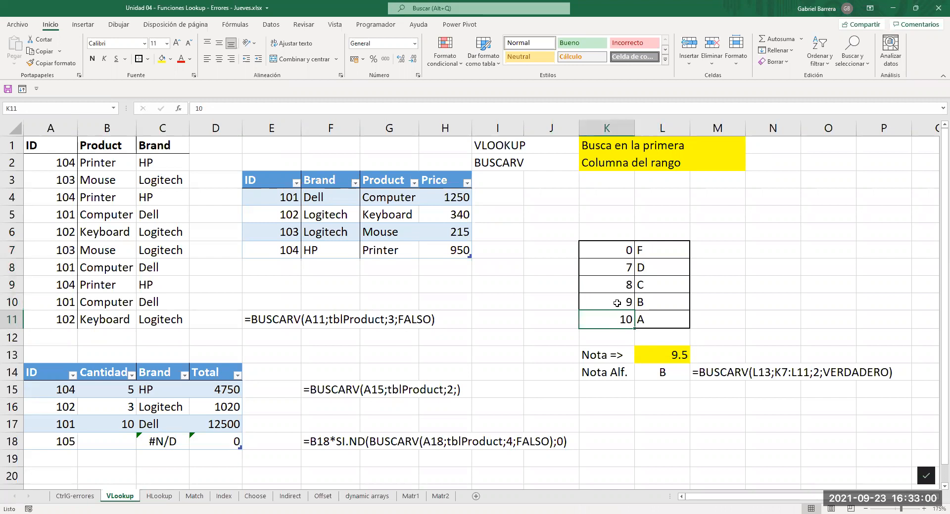
{"action": "left_click_drag", "start_coordinate": [607, 303], "coordinate": [658, 303]}
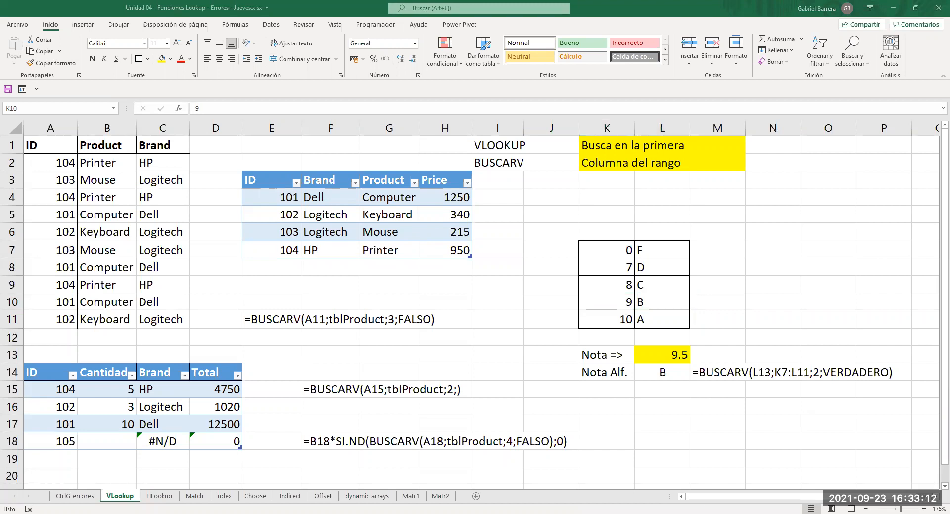
- Paste the copied age table with its rango, clasi and benficio columns at L17
{"action": "key", "text": "ctrl+c"}
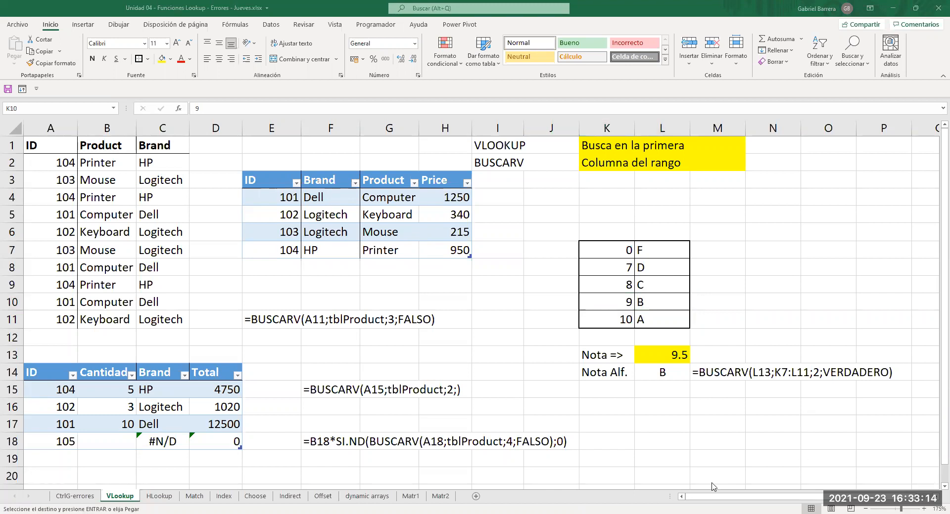
{"action": "left_click", "coordinate": [664, 424]}
{"action": "key", "text": "ctrl+v"}
{"action": "scroll", "coordinate": [664, 424], "scroll_direction": "down", "scroll_amount": 1}
- Correct the header in N17 to beneficio and review the rows of the age table
{"action": "double_click", "coordinate": [773, 374]}
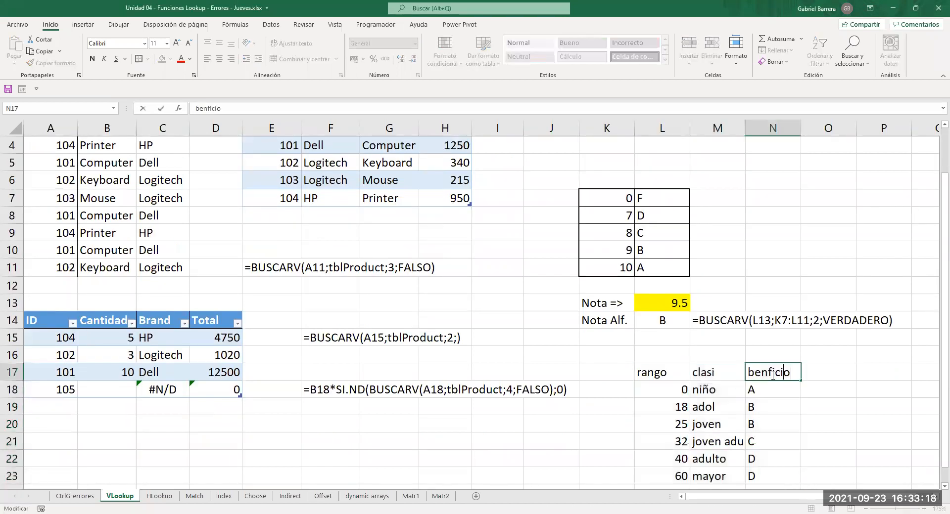
{"action": "type", "text": "e"}
{"action": "key", "text": "Return"}
{"action": "scroll", "coordinate": [792, 307], "scroll_direction": "up", "scroll_amount": 1}
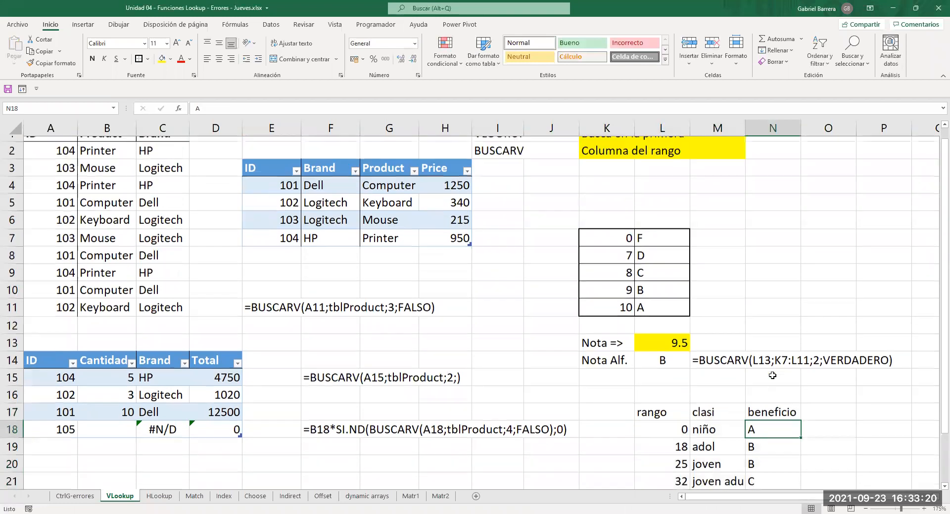
{"action": "scroll", "coordinate": [794, 292], "scroll_direction": "down", "scroll_amount": 1}
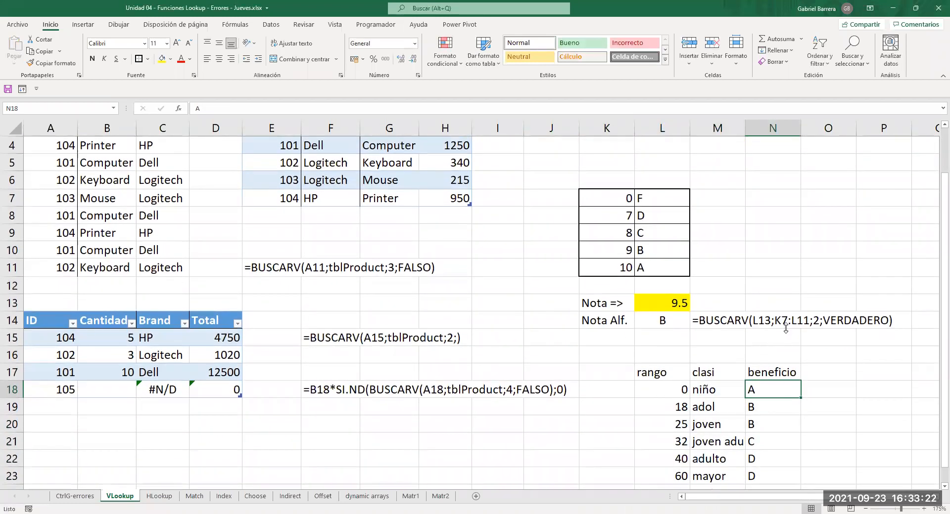
{"action": "scroll", "coordinate": [731, 359], "scroll_direction": "down", "scroll_amount": 2}
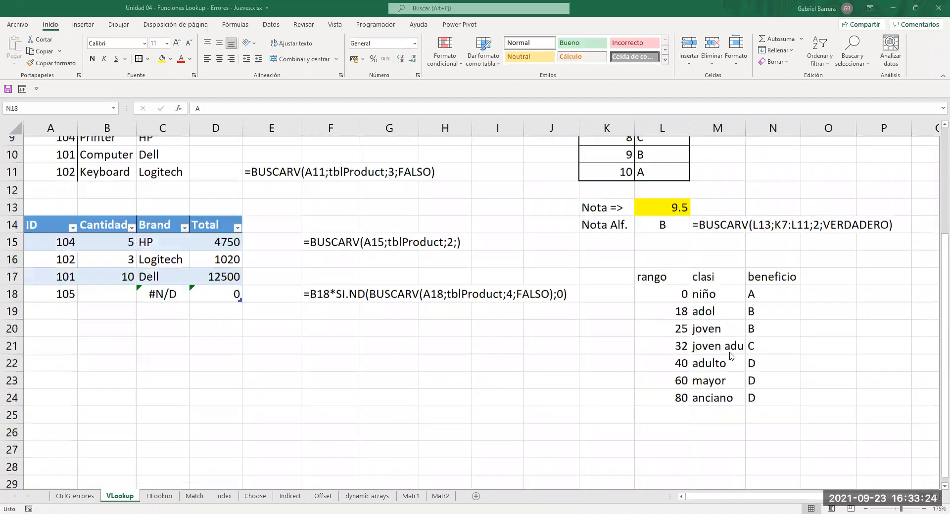
- Copy the bordered format of the grading table K7:L11 onto the age table L17:N24
{"action": "scroll", "coordinate": [611, 251], "scroll_direction": "up", "scroll_amount": 2}
{"action": "scroll", "coordinate": [612, 251], "scroll_direction": "up", "scroll_amount": 1}
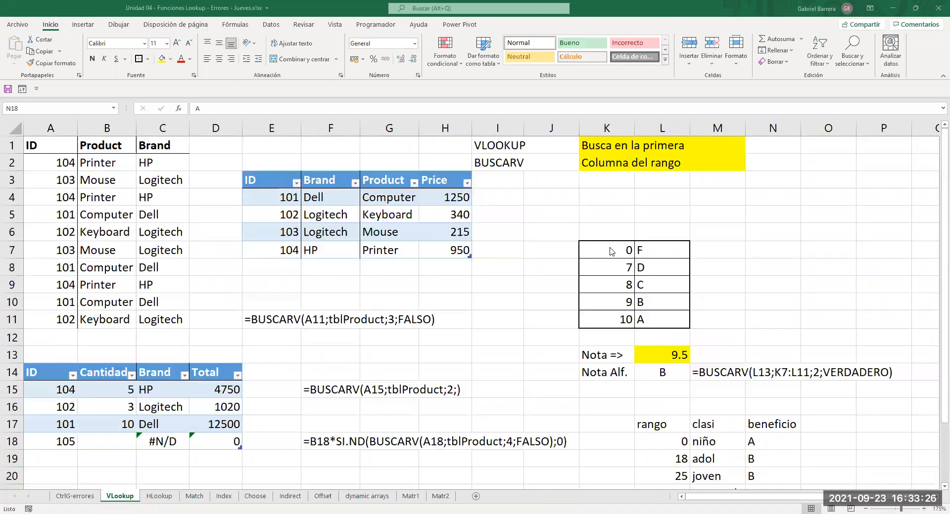
{"action": "left_click_drag", "start_coordinate": [610, 248], "coordinate": [661, 324]}
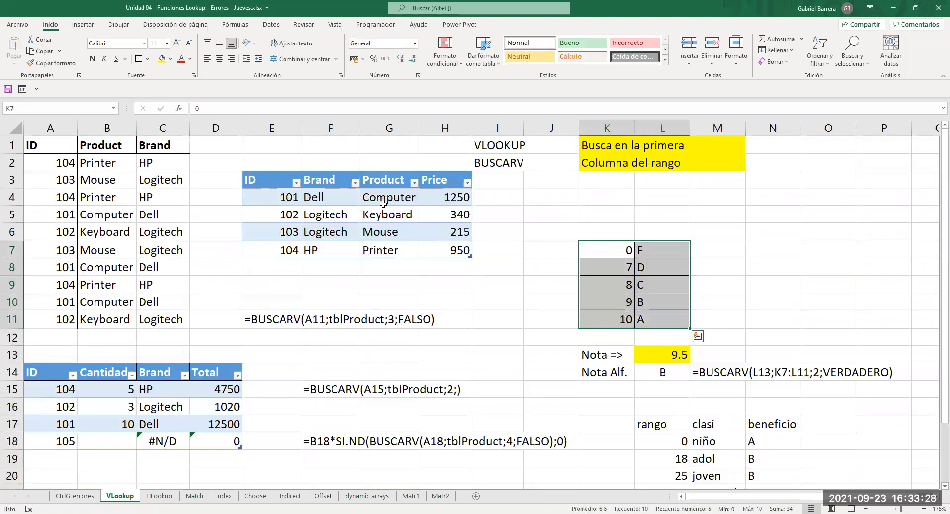
{"action": "left_click", "coordinate": [51, 62]}
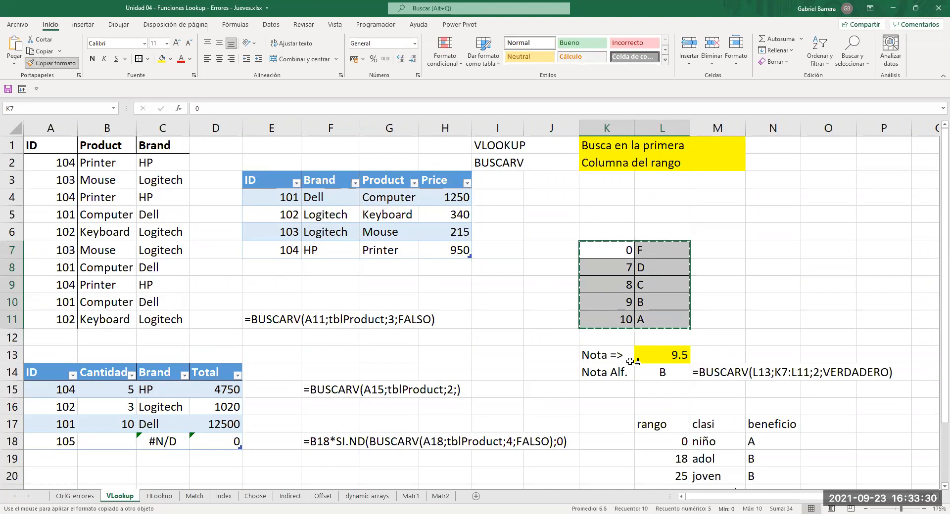
{"action": "scroll", "coordinate": [642, 323], "scroll_direction": "down", "scroll_amount": 3}
{"action": "left_click_drag", "start_coordinate": [657, 274], "coordinate": [758, 395]}
- Fill M26 with yellow and label L26 Edad
{"action": "left_click", "coordinate": [669, 418]}
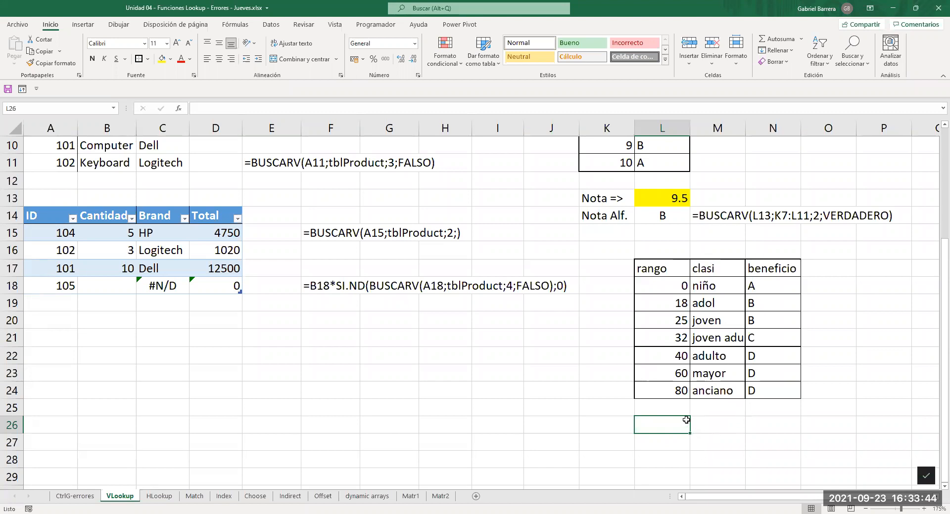
{"action": "left_click", "coordinate": [721, 426]}
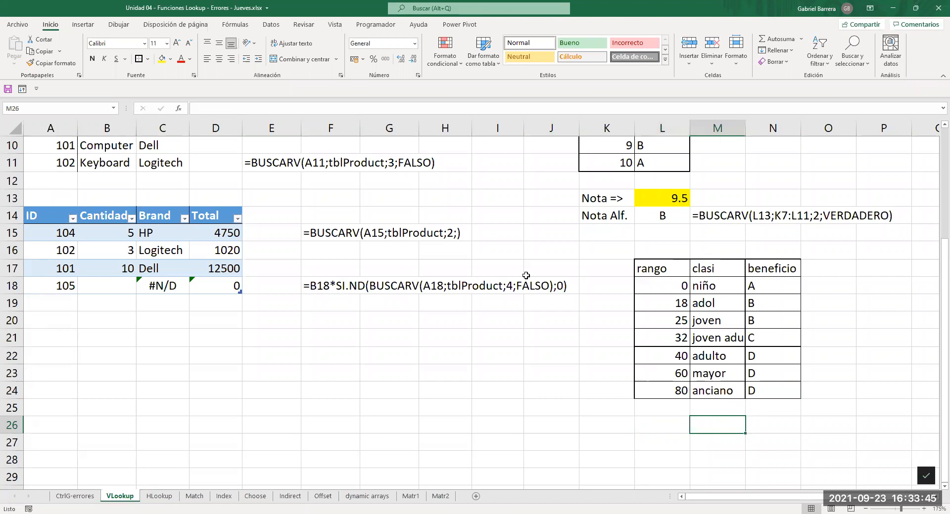
{"action": "left_click", "coordinate": [161, 59]}
{"action": "left_click", "coordinate": [676, 436]}
{"action": "type", "text": "E"}
{"action": "left_click", "coordinate": [674, 425]}
{"action": "type", "text": "Edad"}
- Label L27 clasif, enter 33 as the age in M26 and check the rango column
{"action": "left_click", "coordinate": [676, 449]}
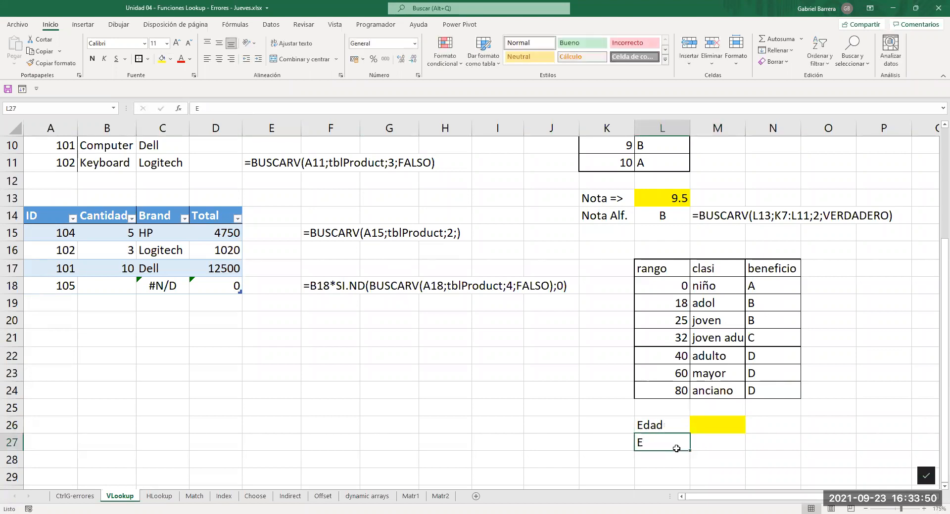
{"action": "type", "text": "clas"}
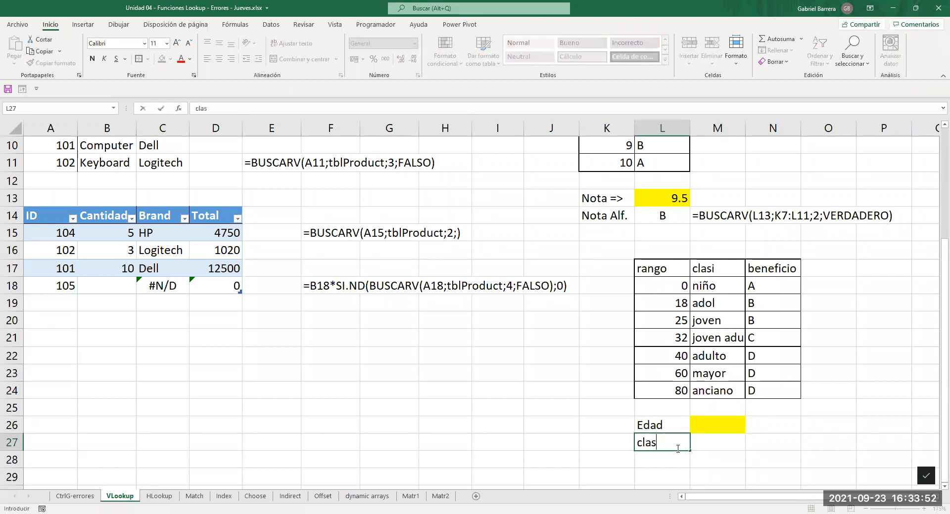
{"action": "type", "text": "if"}
{"action": "key", "text": "Tab"}
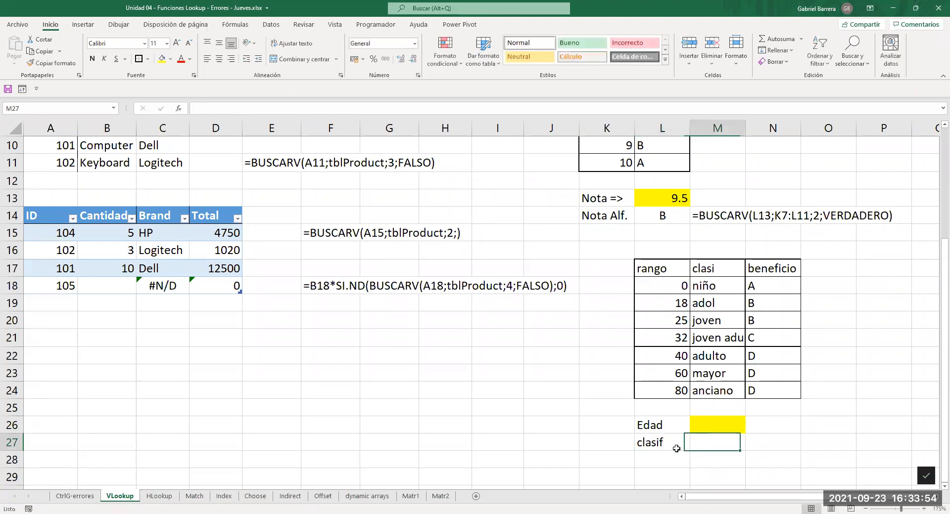
{"action": "key", "text": "Up"}
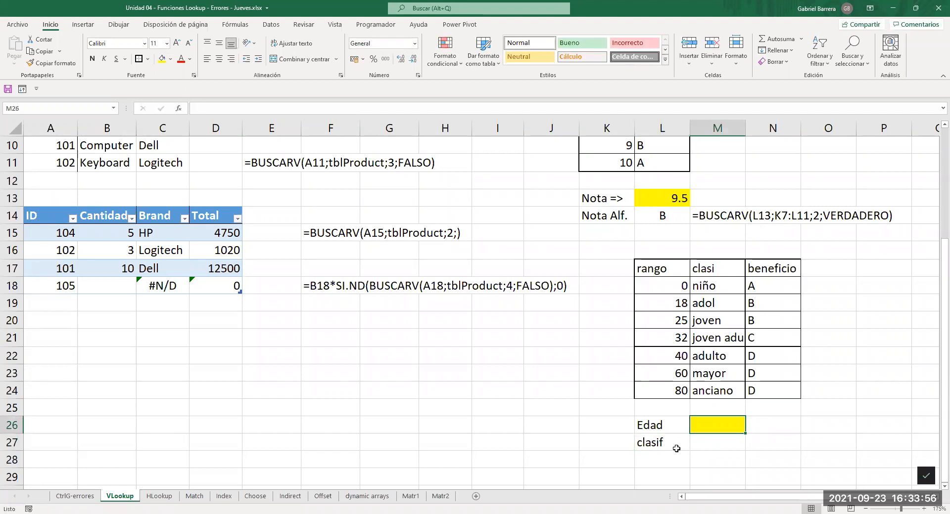
{"action": "type", "text": "33"}
{"action": "key", "text": "Return"}
{"action": "left_click_drag", "start_coordinate": [675, 269], "coordinate": [674, 394]}
{"action": "left_click", "coordinate": [674, 394]}
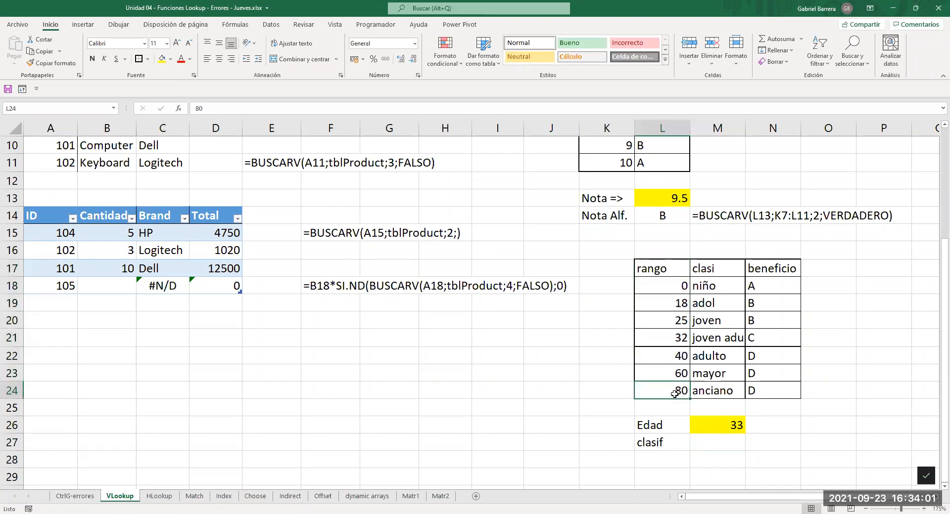
- Look up the age classification in M27 with =BUSCARV(M26;L18:M24;2;VERDADERO)
{"action": "left_click", "coordinate": [720, 442]}
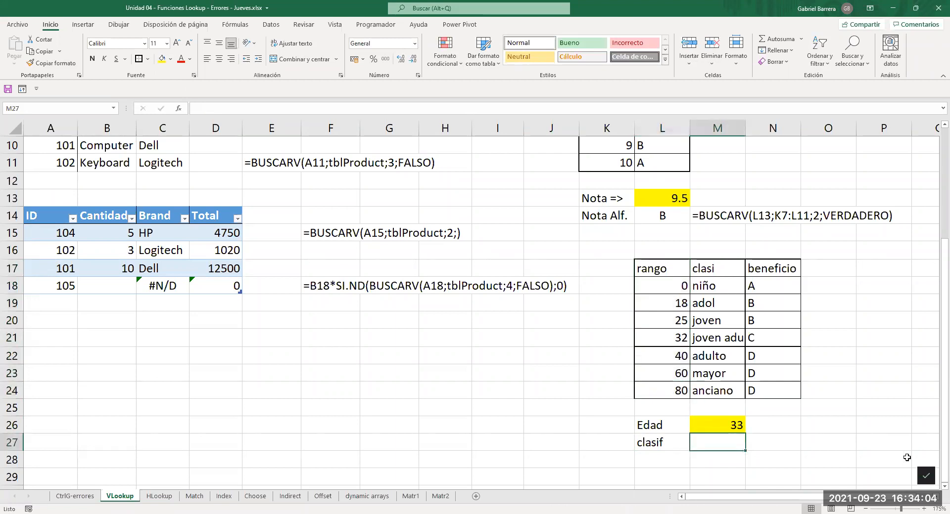
{"action": "type", "text": "=bus"}
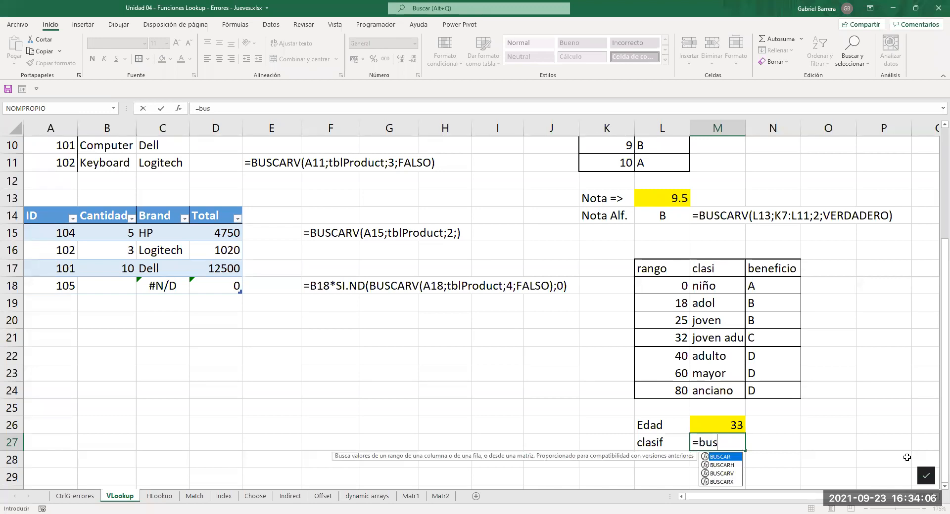
{"action": "key", "text": "Down"}
{"action": "key", "text": "Down"}
{"action": "key", "text": "Tab"}
{"action": "left_click", "coordinate": [731, 425]}
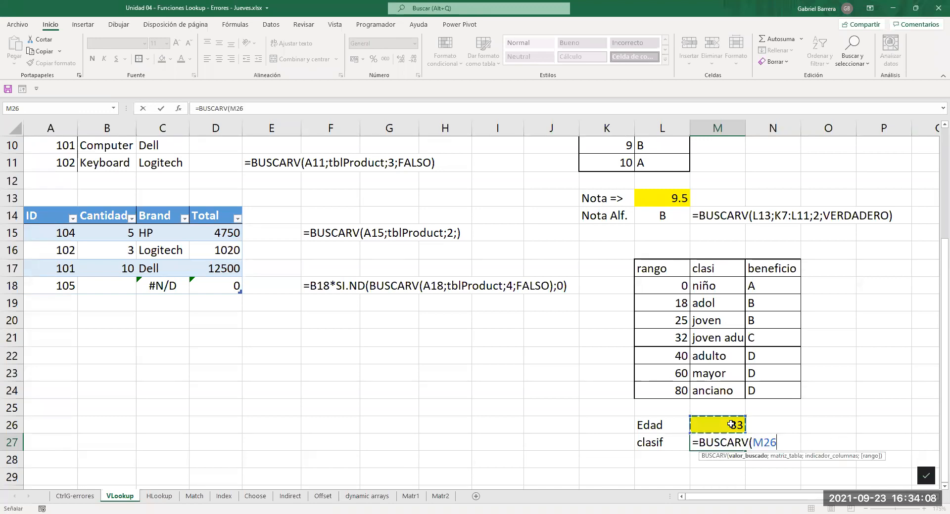
{"action": "type", "text": ";"}
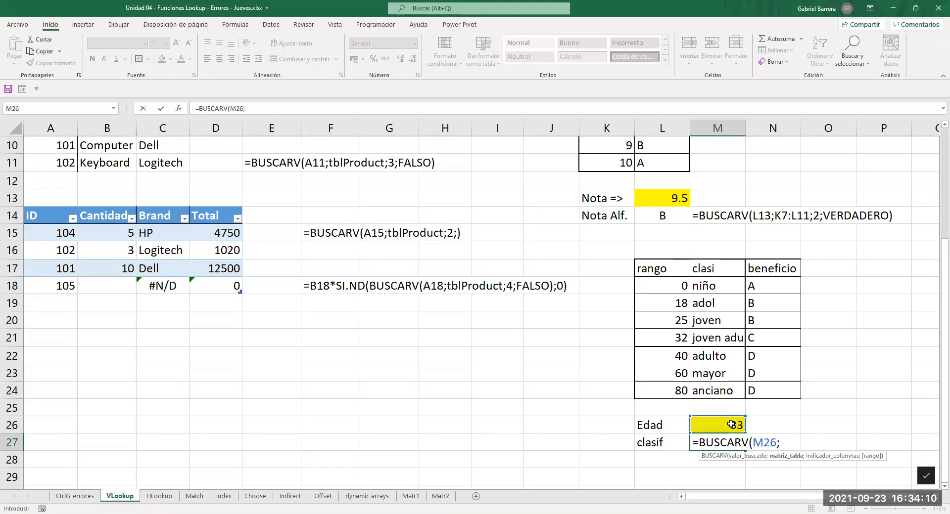
{"action": "scroll", "coordinate": [701, 306], "scroll_direction": "up", "scroll_amount": 1}
{"action": "left_click_drag", "start_coordinate": [676, 287], "coordinate": [674, 312]}
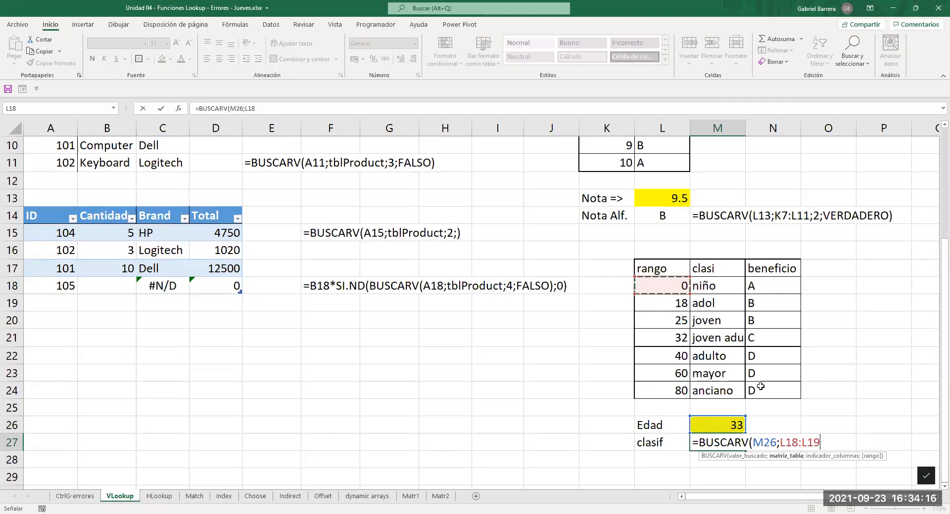
{"action": "left_click", "coordinate": [738, 391], "text": "shift"}
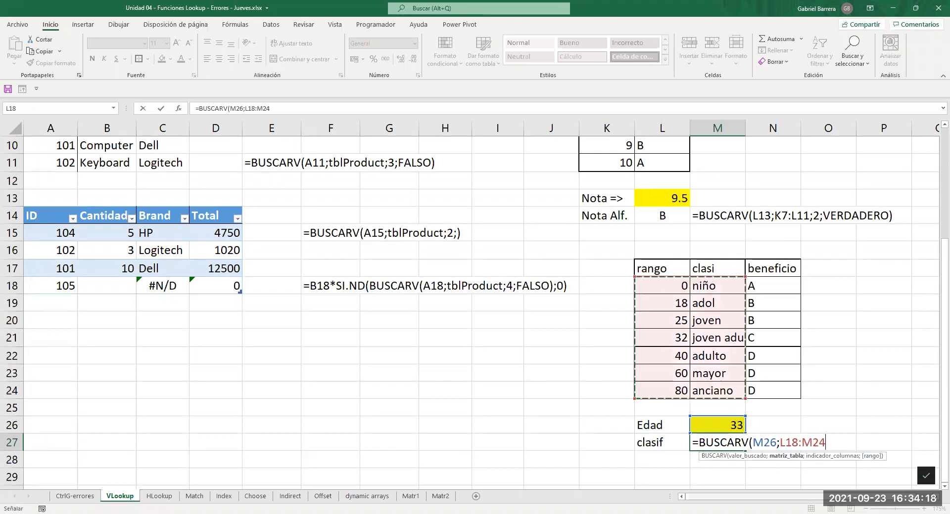
{"action": "type", "text": ";"}
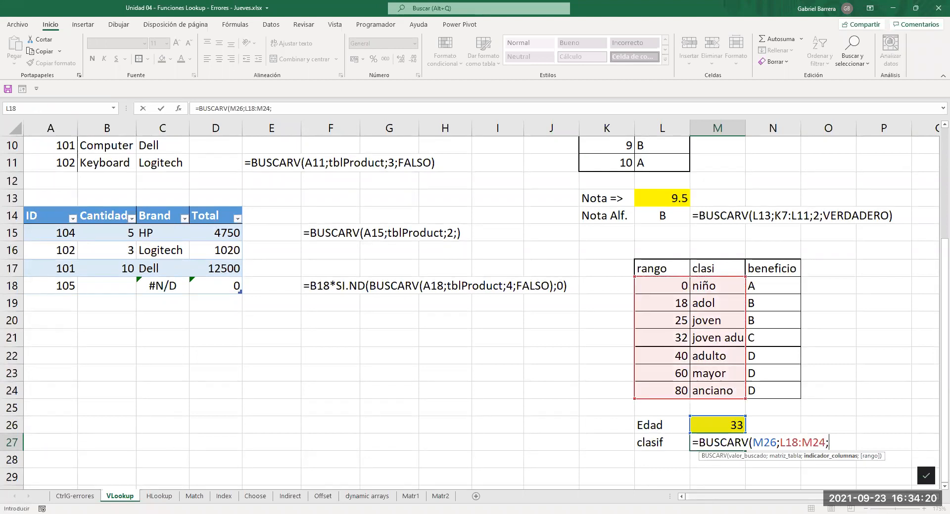
{"action": "type", "text": "2;VERDADERO"}
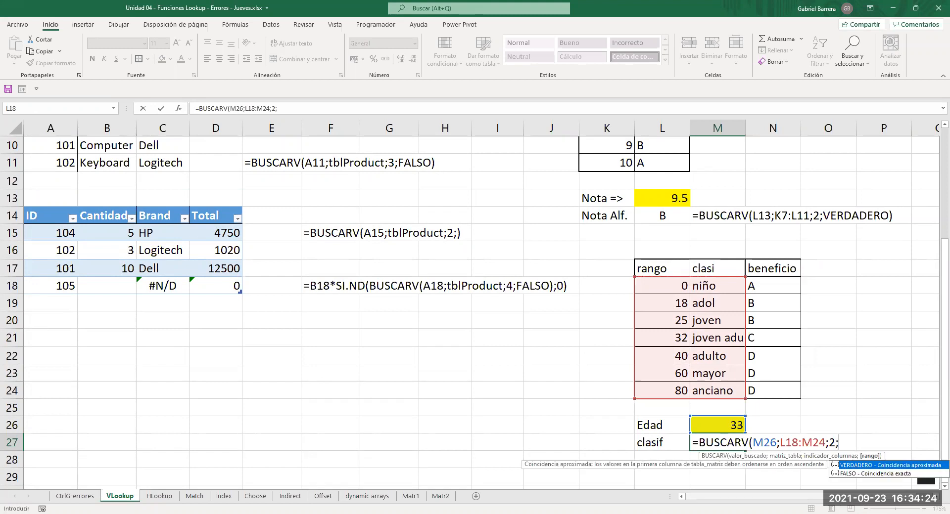
{"action": "key", "text": "Tab"}
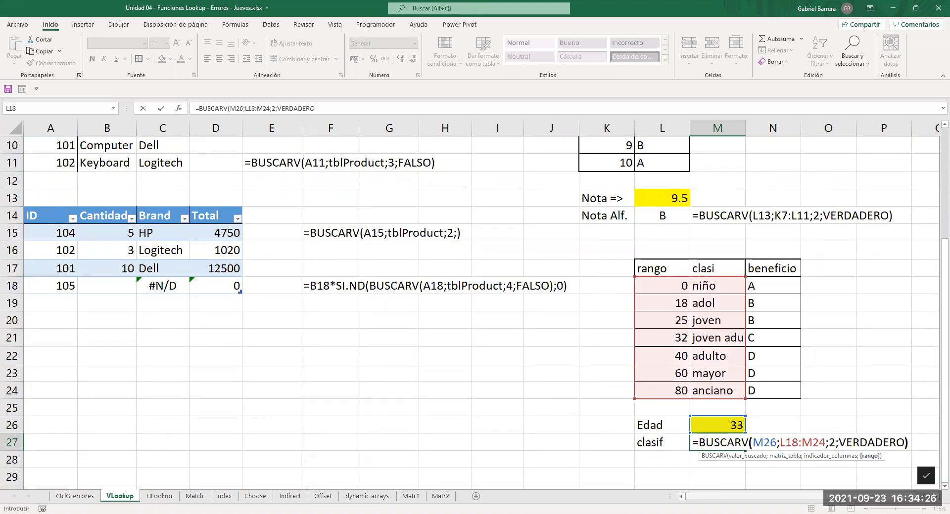
{"action": "key", "text": "Return"}
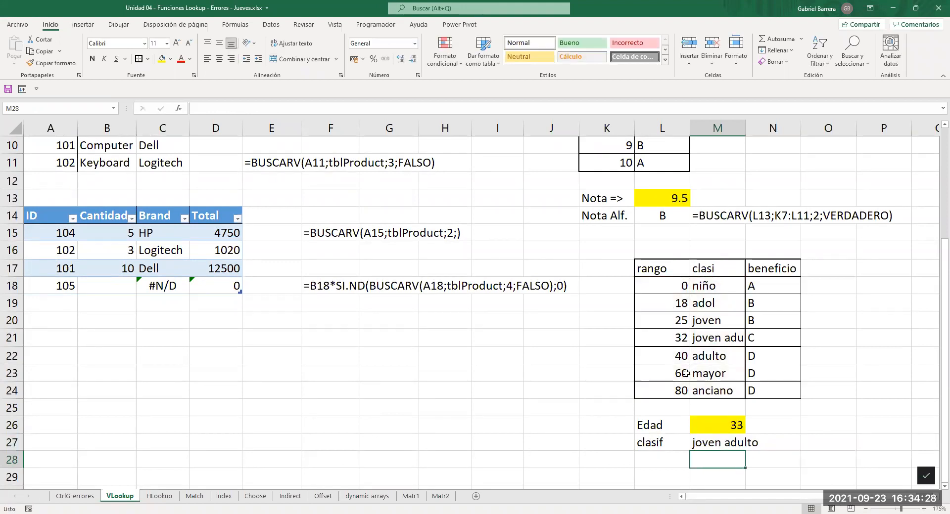
- Check the matched row L21:M21 in the age table and set the age in M26 to 20
{"action": "left_click", "coordinate": [685, 341]}
{"action": "left_click_drag", "start_coordinate": [701, 339], "coordinate": [701, 340]}
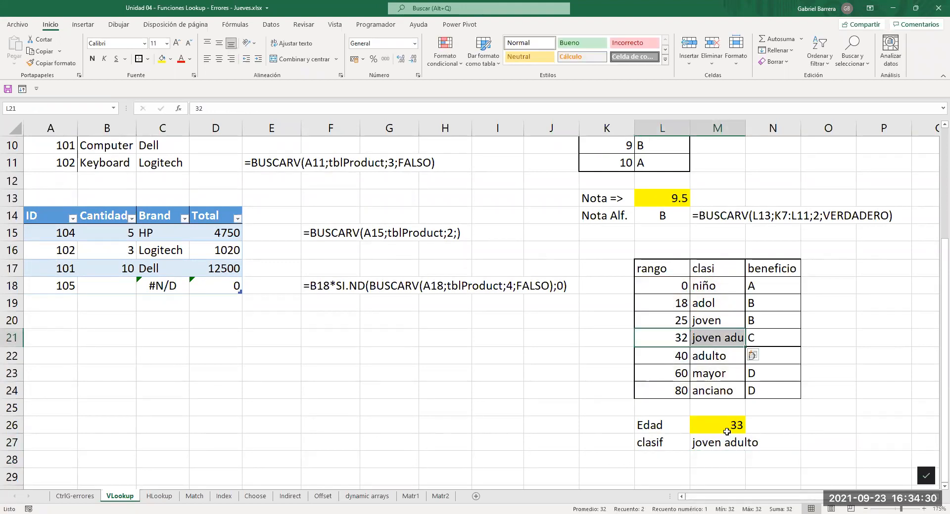
{"action": "left_click", "coordinate": [709, 430]}
{"action": "type", "text": "20"}
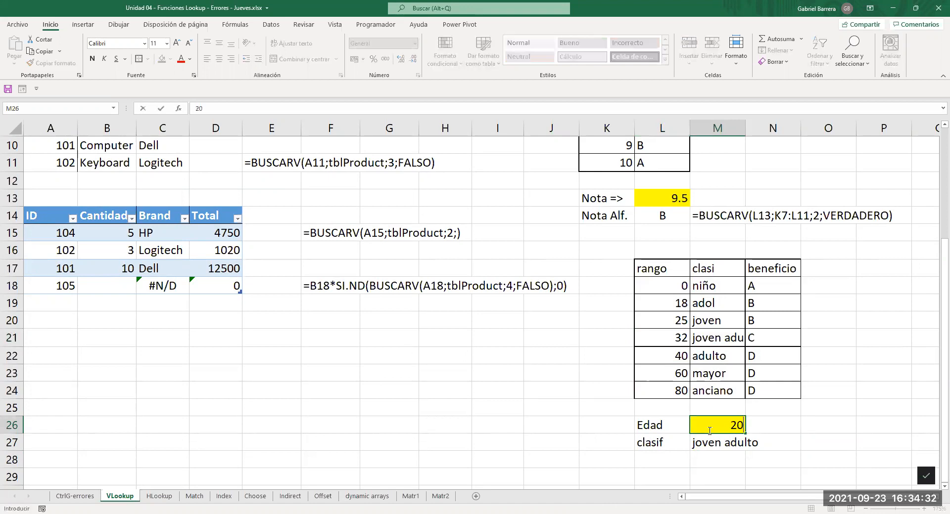
{"action": "key", "text": "Return"}
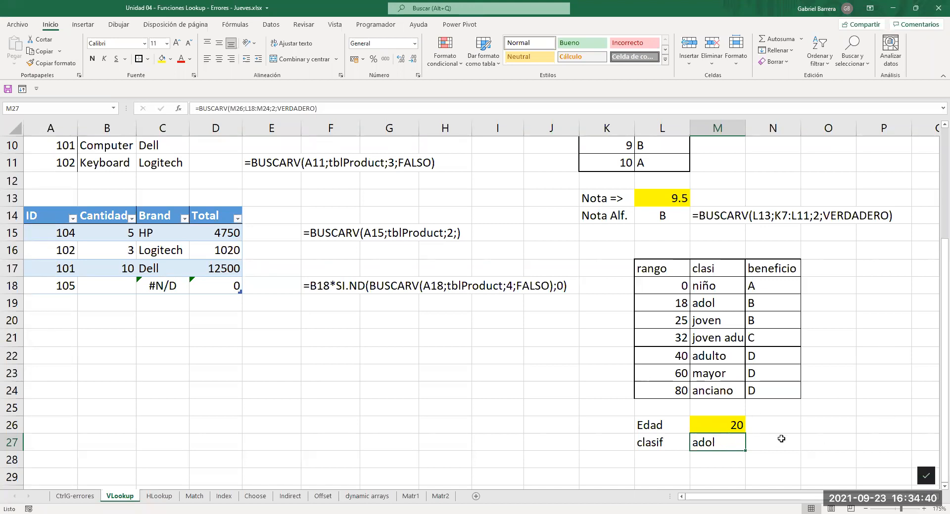
- Copy the formula-text cell M14 to N27 to show the formula of M27 as text
{"action": "left_click", "coordinate": [723, 220]}
{"action": "key", "text": "ctrl+c"}
{"action": "left_click", "coordinate": [778, 443]}
{"action": "key", "text": "ctrl+v"}
{"action": "key", "text": "Escape"}
{"action": "left_click", "coordinate": [556, 424]}
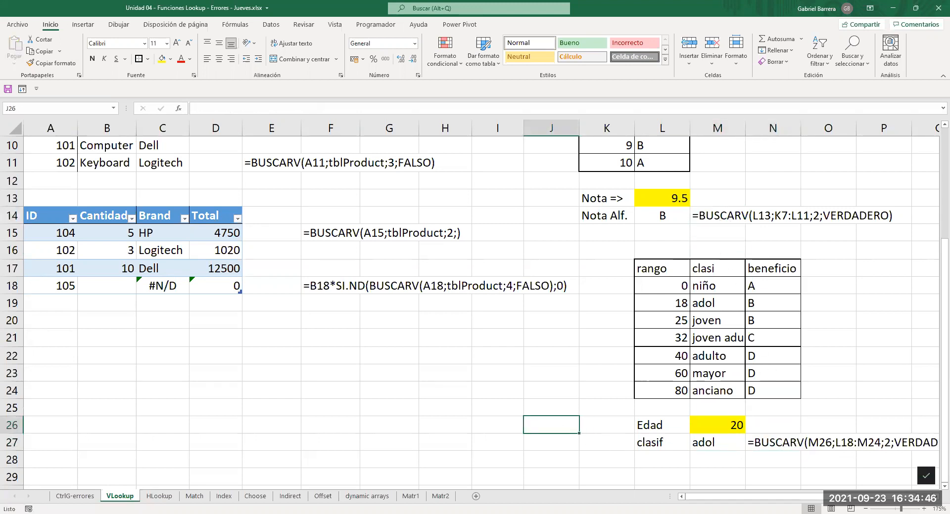
{"action": "scroll", "coordinate": [667, 434], "scroll_direction": "down", "scroll_amount": 1}
{"action": "scroll", "coordinate": [667, 434], "scroll_direction": "up", "scroll_amount": 4}
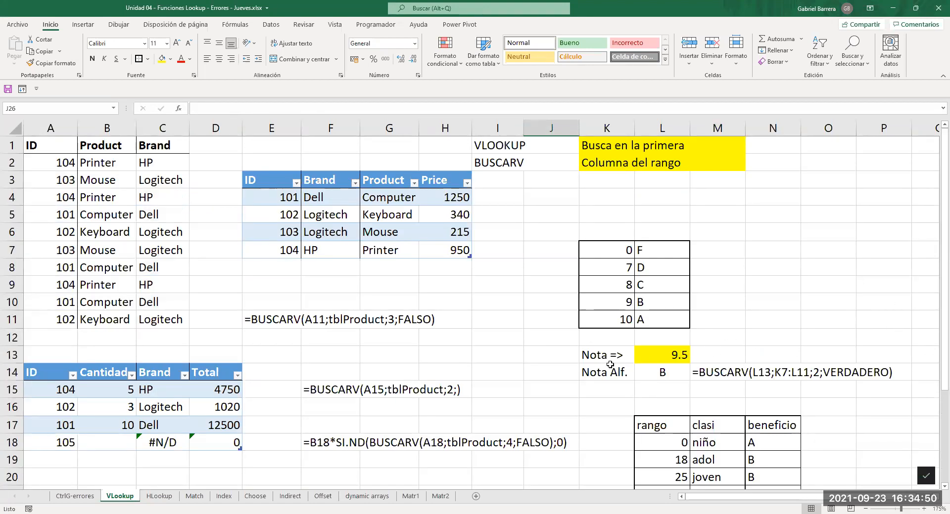
- Unsort the IDs in the tblProduct table by setting E5 to 104 and E7 to 102
{"action": "scroll", "coordinate": [641, 308], "scroll_direction": "down", "scroll_amount": 1}
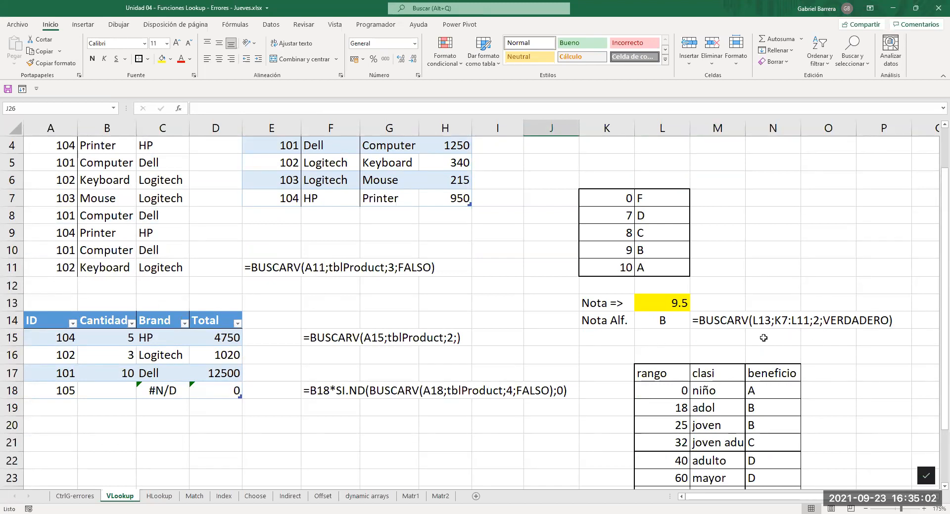
{"action": "scroll", "coordinate": [401, 308], "scroll_direction": "up", "scroll_amount": 1}
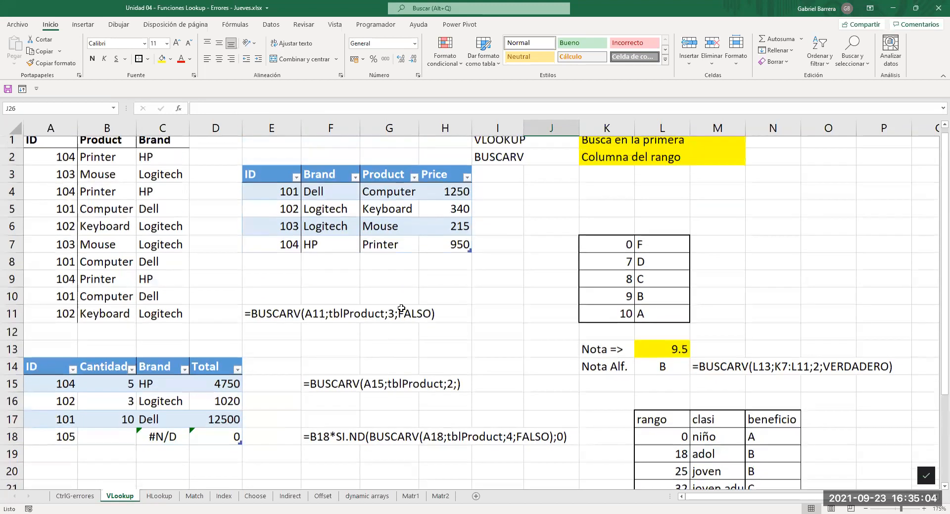
{"action": "left_click", "coordinate": [278, 214]}
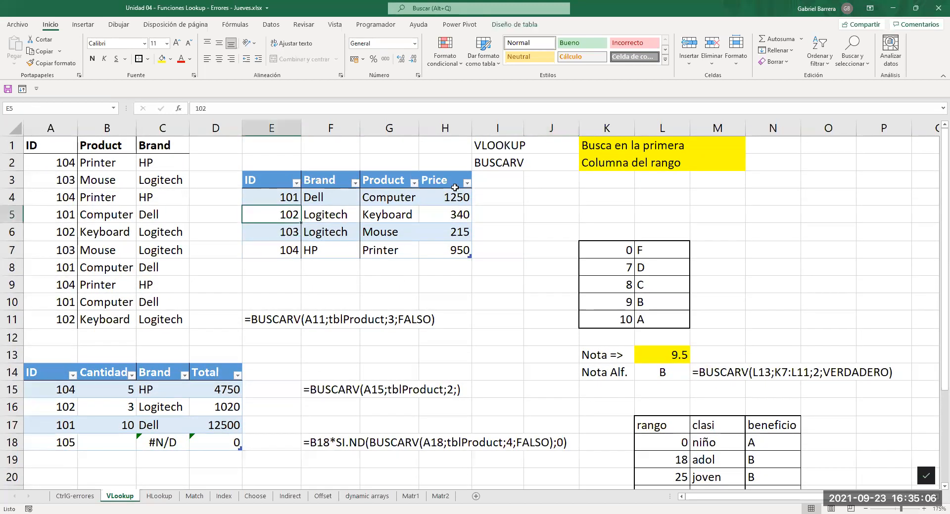
{"action": "type", "text": "104"}
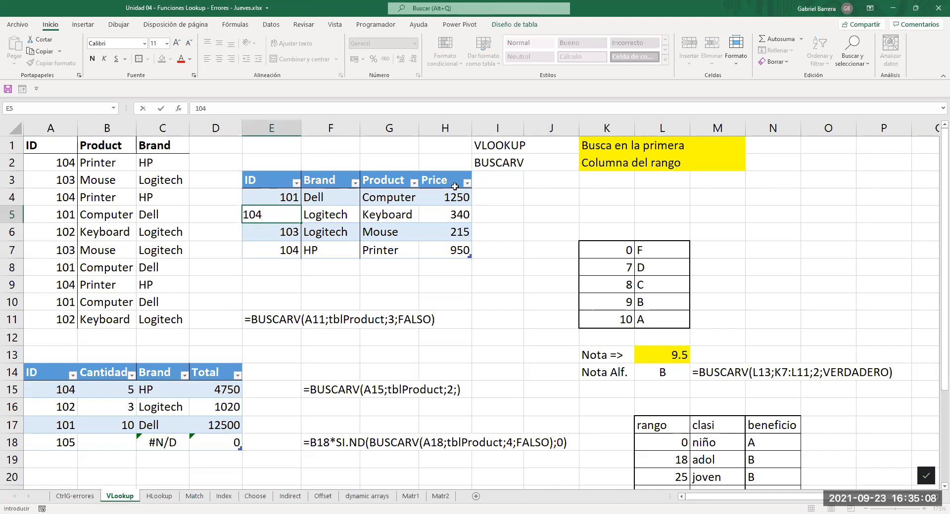
{"action": "key", "text": "Return"}
{"action": "key", "text": "Return"}
{"action": "type", "text": "103"}
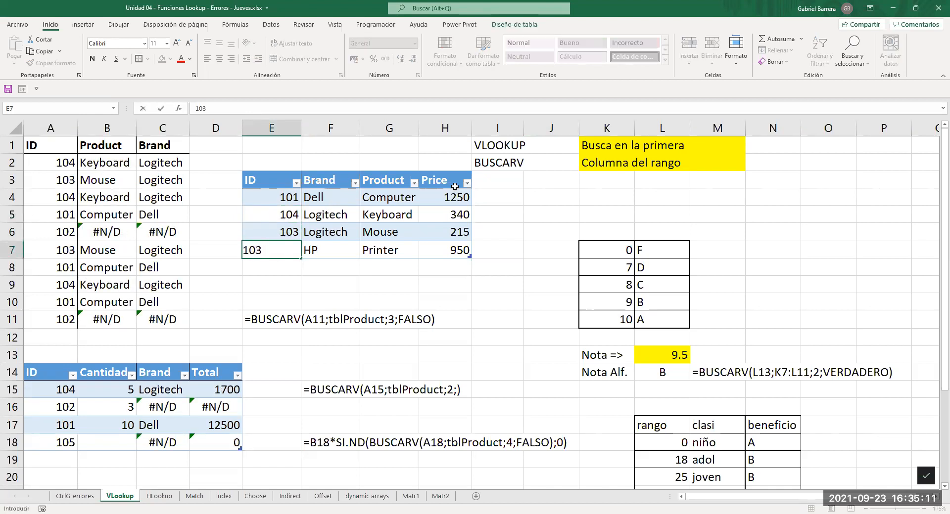
{"action": "key", "text": "BackSpace"}
{"action": "type", "text": "2"}
{"action": "key", "text": "Up"}
- Compare the unsorted table E4:H7 with the exact-match result for ID 102 in row 6 and the ascending grade table K7:L11
{"action": "left_click_drag", "start_coordinate": [289, 201], "coordinate": [422, 254]}
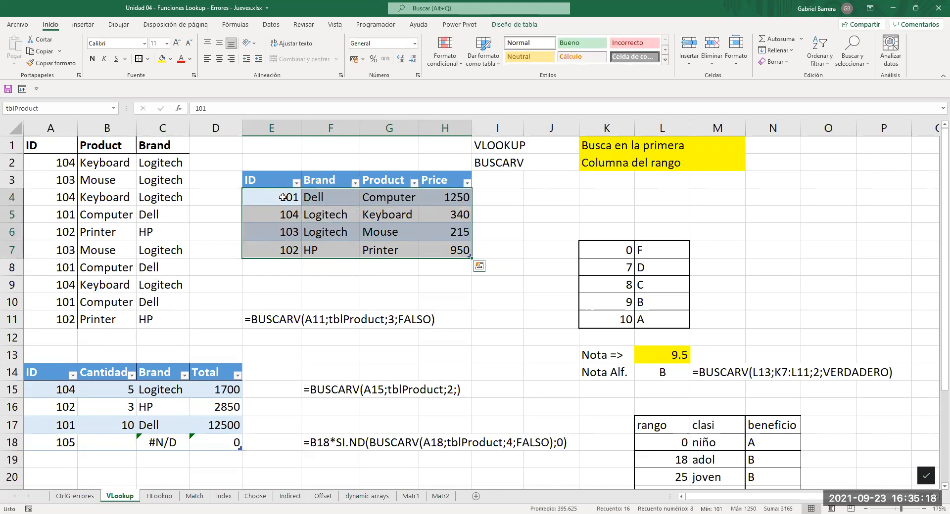
{"action": "left_click_drag", "start_coordinate": [59, 233], "coordinate": [213, 233]}
{"action": "left_click_drag", "start_coordinate": [297, 252], "coordinate": [430, 251]}
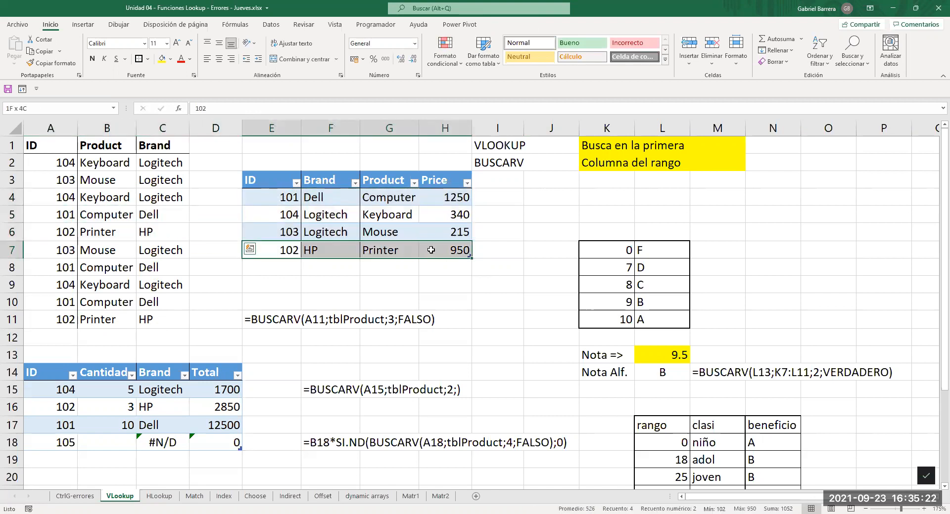
{"action": "left_click_drag", "start_coordinate": [52, 231], "coordinate": [146, 231]}
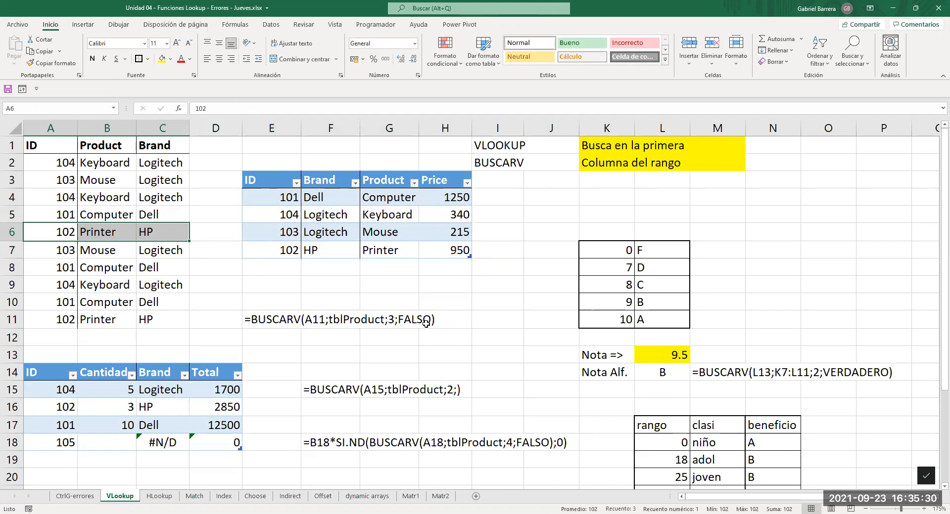
{"action": "left_click_drag", "start_coordinate": [279, 198], "coordinate": [430, 252]}
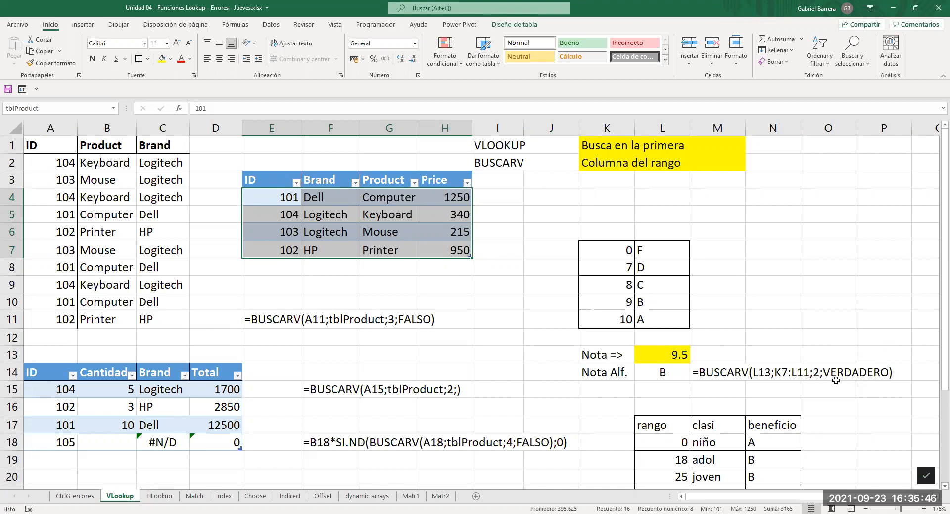
{"action": "left_click_drag", "start_coordinate": [599, 251], "coordinate": [650, 316]}
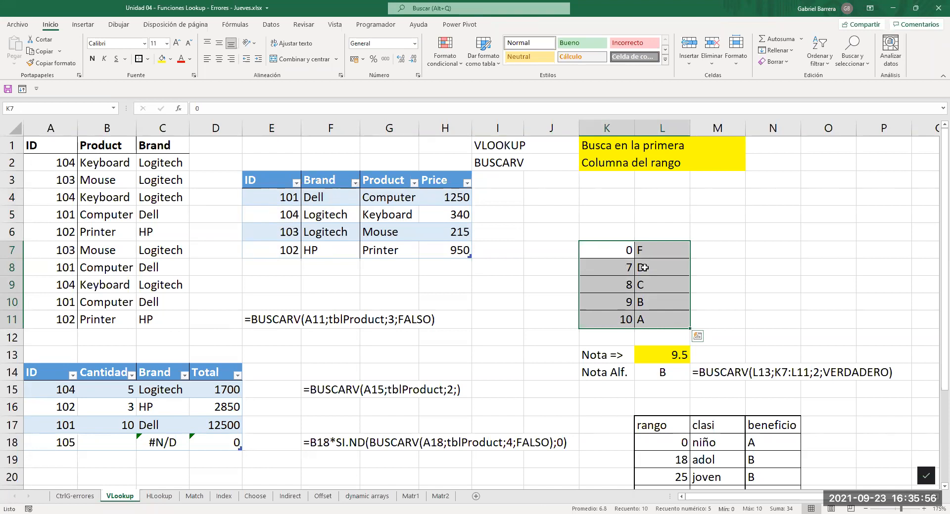
{"action": "left_click", "coordinate": [486, 355]}
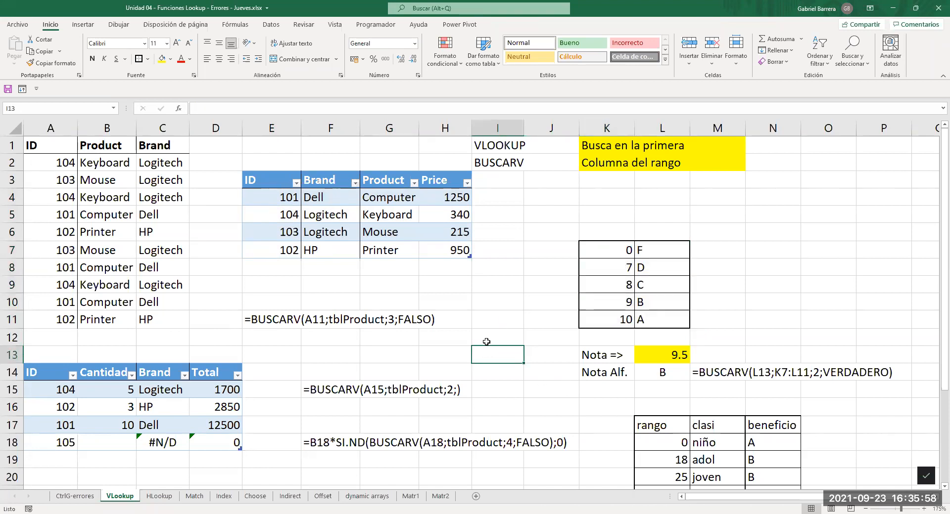
- Review the VLOOKUP and BUSCARV labels and the note in K1:K2, and save the workbook
{"action": "left_click", "coordinate": [493, 147]}
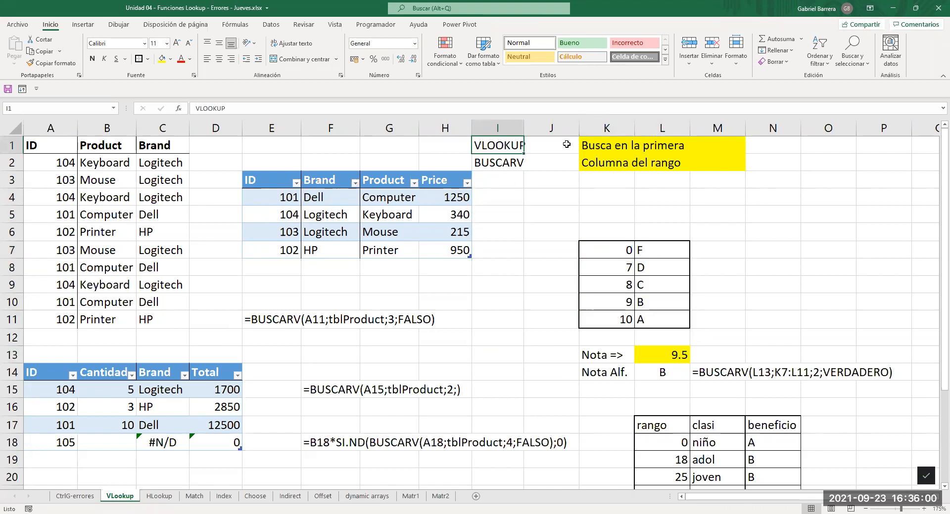
{"action": "left_click", "coordinate": [497, 167]}
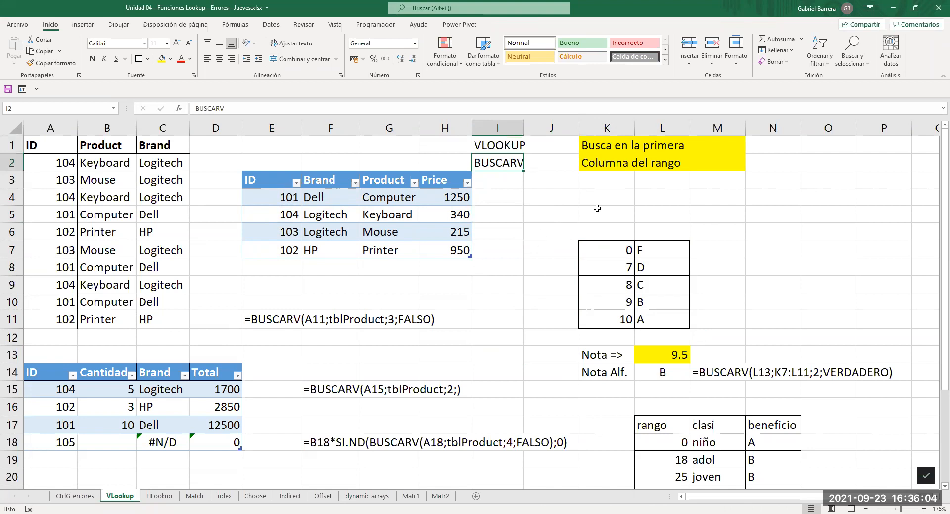
{"action": "left_click_drag", "start_coordinate": [631, 151], "coordinate": [631, 164]}
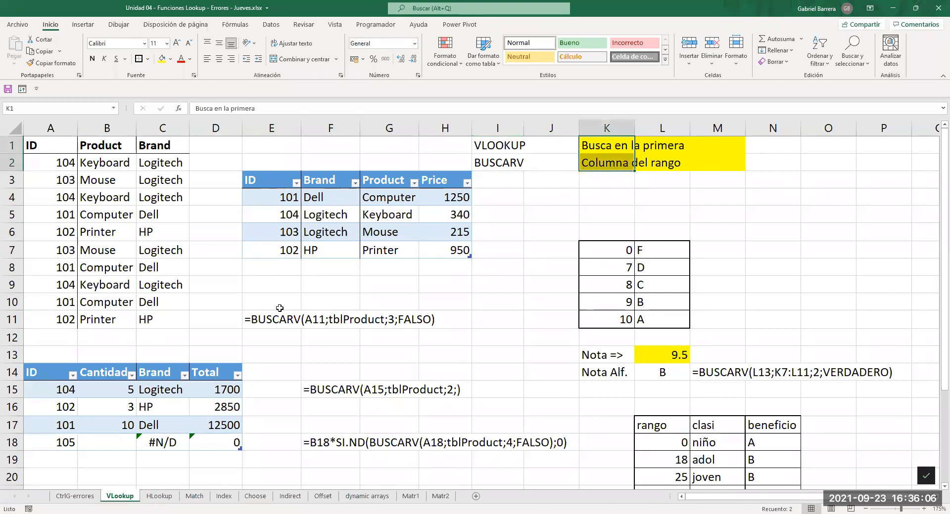
{"action": "left_click", "coordinate": [8, 89]}
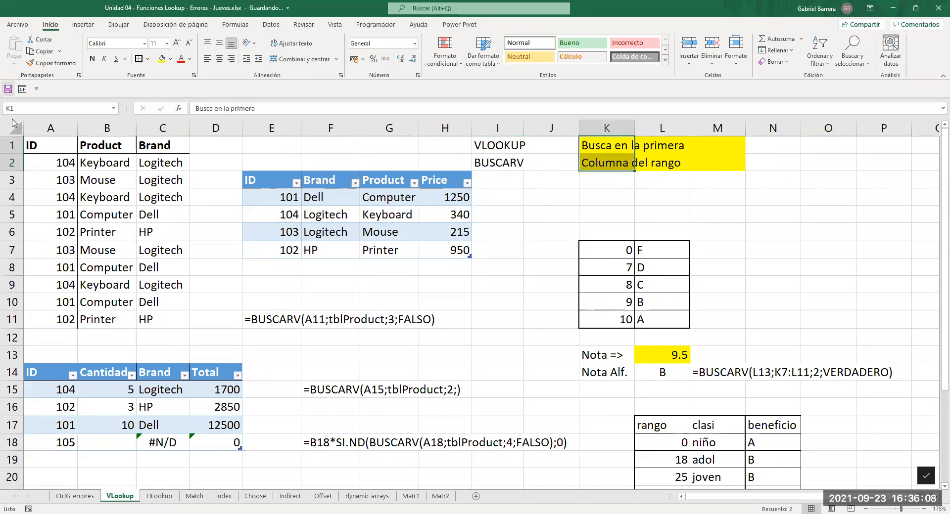
- On the HLookup sheet, enter the function labels Hlookup in L1 and BuscarH in L2
{"action": "left_click", "coordinate": [159, 496]}
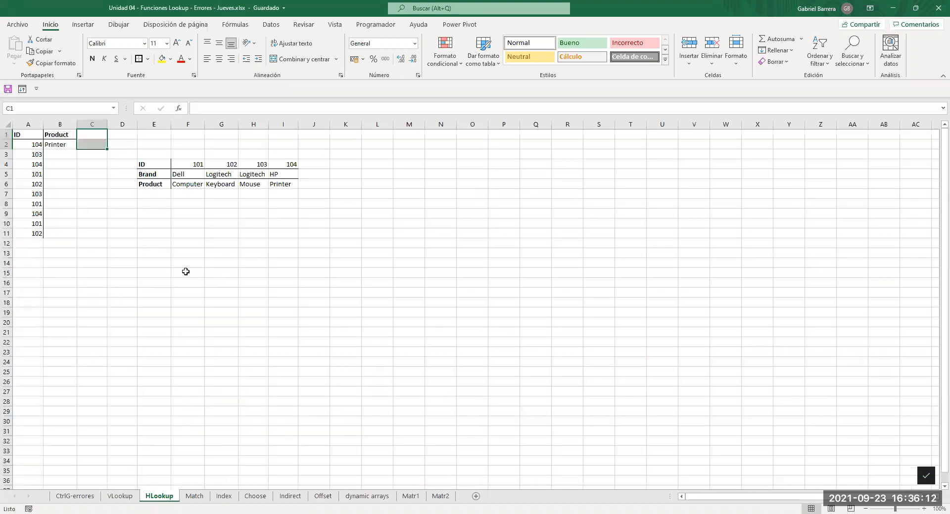
{"action": "scroll", "coordinate": [186, 272], "scroll_direction": "up", "scroll_amount": 3}
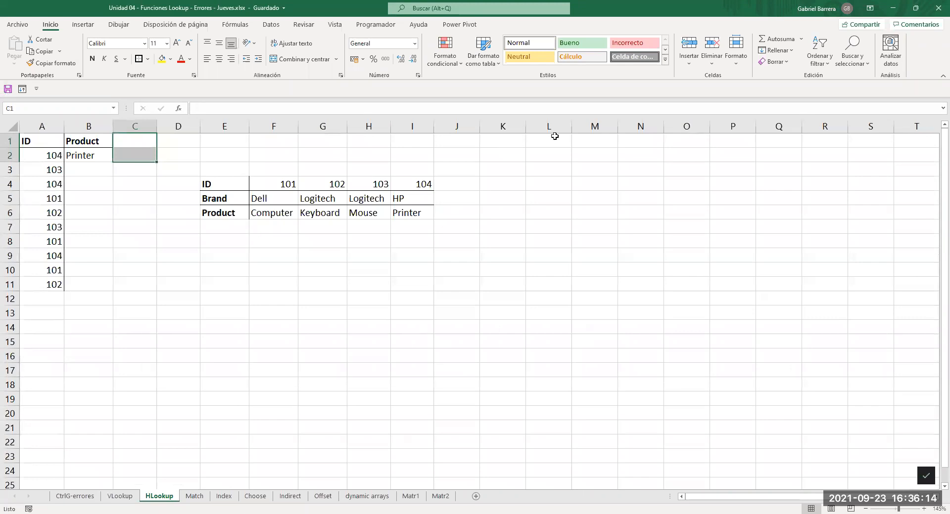
{"action": "left_click", "coordinate": [554, 136]}
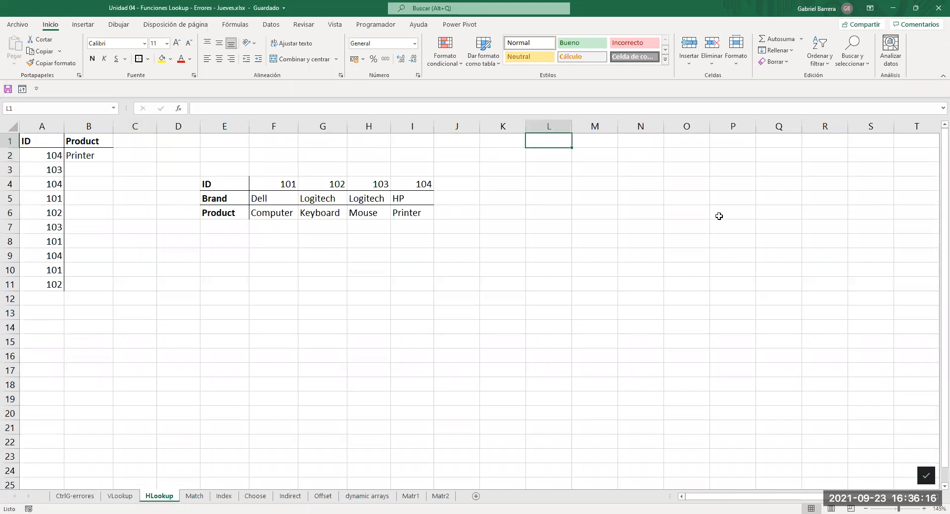
{"action": "type", "text": "HLookup"}
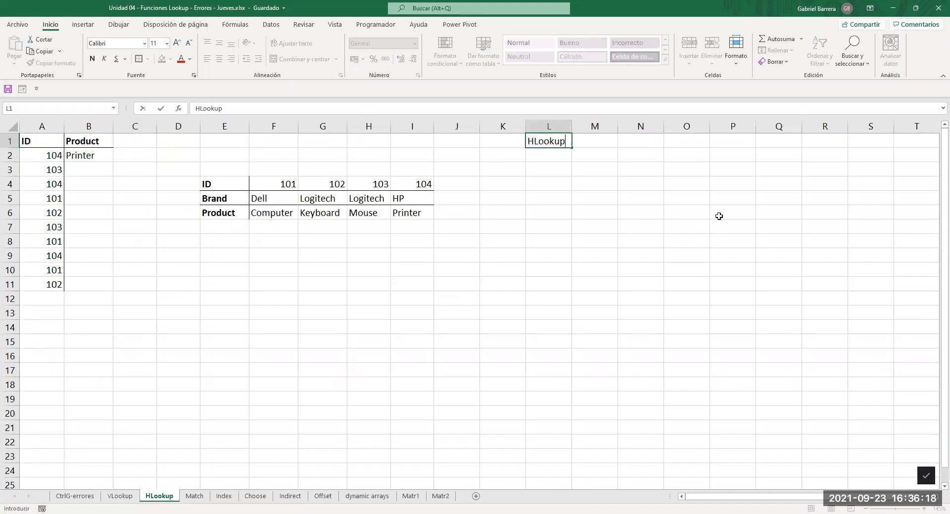
{"action": "key", "text": "Return"}
{"action": "type", "text": "BuscarH"}
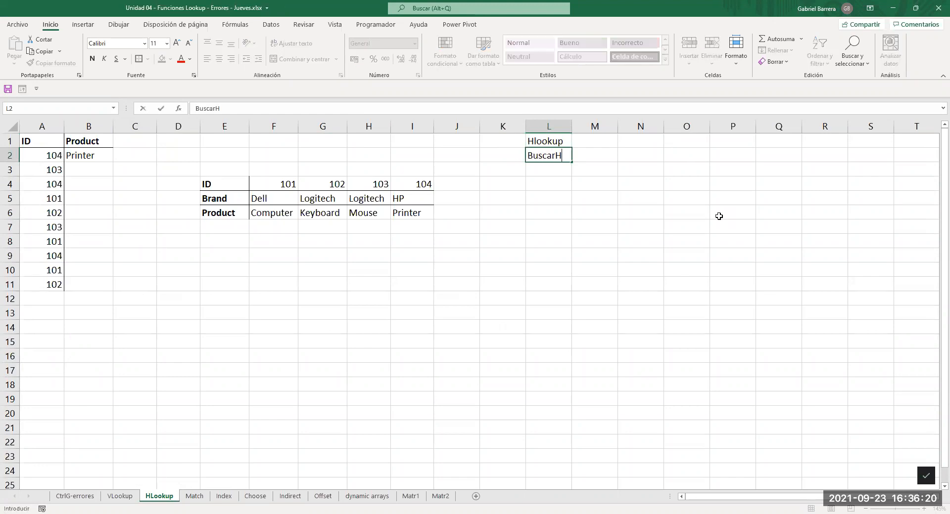
{"action": "key", "text": "Return"}
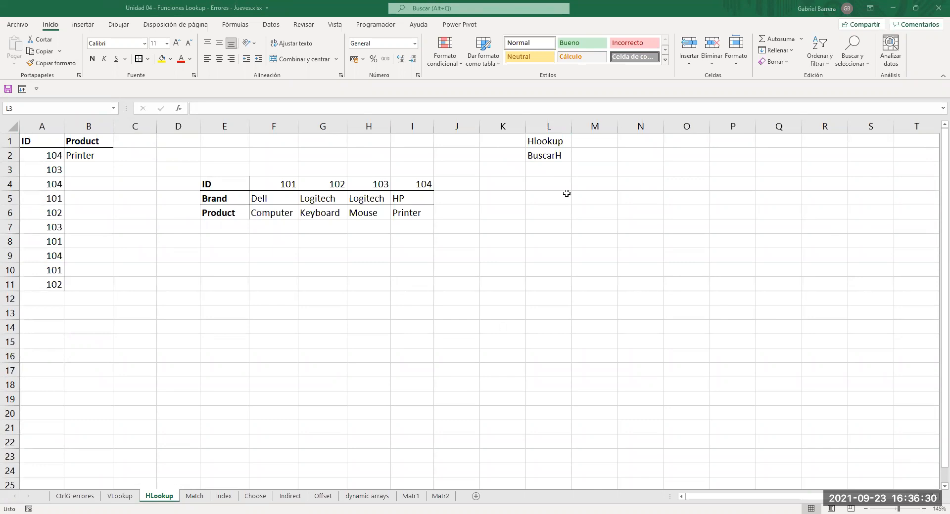
- Enter the note "Busca en la primera" in N1 and "fila del rango" in N2, and fill N1:O2 yellow
{"action": "left_click", "coordinate": [623, 146]}
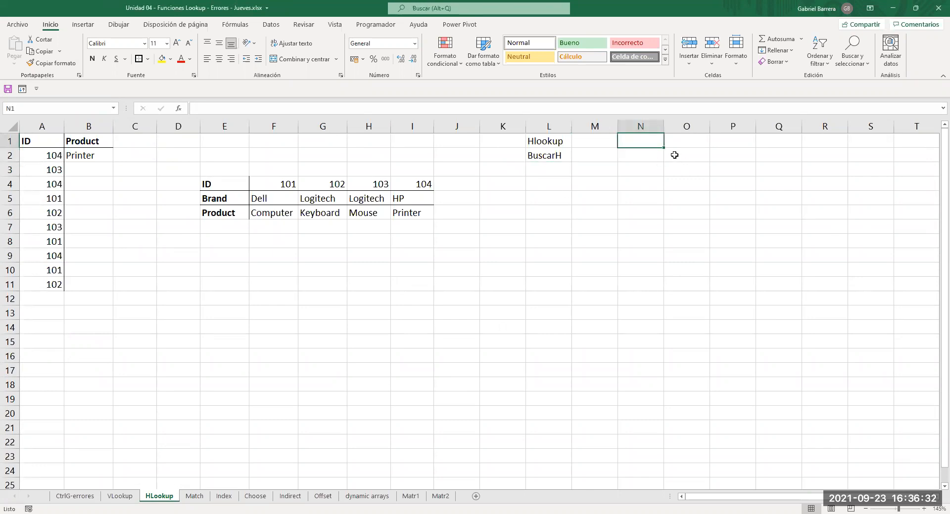
{"action": "left_click", "coordinate": [120, 496]}
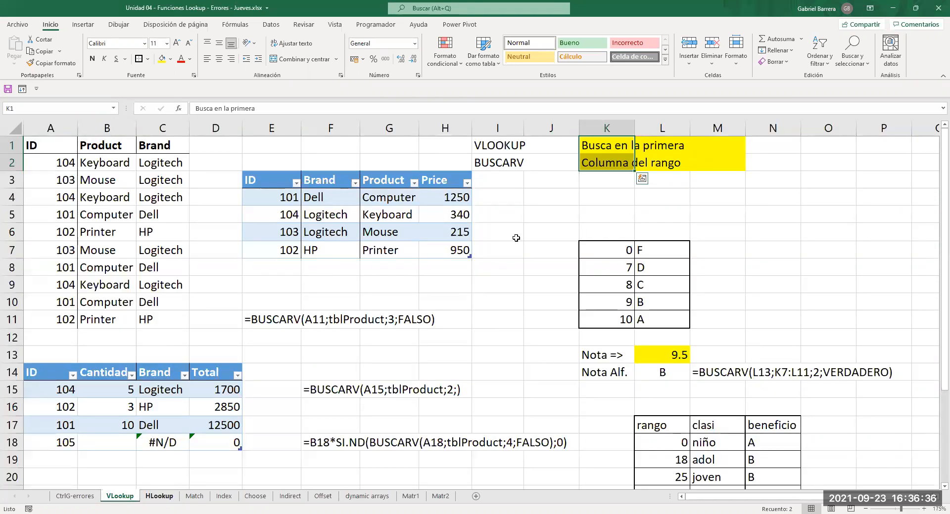
{"action": "key", "text": "ctrl+Page_Down"}
{"action": "type", "text": "Busca en la primera"}
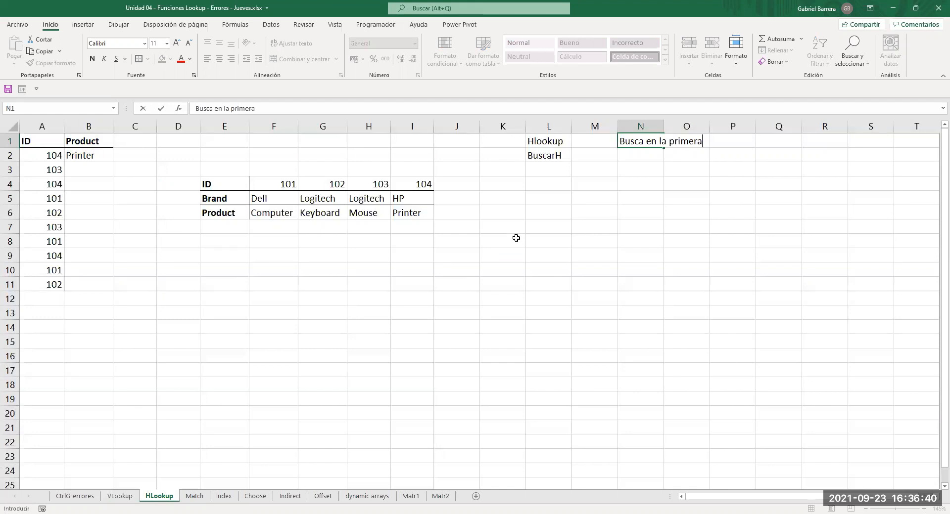
{"action": "key", "text": "Return"}
{"action": "type", "text": "column"}
{"action": "key", "text": "BackSpace"}
{"action": "key", "text": "BackSpace"}
{"action": "key", "text": "BackSpace"}
{"action": "key", "text": "BackSpace"}
{"action": "key", "text": "BackSpace"}
{"action": "key", "text": "BackSpace"}
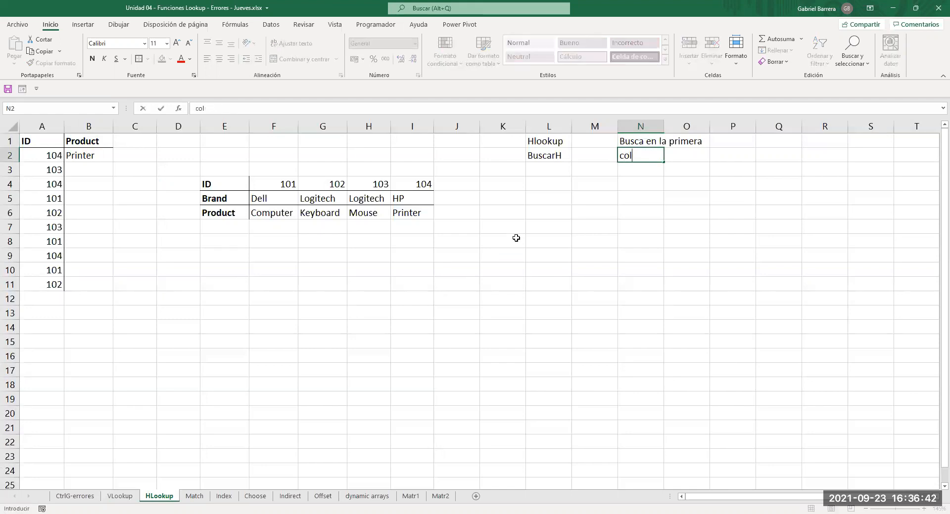
{"action": "type", "text": "fila del rango"}
{"action": "key", "text": "Return"}
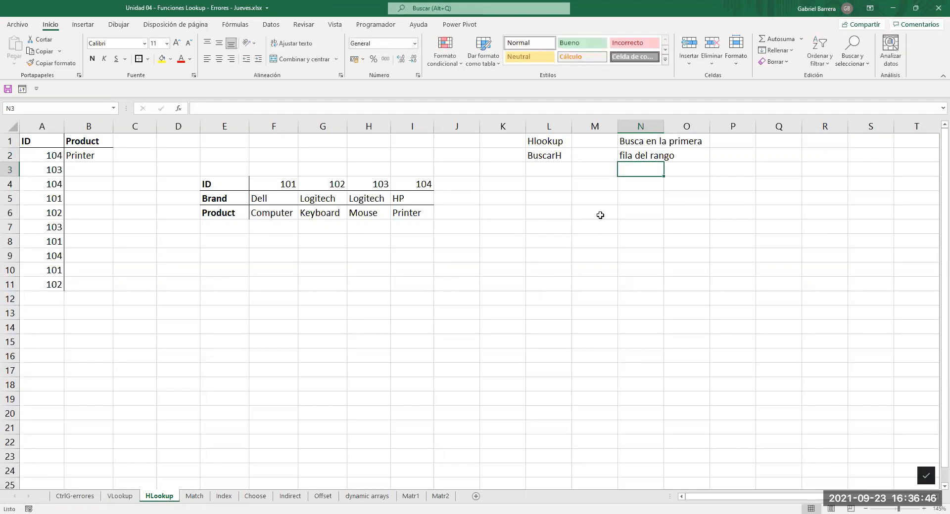
{"action": "left_click_drag", "start_coordinate": [633, 145], "coordinate": [685, 155]}
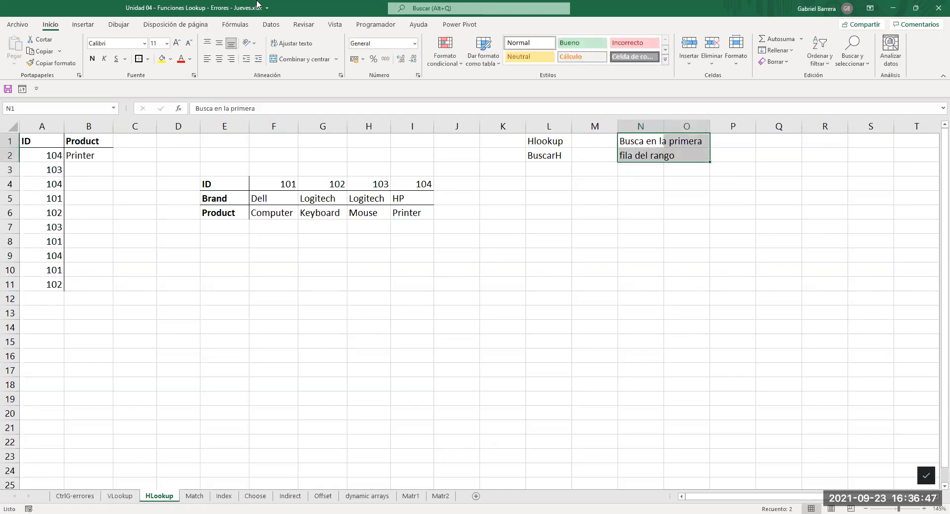
{"action": "left_click", "coordinate": [162, 59]}
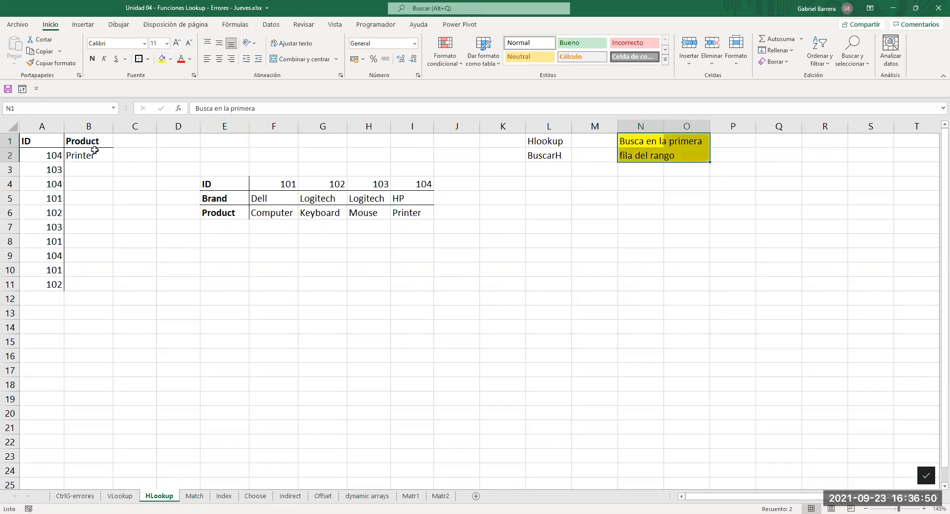
- Review the horizontal product table E4:I6 and its ID row, and fill the BUSCARH formula from B2 down to B11
{"action": "left_click", "coordinate": [62, 155]}
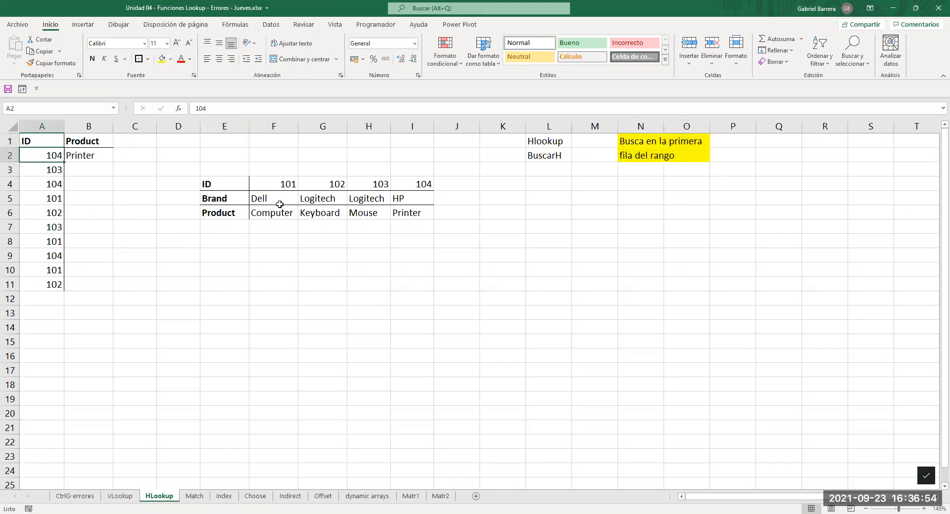
{"action": "left_click_drag", "start_coordinate": [232, 184], "coordinate": [411, 215]}
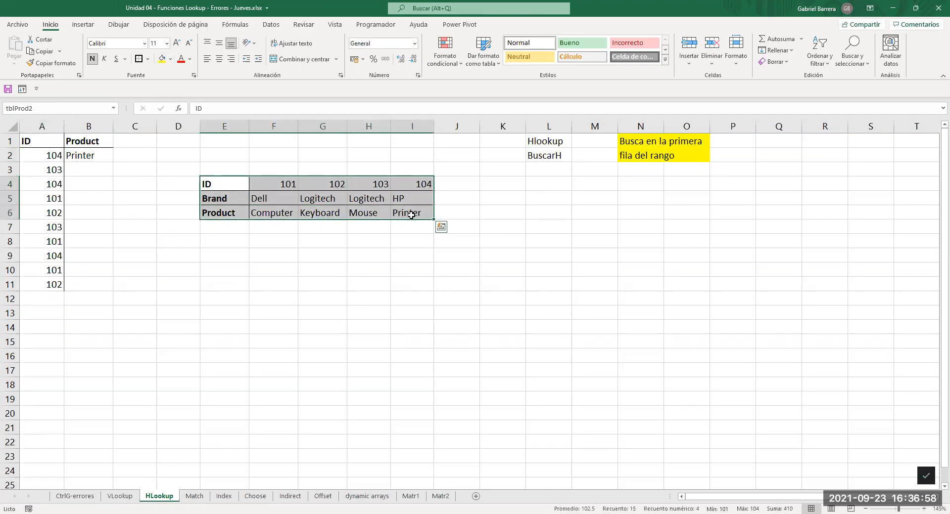
{"action": "left_click_drag", "start_coordinate": [228, 184], "coordinate": [418, 187]}
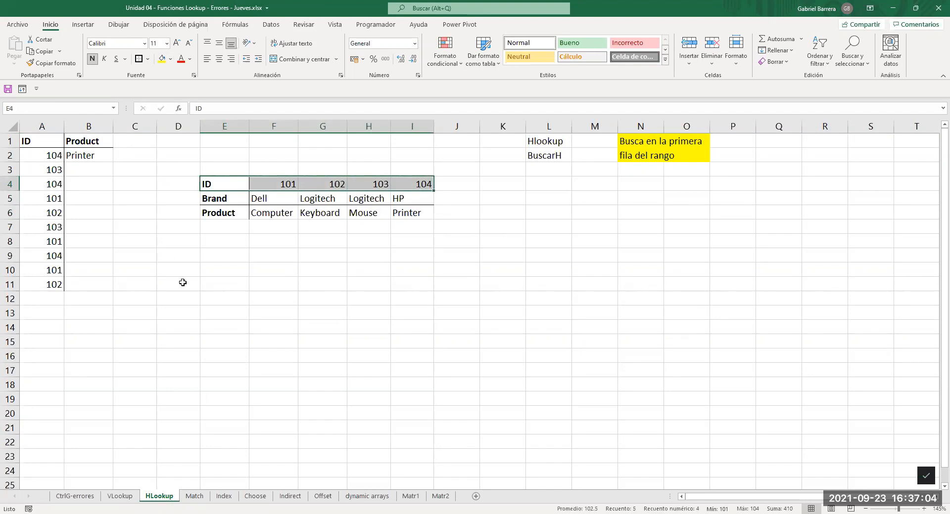
{"action": "left_click", "coordinate": [86, 157]}
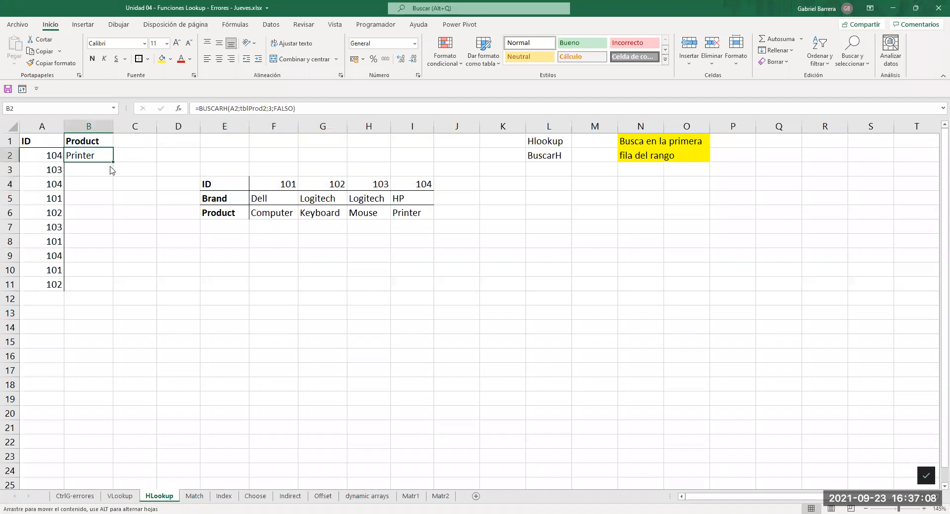
{"action": "left_click_drag", "start_coordinate": [111, 184], "coordinate": [115, 292]}
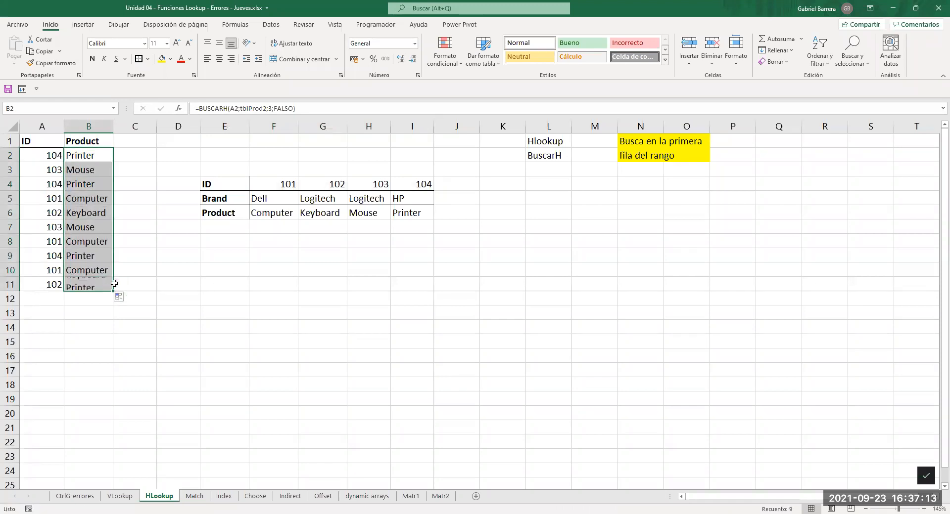
- Show the formula of B11 as text in D11 with FORMULATEXTO
{"action": "left_click", "coordinate": [173, 283]}
{"action": "type", "text": "=f"}
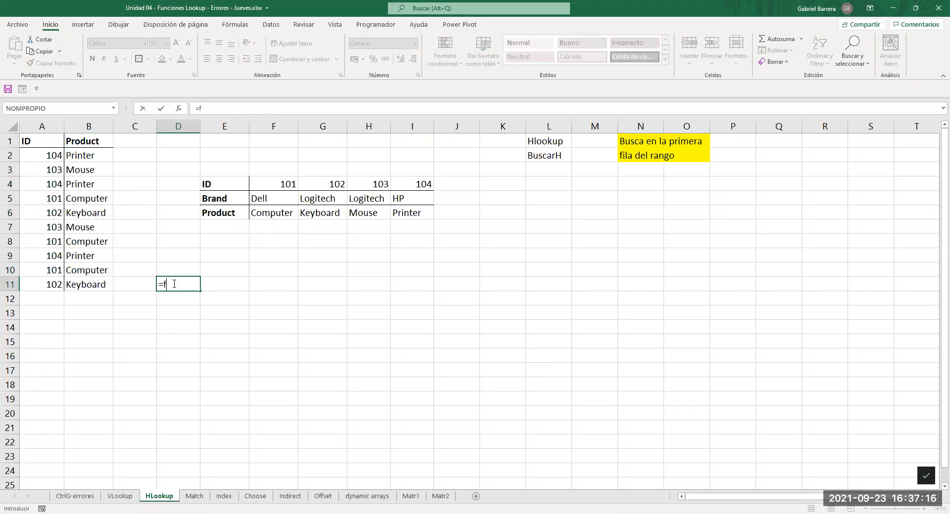
{"action": "type", "text": "ORMULATEXTO("}
{"action": "left_click", "coordinate": [74, 281]}
{"action": "key", "text": "Return"}
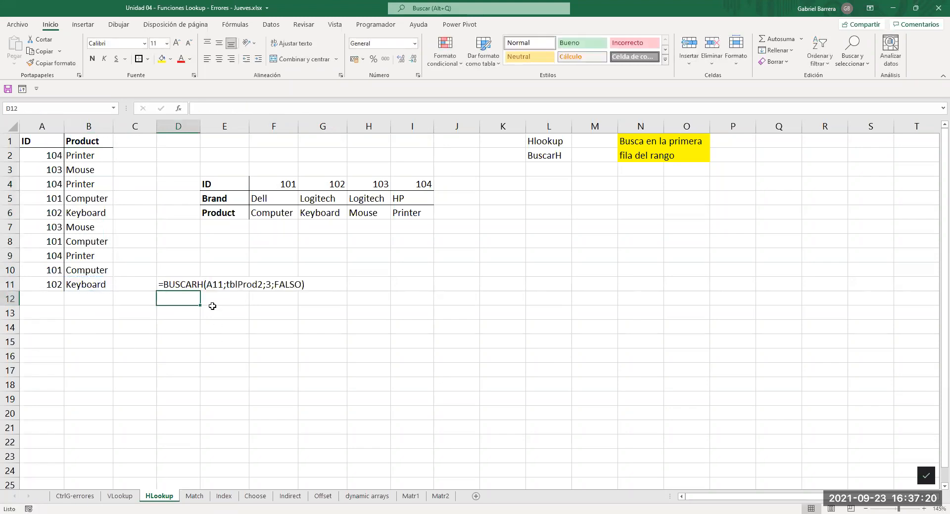
- Review the ID in A11 and the arguments of the BUSCARH formula in B11
{"action": "scroll", "coordinate": [212, 306], "scroll_direction": "up", "scroll_amount": 1}
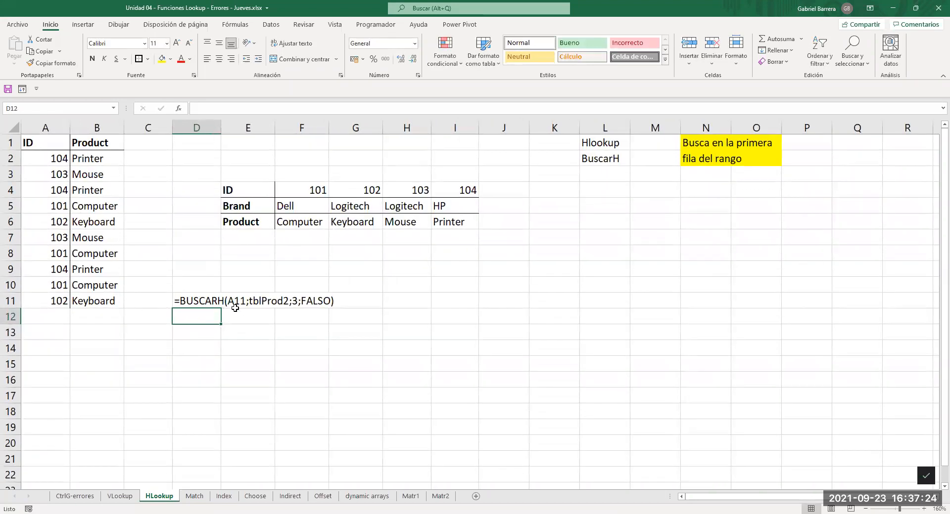
{"action": "left_click", "coordinate": [51, 307]}
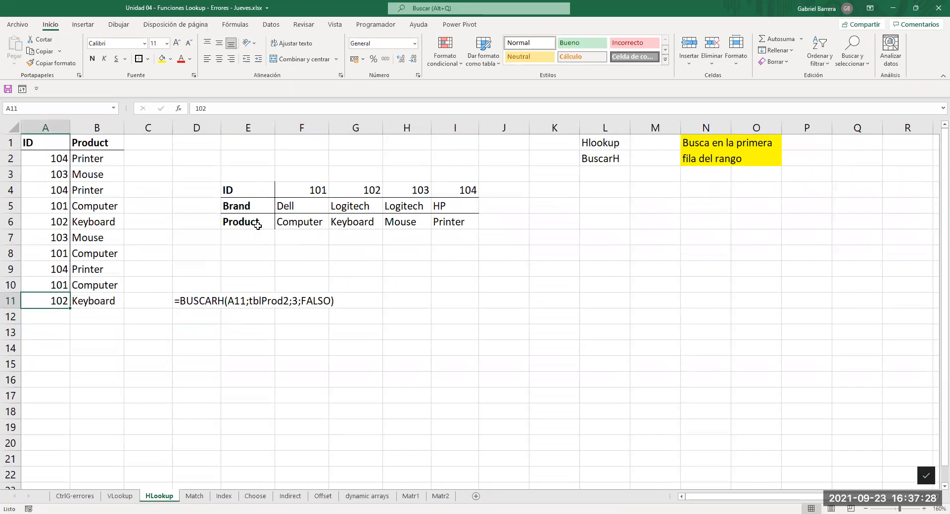
{"action": "left_click", "coordinate": [100, 302]}
{"action": "key", "text": "F2"}
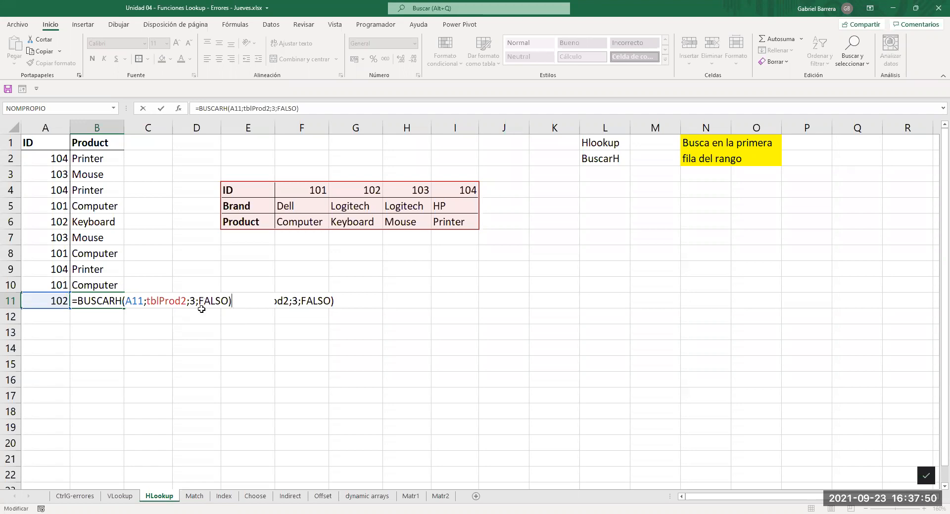
{"action": "left_click", "coordinate": [189, 329]}
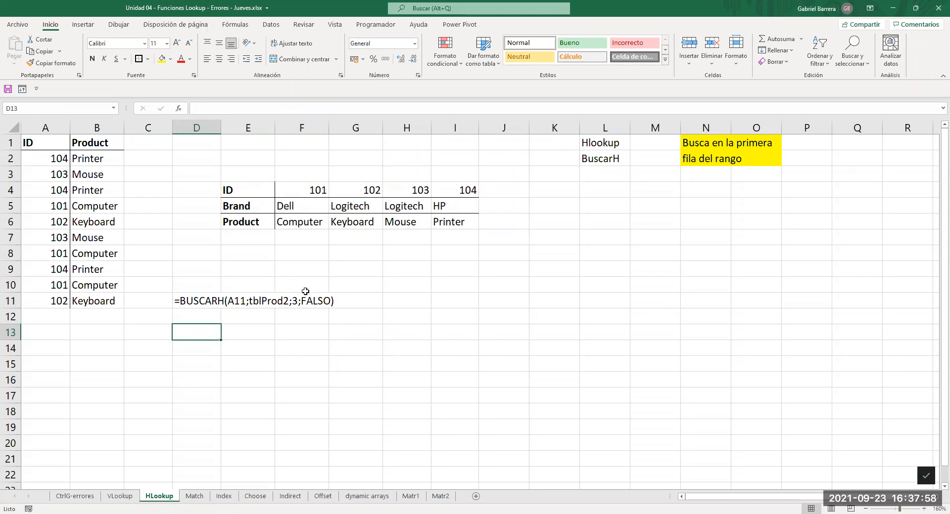
- In I10, enter =TRANSPONER(VLookup!K7:L11) to lay out the grade table from the VLookup sheet horizontally
{"action": "left_click", "coordinate": [459, 286]}
{"action": "type", "text": "="}
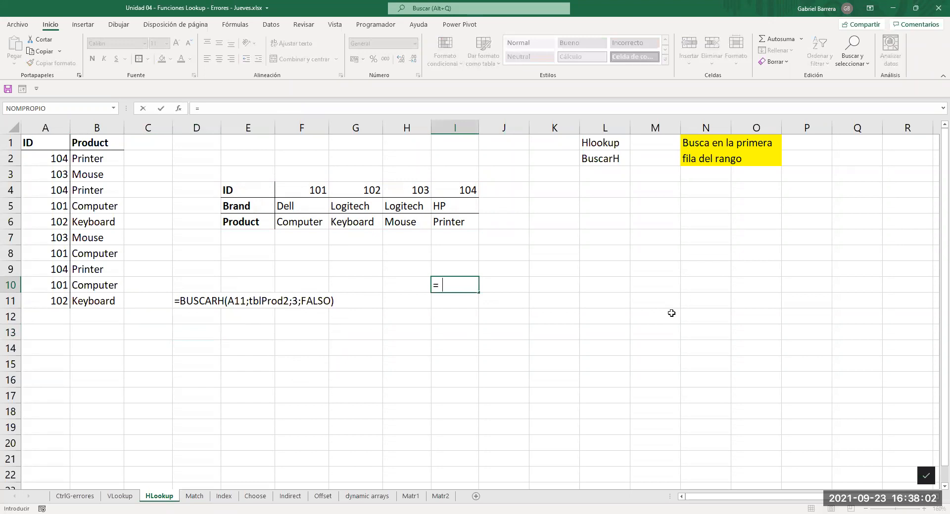
{"action": "type", "text": "TRANSPONER("}
{"action": "left_click", "coordinate": [119, 496]}
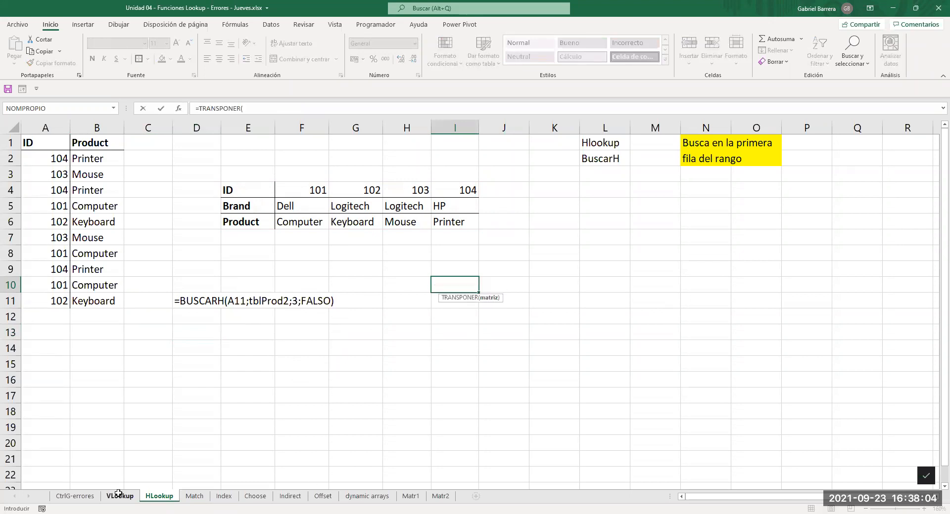
{"action": "left_click", "coordinate": [604, 251]}
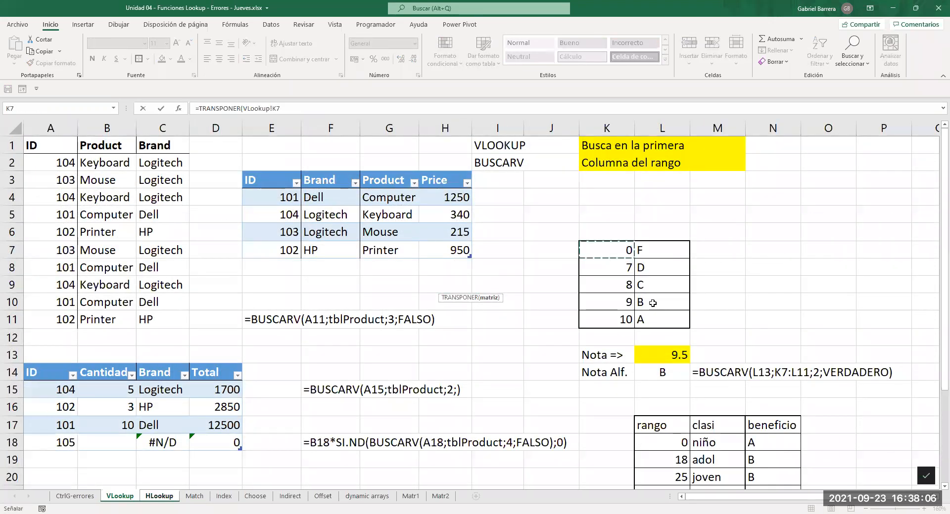
{"action": "left_click", "coordinate": [651, 317], "text": "shift"}
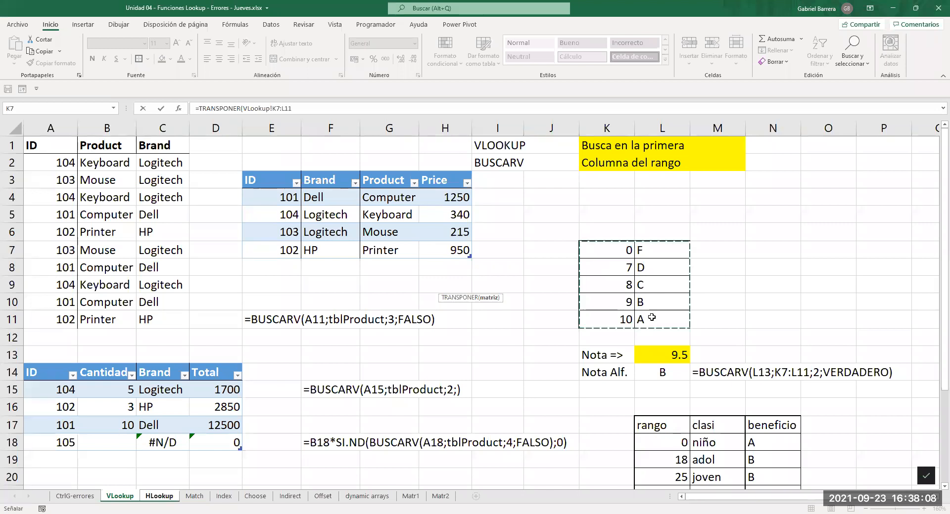
{"action": "key", "text": "Return"}
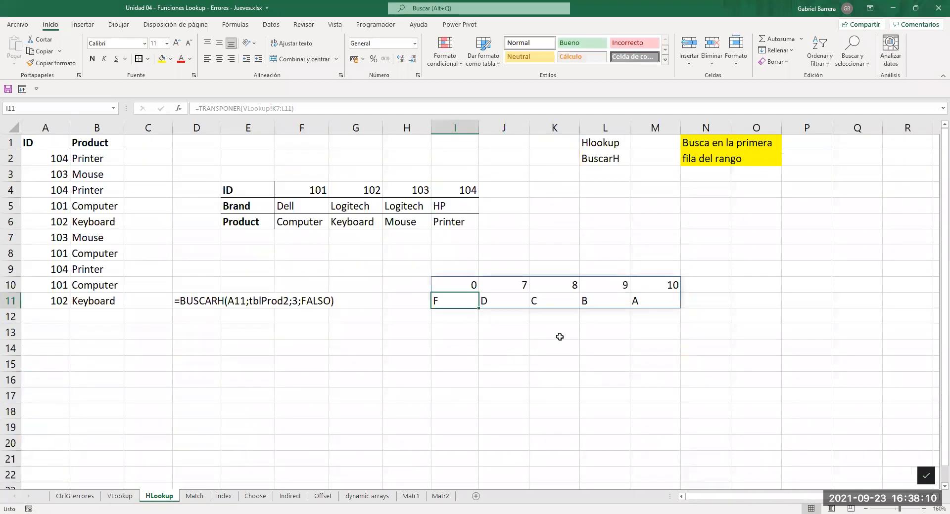
- Try to copy the transposed letter row I11:M11 to rows 13 and 14 with a regular paste
{"action": "left_click", "coordinate": [655, 303], "text": "shift"}
{"action": "key", "text": "ctrl+c"}
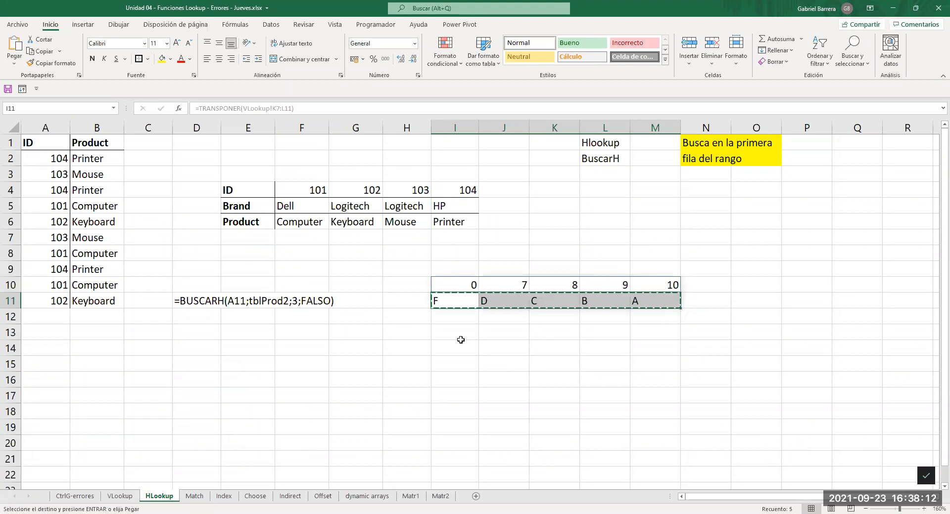
{"action": "left_click", "coordinate": [461, 336]}
{"action": "key", "text": "ctrl+v"}
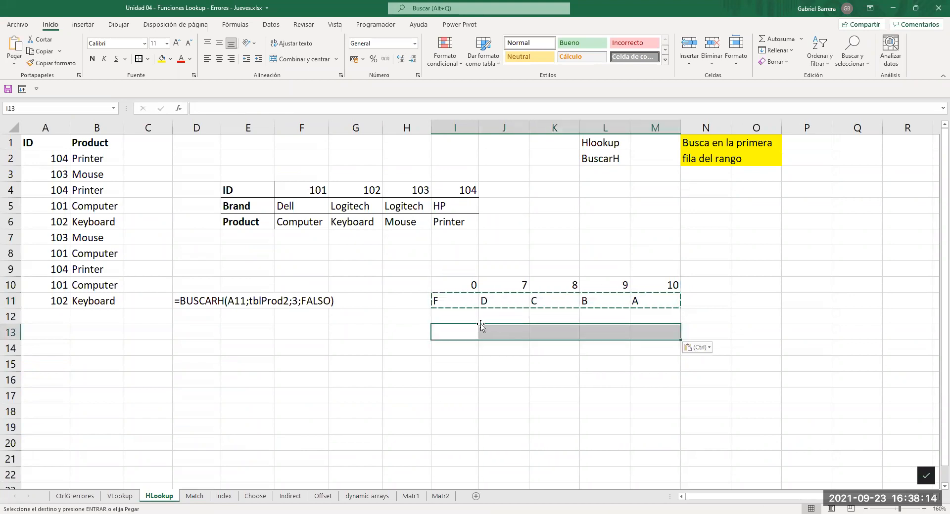
{"action": "key", "text": "Escape"}
{"action": "left_click", "coordinate": [502, 348]}
{"action": "left_click_drag", "start_coordinate": [457, 300], "coordinate": [638, 301]}
{"action": "key", "text": "ctrl+c"}
{"action": "left_click", "coordinate": [460, 348]}
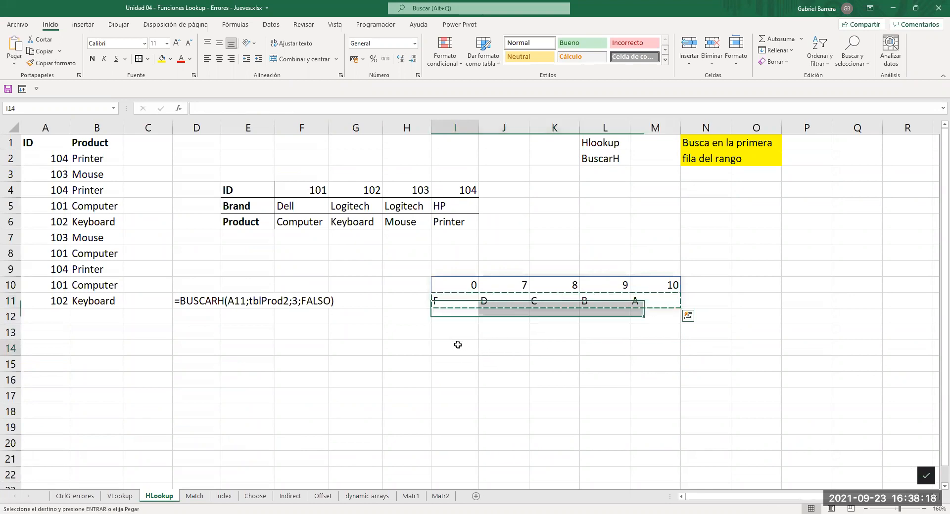
{"action": "key", "text": "ctrl+v"}
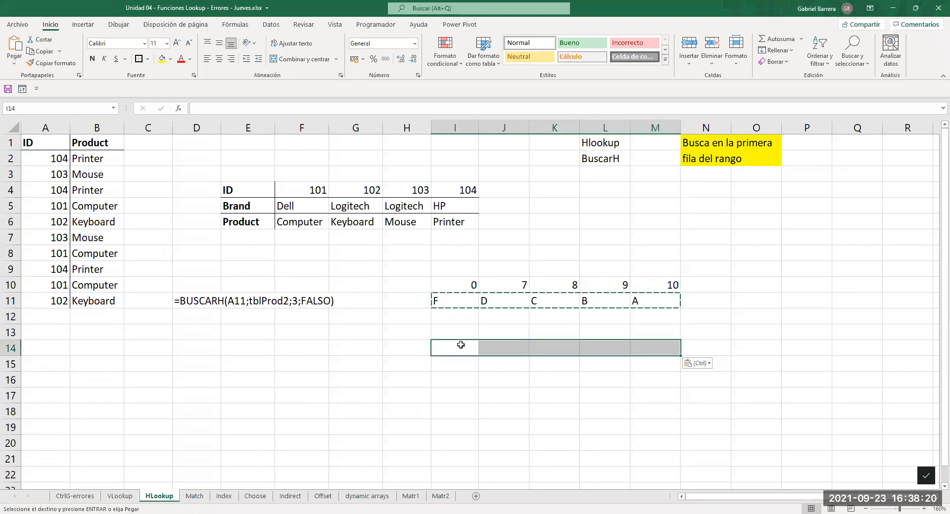
- Paste the letters from I11:M11 as values at I14 and the numbers from I10:M10 as values at I15
{"action": "right_click", "coordinate": [461, 350]}
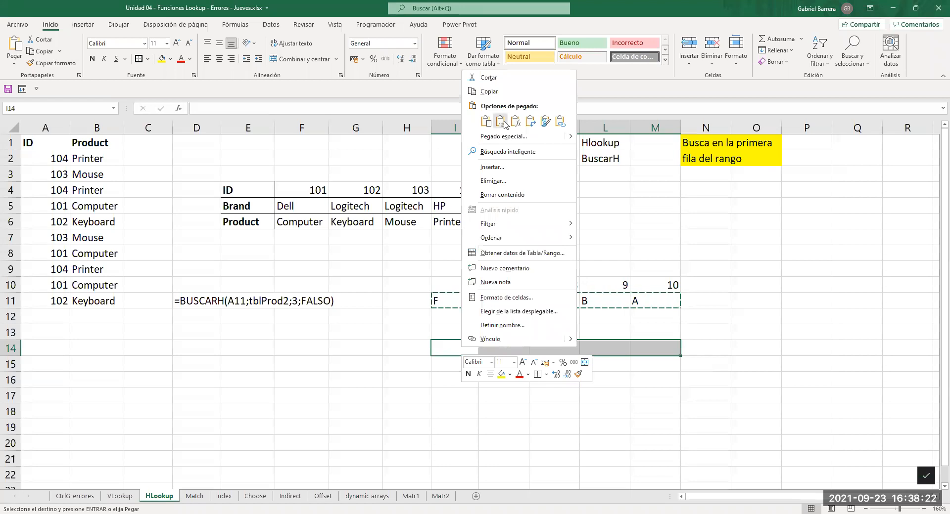
{"action": "left_click", "coordinate": [502, 122]}
{"action": "left_click_drag", "start_coordinate": [458, 285], "coordinate": [652, 285]}
{"action": "key", "text": "ctrl+c"}
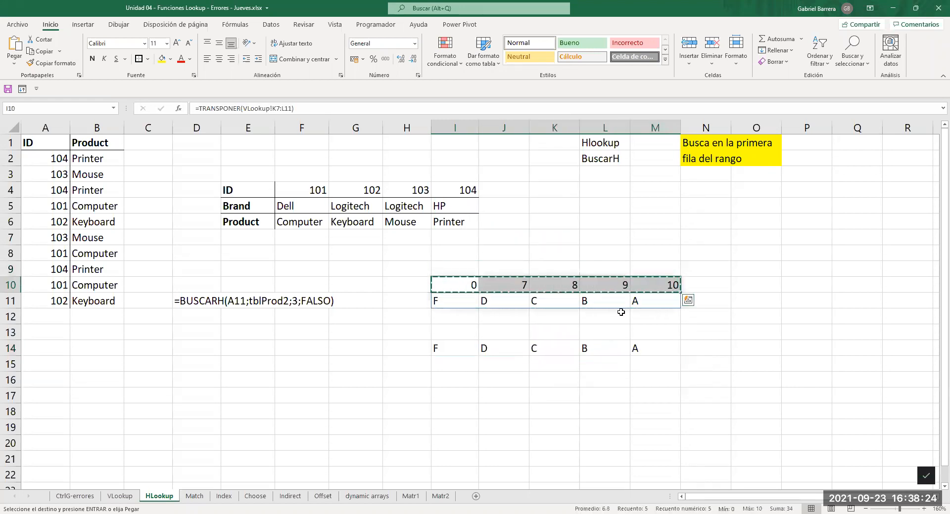
{"action": "left_click", "coordinate": [458, 369]}
{"action": "right_click", "coordinate": [458, 370]}
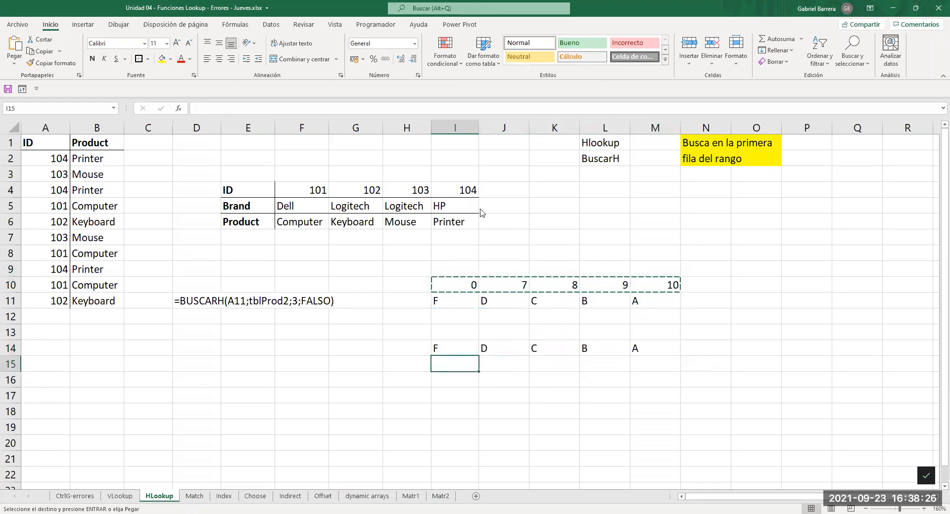
{"action": "left_click", "coordinate": [497, 144]}
{"action": "left_click", "coordinate": [506, 394]}
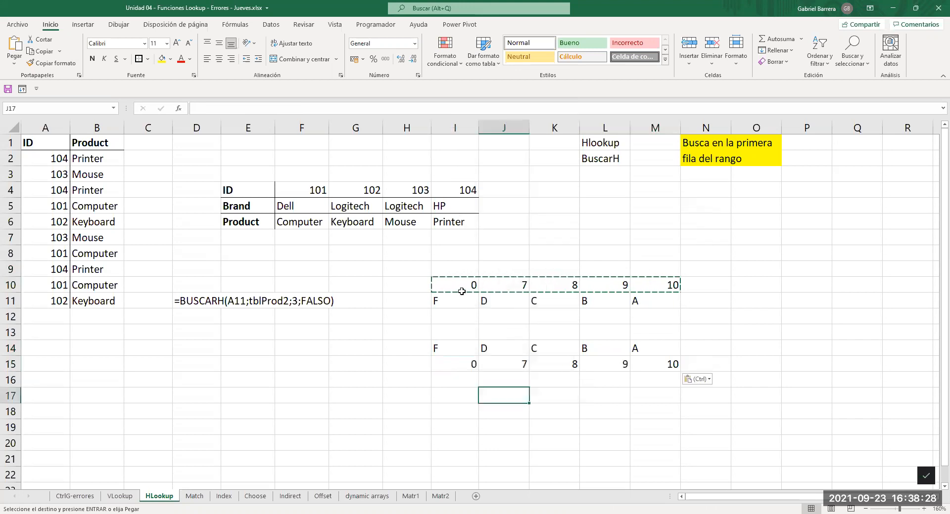
- Inspect the TRANSPONER formula in I10 and delete the pasted copies in I14:M15
{"action": "left_click", "coordinate": [462, 289]}
{"action": "key", "text": "F2"}
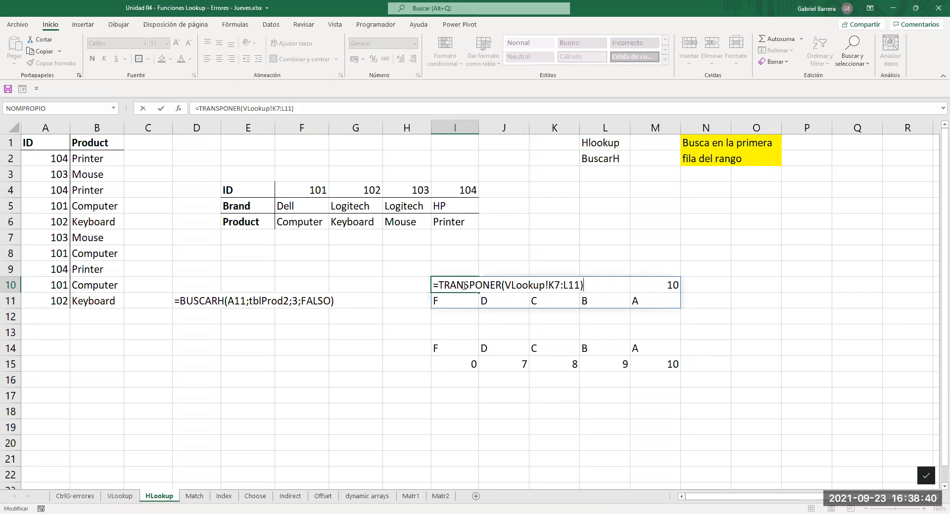
{"action": "key", "text": "Return"}
{"action": "left_click_drag", "start_coordinate": [458, 281], "coordinate": [658, 300]}
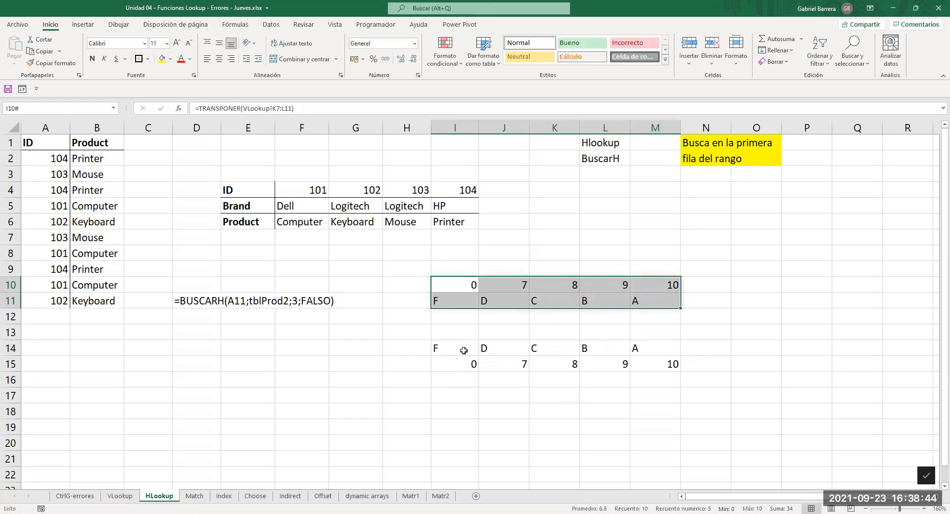
{"action": "left_click_drag", "start_coordinate": [463, 349], "coordinate": [674, 365]}
{"action": "key", "text": "Delete"}
- Center the contents of the transposed grade table I10:M11 and put an outside border around it
{"action": "left_click_drag", "start_coordinate": [449, 288], "coordinate": [649, 299]}
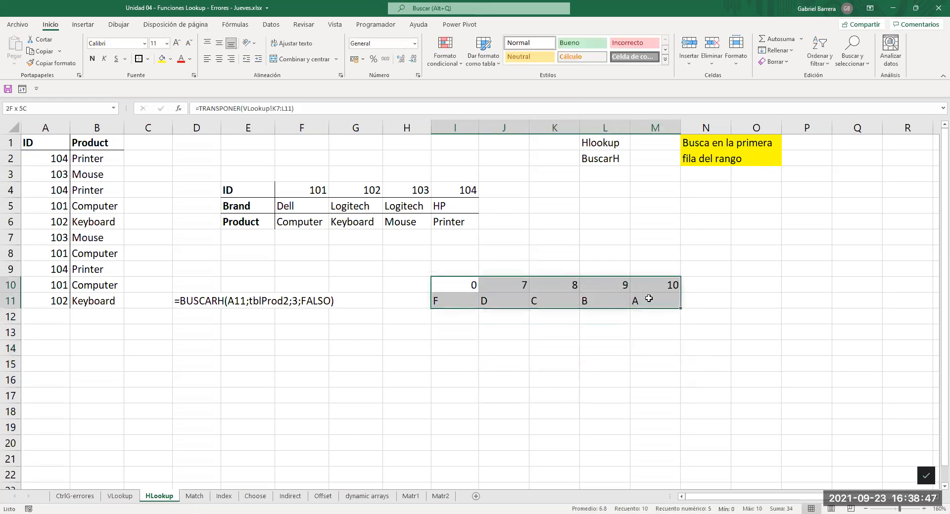
{"action": "left_click", "coordinate": [218, 59]}
{"action": "left_click", "coordinate": [143, 59]}
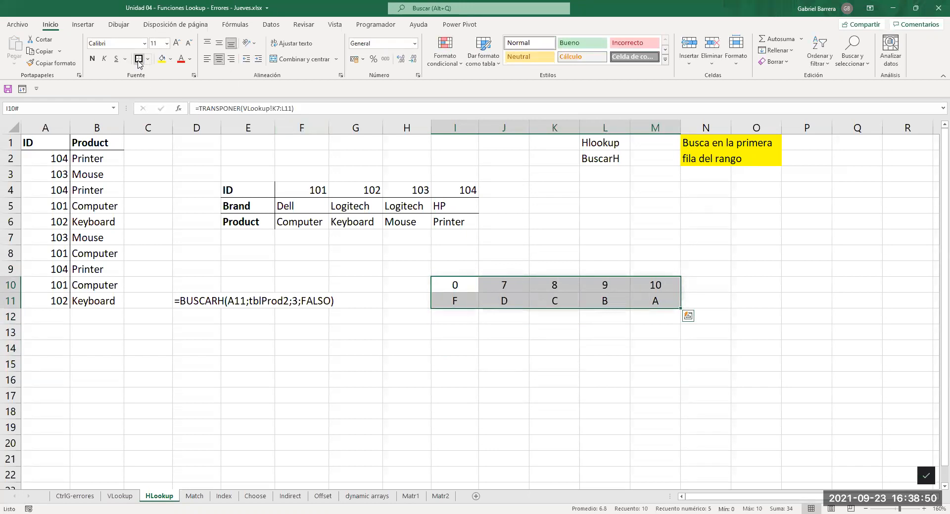
{"action": "left_click", "coordinate": [510, 383]}
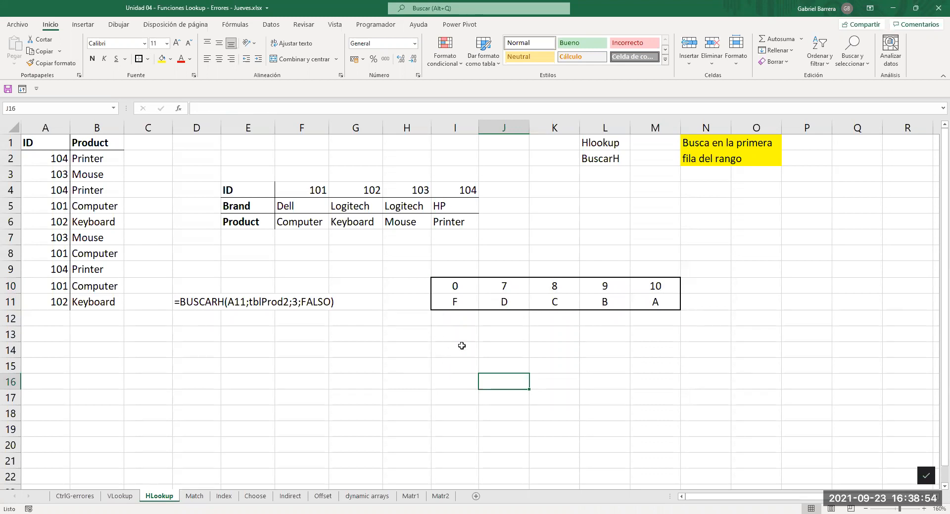
- Enter the labels Nota in I13 and Clasif in I14, and the grade 8.25 in J13
{"action": "left_click", "coordinate": [455, 329]}
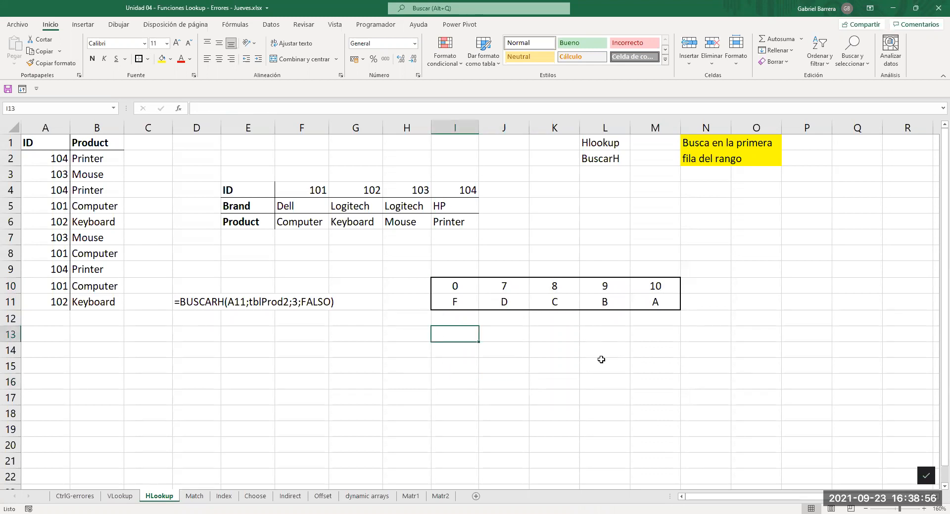
{"action": "type", "text": "Nota"}
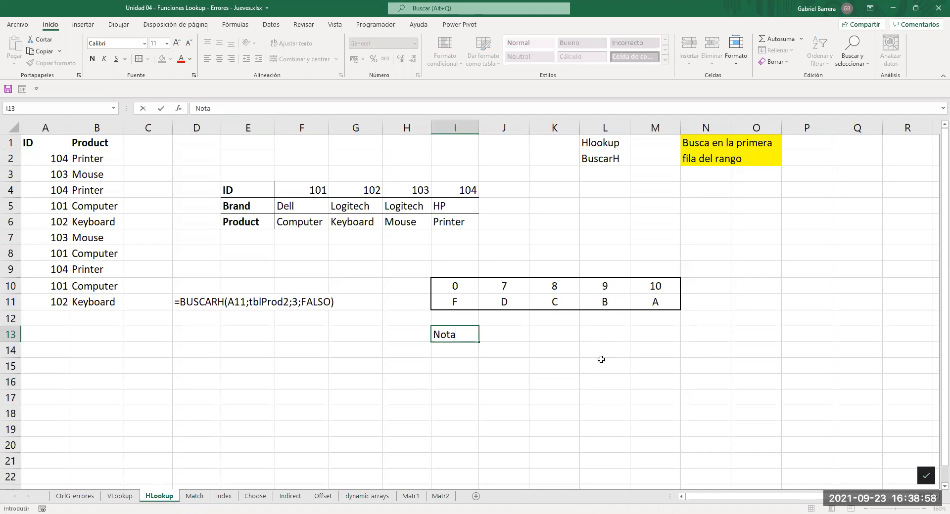
{"action": "key", "text": "Return"}
{"action": "type", "text": "Clasif"}
{"action": "key", "text": "Tab"}
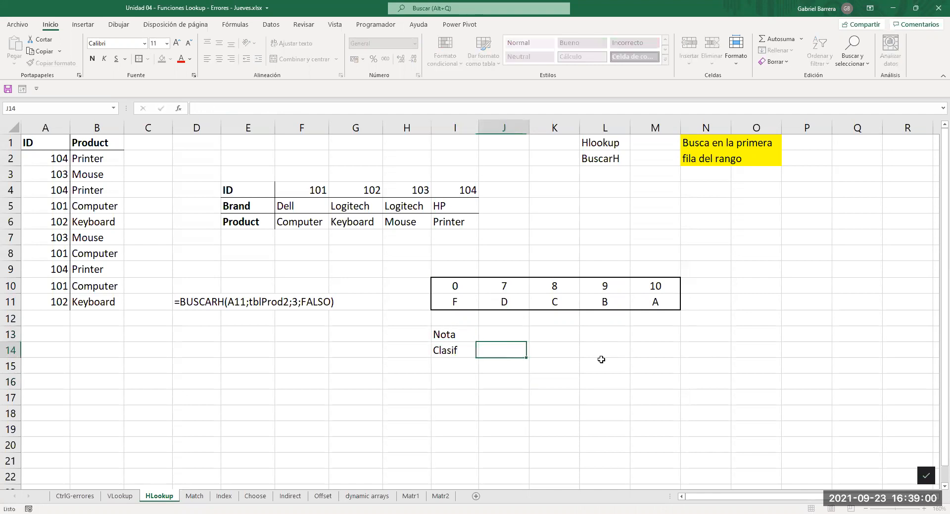
{"action": "key", "text": "Up"}
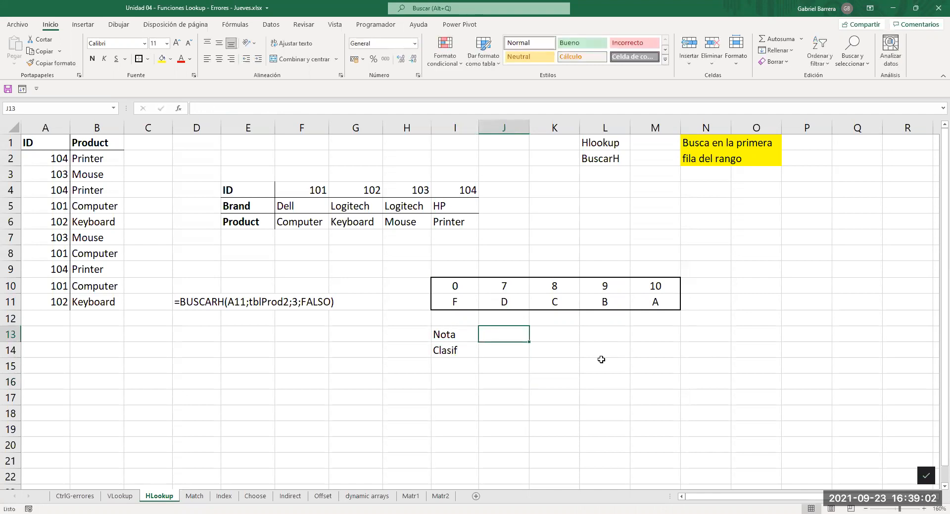
{"action": "type", "text": "8.25"}
{"action": "key", "text": "Return"}
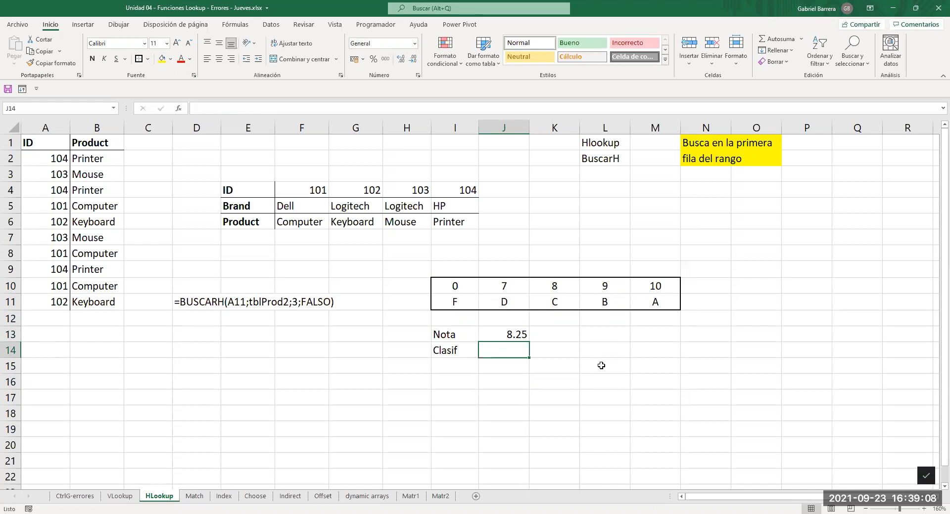
- Enter the approximate-match formula =BUSCARH(J13;I10#;2;VERDADERO) in J14 to classify the grade
{"action": "type", "text": "=busca"}
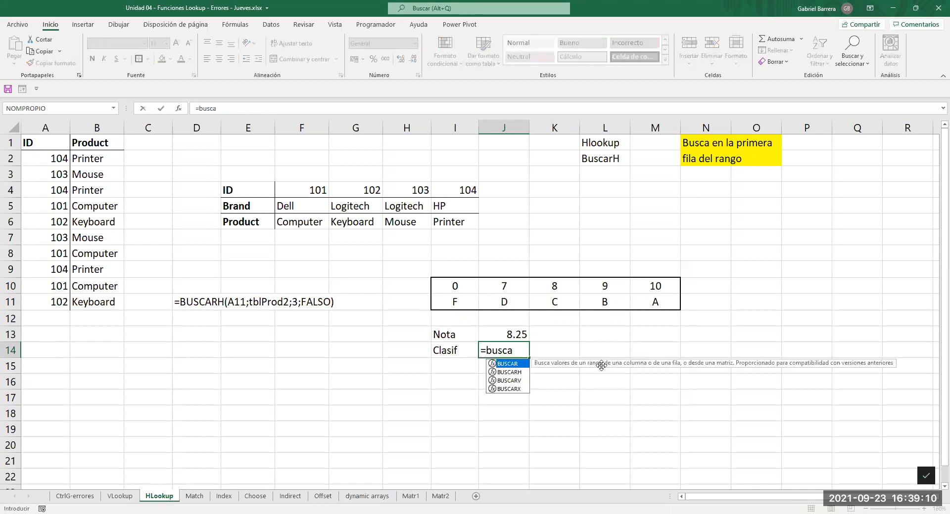
{"action": "key", "text": "Down"}
{"action": "key", "text": "Tab"}
{"action": "key", "text": "Up"}
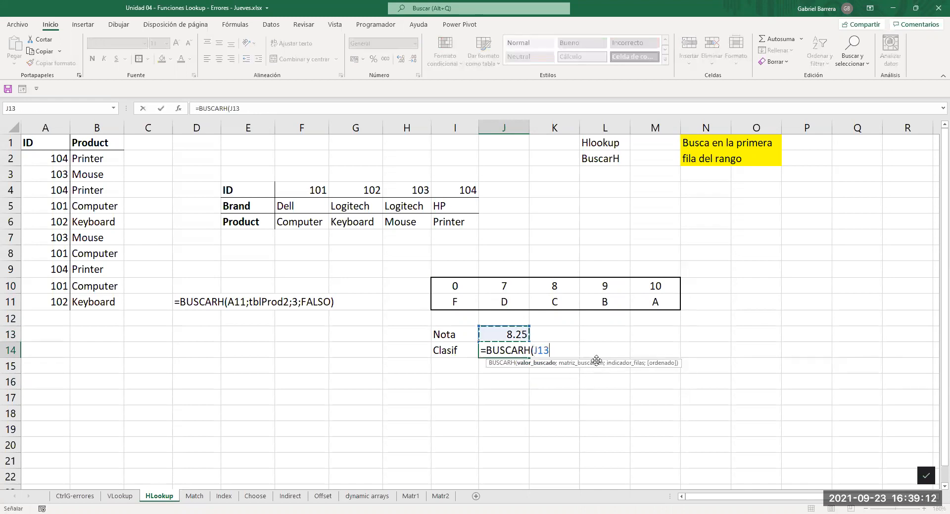
{"action": "type", "text": ";"}
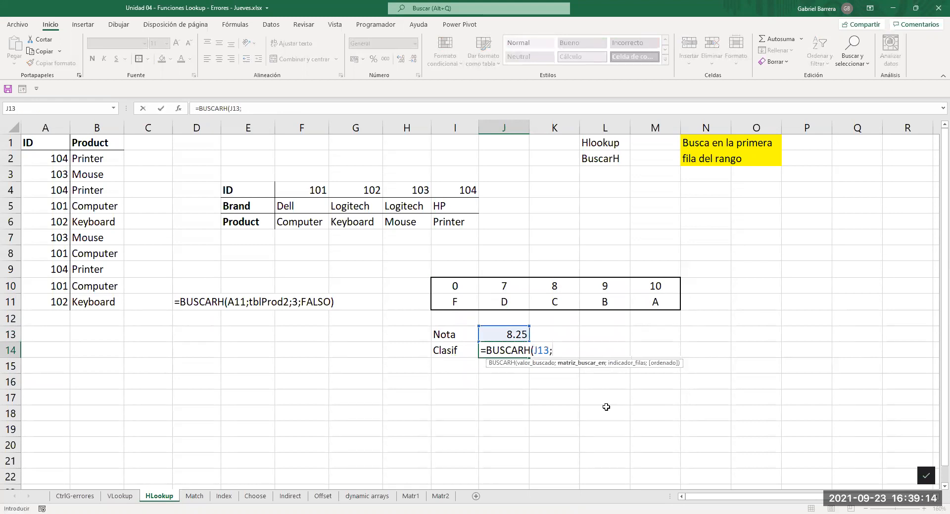
{"action": "left_click_drag", "start_coordinate": [452, 284], "coordinate": [651, 303]}
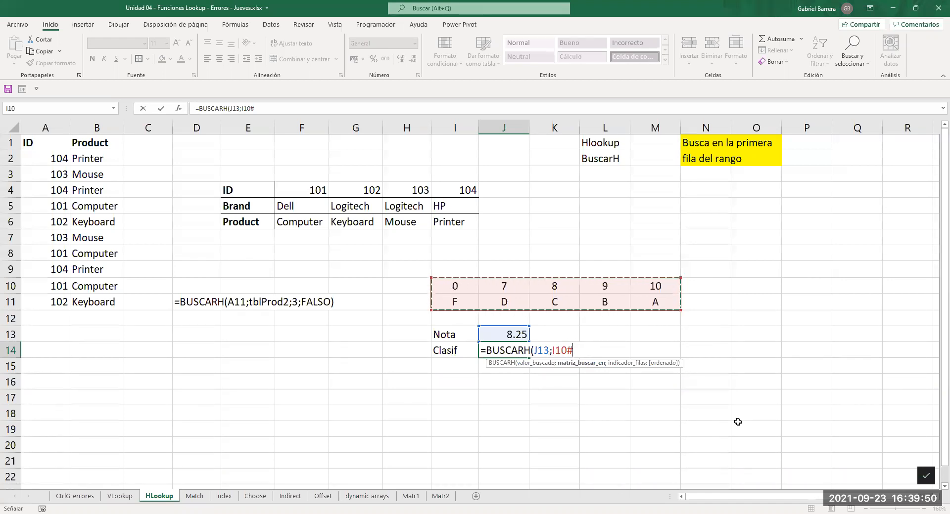
{"action": "type", "text": ";2"}
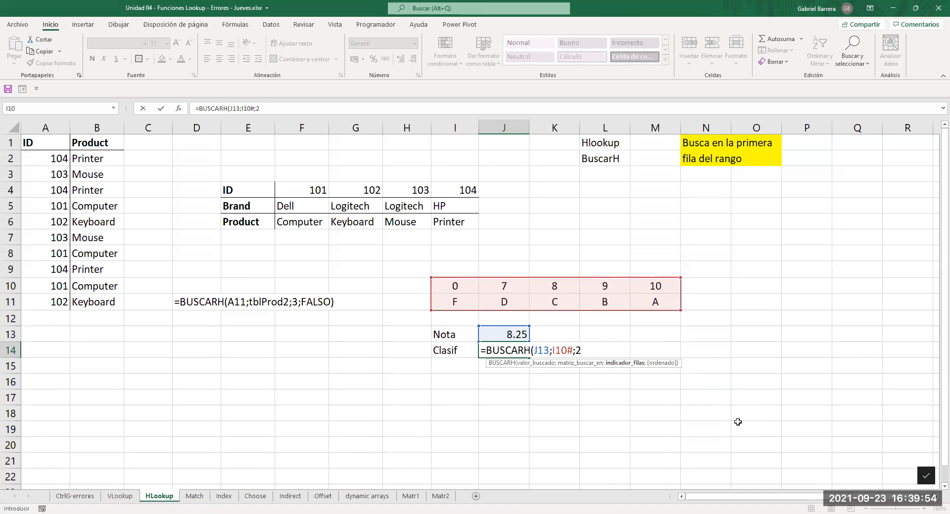
{"action": "type", "text": ";"}
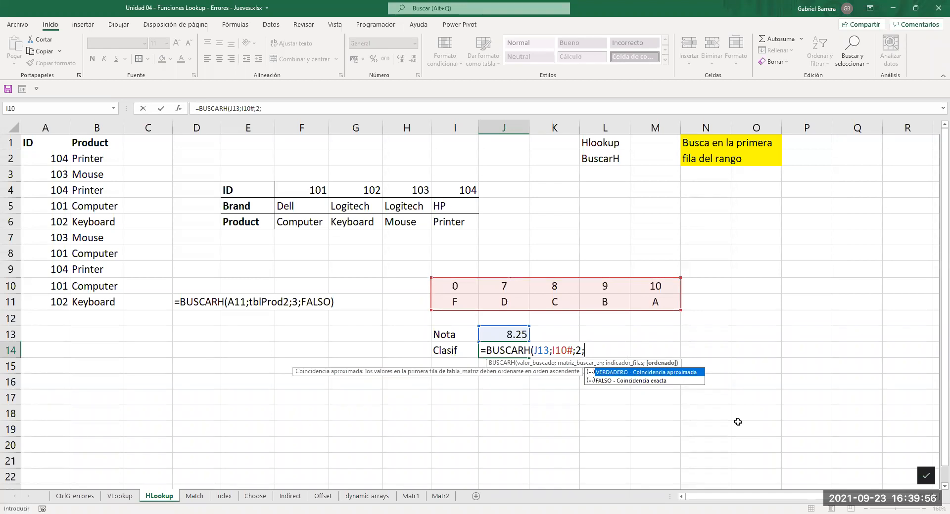
{"action": "key", "text": "Tab"}
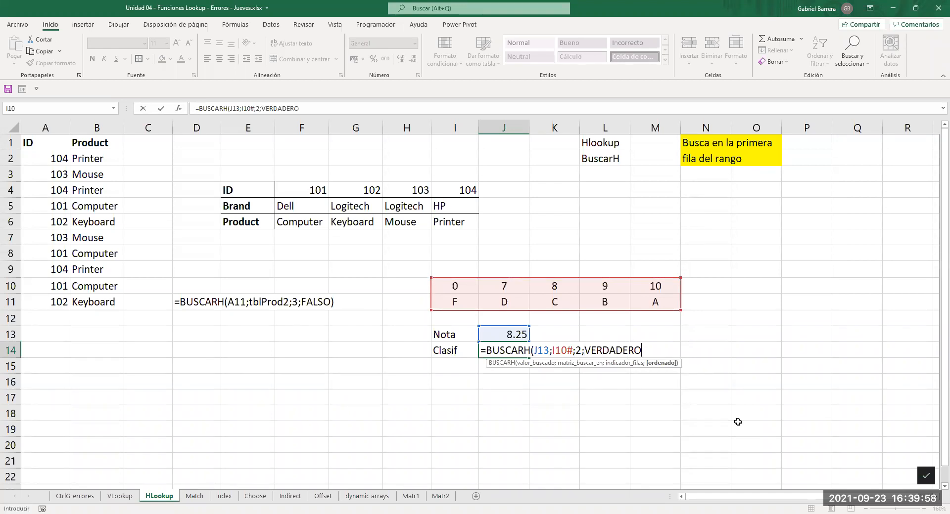
{"action": "type", "text": ")"}
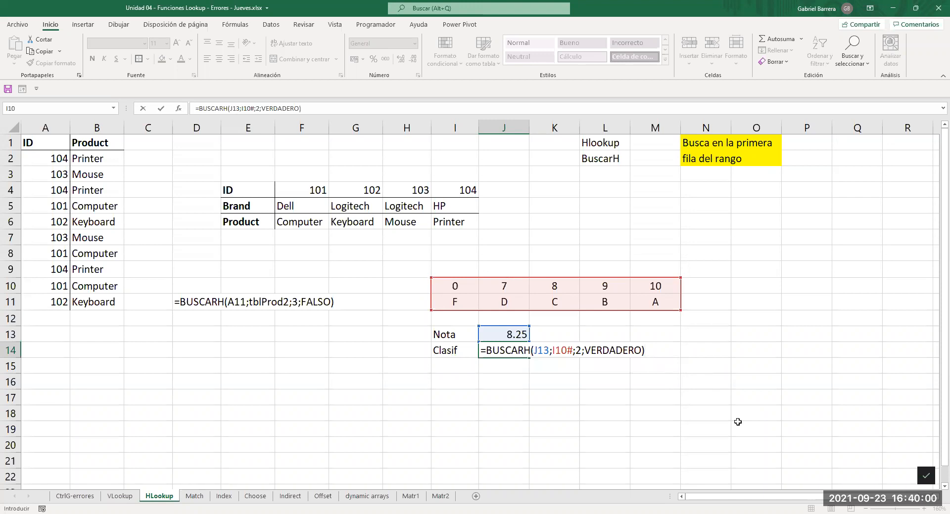
{"action": "key", "text": "Return"}
- Center the contents of J13:J14 and compare them with the matching grade column in K10:K11
{"action": "left_click", "coordinate": [506, 352]}
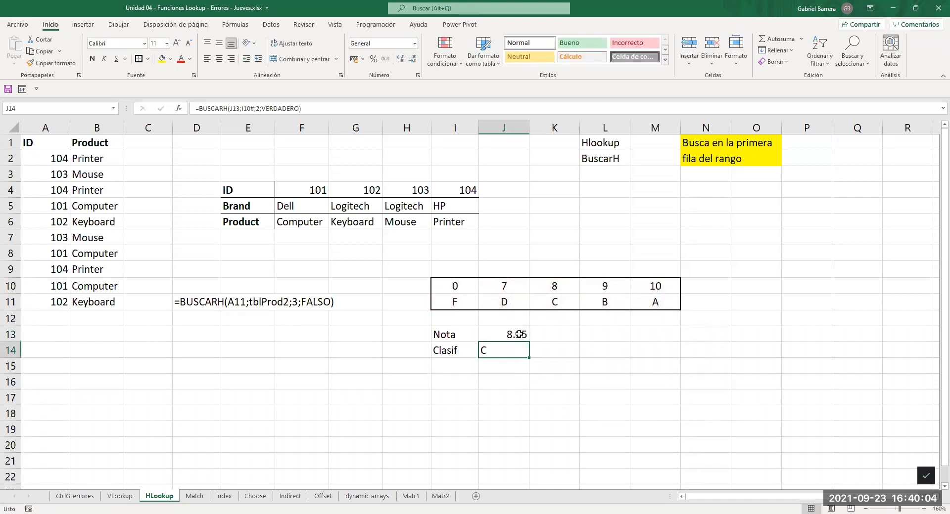
{"action": "left_click_drag", "start_coordinate": [519, 339], "coordinate": [519, 351]}
{"action": "left_click", "coordinate": [219, 59]}
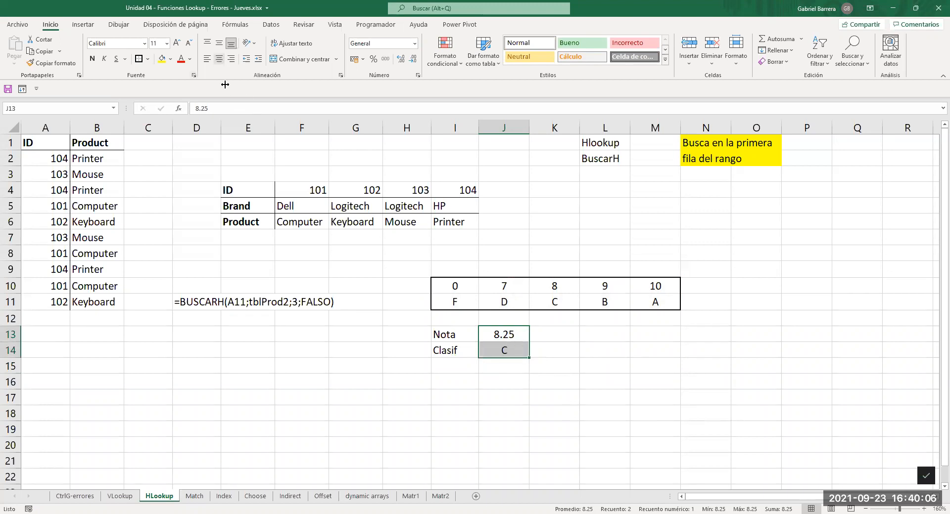
{"action": "left_click", "coordinate": [564, 289]}
{"action": "left_click", "coordinate": [563, 303]}
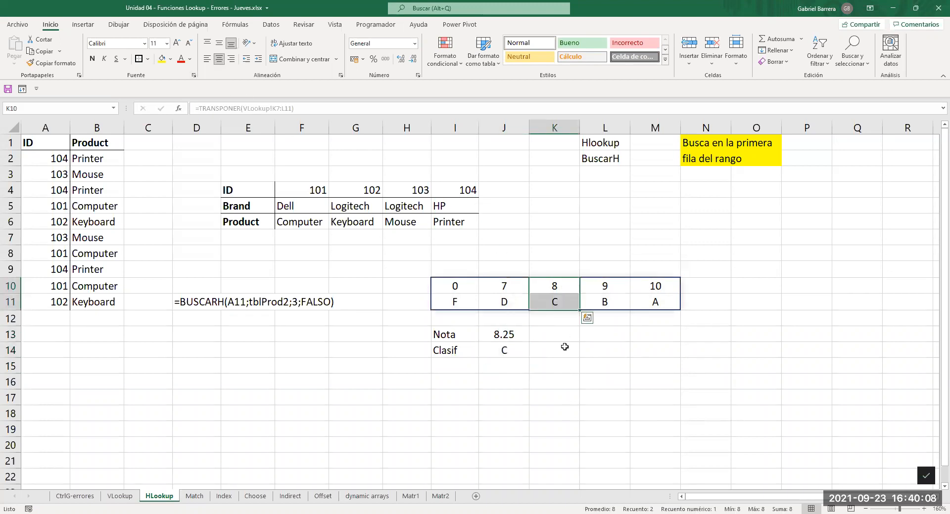
- Document the J14 formula as text in L14 with FORMULATEXTO
{"action": "left_click", "coordinate": [603, 353]}
{"action": "type", "text": "="}
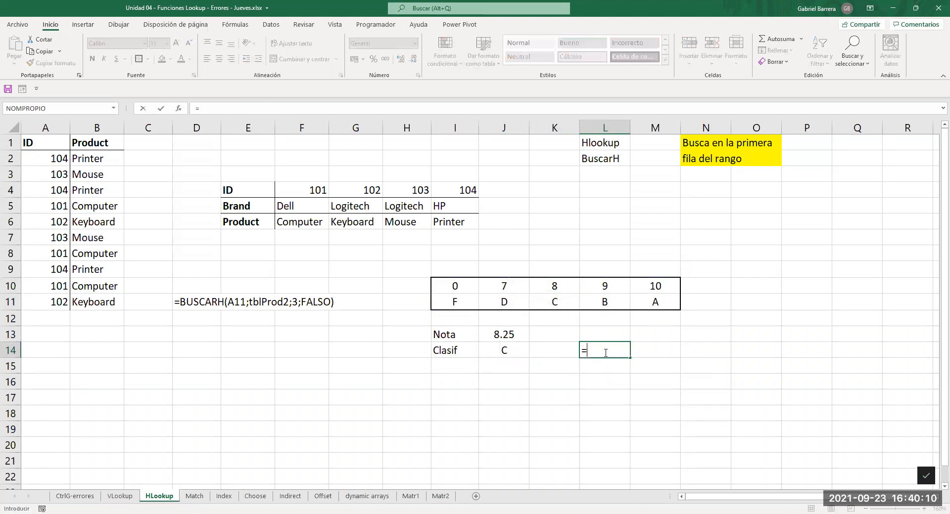
{"action": "type", "text": "fORMULATEXTO("}
{"action": "left_click", "coordinate": [500, 351]}
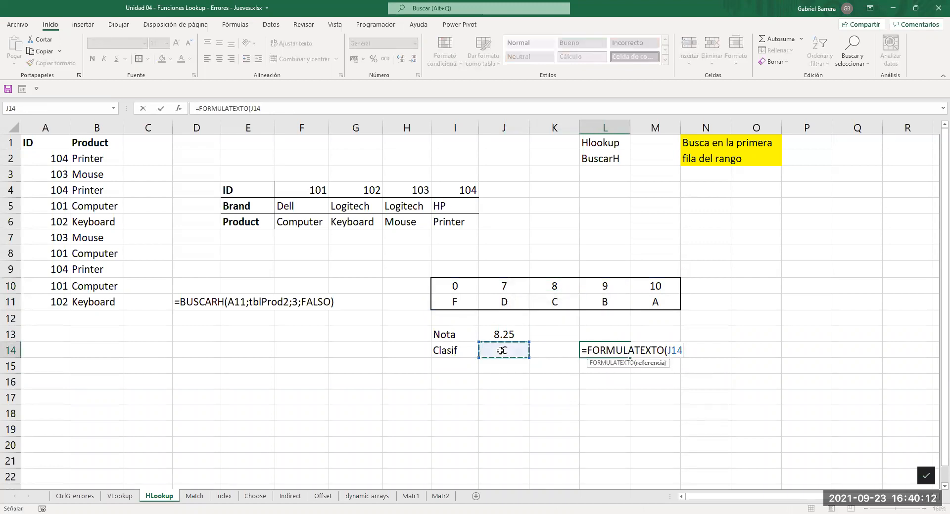
{"action": "key", "text": "Return"}
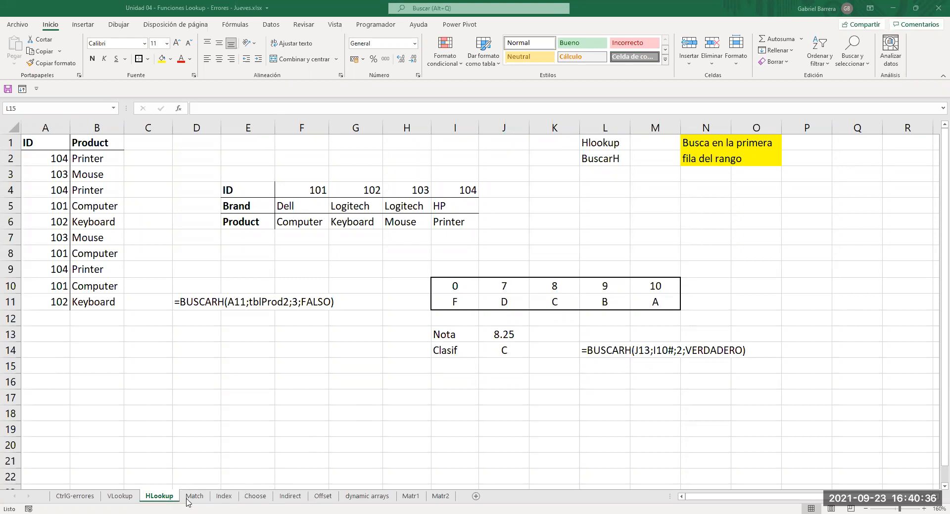
- Add a blank worksheet after HLookup, keeping its default name
{"action": "left_click", "coordinate": [475, 496]}
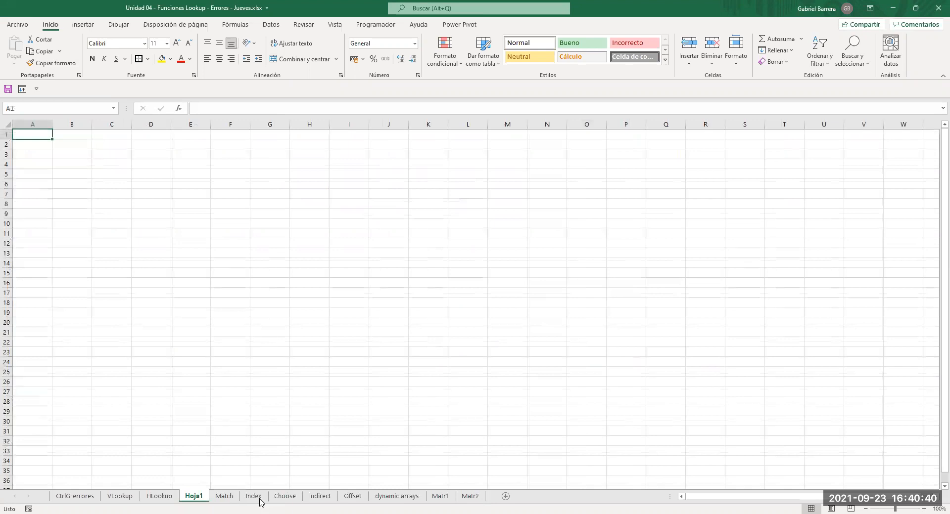
{"action": "double_click", "coordinate": [202, 496]}
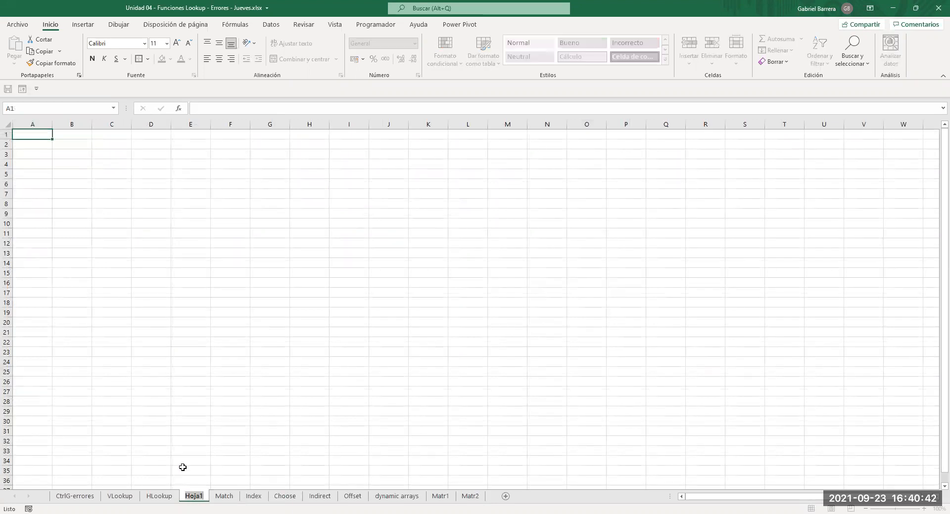
{"action": "key", "text": "Return"}
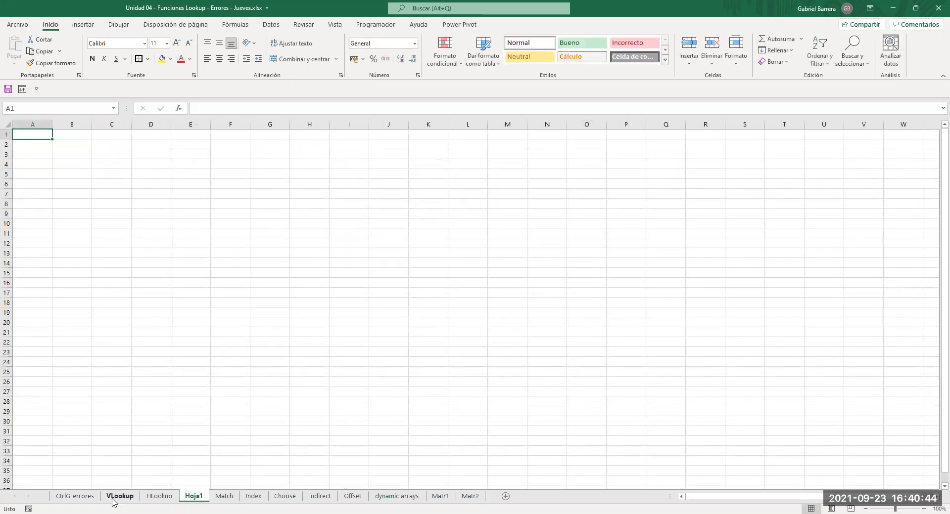
- Review the first-column note in K1:L2 and the ID and Product columns of the tblProduct table on the VLookup sheet
{"action": "left_click", "coordinate": [117, 496]}
{"action": "left_click", "coordinate": [600, 196]}
{"action": "left_click_drag", "start_coordinate": [613, 148], "coordinate": [648, 167]}
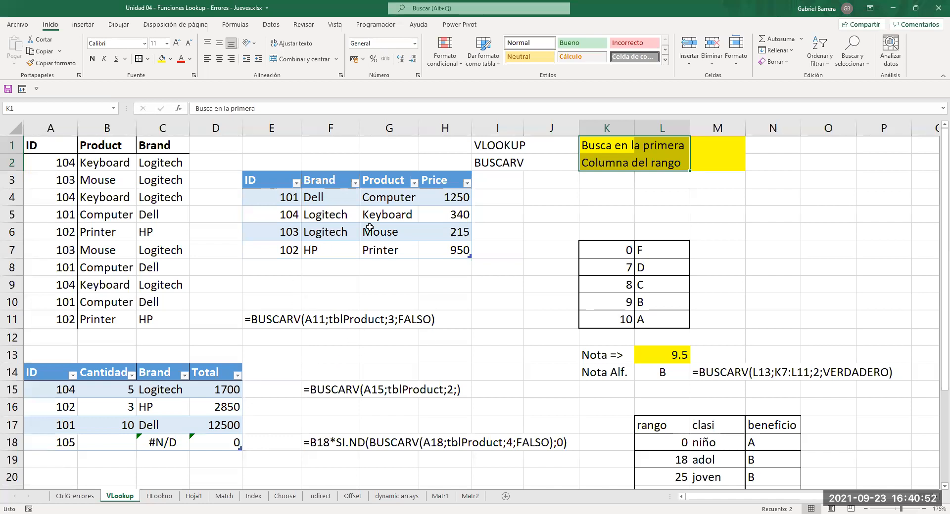
{"action": "left_click_drag", "start_coordinate": [268, 199], "coordinate": [438, 255]}
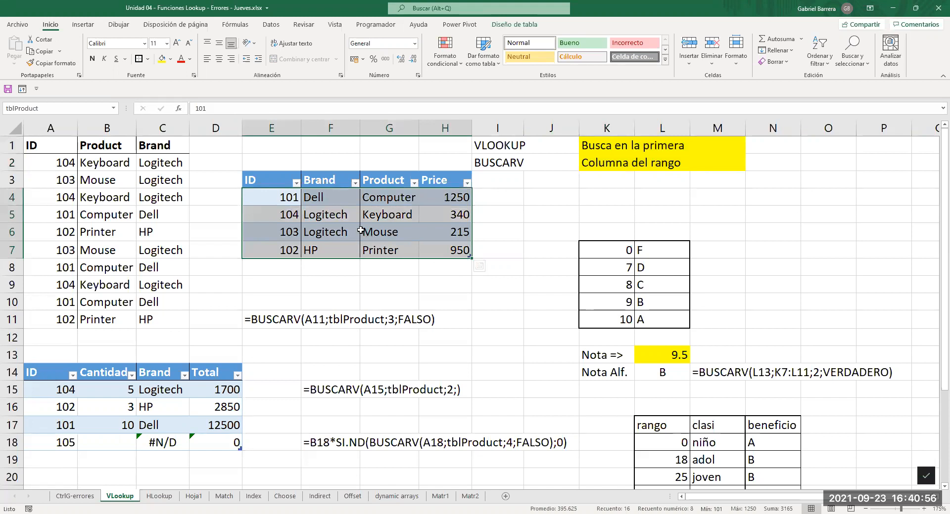
{"action": "left_click", "coordinate": [337, 243]}
{"action": "left_click_drag", "start_coordinate": [386, 182], "coordinate": [385, 255]}
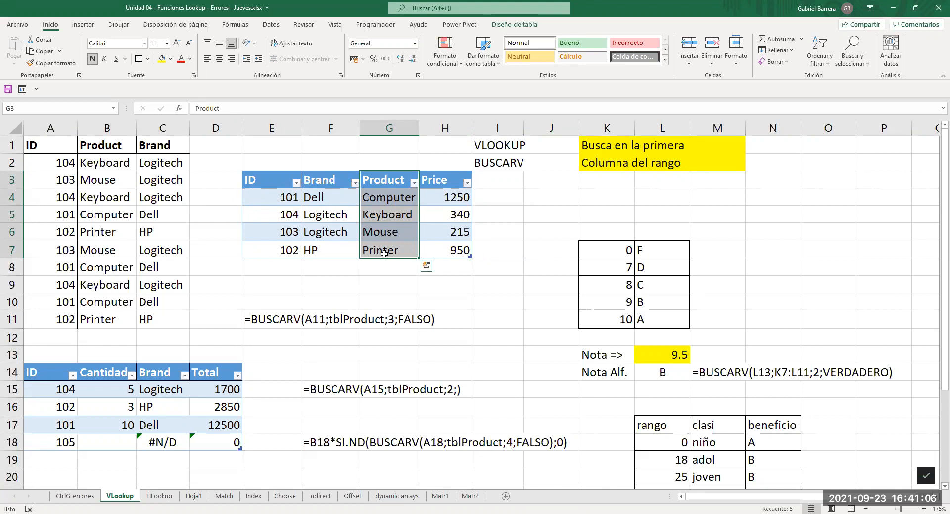
{"action": "left_click", "coordinate": [286, 212]}
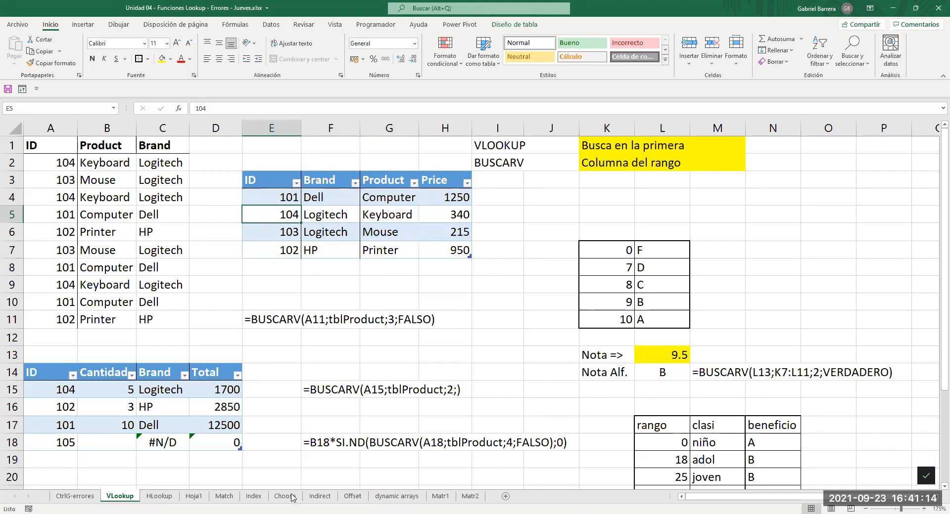
- Paste the copied product data with ID, Brand, Product, CodBarra and Precio columns at B3 of the Hoja1 sheet
{"action": "left_click", "coordinate": [194, 496]}
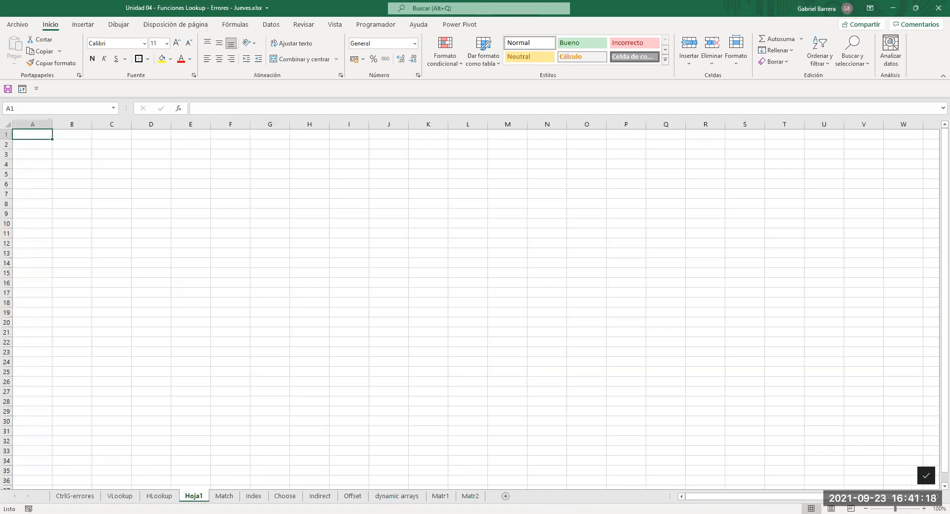
{"action": "key", "text": "ctrl+c"}
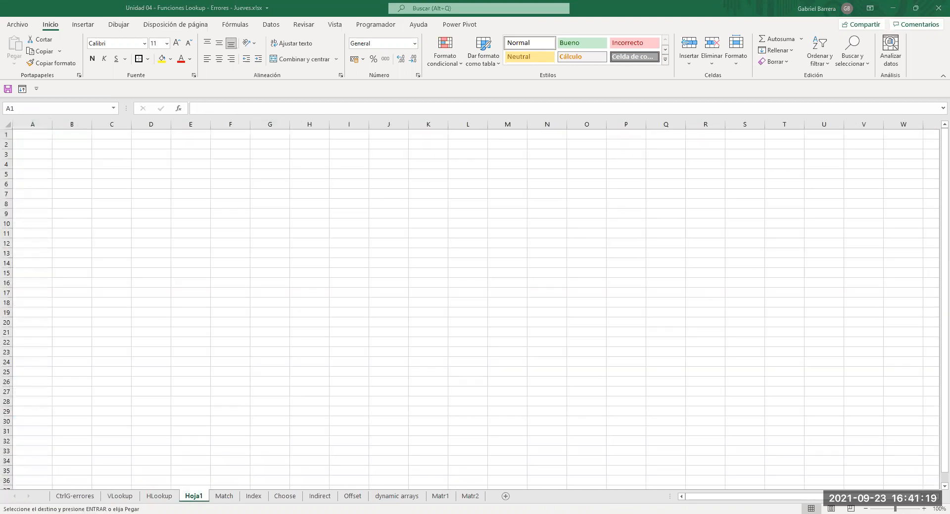
{"action": "right_click", "coordinate": [72, 153]}
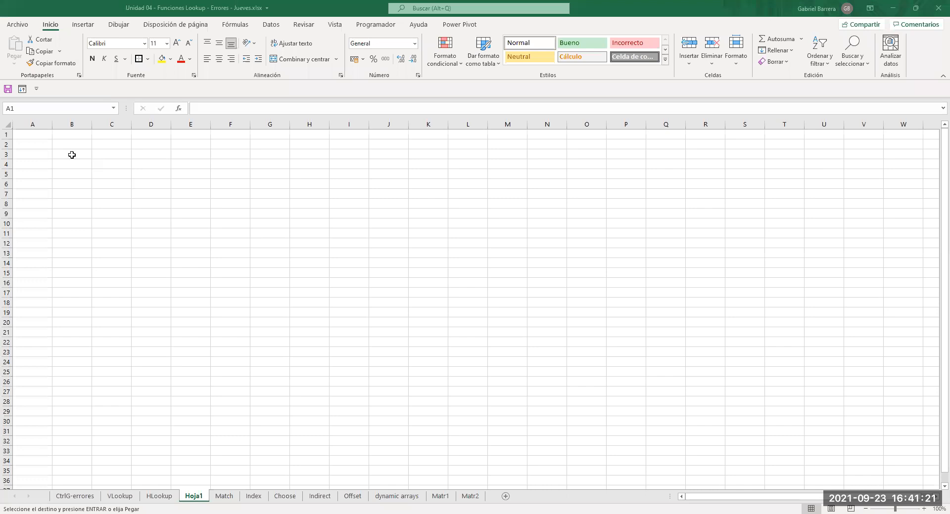
{"action": "left_click", "coordinate": [111, 204]}
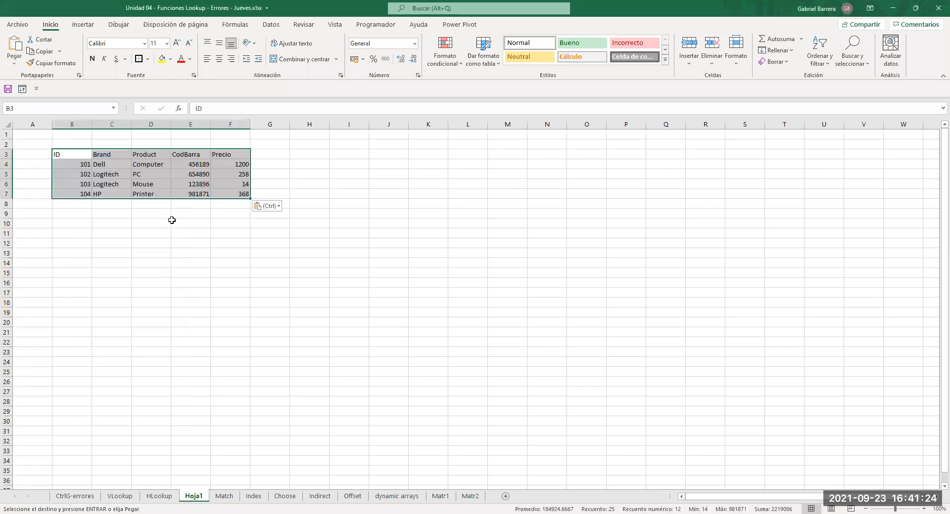
- Convert B3:F7 into a table with headers and turn off its filter buttons
{"action": "key", "text": "ctrl+t"}
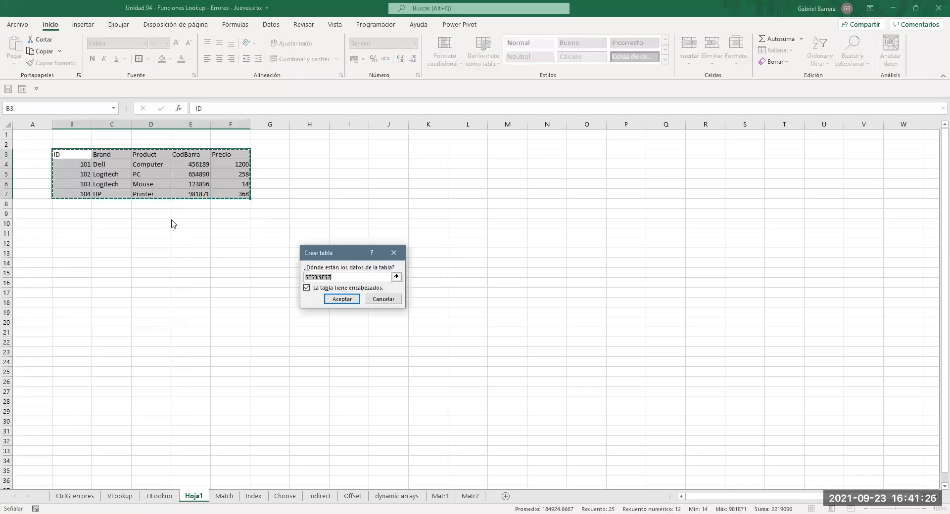
{"action": "key", "text": "Return"}
{"action": "scroll", "coordinate": [171, 221], "scroll_direction": "up", "scroll_amount": 3}
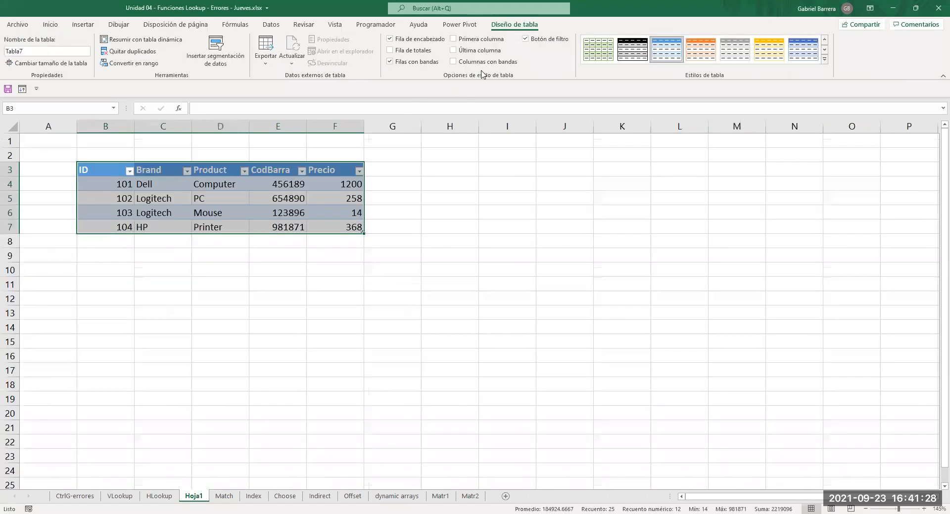
{"action": "left_click", "coordinate": [525, 39]}
{"action": "left_click", "coordinate": [518, 262]}
{"action": "left_click", "coordinate": [241, 340]}
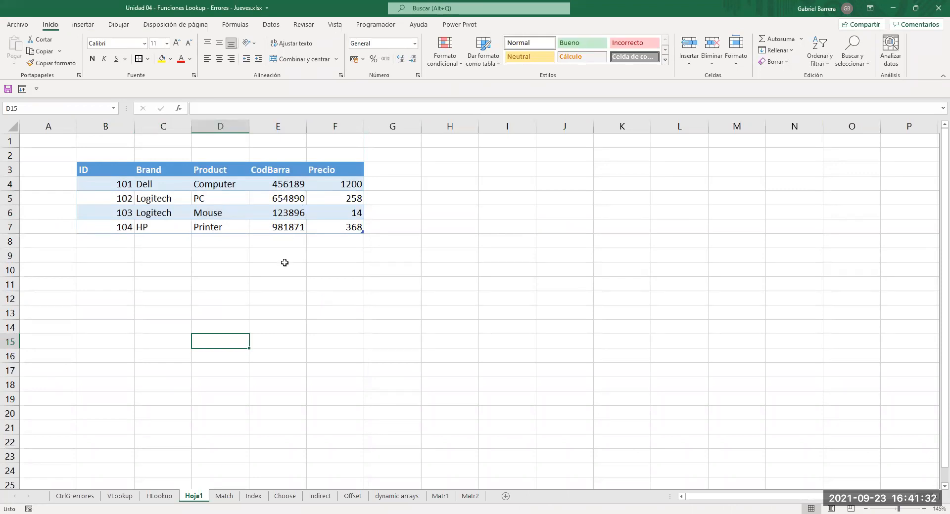
- Examine the ID, CodBarra and Precio columns of the product table, and the empty row below the product table on the HLookup sheet
{"action": "left_click_drag", "start_coordinate": [279, 175], "coordinate": [280, 227]}
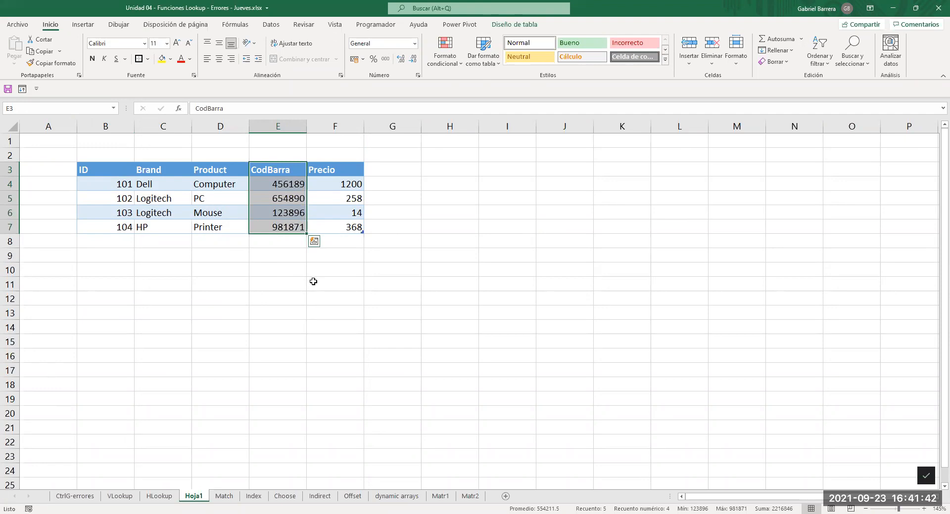
{"action": "left_click", "coordinate": [281, 200]}
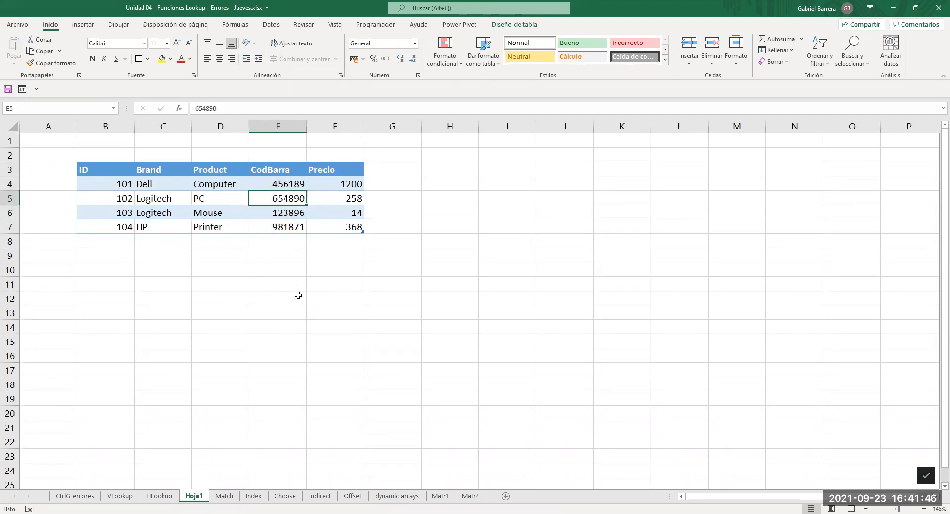
{"action": "left_click", "coordinate": [108, 200]}
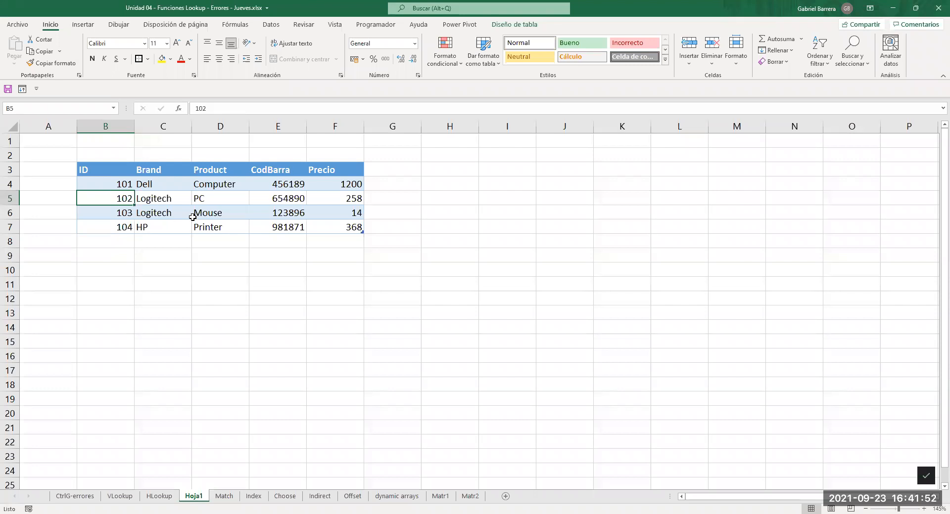
{"action": "left_click", "coordinate": [274, 197]}
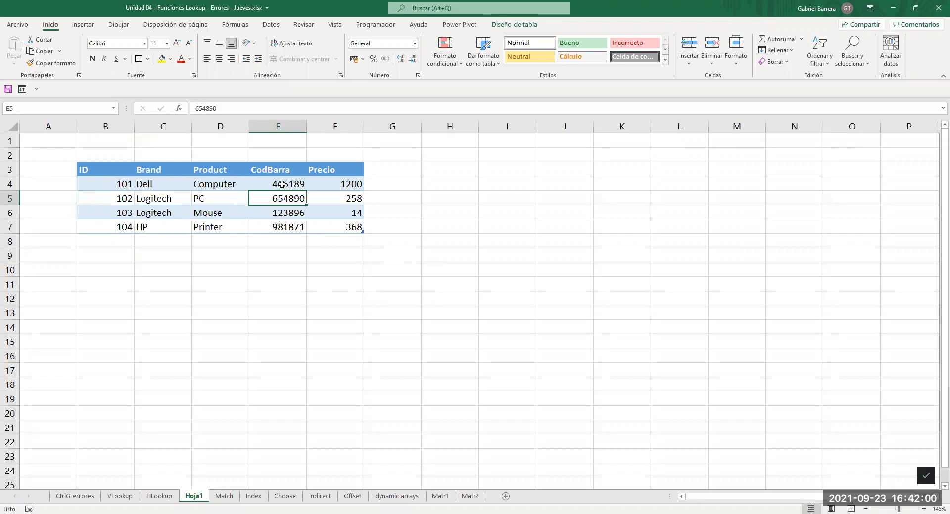
{"action": "left_click_drag", "start_coordinate": [282, 184], "coordinate": [327, 230]}
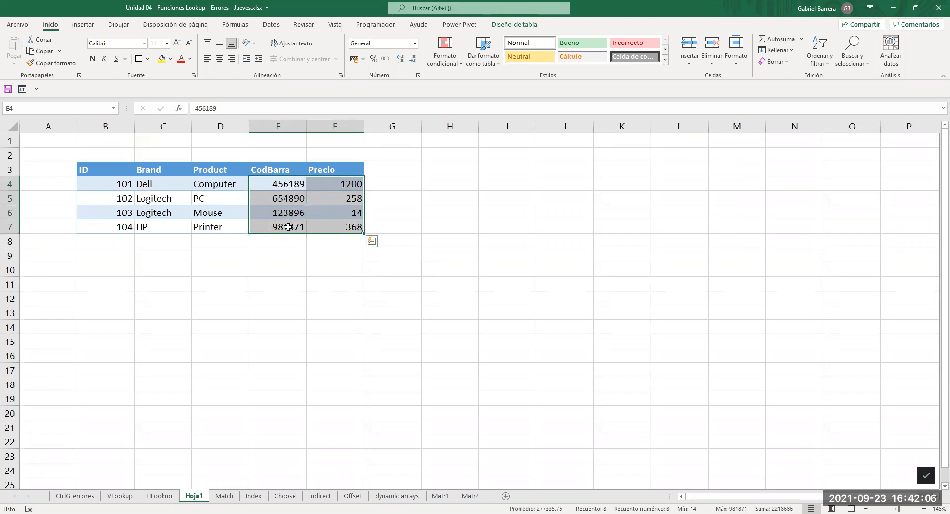
{"action": "left_click_drag", "start_coordinate": [285, 182], "coordinate": [285, 224]}
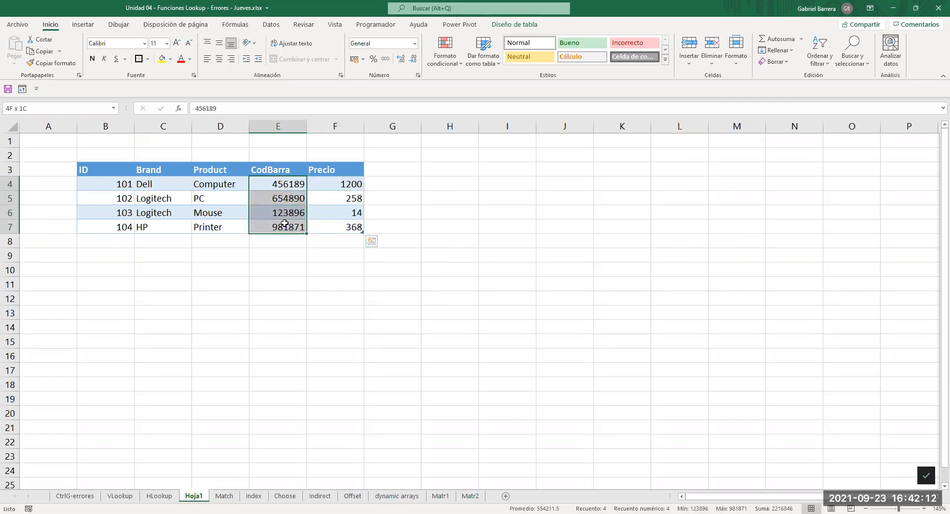
{"action": "left_click_drag", "start_coordinate": [285, 223], "coordinate": [386, 222]}
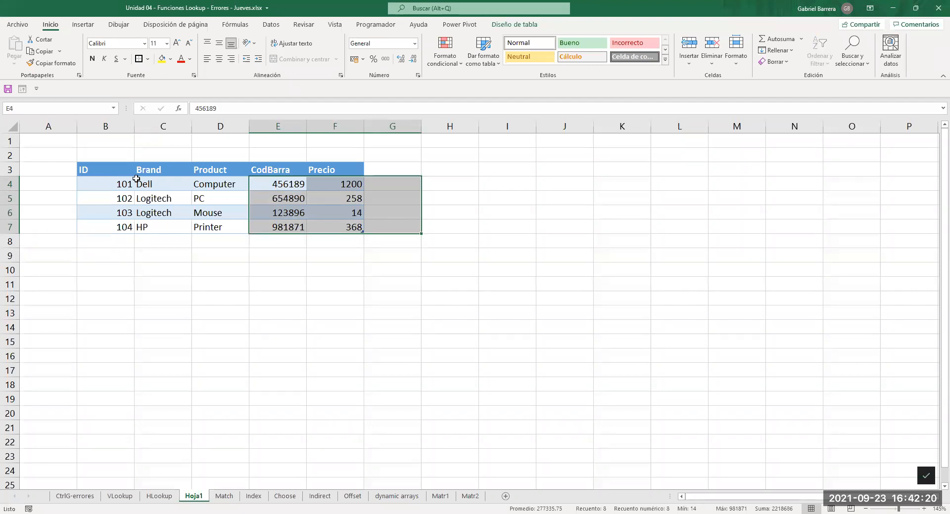
{"action": "left_click", "coordinate": [114, 198]}
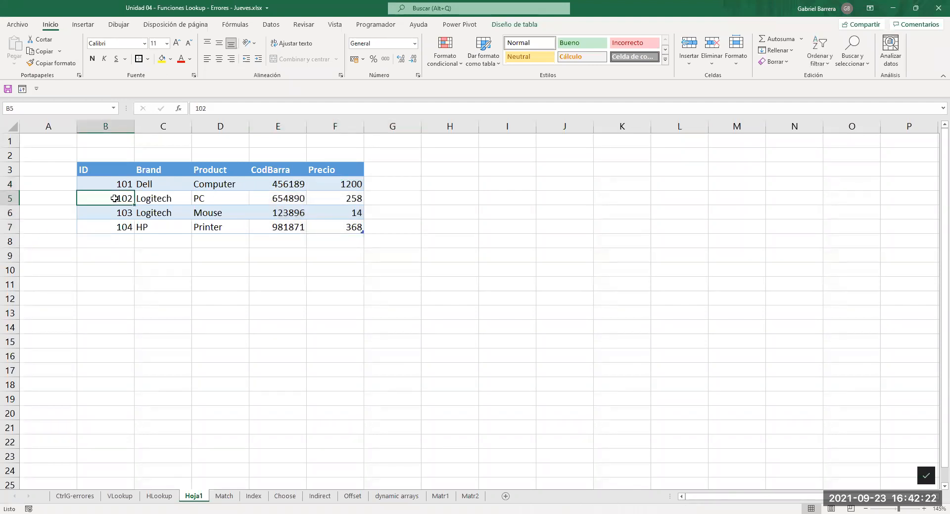
{"action": "left_click", "coordinate": [270, 198]}
{"action": "left_click", "coordinate": [102, 197]}
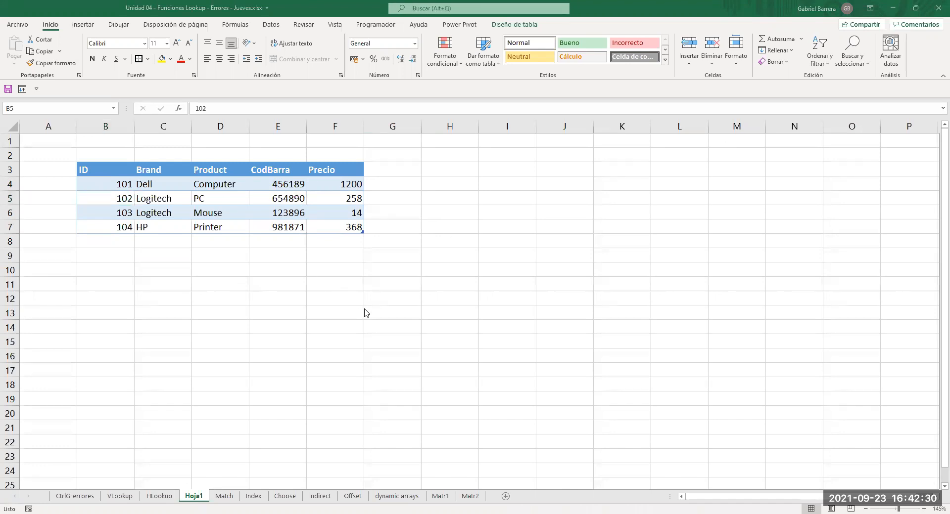
{"action": "left_click", "coordinate": [156, 496]}
{"action": "left_click_drag", "start_coordinate": [233, 236], "coordinate": [465, 238]}
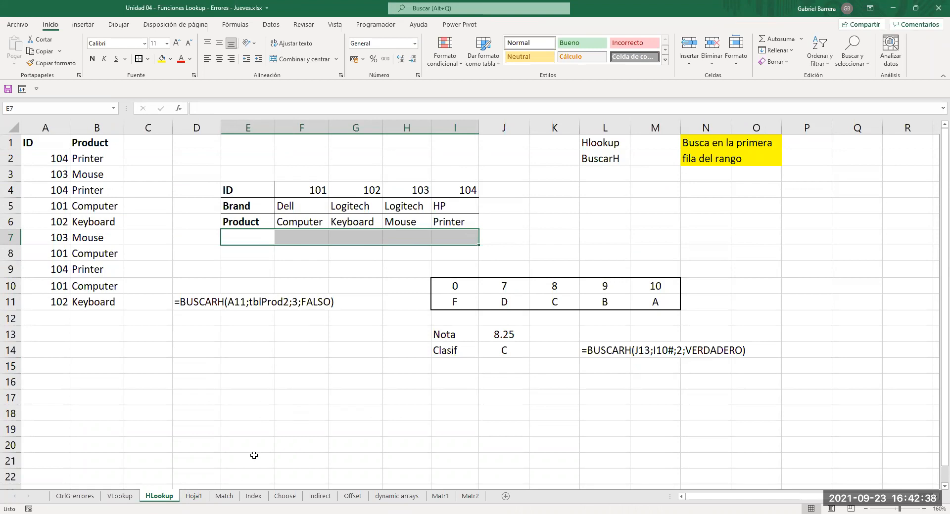
- Rename the Hoja1 sheet as XLookup
{"action": "left_click", "coordinate": [193, 497]}
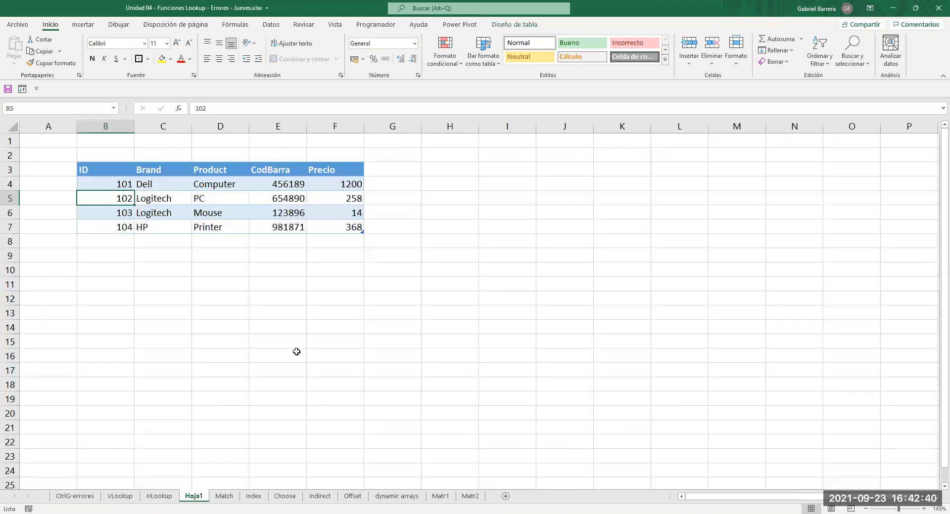
{"action": "key", "text": "F2"}
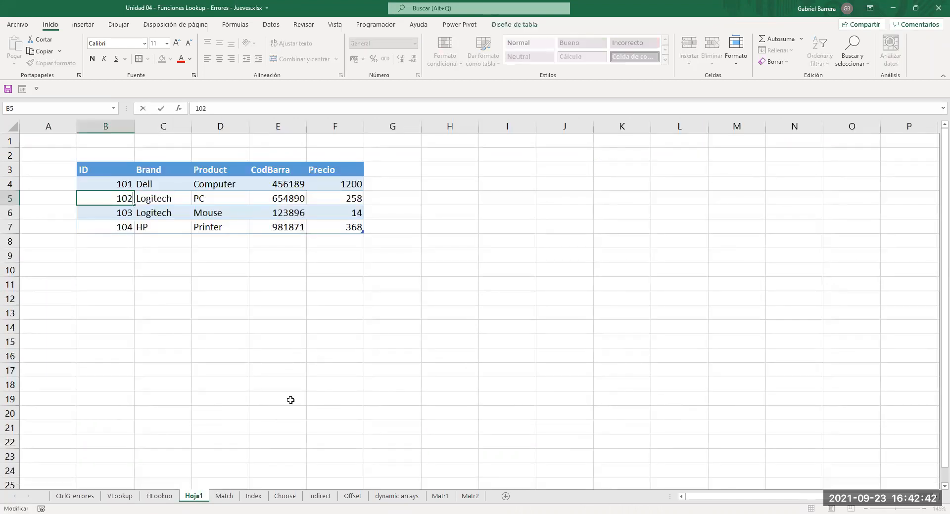
{"action": "double_click", "coordinate": [194, 496]}
{"action": "type", "text": "XLoo"}
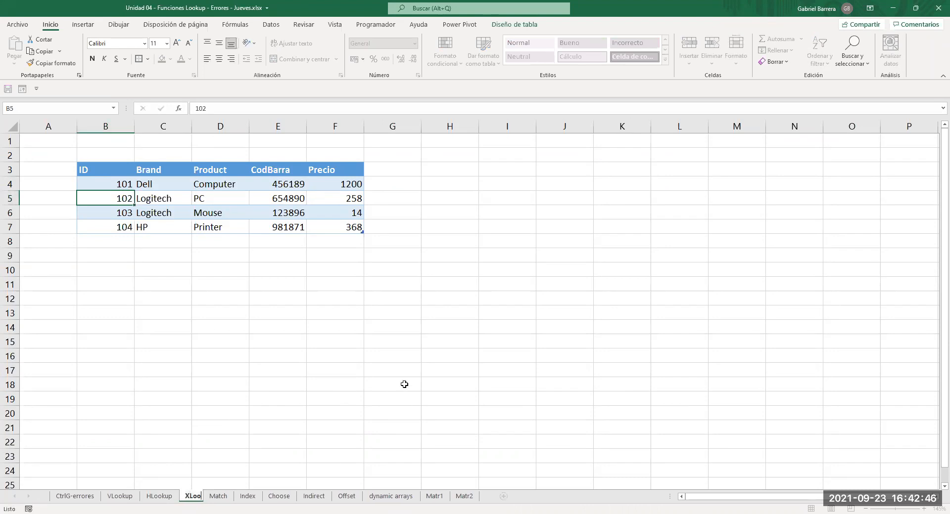
{"action": "type", "text": "kup"}
{"action": "key", "text": "Return"}
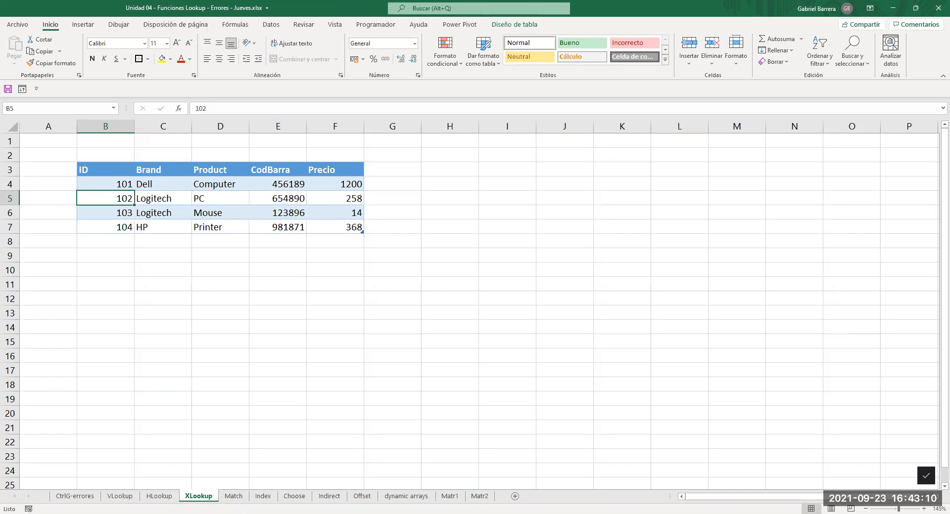
{"action": "key", "text": "F2"}
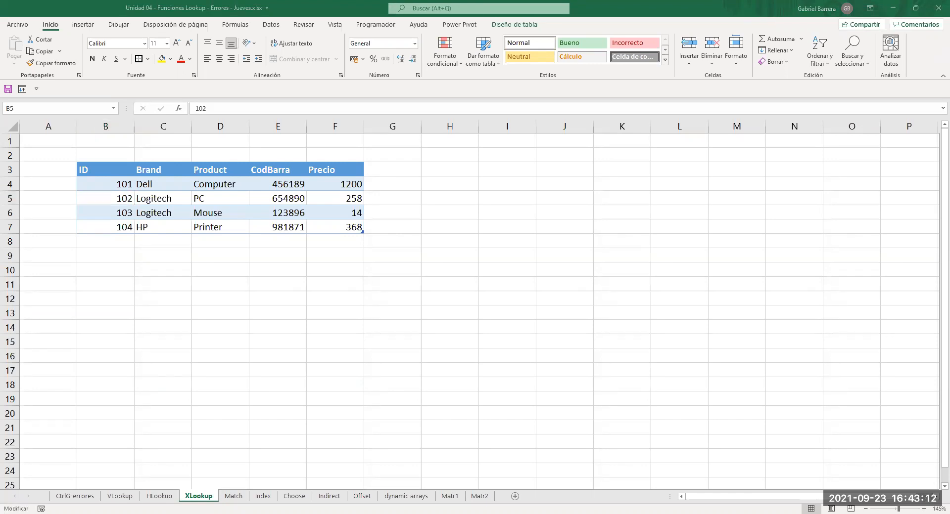
{"action": "key", "text": "Escape"}
- Enter the label Codigo in B9 and the lookup code 102 in C9
{"action": "left_click", "coordinate": [101, 260]}
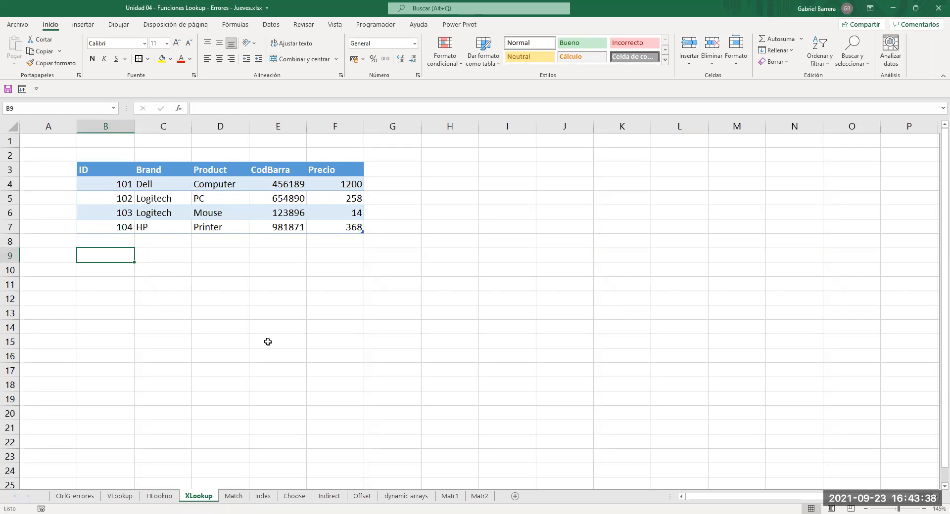
{"action": "type", "text": "Codigo"}
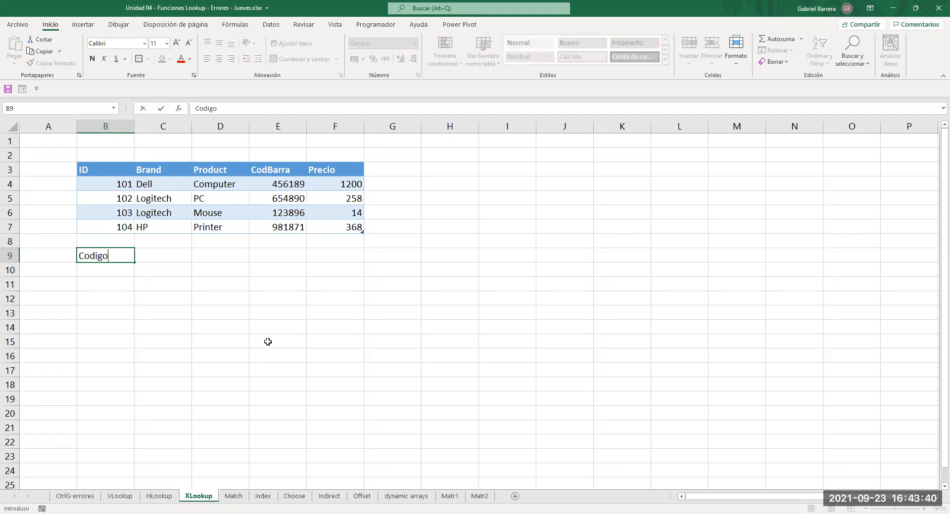
{"action": "key", "text": "Tab"}
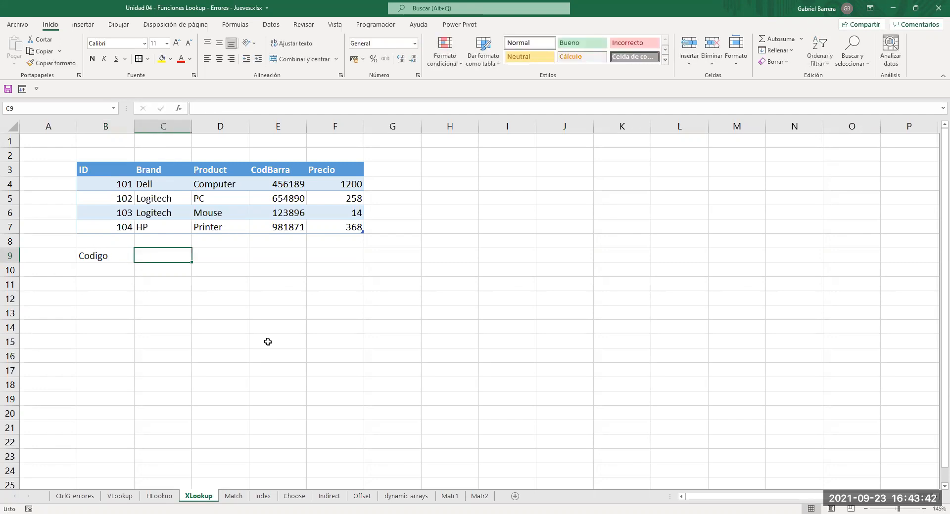
{"action": "type", "text": "102"}
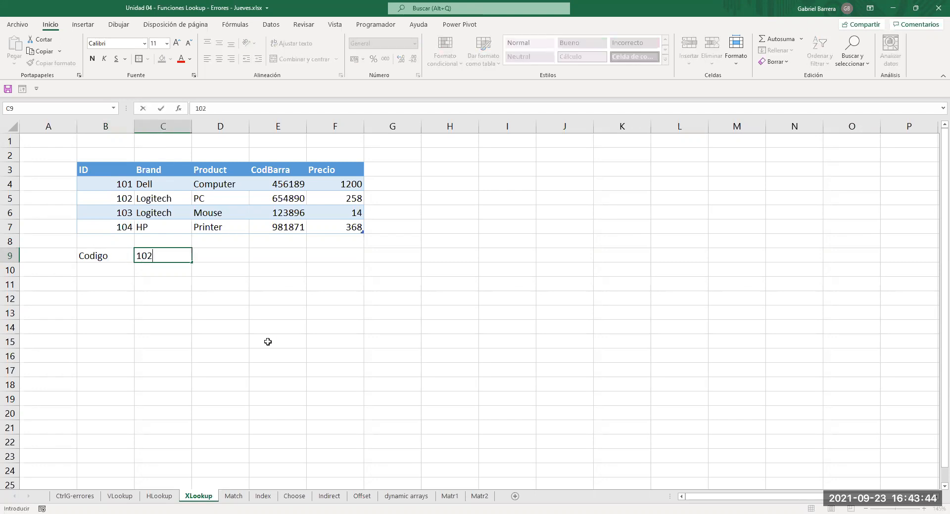
{"action": "key", "text": "Tab"}
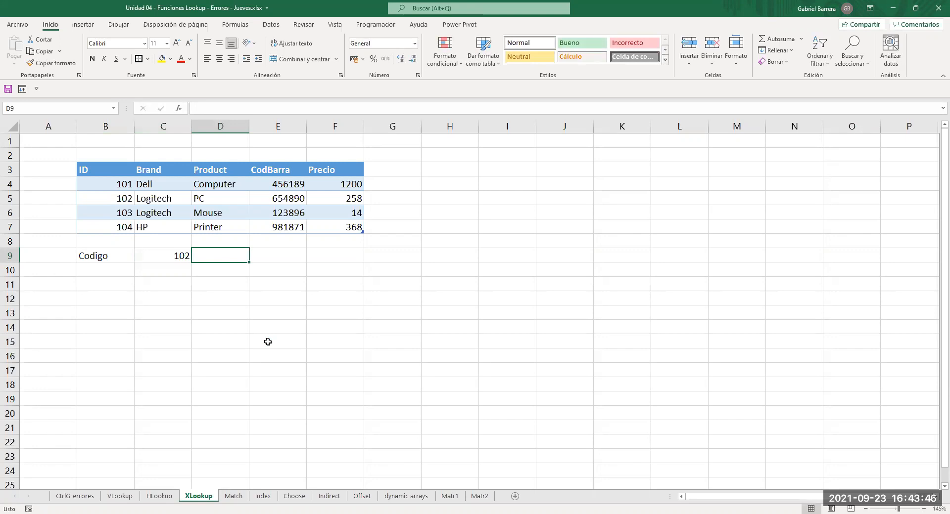
- Enter =BUSCARV(C9;Tabla7;4;FALSO) in D9 to look up the bar code for the code in C9
{"action": "type", "text": "="}
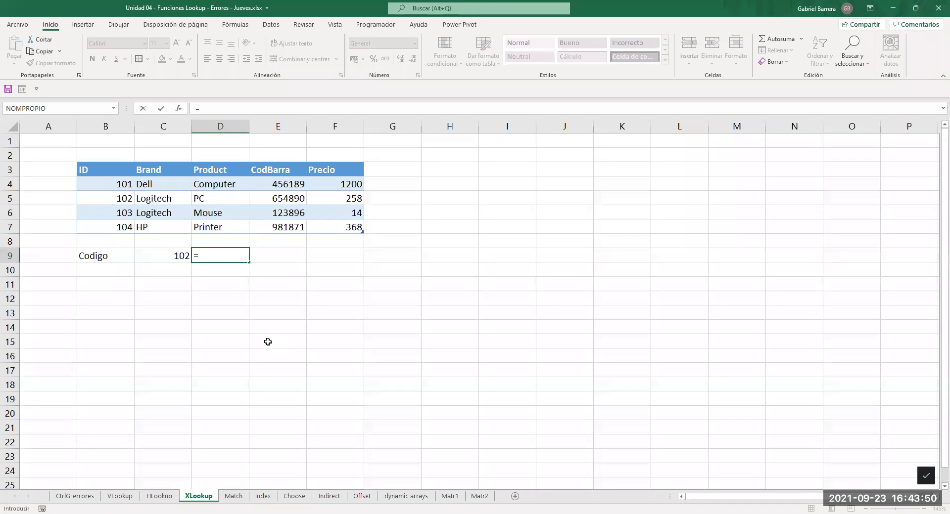
{"action": "type", "text": "BUSCARV("}
{"action": "left_click", "coordinate": [156, 259]}
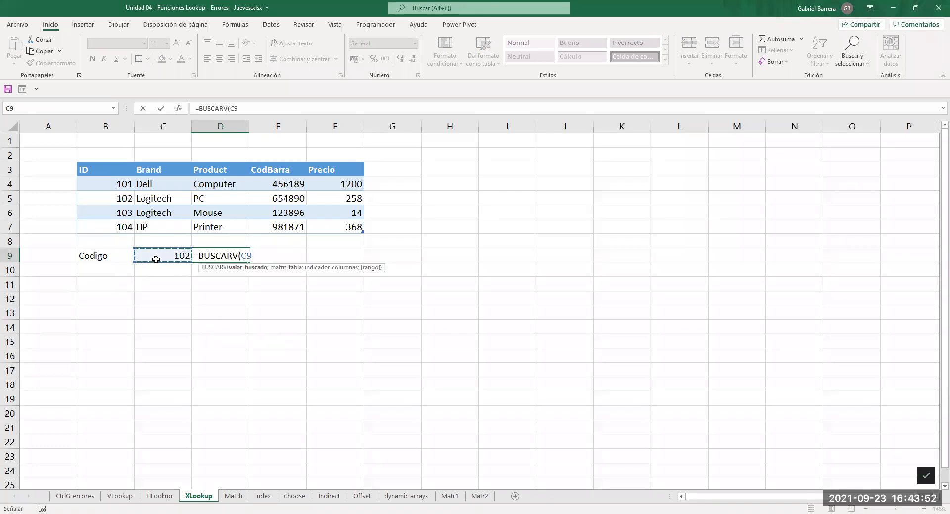
{"action": "type", "text": ";"}
{"action": "left_click", "coordinate": [127, 183]}
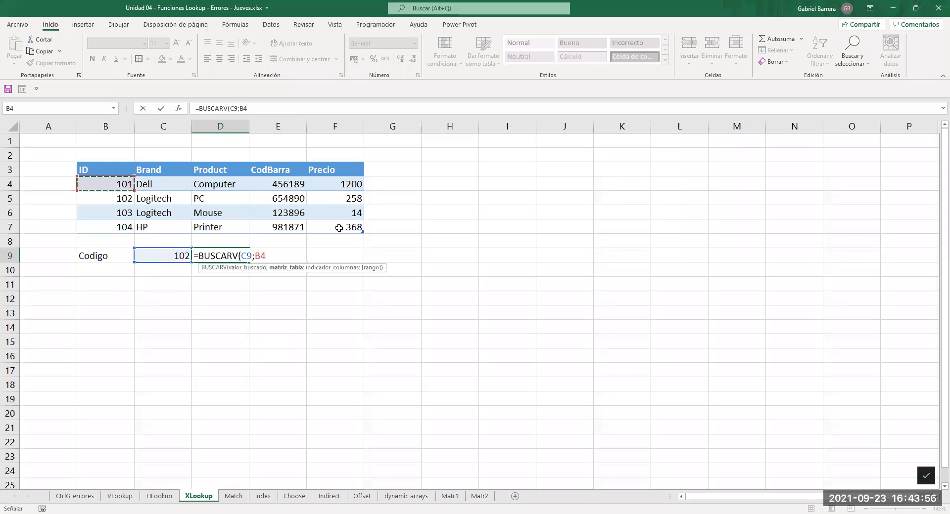
{"action": "key", "text": "ctrl+shift+Right"}
{"action": "key", "text": "ctrl+shift+Down"}
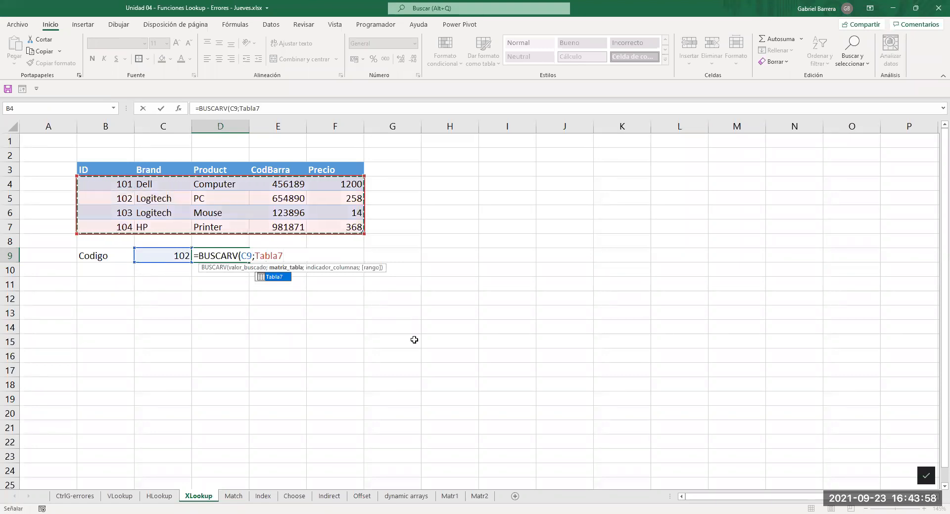
{"action": "type", "text": ";"}
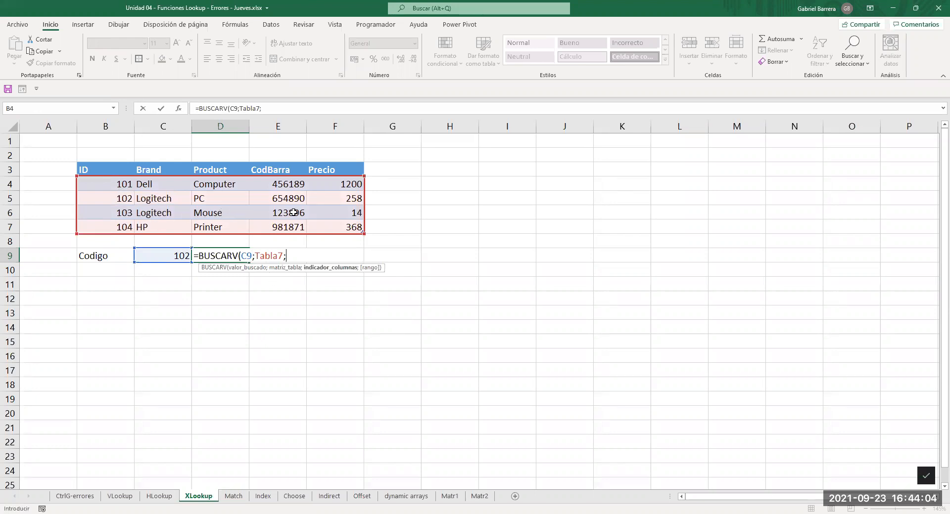
{"action": "type", "text": "4"}
{"action": "key", "text": "Return"}
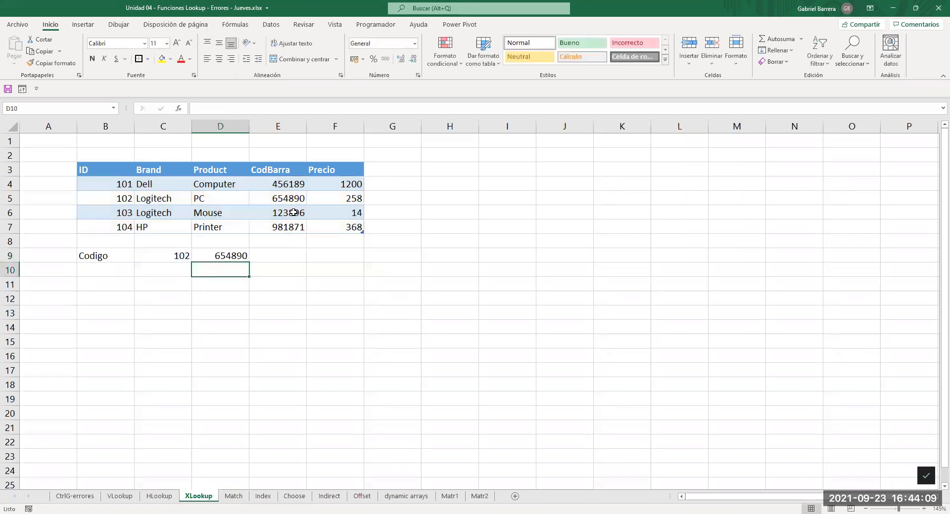
- Fill C9 with yellow and show the formula of D9 as text in E9 using FORMULATEXTO
{"action": "left_click", "coordinate": [177, 256]}
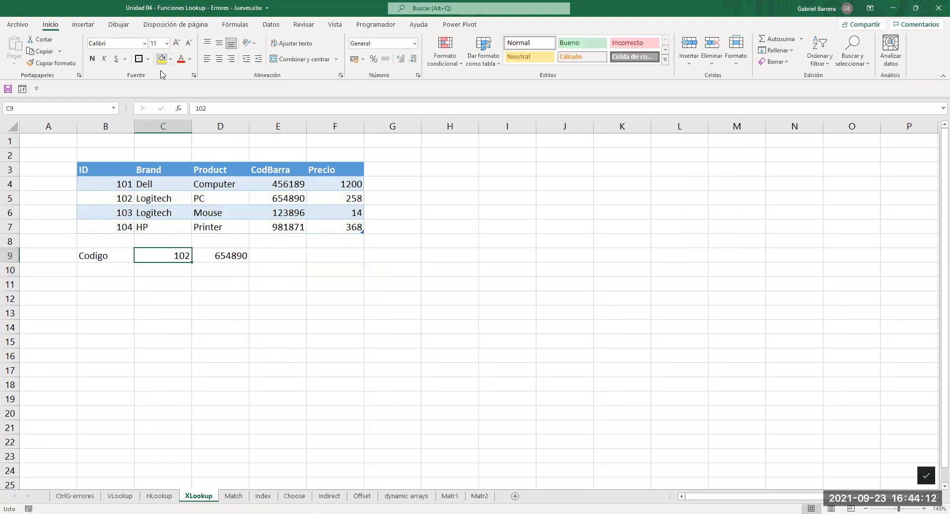
{"action": "left_click", "coordinate": [165, 60]}
{"action": "left_click", "coordinate": [290, 257]}
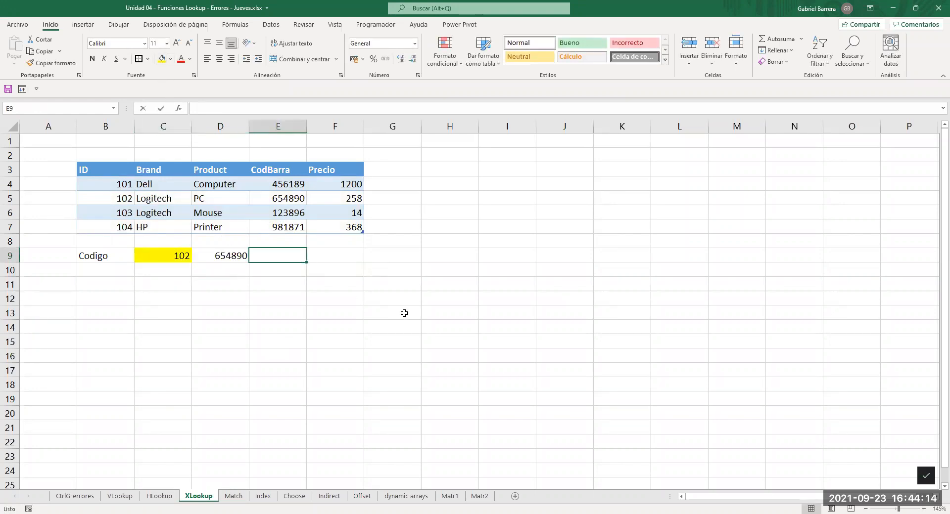
{"action": "type", "text": "=FORMULATEXTO("}
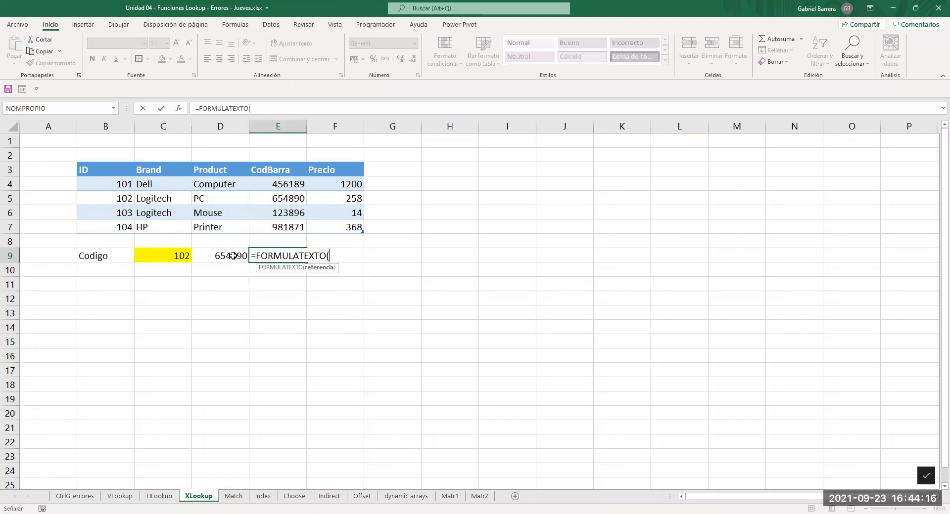
{"action": "left_click", "coordinate": [233, 256]}
{"action": "key", "text": "Return"}
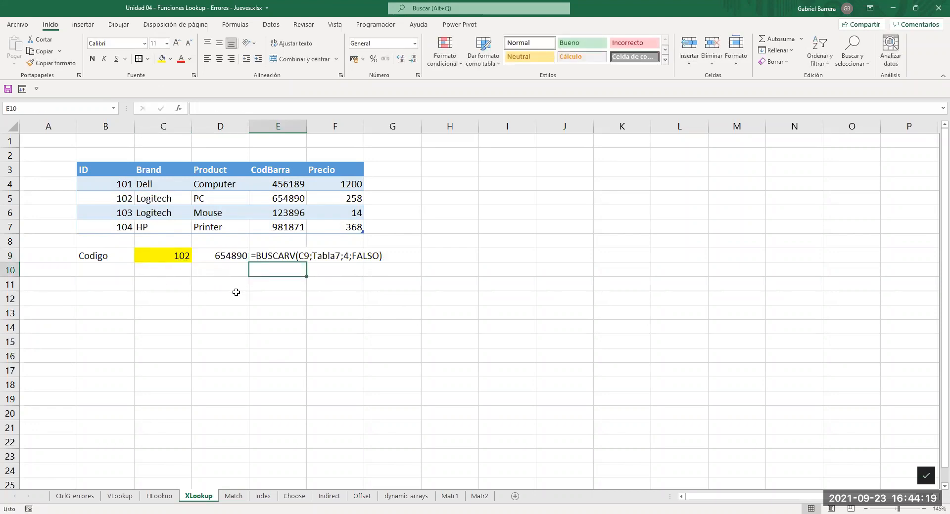
- Enter =BUSCARX(C9;Tabla7[ID];Tabla7[CodBarra]) in D11 to look up the bar code for the code in C9
{"action": "left_click", "coordinate": [159, 285]}
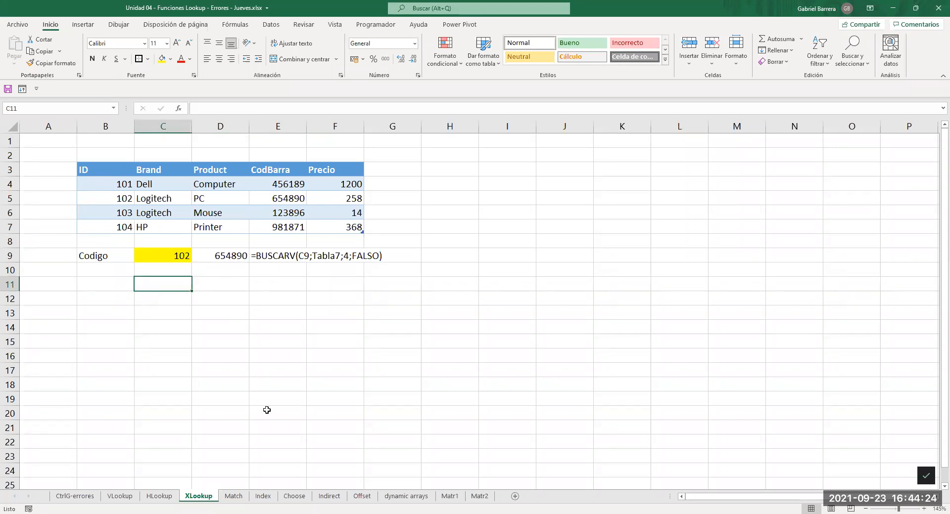
{"action": "left_click", "coordinate": [219, 281]}
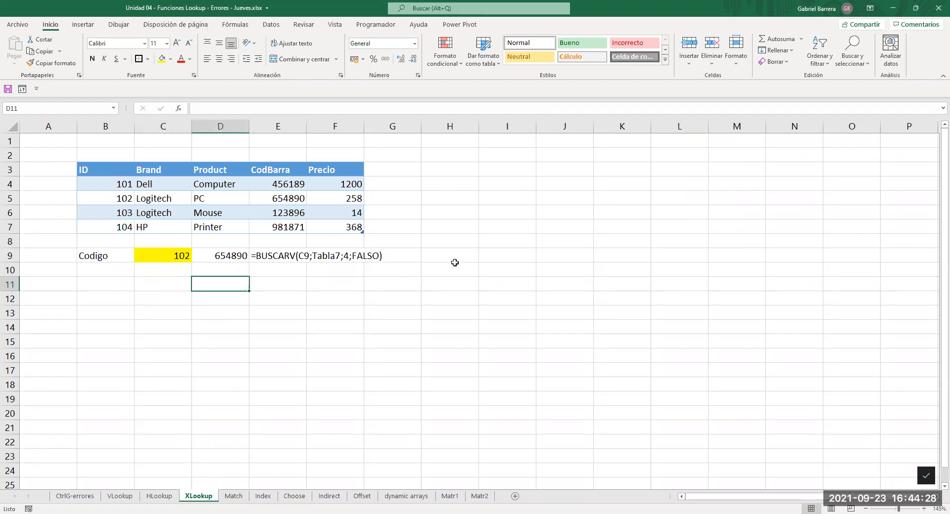
{"action": "type", "text": "="}
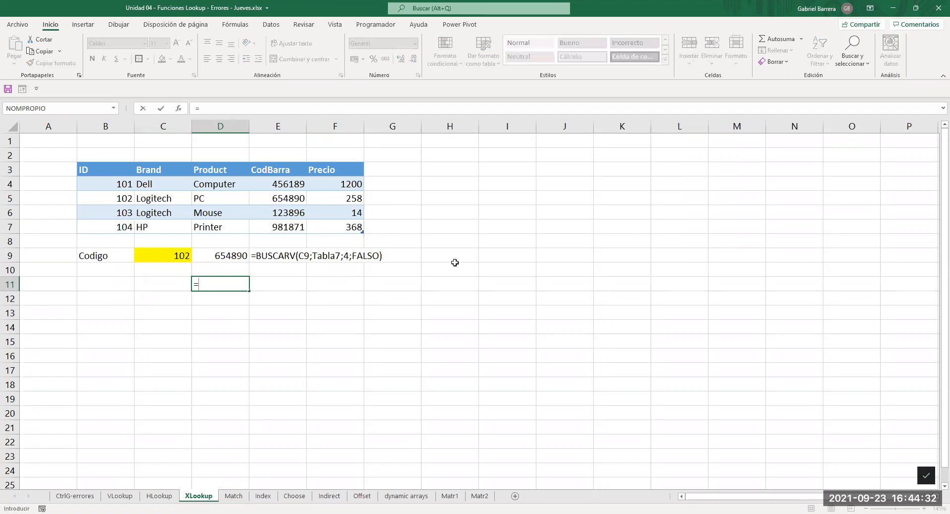
{"action": "type", "text": "BUSCARX("}
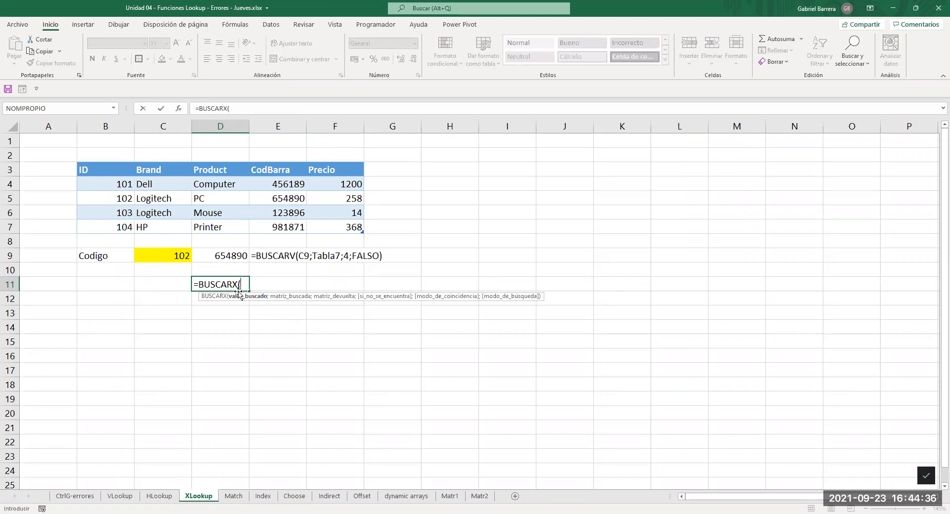
{"action": "left_click", "coordinate": [177, 254]}
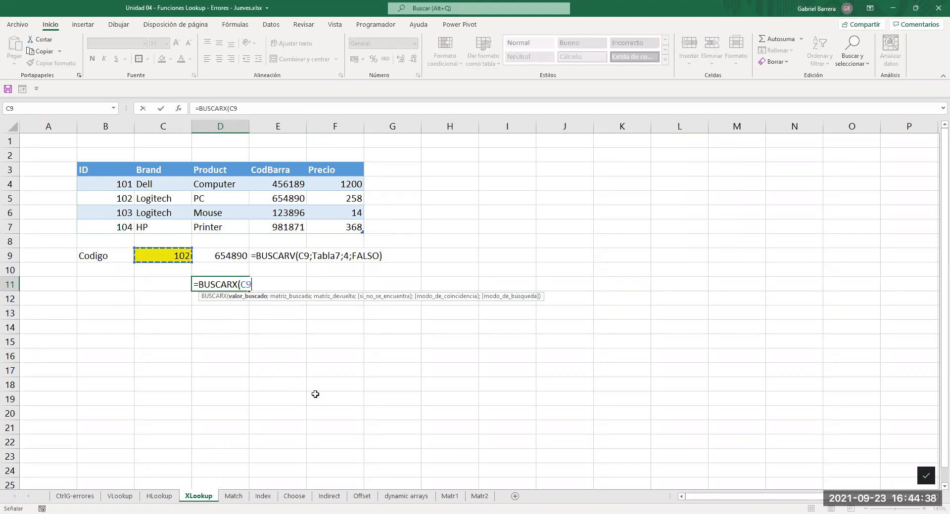
{"action": "type", "text": ";"}
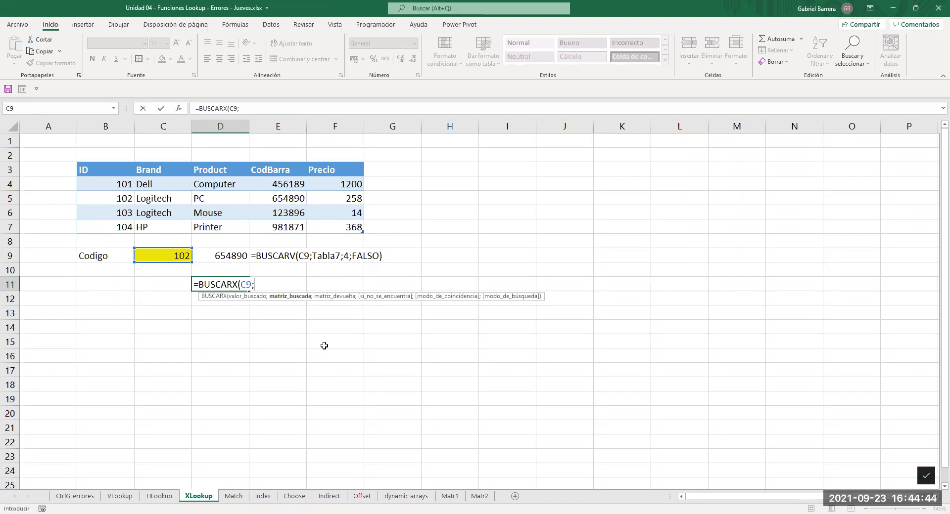
{"action": "left_click", "coordinate": [115, 184]}
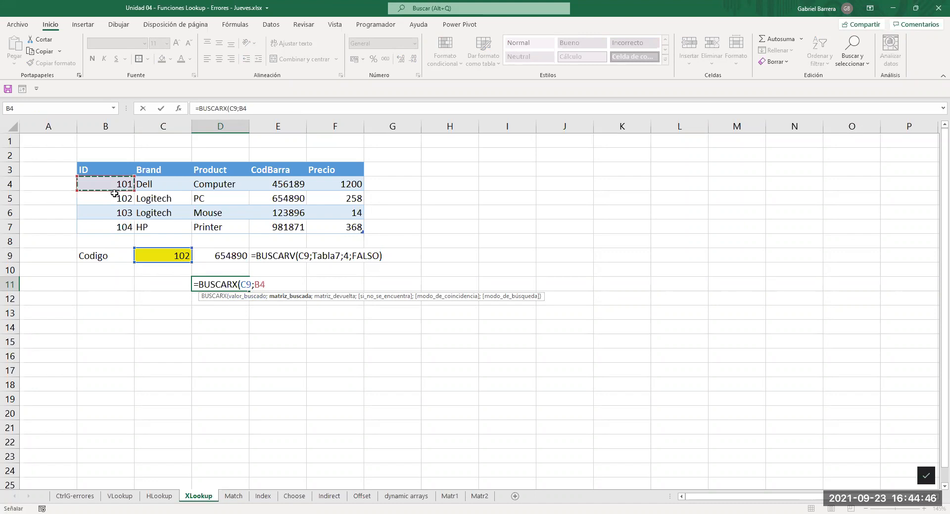
{"action": "key", "text": "ctrl+shift+Down"}
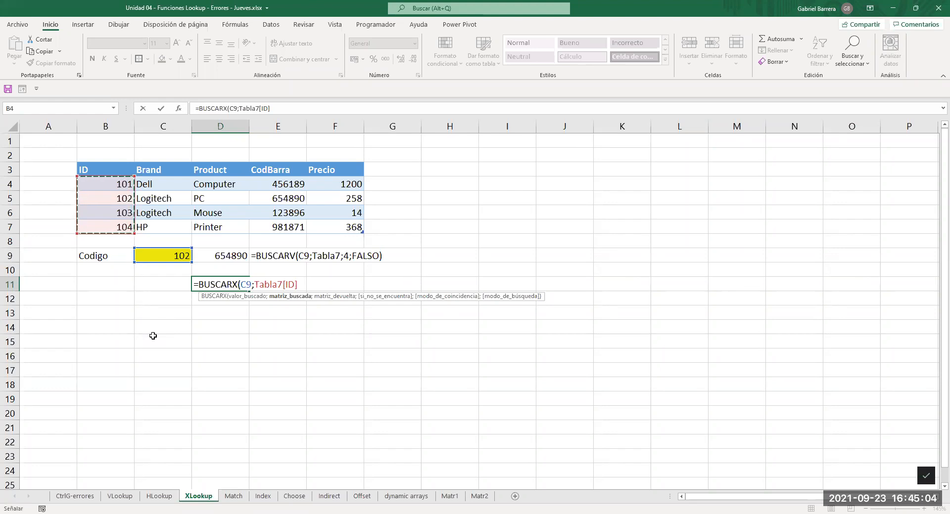
{"action": "type", "text": ";"}
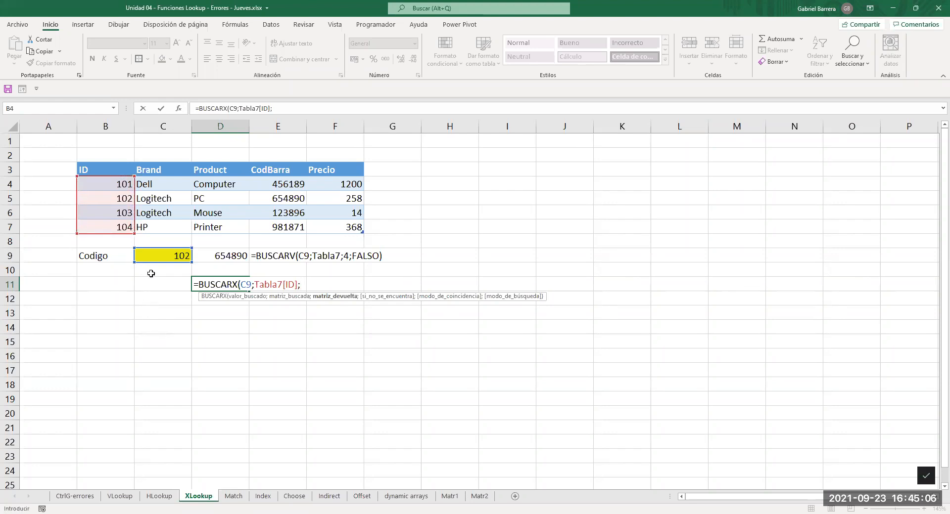
{"action": "left_click", "coordinate": [296, 187]}
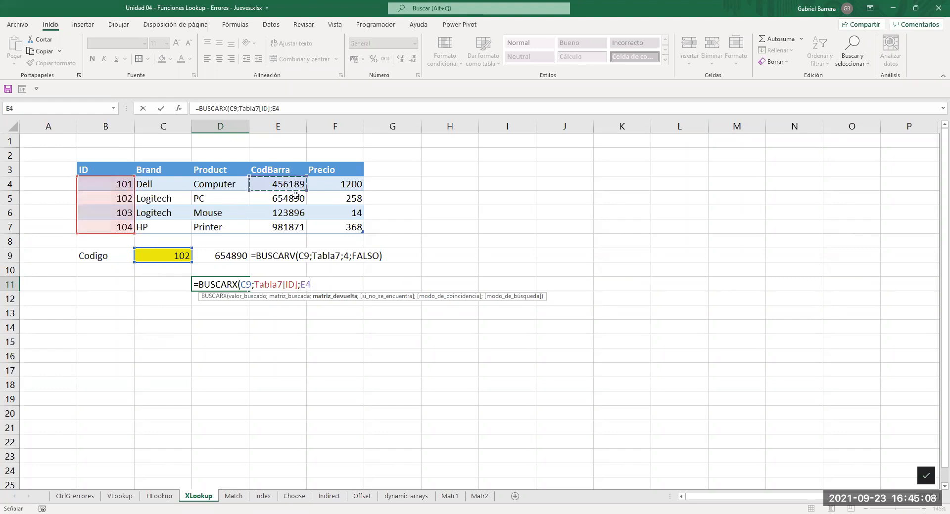
{"action": "left_click_drag", "start_coordinate": [295, 223], "coordinate": [294, 226]}
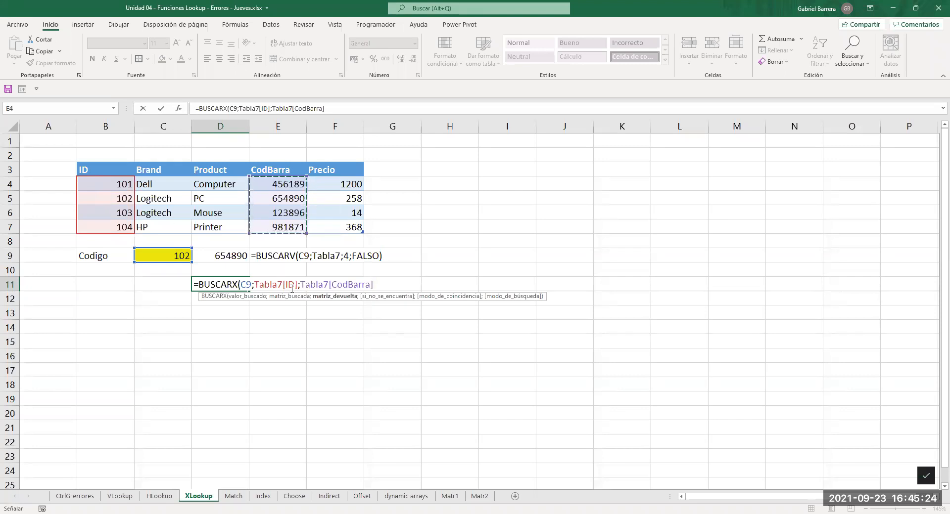
{"action": "left_click_drag", "start_coordinate": [299, 288], "coordinate": [374, 288]}
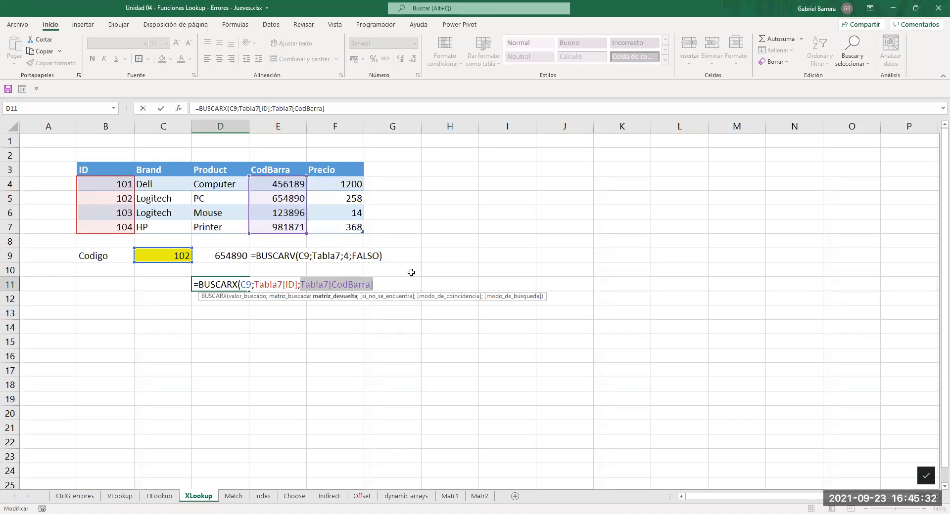
{"action": "key", "text": "Return"}
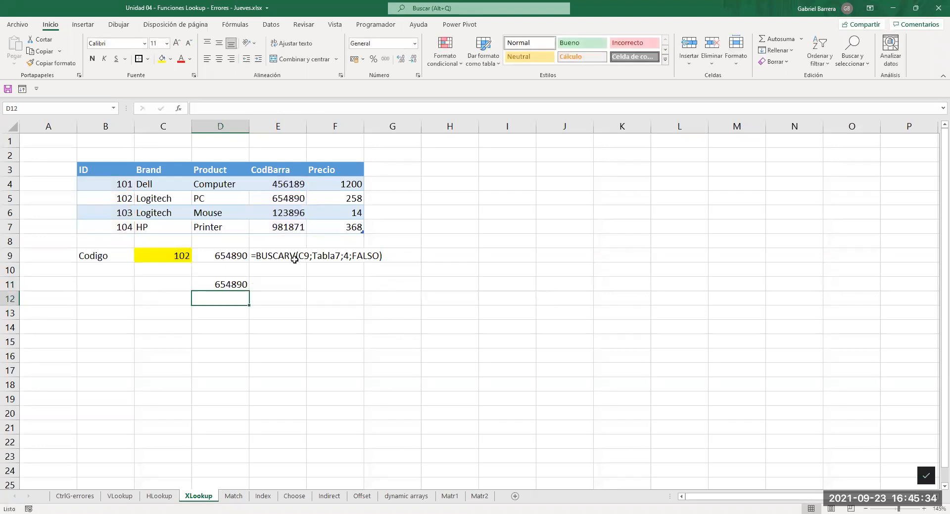
- Copy the FORMULATEXTO formula from E9 to E11 to show the BUSCARX formula of D11 as text
{"action": "left_click", "coordinate": [294, 257]}
{"action": "key", "text": "ctrl+c"}
{"action": "left_click", "coordinate": [295, 287]}
{"action": "key", "text": "ctrl+v"}
{"action": "key", "text": "Escape"}
{"action": "left_click", "coordinate": [295, 343]}
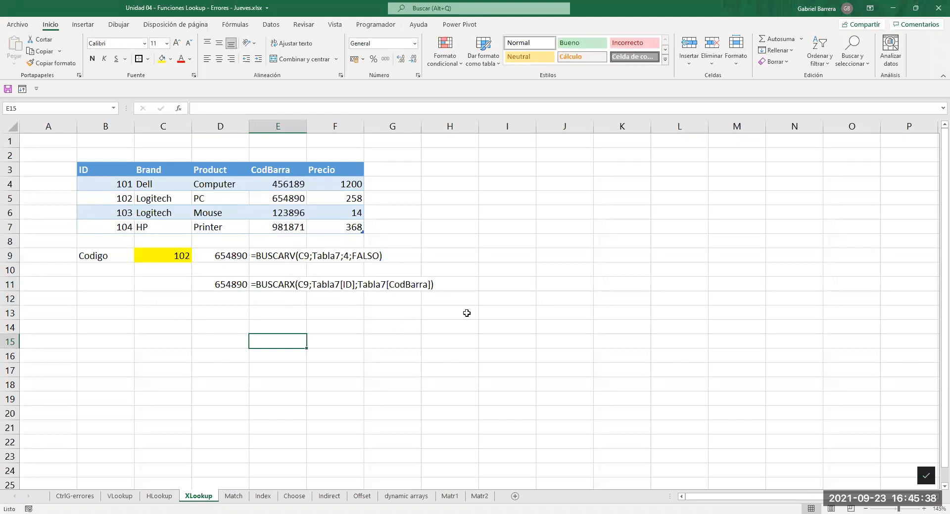
- Compare the BUSCARV formula text in E9 with the BUSCARX formula text in E11
{"action": "key", "text": "Up"}
{"action": "key", "text": "Up"}
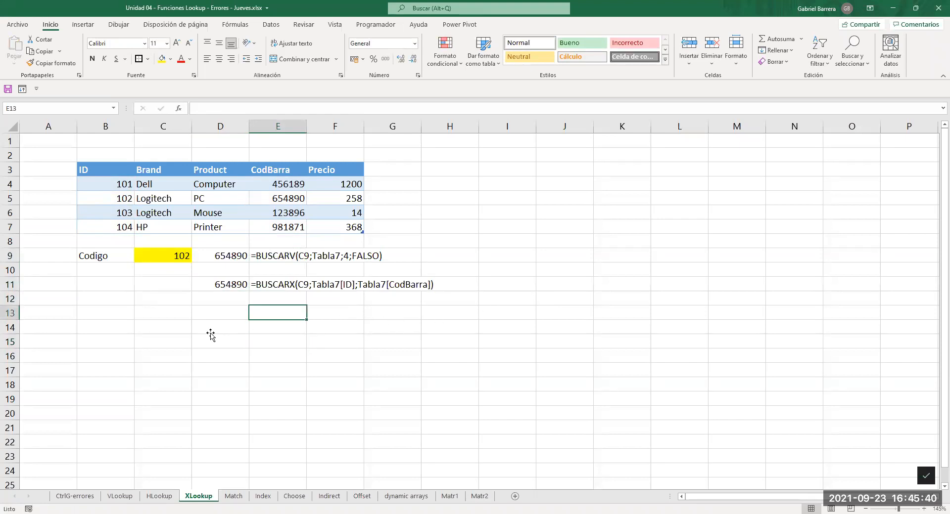
{"action": "key", "text": "Up"}
{"action": "key", "text": "Up"}
{"action": "key", "text": "Up"}
{"action": "key", "text": "Up"}
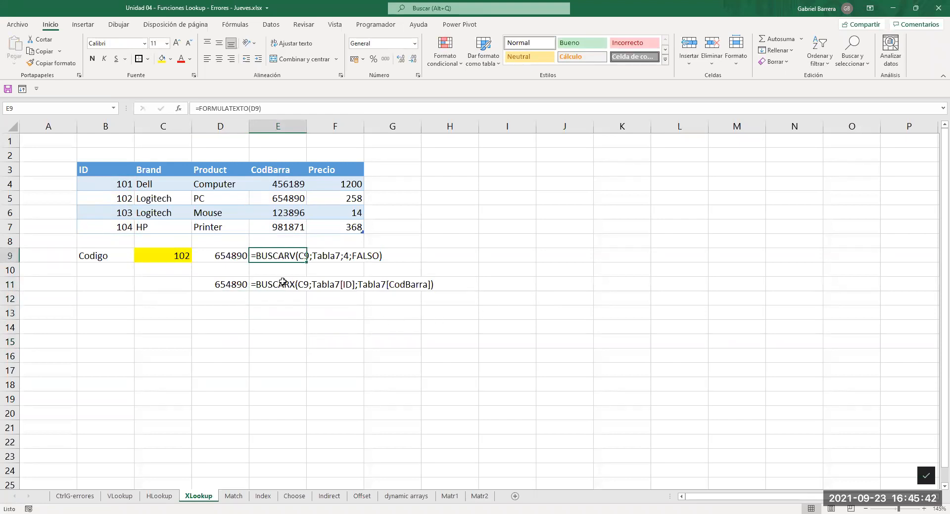
{"action": "key", "text": "Down"}
{"action": "key", "text": "Down"}
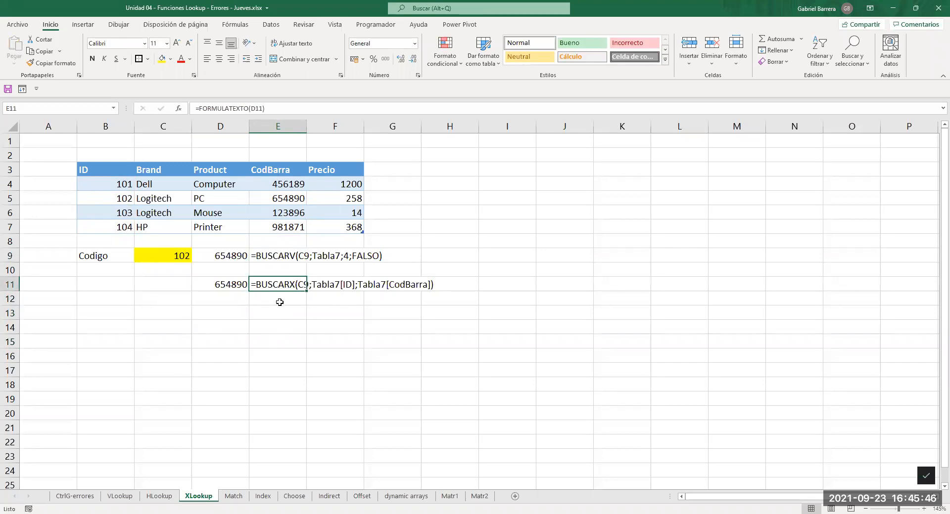
- Enter the label CodBarra in B13 and fill C13 with yellow
{"action": "left_click", "coordinate": [107, 316]}
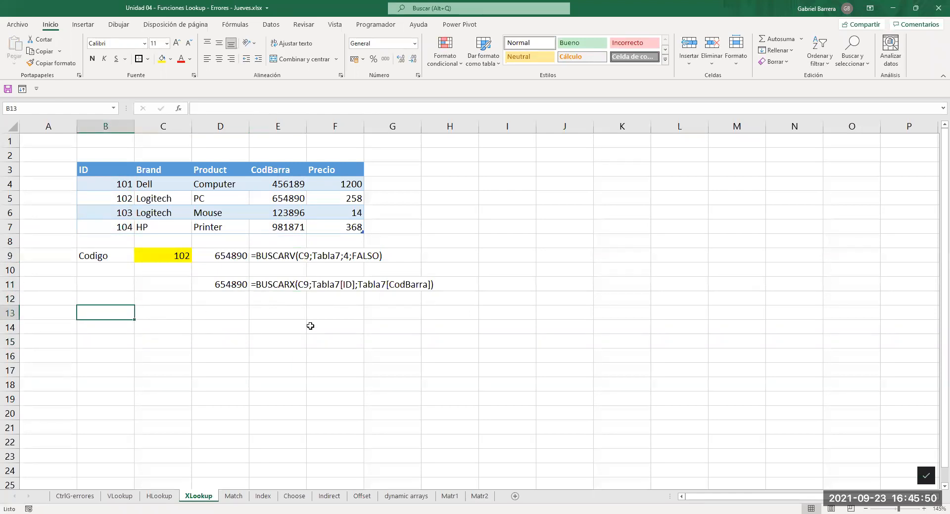
{"action": "type", "text": "CodBarra"}
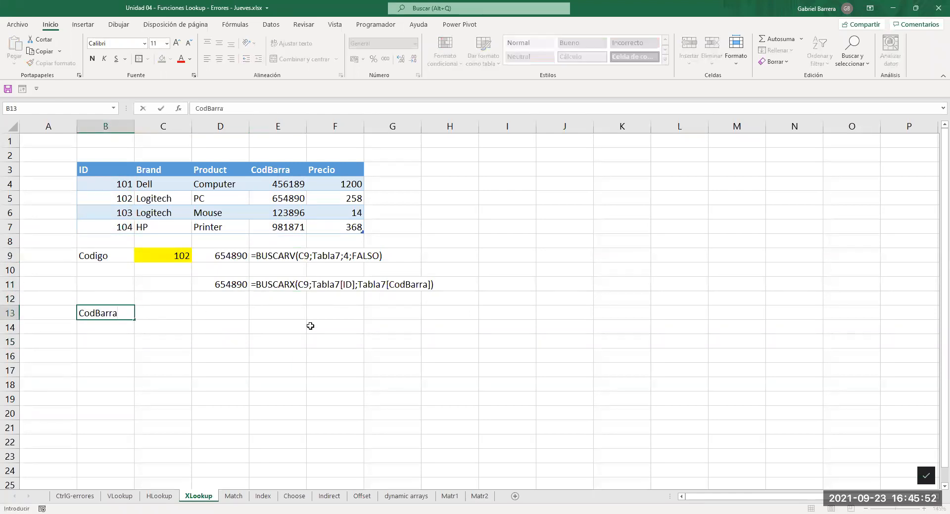
{"action": "key", "text": "Tab"}
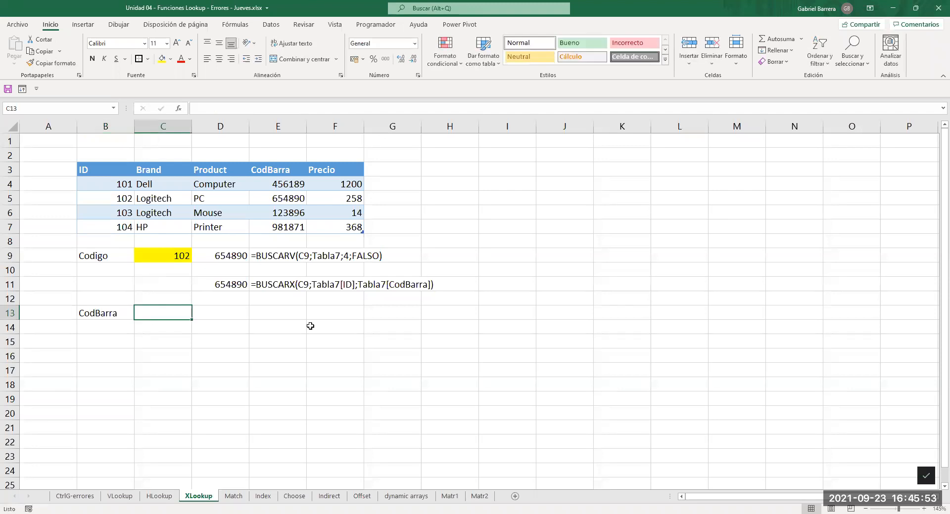
{"action": "left_click", "coordinate": [161, 58]}
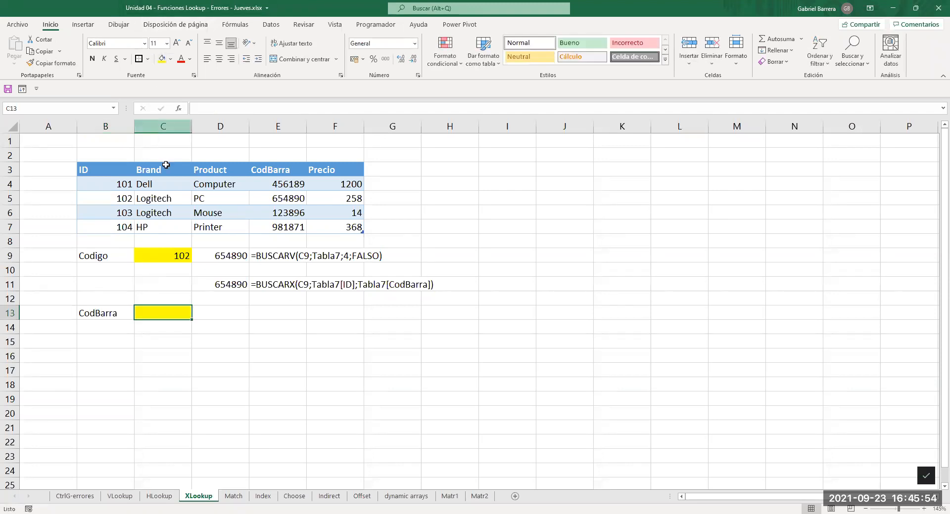
{"action": "left_click", "coordinate": [220, 313]}
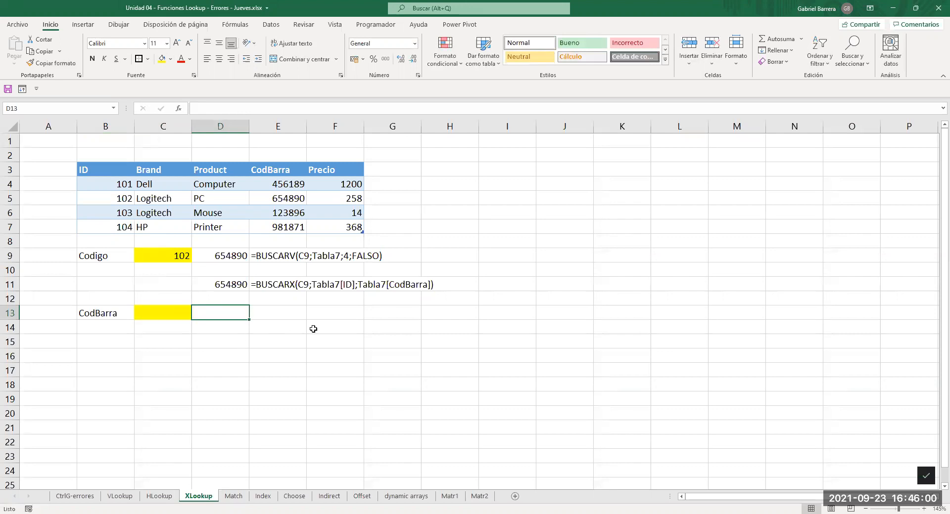
- Enter the bar code 123896 in C13 as the lookup value
{"action": "left_click", "coordinate": [159, 313]}
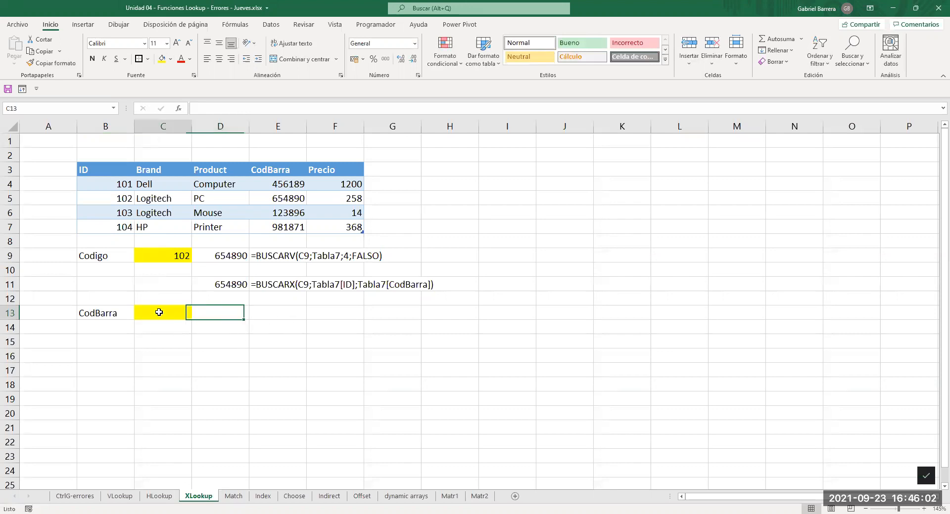
{"action": "type", "text": "123896"}
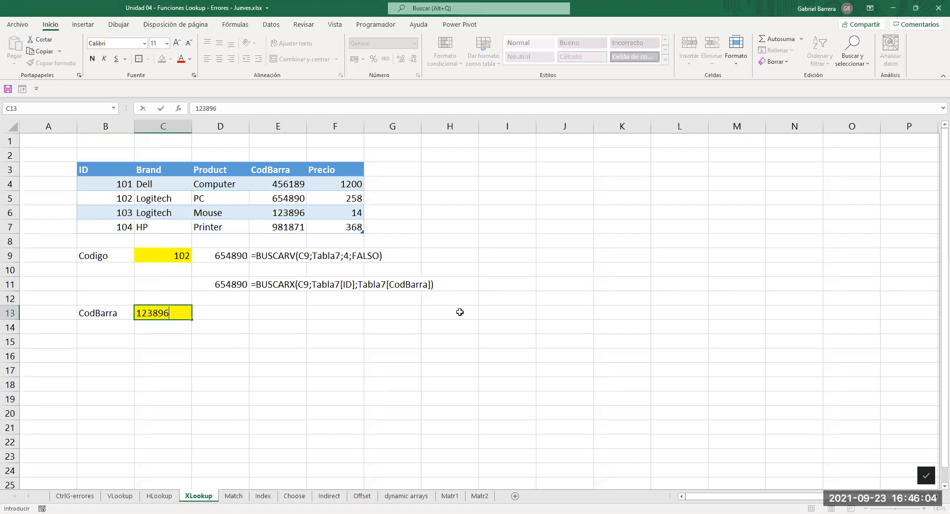
{"action": "key", "text": "Return"}
- Enter =BUSCARX(C13;Tabla7[CodBarra];Tabla7[ID]) in D13 to look up the product ID for the bar code in C13
{"action": "key", "text": "Up"}
{"action": "key", "text": "Right"}
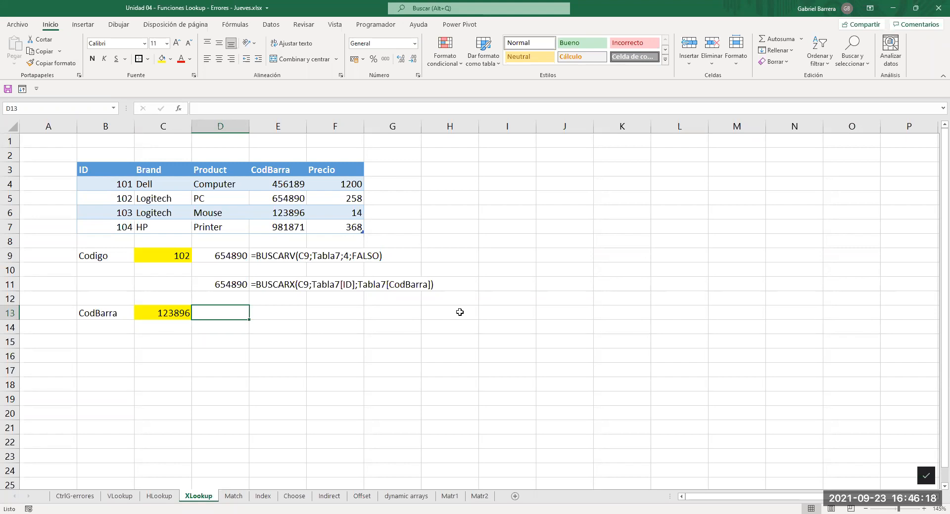
{"action": "type", "text": "="}
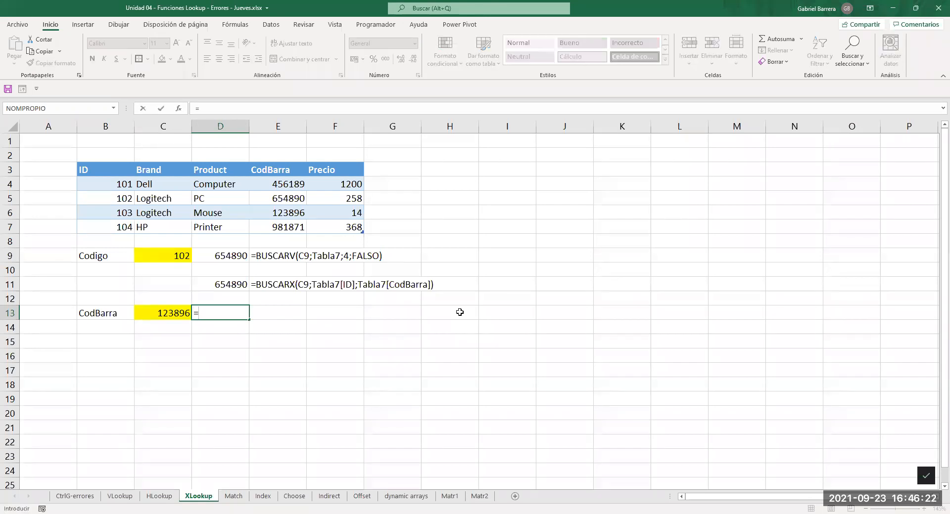
{"action": "type", "text": "busca"}
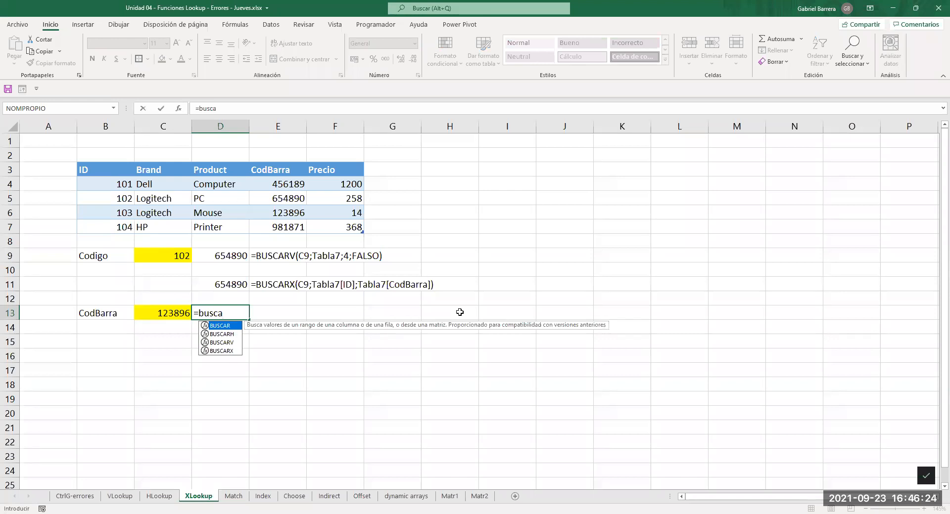
{"action": "key", "text": "Down"}
{"action": "key", "text": "Down"}
{"action": "key", "text": "Down"}
{"action": "key", "text": "Tab"}
{"action": "left_click", "coordinate": [153, 310]}
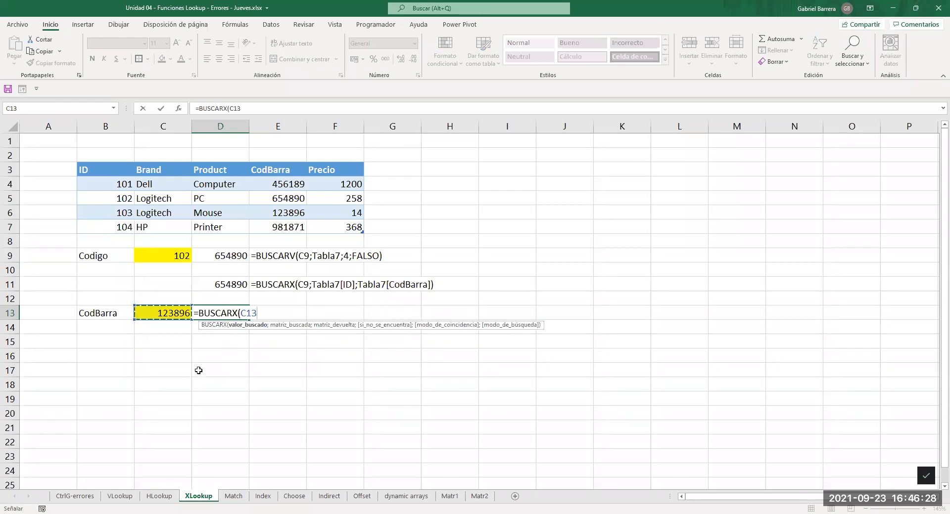
{"action": "type", "text": ";"}
{"action": "left_click", "coordinate": [303, 186]}
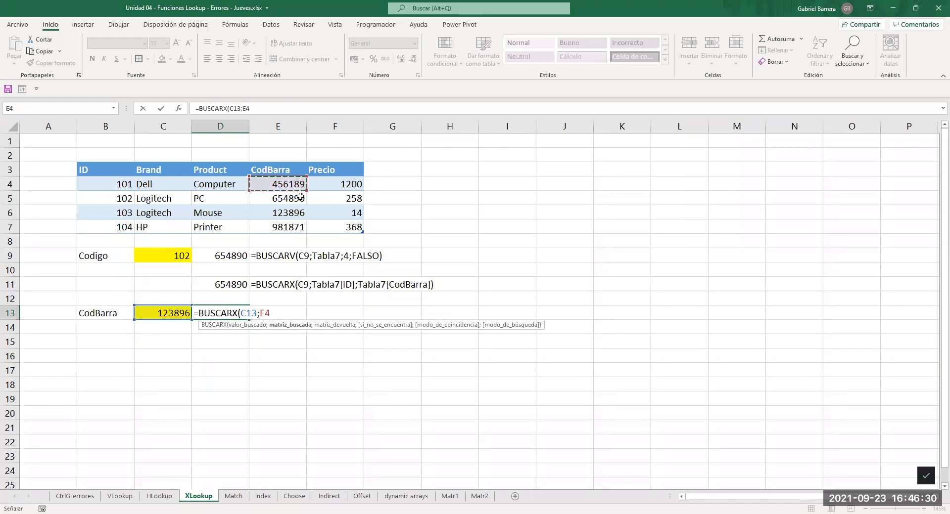
{"action": "left_click_drag", "start_coordinate": [288, 187], "coordinate": [288, 227]}
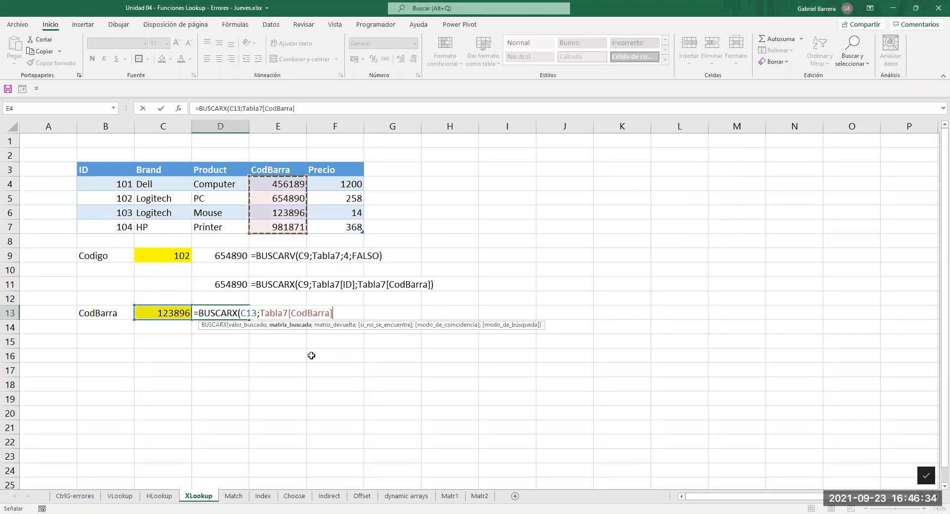
{"action": "type", "text": ";"}
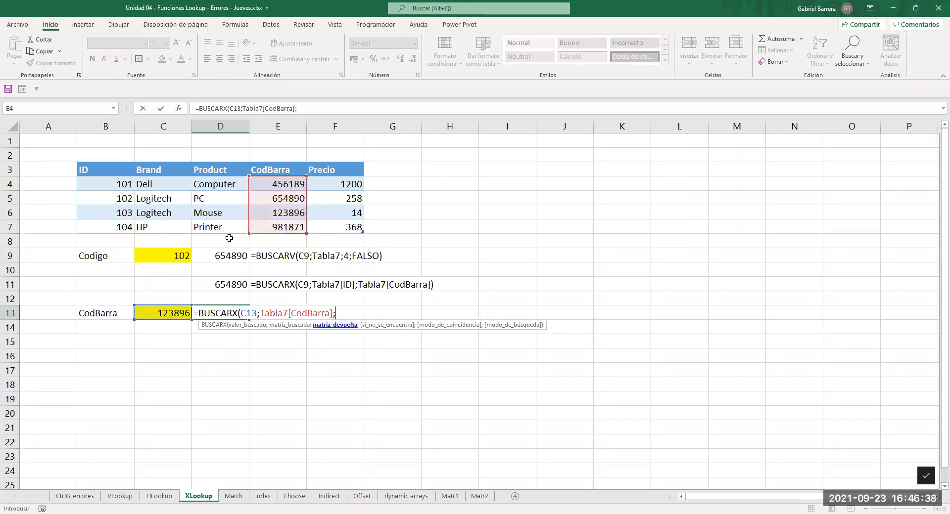
{"action": "left_click_drag", "start_coordinate": [129, 187], "coordinate": [128, 222]}
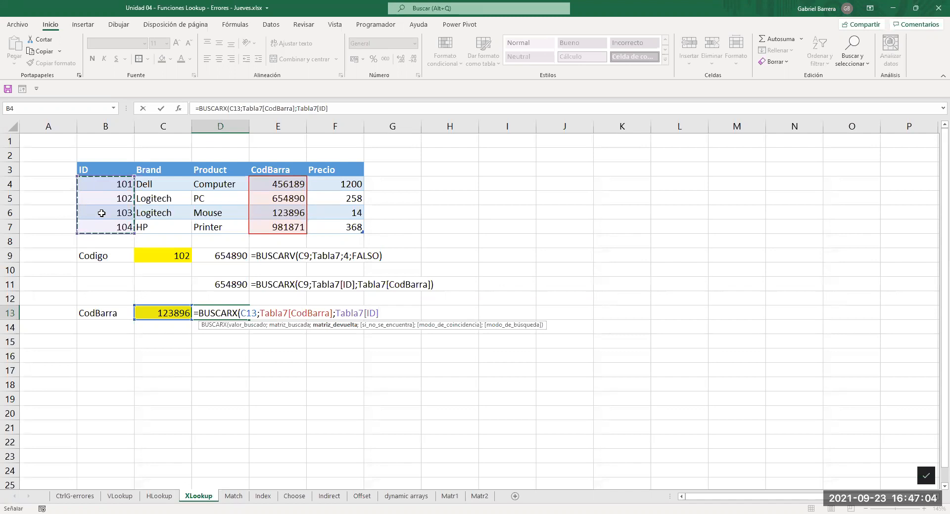
{"action": "key", "text": "Return"}
{"action": "left_click", "coordinate": [221, 313]}
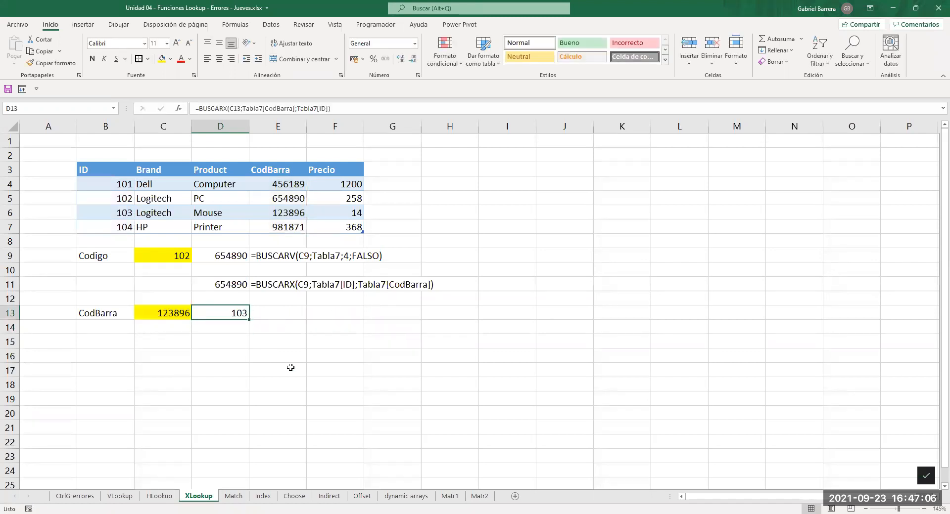
- Copy the FORMULATEXTO formula from E11 to E13 to show the formula of D13 as text
{"action": "left_click", "coordinate": [288, 284]}
{"action": "key", "text": "ctrl+c"}
{"action": "left_click", "coordinate": [288, 312]}
{"action": "key", "text": "ctrl+v"}
{"action": "key", "text": "Escape"}
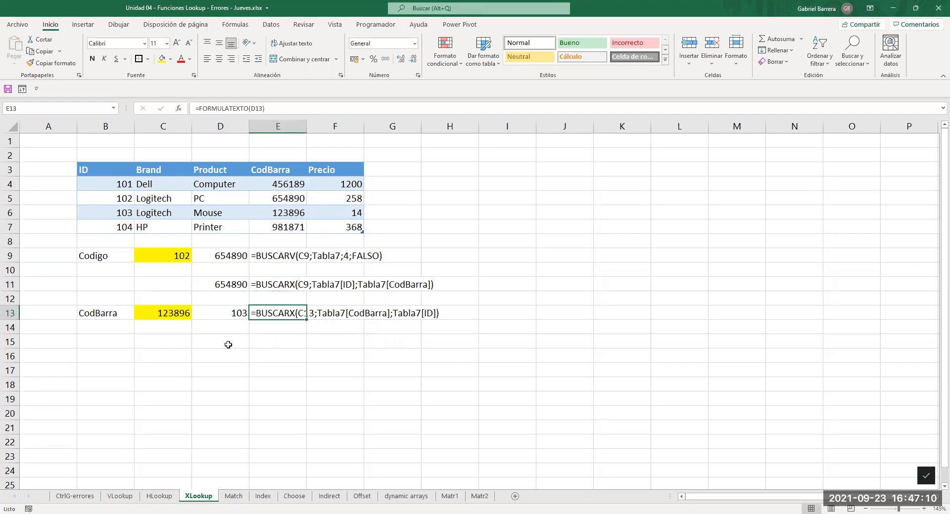
{"action": "left_click", "coordinate": [228, 343]}
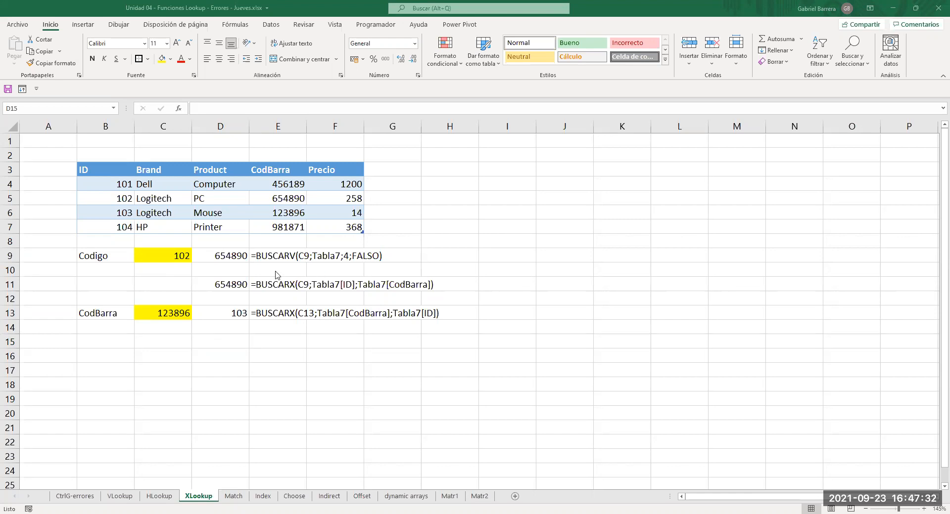
- Copy the ID, Brand and Product table in E4:I6 of the HLookup sheet to B16 of the XLookup sheet
{"action": "left_click", "coordinate": [157, 497]}
{"action": "left_click_drag", "start_coordinate": [248, 191], "coordinate": [470, 220]}
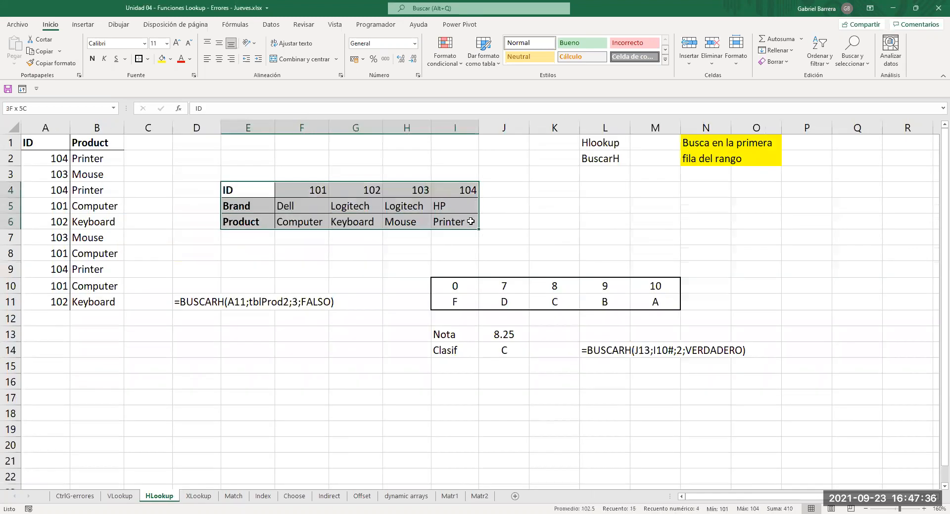
{"action": "key", "text": "ctrl+c"}
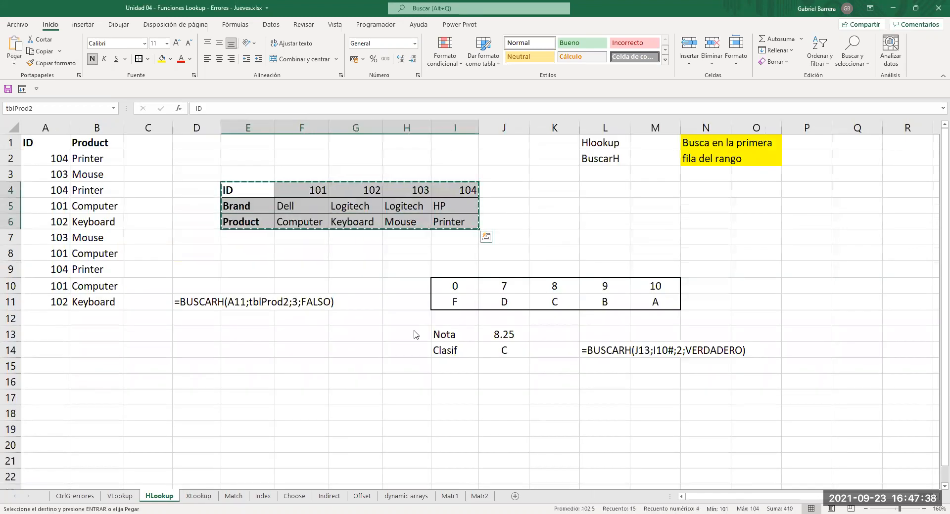
{"action": "left_click", "coordinate": [202, 497]}
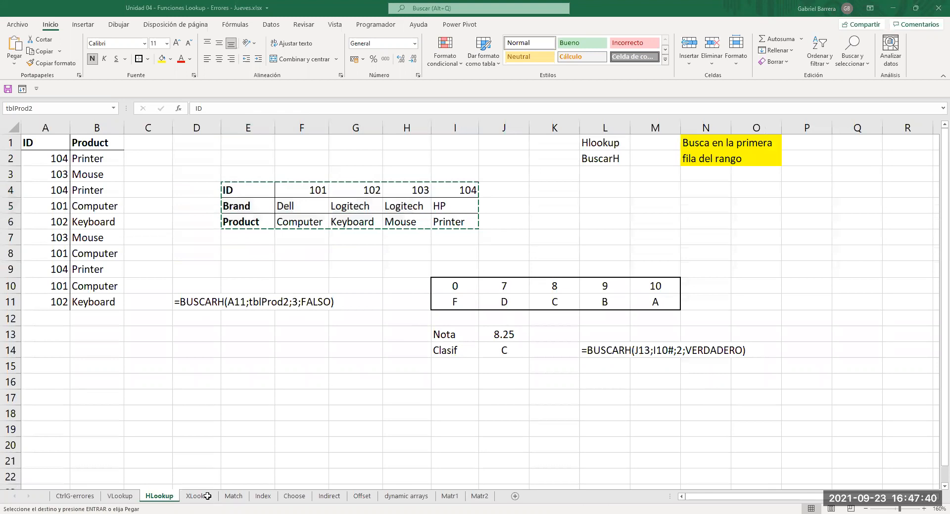
{"action": "left_click", "coordinate": [113, 361]}
{"action": "key", "text": "ctrl+v"}
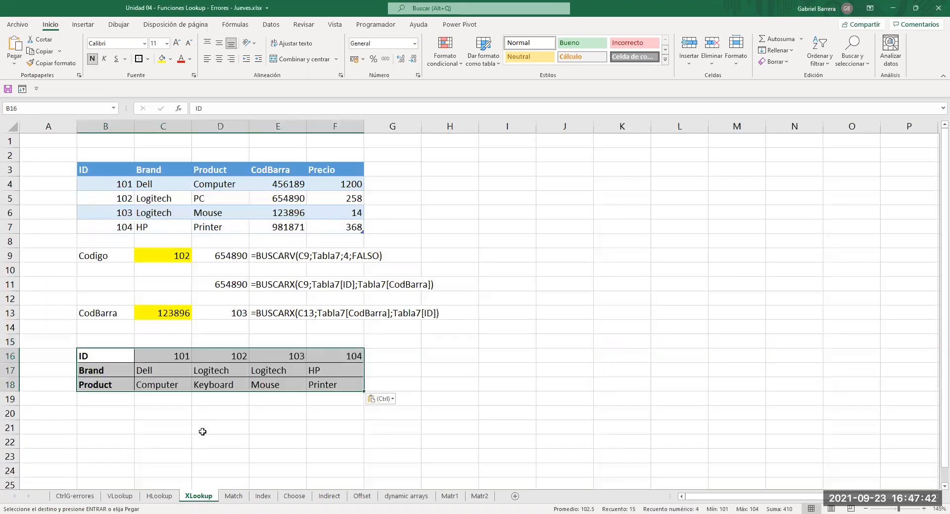
{"action": "left_click", "coordinate": [174, 422]}
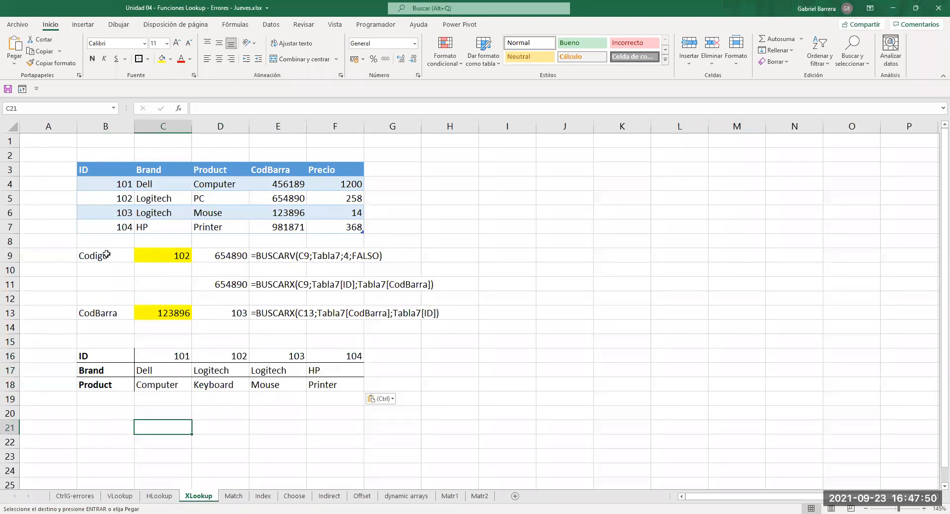
- Copy the Codigo label and its yellow value cell from B9:C9 to B20:C20
{"action": "left_click", "coordinate": [106, 257]}
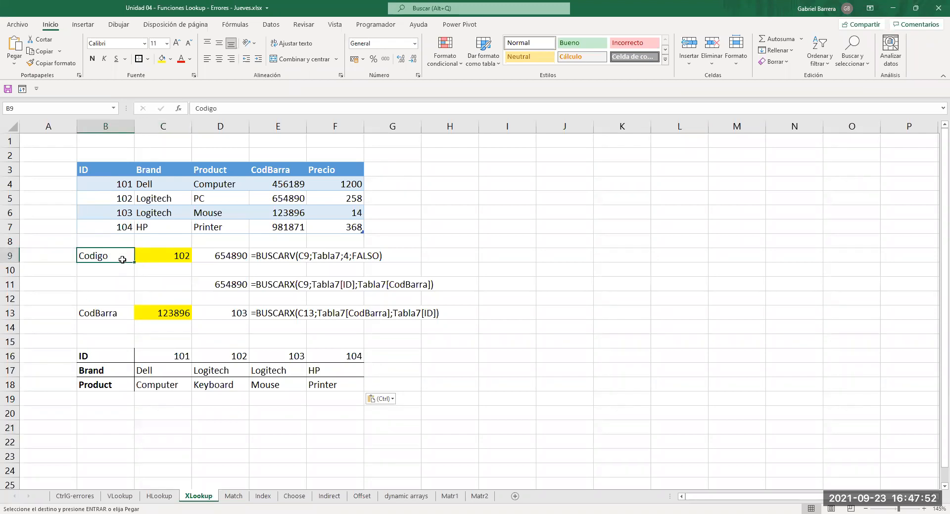
{"action": "left_click_drag", "start_coordinate": [122, 260], "coordinate": [163, 255]}
{"action": "key", "text": "ctrl+c"}
{"action": "left_click", "coordinate": [117, 414]}
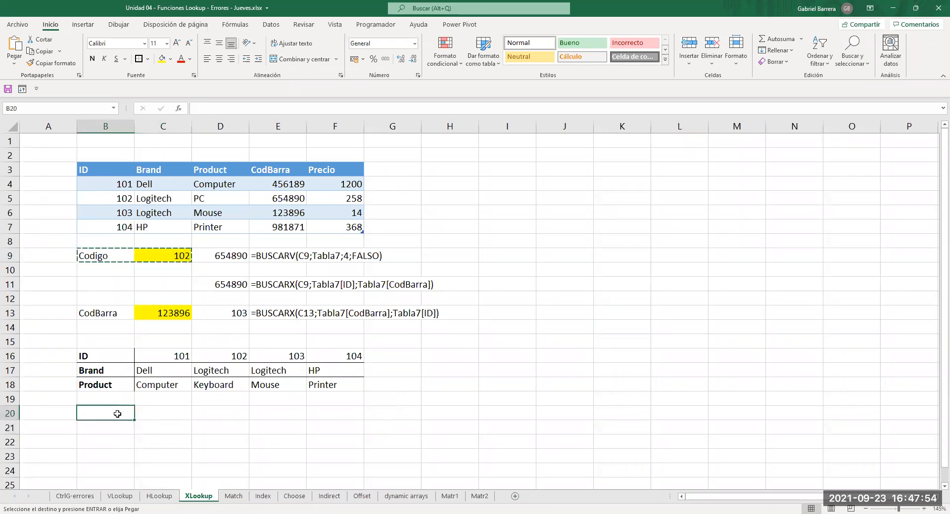
{"action": "key", "text": "ctrl+v"}
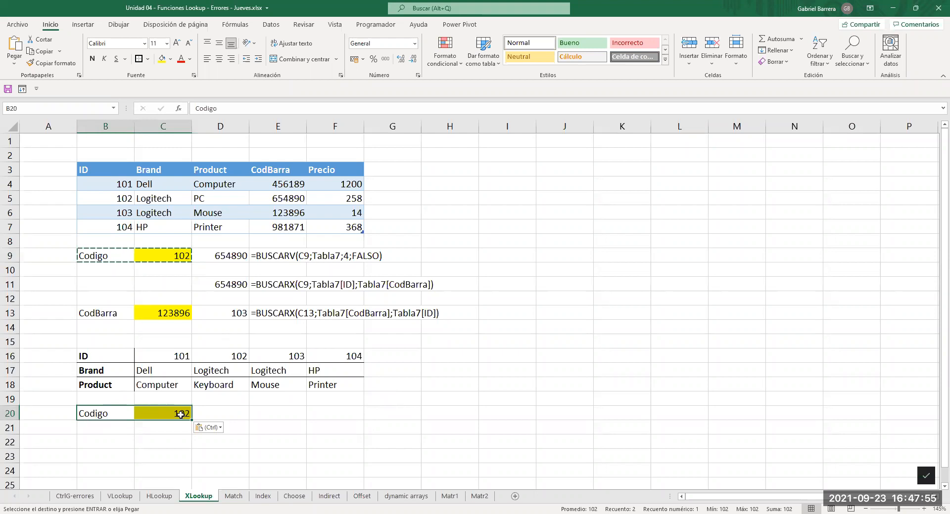
{"action": "left_click", "coordinate": [230, 418]}
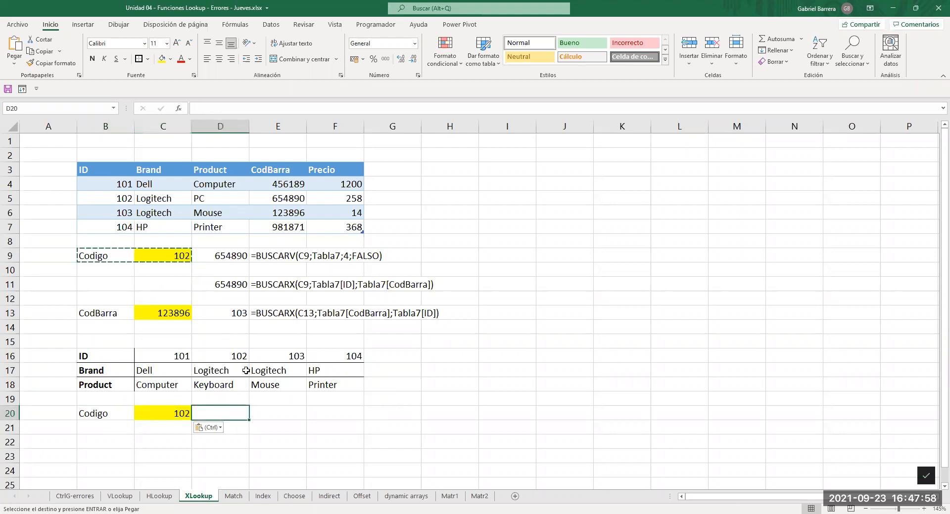
- Clear the contents of B20:D20 below the horizontal table
{"action": "key", "text": "Home"}
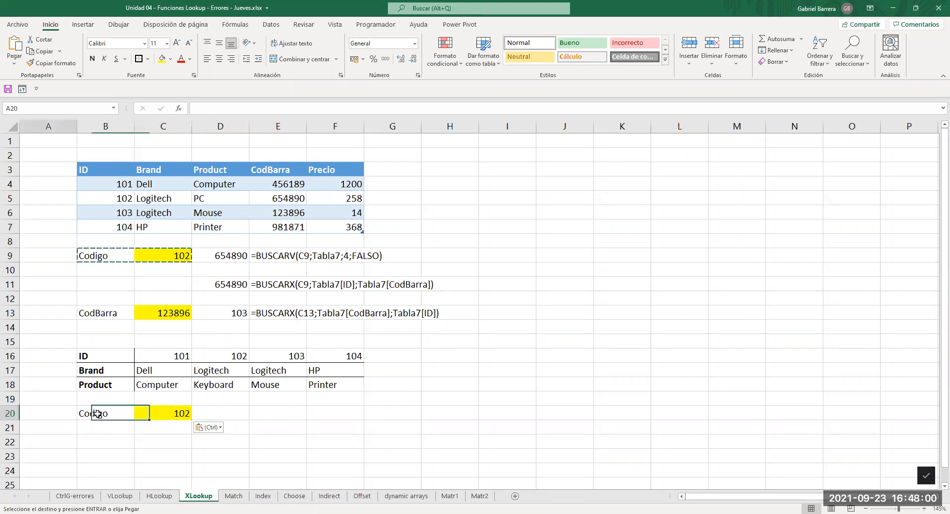
{"action": "key", "text": "Escape"}
{"action": "left_click", "coordinate": [97, 414]}
{"action": "key", "text": "shift+Right"}
{"action": "key", "text": "shift+Right"}
{"action": "key", "text": "Delete"}
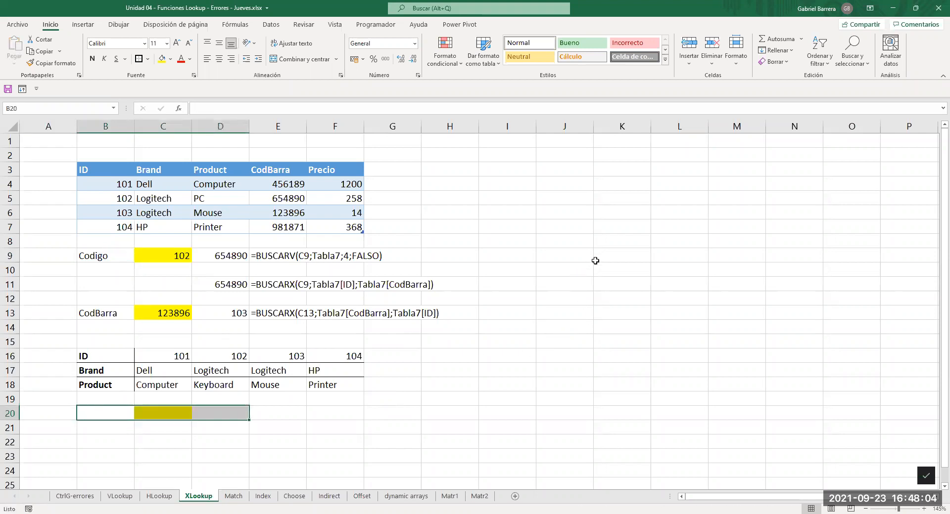
- Enter =TRANSPONER(Tabla7[CodBarra]) in K6 to lay the bar codes out horizontally
{"action": "left_click", "coordinate": [619, 210]}
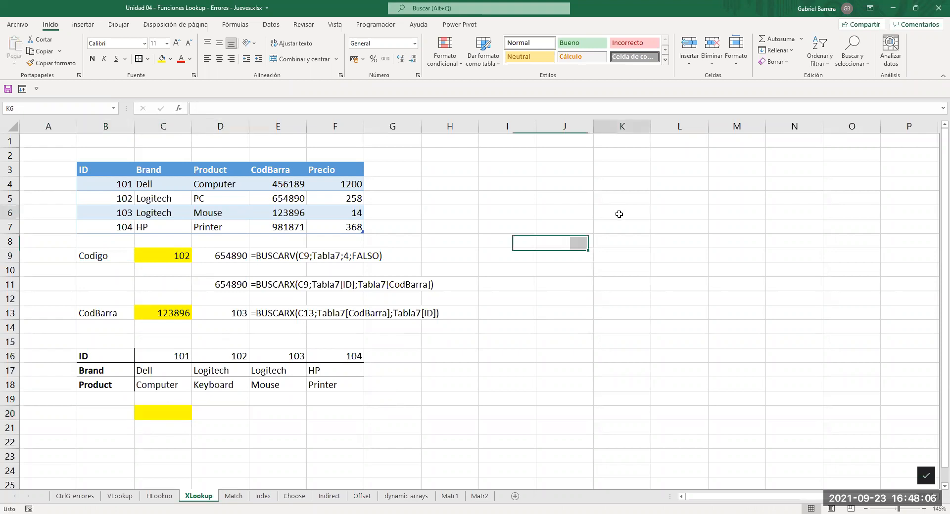
{"action": "type", "text": ")t"}
{"action": "key", "text": "BackSpace"}
{"action": "key", "text": "BackSpace"}
{"action": "type", "text": "="}
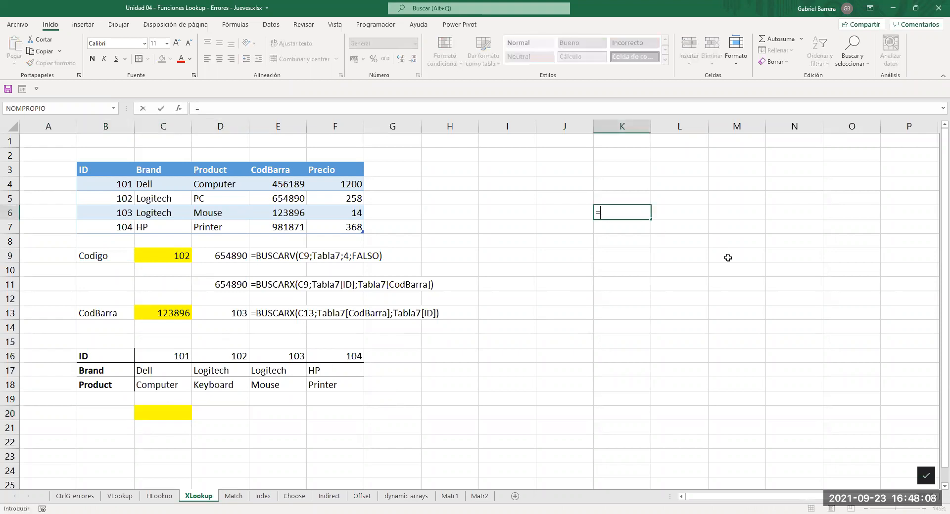
{"action": "type", "text": "TRANSPONER("}
{"action": "left_click", "coordinate": [274, 161]}
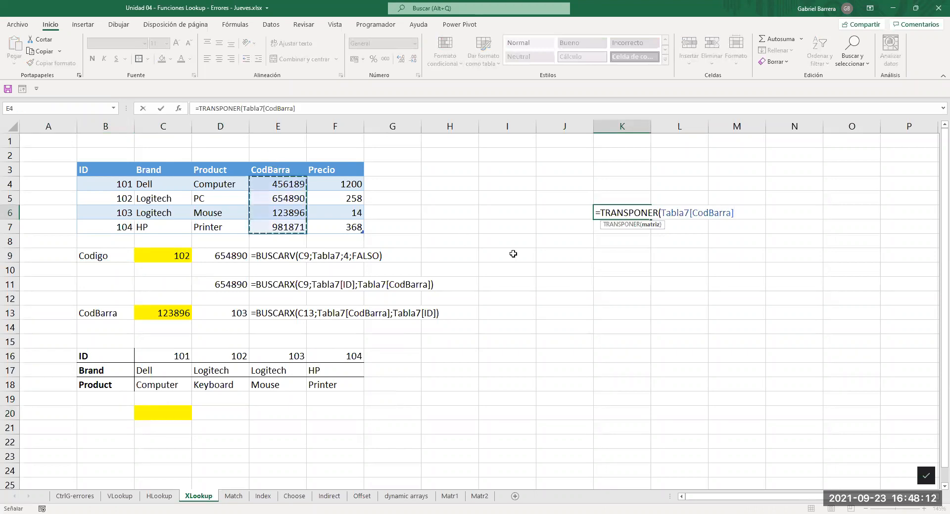
{"action": "key", "text": "Return"}
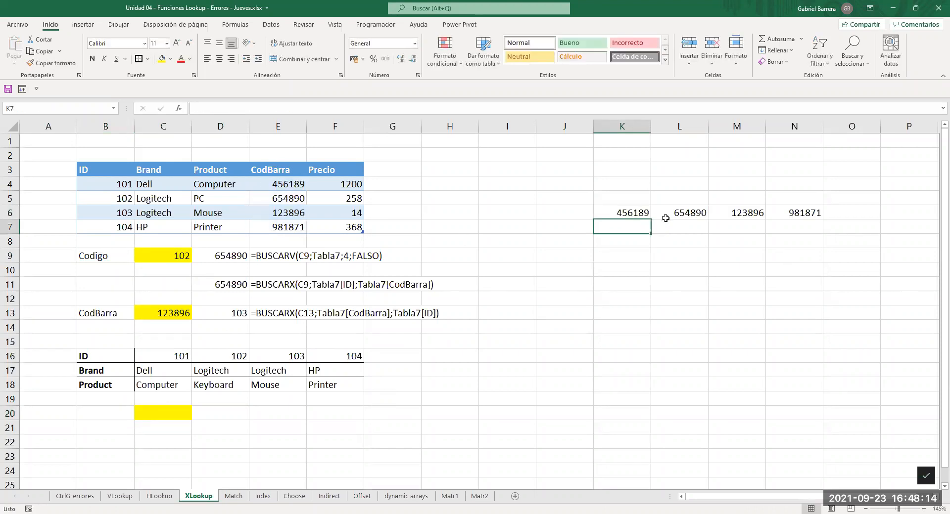
- Copy the transposed bar codes in K6:N6 and paste them as values into C19:F19
{"action": "left_click_drag", "start_coordinate": [638, 213], "coordinate": [783, 212]}
{"action": "key", "text": "ctrl+c"}
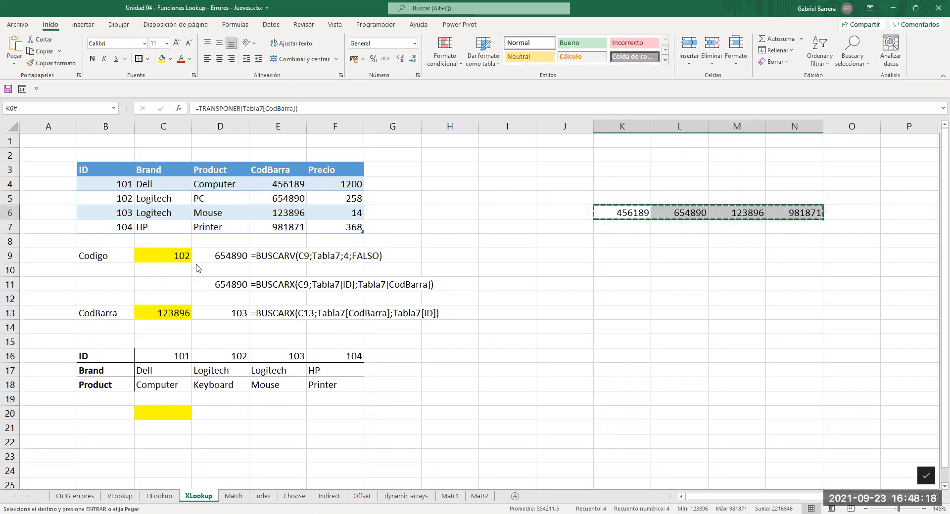
{"action": "right_click", "coordinate": [164, 397]}
{"action": "left_click", "coordinate": [205, 172]}
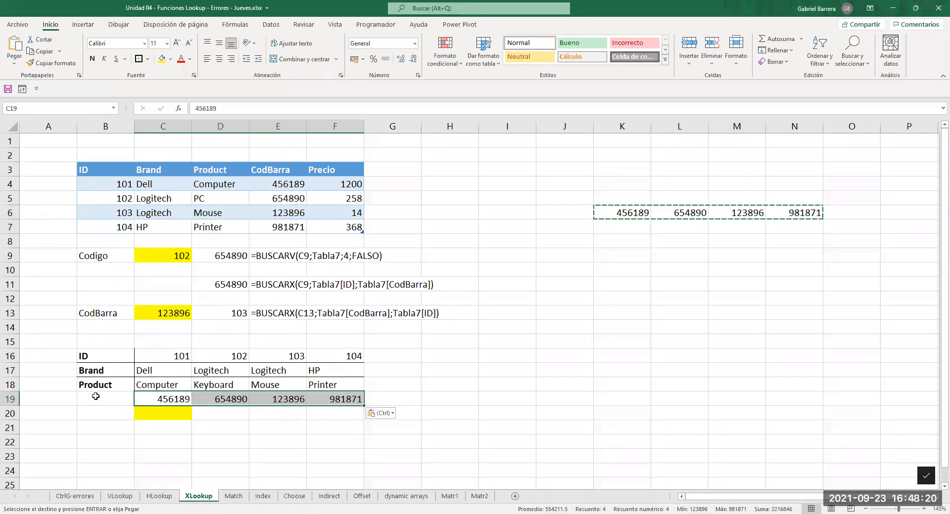
- Enter the label CodBarra in B19 for the new row of the horizontal table
{"action": "left_click", "coordinate": [126, 399]}
{"action": "type", "text": "CodBarra"}
{"action": "key", "text": "Return"}
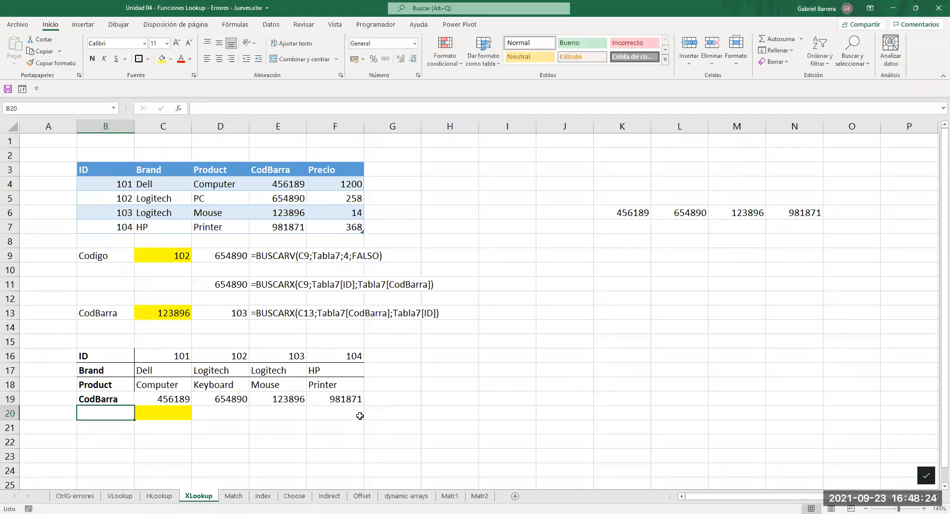
- Remove the yellow fill from C20 and delete the helper TRANSPONER formula in K6
{"action": "key", "text": "Tab"}
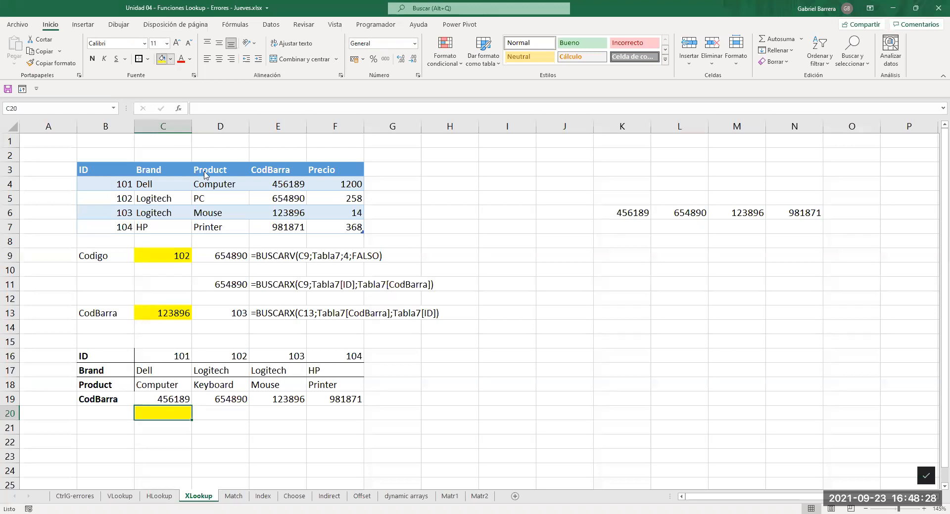
{"action": "left_click", "coordinate": [622, 212]}
{"action": "key", "text": "Delete"}
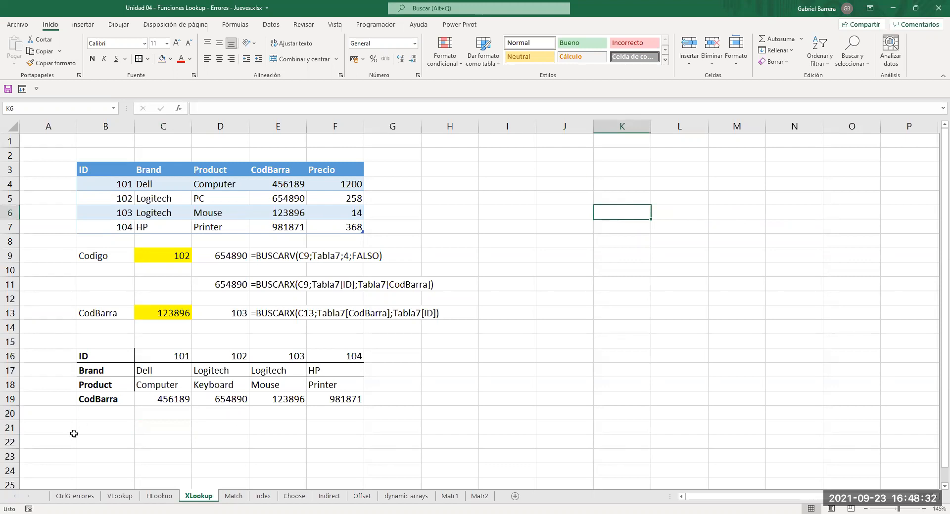
- Enter the label Codigo in B22 and fill C22 with yellow
{"action": "left_click", "coordinate": [112, 440]}
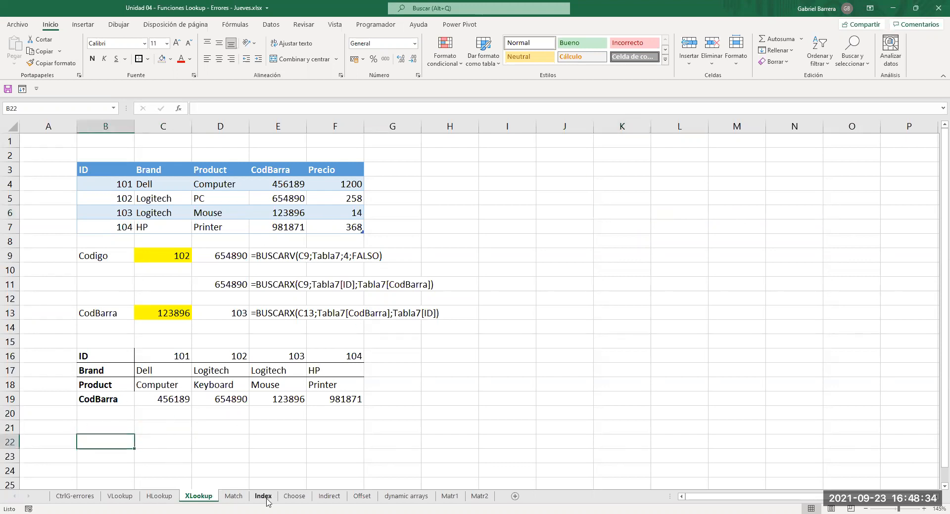
{"action": "type", "text": "Codigo"}
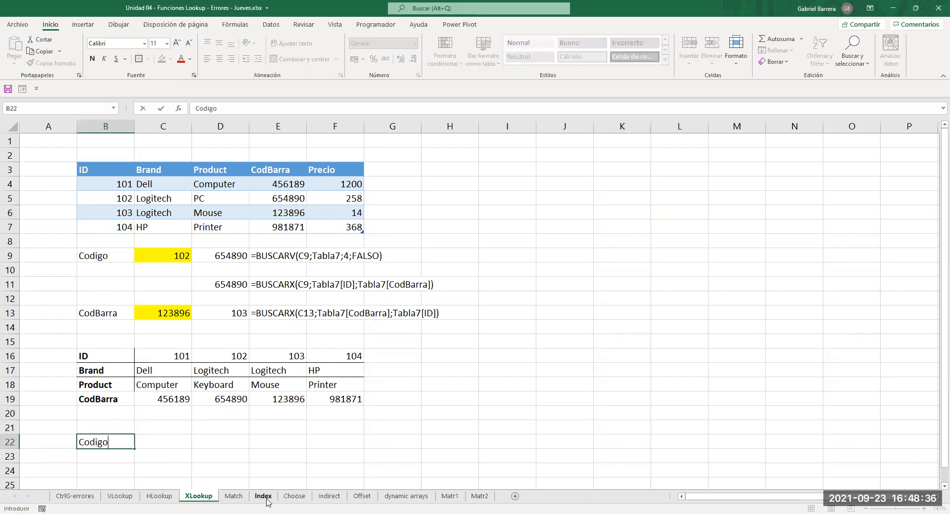
{"action": "key", "text": "Tab"}
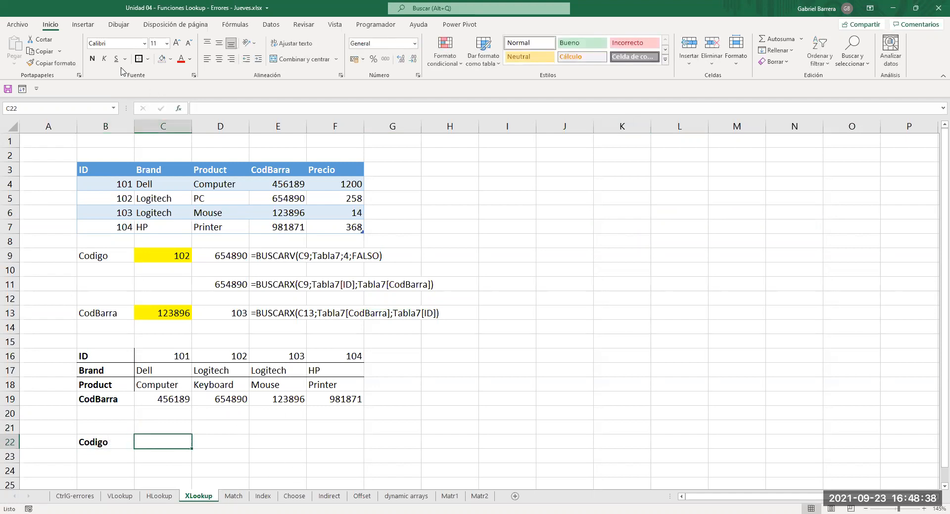
{"action": "left_click", "coordinate": [169, 59]}
{"action": "left_click", "coordinate": [188, 153]}
- Enter =BUSCARH(B22;C16:F19;4;FALSO) in D22 to look up the bar code in the horizontal table
{"action": "left_click", "coordinate": [233, 442]}
{"action": "type", "text": "="}
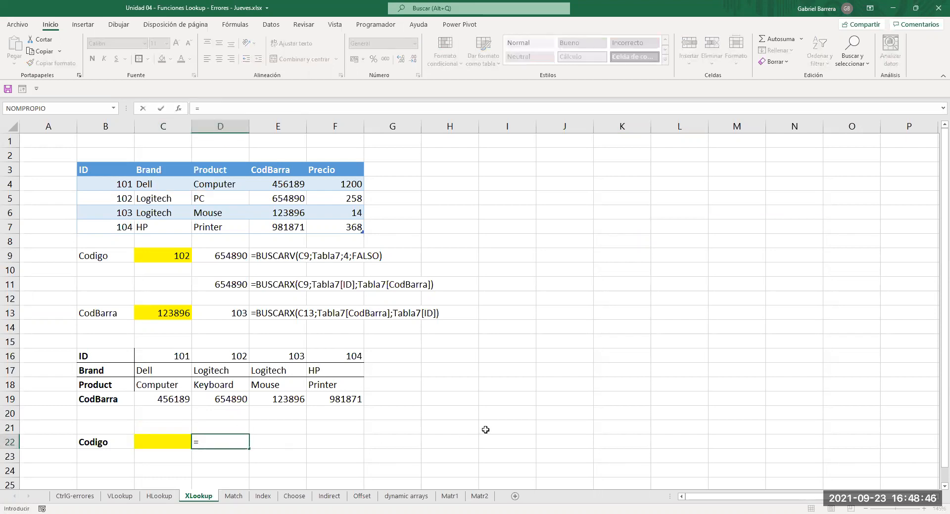
{"action": "type", "text": "BUSCARH("}
{"action": "left_click", "coordinate": [111, 439]}
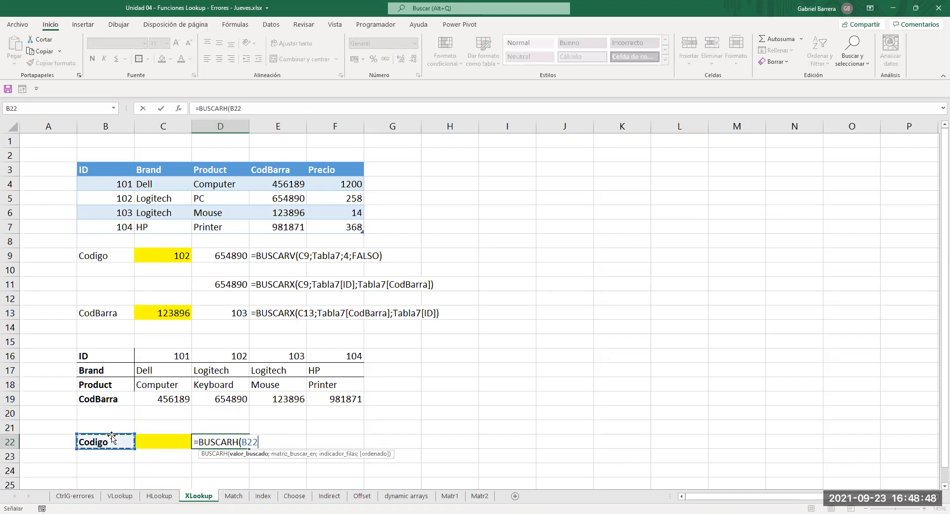
{"action": "type", "text": ";"}
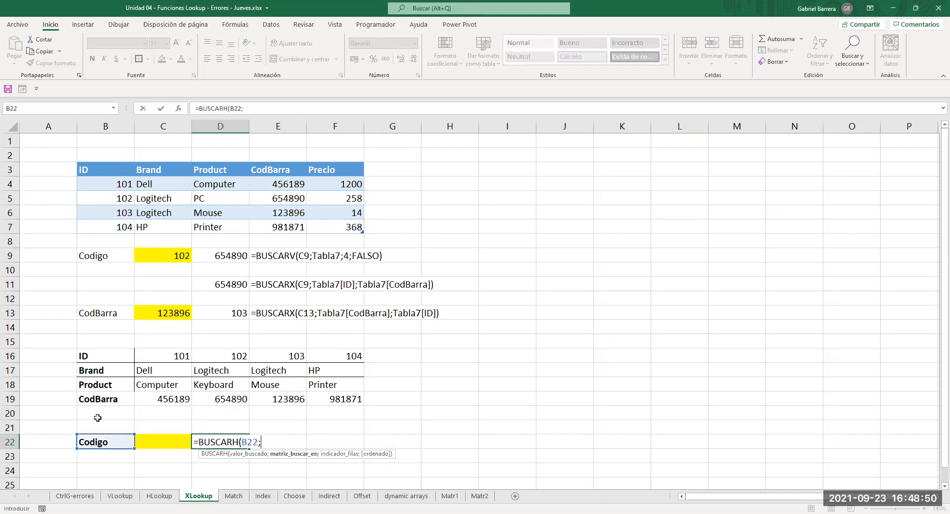
{"action": "left_click", "coordinate": [155, 356]}
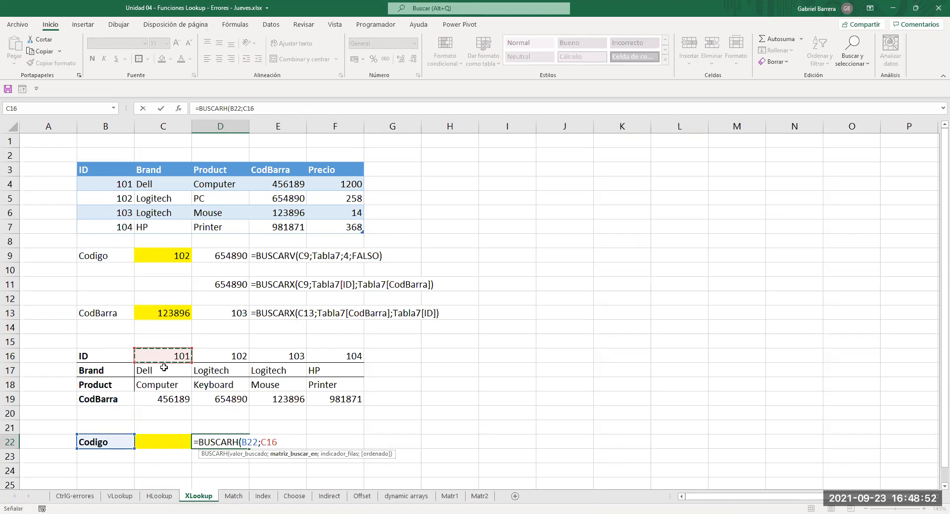
{"action": "left_click", "coordinate": [336, 399], "text": "shift"}
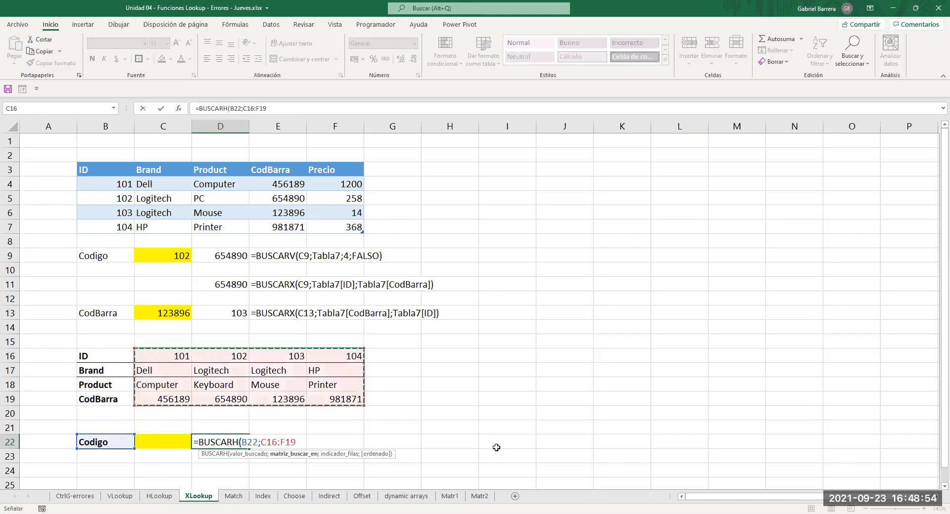
{"action": "type", "text": ";4"}
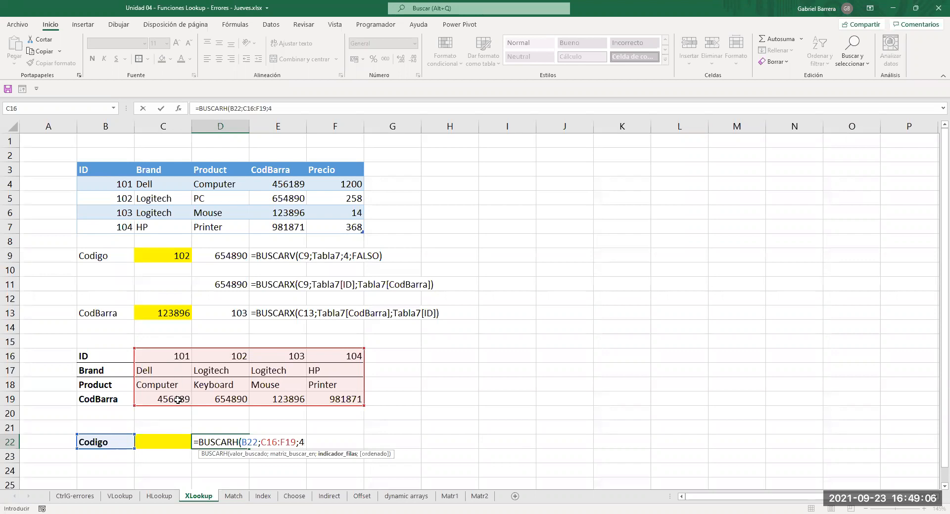
{"action": "type", "text": ";"}
{"action": "key", "text": "Down"}
{"action": "key", "text": "Tab"}
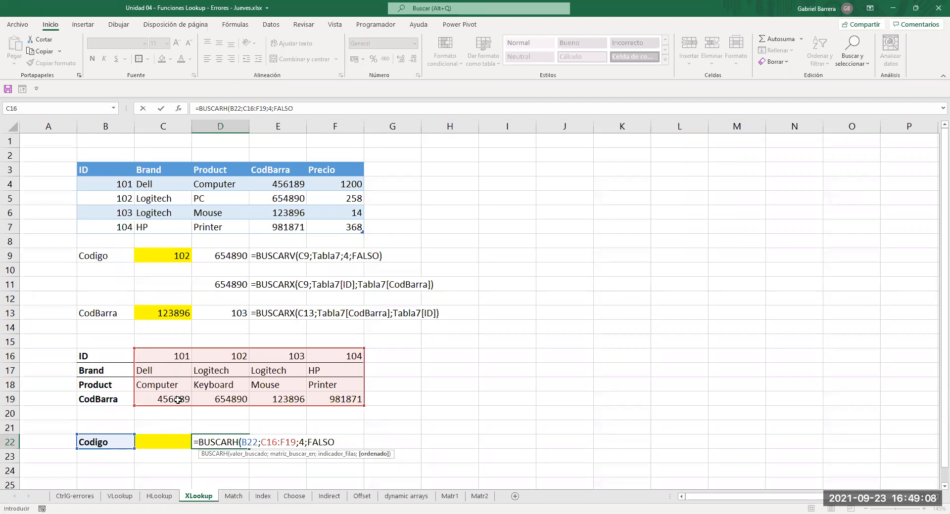
{"action": "key", "text": "Return"}
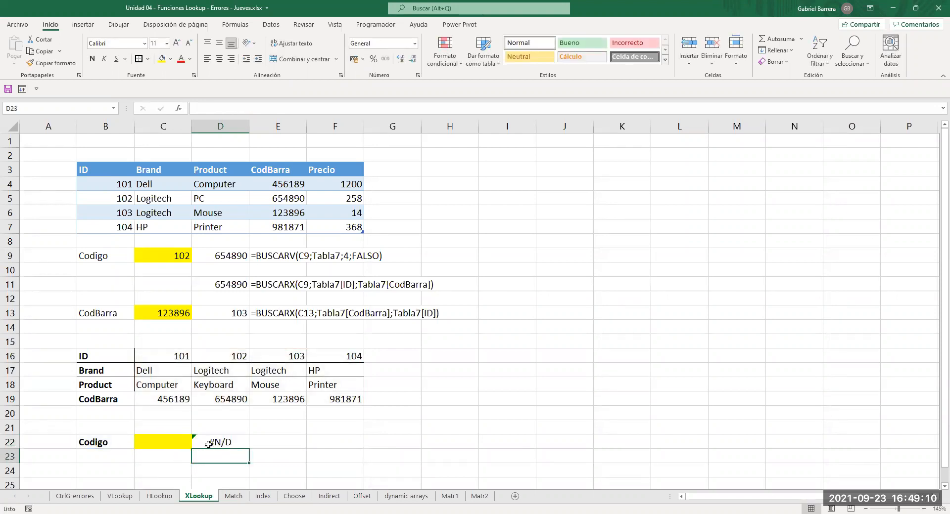
- Enter the product ID 102 in C22 as the lookup value
{"action": "left_click", "coordinate": [161, 440]}
{"action": "type", "text": "102"}
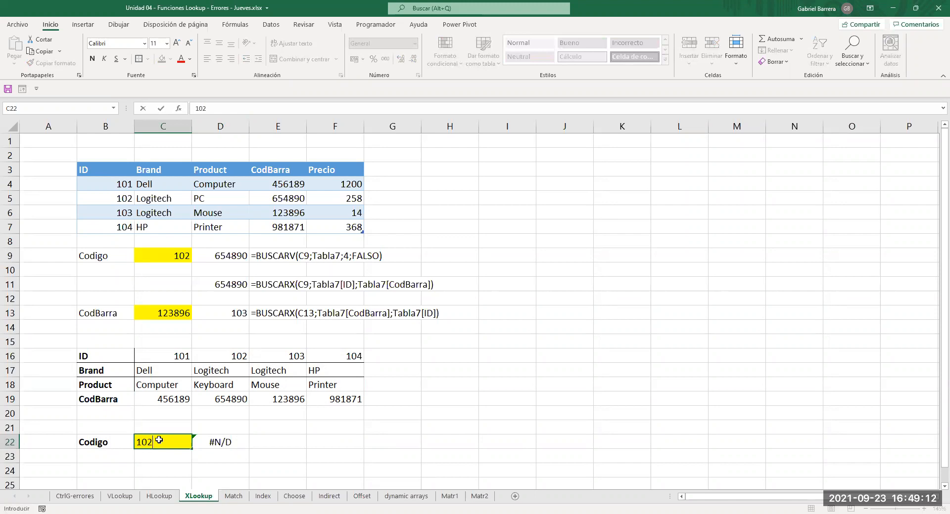
{"action": "key", "text": "Return"}
- Correct the BUSCARH formula in D22 so its lookup value refers to C22, giving =BUSCARH(C22;C16:F19;4;FALSO)
{"action": "left_click", "coordinate": [231, 442]}
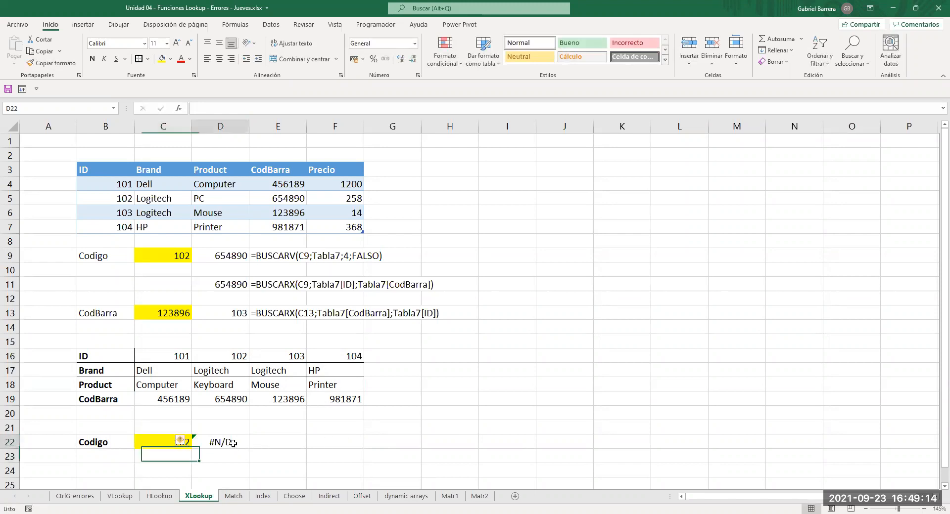
{"action": "key", "text": "F2"}
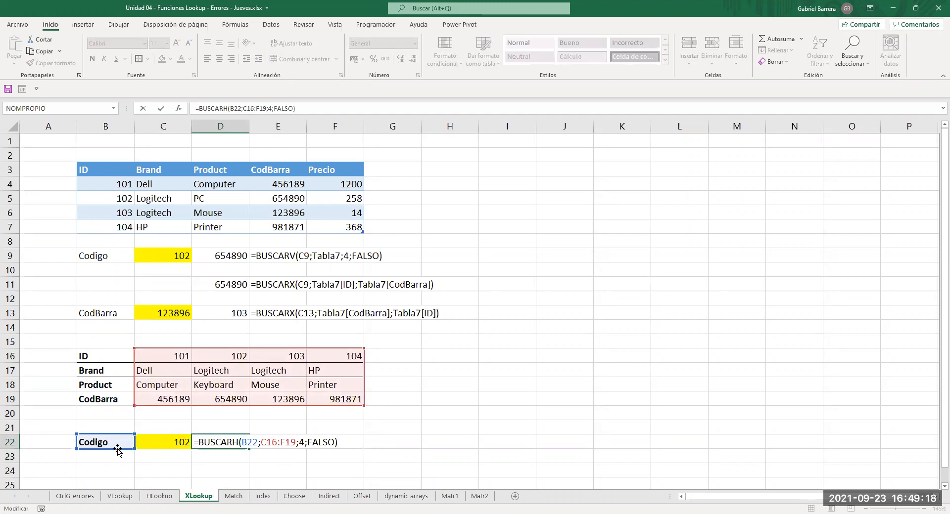
{"action": "left_click_drag", "start_coordinate": [101, 449], "coordinate": [158, 453]}
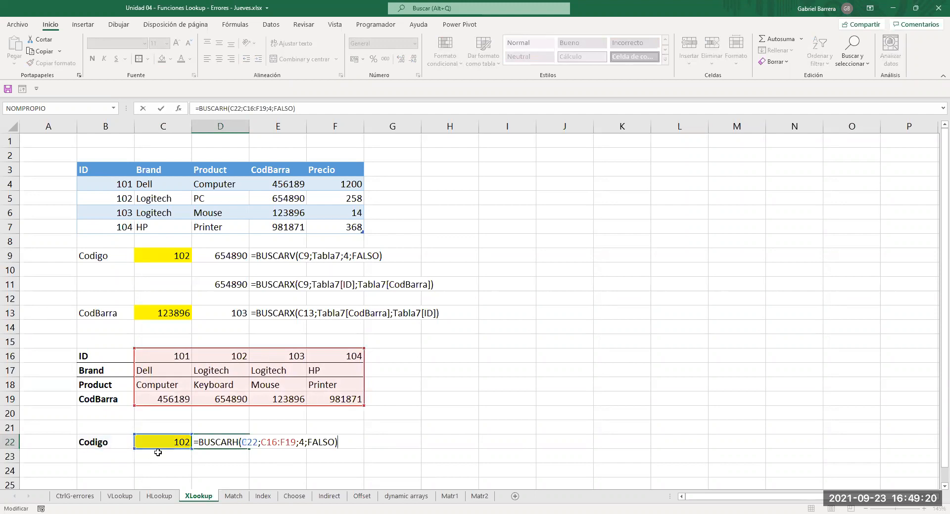
{"action": "key", "text": "Return"}
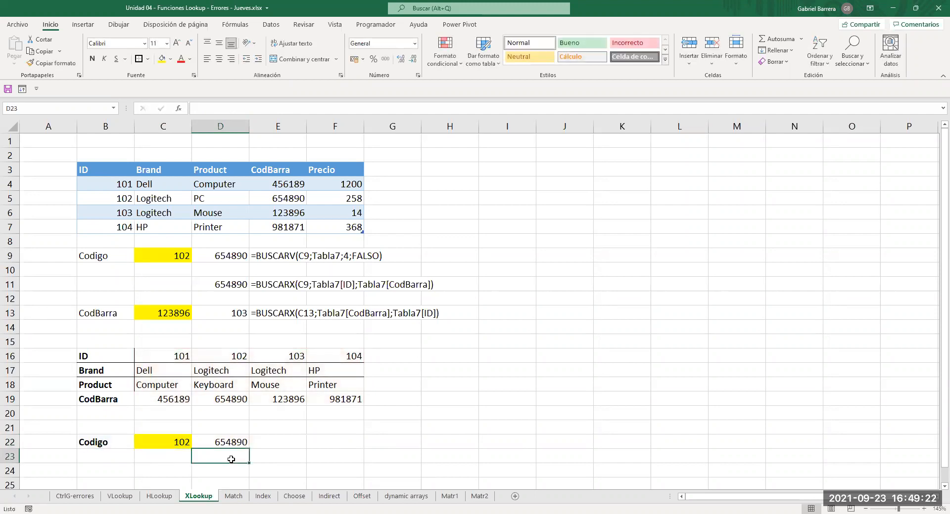
- Copy the FORMULATEXTO formula from E13 into E22 to show the BUSCARH formula as text
{"action": "key", "text": "Up"}
{"action": "left_click", "coordinate": [279, 313]}
{"action": "key", "text": "ctrl+c"}
{"action": "left_click", "coordinate": [275, 444]}
{"action": "key", "text": "ctrl+v"}
{"action": "key", "text": "Escape"}
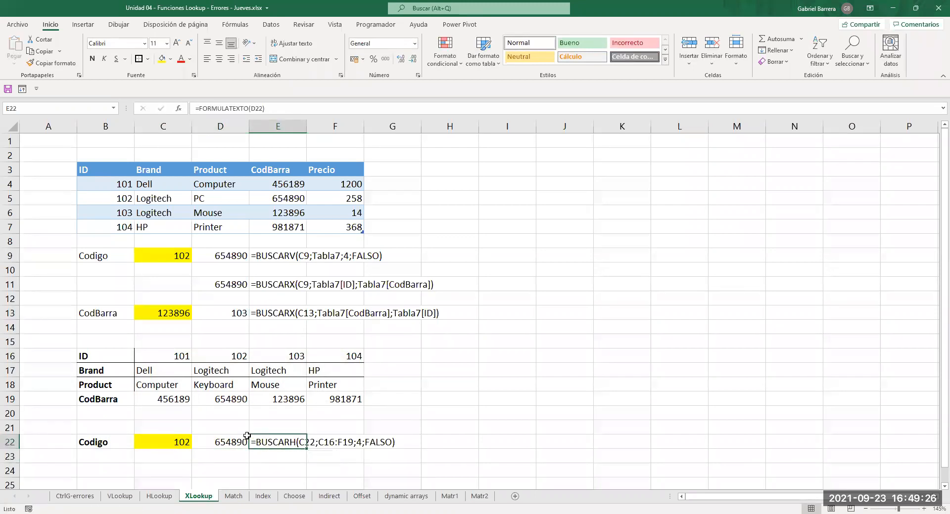
- Copy the yellow lookup cell C22 with the ID 102 into C24
{"action": "scroll", "coordinate": [249, 432], "scroll_direction": "down", "scroll_amount": 1}
{"action": "left_click", "coordinate": [171, 427]}
{"action": "left_click", "coordinate": [173, 399]}
{"action": "key", "text": "ctrl+c"}
{"action": "left_click", "coordinate": [171, 426]}
{"action": "key", "text": "ctrl+v"}
- Copy the FORMULATEXTO formula from E22 into E24
{"action": "left_click", "coordinate": [237, 429]}
{"action": "left_click", "coordinate": [270, 398]}
{"action": "key", "text": "ctrl+c"}
{"action": "left_click", "coordinate": [263, 427]}
{"action": "key", "text": "ctrl+v"}
- Enter =BUSCARX(C24;C16:F16;C19:F19) in D24 to look up the bar code by ID in the horizontal table
{"action": "key", "text": "Left"}
{"action": "type", "text": "="}
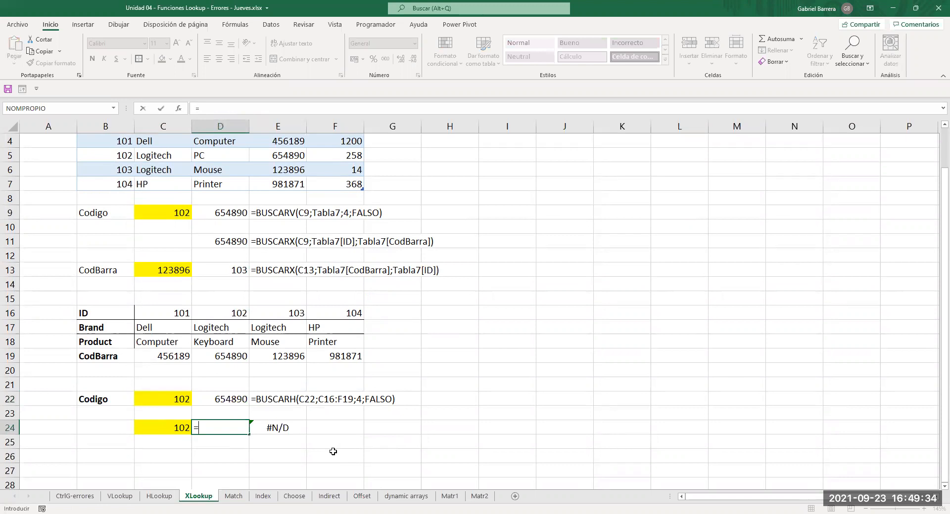
{"action": "type", "text": "BUSCARX("}
{"action": "left_click", "coordinate": [171, 427]}
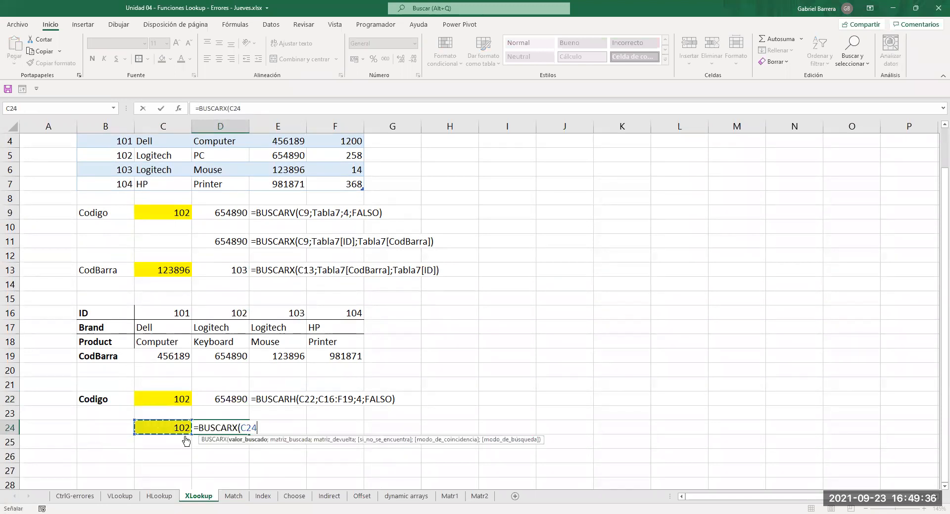
{"action": "type", "text": ";"}
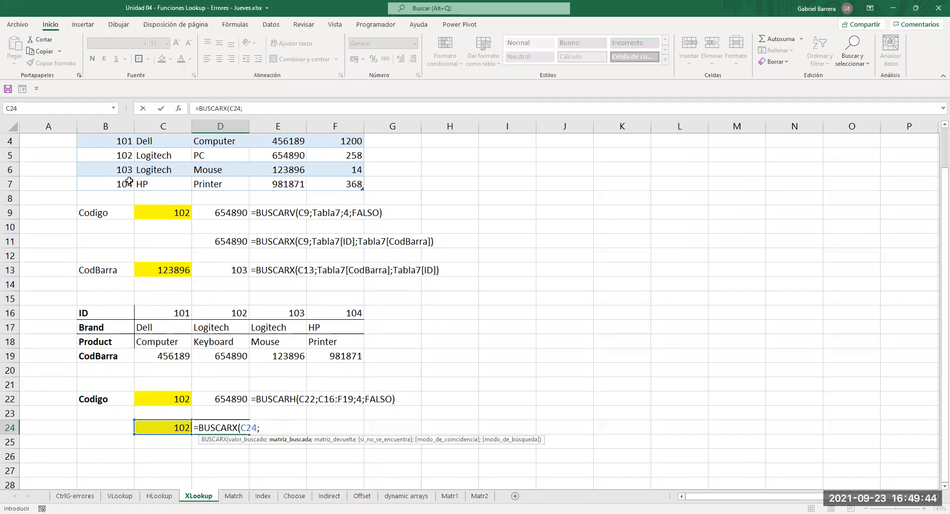
{"action": "left_click", "coordinate": [184, 313]}
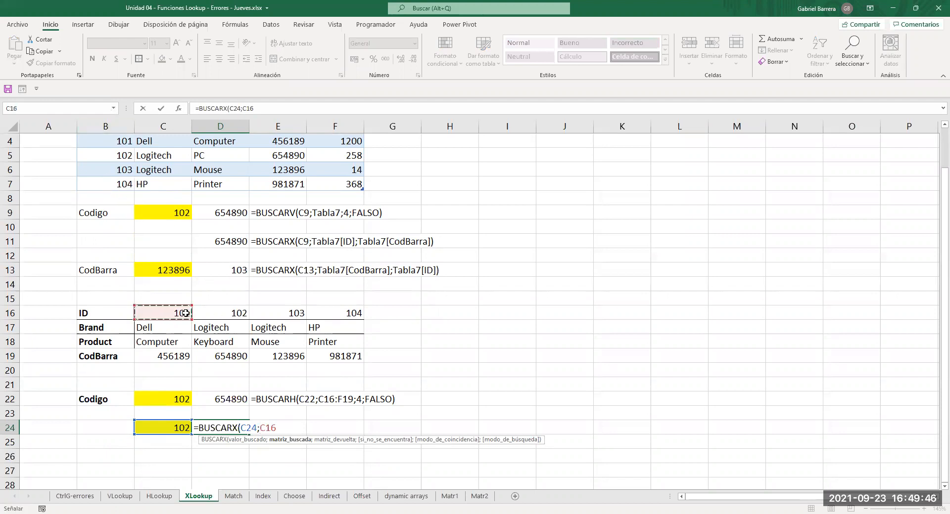
{"action": "left_click", "coordinate": [328, 318], "text": "shift"}
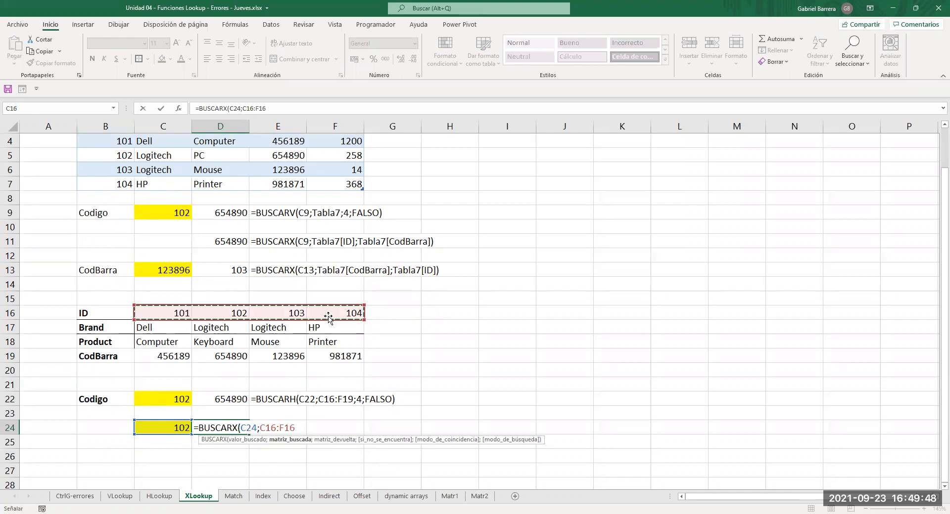
{"action": "type", "text": ";"}
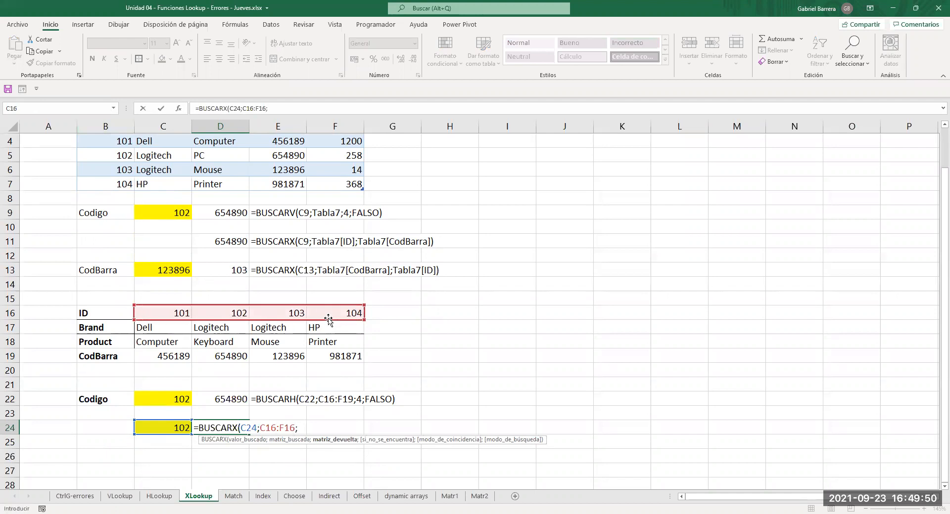
{"action": "left_click", "coordinate": [167, 357]}
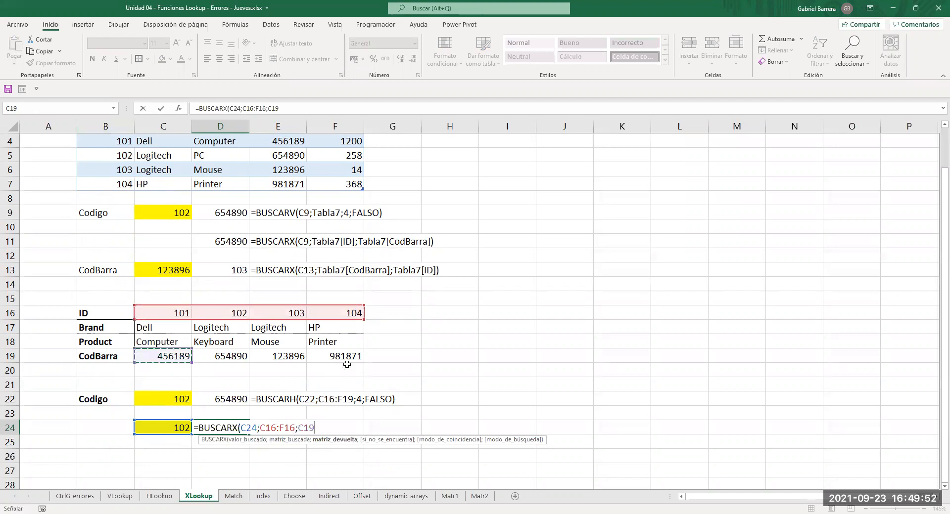
{"action": "key", "text": "shift+Right"}
{"action": "key", "text": "shift+Right"}
{"action": "key", "text": "shift+Right"}
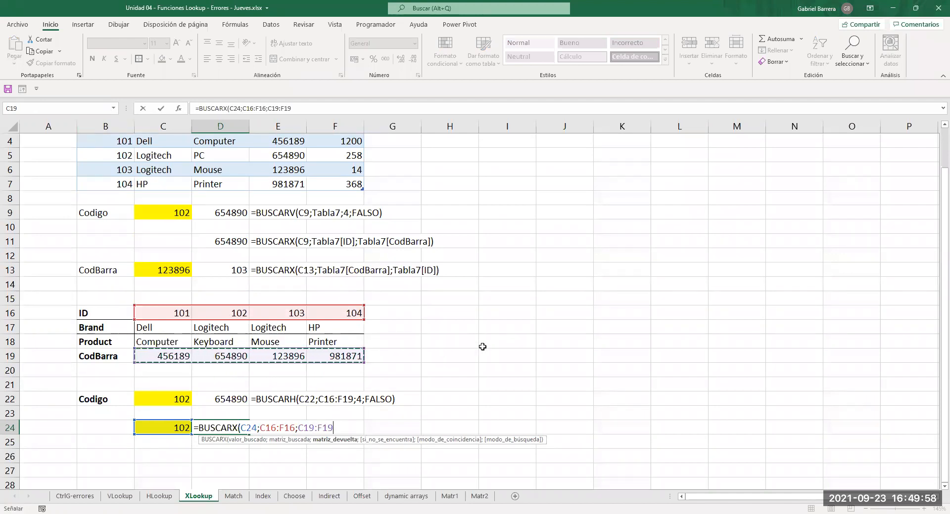
{"action": "key", "text": "Return"}
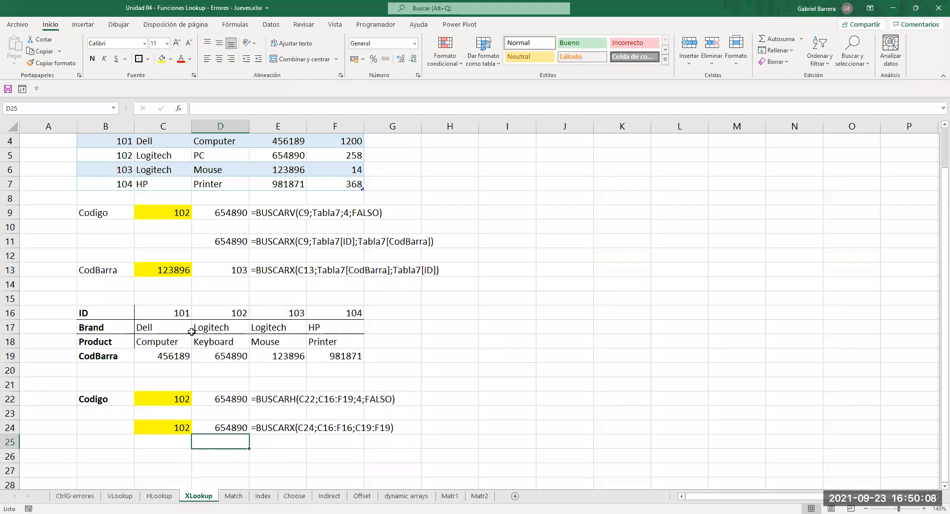
- Copy the CodBarra label and its yellow lookup value from B13:C14 to B26
{"action": "left_click_drag", "start_coordinate": [108, 274], "coordinate": [142, 284]}
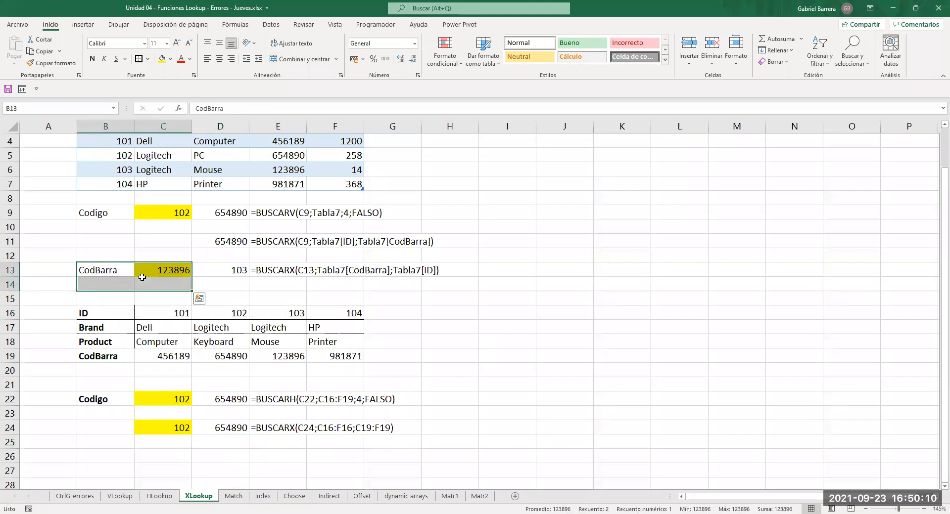
{"action": "key", "text": "ctrl+q"}
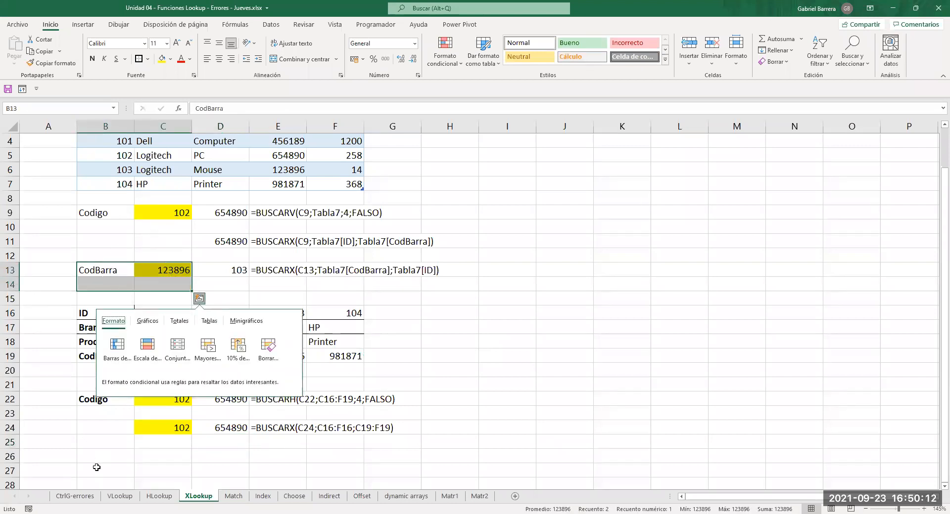
{"action": "key", "text": "ctrl+c"}
{"action": "left_click", "coordinate": [130, 457]}
{"action": "key", "text": "ctrl+v"}
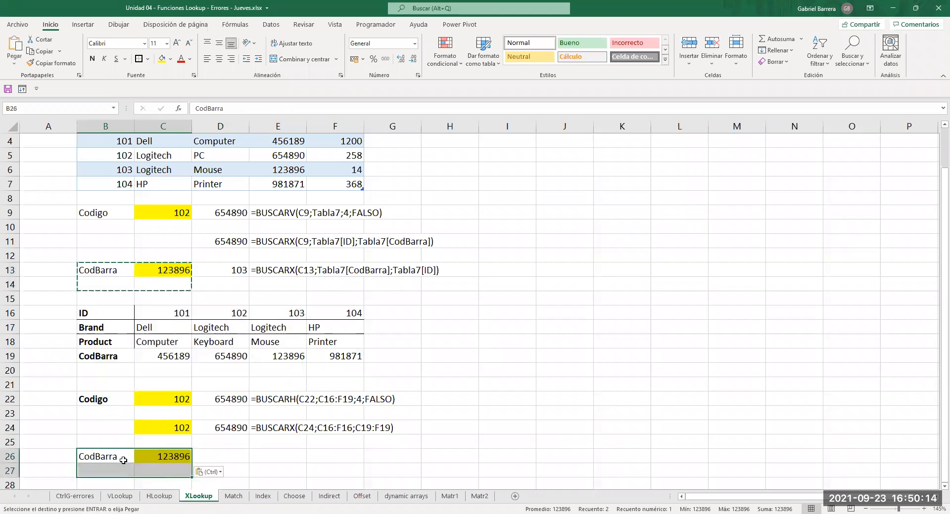
{"action": "left_click", "coordinate": [186, 459]}
- Enter =BUSCARX(C26;C19:F19;C16:F16) in D26 to look up the ID by bar code in the horizontal table
{"action": "left_click", "coordinate": [233, 460]}
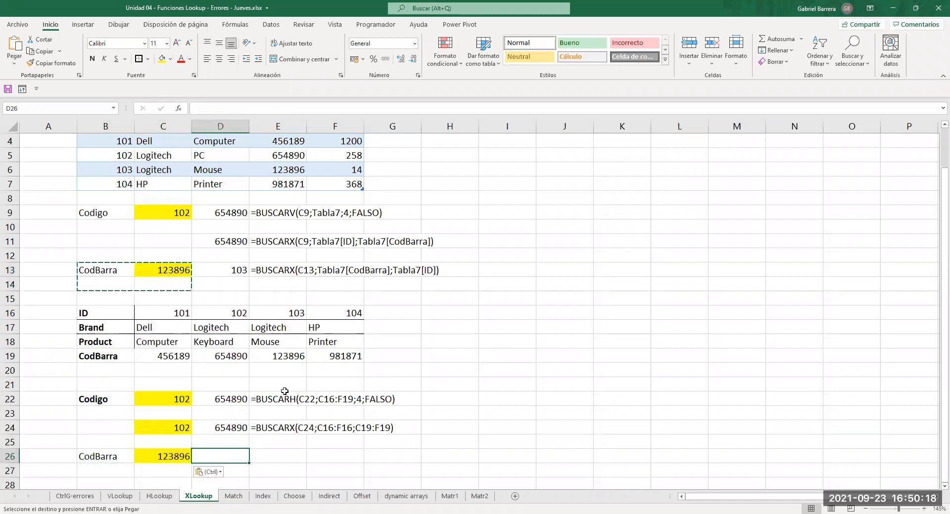
{"action": "type", "text": "="}
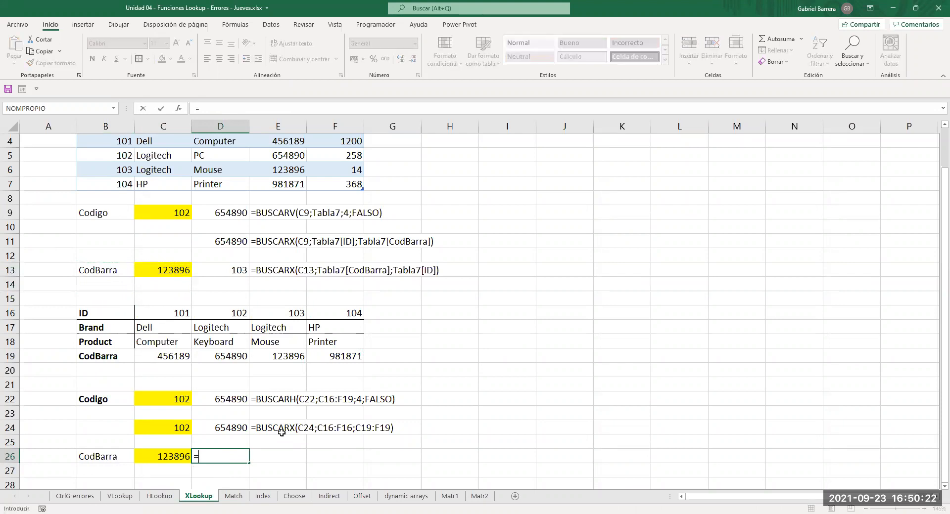
{"action": "type", "text": "BUSCARX("}
{"action": "left_click", "coordinate": [159, 457]}
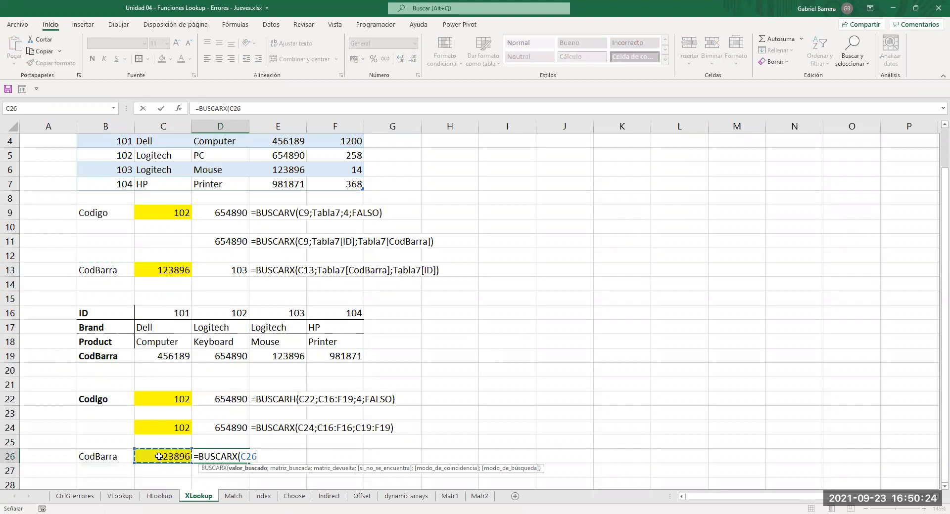
{"action": "type", "text": ";"}
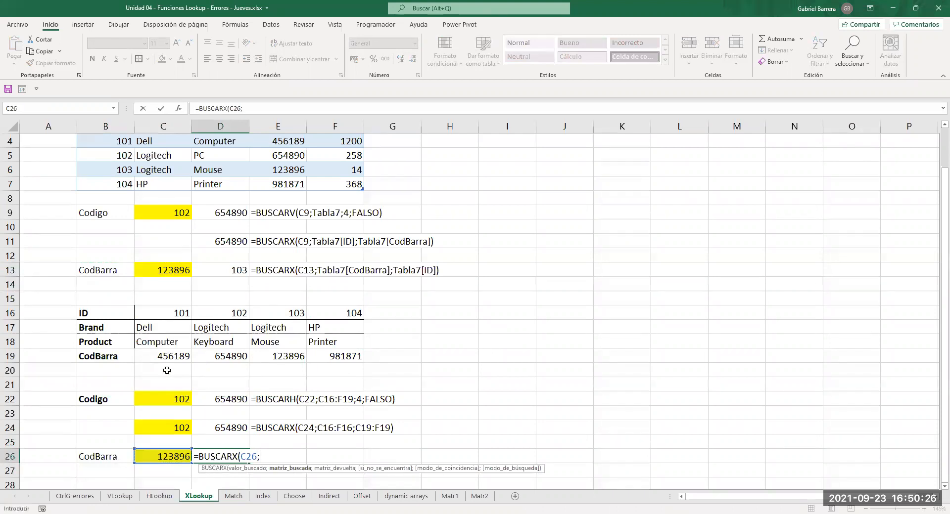
{"action": "left_click", "coordinate": [159, 355]}
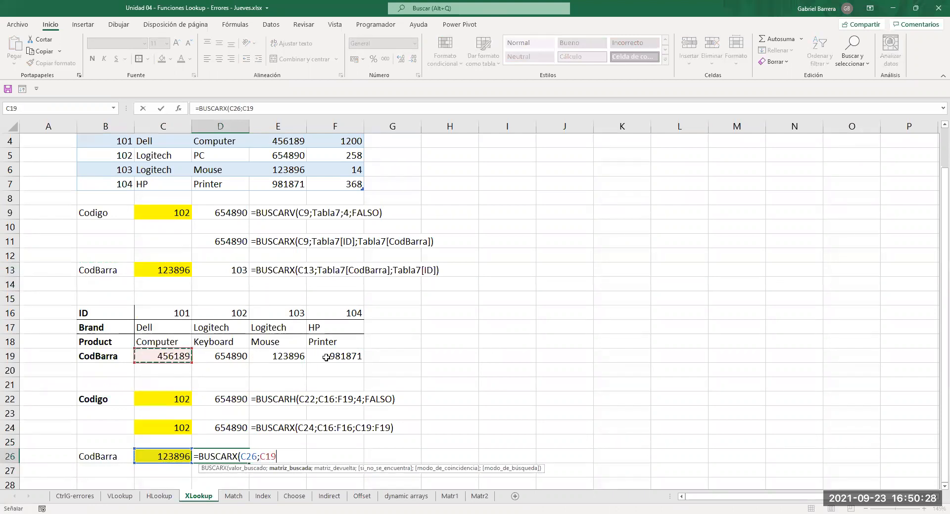
{"action": "left_click_drag", "start_coordinate": [325, 357], "coordinate": [326, 357]}
{"action": "type", "text": ";"}
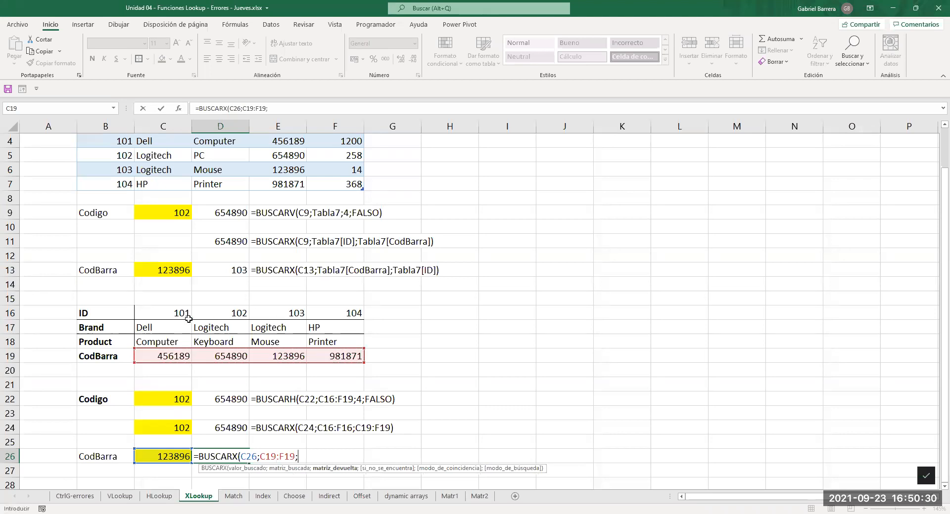
{"action": "left_click_drag", "start_coordinate": [172, 313], "coordinate": [233, 312]}
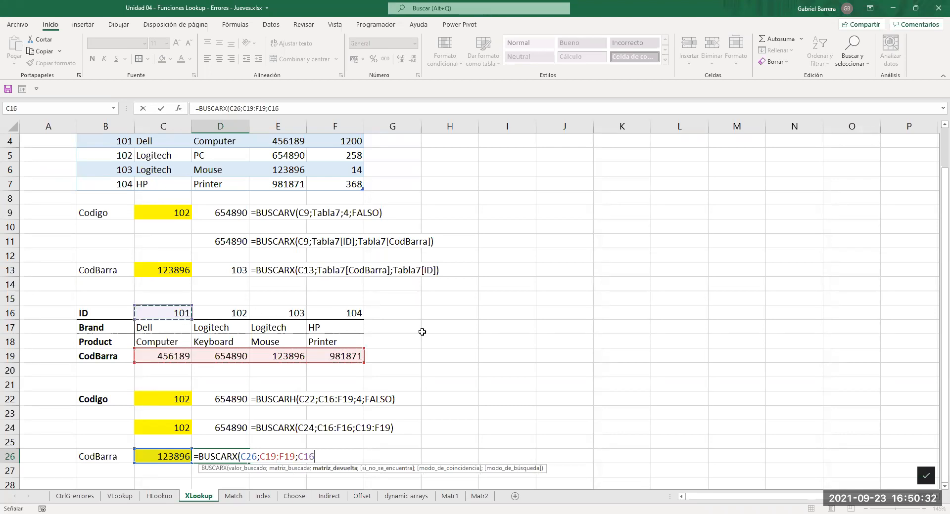
{"action": "left_click_drag", "start_coordinate": [422, 332], "coordinate": [556, 331]}
{"action": "key", "text": "Return"}
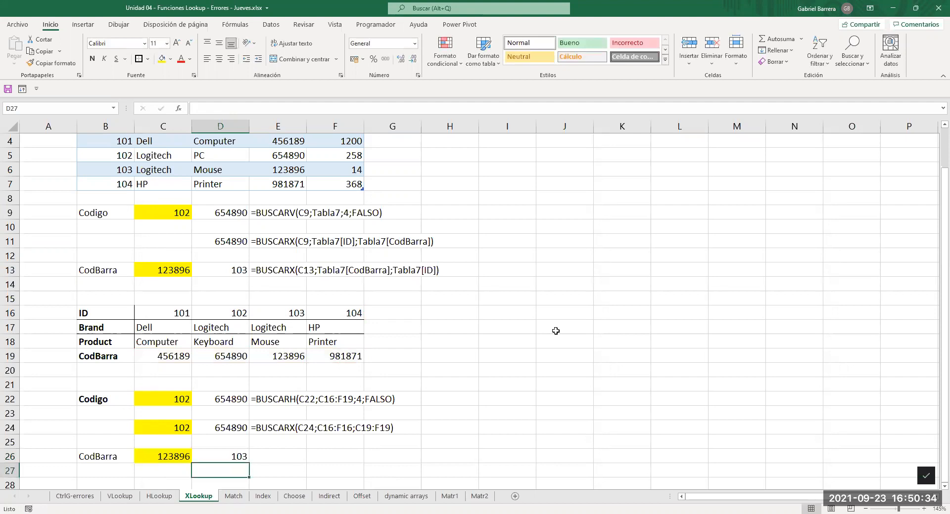
- Copy the FORMULATEXTO formula from E24 into E26 to show the bar code lookup formula as text
{"action": "left_click", "coordinate": [286, 427]}
{"action": "key", "text": "ctrl+c"}
{"action": "left_click", "coordinate": [282, 456]}
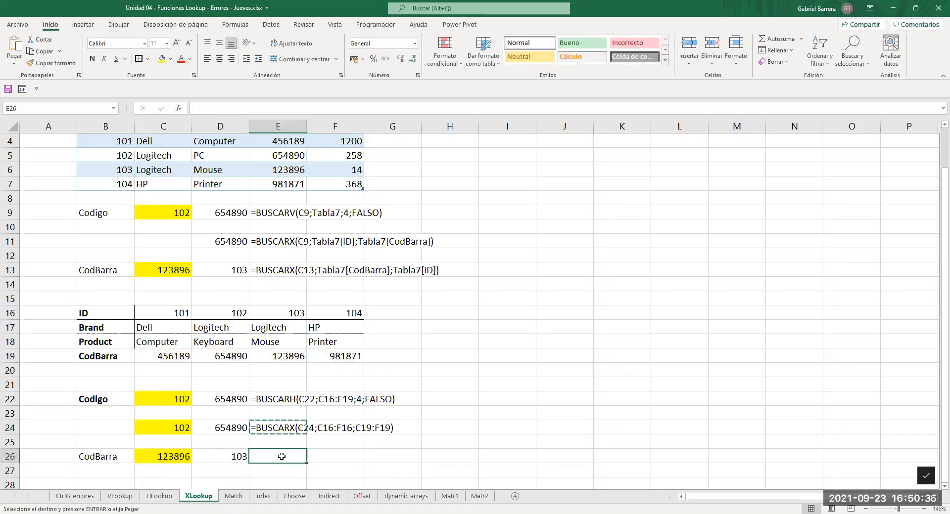
{"action": "key", "text": "Return"}
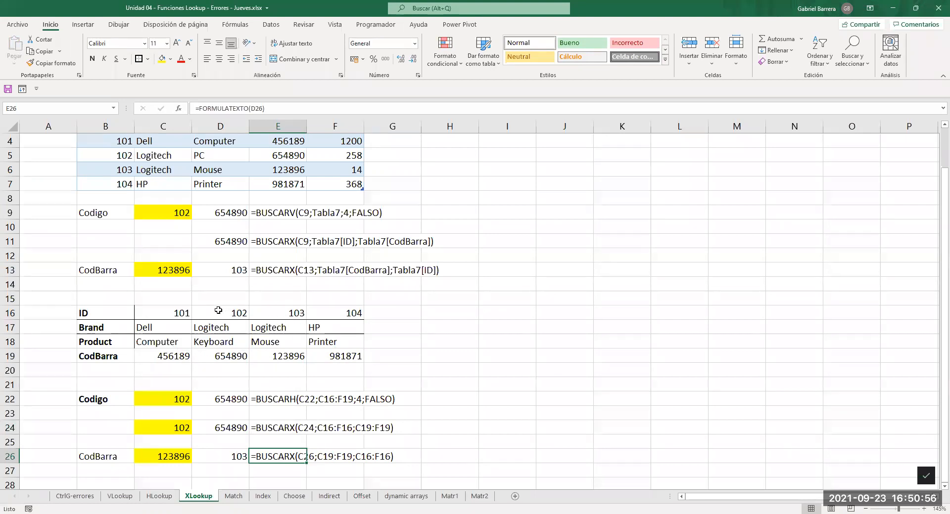
- Enter =BUSCARX(I3;Tabla7[ID];Tabla7[[CodBarra]:[Precio]]) in J3 to return both the bar code and the price for an ID
{"action": "scroll", "coordinate": [310, 359], "scroll_direction": "up", "scroll_amount": 1}
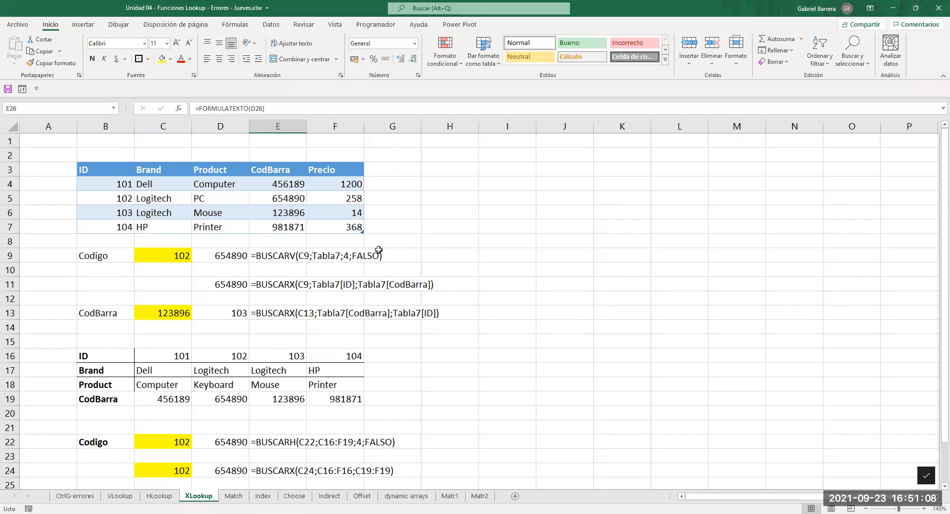
{"action": "left_click", "coordinate": [559, 174]}
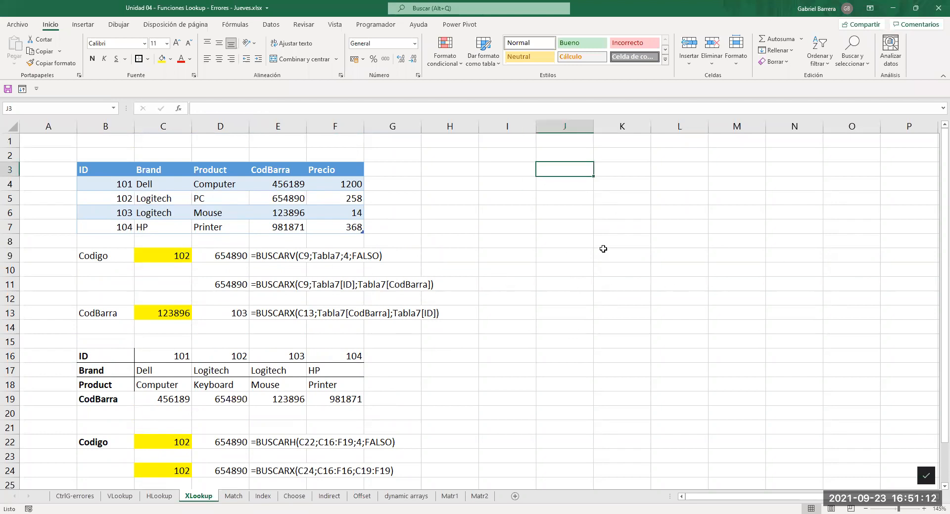
{"action": "type", "text": "="}
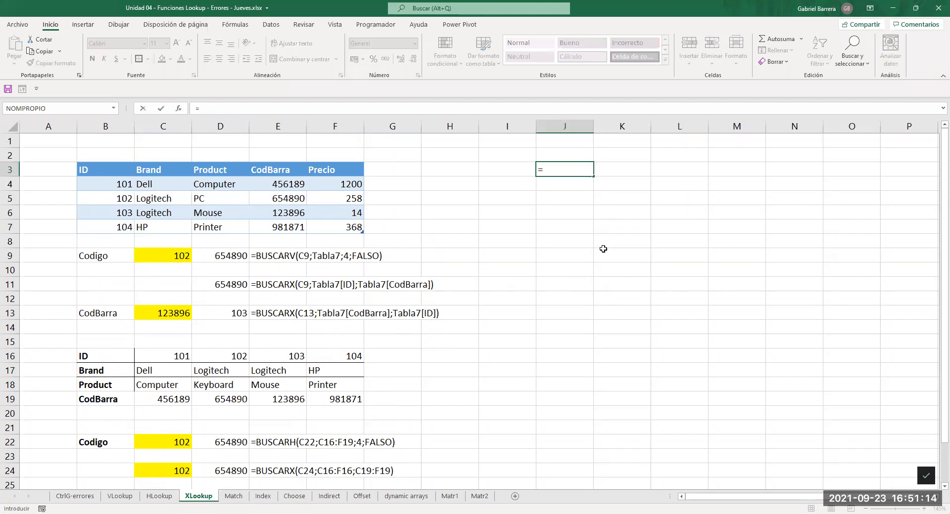
{"action": "type", "text": "busc"}
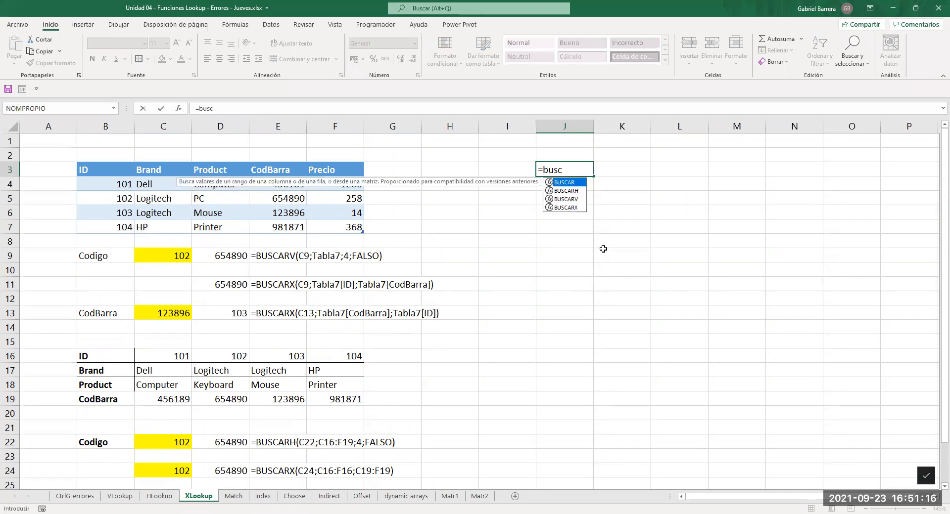
{"action": "key", "text": "Down"}
{"action": "key", "text": "Down"}
{"action": "key", "text": "Down"}
{"action": "key", "text": "Tab"}
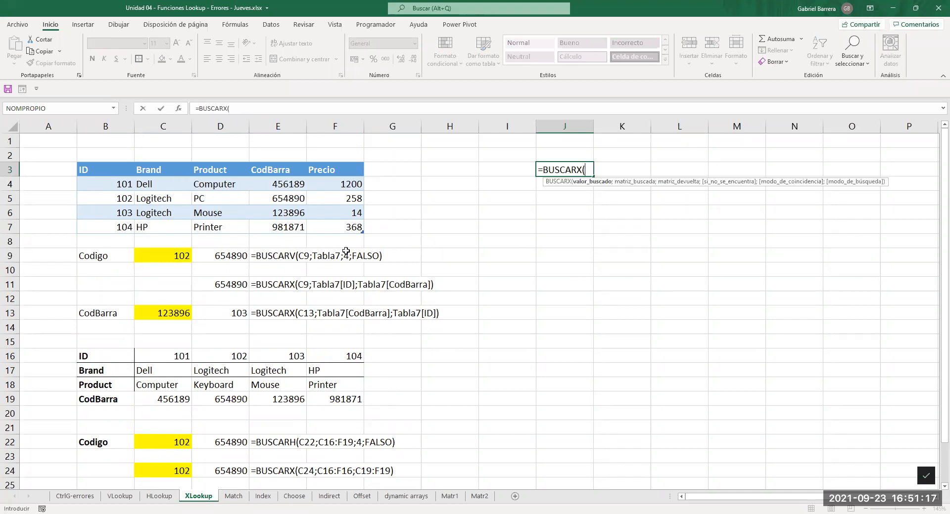
{"action": "left_click", "coordinate": [485, 166]}
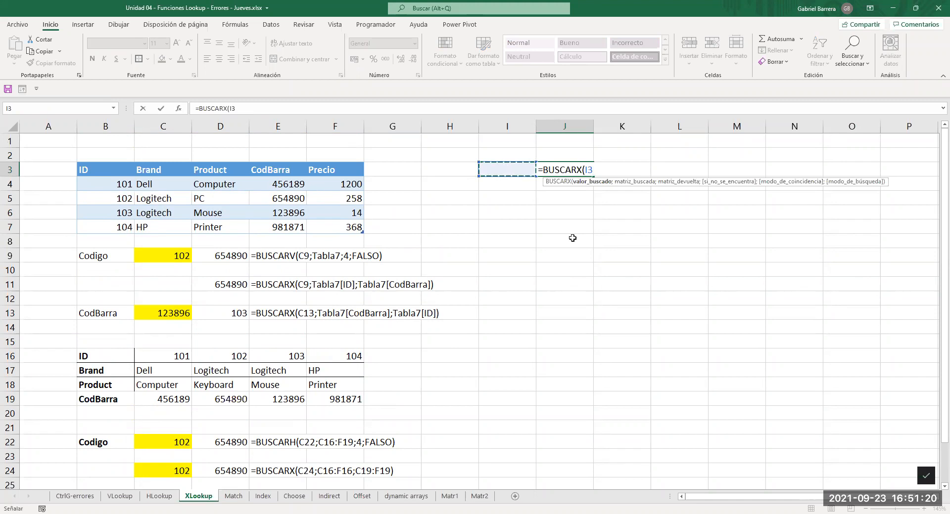
{"action": "type", "text": ";"}
{"action": "left_click", "coordinate": [111, 184]}
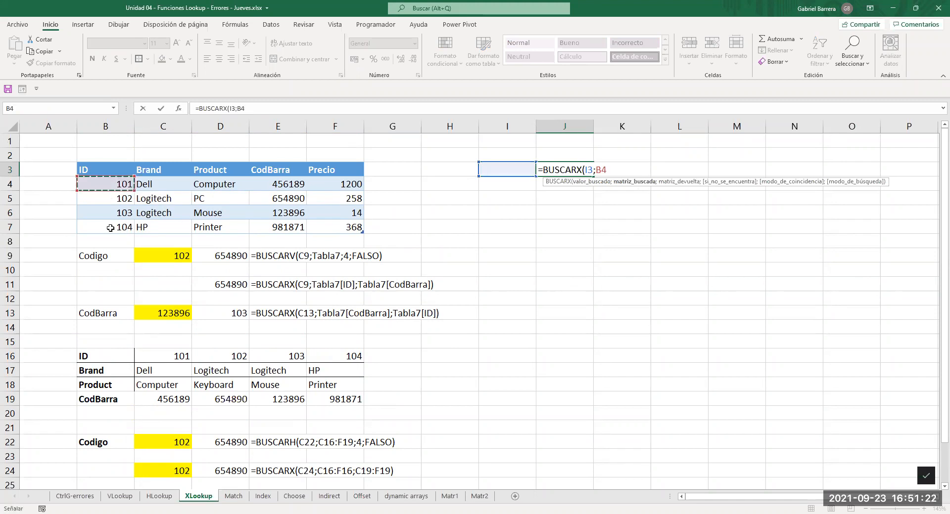
{"action": "key", "text": "ctrl+shift+Down"}
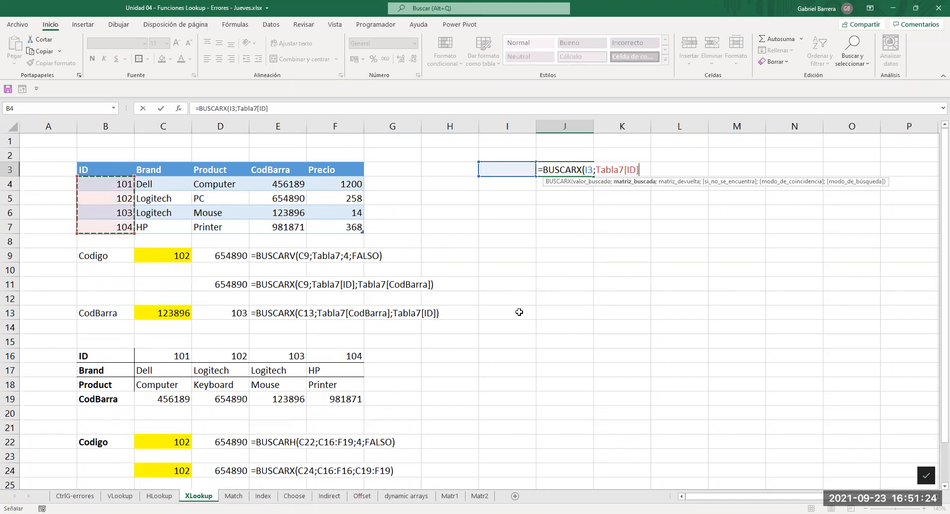
{"action": "type", "text": ";"}
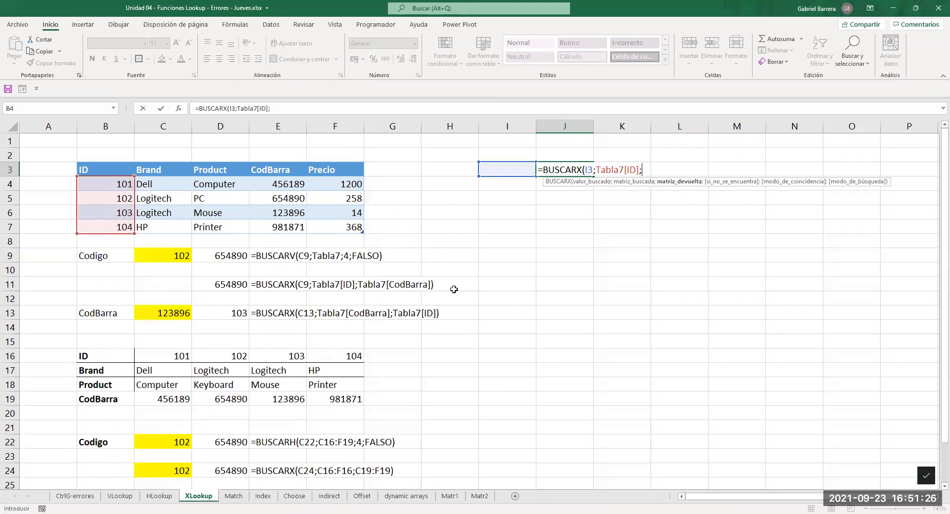
{"action": "left_click", "coordinate": [293, 181]}
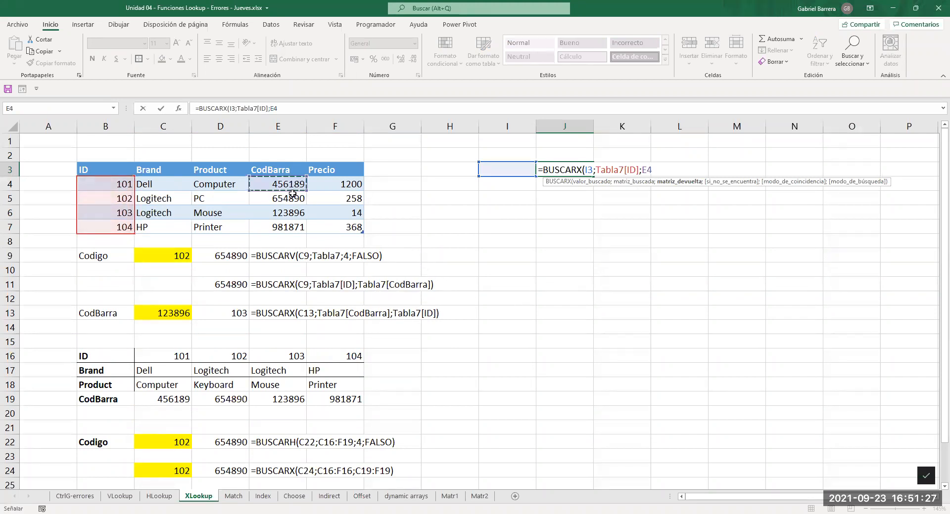
{"action": "left_click", "coordinate": [333, 230], "text": "shift"}
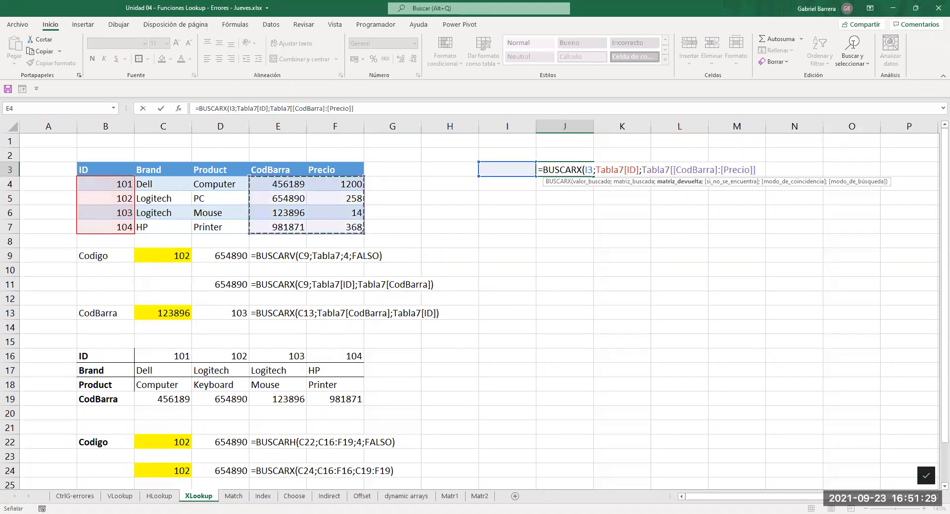
{"action": "left_click", "coordinate": [828, 35]}
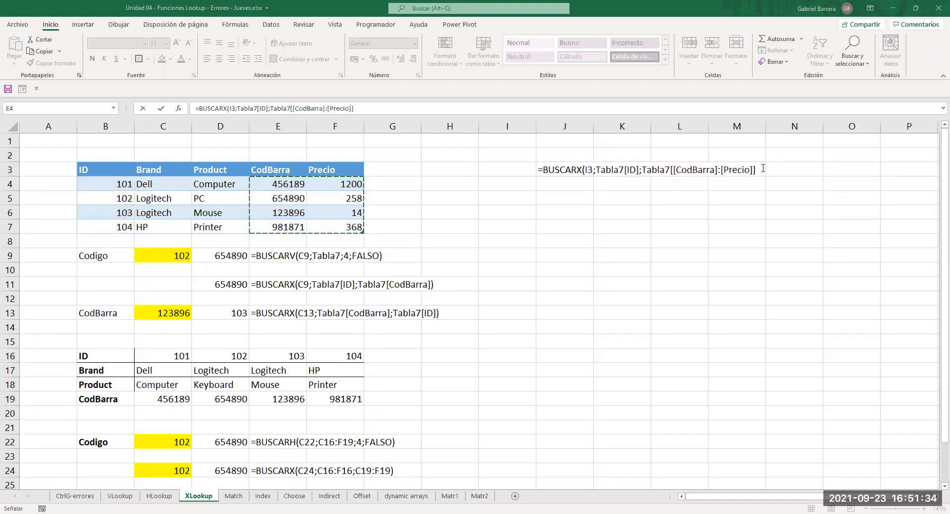
{"action": "left_click", "coordinate": [671, 9]}
{"action": "key", "text": "Return"}
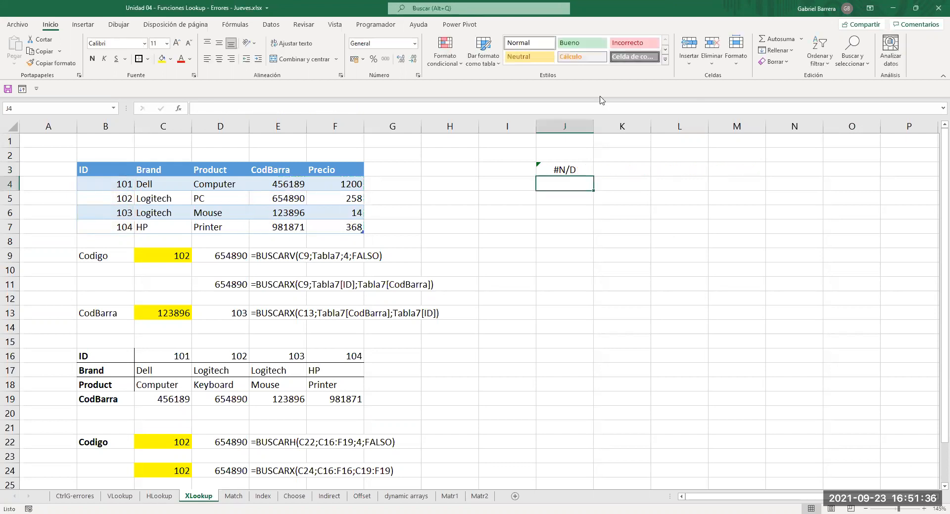
- Enter 102 in I3 as the lookup ID for the BUSCARX formula beside it
{"action": "left_click", "coordinate": [562, 171]}
{"action": "left_click", "coordinate": [498, 172]}
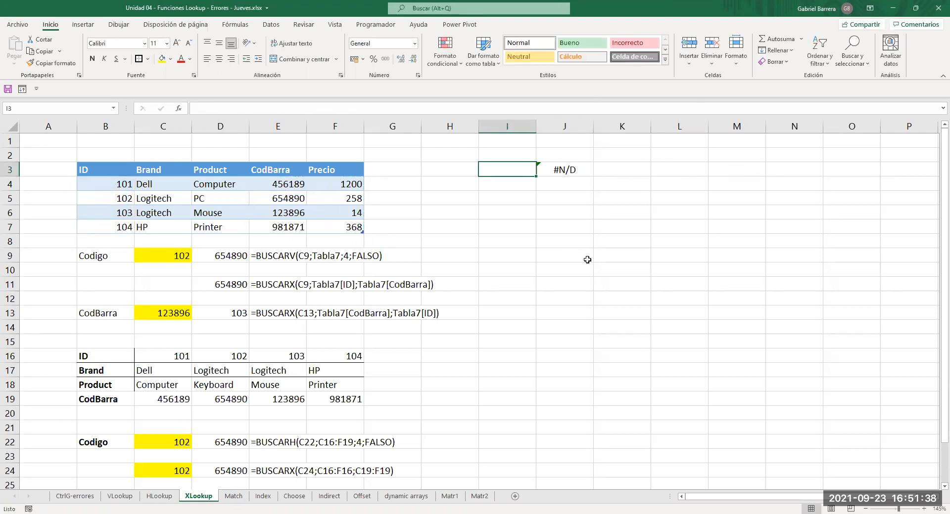
{"action": "type", "text": "102"}
{"action": "key", "text": "Return"}
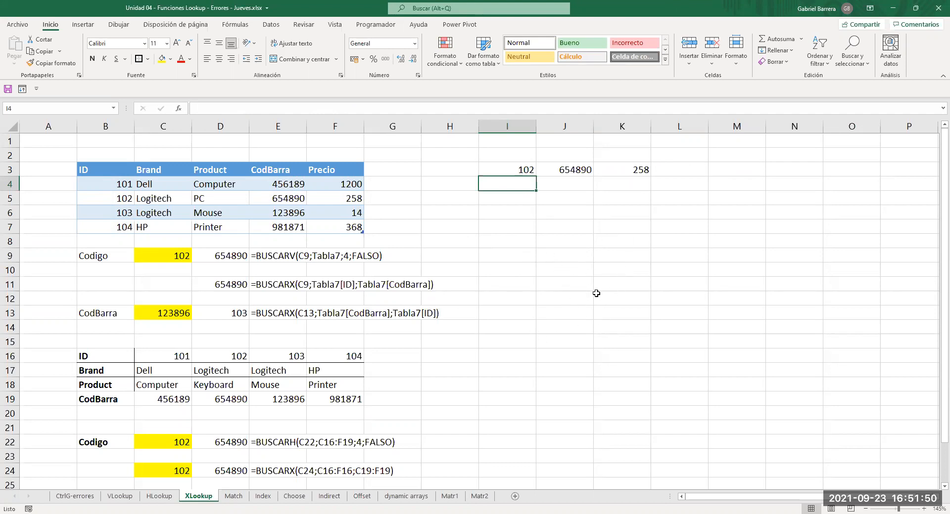
- Examine the BUSCARX formula in J3 and the table ranges it references
{"action": "left_click", "coordinate": [563, 171]}
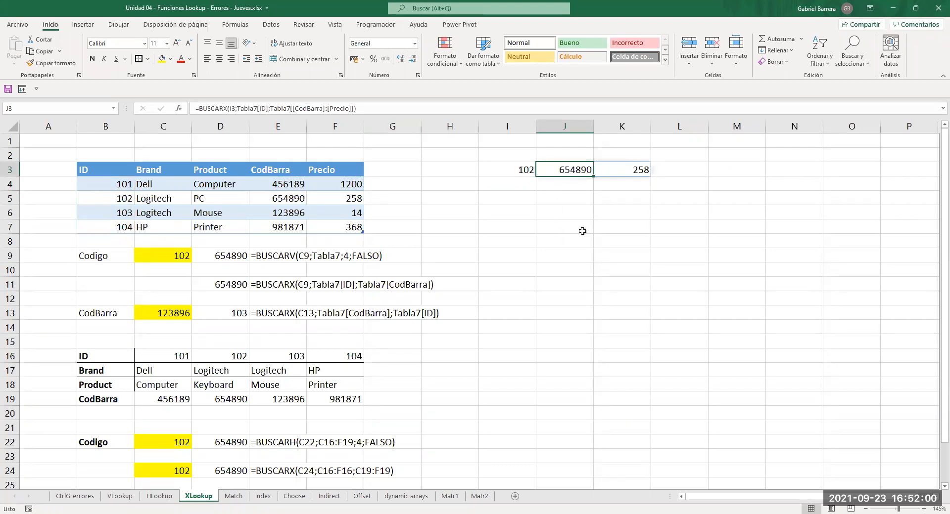
{"action": "key", "text": "F2"}
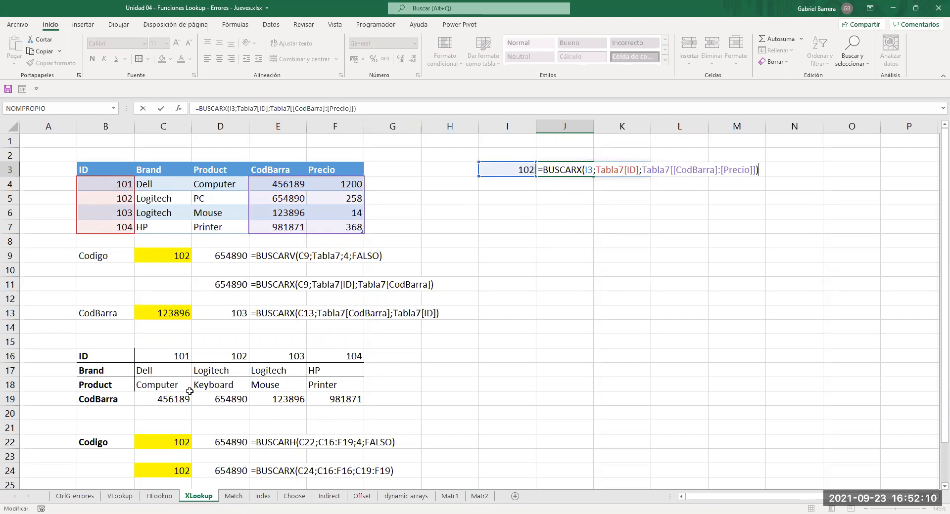
{"action": "left_click", "coordinate": [515, 206]}
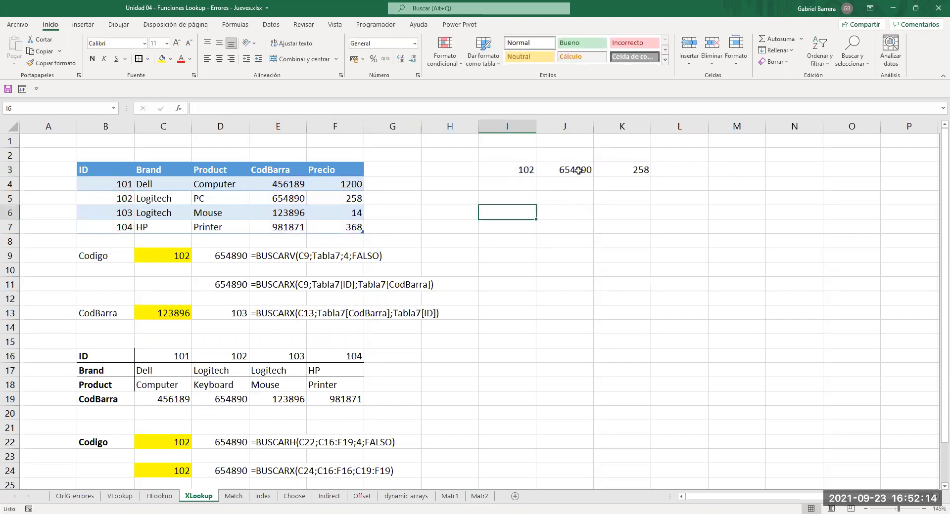
{"action": "left_click", "coordinate": [578, 170]}
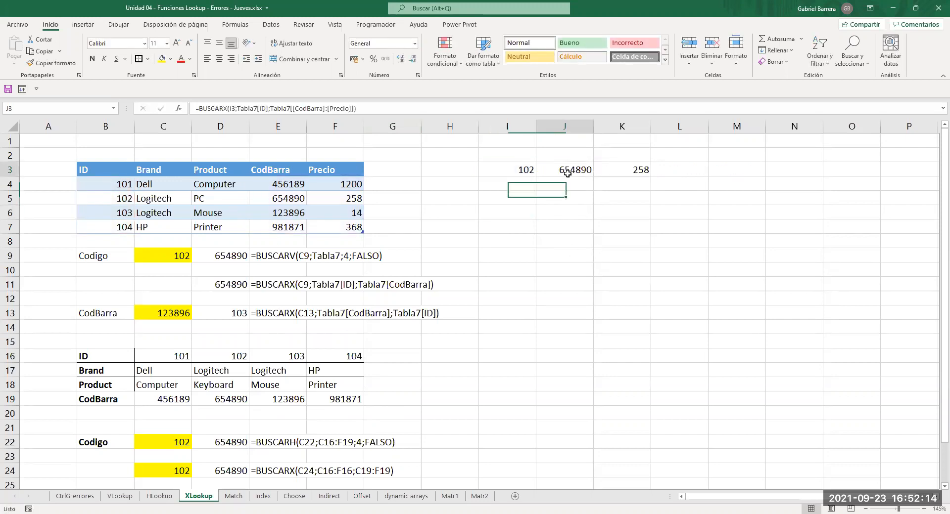
- Add the note "BuscarX puede devolver un array dinamico" in J6
{"action": "left_click", "coordinate": [553, 216]}
{"action": "type", "text": "Bus"}
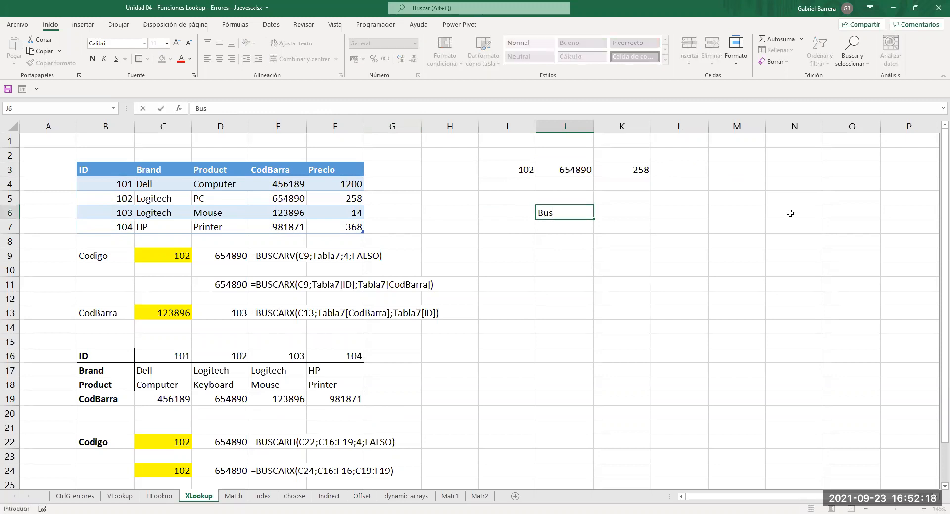
{"action": "type", "text": "carX puede devolver un array dinamico"}
{"action": "key", "text": "Return"}
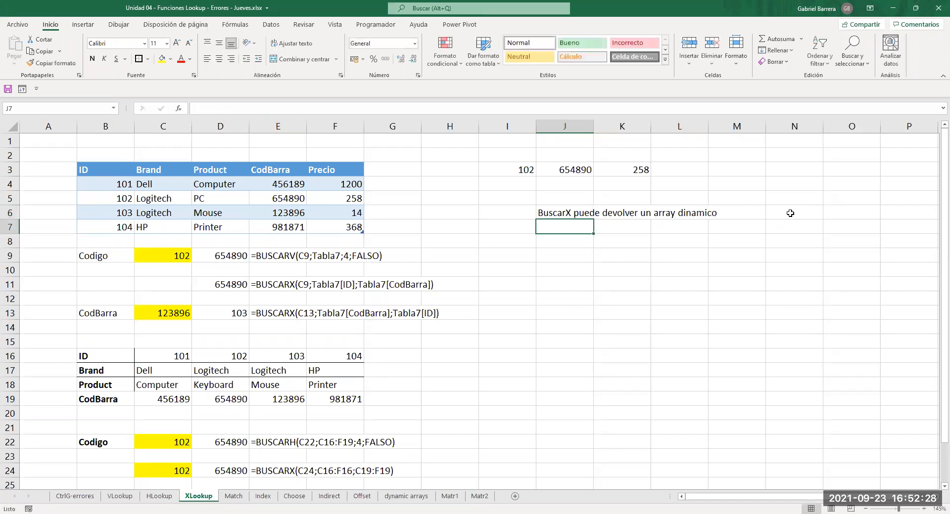
- Compare the multi-column BUSCARX formula in J3 with the arguments of the single-column BUSCARX formula in D11
{"action": "left_click", "coordinate": [572, 171]}
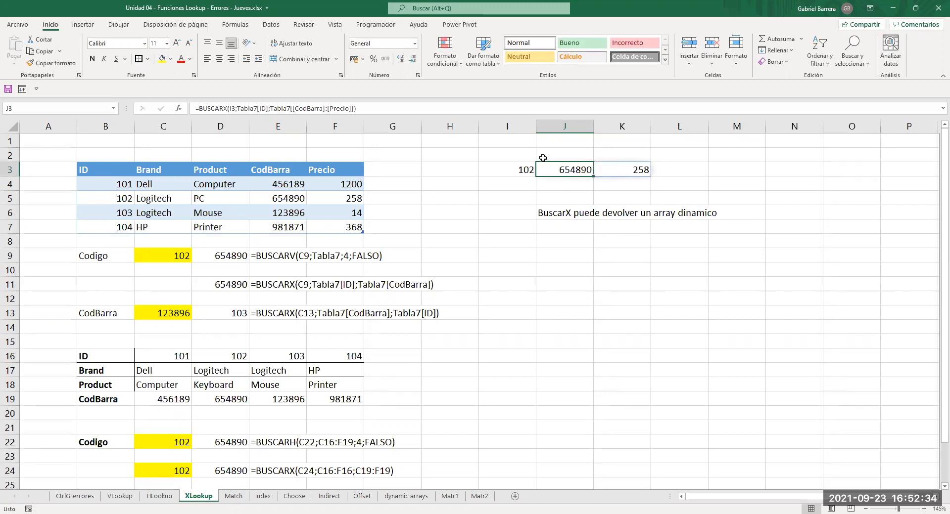
{"action": "left_click", "coordinate": [521, 181]}
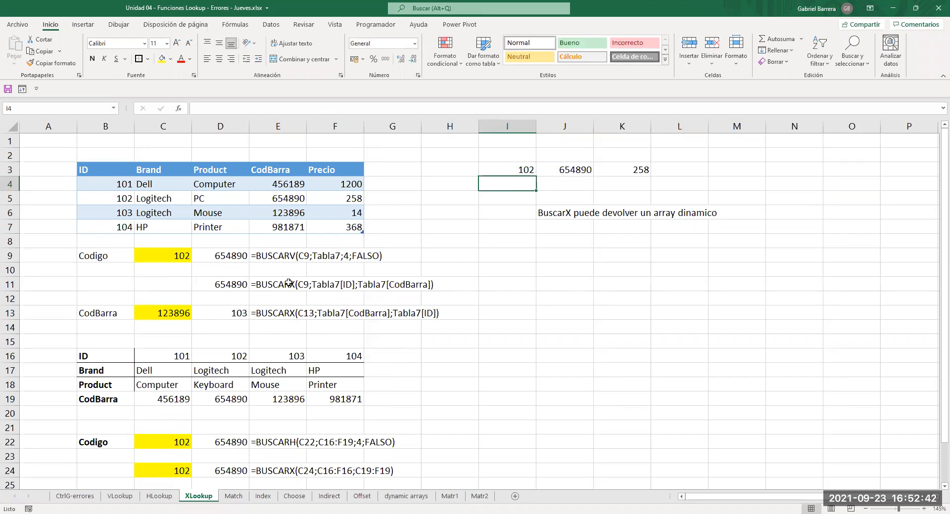
{"action": "left_click", "coordinate": [246, 287]}
{"action": "double_click", "coordinate": [246, 286]}
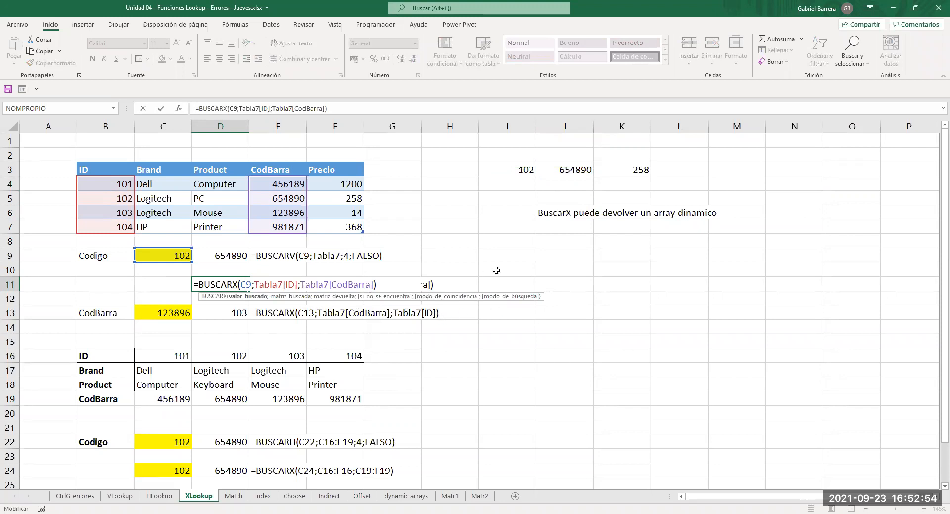
{"action": "key", "text": "Return"}
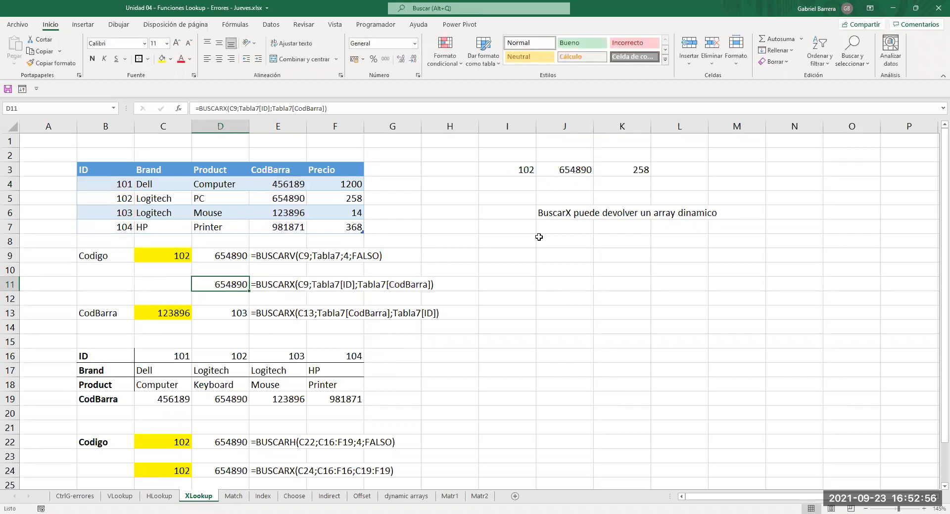
- Save the workbook and switch to the Match sheet
{"action": "left_click", "coordinate": [564, 241]}
{"action": "left_click", "coordinate": [8, 89]}
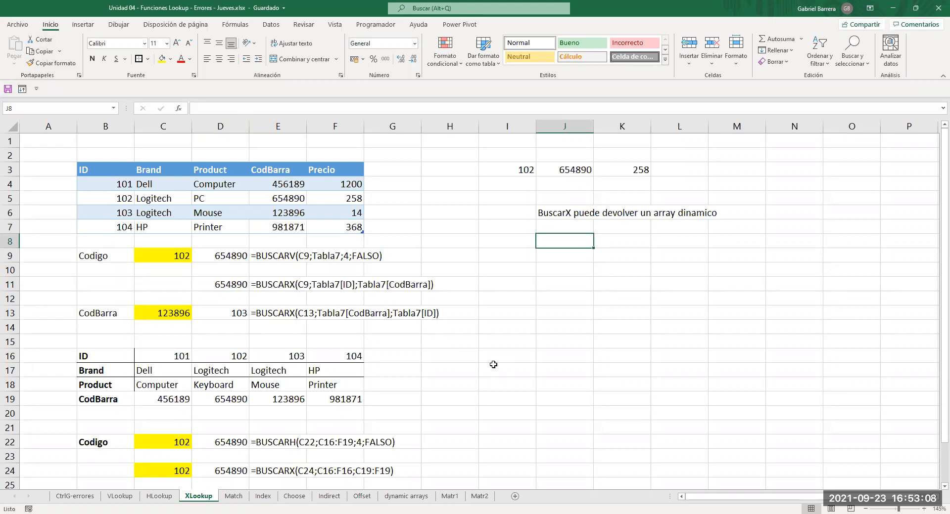
{"action": "left_click", "coordinate": [232, 496]}
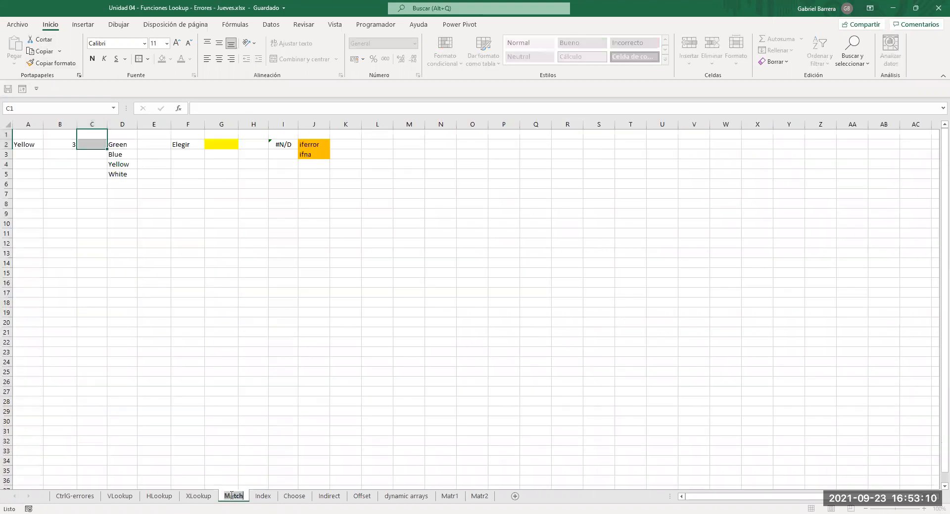
{"action": "left_click", "coordinate": [253, 269]}
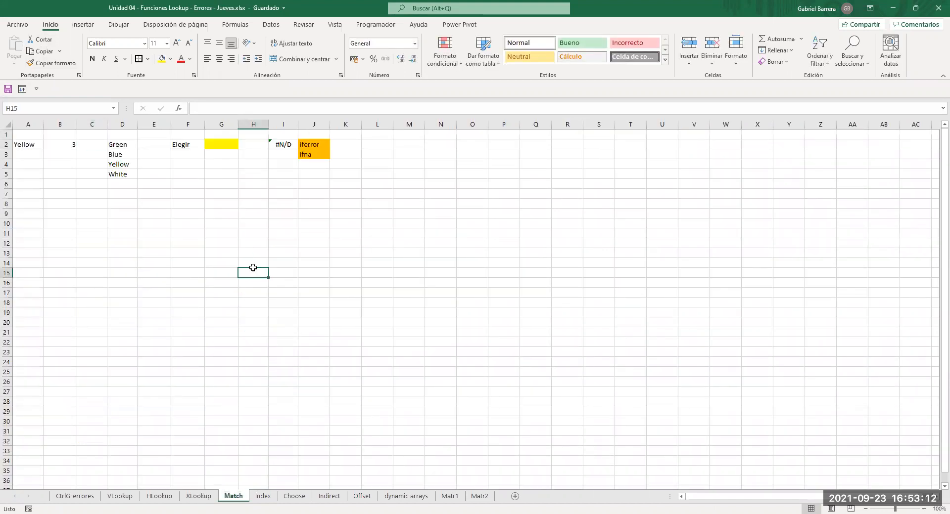
{"action": "scroll", "coordinate": [253, 268], "scroll_direction": "up", "scroll_amount": 3}
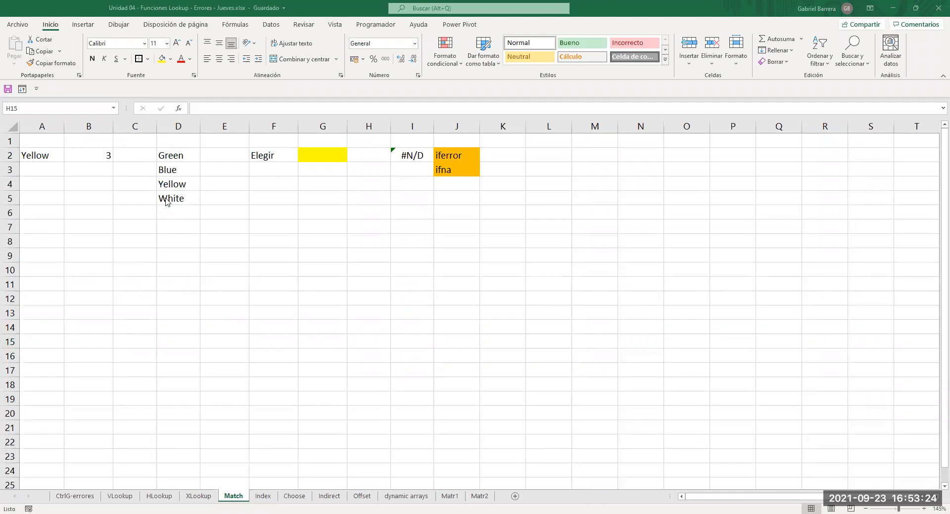
- Choose first Blue, finally White in the Elegir cell G2, and inspect the COINCIDIR formula in I2
{"action": "left_click", "coordinate": [321, 154]}
{"action": "left_click", "coordinate": [352, 157]}
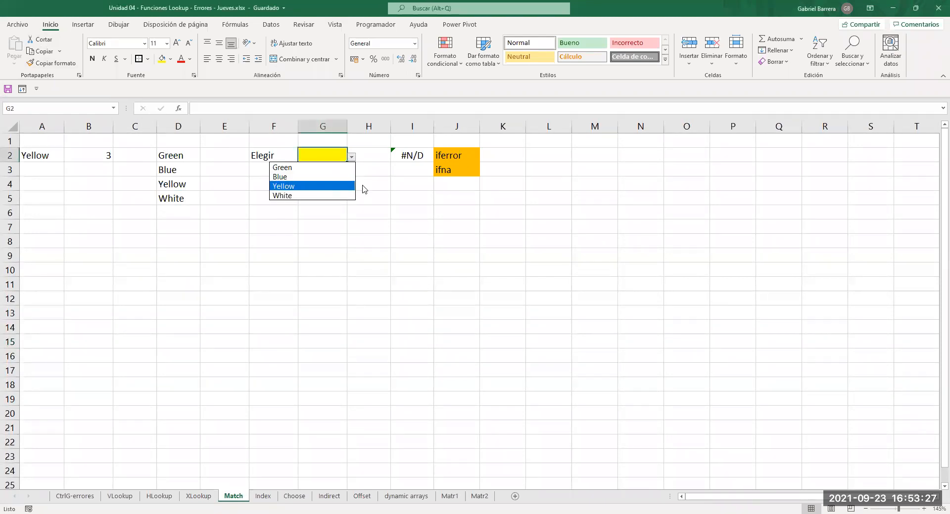
{"action": "left_click", "coordinate": [297, 177]}
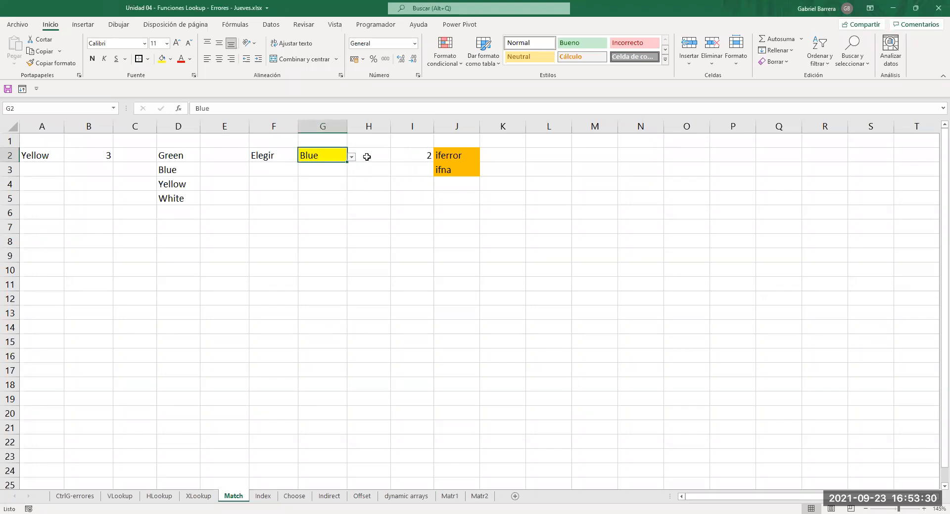
{"action": "left_click", "coordinate": [352, 157]}
{"action": "left_click", "coordinate": [299, 196]}
{"action": "left_click", "coordinate": [427, 154]}
{"action": "key", "text": "F2"}
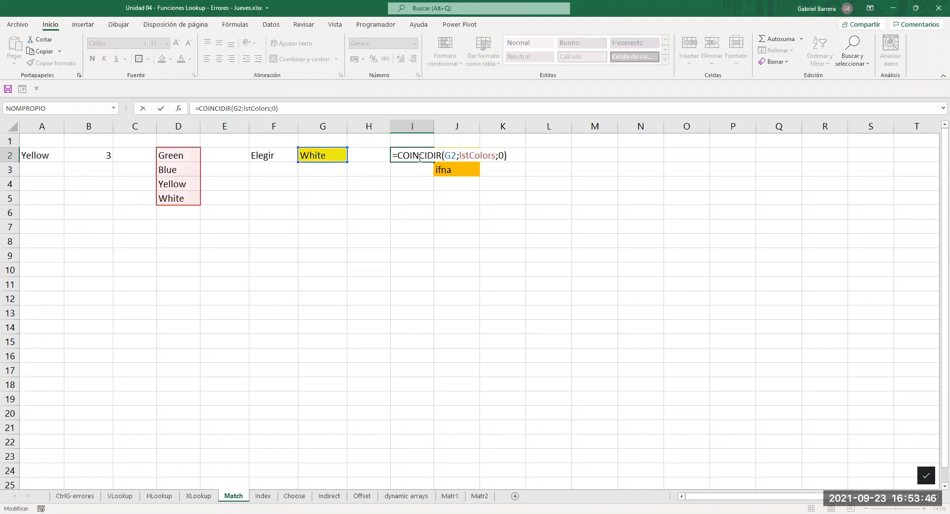
- Add the note "Match devuelve la posicion en la lista del valor buscado" in H6
{"action": "left_click", "coordinate": [366, 216]}
{"action": "type", "text": "a"}
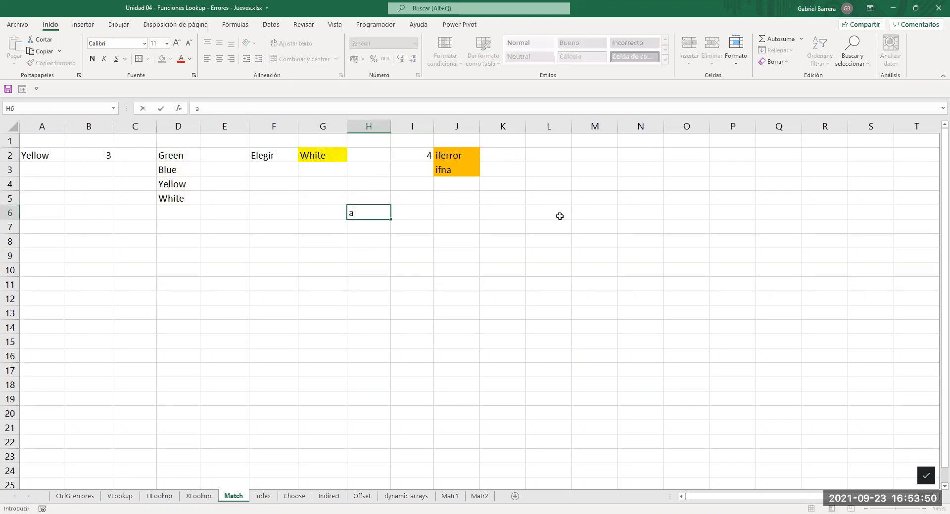
{"action": "type", "text": "Match devuelve la pos"}
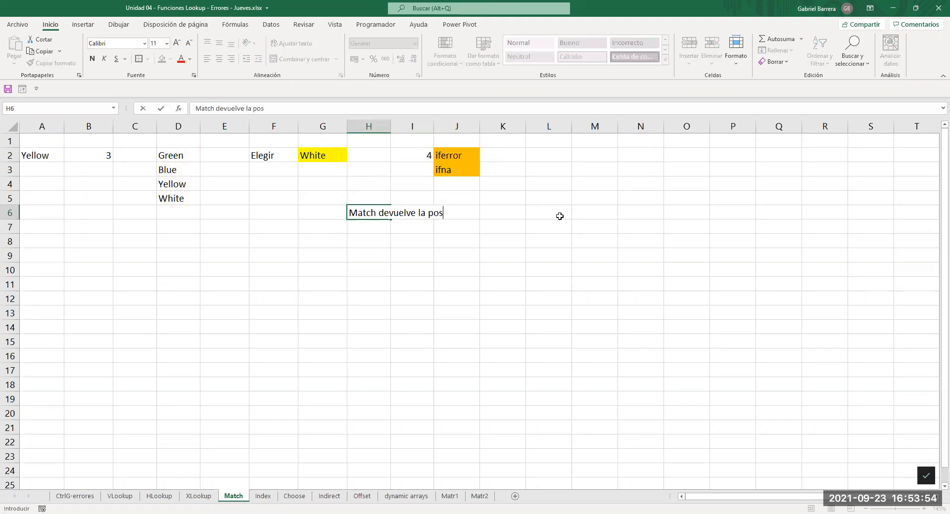
{"action": "type", "text": "icion en la lista del valor buscado"}
{"action": "key", "text": "Return"}
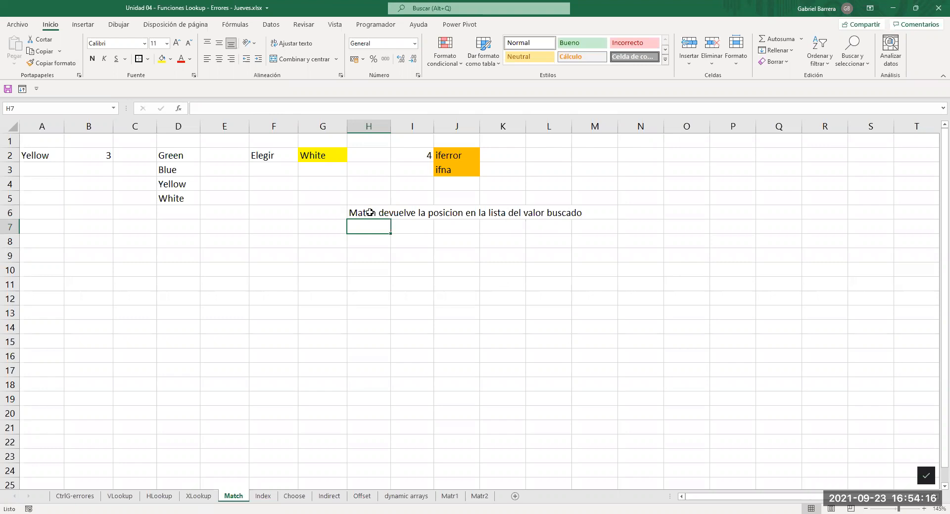
- Clear both the contents and the fill formatting from cells J2:J3
{"action": "left_click_drag", "start_coordinate": [454, 155], "coordinate": [456, 169]}
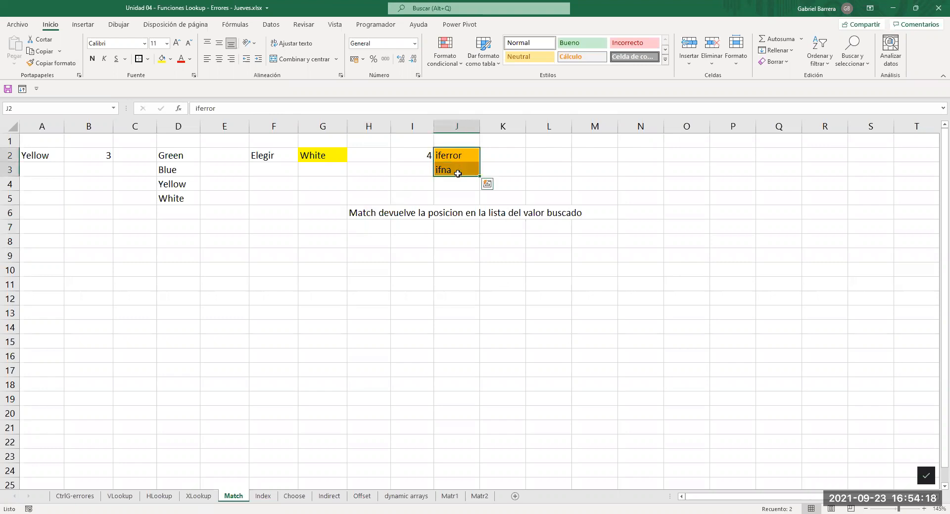
{"action": "left_click", "coordinate": [789, 64]}
{"action": "left_click", "coordinate": [781, 74]}
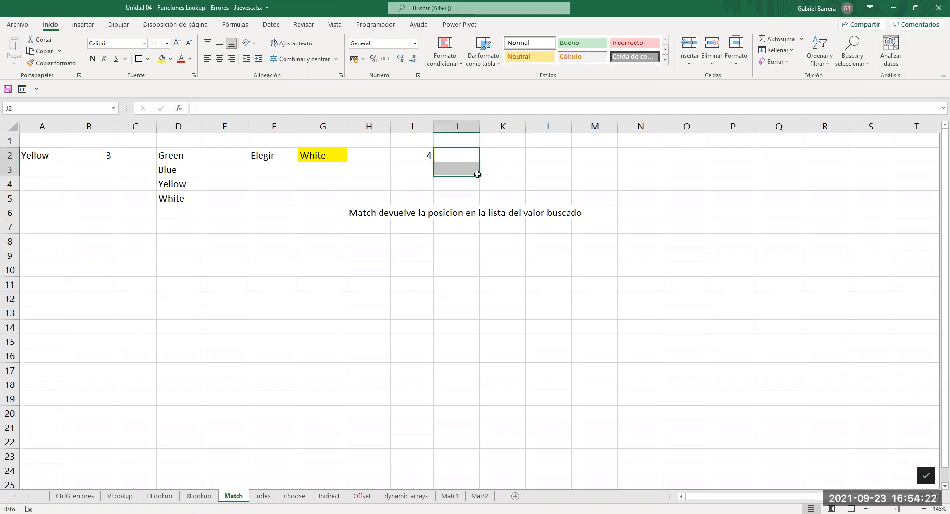
{"action": "left_click", "coordinate": [417, 156]}
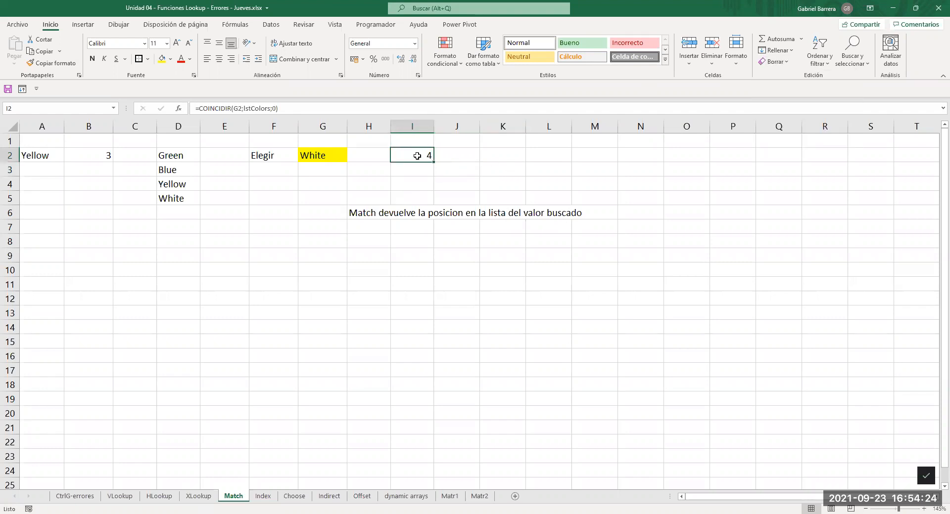
{"action": "left_click", "coordinate": [473, 153]}
{"action": "type", "text": "="}
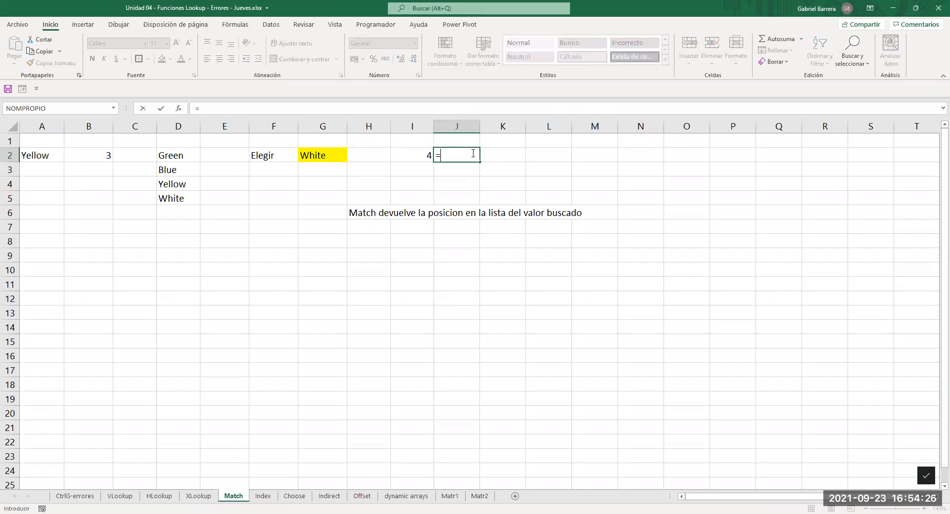
{"action": "type", "text": "fo"}
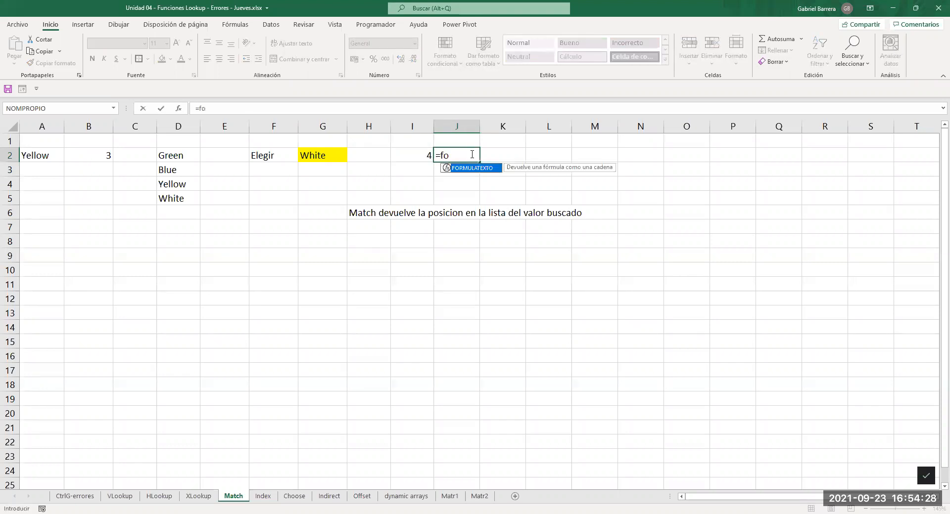
{"action": "left_click", "coordinate": [411, 150]}
{"action": "key", "text": "Return"}
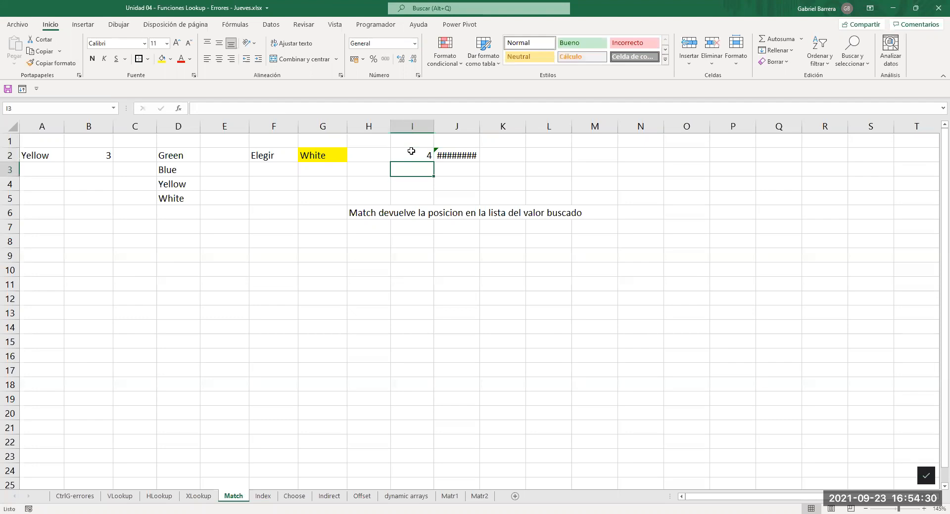
- Widen column J to fit its content and show I2's formula as text in J2 with =FORMULATEXTO(I2)
{"action": "double_click", "coordinate": [478, 122]}
{"action": "left_click", "coordinate": [462, 154]}
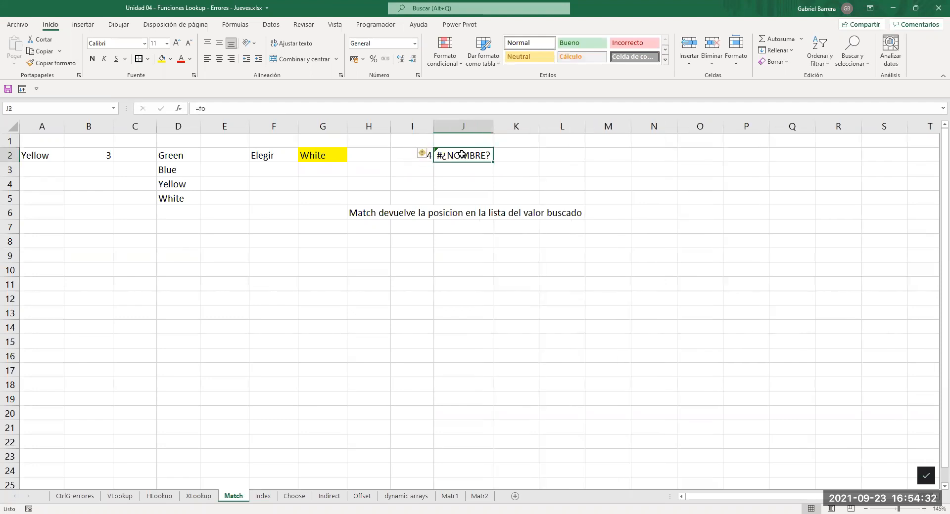
{"action": "type", "text": "="}
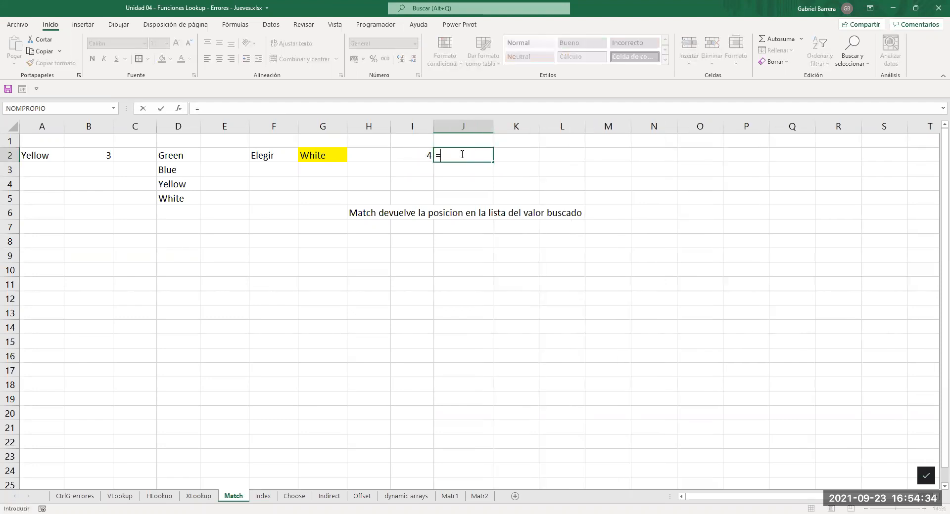
{"action": "type", "text": "FORMULATEXTO("}
{"action": "left_click", "coordinate": [409, 158]}
{"action": "key", "text": "Return"}
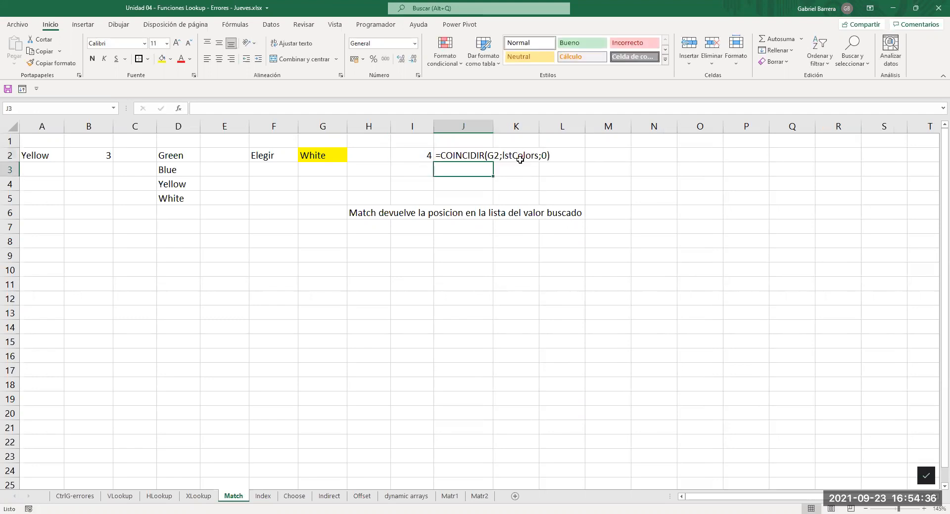
- Trace the COINCIDIR formula in I2 through its lookup value in G2 and each color of the lstColors list in D2:D5
{"action": "left_click", "coordinate": [406, 155]}
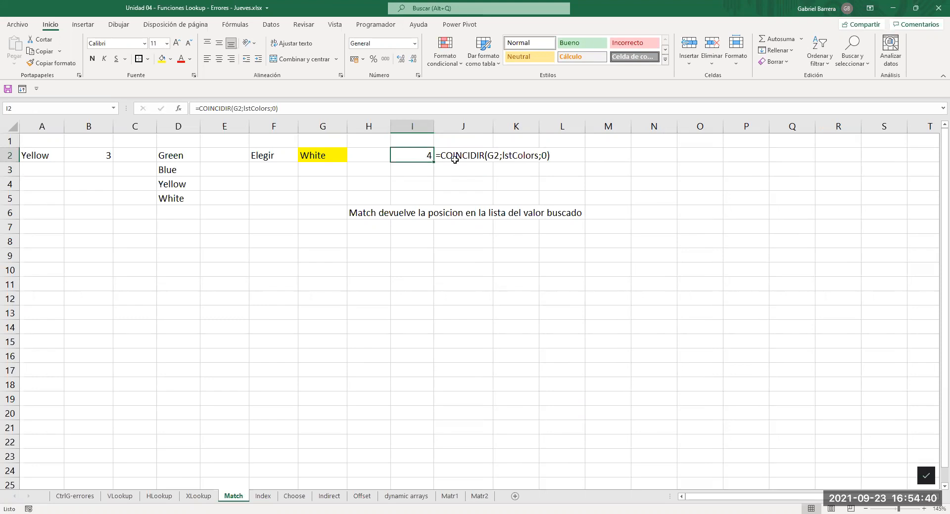
{"action": "left_click", "coordinate": [319, 157]}
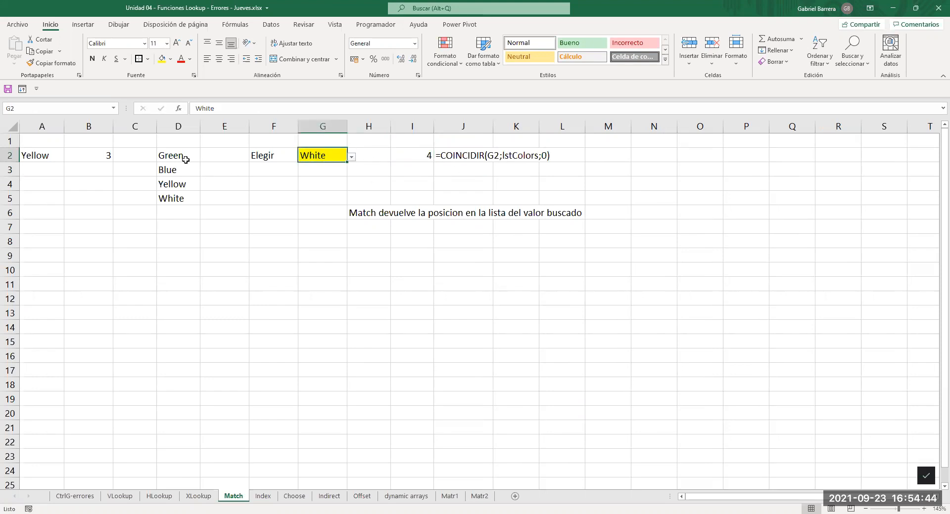
{"action": "left_click_drag", "start_coordinate": [185, 157], "coordinate": [176, 197]}
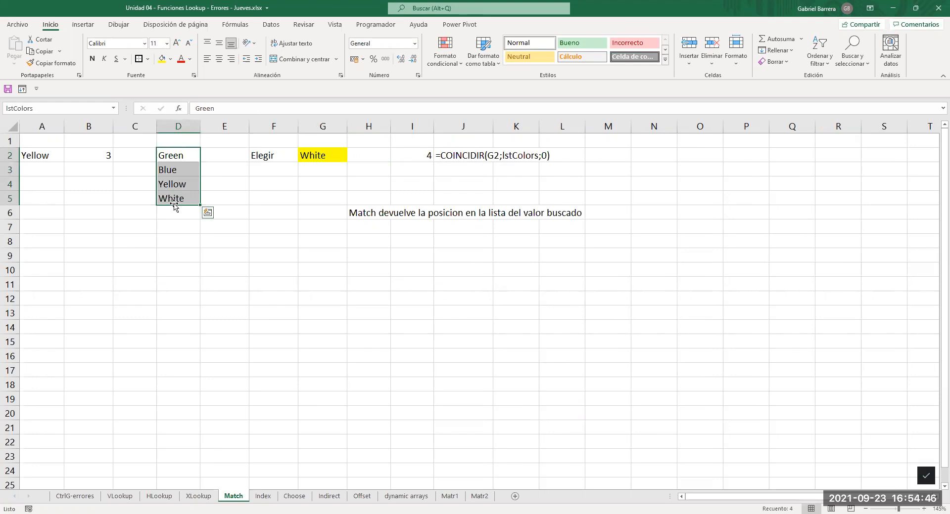
{"action": "left_click", "coordinate": [176, 157]}
{"action": "left_click", "coordinate": [183, 168]}
{"action": "left_click", "coordinate": [183, 156]}
{"action": "left_click", "coordinate": [183, 170]}
{"action": "left_click", "coordinate": [182, 181]}
{"action": "left_click", "coordinate": [181, 196]}
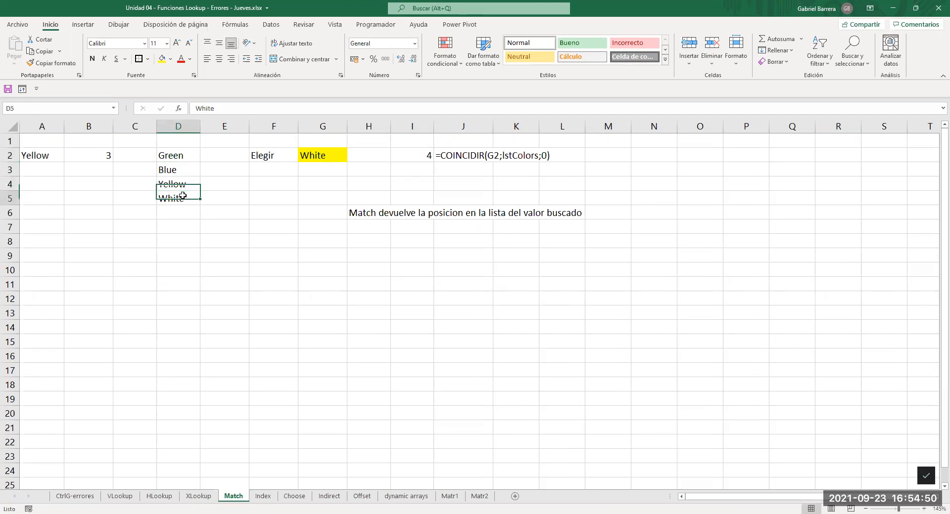
{"action": "left_click", "coordinate": [395, 162]}
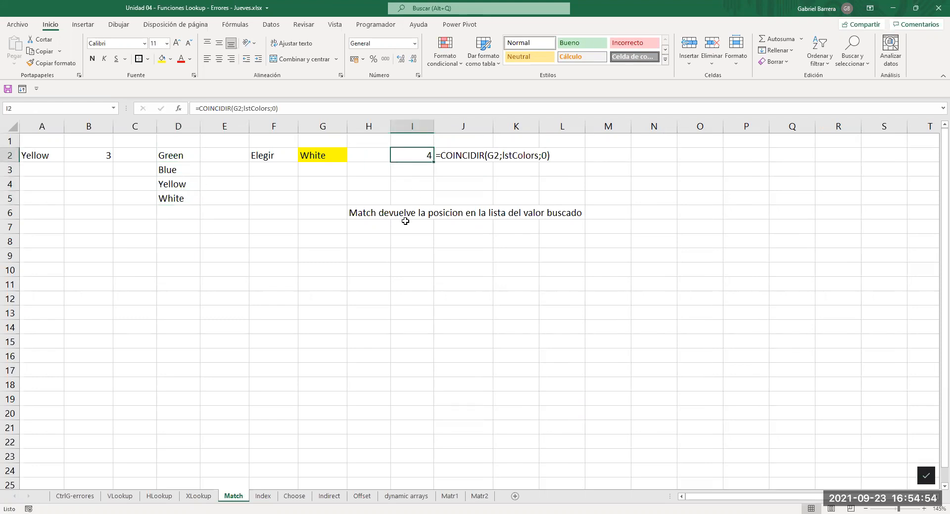
- Inspect the COINCIDIR formula in B2 and its lookup value in A2
{"action": "left_click", "coordinate": [44, 154]}
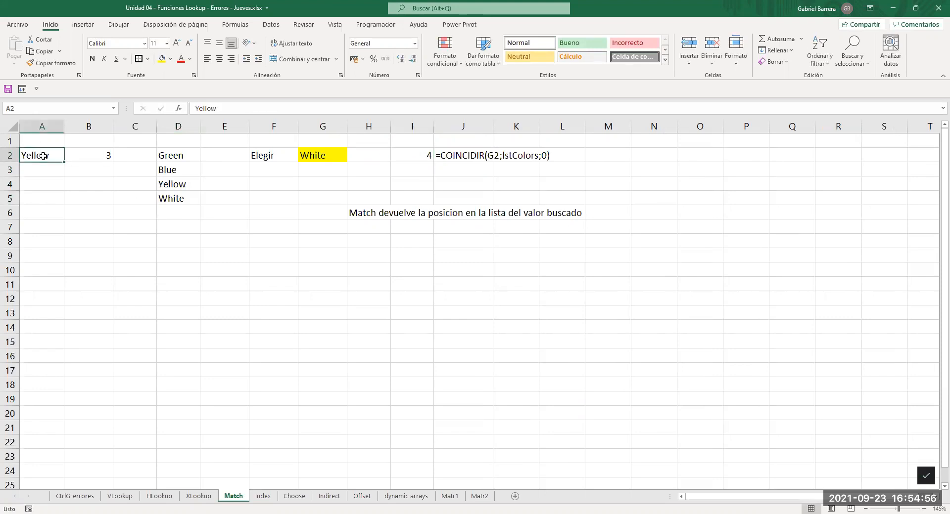
{"action": "left_click", "coordinate": [84, 153]}
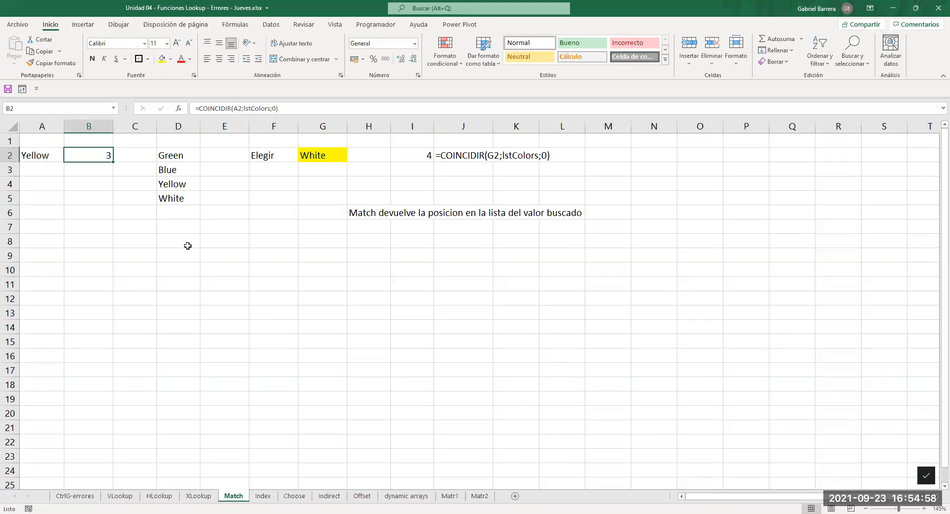
{"action": "key", "text": "F2"}
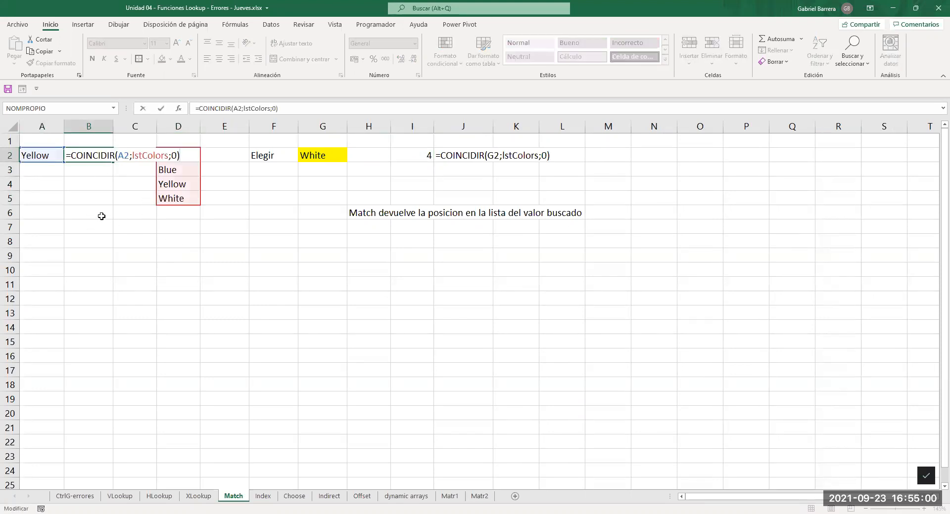
{"action": "left_click", "coordinate": [29, 154]}
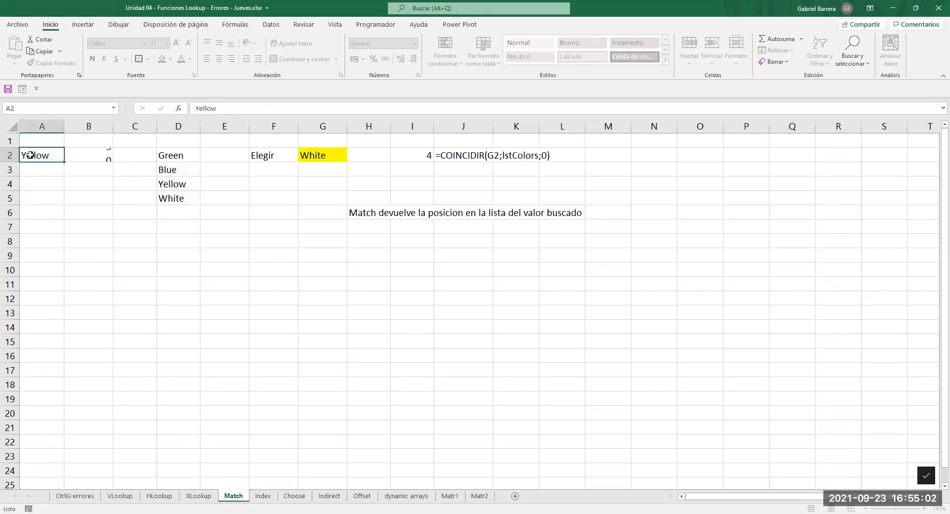
- Choose Blue in the Elegir cell G2
{"action": "left_click", "coordinate": [314, 156]}
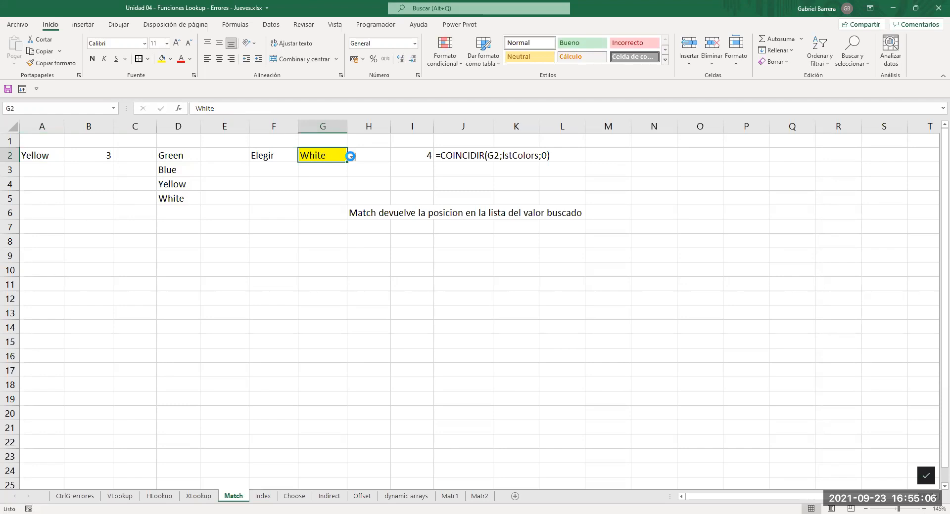
{"action": "left_click", "coordinate": [351, 156]}
{"action": "left_click", "coordinate": [299, 177]}
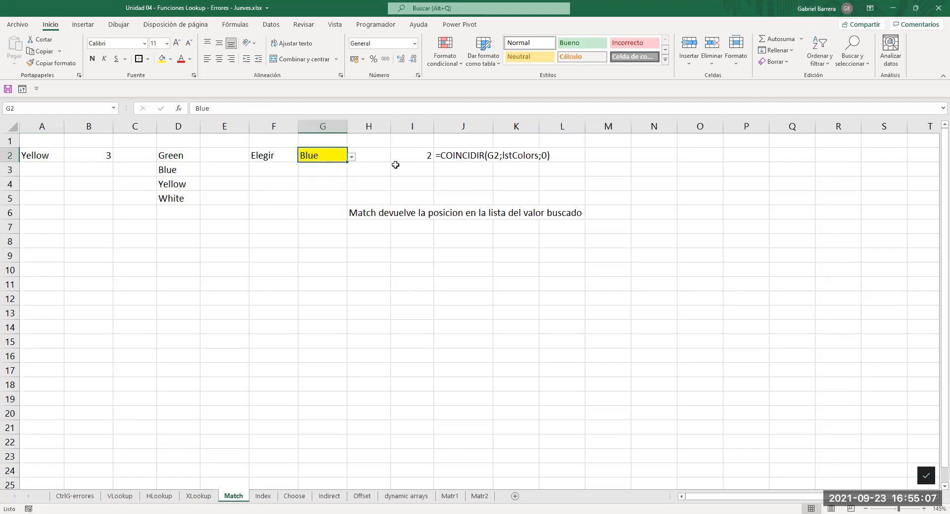
- Examine the Tipo_de_coincidencia argument of the COINCIDIR formula in I2, both in the cell and in its function arguments
{"action": "left_click", "coordinate": [423, 157]}
{"action": "key", "text": "F2"}
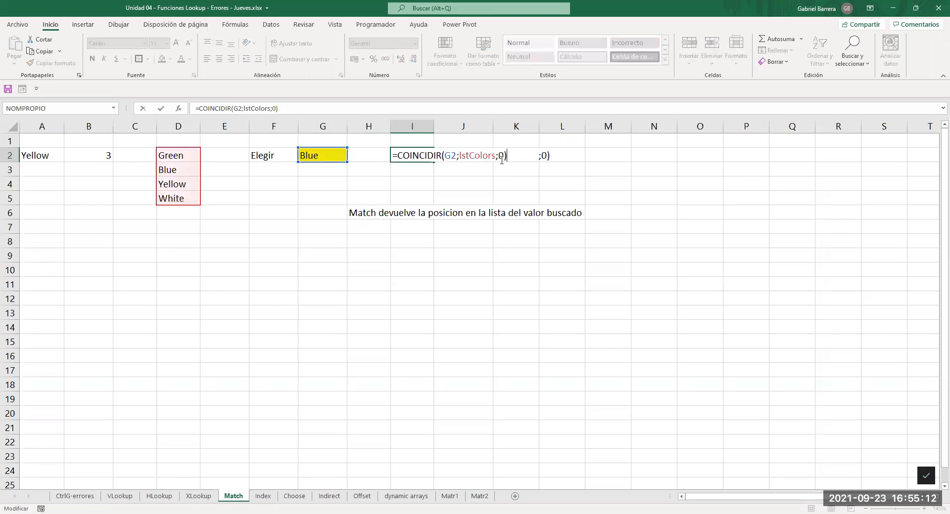
{"action": "left_click", "coordinate": [501, 158]}
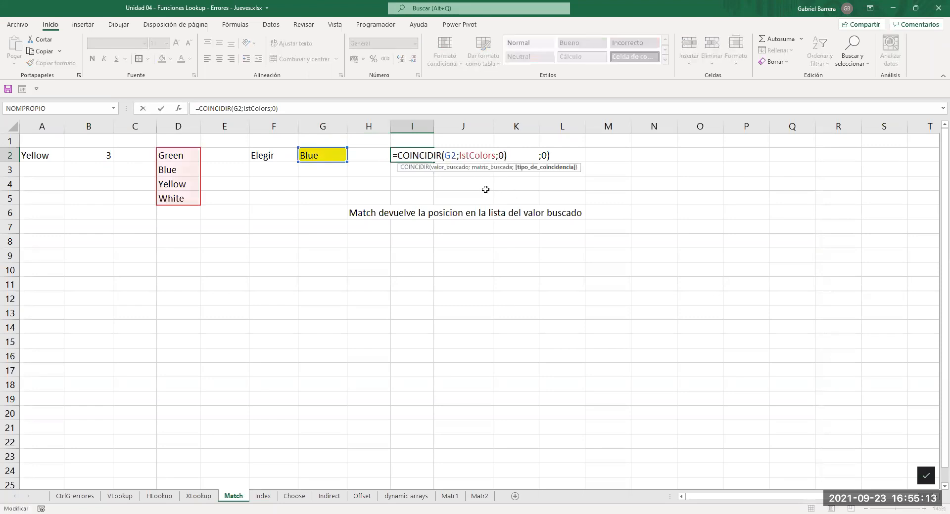
{"action": "left_click", "coordinate": [520, 168]}
{"action": "key", "text": "Escape"}
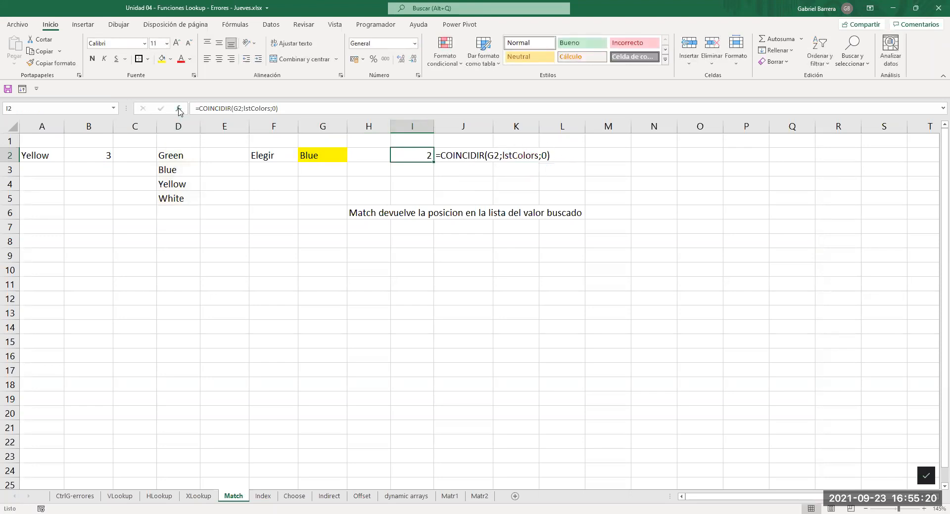
{"action": "left_click", "coordinate": [179, 108]}
{"action": "left_click", "coordinate": [304, 241]}
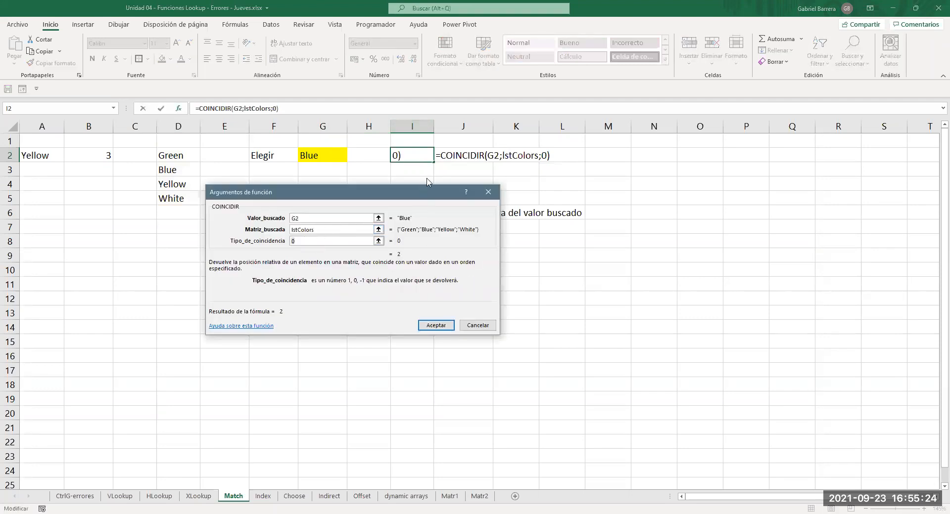
{"action": "key", "text": "Escape"}
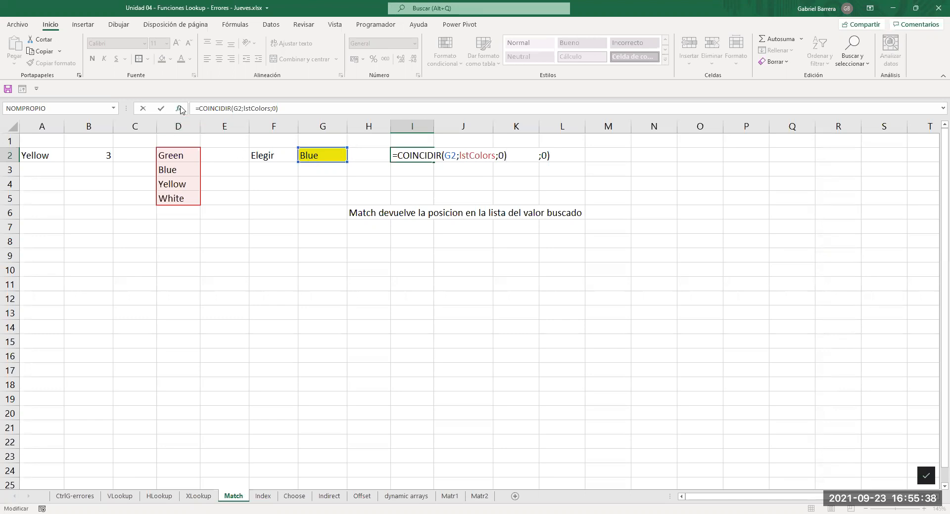
- Try match types 1 and -1 in the function arguments of I2's COINCIDIR formula, and set the type back to 0
{"action": "left_click", "coordinate": [180, 109]}
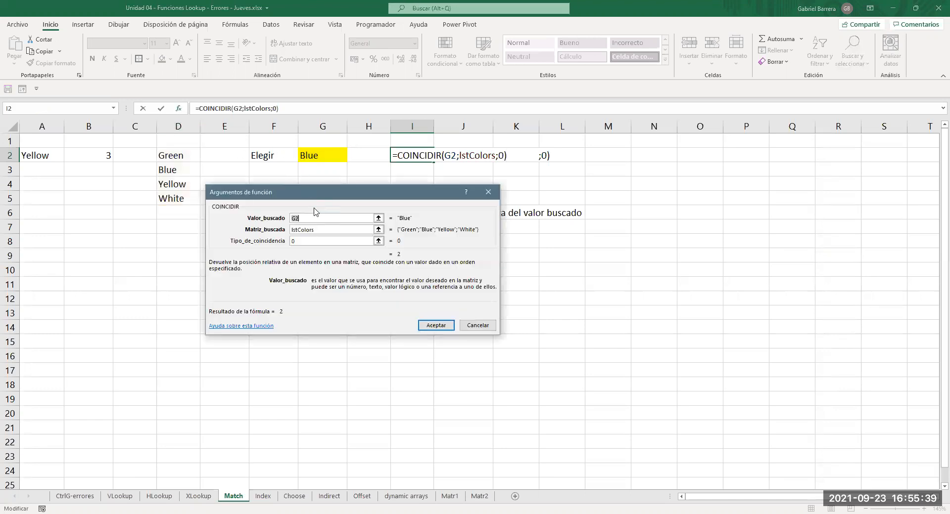
{"action": "left_click", "coordinate": [332, 240]}
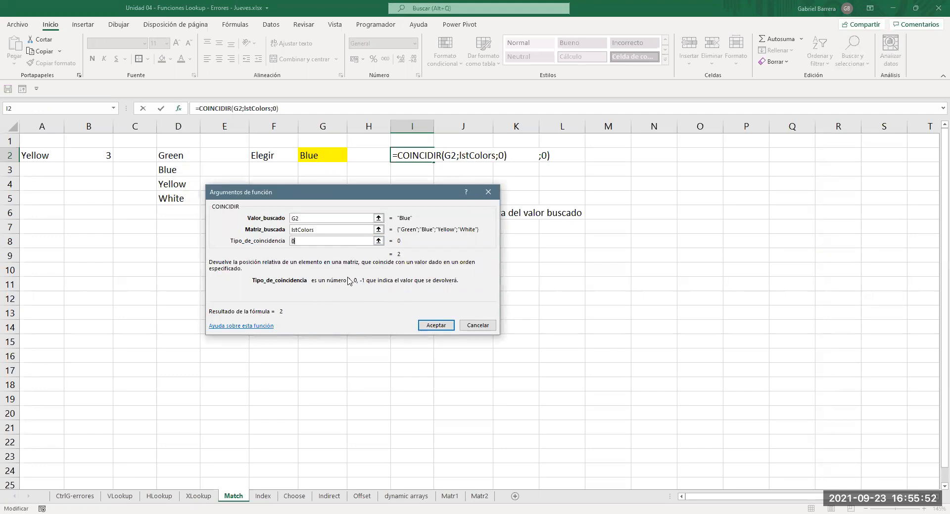
{"action": "type", "text": "1"}
{"action": "key", "text": "BackSpace"}
{"action": "type", "text": "-1"}
{"action": "key", "text": "BackSpace"}
{"action": "key", "text": "BackSpace"}
{"action": "type", "text": "0"}
{"action": "key", "text": "Return"}
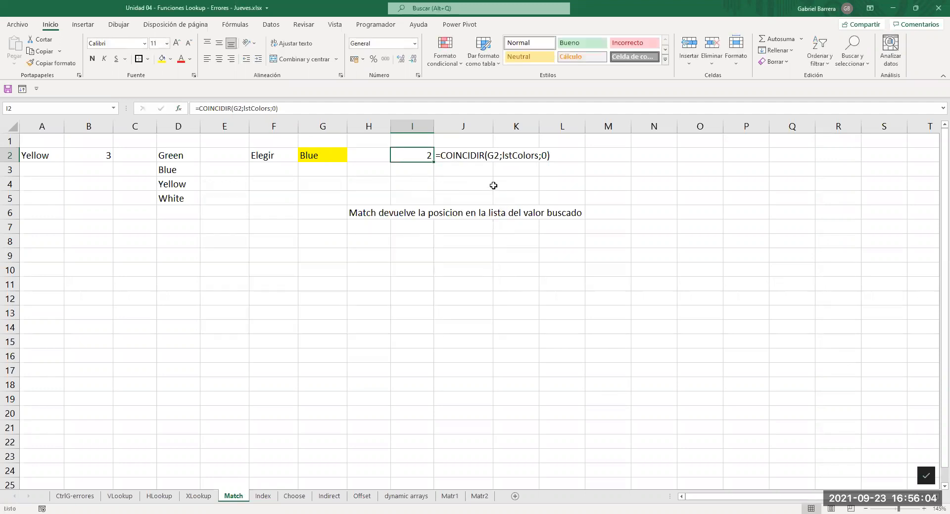
- Try 5 as the match type directly in I2's COINCIDIR formula, and restore it to 0
{"action": "key", "text": "F2"}
{"action": "left_click", "coordinate": [500, 157]}
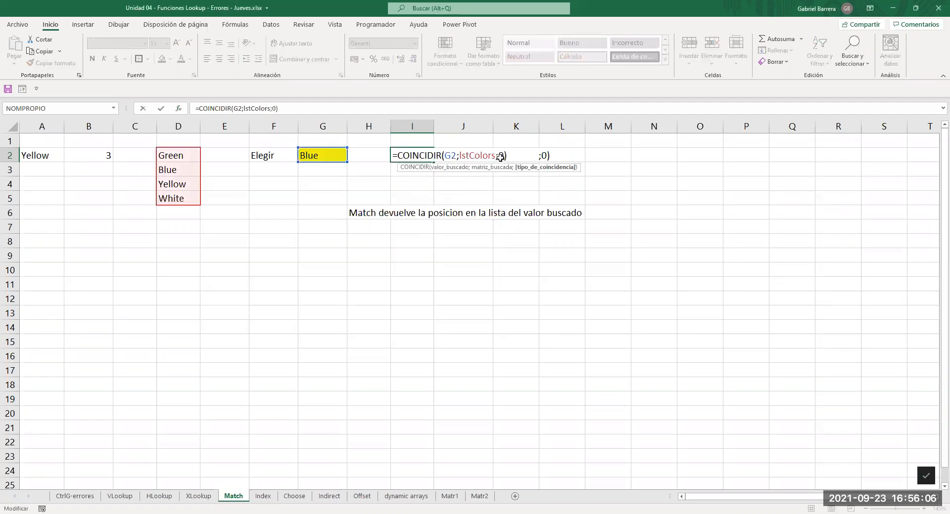
{"action": "key", "text": "Delete"}
{"action": "type", "text": "5"}
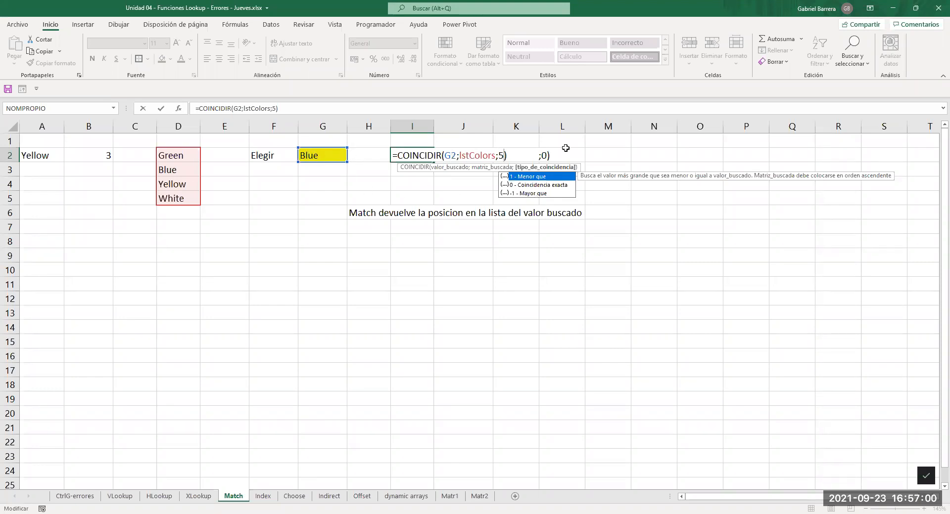
{"action": "key", "text": "BackSpace"}
{"action": "type", "text": "0"}
{"action": "key", "text": "Return"}
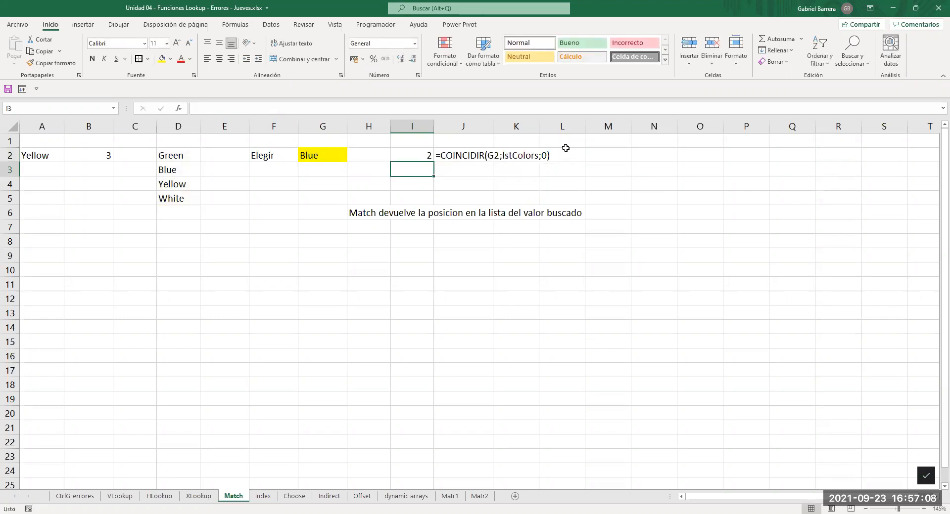
- Copy the ID, Cantidad, Brand and Total table in A14:D18 of the VLookup sheet to B9 on the Match sheet
{"action": "left_click", "coordinate": [129, 498]}
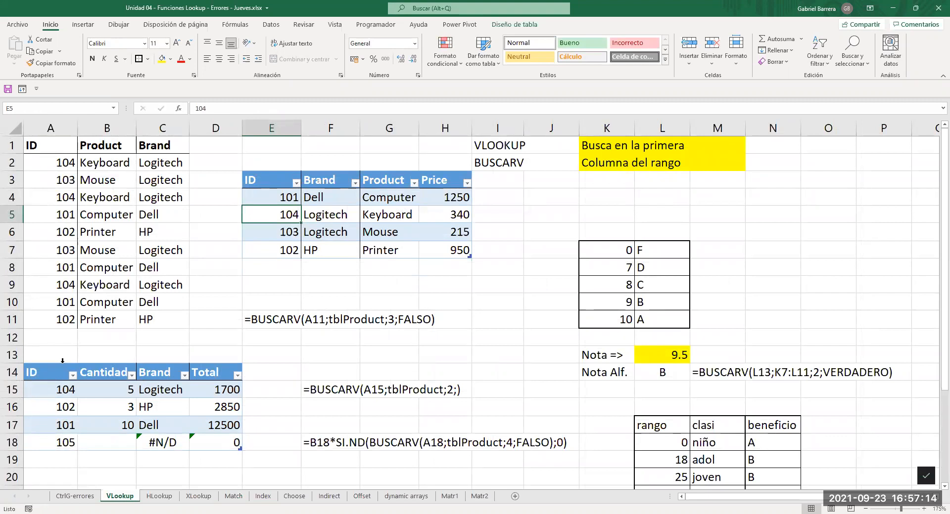
{"action": "left_click_drag", "start_coordinate": [36, 372], "coordinate": [215, 444]}
{"action": "key", "text": "ctrl+c"}
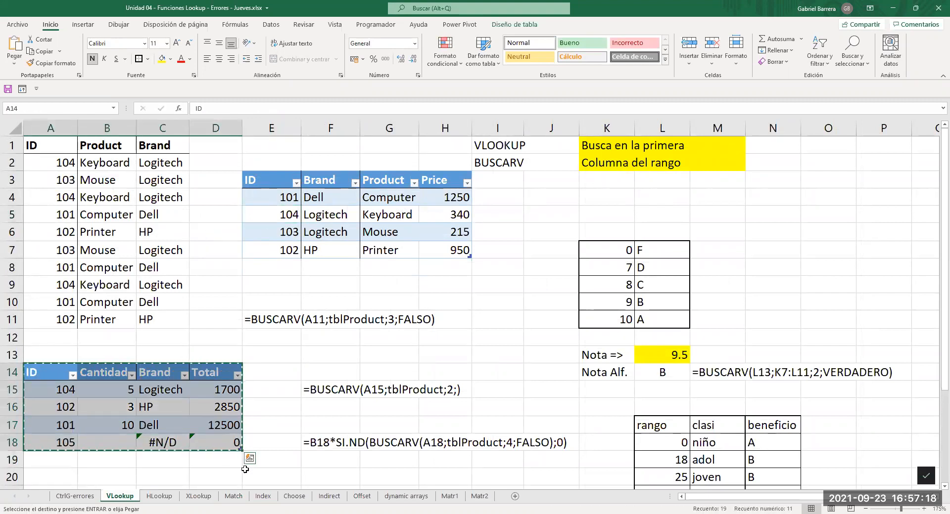
{"action": "left_click", "coordinate": [229, 499]}
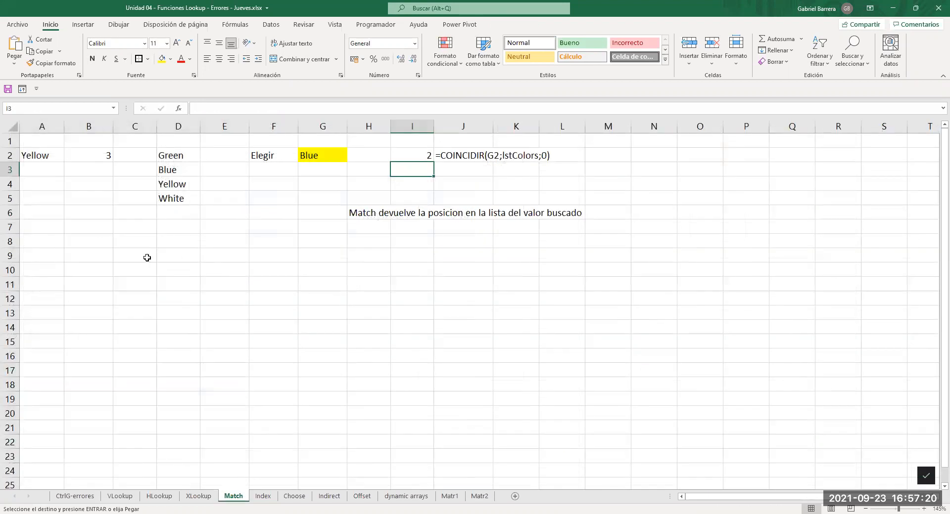
{"action": "left_click", "coordinate": [86, 258]}
{"action": "key", "text": "ctrl+v"}
{"action": "left_click", "coordinate": [206, 375]}
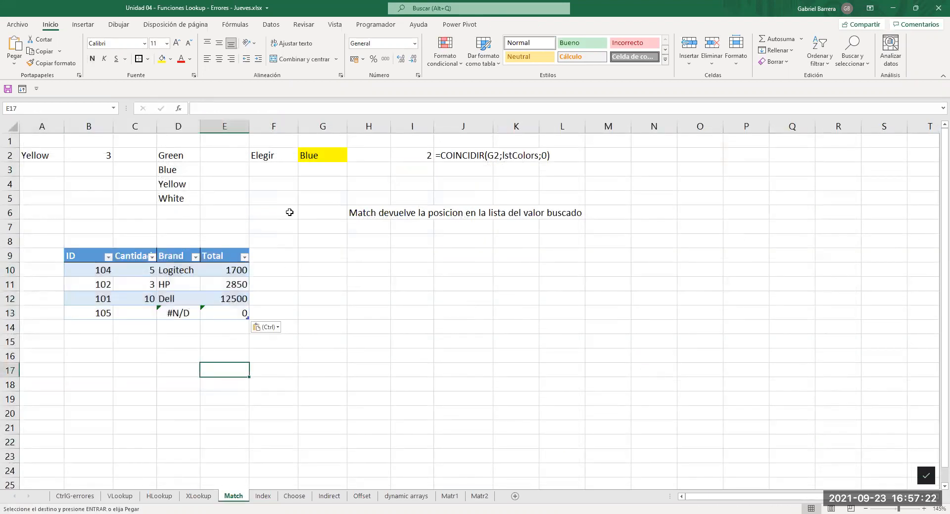
- Turn off the filter buttons in the header row of the ID, Cantidad, Brand and Total table on the Match sheet
{"action": "left_click", "coordinate": [181, 291]}
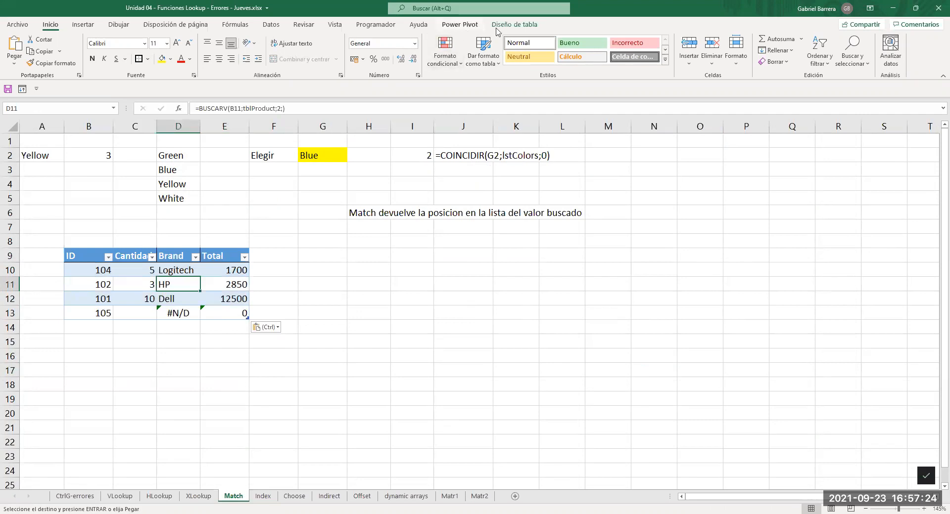
{"action": "left_click", "coordinate": [513, 24]}
{"action": "left_click", "coordinate": [549, 40]}
{"action": "left_click", "coordinate": [368, 314]}
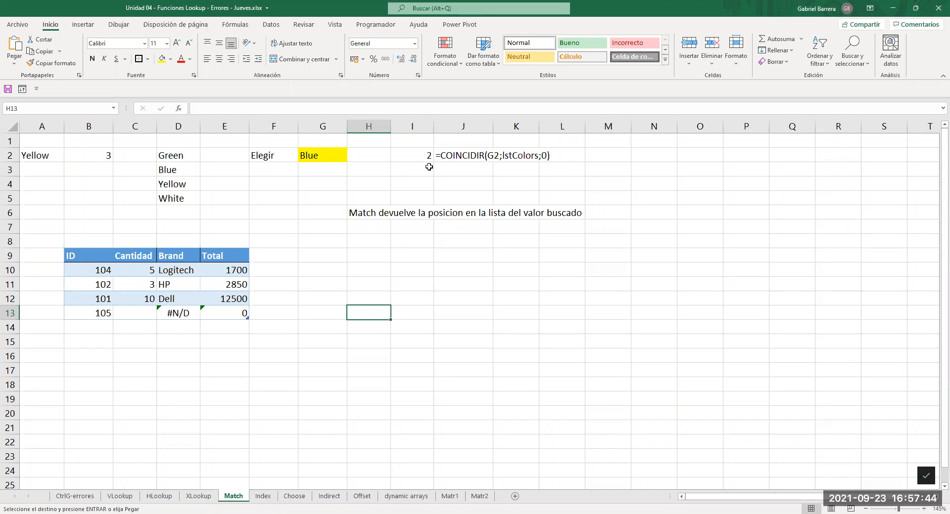
- Enter =COINCIDIR(G9;Tabla69[#Encabezados];0) in H9 and the header name Brand in G9 as its lookup value
{"action": "left_click", "coordinate": [362, 256]}
{"action": "type", "text": "="}
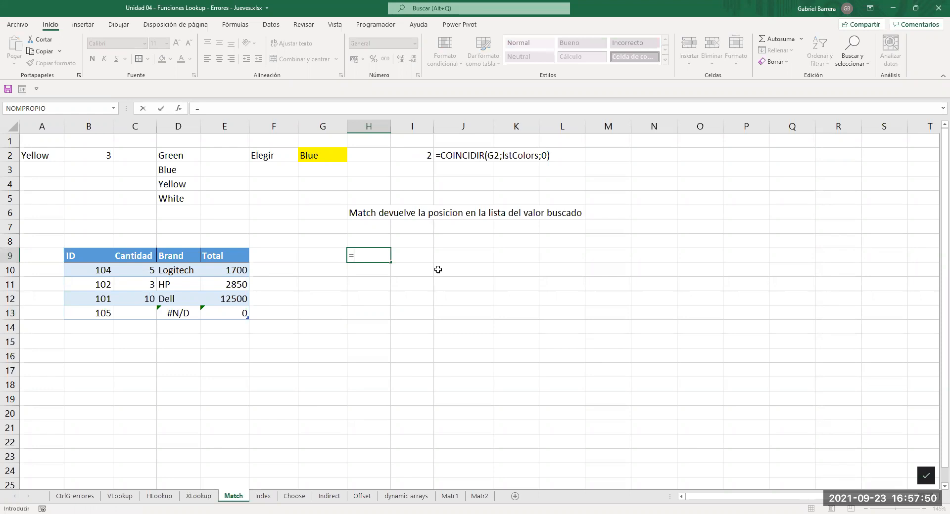
{"action": "type", "text": "COINCIDIR("}
{"action": "key", "text": "Left"}
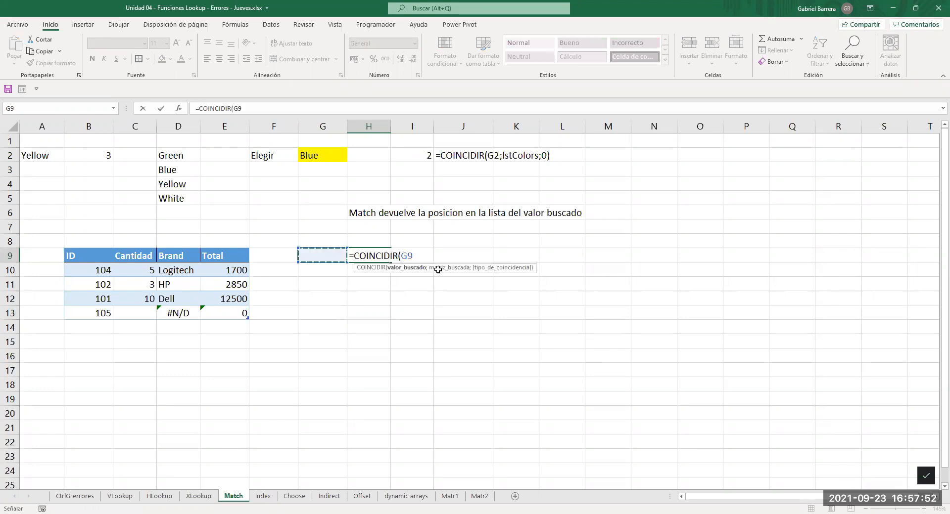
{"action": "type", "text": ";"}
{"action": "left_click", "coordinate": [88, 257]}
{"action": "left_click_drag", "start_coordinate": [138, 258], "coordinate": [223, 257]}
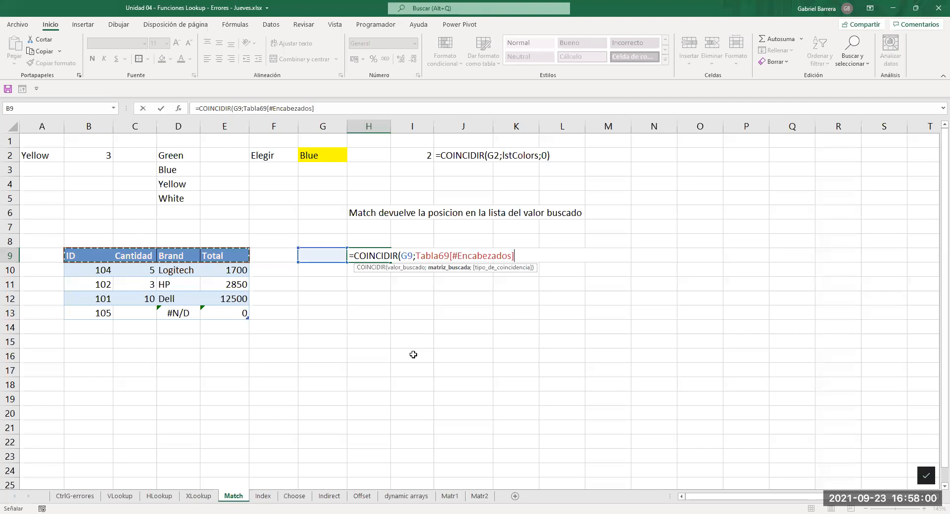
{"action": "type", "text": ";0"}
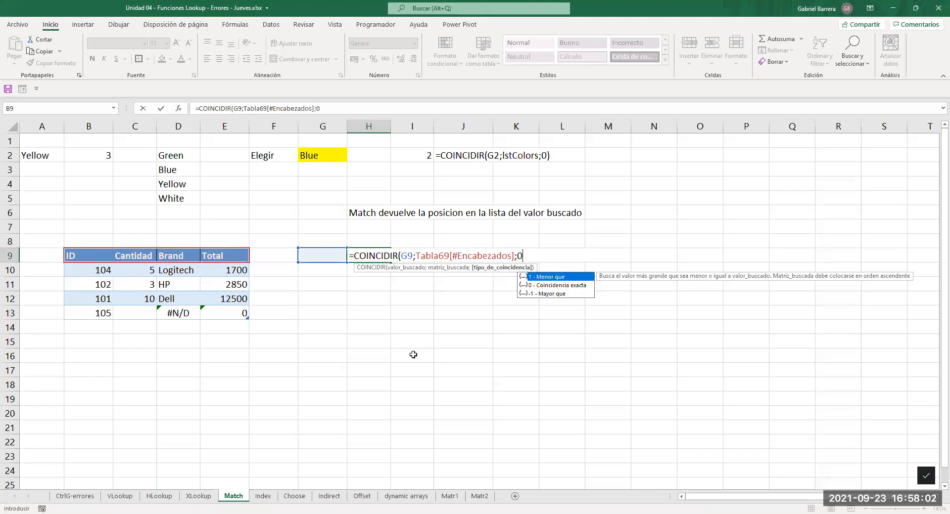
{"action": "key", "text": "Return"}
{"action": "type", "text": "Brand"}
{"action": "key", "text": "Return"}
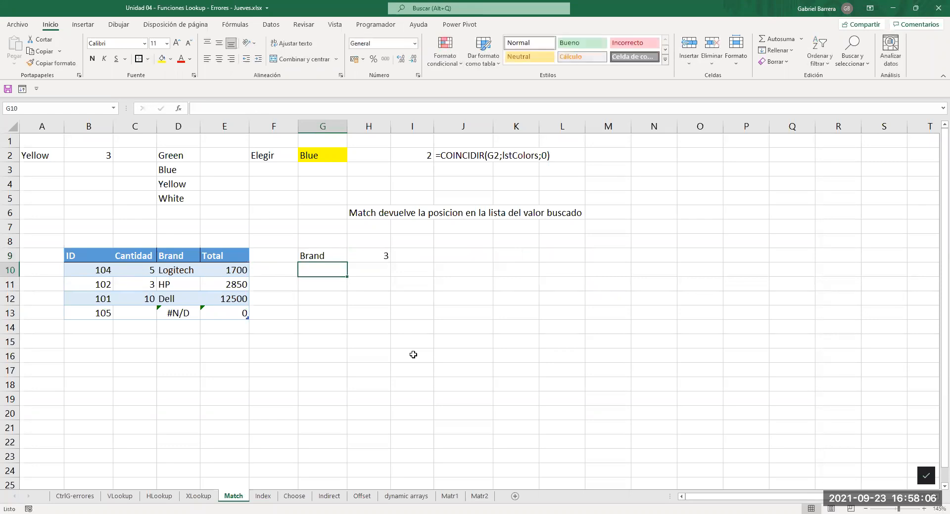
{"action": "left_click", "coordinate": [366, 252]}
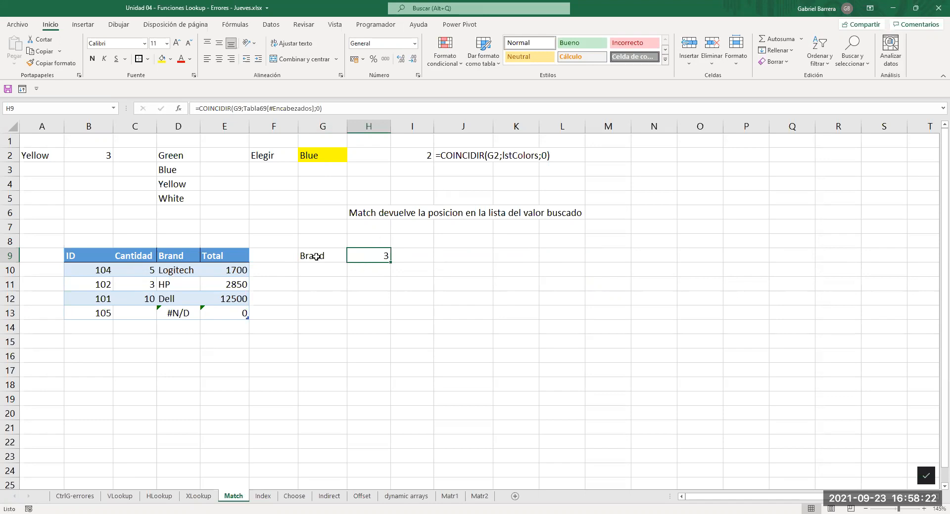
- Copy the FORMULATEXTO formula from J2 to I9 to show the text of H9's COINCIDIR formula
{"action": "left_click", "coordinate": [463, 157]}
{"action": "key", "text": "ctrl+c"}
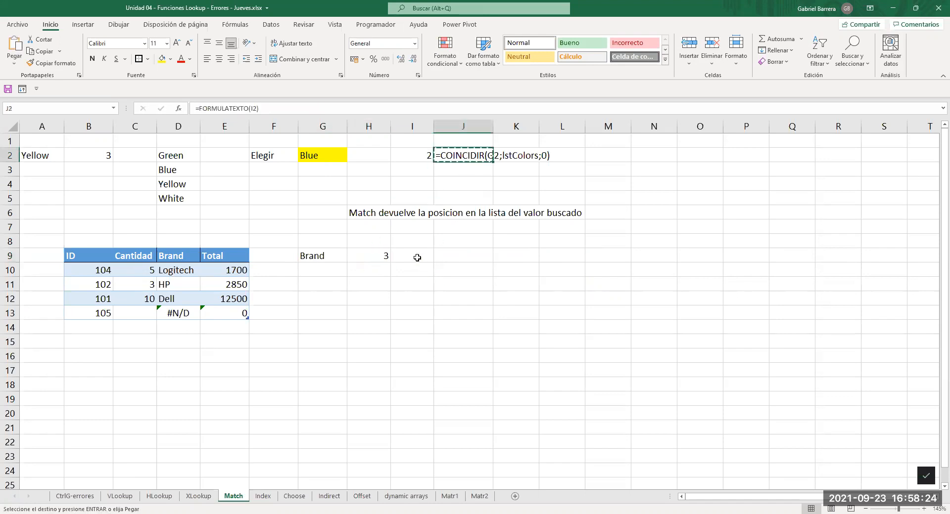
{"action": "left_click", "coordinate": [417, 258]}
{"action": "key", "text": "ctrl+v"}
{"action": "left_click", "coordinate": [369, 284]}
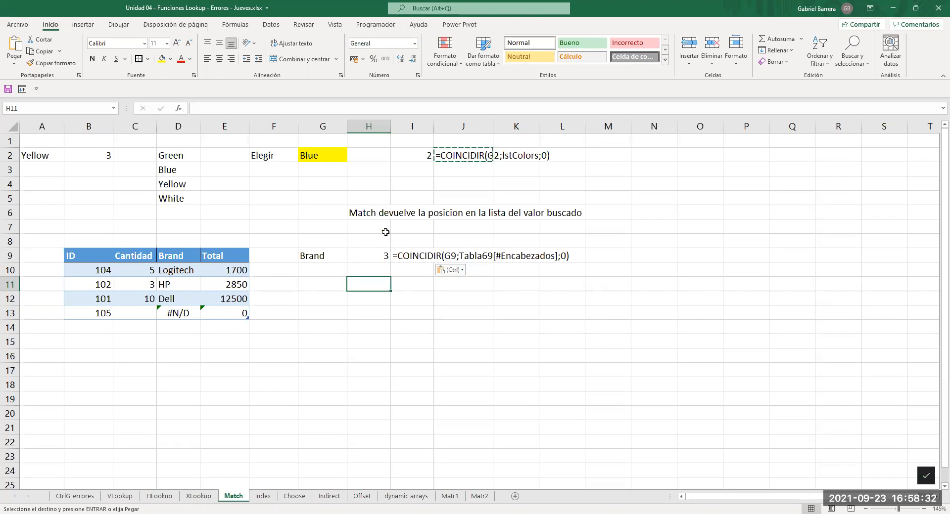
{"action": "key", "text": "Escape"}
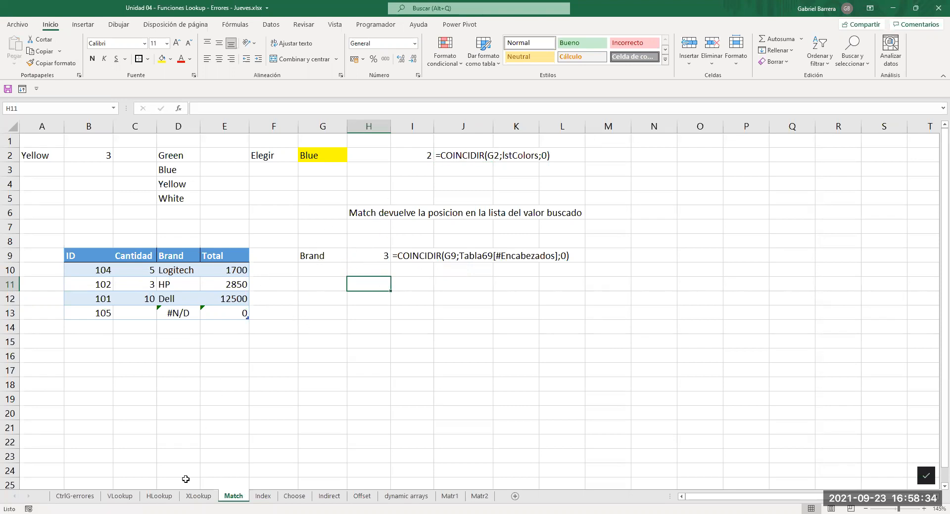
{"action": "left_click", "coordinate": [159, 496]}
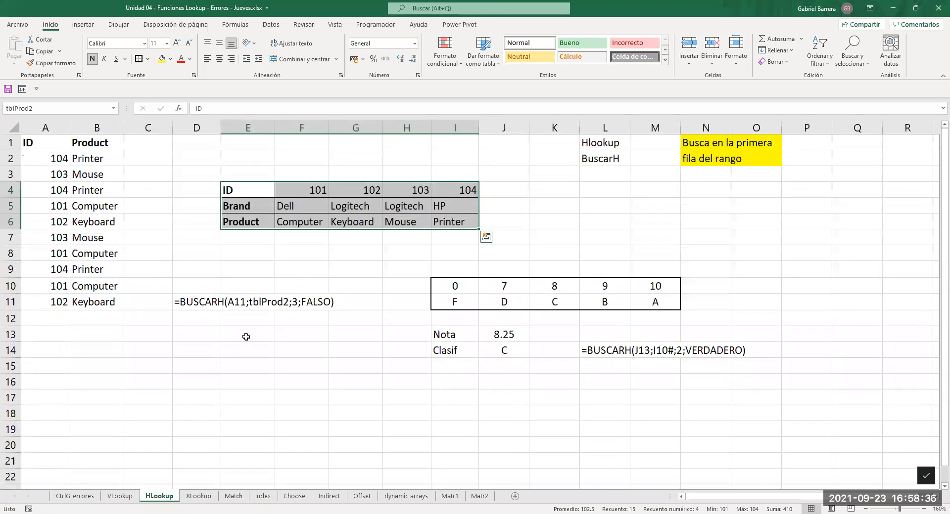
{"action": "left_click", "coordinate": [234, 497]}
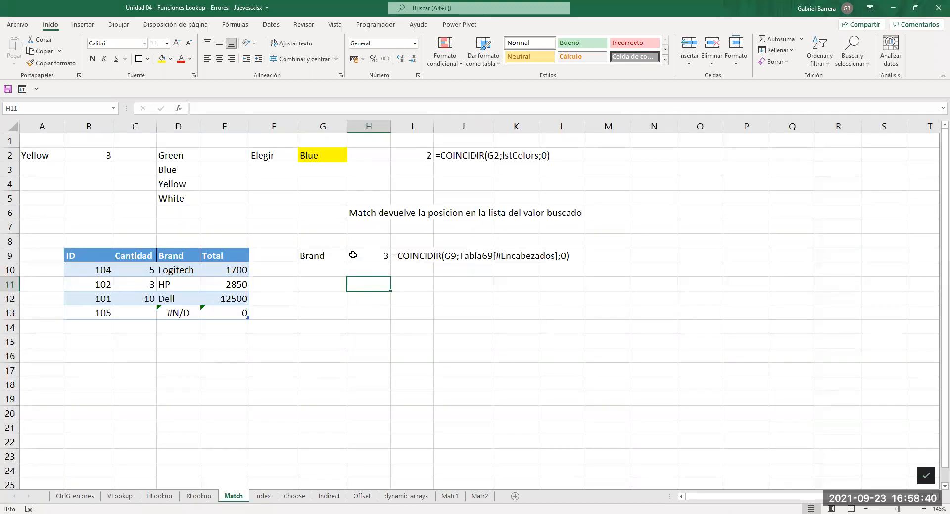
{"action": "left_click", "coordinate": [455, 157]}
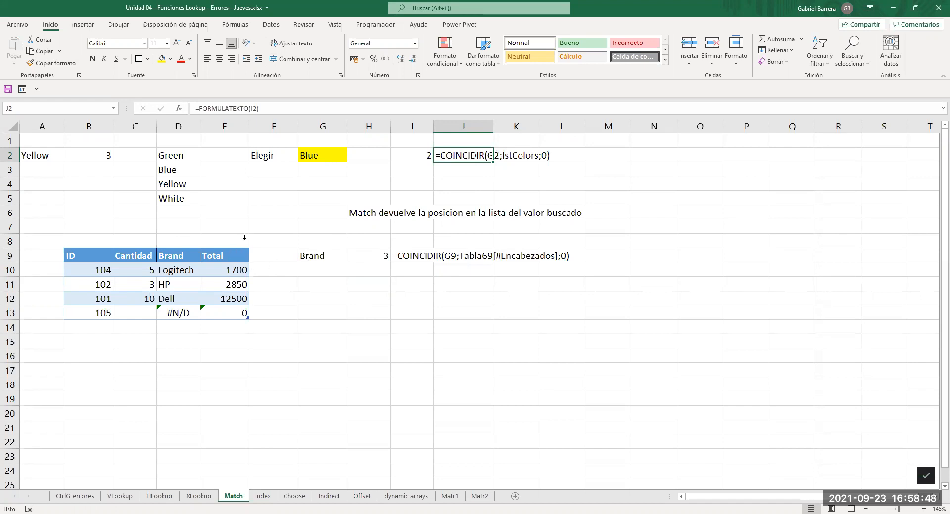
{"action": "left_click", "coordinate": [328, 309]}
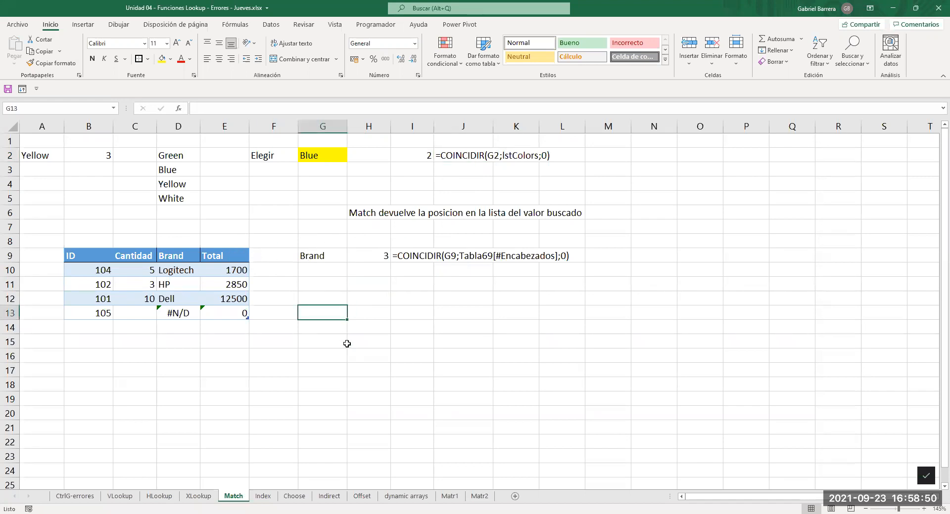
- On the Index sheet, remove the @ operator from C2's formula so it reads =INDICE(tblNum;A2;B2), and check its references
{"action": "left_click", "coordinate": [261, 497]}
{"action": "scroll", "coordinate": [295, 334], "scroll_direction": "up", "scroll_amount": 4}
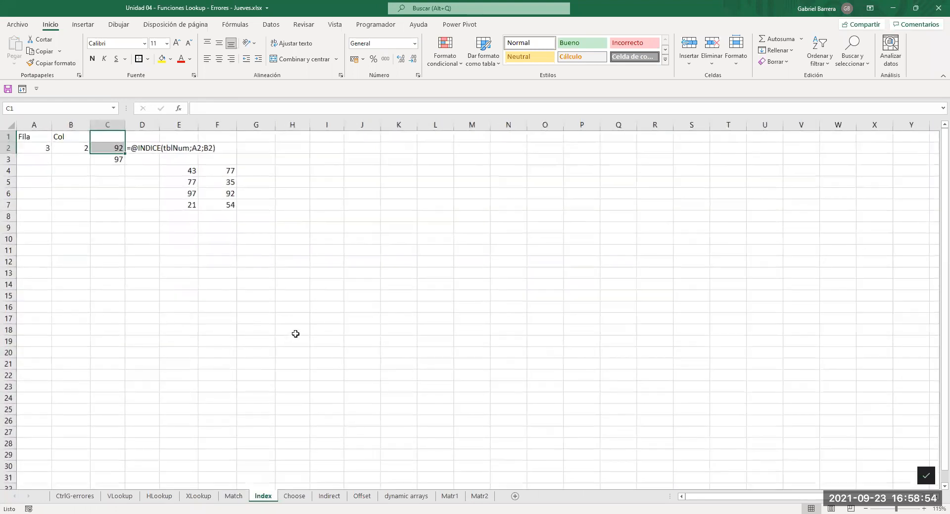
{"action": "left_click", "coordinate": [197, 210]}
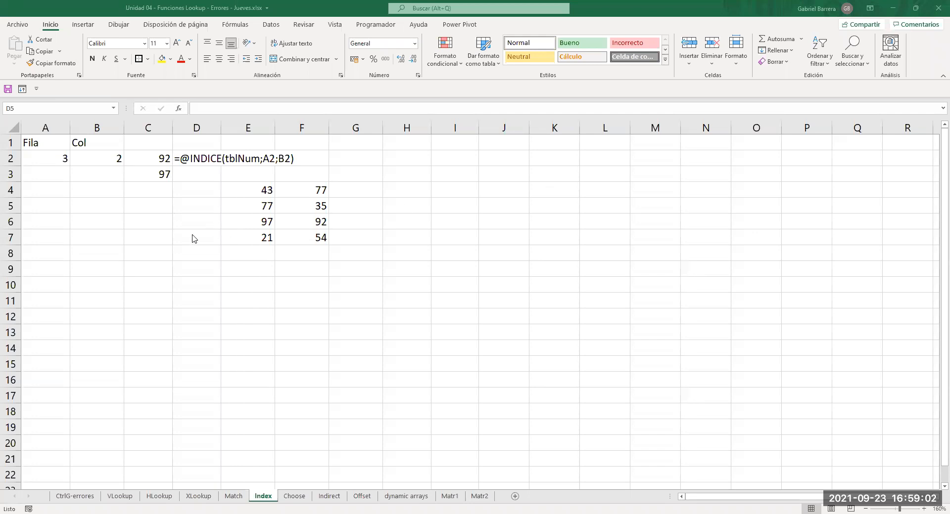
{"action": "double_click", "coordinate": [147, 159]}
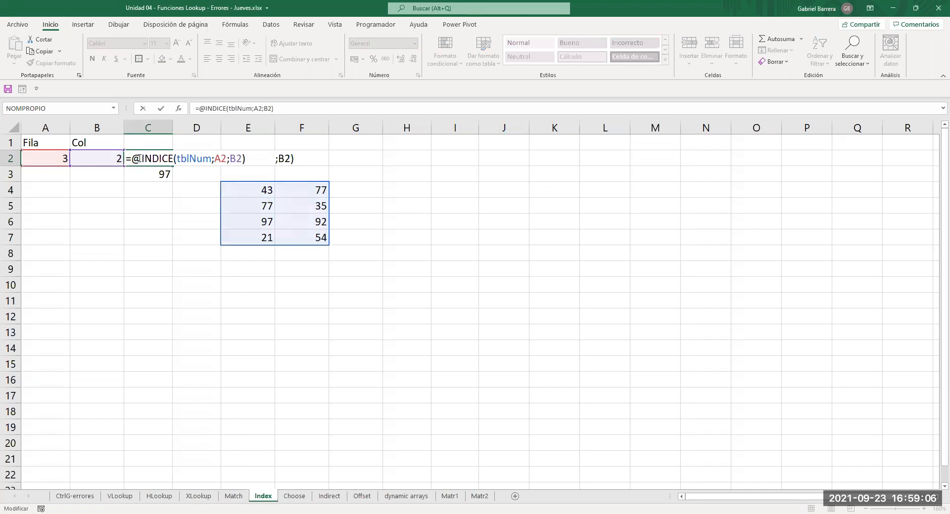
{"action": "key", "text": "Delete"}
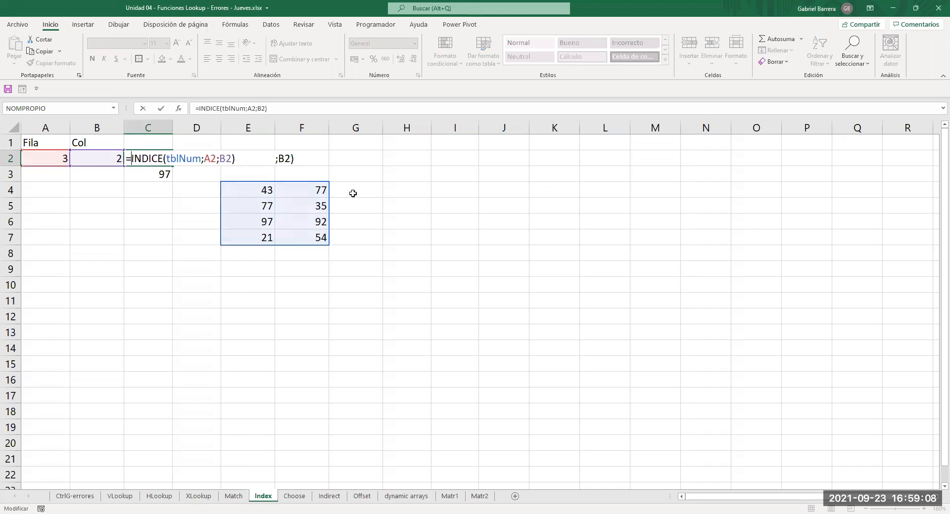
{"action": "key", "text": "ctrl+Return"}
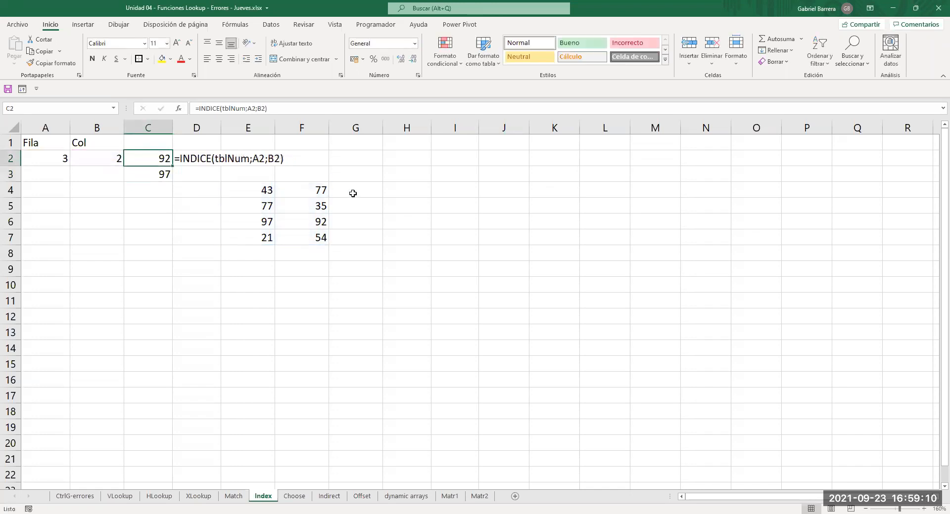
{"action": "key", "text": "F2"}
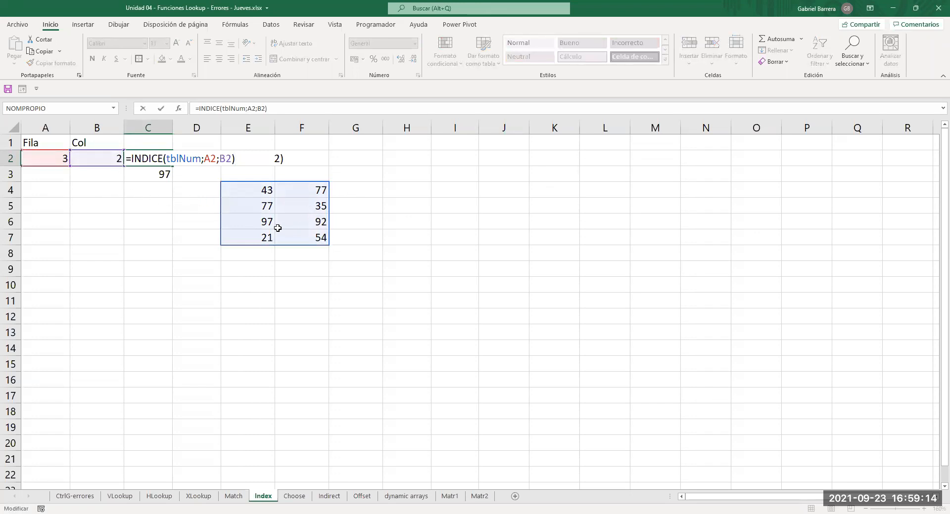
{"action": "key", "text": "Escape"}
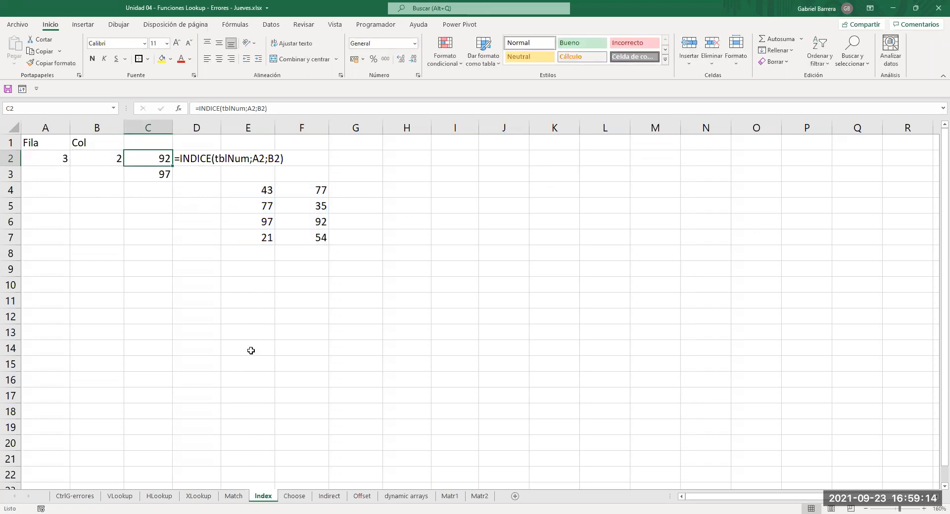
- Copy the colour list in D2:D5 of the Match sheet to the Index sheet and place it in C9:C12
{"action": "left_click", "coordinate": [238, 498]}
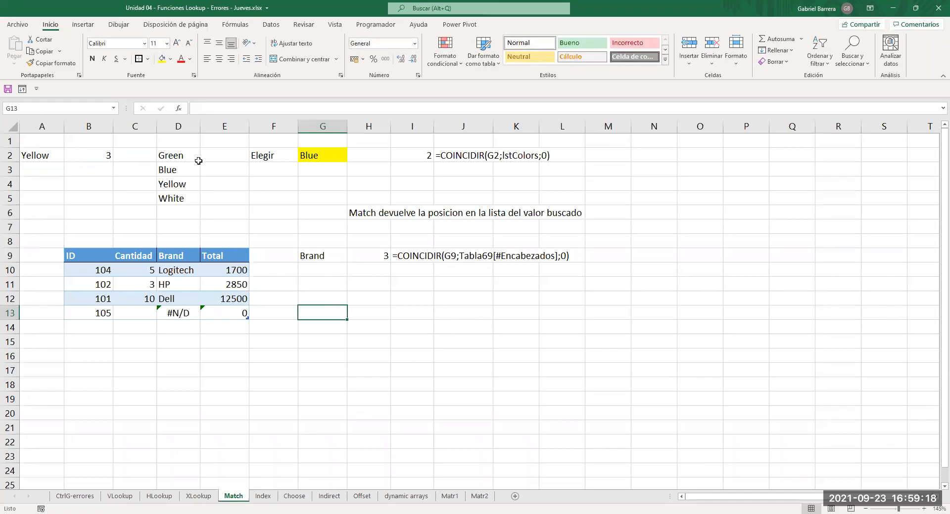
{"action": "left_click_drag", "start_coordinate": [188, 156], "coordinate": [190, 197]}
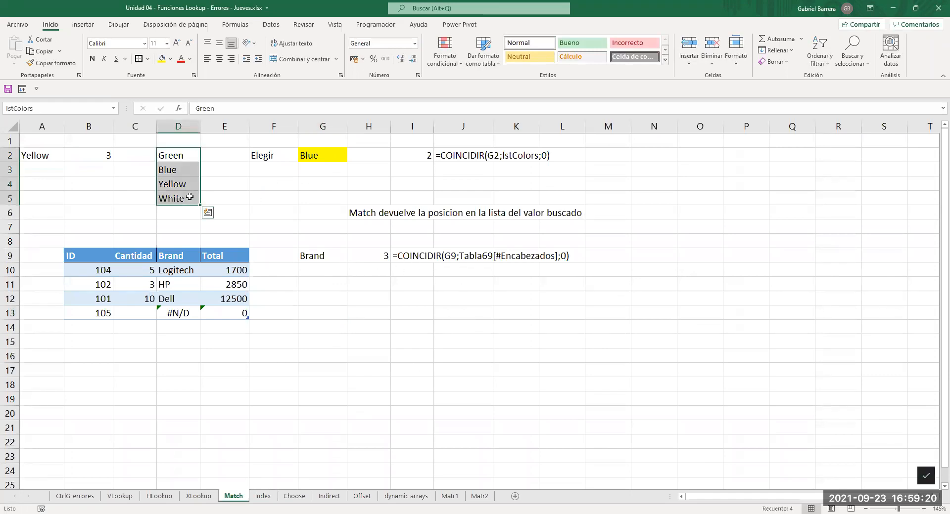
{"action": "key", "text": "ctrl+c"}
{"action": "key", "text": "Escape"}
{"action": "left_click", "coordinate": [260, 497]}
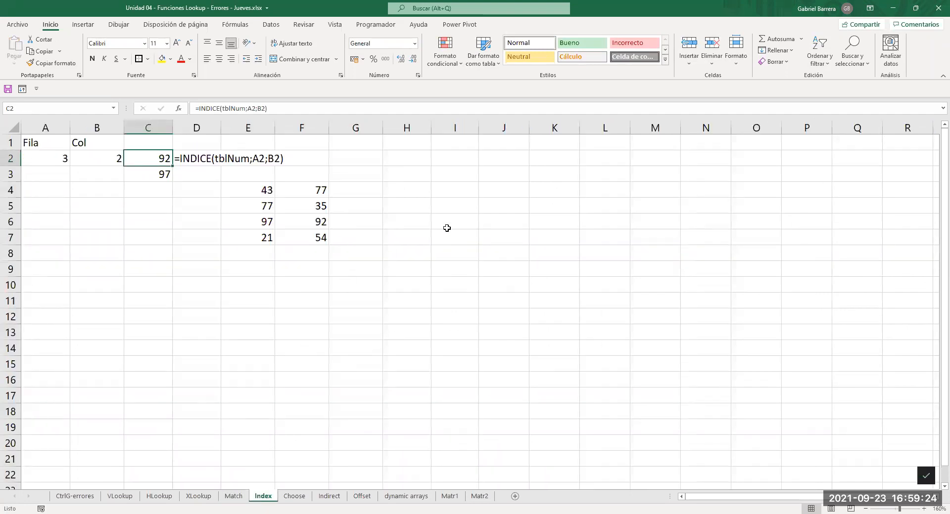
{"action": "left_click", "coordinate": [89, 268]}
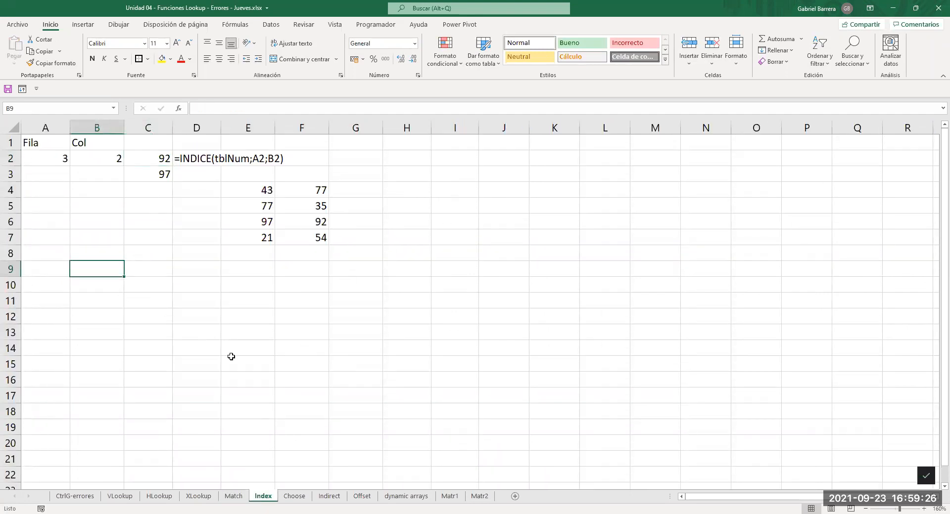
{"action": "left_click", "coordinate": [233, 497]}
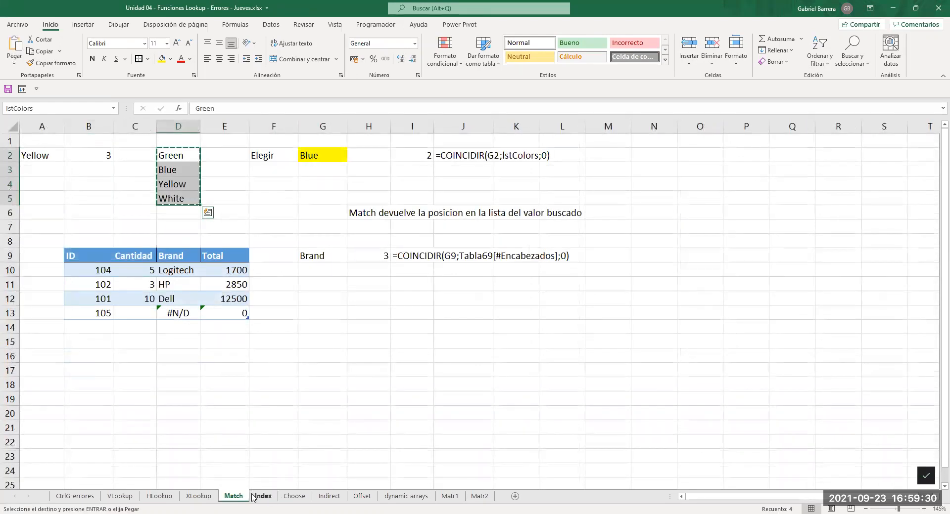
{"action": "left_click", "coordinate": [268, 497]}
{"action": "key", "text": "ctrl+v"}
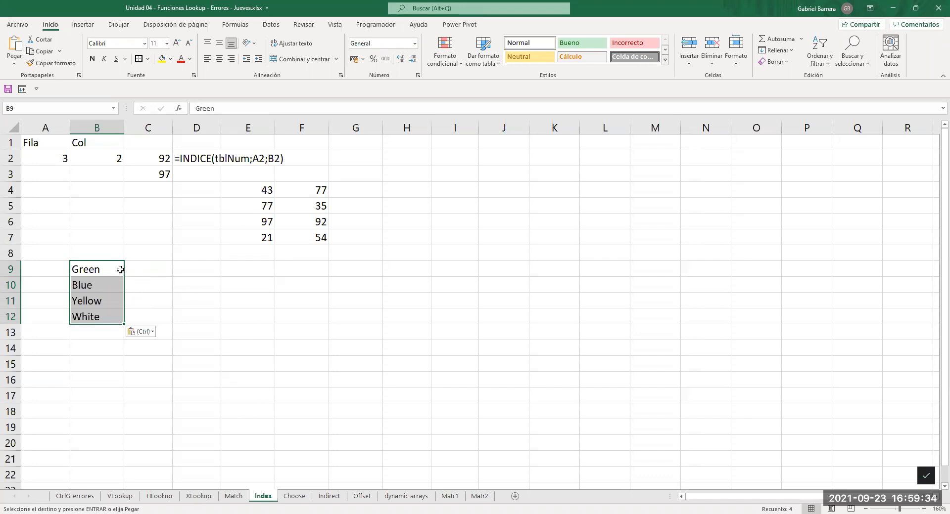
{"action": "left_click_drag", "start_coordinate": [123, 273], "coordinate": [136, 269]}
- Enter the Spanish colour names Verde, Azul, Amarillo and Blanco in B9:B12, beside the English names
{"action": "left_click", "coordinate": [96, 271]}
{"action": "type", "text": "Verde"}
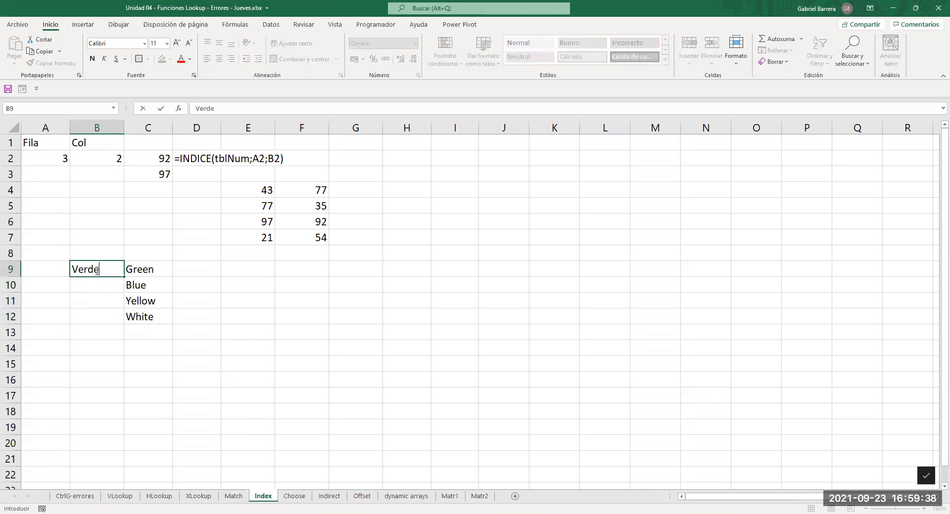
{"action": "key", "text": "Return"}
{"action": "type", "text": "Azul"}
{"action": "key", "text": "Return"}
{"action": "type", "text": "Amarillo"}
{"action": "key", "text": "Return"}
{"action": "type", "text": "B"}
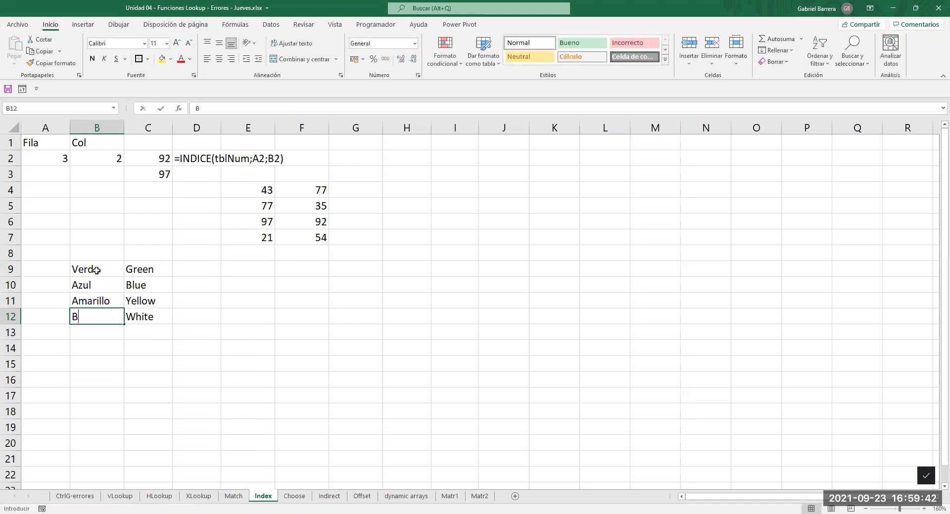
{"action": "type", "text": "lanco"}
{"action": "key", "text": "Return"}
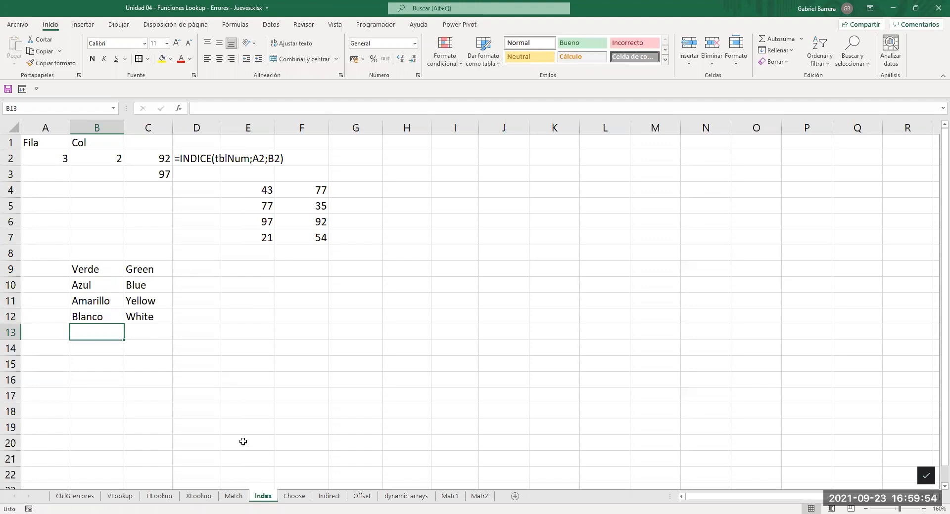
- Review the COINCIDIR formula in H9 of the Match sheet and return to the Index sheet
{"action": "left_click", "coordinate": [235, 498]}
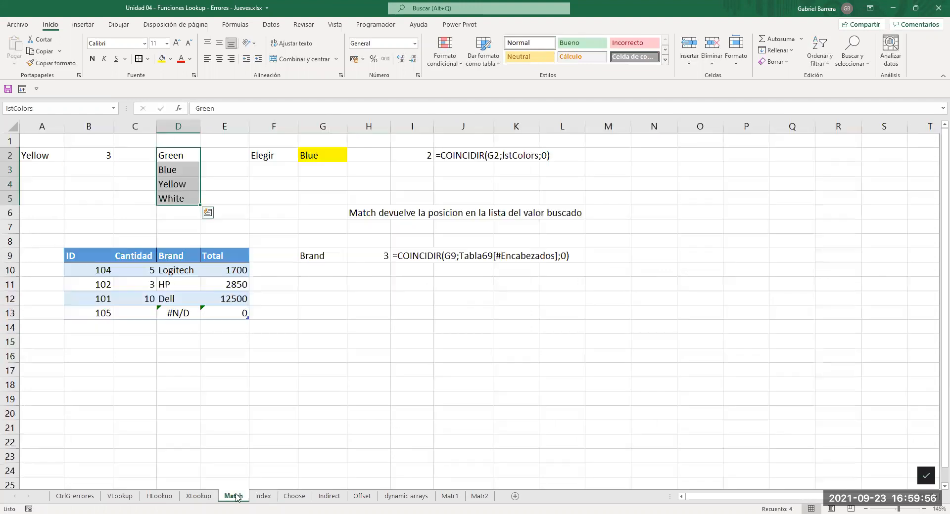
{"action": "left_click", "coordinate": [370, 254]}
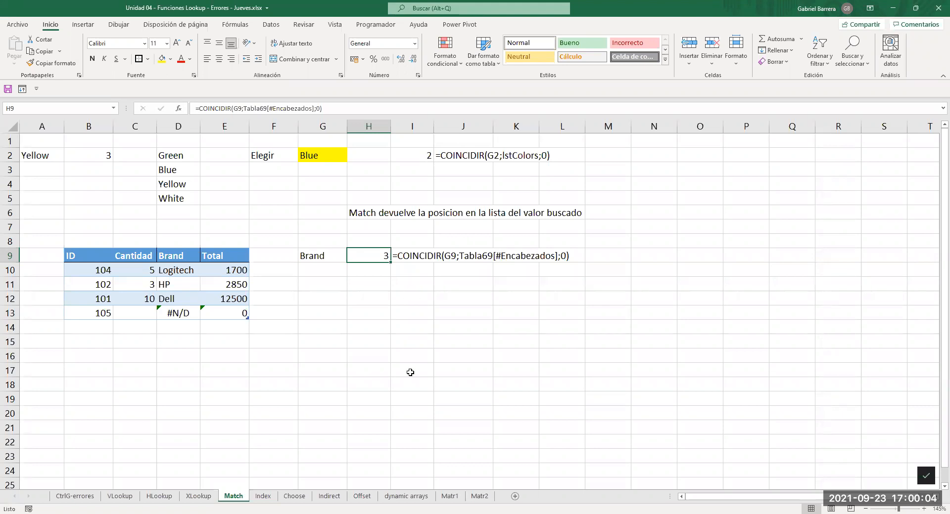
{"action": "left_click", "coordinate": [263, 497]}
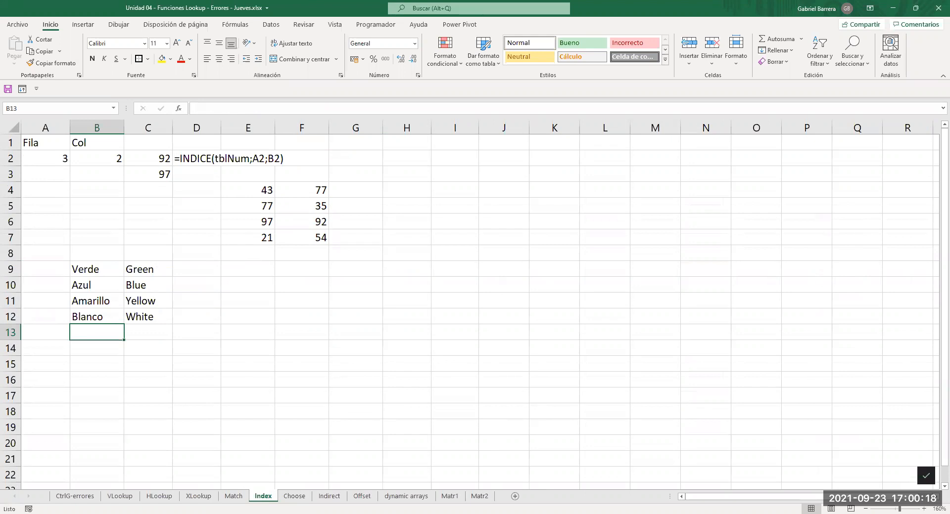
{"action": "key", "text": "ctrl+F3"}
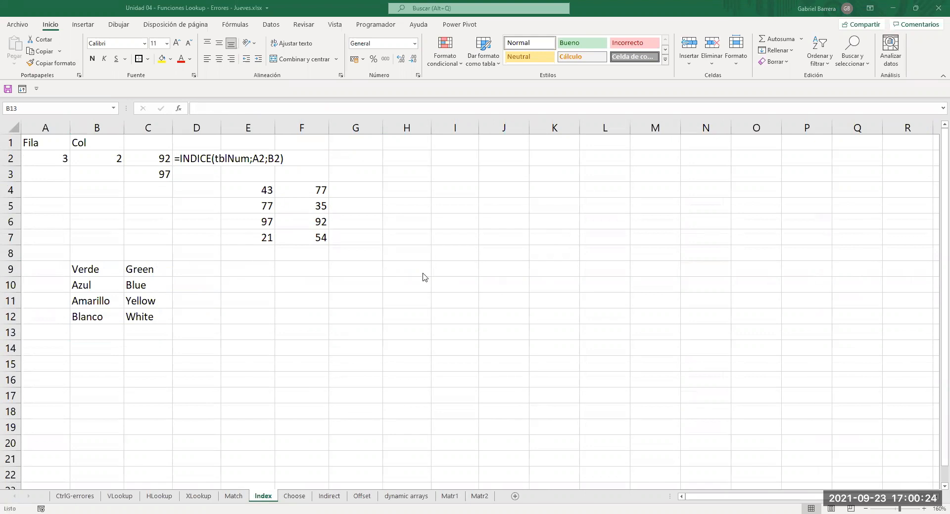
- Enter =INDICE(B9:C12;2) in F9 to look up the second row of the Spanish-English colour list
{"action": "left_click", "coordinate": [283, 270]}
{"action": "type", "text": "="}
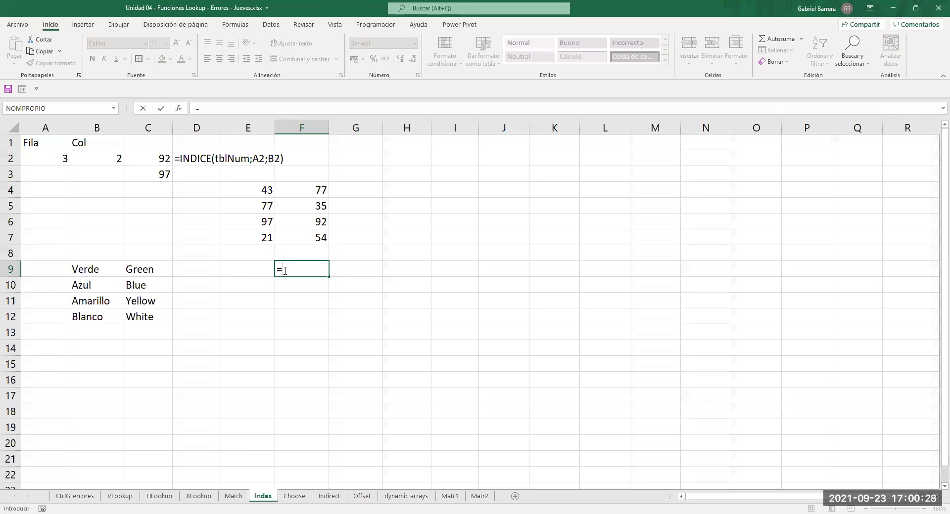
{"action": "type", "text": "indic"}
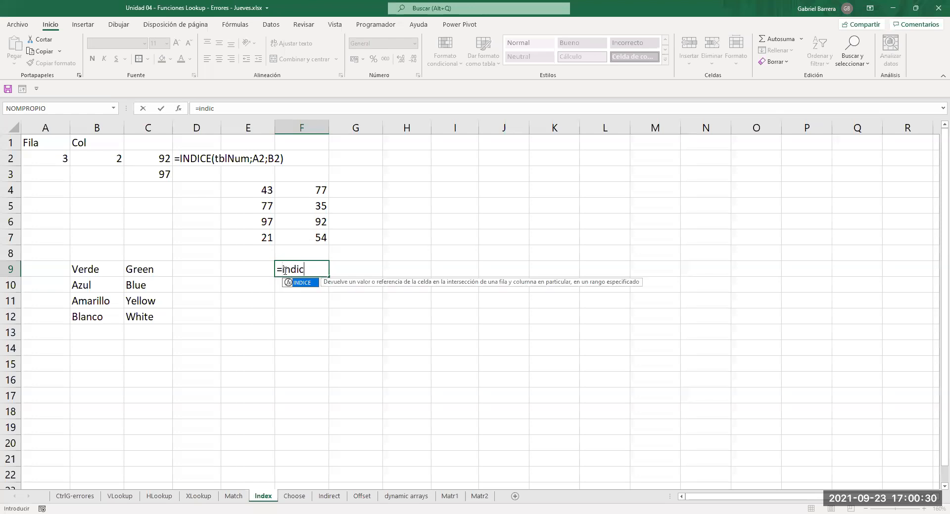
{"action": "key", "text": "Tab"}
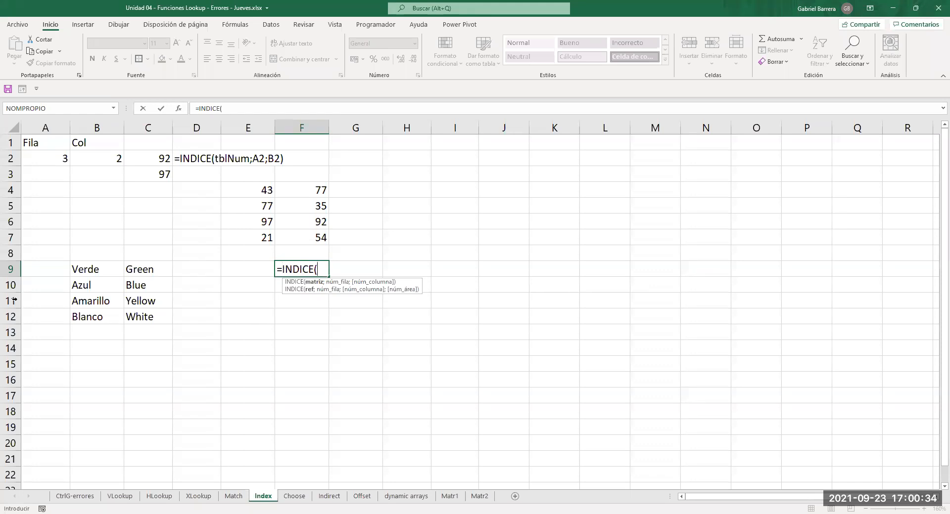
{"action": "left_click", "coordinate": [105, 274]}
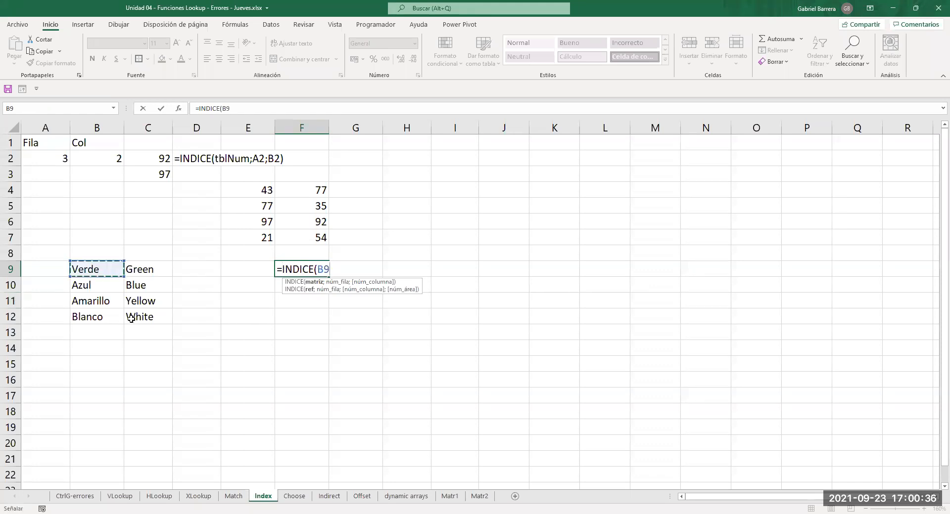
{"action": "key", "text": "ctrl+shift+Right"}
{"action": "key", "text": "ctrl+shift+Down"}
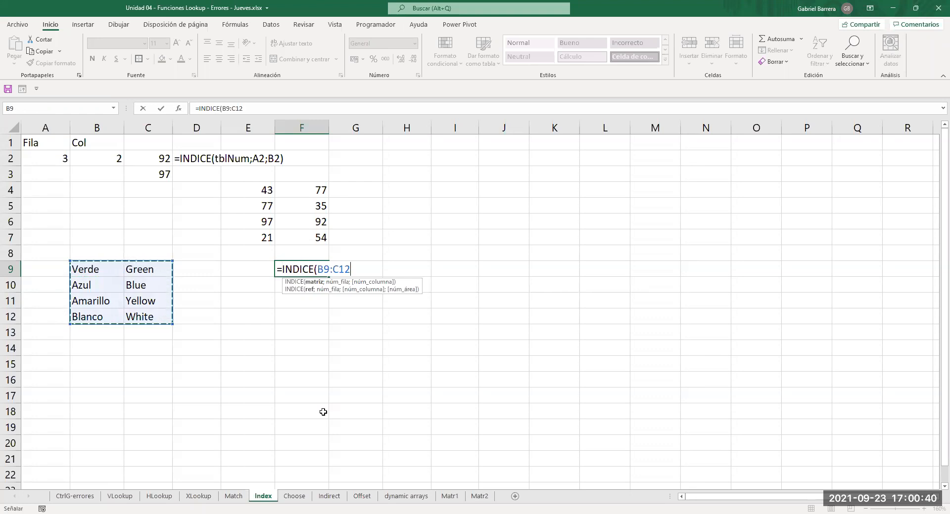
{"action": "type", "text": ";"}
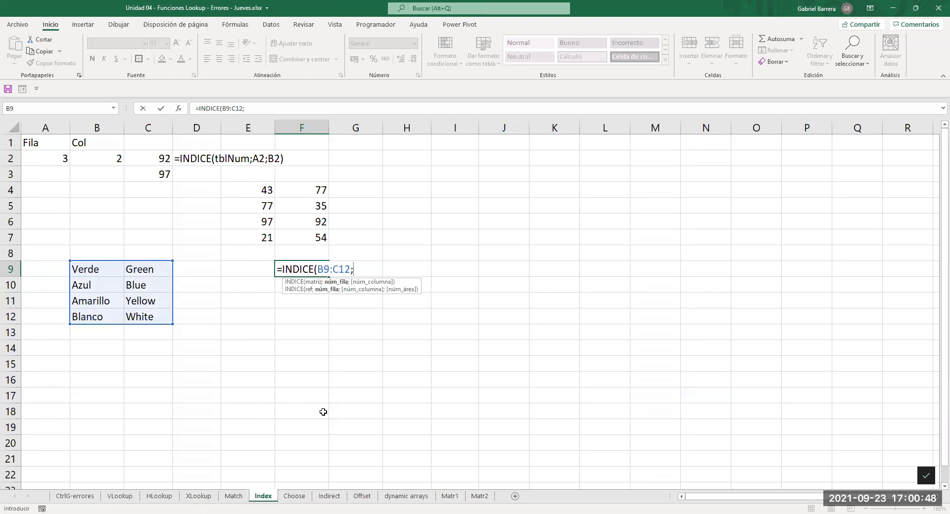
{"action": "type", "text": "2"}
{"action": "key", "text": "Return"}
- Add column number 1 to F9's formula so it reads =INDICE(B9:C12;2;1)
{"action": "key", "text": "Up"}
{"action": "key", "text": "F2"}
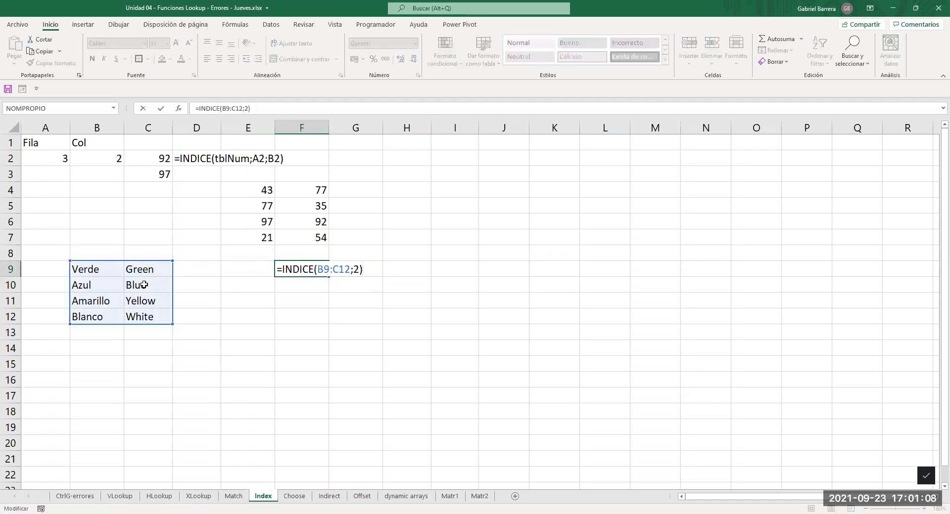
{"action": "key", "text": "Left"}
{"action": "type", "text": ";1"}
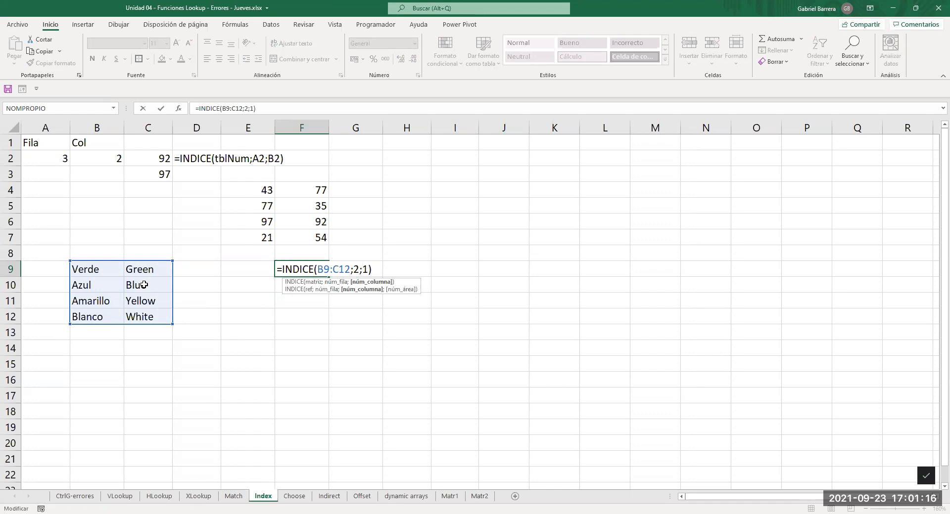
{"action": "key", "text": "Return"}
{"action": "key", "text": "Up"}
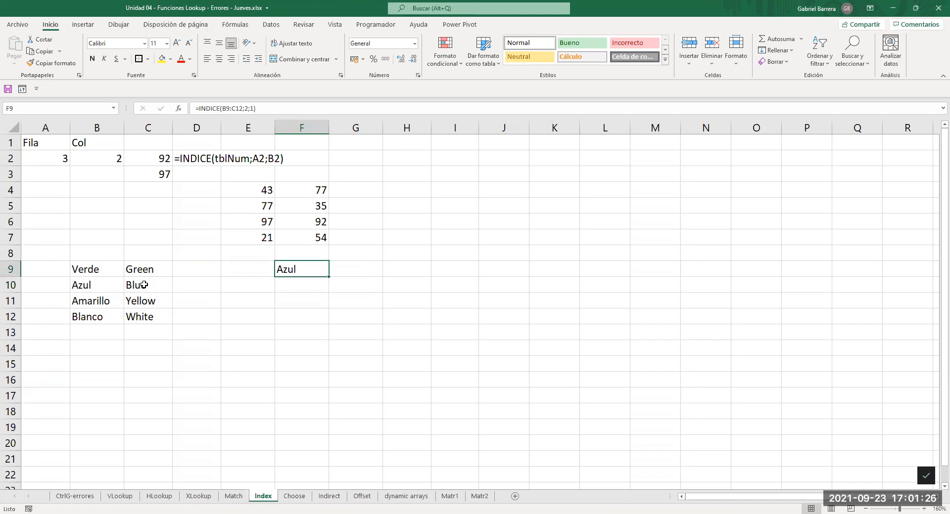
- Use FORMULATEXTO in G9 to show the text of F9's INDICE formula
{"action": "key", "text": "Right"}
{"action": "type", "text": "=f"}
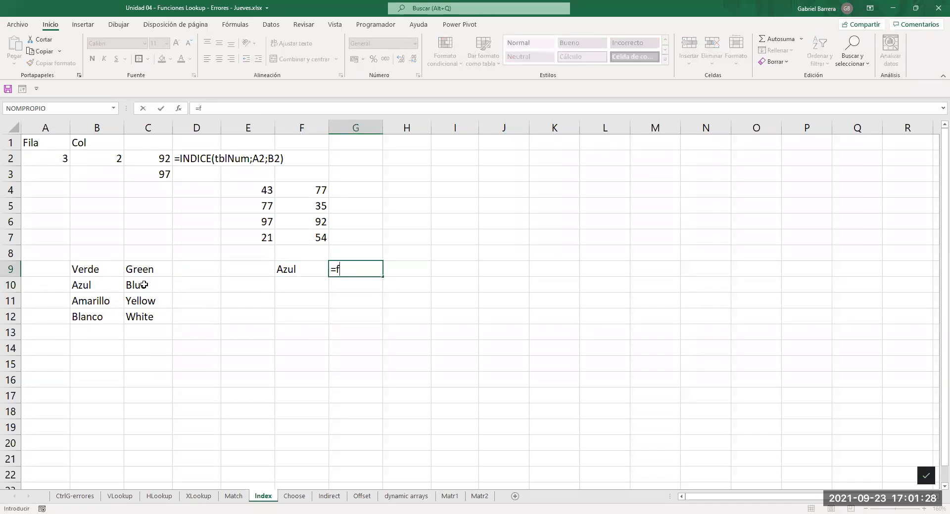
{"action": "type", "text": "ORMULATEXTO("}
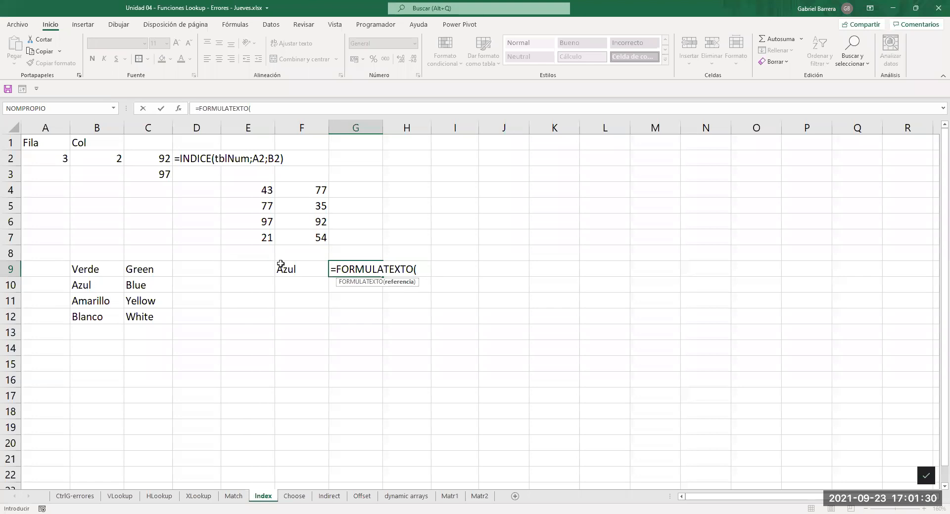
{"action": "left_click", "coordinate": [286, 268]}
{"action": "key", "text": "Return"}
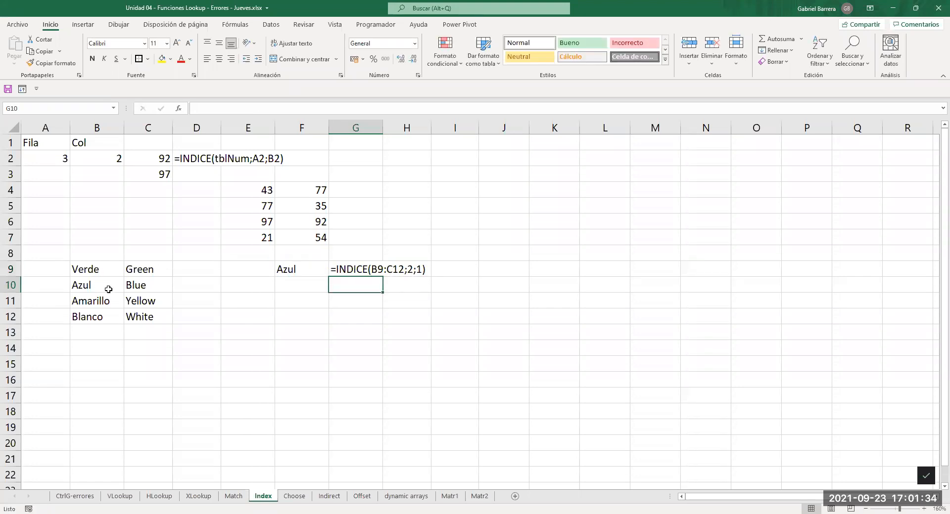
- Examine the Azul-Blue row, the Blue cell and the whole colour list B9:C12 against the INDICE arguments
{"action": "left_click_drag", "start_coordinate": [98, 286], "coordinate": [135, 288]}
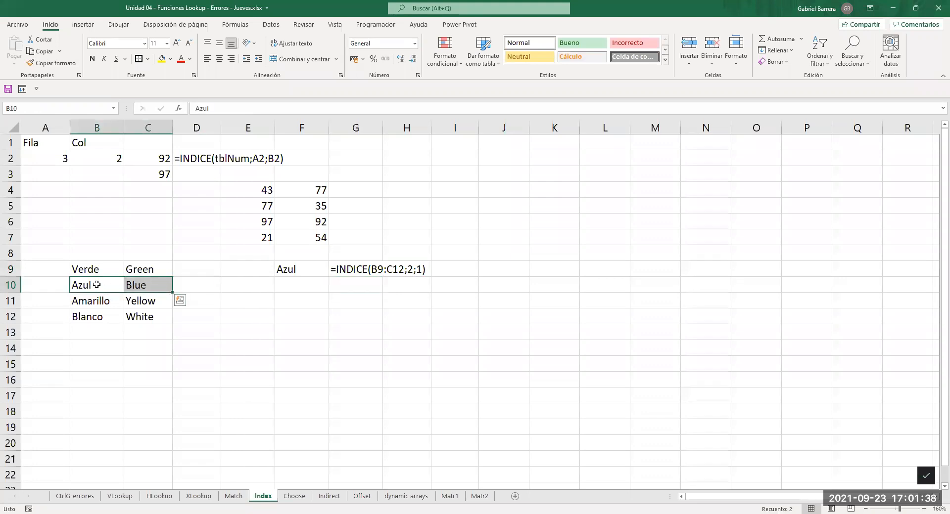
{"action": "left_click", "coordinate": [148, 284]}
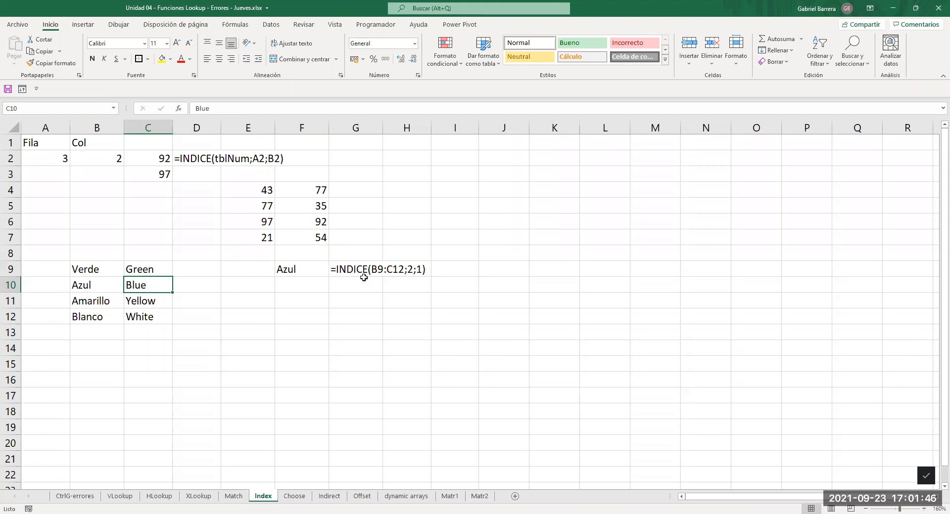
{"action": "left_click_drag", "start_coordinate": [101, 271], "coordinate": [159, 312]}
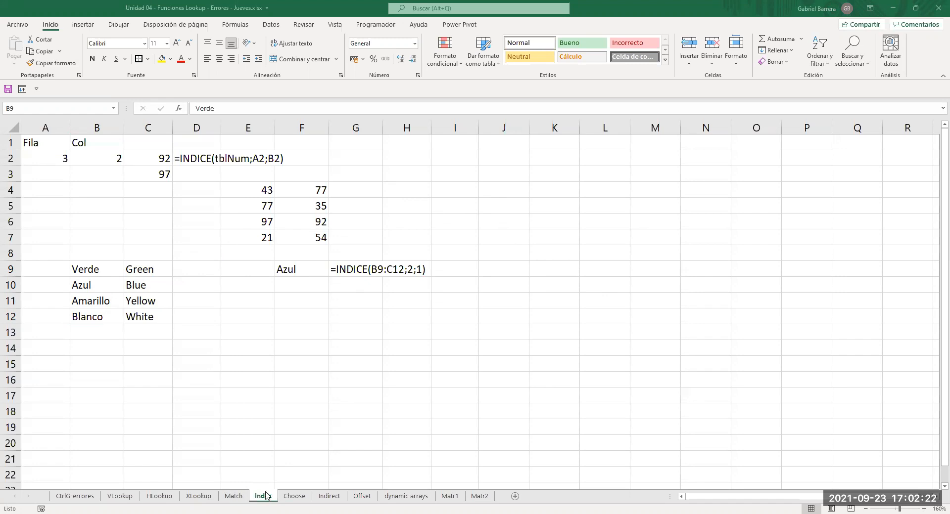
- Copy the product table from the XLookup sheet and paste it at J2 of the Index sheet
{"action": "left_click", "coordinate": [197, 496]}
{"action": "left_click_drag", "start_coordinate": [96, 168], "coordinate": [337, 227]}
{"action": "key", "text": "ctrl+c"}
{"action": "left_click", "coordinate": [262, 496]}
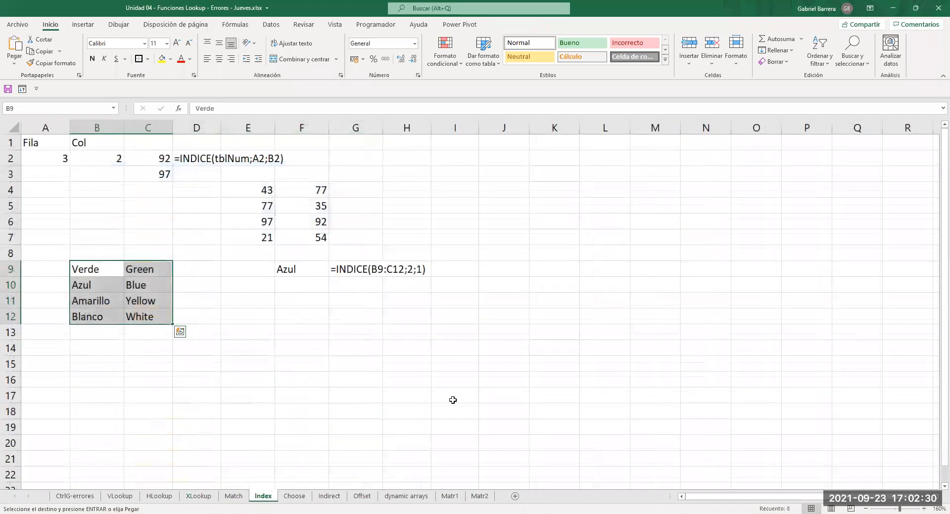
{"action": "left_click", "coordinate": [522, 155]}
{"action": "key", "text": "ctrl+v"}
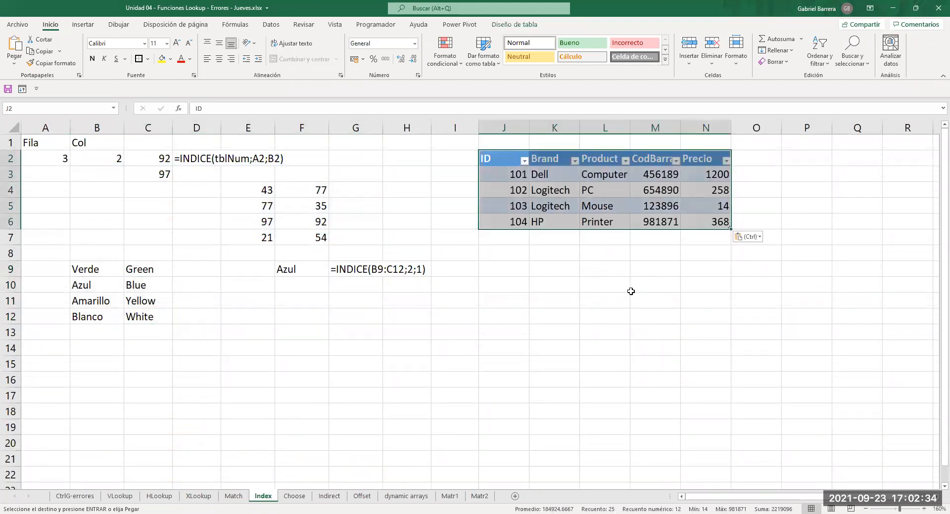
- Hide the filter buttons in the header row of the pasted product table
{"action": "left_click", "coordinate": [524, 25]}
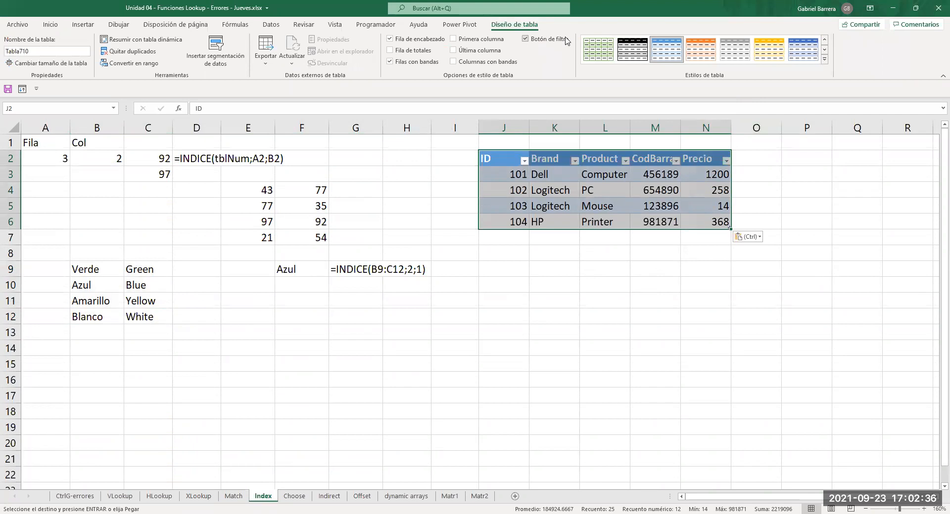
{"action": "left_click", "coordinate": [565, 39]}
{"action": "left_click", "coordinate": [525, 300]}
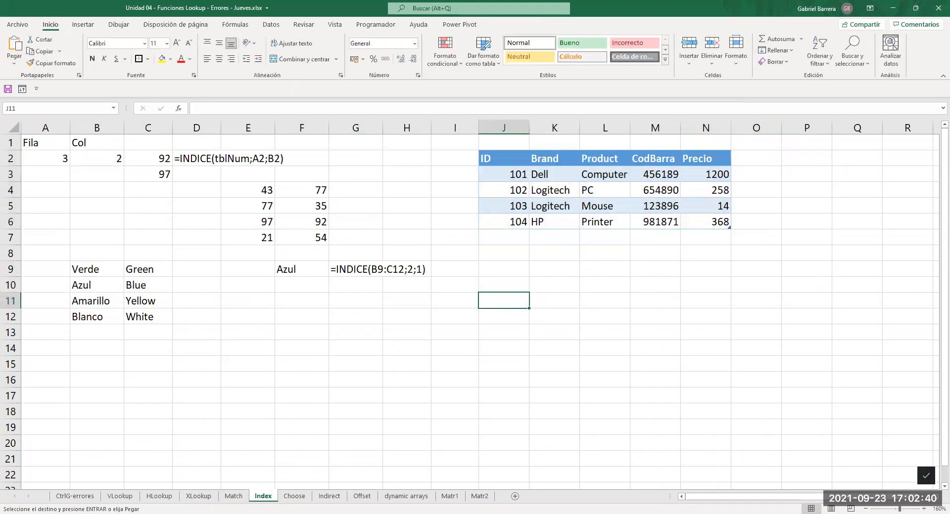
{"action": "key", "text": "alt+Tab"}
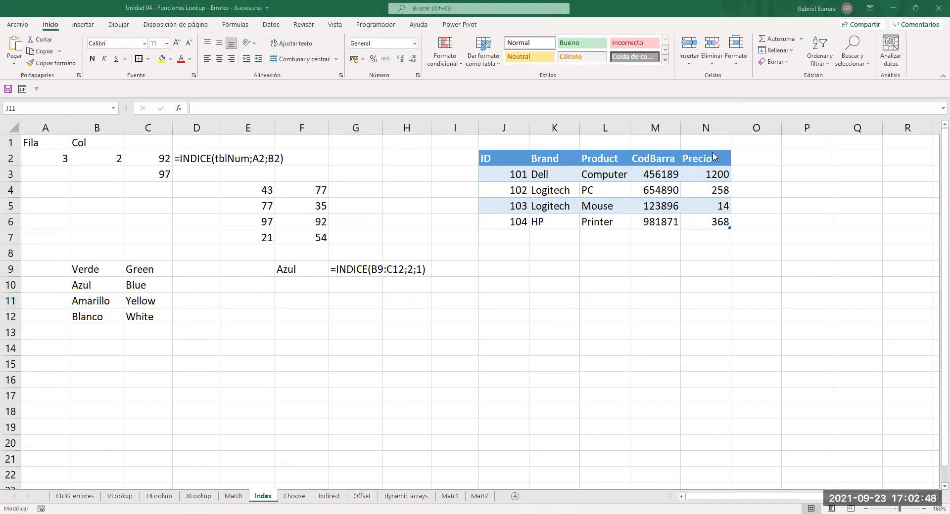
{"action": "key", "text": "Escape"}
- Enter the label Codigo in J9 and the code 102 in K9 below the product table
{"action": "left_click", "coordinate": [513, 273]}
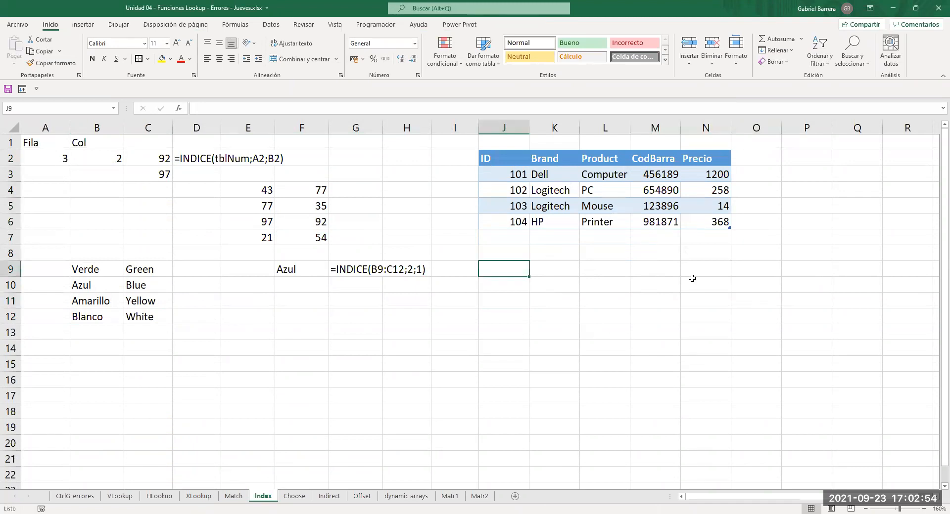
{"action": "type", "text": "Codigo"}
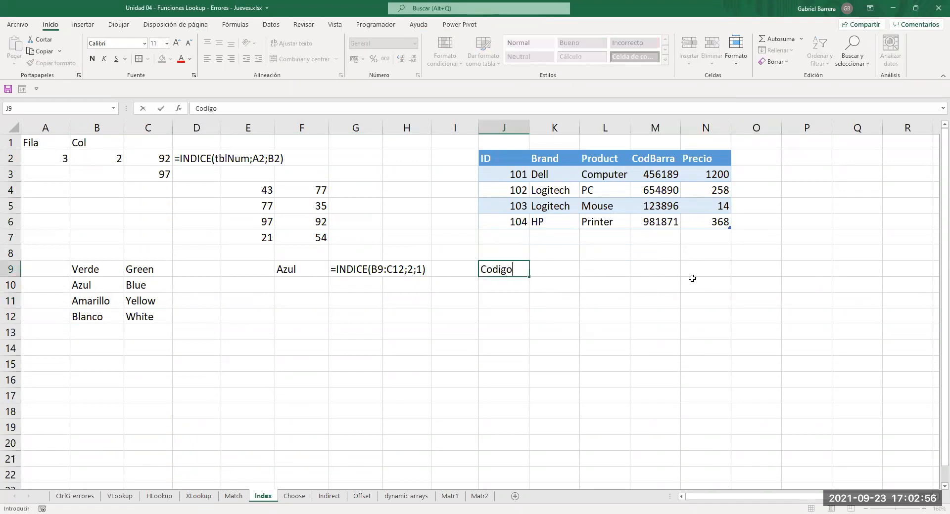
{"action": "key", "text": "Tab"}
{"action": "type", "text": "102"}
{"action": "key", "text": "ctrl+Return"}
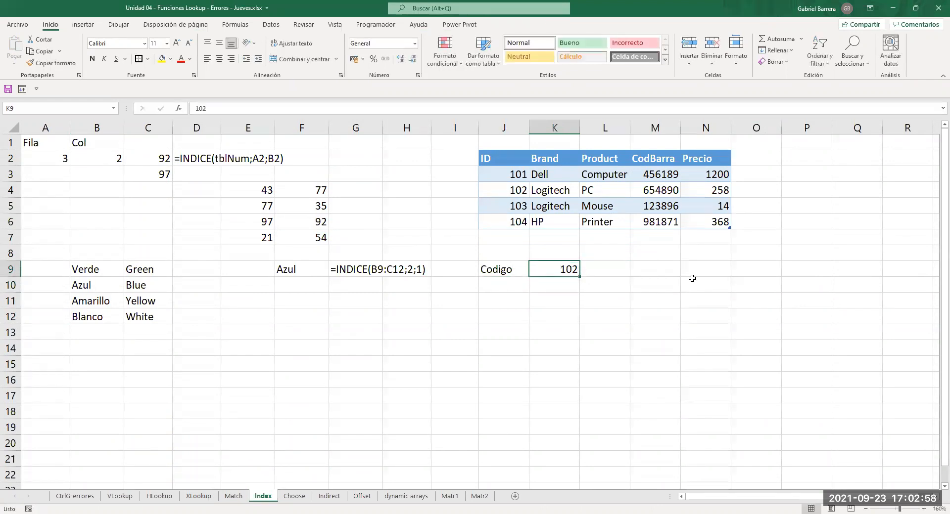
- Fill K9 with yellow and change its code to 103
{"action": "left_click", "coordinate": [162, 58]}
{"action": "type", "text": "103"}
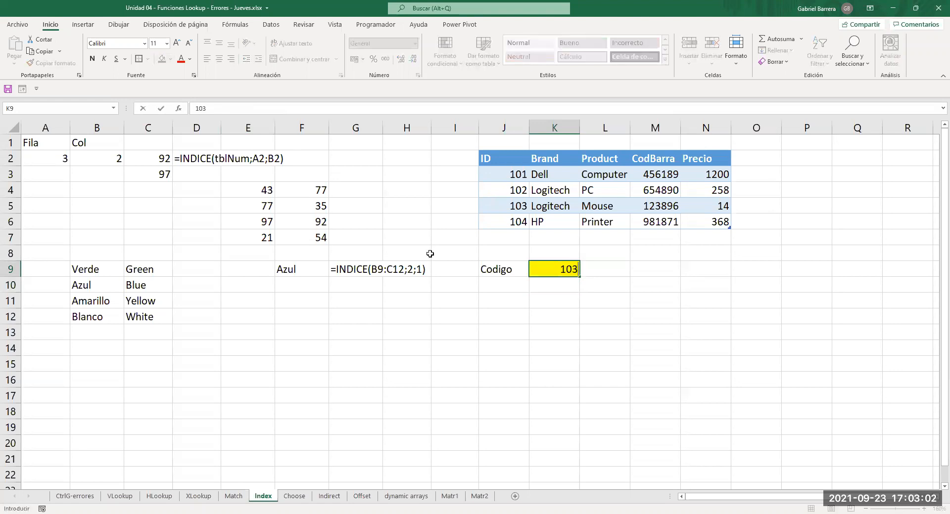
{"action": "key", "text": "Return"}
{"action": "key", "text": "Up"}
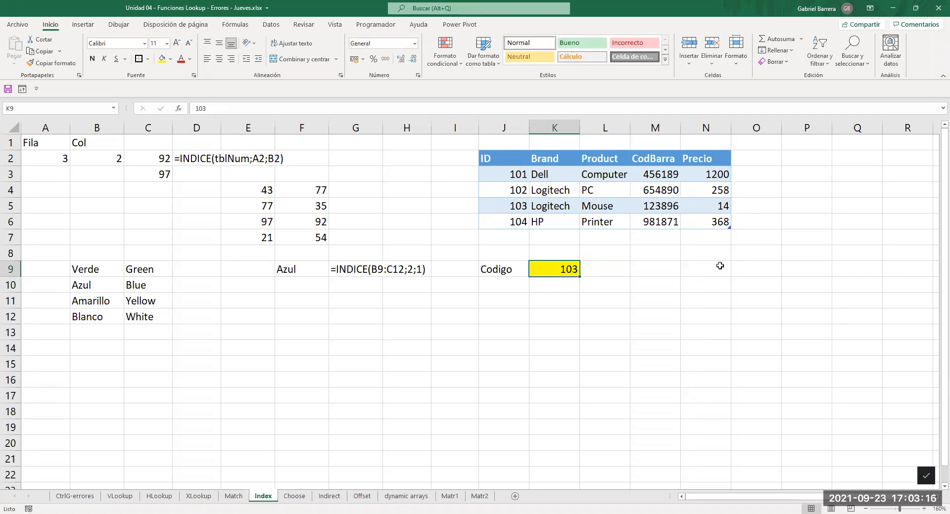
{"action": "left_click", "coordinate": [555, 301]}
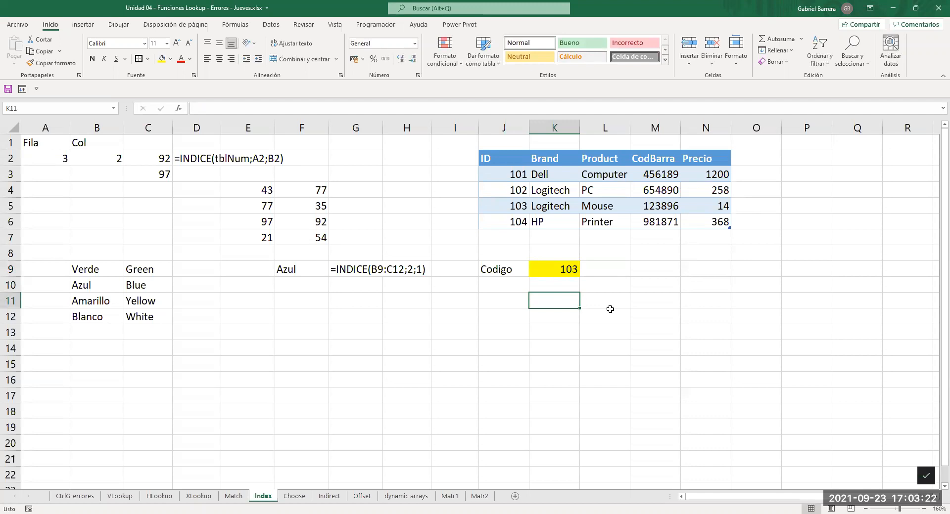
{"action": "type", "text": "="}
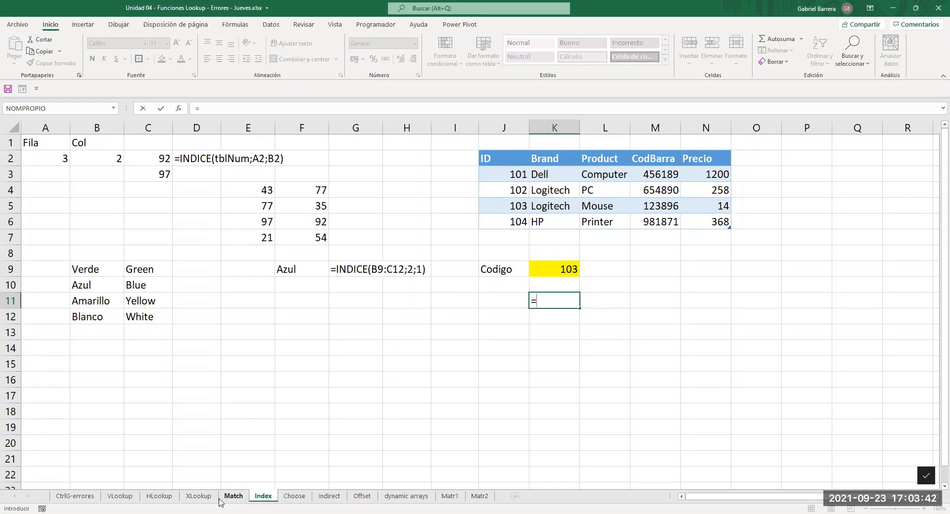
{"action": "type", "text": "COINCIDIR("}
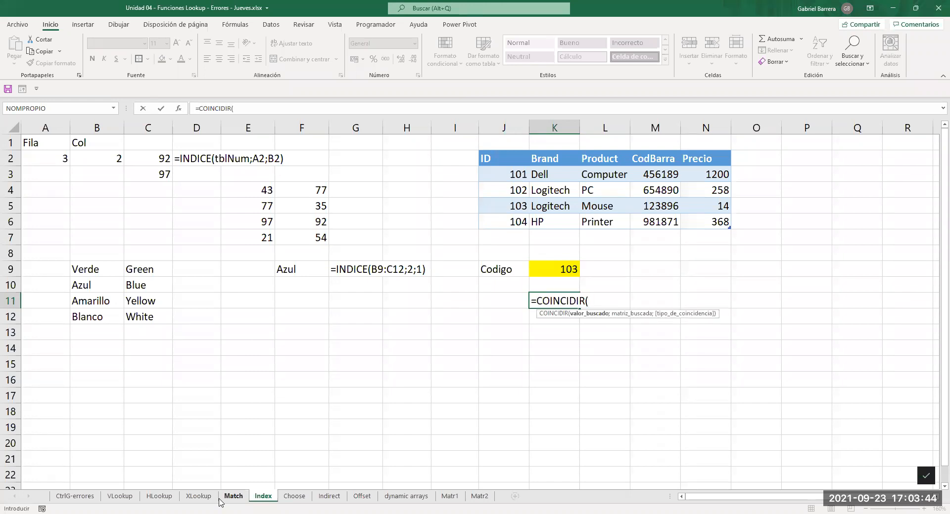
{"action": "left_click", "coordinate": [548, 270]}
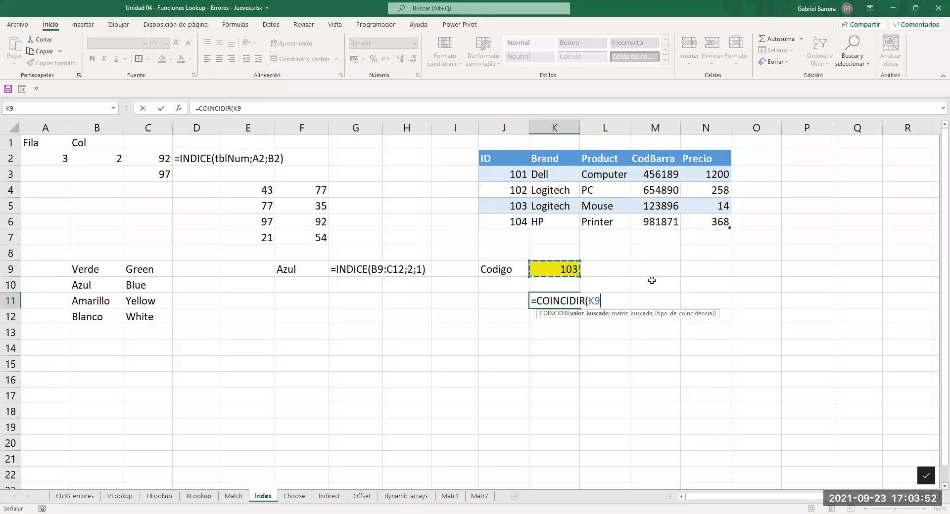
{"action": "key", "text": "Escape"}
- Name the yellow code cell K9 ValorBuscado
{"action": "left_click", "coordinate": [554, 264]}
{"action": "left_click", "coordinate": [38, 109]}
{"action": "type", "text": "ValorBuscado"}
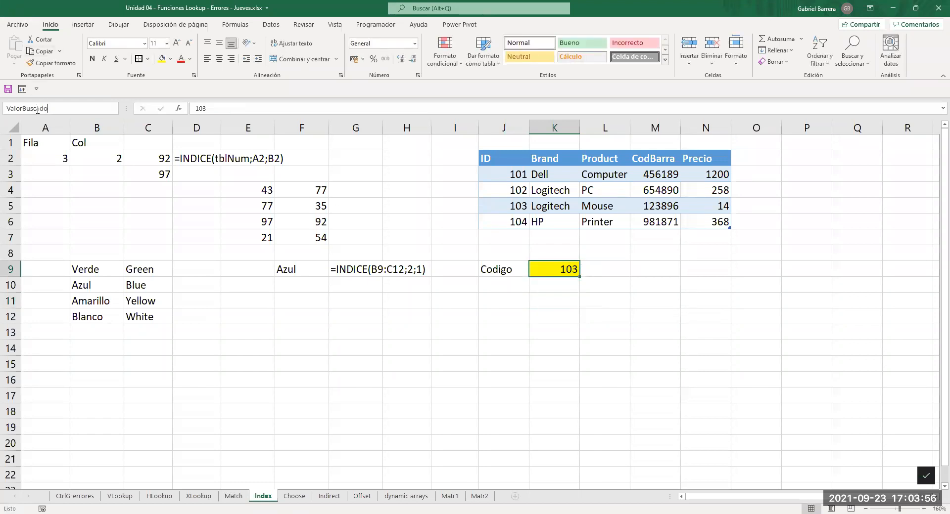
{"action": "key", "text": "Return"}
- Enter =COINCIDIR(ValorBuscado;Tabla710[ID];0) in K11 to locate the code within the product table's ID column by exact match
{"action": "left_click", "coordinate": [565, 298]}
{"action": "type", "text": "="}
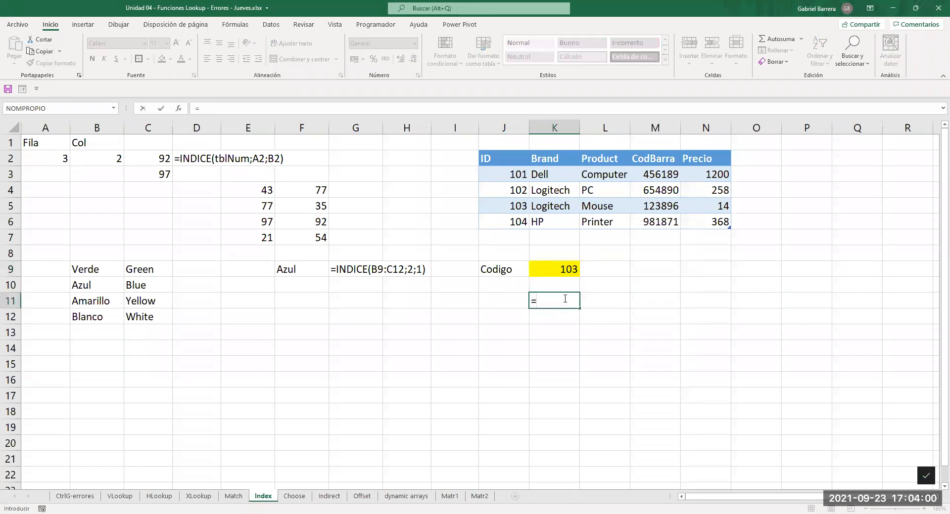
{"action": "type", "text": "COINCIDIR("}
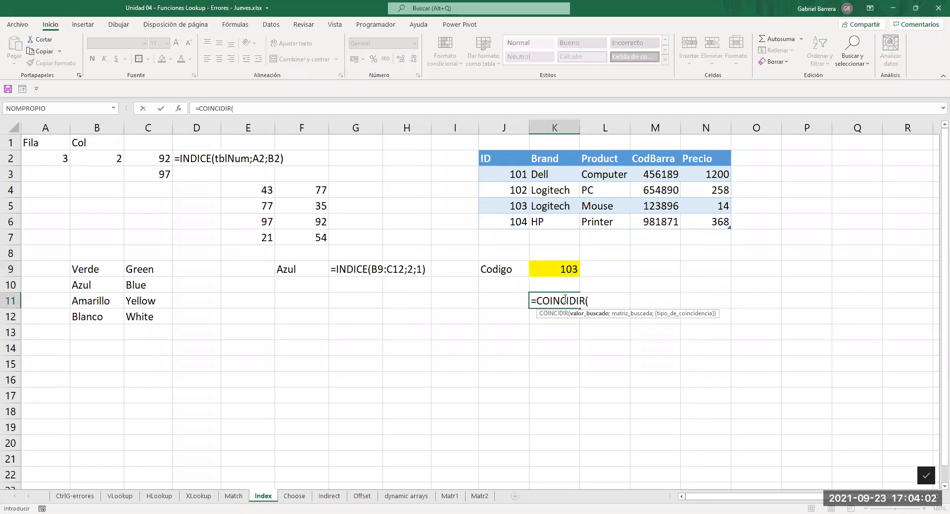
{"action": "type", "text": "valor"}
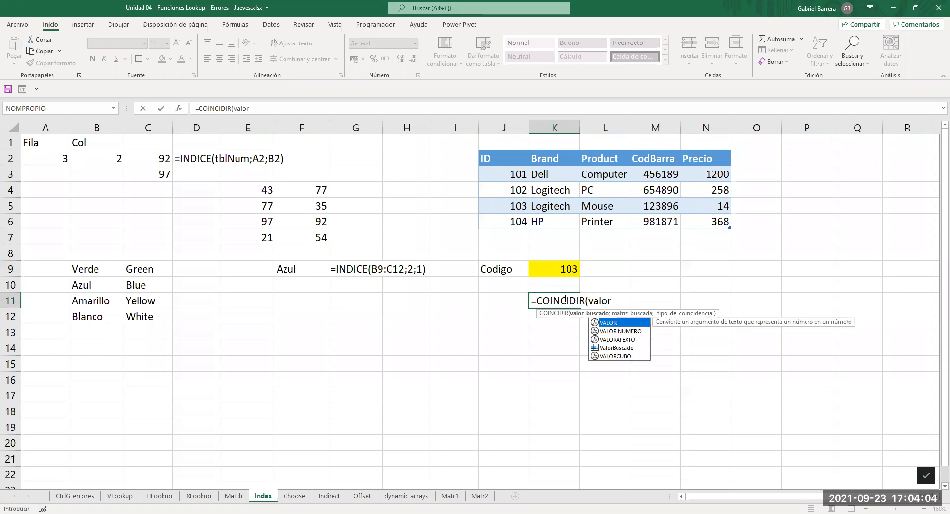
{"action": "key", "text": "Down"}
{"action": "key", "text": "Down"}
{"action": "key", "text": "Down"}
{"action": "key", "text": "Tab"}
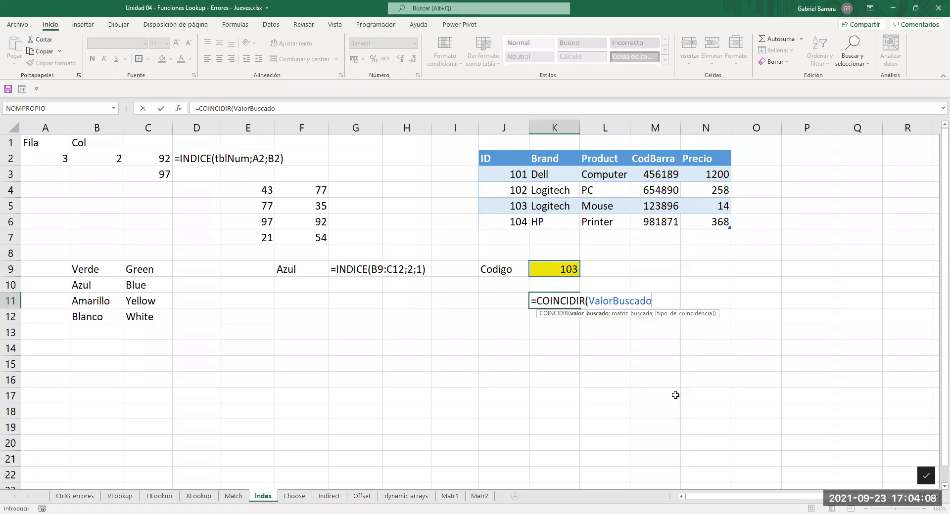
{"action": "type", "text": ";"}
{"action": "left_click", "coordinate": [502, 175]}
{"action": "left_click_drag", "start_coordinate": [502, 188], "coordinate": [502, 221]}
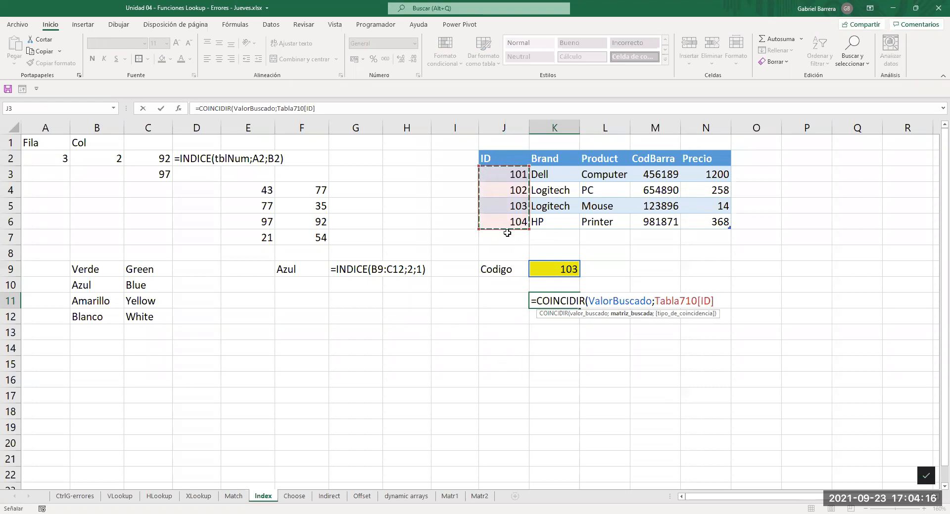
{"action": "type", "text": ";"}
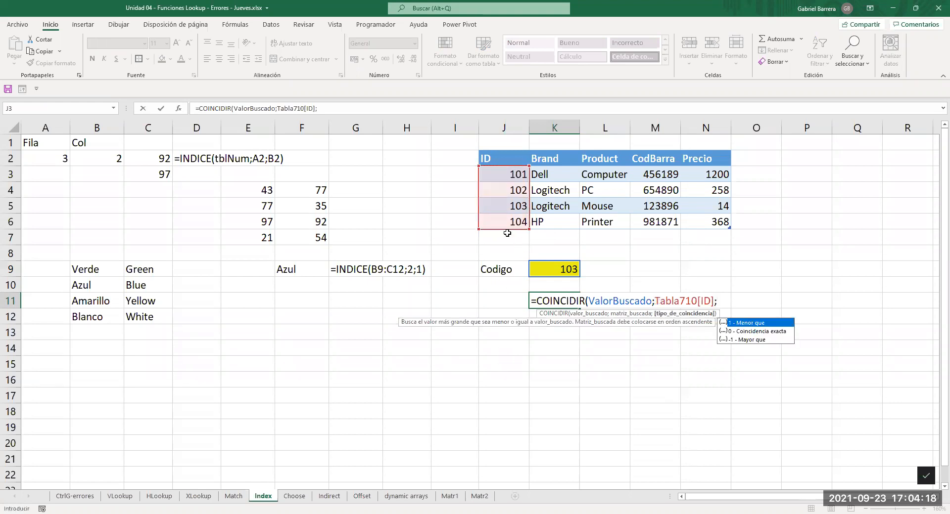
{"action": "type", "text": "0"}
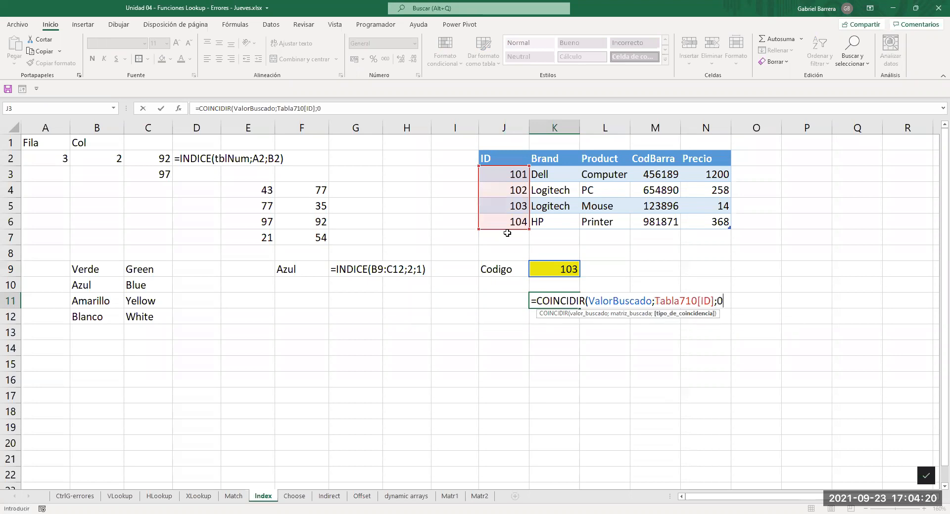
{"action": "key", "text": "Return"}
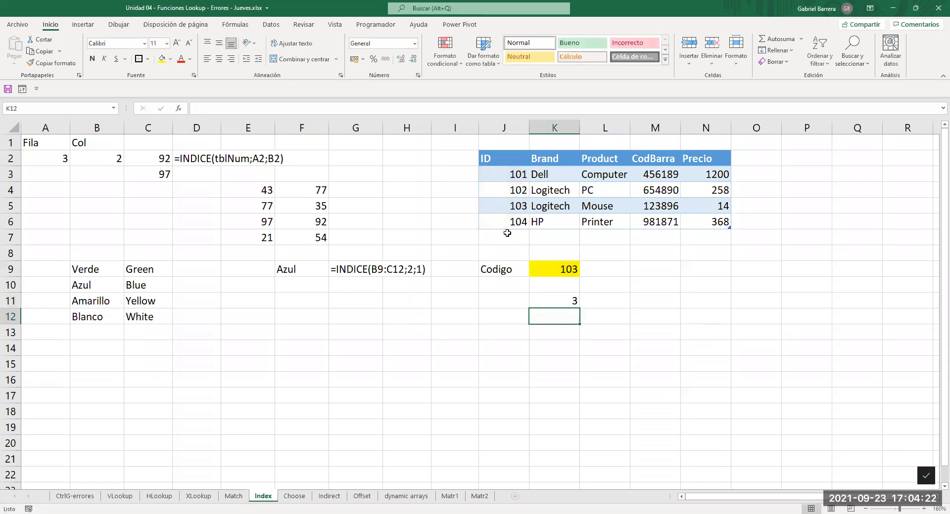
{"action": "left_click", "coordinate": [549, 304]}
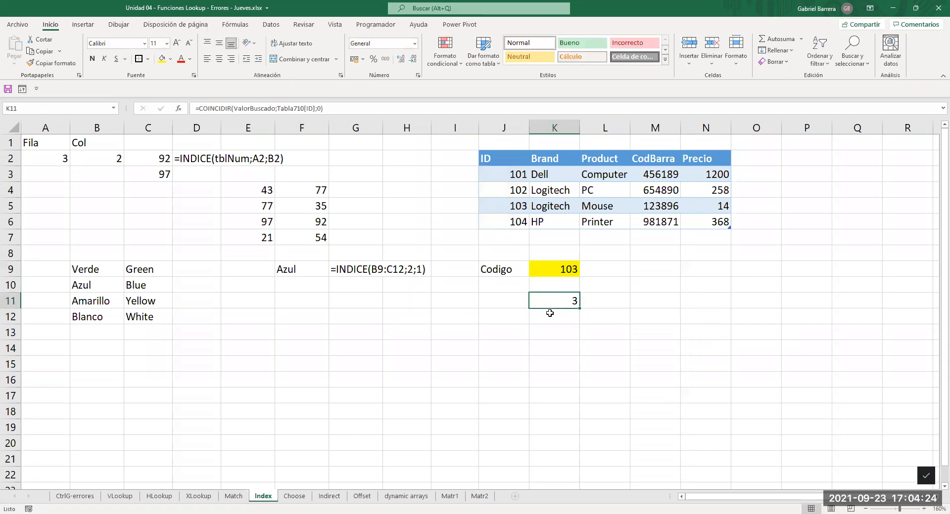
- Test the COINCIDIR formula by changing the yellow code cell K9 to 102 and to 101
{"action": "left_click", "coordinate": [505, 176]}
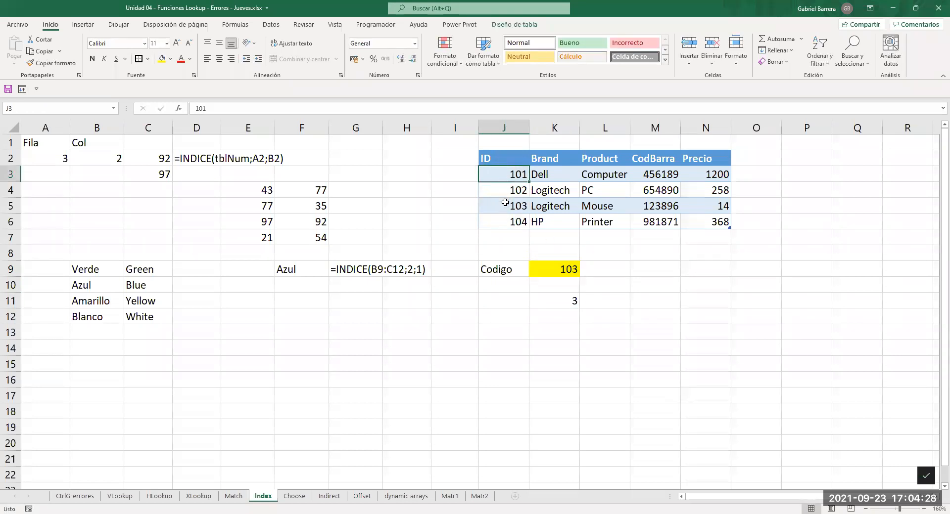
{"action": "left_click", "coordinate": [504, 205]}
{"action": "left_click", "coordinate": [552, 262]}
{"action": "key", "text": "F2"}
{"action": "key", "text": "BackSpace"}
{"action": "type", "text": "2"}
{"action": "key", "text": "Return"}
{"action": "key", "text": "Up"}
{"action": "type", "text": "0"}
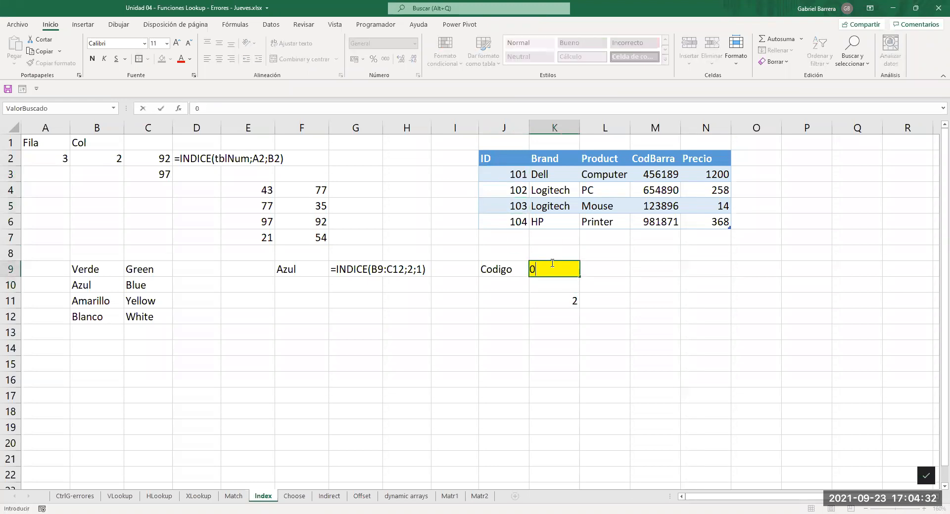
{"action": "type", "text": "101"}
{"action": "key", "text": "Return"}
- Set the code in the yellow cell K9 to 103
{"action": "key", "text": "Up"}
{"action": "key", "text": "F2"}
{"action": "key", "text": "BackSpace"}
{"action": "type", "text": "3"}
{"action": "key", "text": "Return"}
{"action": "key", "text": "Up"}
{"action": "key", "text": "F2"}
{"action": "key", "text": "Return"}
{"action": "key", "text": "Up"}
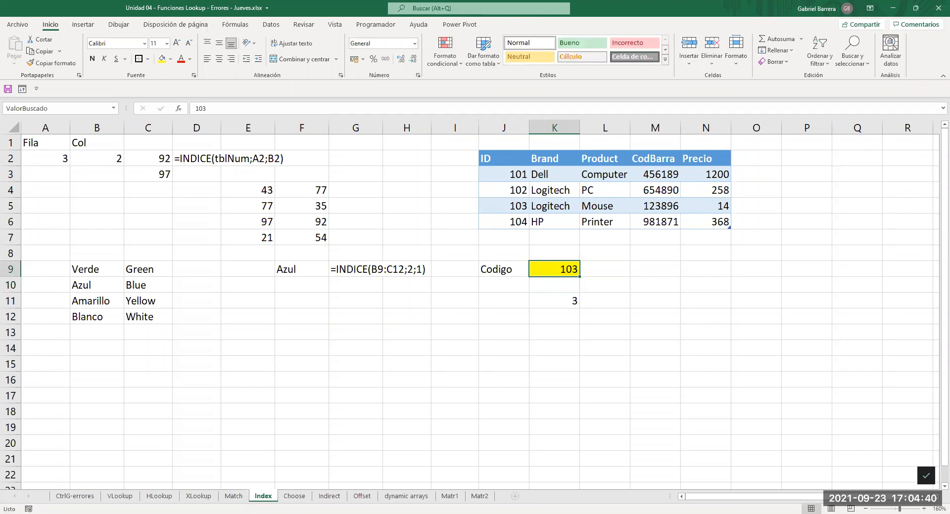
{"action": "left_click", "coordinate": [574, 303]}
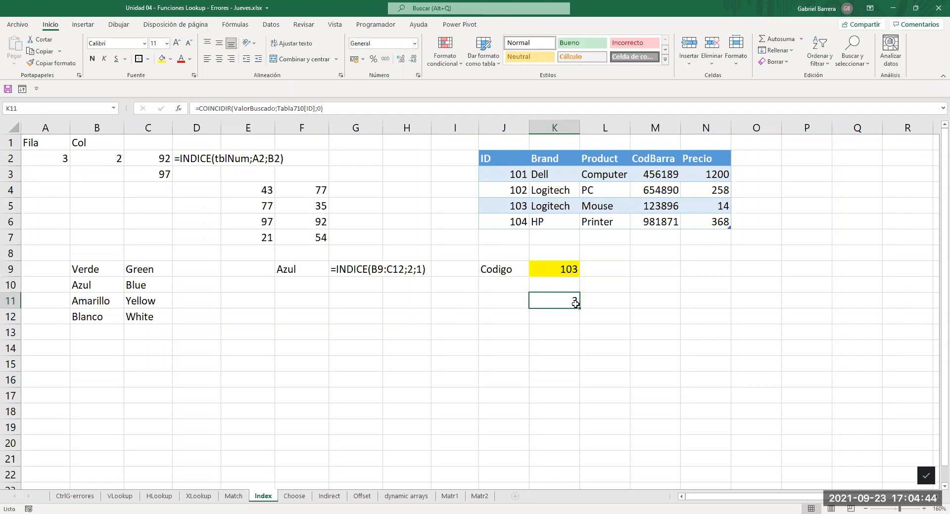
{"action": "left_click", "coordinate": [514, 209]}
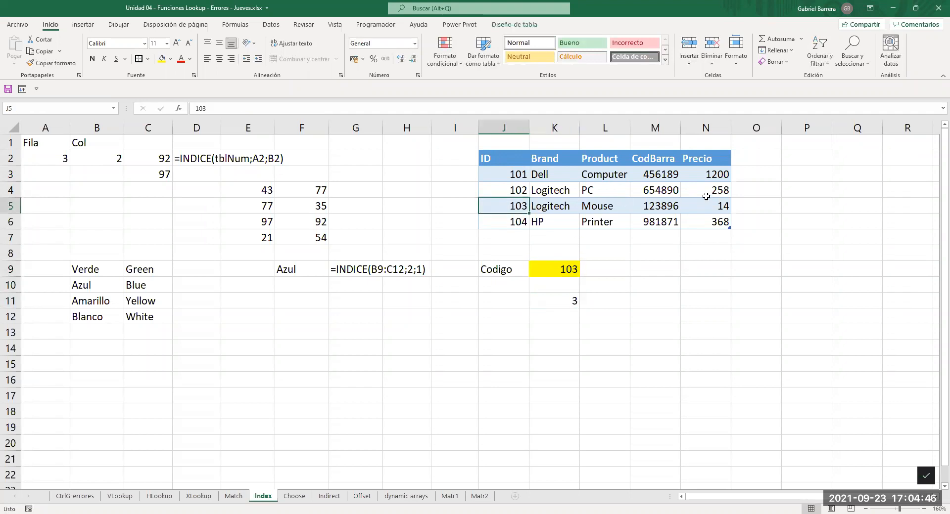
{"action": "left_click_drag", "start_coordinate": [711, 174], "coordinate": [708, 220]}
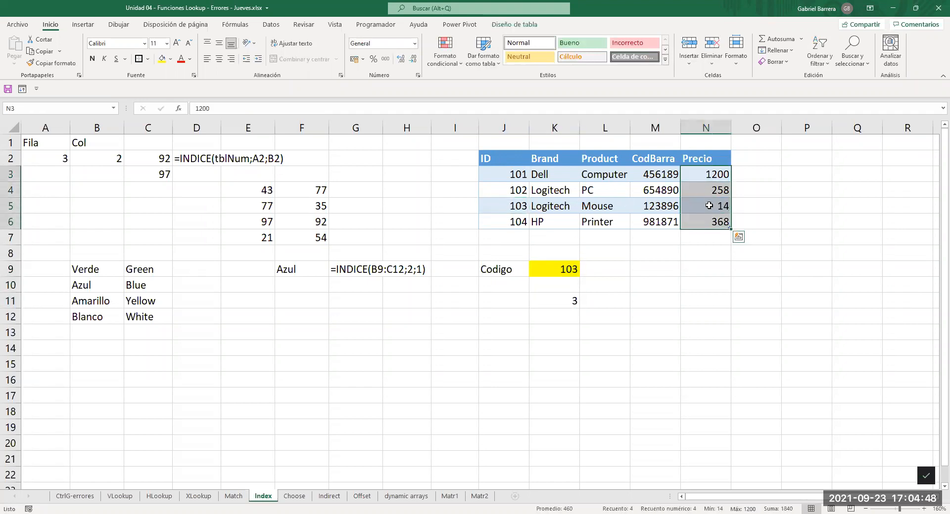
{"action": "left_click", "coordinate": [708, 206]}
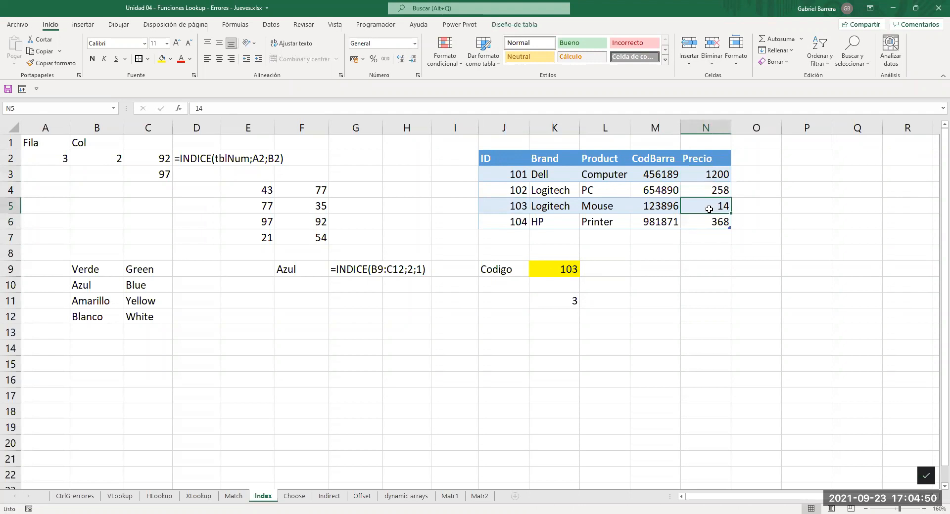
- Show the formula of K11 as text in L11 with FORMULATEXTO
{"action": "left_click", "coordinate": [605, 302]}
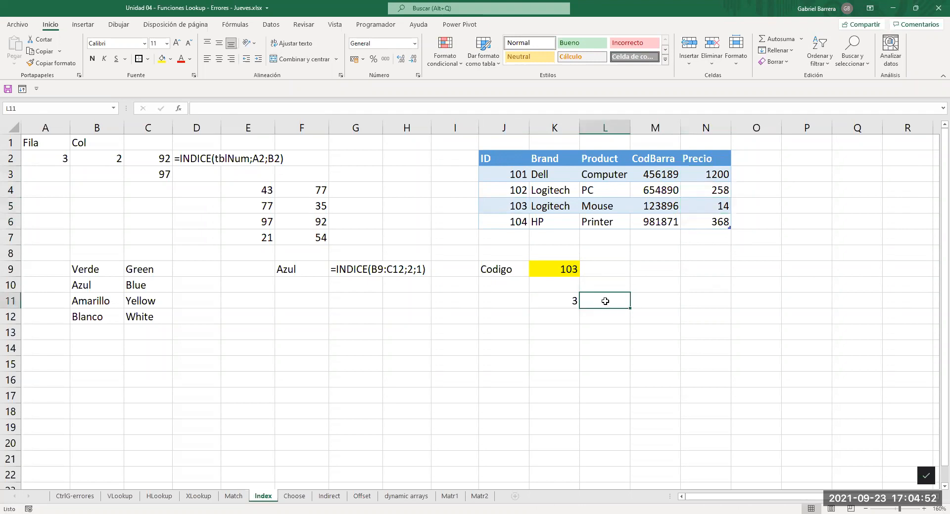
{"action": "type", "text": "="}
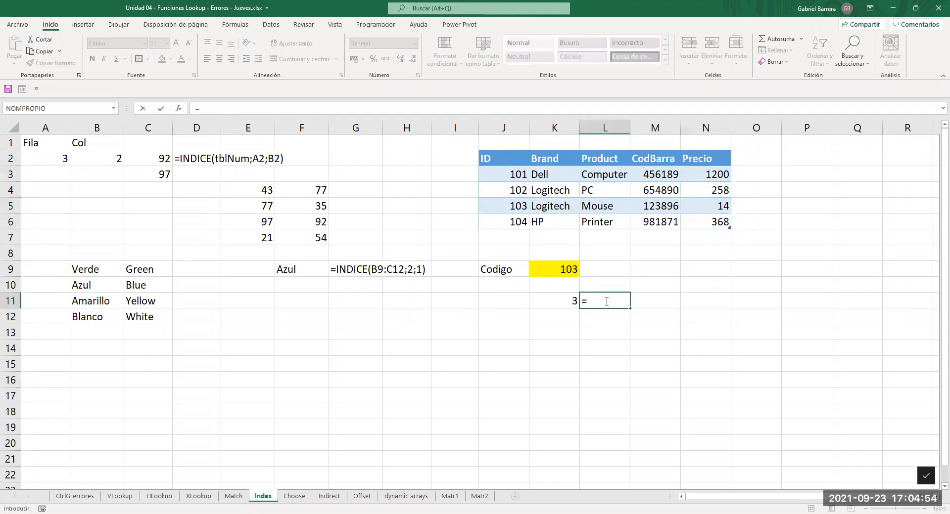
{"action": "type", "text": "FORMULATEXTO("}
{"action": "left_click", "coordinate": [560, 303]}
{"action": "key", "text": "Return"}
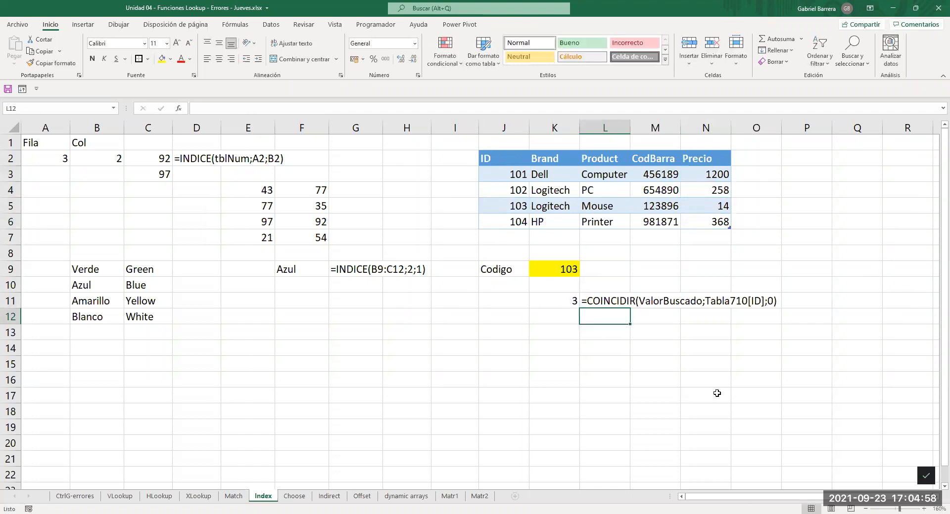
- Enter =INDICE(Tabla710[Precio];K11) in K12 to return the price at the matched row
{"action": "key", "text": "Left"}
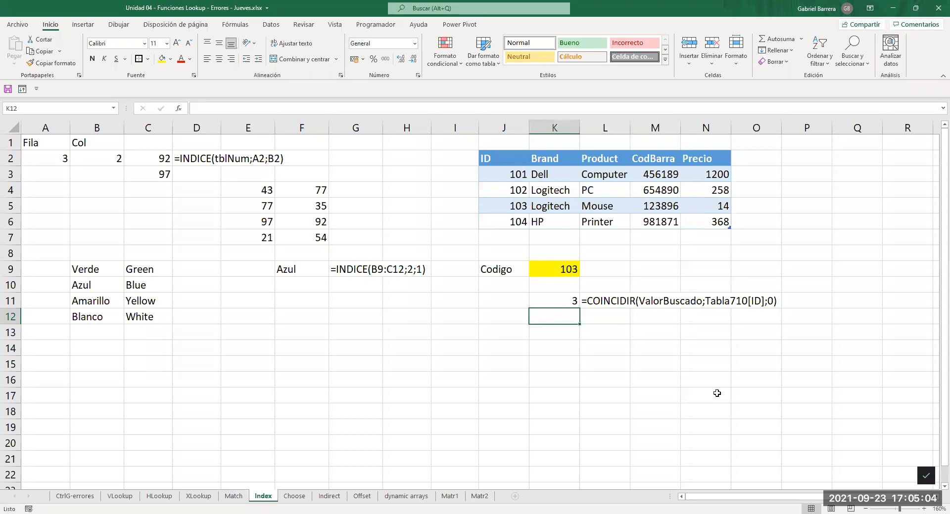
{"action": "type", "text": "="}
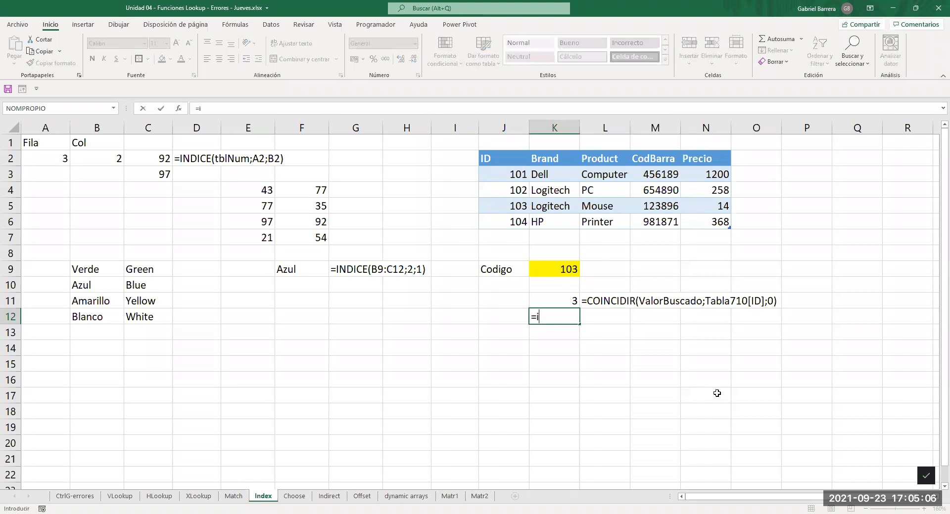
{"action": "type", "text": "indice("}
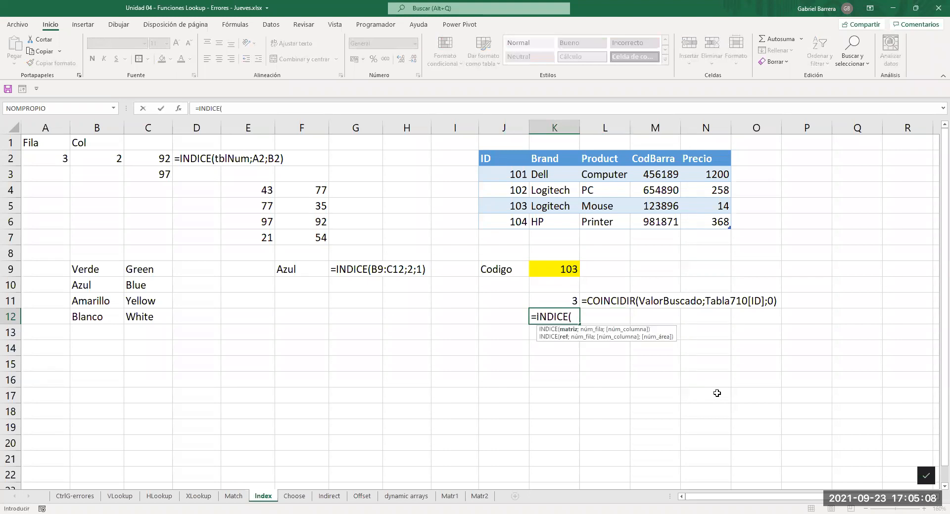
{"action": "left_click", "coordinate": [706, 179]}
{"action": "left_click_drag", "start_coordinate": [707, 213], "coordinate": [718, 223]}
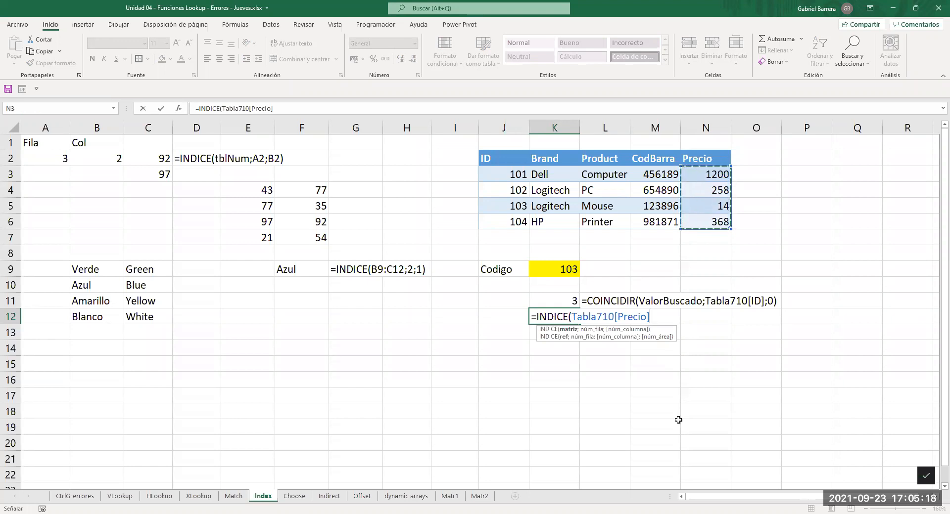
{"action": "type", "text": ";"}
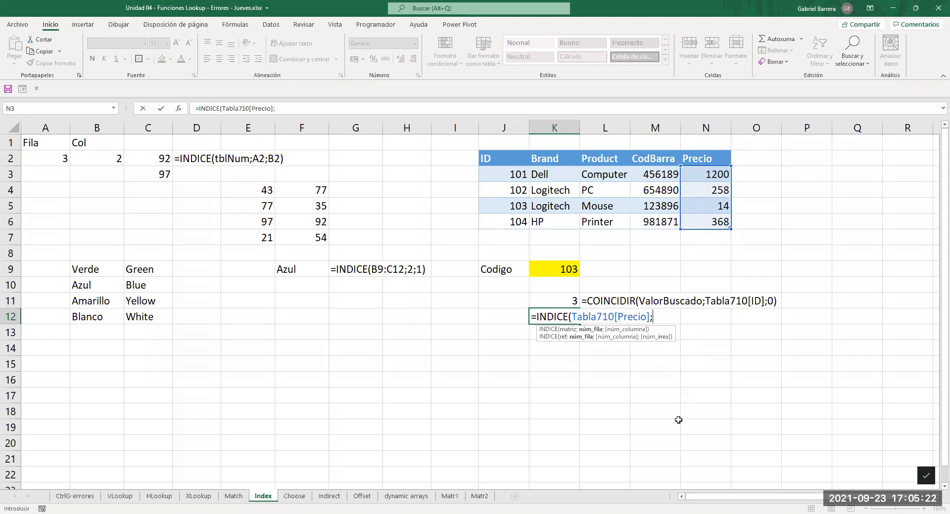
{"action": "left_click", "coordinate": [555, 302]}
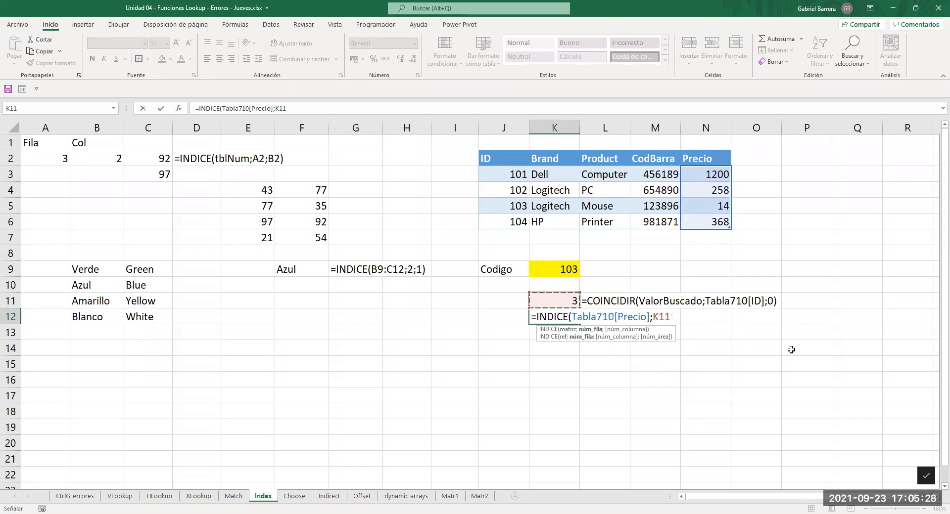
{"action": "key", "text": "Return"}
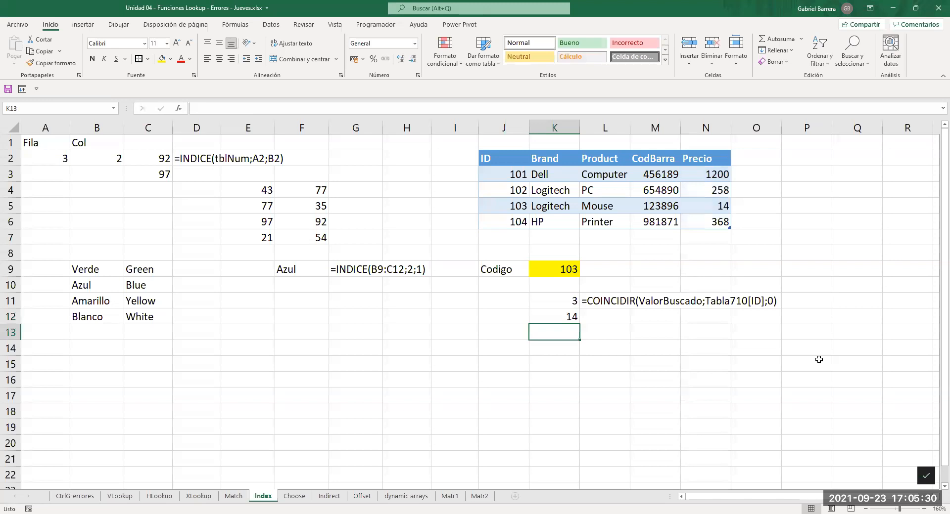
- Copy the FORMULATEXTO cell L11 to L12 to display the INDICE formula as text
{"action": "key", "text": "Up"}
{"action": "key", "text": "Right"}
{"action": "key", "text": "Up"}
{"action": "key", "text": "ctrl+c"}
{"action": "key", "text": "Down"}
{"action": "key", "text": "ctrl+v"}
{"action": "key", "text": "Escape"}
{"action": "key", "text": "Down"}
{"action": "key", "text": "Down"}
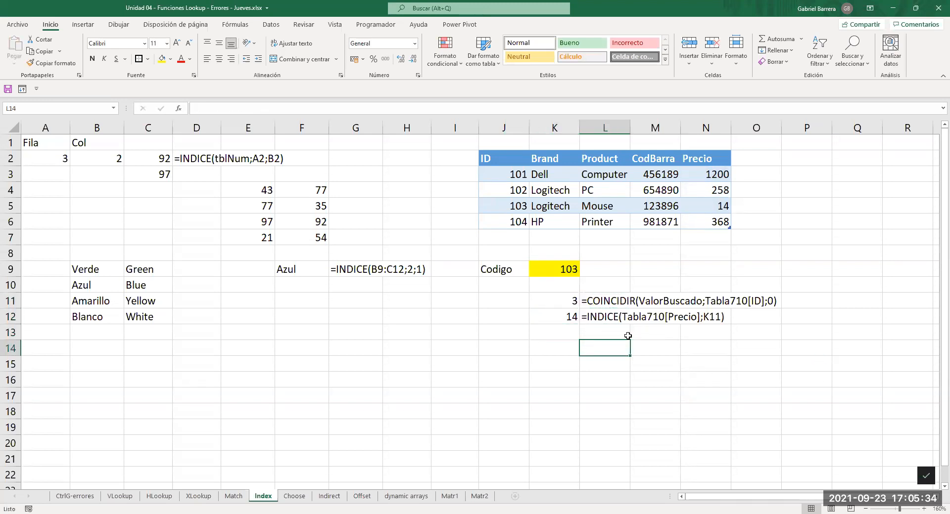
- Copy the COINCIDIR formula text from K11 and paste it into the empty cell K14
{"action": "left_click", "coordinate": [558, 318]}
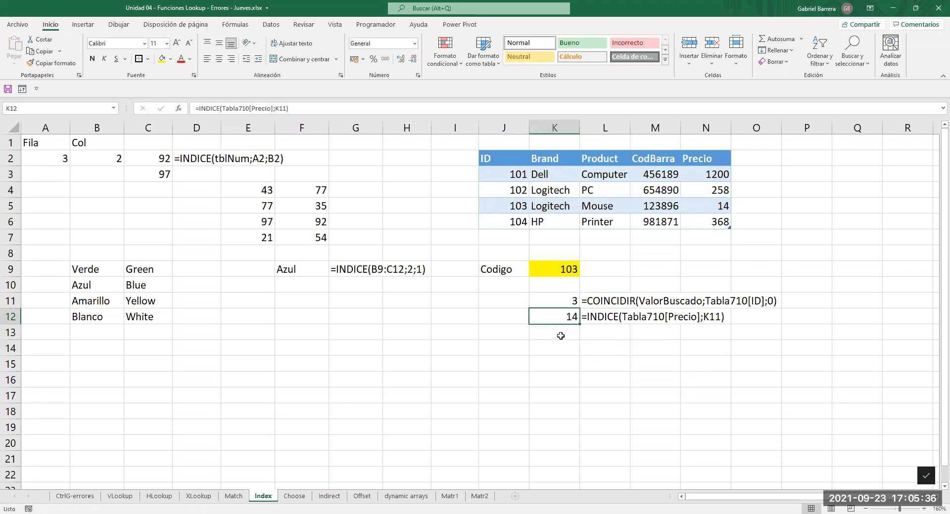
{"action": "left_click", "coordinate": [557, 334]}
{"action": "key", "text": "Down"}
{"action": "key", "text": "F2"}
{"action": "key", "text": "Escape"}
{"action": "key", "text": "Up"}
{"action": "key", "text": "Up"}
{"action": "key", "text": "Up"}
{"action": "key", "text": "F2"}
{"action": "key", "text": "shift+Home"}
{"action": "key", "text": "ctrl+c"}
{"action": "key", "text": "Escape"}
{"action": "key", "text": "Down"}
{"action": "key", "text": "Down"}
{"action": "key", "text": "Down"}
{"action": "key", "text": "F2"}
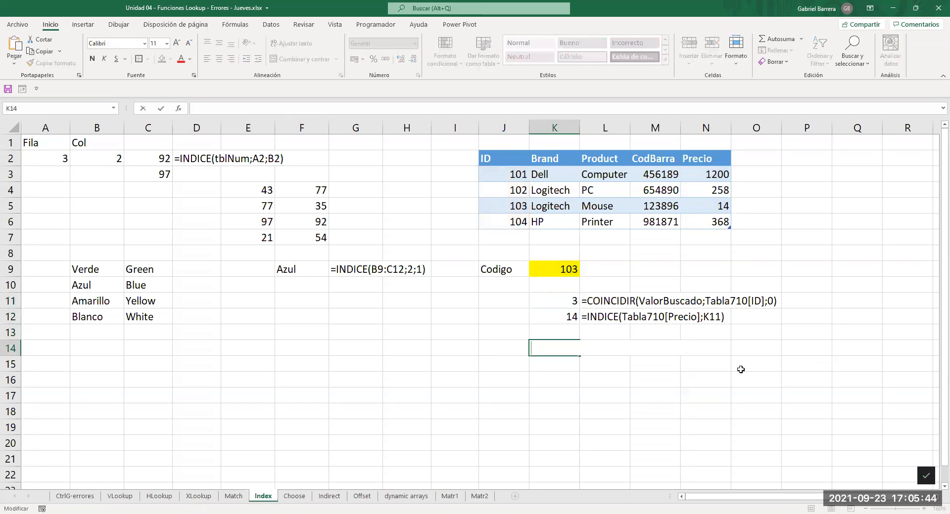
{"action": "key", "text": "ctrl+v"}
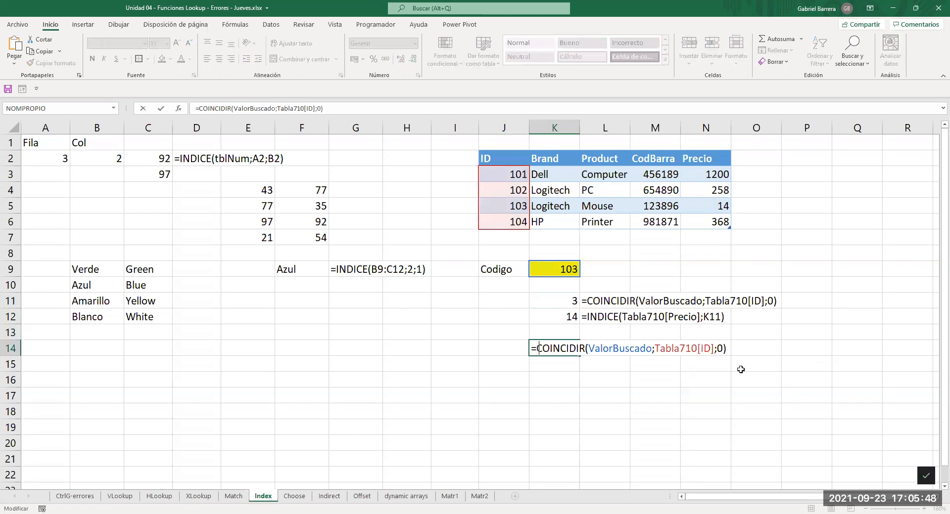
- Nest the COINCIDIR in K14 as the row argument of INDICE over Tabla710[Precio]
{"action": "type", "text": "indice(;"}
{"action": "key", "text": "Left"}
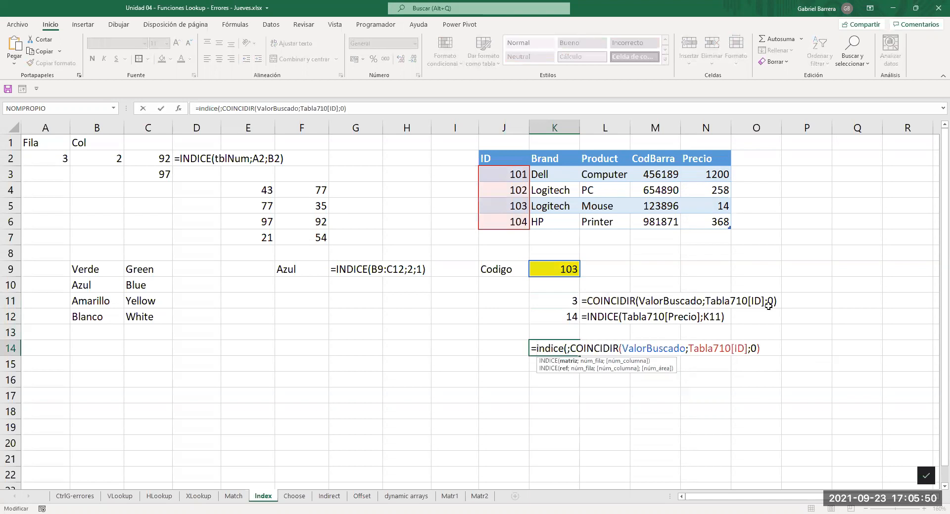
{"action": "left_click_drag", "start_coordinate": [722, 174], "coordinate": [723, 218]}
{"action": "key", "text": "End"}
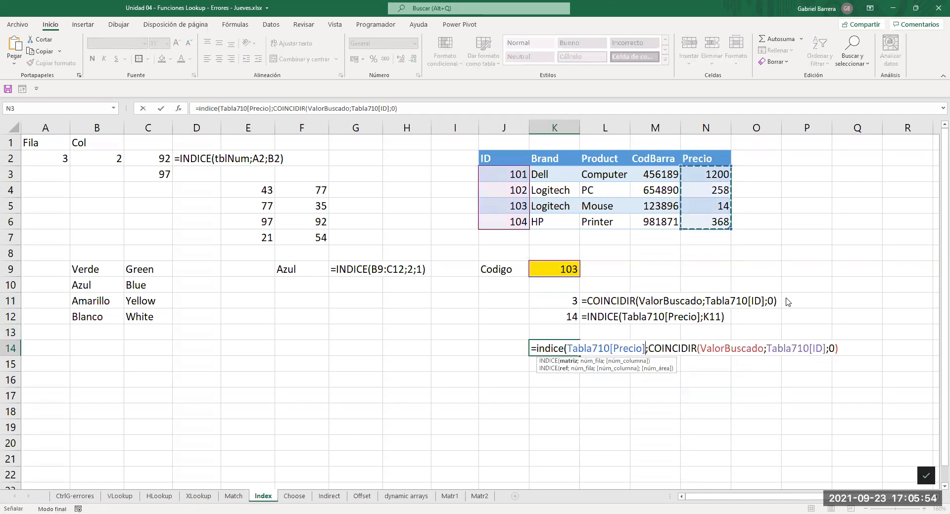
{"action": "key", "text": "Tab"}
- Copy the FORMULATEXTO cell L12 to L14 to display the combined INDICE and COINCIDIR formula as text
{"action": "key", "text": "Up"}
{"action": "key", "text": "Up"}
{"action": "key", "text": "ctrl+c"}
{"action": "key", "text": "Down"}
{"action": "key", "text": "Down"}
{"action": "key", "text": "ctrl+v"}
{"action": "key", "text": "Down"}
{"action": "key", "text": "Down"}
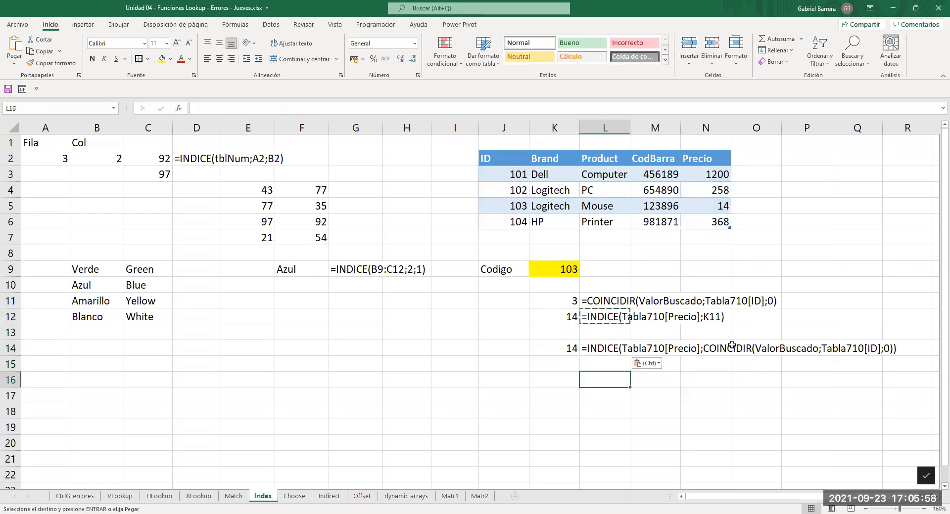
{"action": "key", "text": "Escape"}
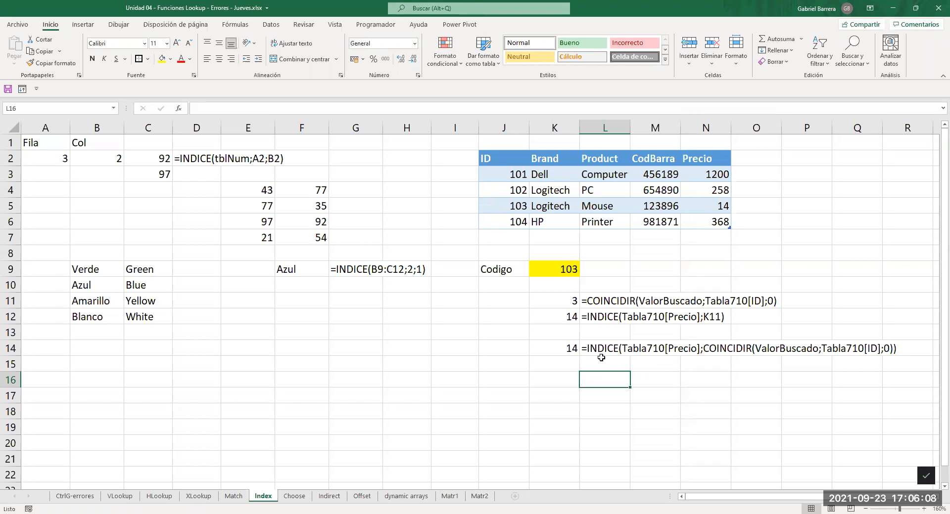
{"action": "left_click", "coordinate": [567, 348]}
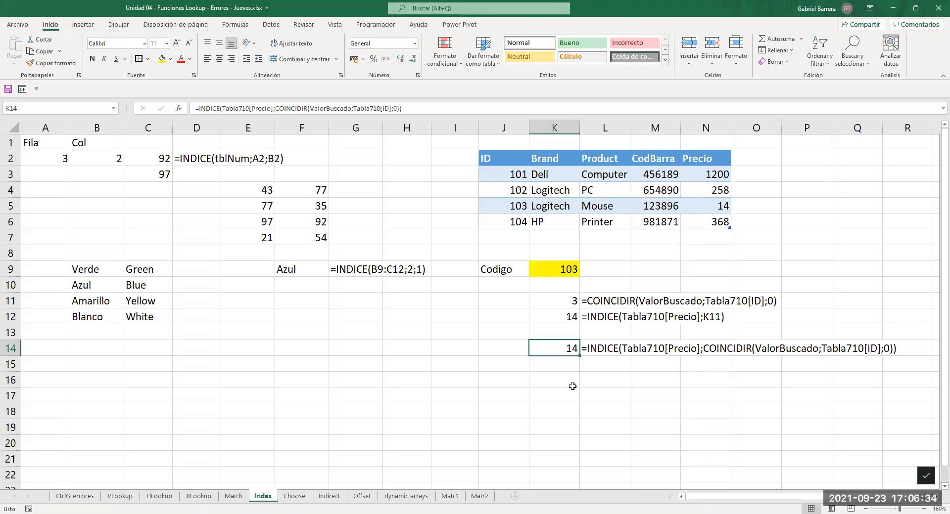
- Start a BUSCARX formula in cell K16 of the Index sheet, using ValorBuscado (K9) as the lookup value
{"action": "left_click", "coordinate": [197, 496]}
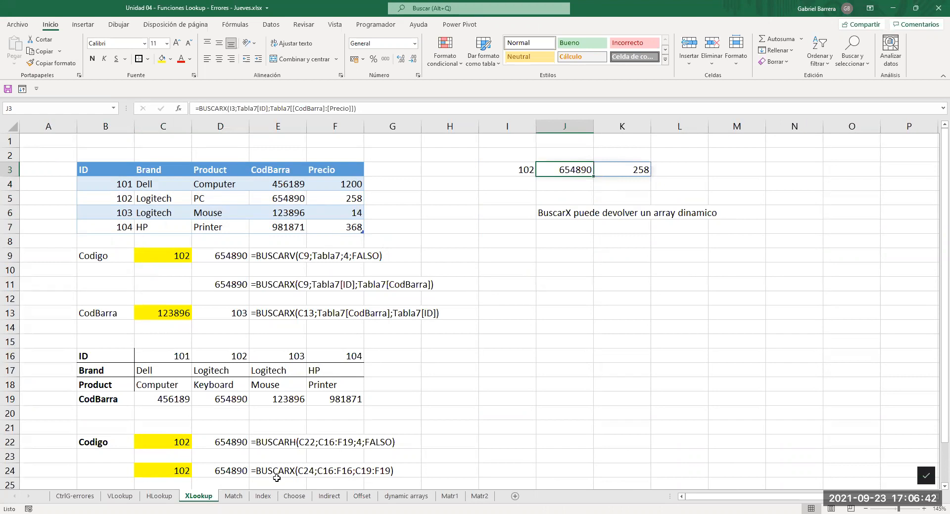
{"action": "left_click", "coordinate": [262, 497]}
{"action": "left_click", "coordinate": [583, 379]}
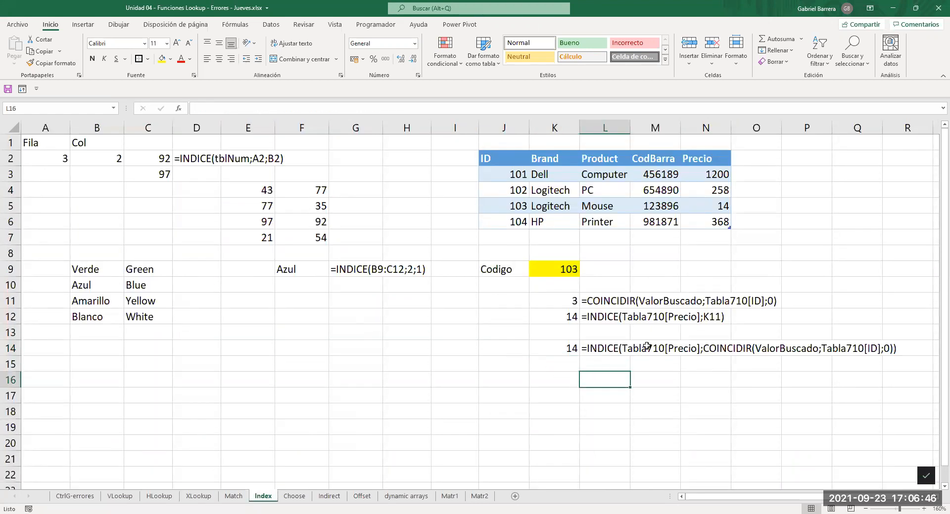
{"action": "left_click", "coordinate": [568, 383]}
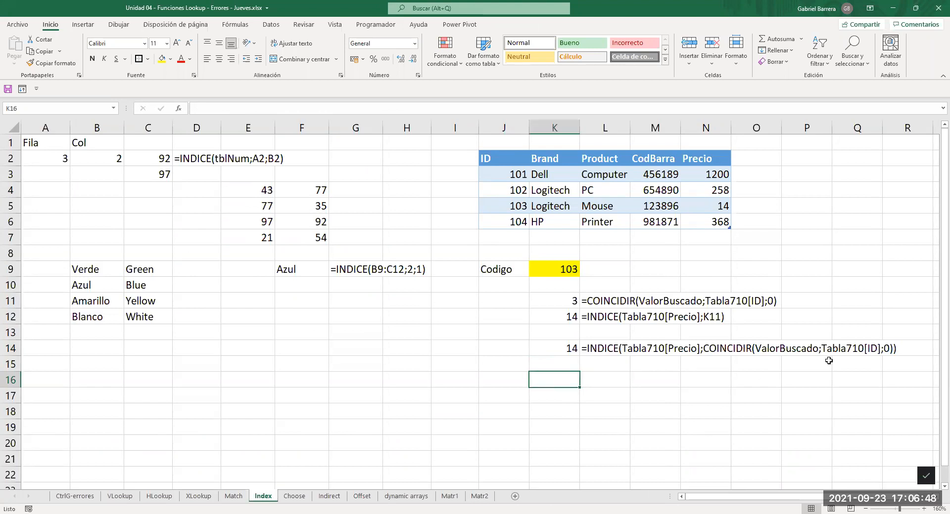
{"action": "type", "text": "="}
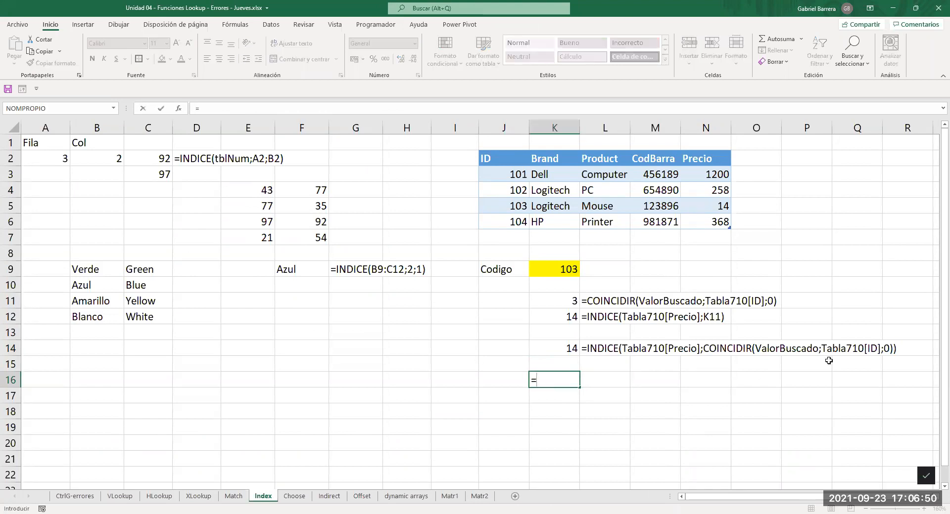
{"action": "type", "text": "busc"}
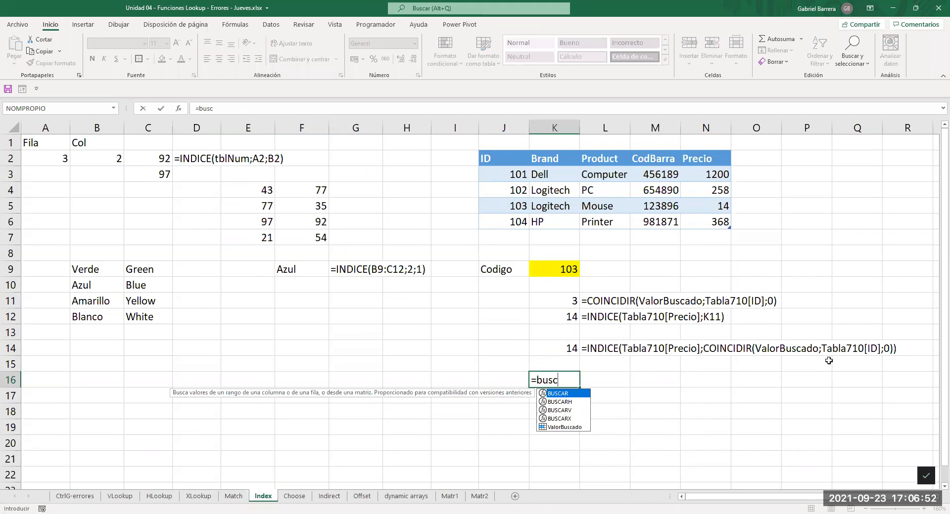
{"action": "key", "text": "Down"}
{"action": "key", "text": "Down"}
{"action": "key", "text": "Down"}
{"action": "key", "text": "Tab"}
{"action": "left_click", "coordinate": [556, 270]}
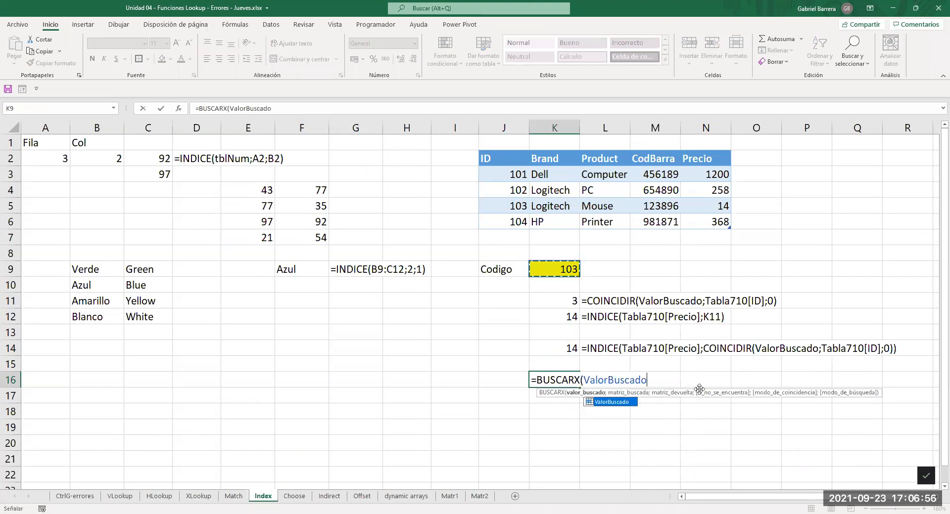
- Complete the BUSCARX in K16 with Tabla710[ID] as the lookup array and Tabla710[Precio] as the return array
{"action": "type", "text": ";"}
{"action": "left_click", "coordinate": [511, 176]}
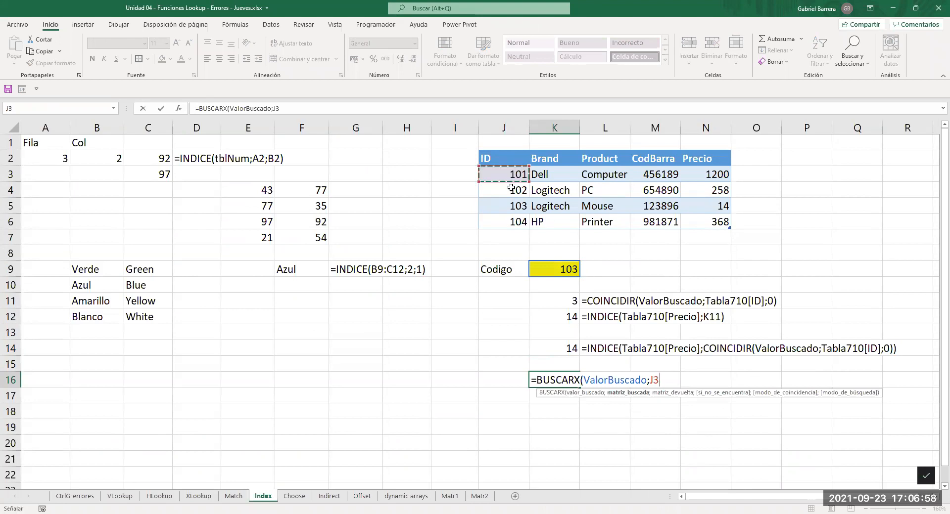
{"action": "key", "text": "ctrl+shift+Down"}
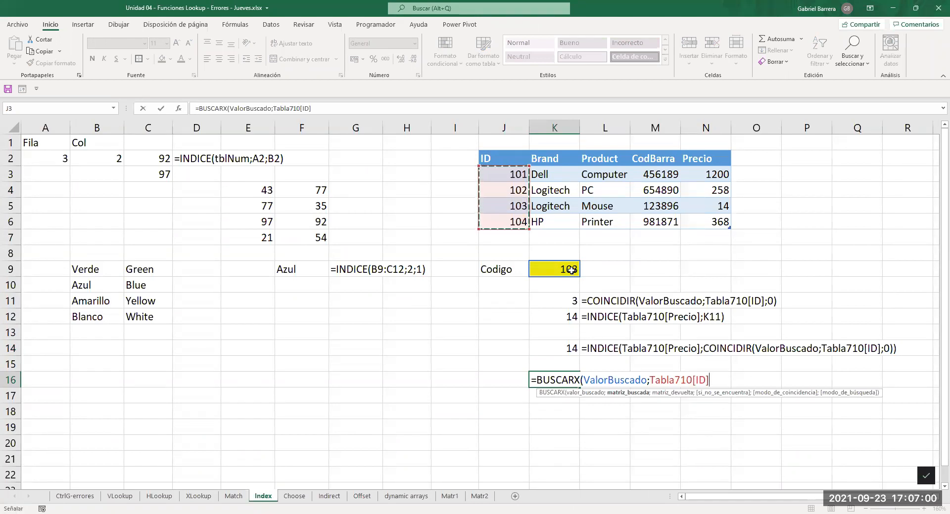
{"action": "type", "text": ";"}
{"action": "left_click", "coordinate": [712, 174]}
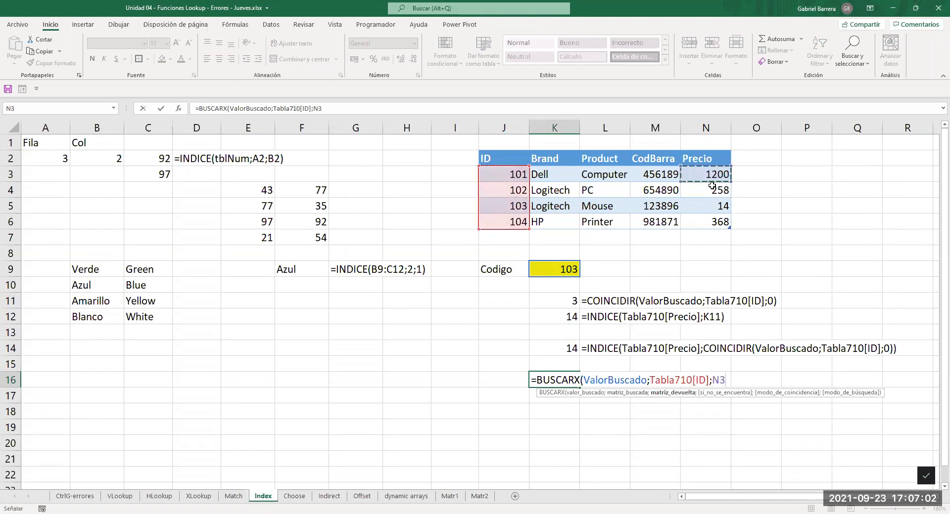
{"action": "key", "text": "ctrl+shift+Down"}
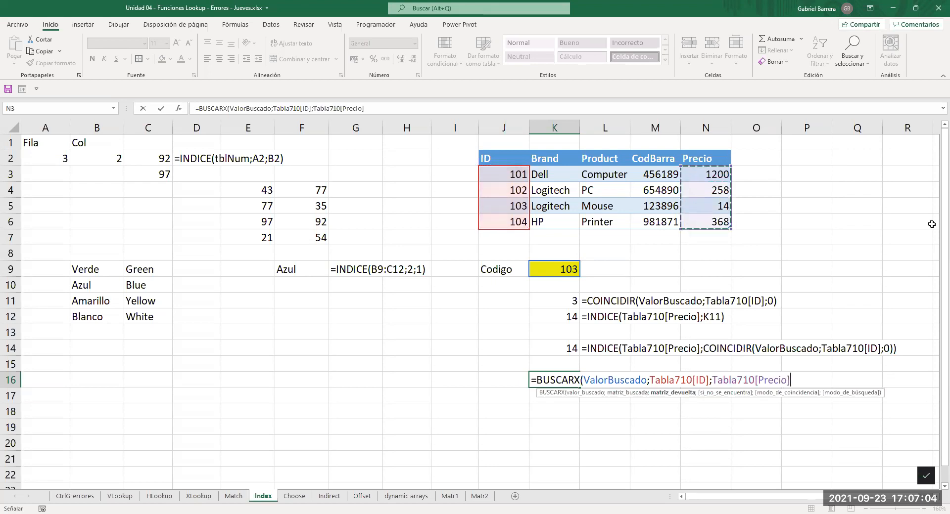
{"action": "key", "text": "ctrl+Return"}
- Copy the formula-text cell L14 to L16 to display the BUSCARX formula as text
{"action": "key", "text": "Right"}
{"action": "key", "text": "Up"}
{"action": "key", "text": "Up"}
{"action": "key", "text": "ctrl+c"}
{"action": "key", "text": "Down"}
{"action": "key", "text": "Down"}
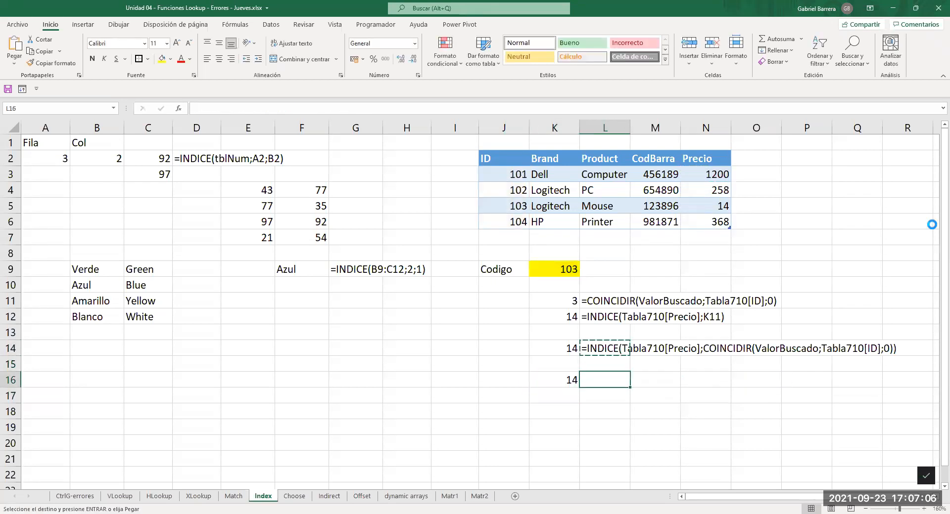
{"action": "key", "text": "ctrl+v"}
{"action": "key", "text": "Down"}
{"action": "key", "text": "Down"}
{"action": "key", "text": "Escape"}
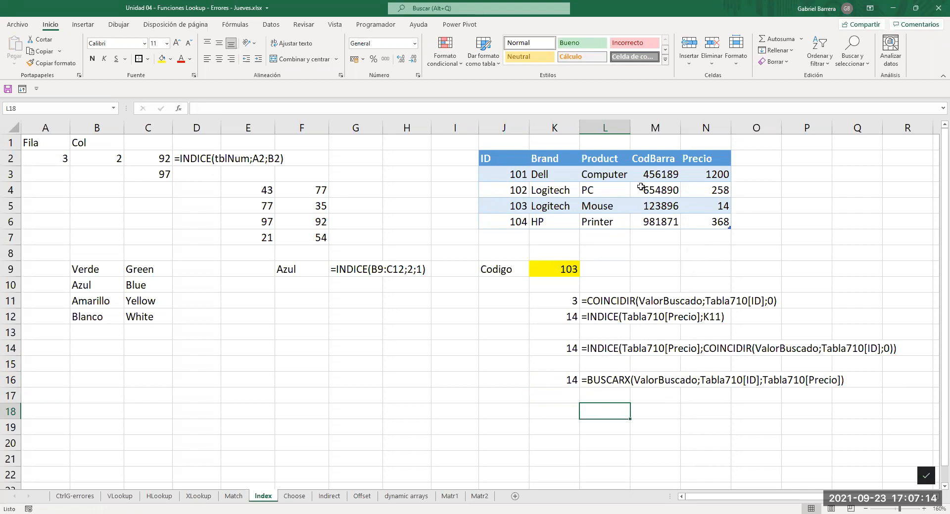
- Label cell J18 "Cod.Barra" and copy the bar code 654890 from the product table into K18
{"action": "left_click", "coordinate": [565, 353]}
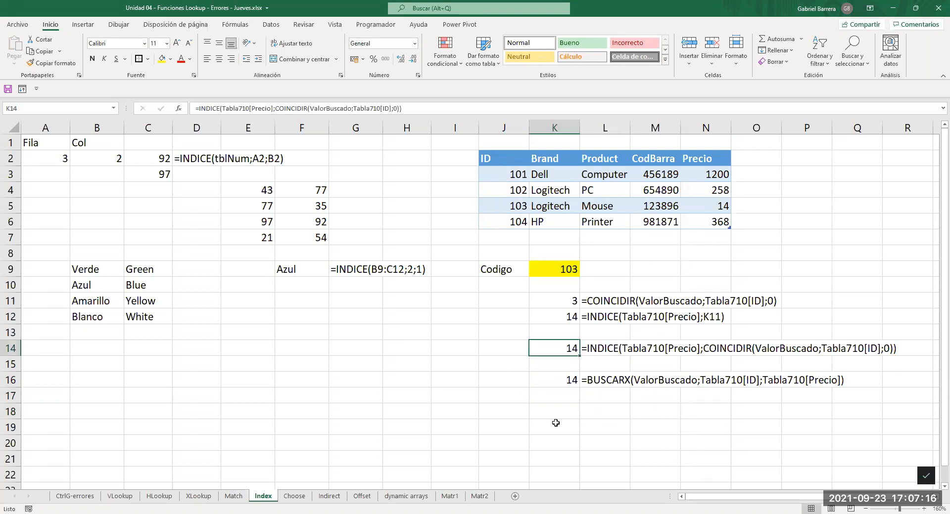
{"action": "left_click", "coordinate": [510, 407]}
{"action": "type", "text": "Cod"}
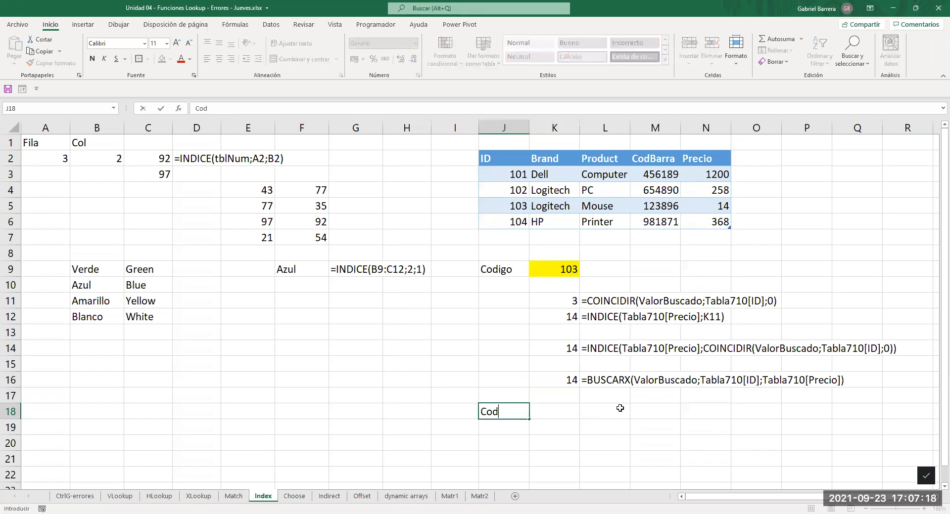
{"action": "type", "text": ".Barra"}
{"action": "key", "text": "Tab"}
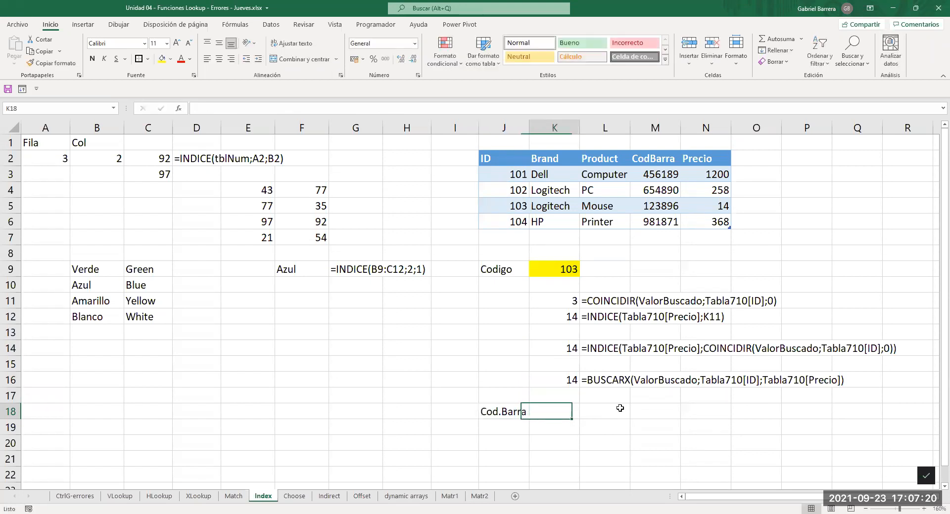
{"action": "left_click", "coordinate": [662, 208]}
{"action": "left_click", "coordinate": [662, 197]}
{"action": "key", "text": "ctrl+c"}
{"action": "left_click", "coordinate": [560, 416]}
{"action": "key", "text": "ctrl+v"}
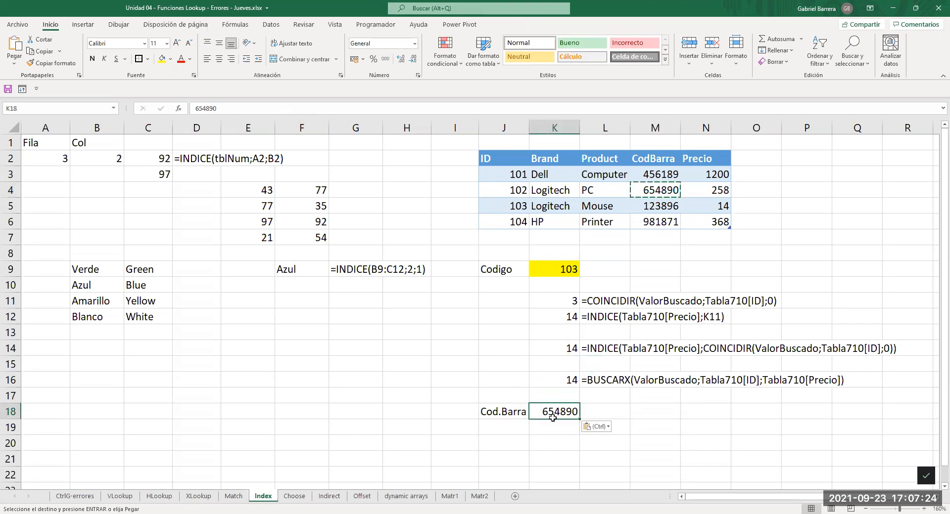
- Copy the combined INDICE and COINCIDIR formula with its formula text from K14:L14 to K19:L19
{"action": "left_click_drag", "start_coordinate": [553, 352], "coordinate": [601, 347]}
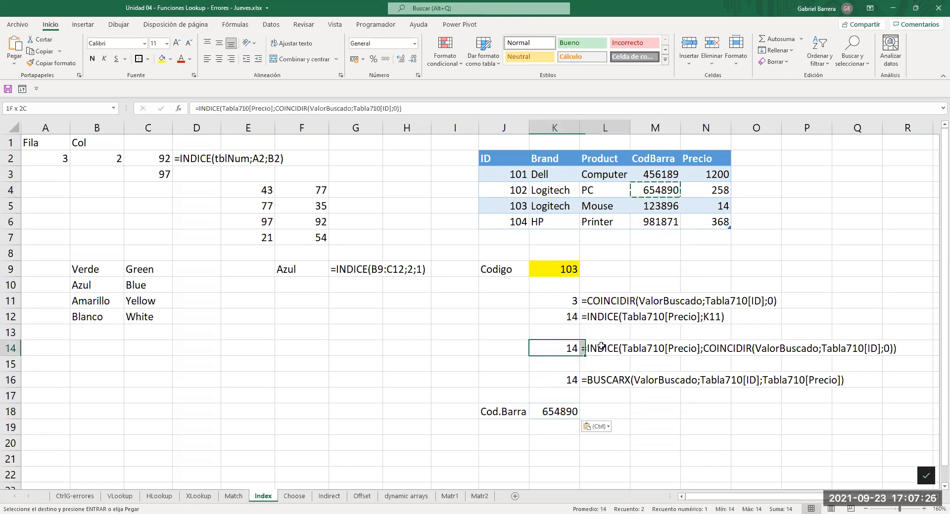
{"action": "key", "text": "ctrl+c"}
{"action": "left_click", "coordinate": [553, 428]}
{"action": "key", "text": "ctrl+v"}
{"action": "key", "text": "Escape"}
- In the K19 formula, change COINCIDIR's lookup value to K18 and its lookup array to Tabla710[CodBarra]
{"action": "double_click", "coordinate": [553, 430]}
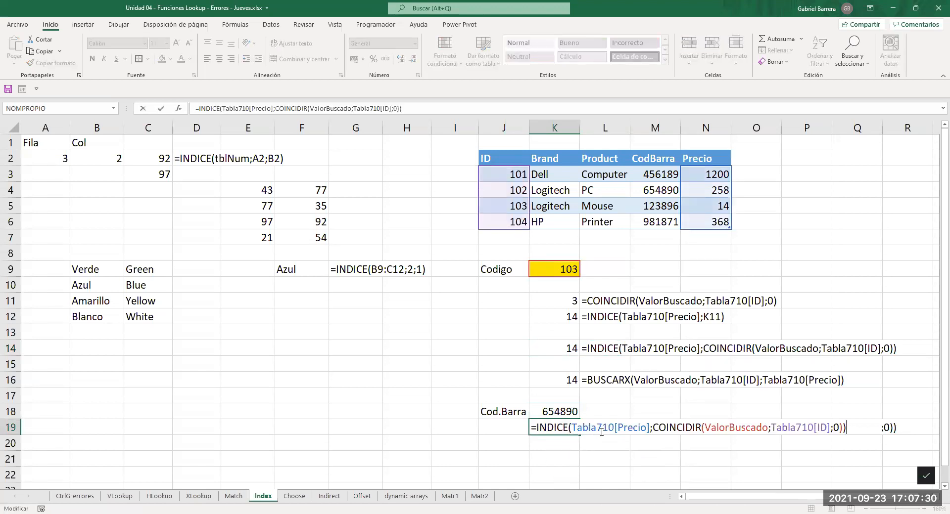
{"action": "double_click", "coordinate": [725, 424]}
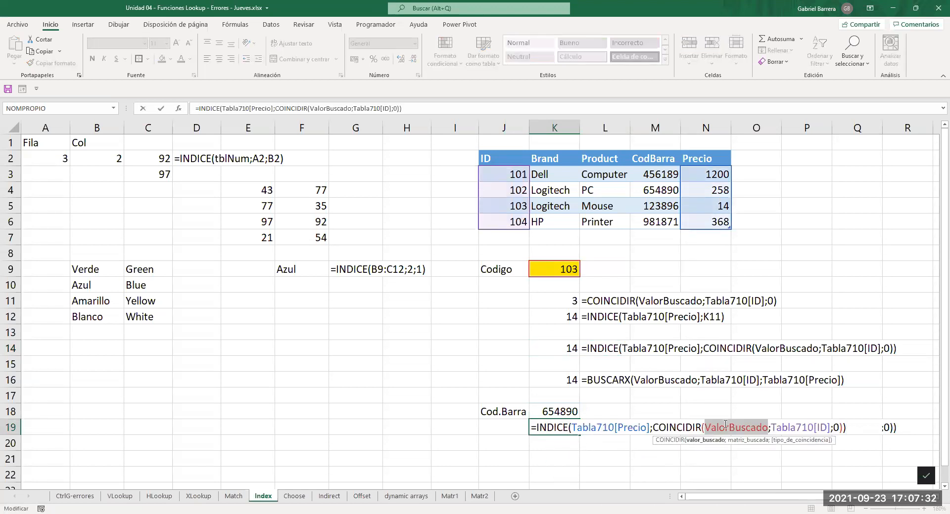
{"action": "key", "text": "BackSpace"}
{"action": "left_click", "coordinate": [559, 412]}
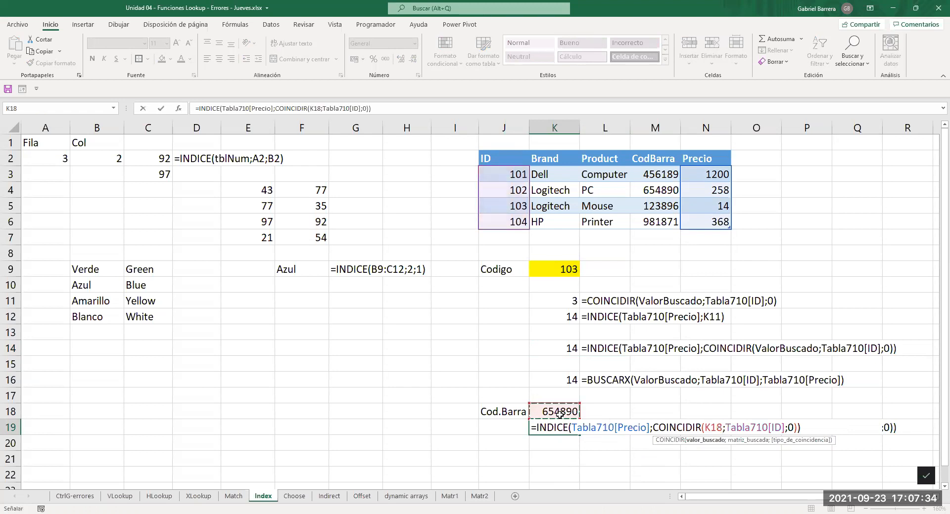
{"action": "double_click", "coordinate": [776, 427]}
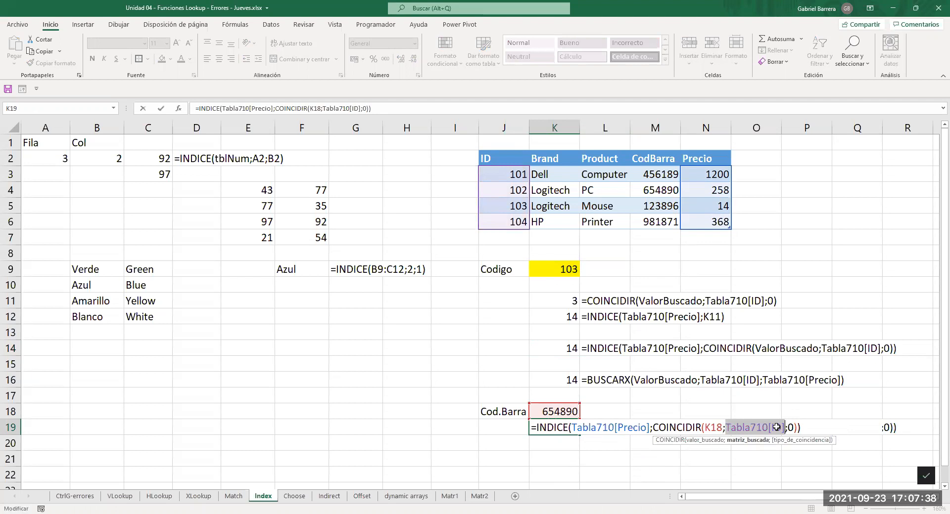
{"action": "left_click", "coordinate": [658, 178]}
{"action": "left_click_drag", "start_coordinate": [659, 189], "coordinate": [659, 222]}
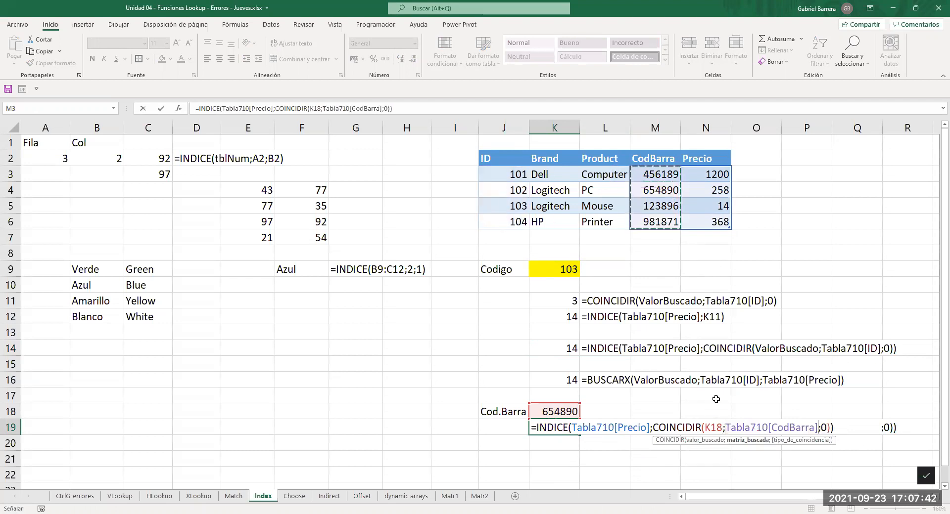
{"action": "key", "text": "Return"}
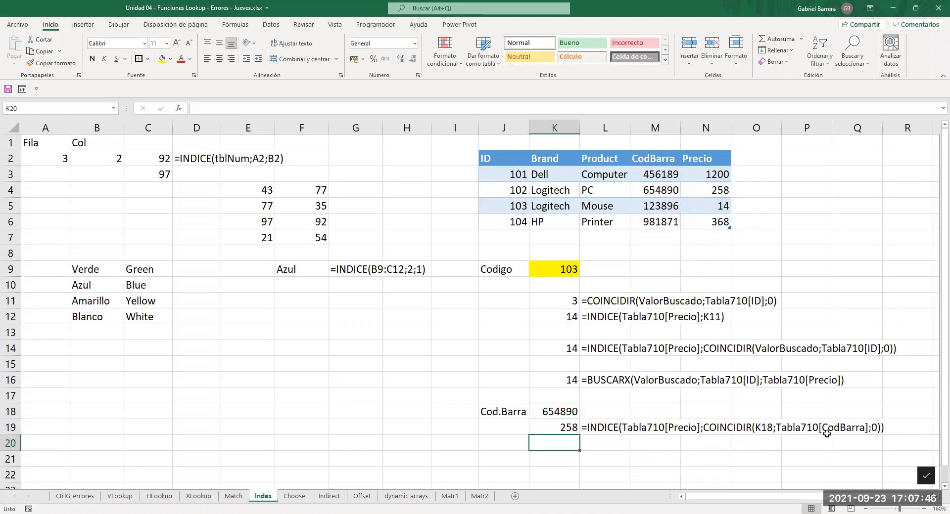
- Check K19 against the bar code's row in the table, and replace its INDICE array with Tabla710[ID]
{"action": "left_click", "coordinate": [565, 429]}
{"action": "left_click", "coordinate": [566, 410]}
{"action": "left_click", "coordinate": [668, 192]}
{"action": "left_click", "coordinate": [710, 186]}
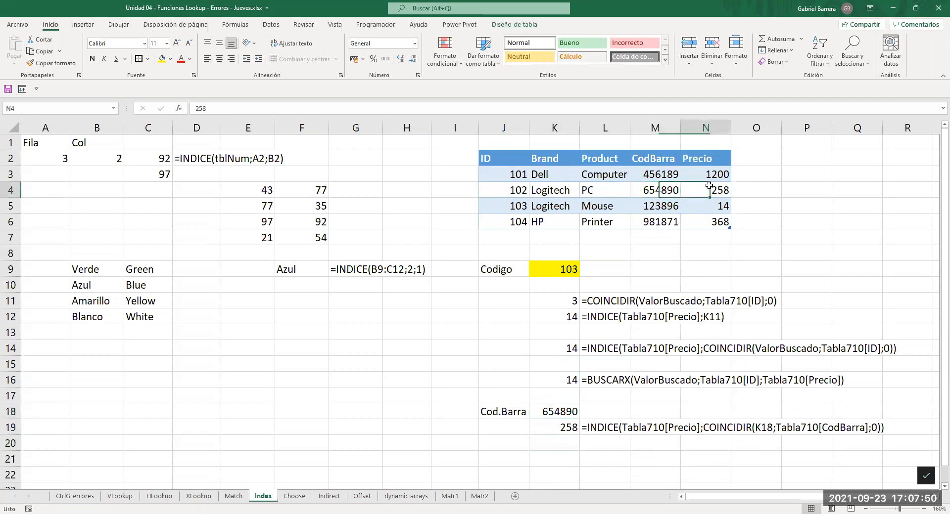
{"action": "left_click", "coordinate": [638, 192]}
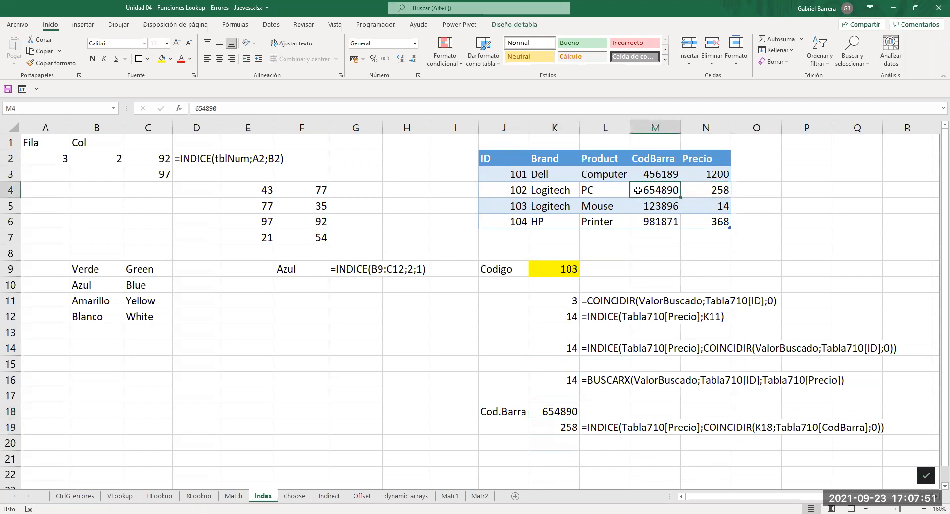
{"action": "left_click", "coordinate": [564, 429]}
{"action": "double_click", "coordinate": [563, 428]}
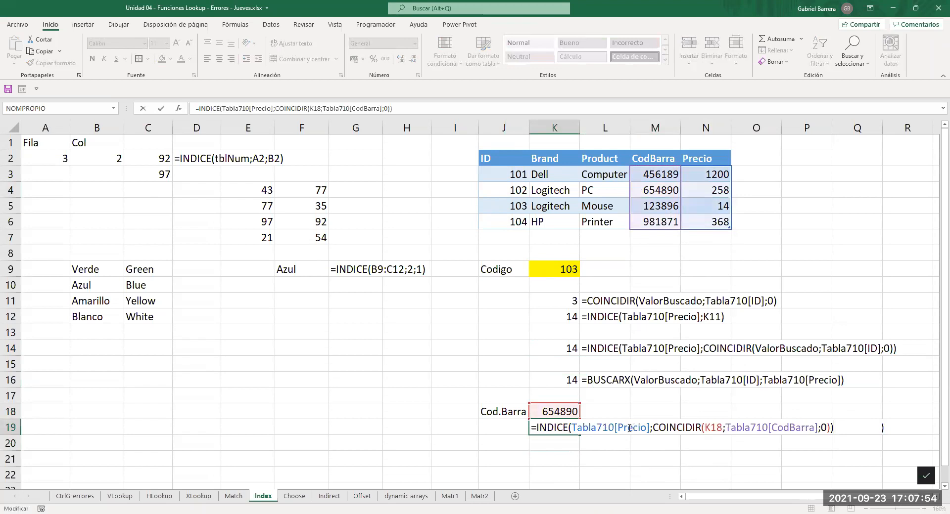
{"action": "double_click", "coordinate": [629, 428]}
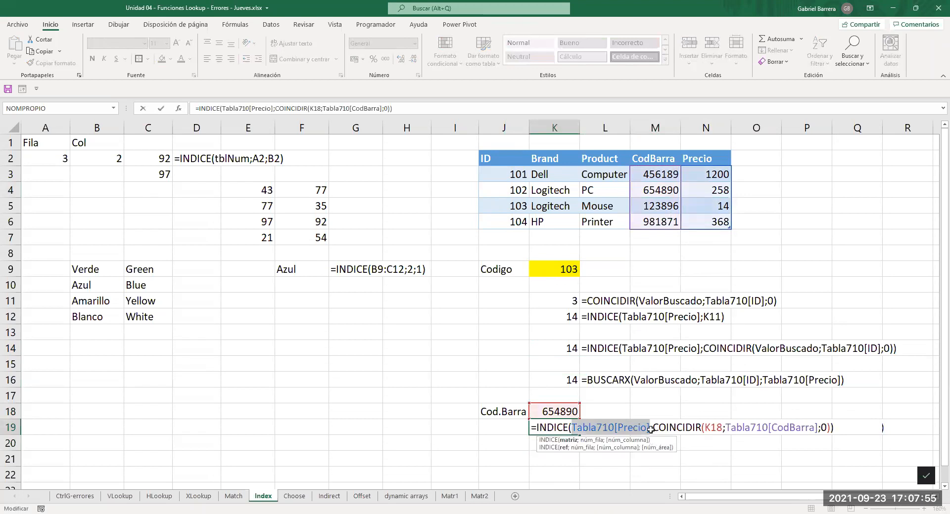
{"action": "left_click", "coordinate": [522, 179]}
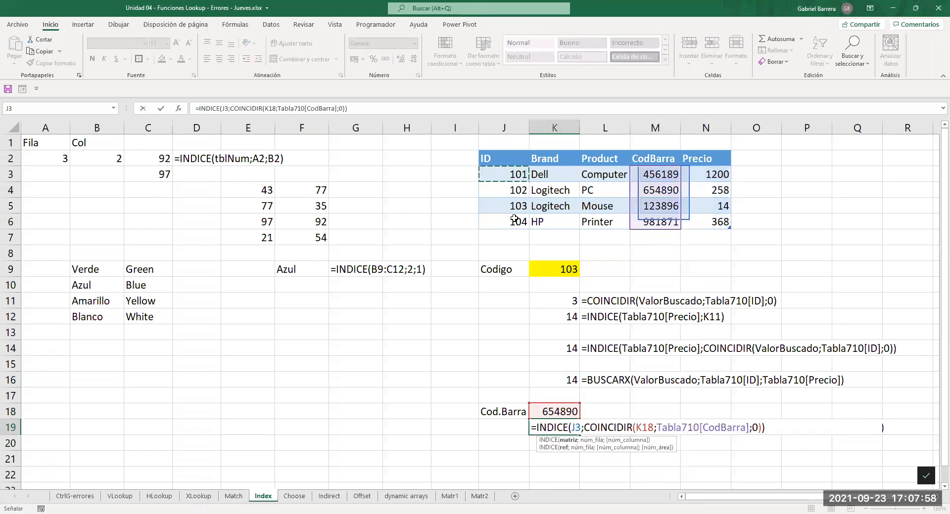
{"action": "key", "text": "ctrl+shift+Down"}
{"action": "key", "text": "Return"}
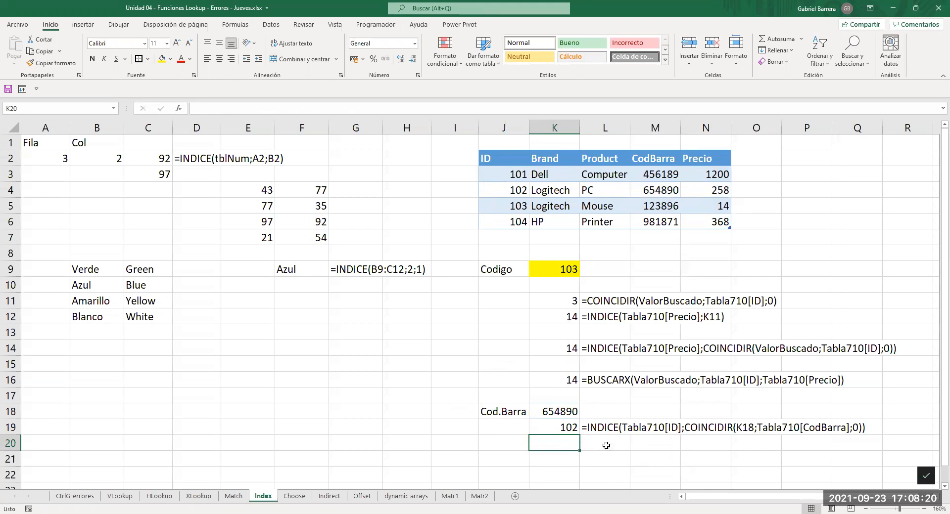
- Save the workbook with the new lookup formulas
{"action": "left_click", "coordinate": [7, 89]}
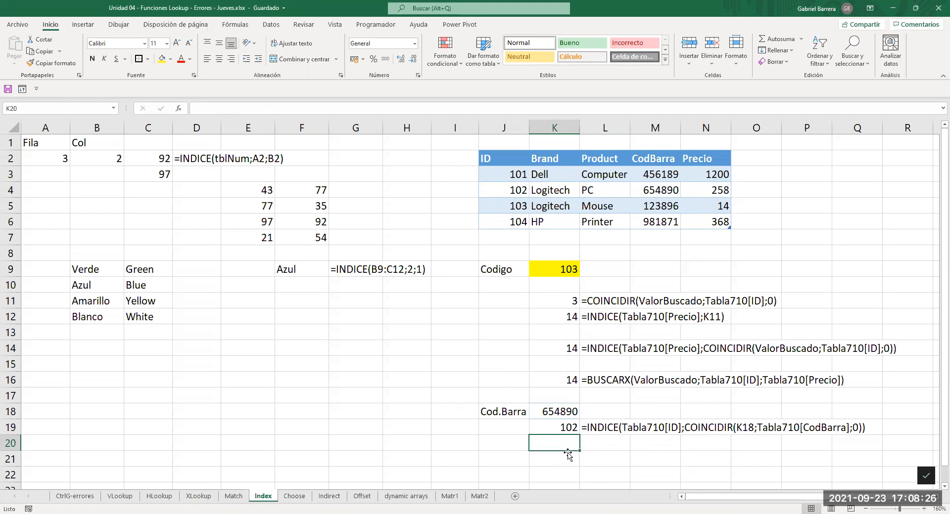
{"action": "left_click", "coordinate": [547, 462]}
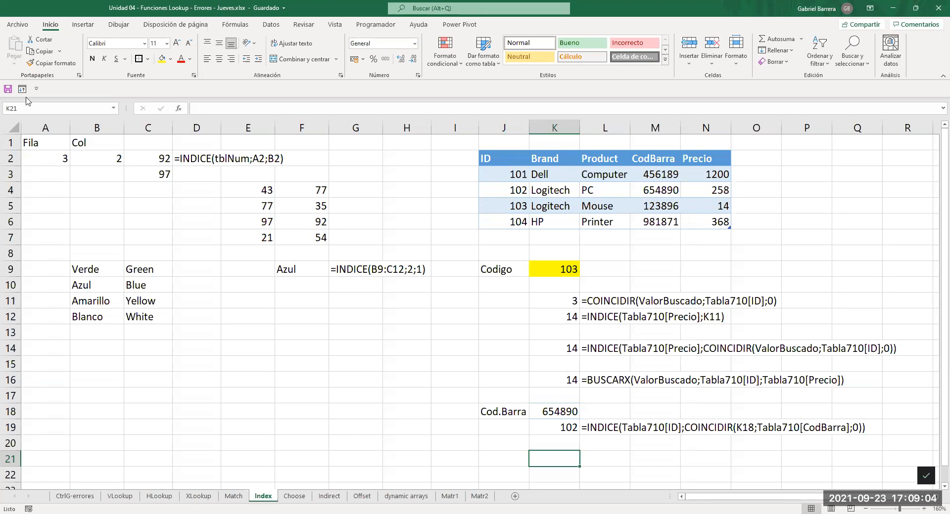
{"action": "left_click", "coordinate": [8, 90]}
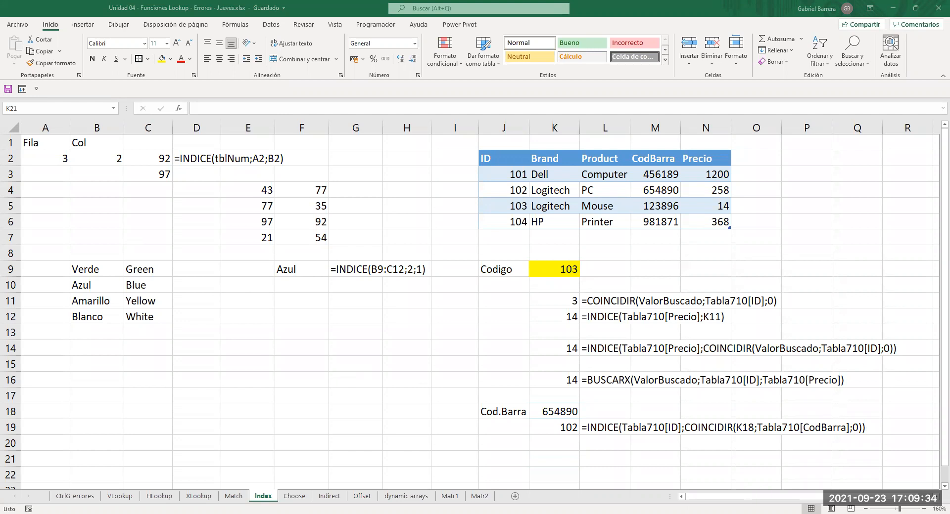
{"action": "key", "text": "alt+Tab"}
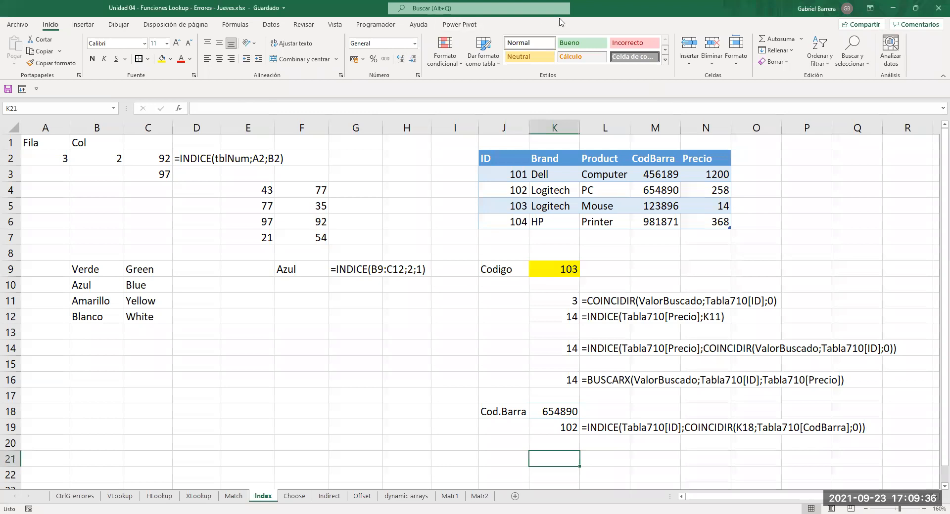